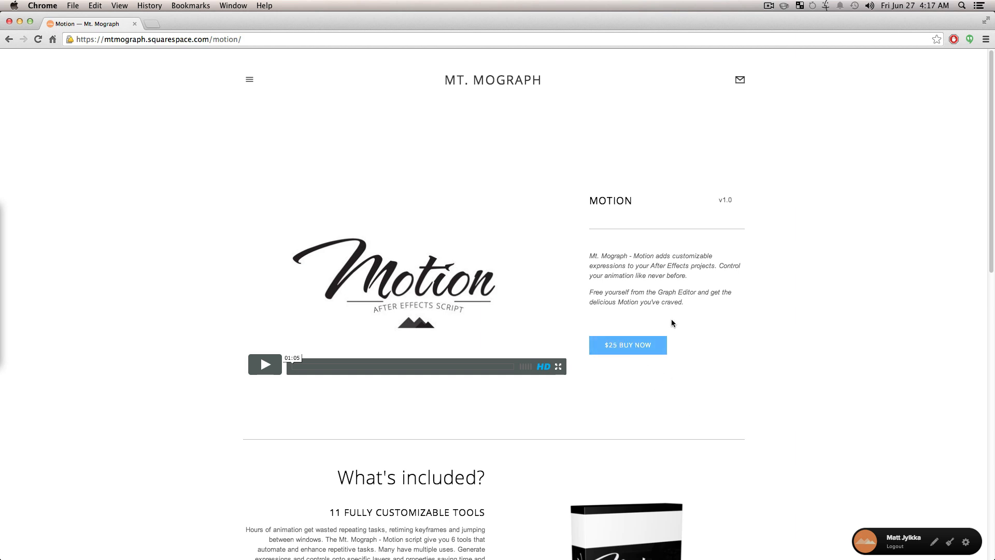
- Switch from the browser to the desktop and open the Mt. Mograph - Motion v1 folder, closing the ScriptUI Panels tab
mouse_move(510, 73)
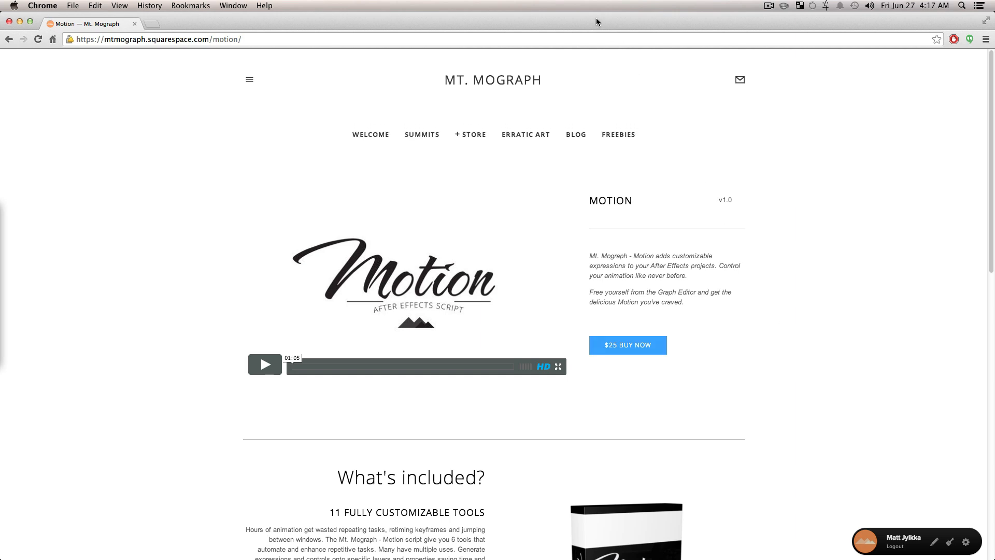
key("F11")
left_click_drag(665, 138, 741, 224)
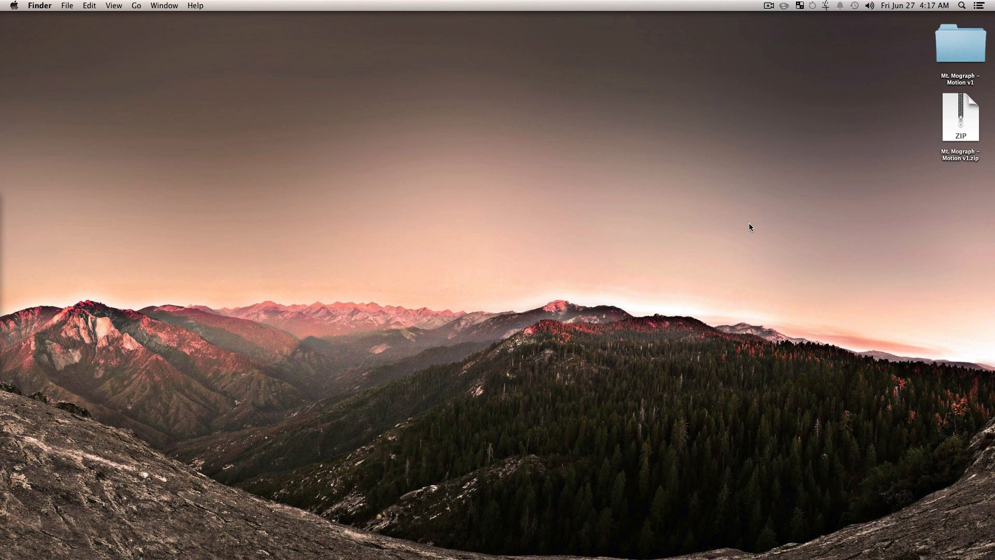
double_click(945, 49)
left_click_drag(560, 142, 623, 149)
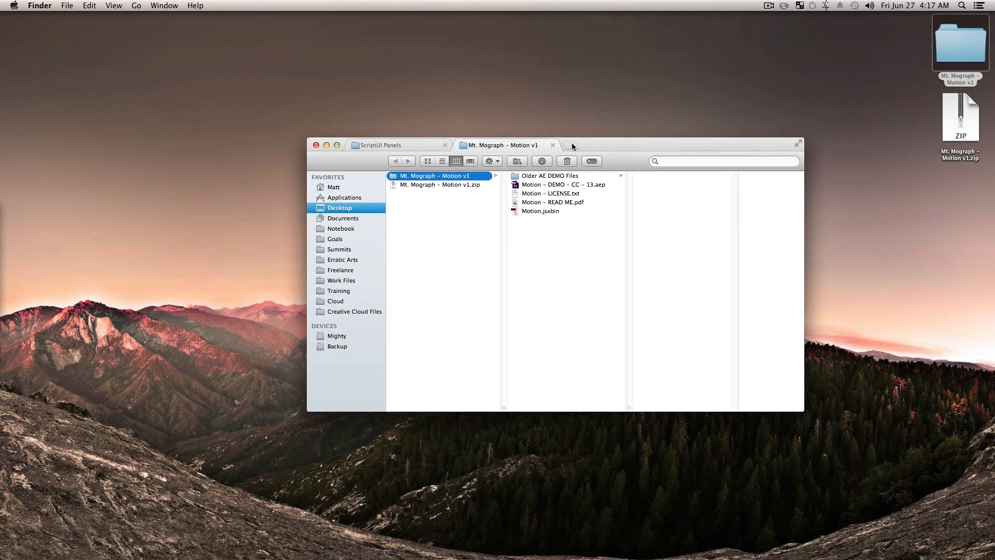
left_click(443, 145)
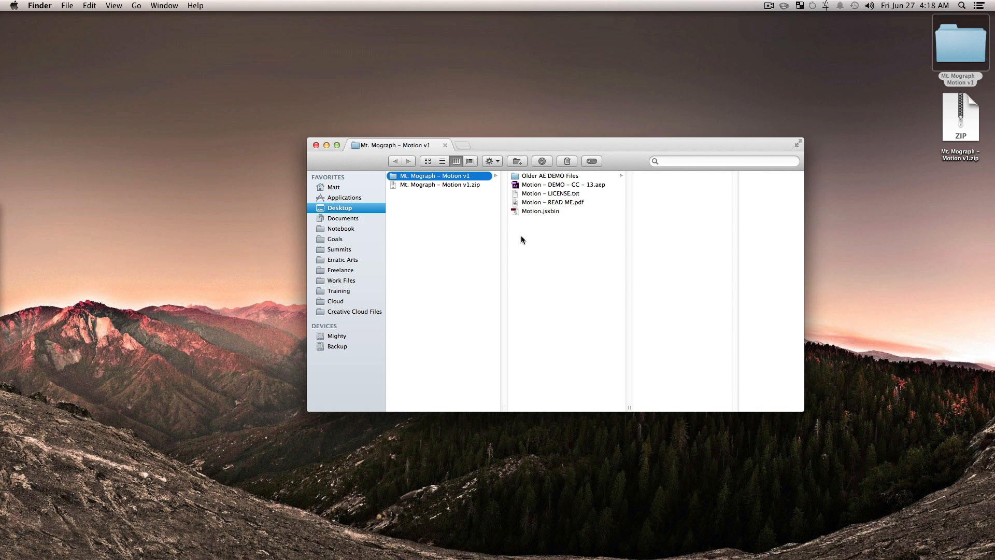
- Preview the Motion - LICENSE.txt file in an enlarged window and inspect the contents of the Older AE DEMO Files folder
left_click(564, 195)
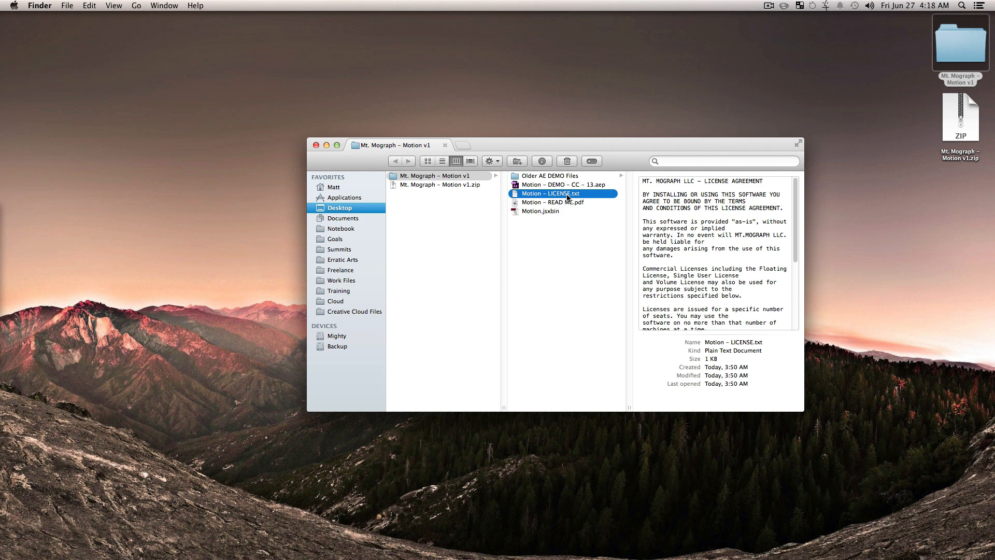
left_click_drag(802, 421, 827, 488)
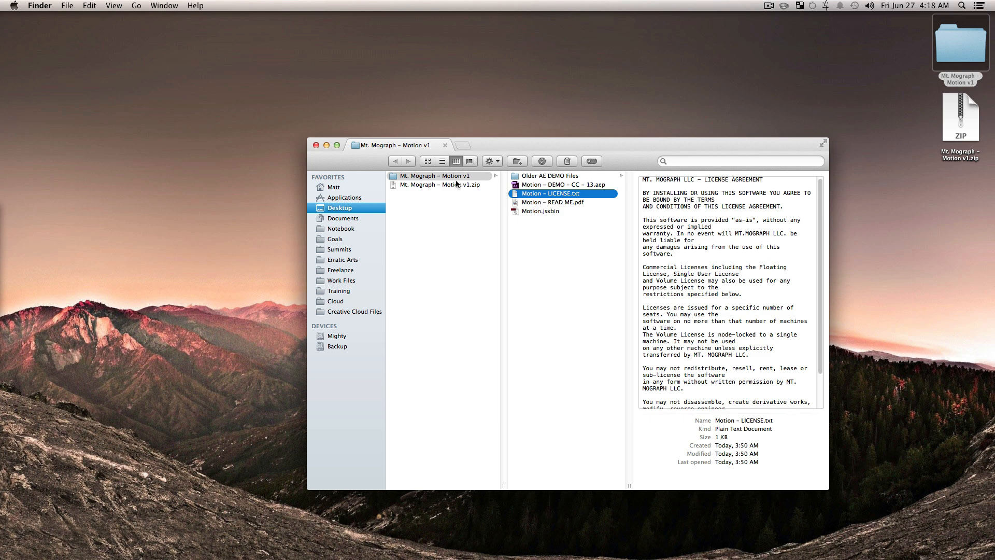
left_click(939, 106)
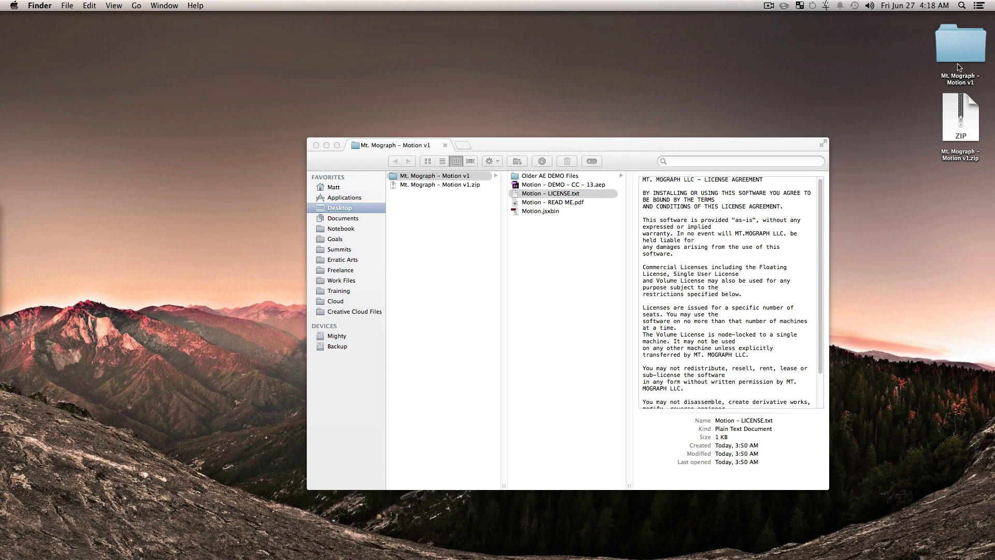
left_click(555, 179)
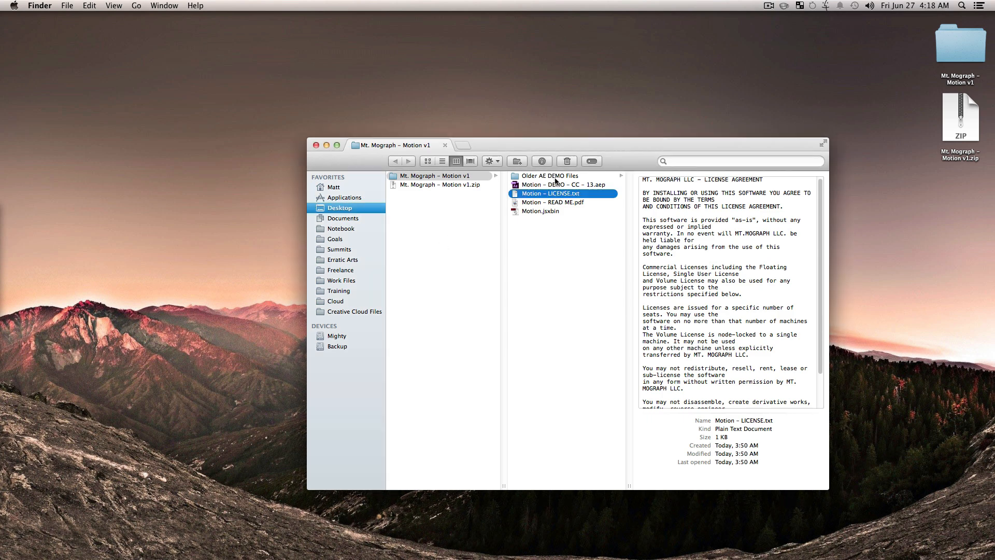
left_click(555, 176)
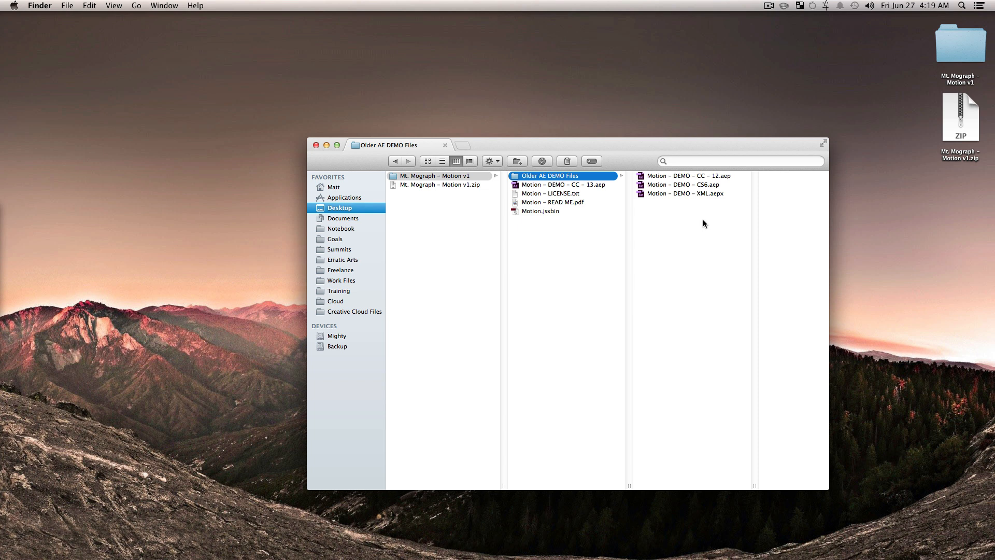
- Inspect Motion.jsxbin and look through the installation instructions in a preview of Motion - READ ME.pdf
left_click(533, 204)
left_click(533, 211)
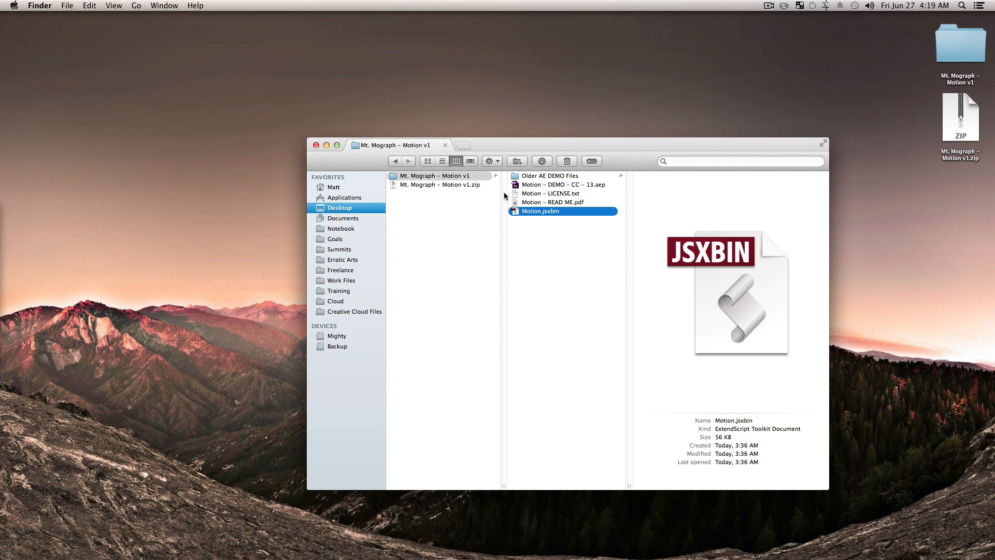
left_click(550, 203)
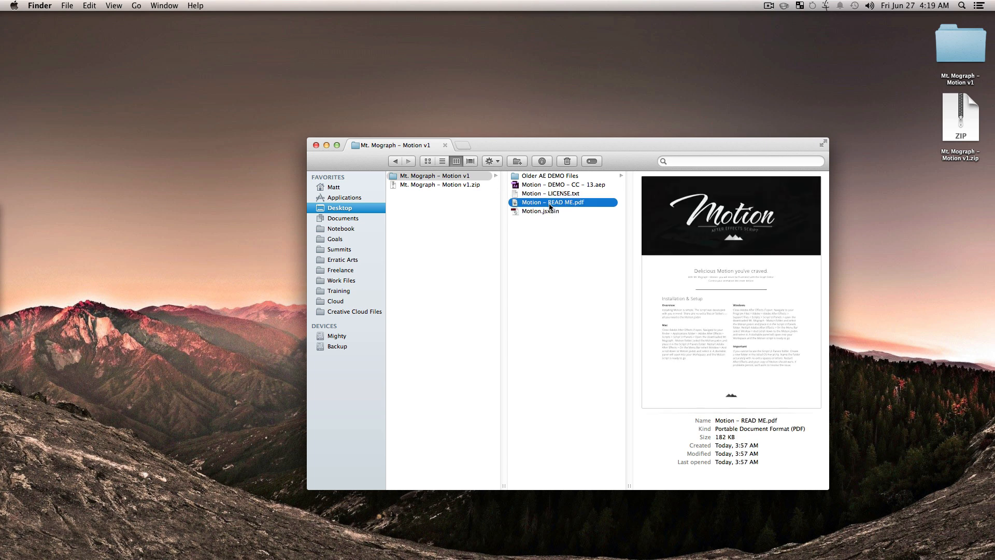
key("space")
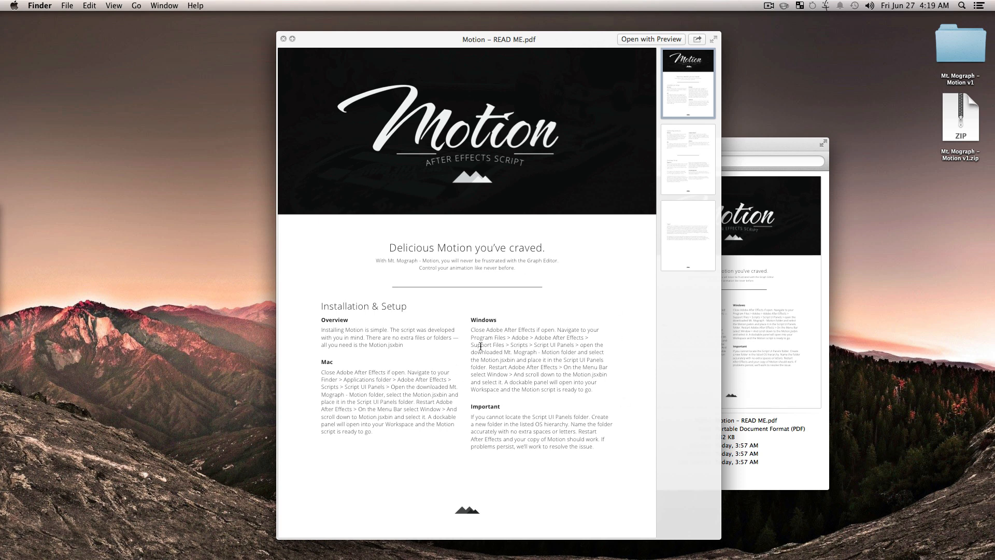
scroll(480, 347, "down", 5)
scroll(480, 347, "up", 5)
key("space")
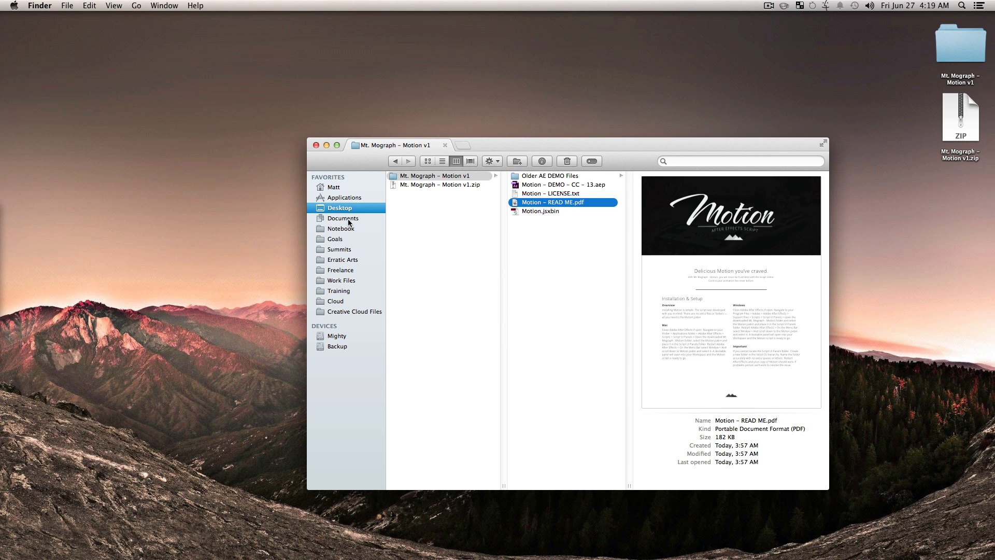
- Go to the ScriptUI Panels folder under Applications, Adobe After Effects CC 2014, Scripts
left_click(347, 197)
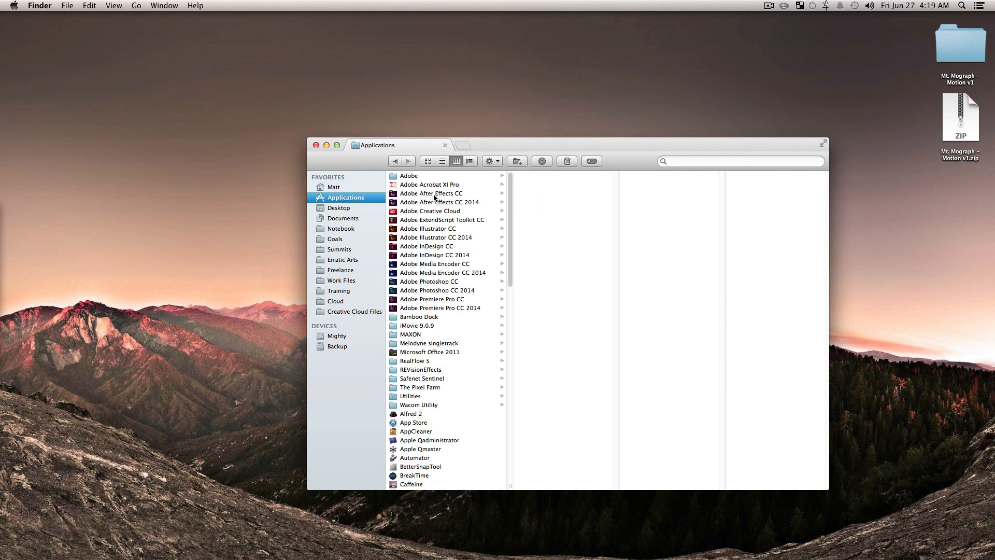
left_click(438, 203)
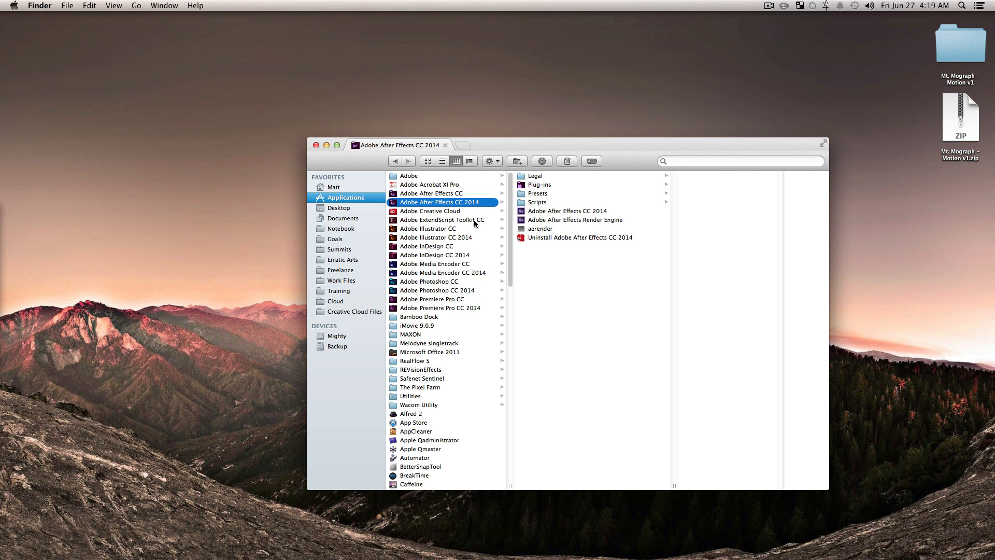
left_click(543, 203)
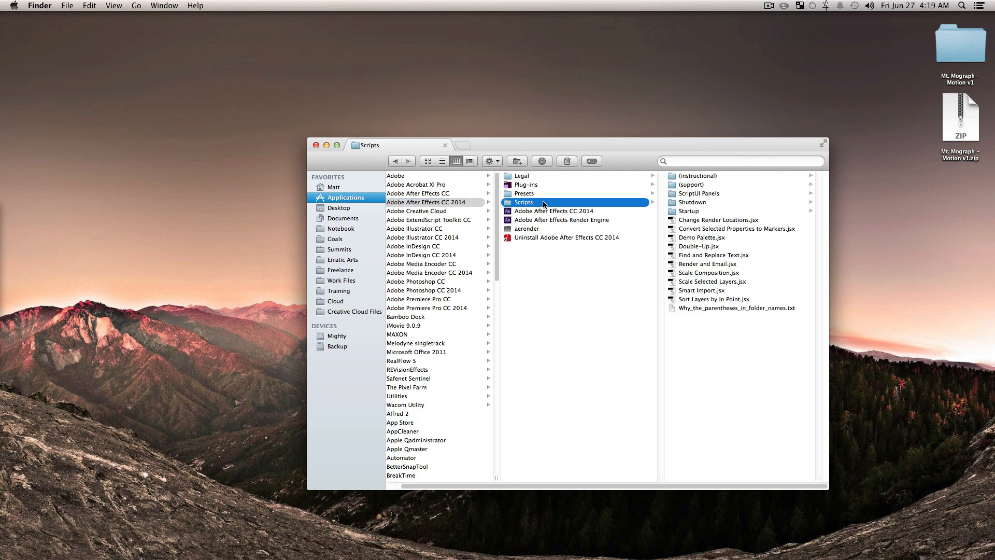
left_click(694, 193)
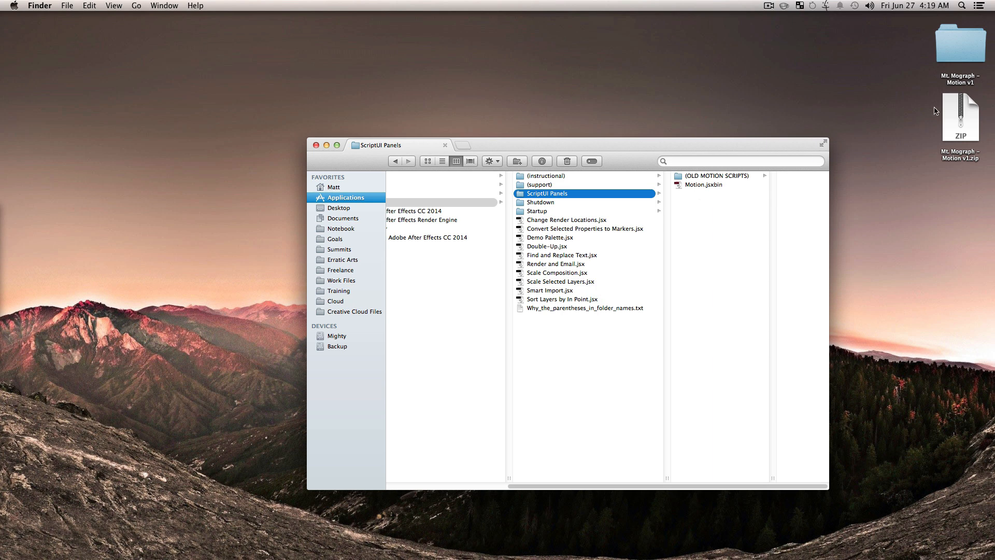
- Check Motion.jsxbin in the downloaded Motion v1 folder and in ScriptUI Panels, and close the file window
double_click(955, 55)
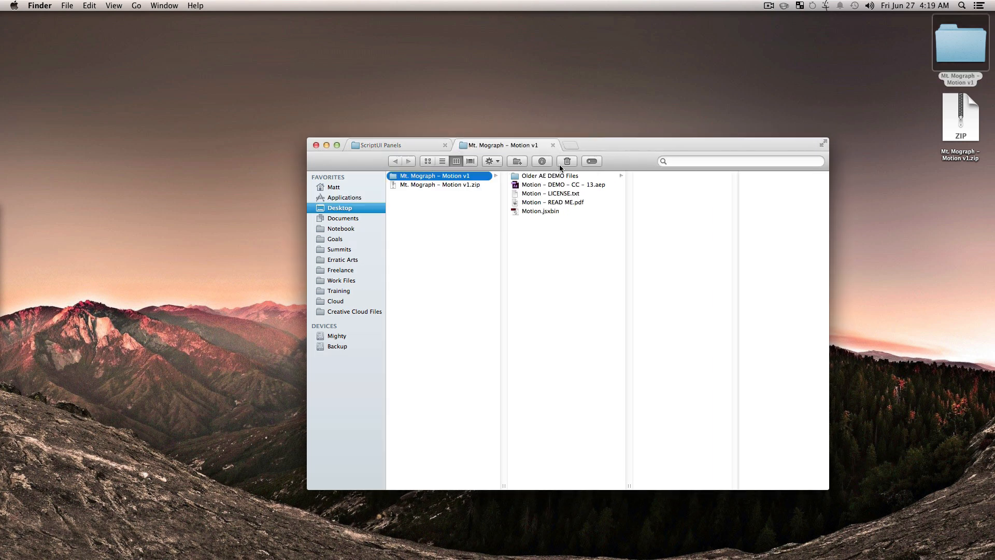
left_click(543, 210)
left_click(394, 145)
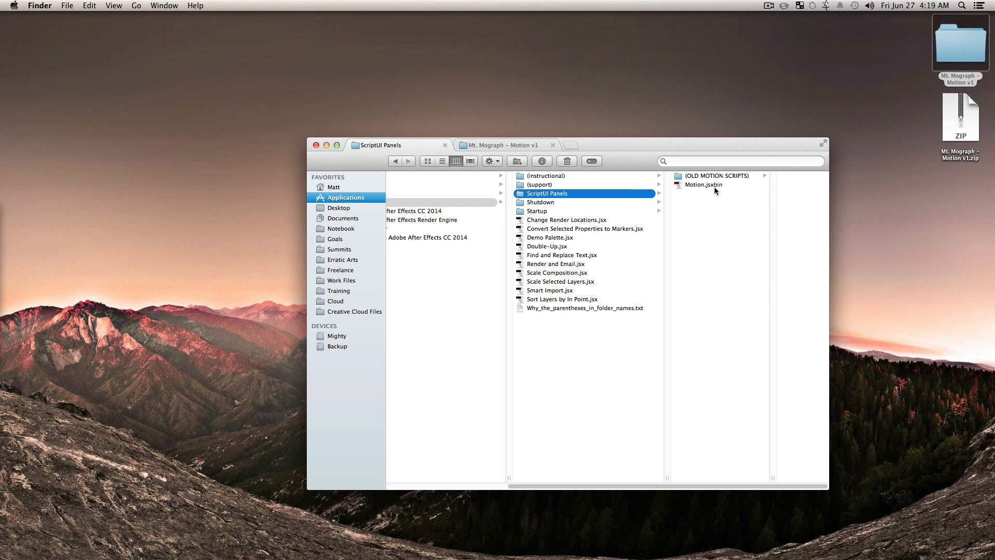
left_click(316, 145)
left_click_drag(207, 155, 321, 213)
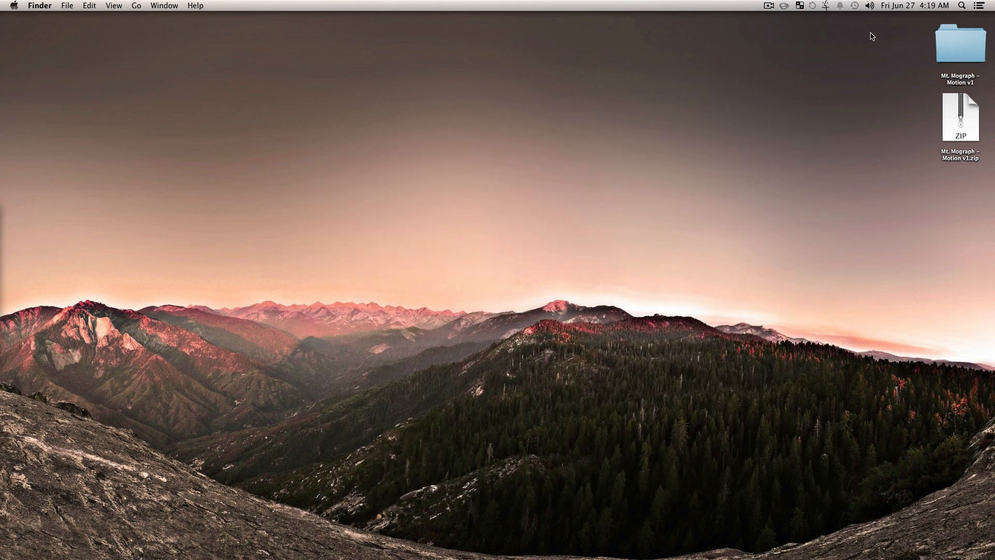
- Reopen the Mt. Mograph - Motion v1 folder and open the Motion - DEMO - CC - 13.aep project in After Effects
double_click(950, 39)
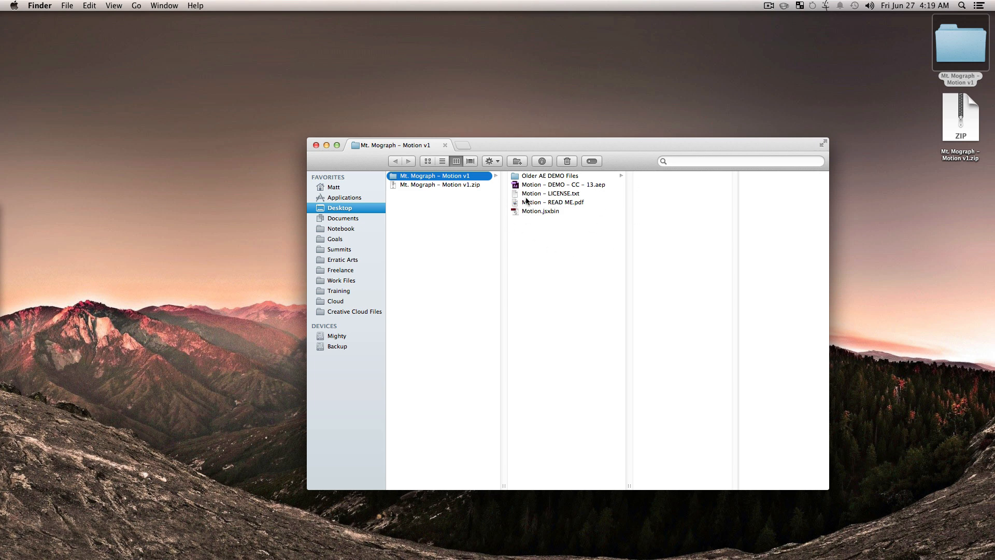
double_click(602, 186)
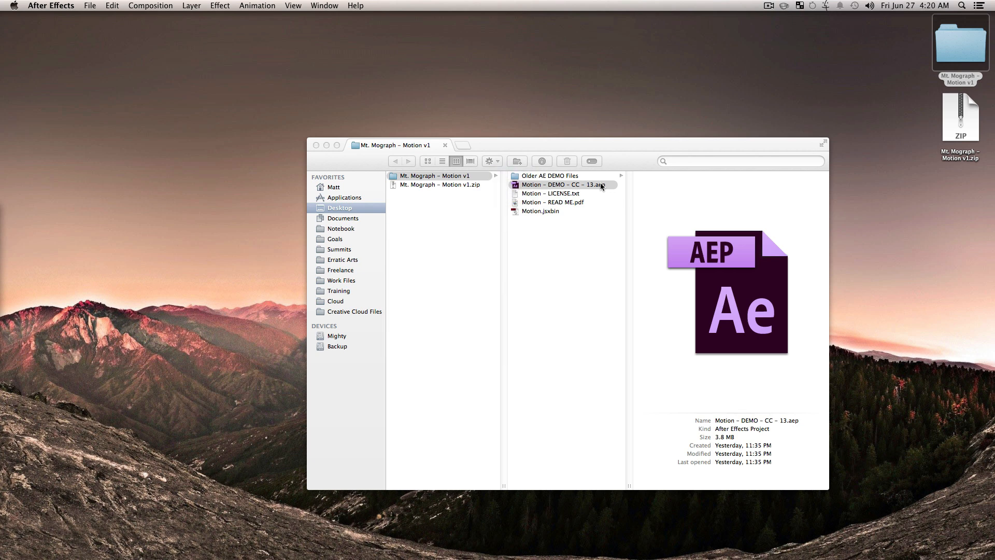
left_click(16, 307)
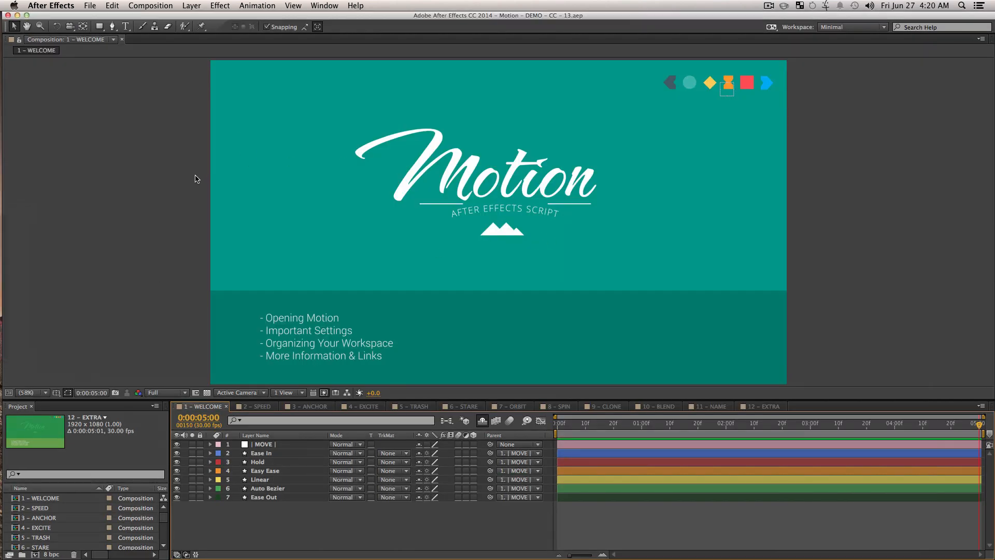
left_click(177, 174)
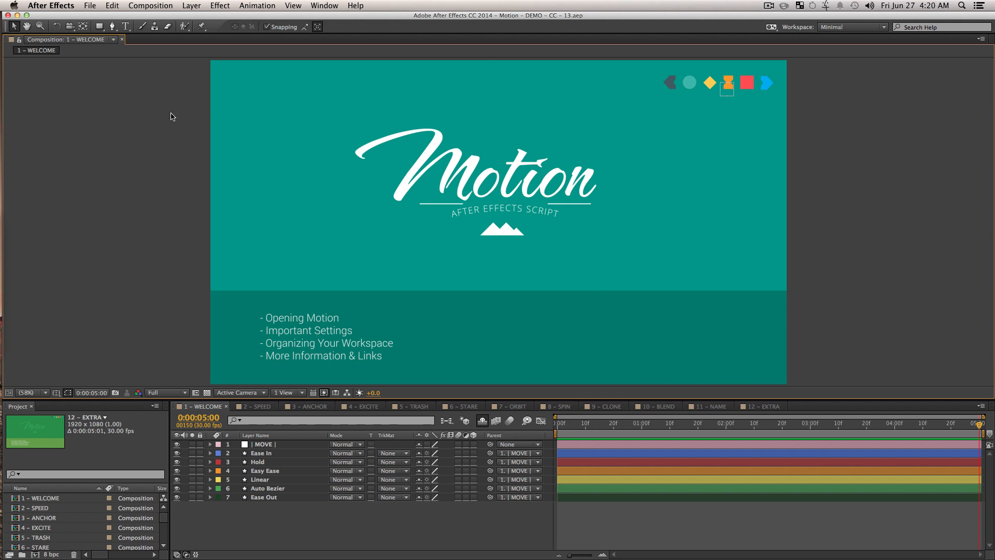
- Launch the Motion.jsxbin script panel, dismiss the network access notice, and move the floating panel over the composition view
left_click(324, 5)
scroll(381, 435, "down", 2)
mouse_move(377, 550)
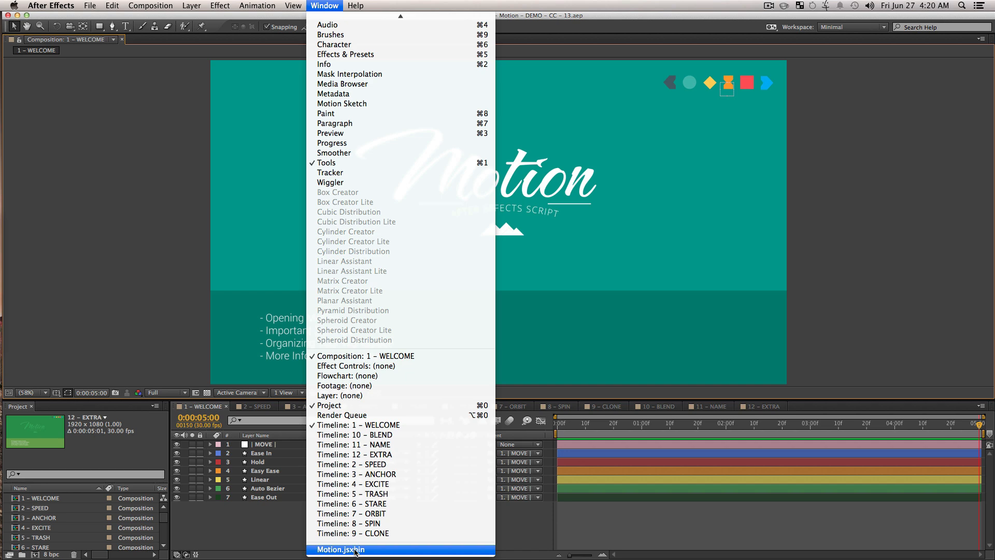
left_click(356, 551)
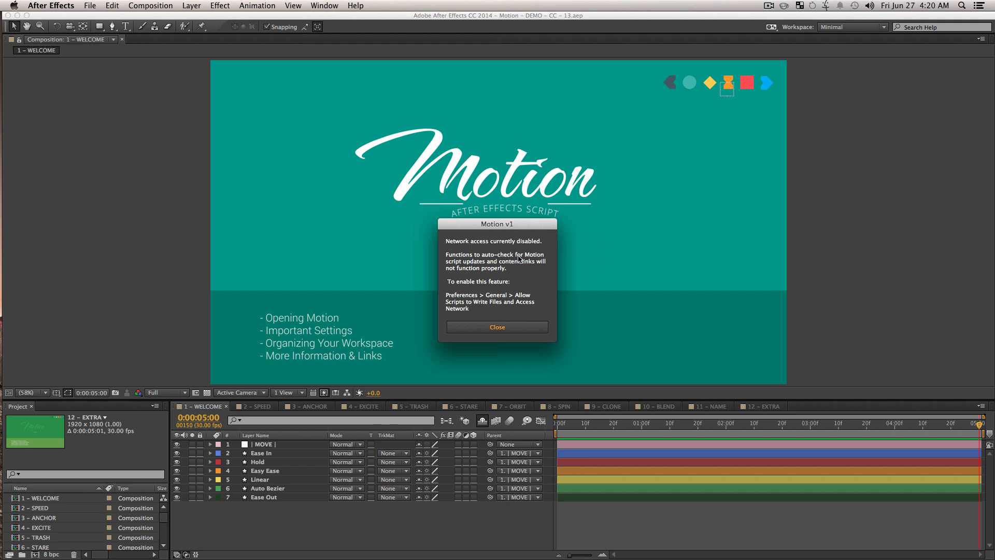
left_click(501, 334)
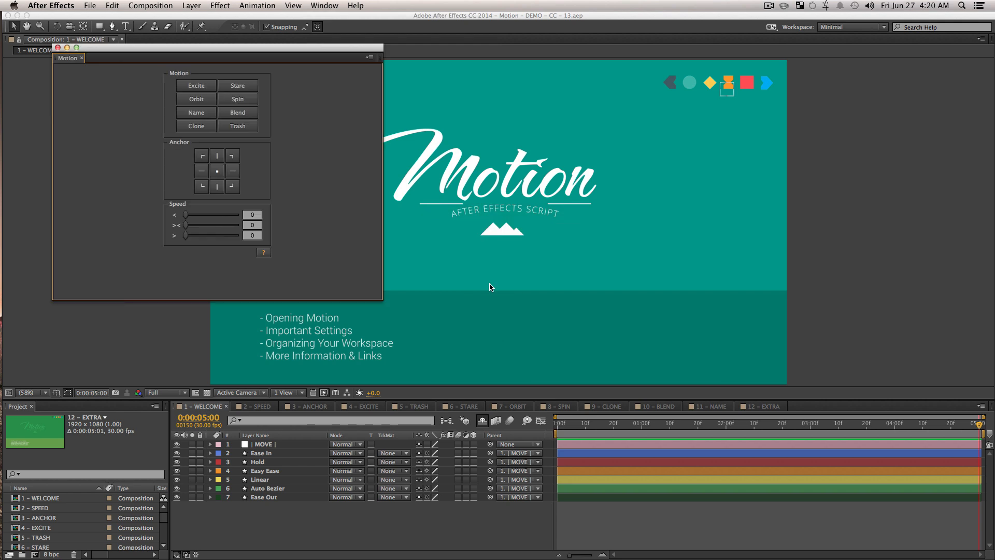
left_click_drag(127, 51, 424, 102)
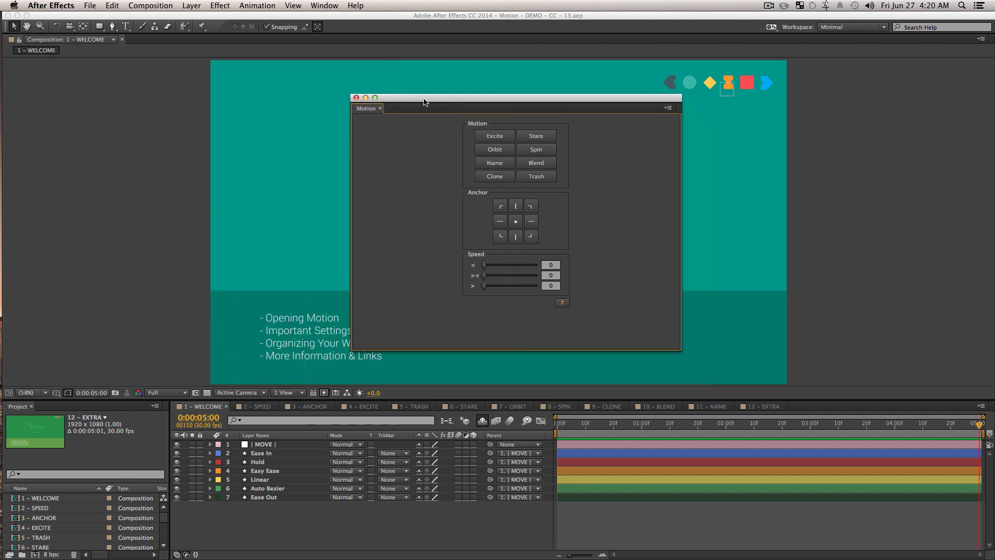
- Enable Allow Scripts to Write Files and Access Network in the General preferences and apply the change
left_click(42, 4)
mouse_move(121, 35)
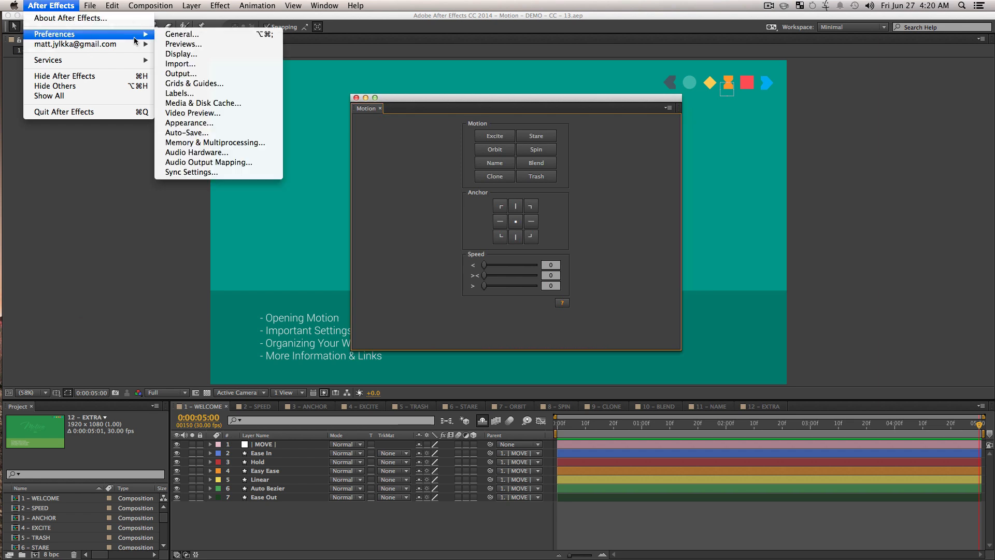
left_click(180, 41)
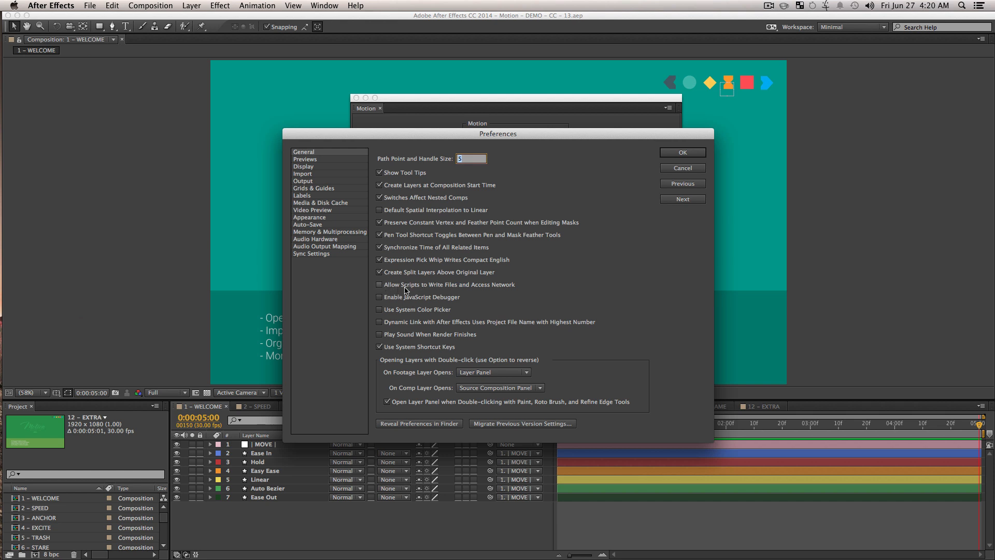
left_click(402, 286)
left_click_drag(673, 137, 719, 180)
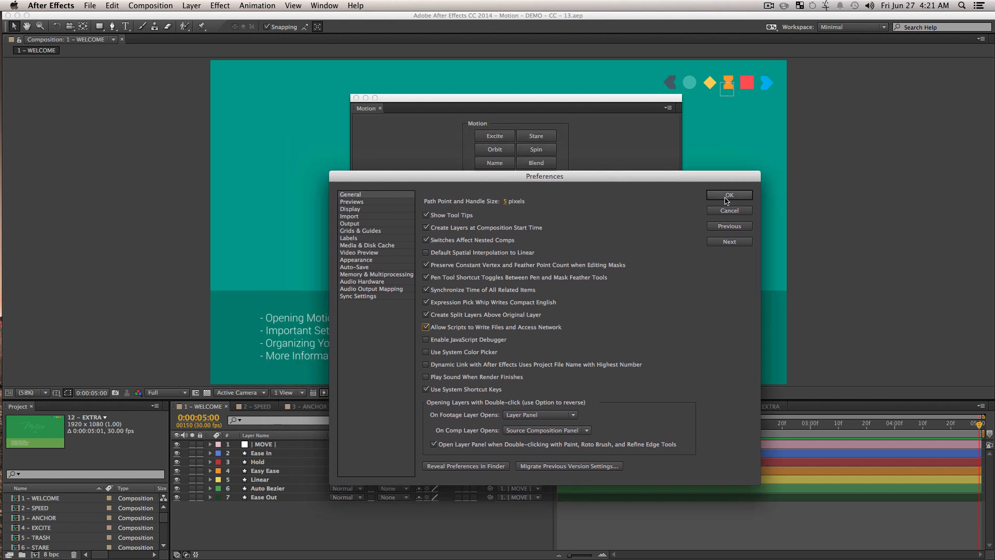
left_click(726, 196)
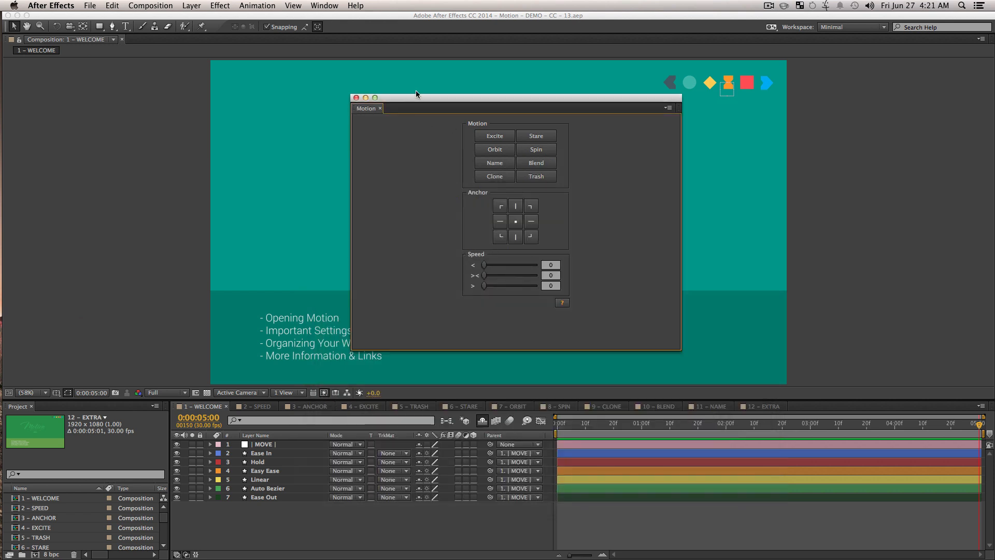
- Dock the Motion panel at the right of the composition view and narrow it to a slim column
left_click_drag(414, 100, 546, 105)
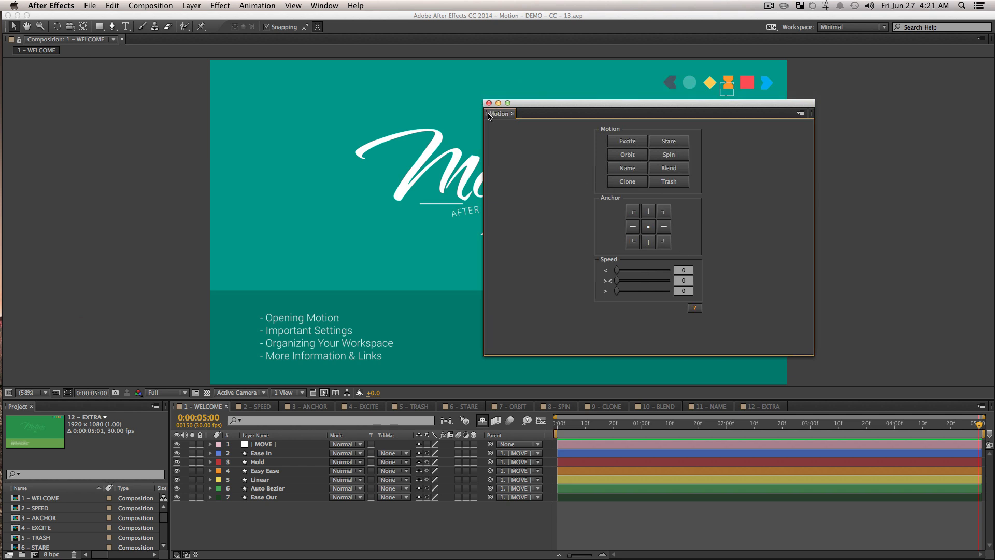
left_click_drag(488, 115, 987, 266)
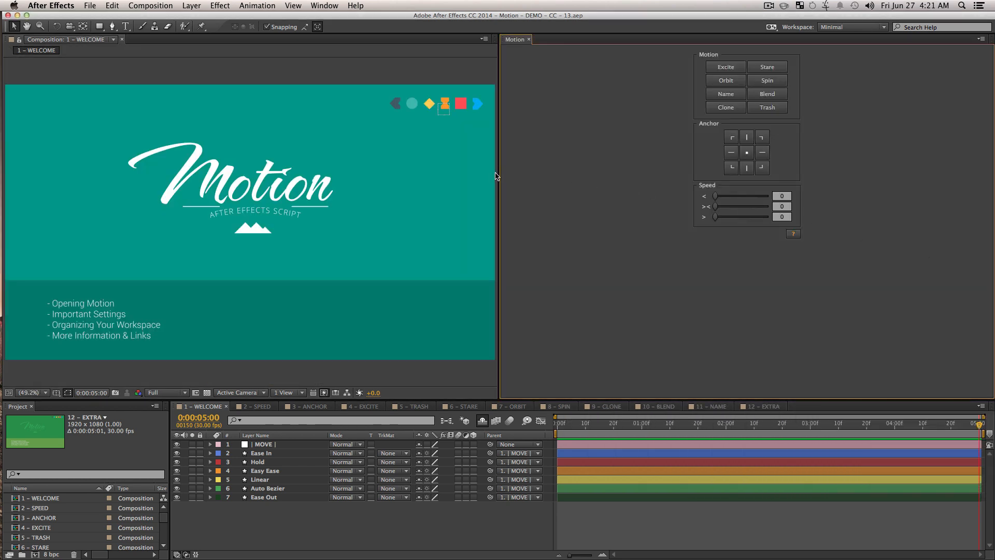
left_click_drag(497, 216, 864, 275)
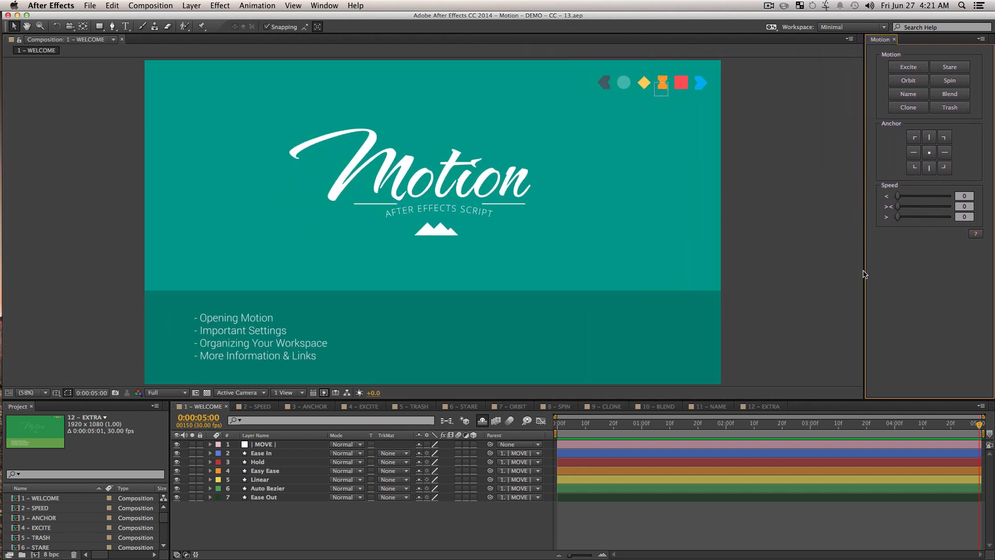
- Open the Align panel, dock it beneath the Motion panel, and adjust the width and height of the two docked panels
left_click(325, 5)
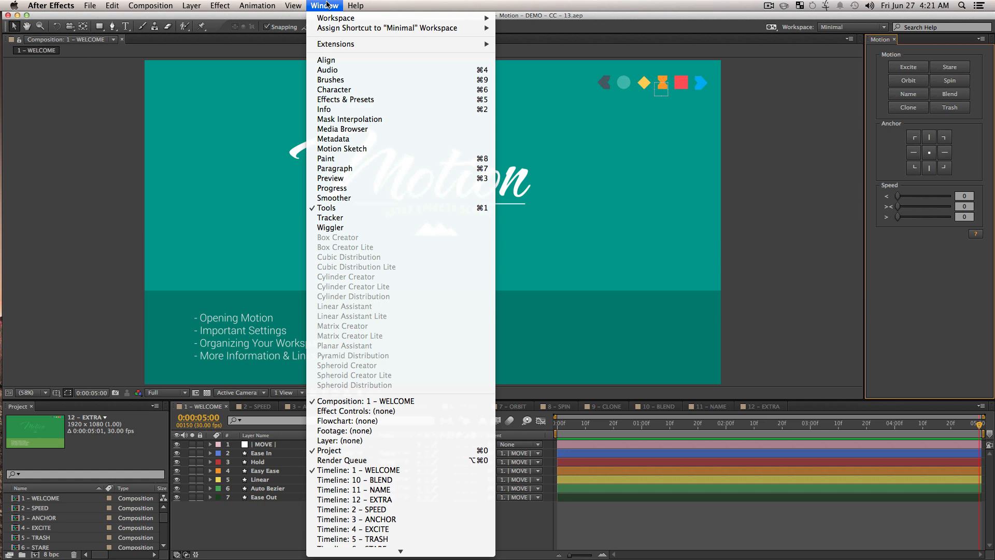
left_click(331, 60)
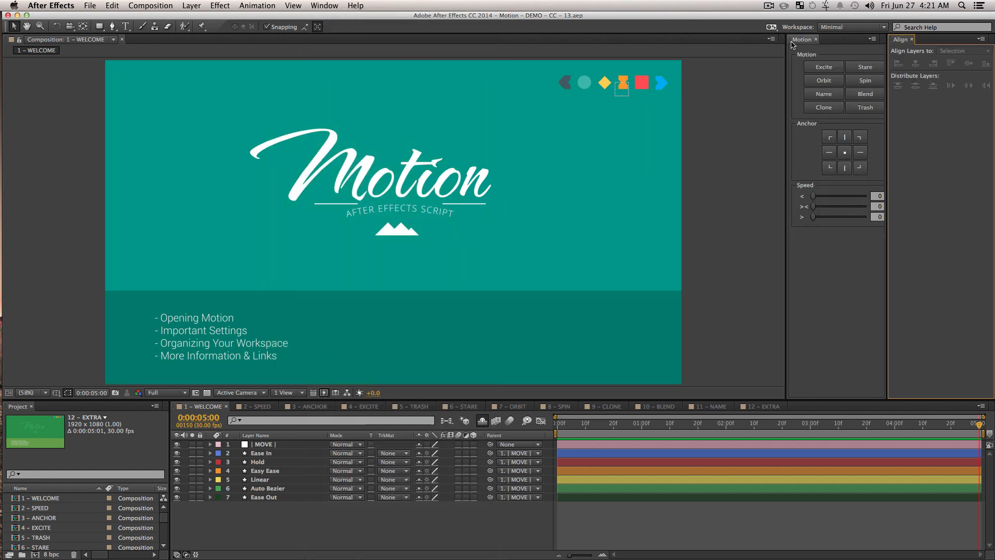
left_click(887, 200)
left_click_drag(887, 198, 844, 383)
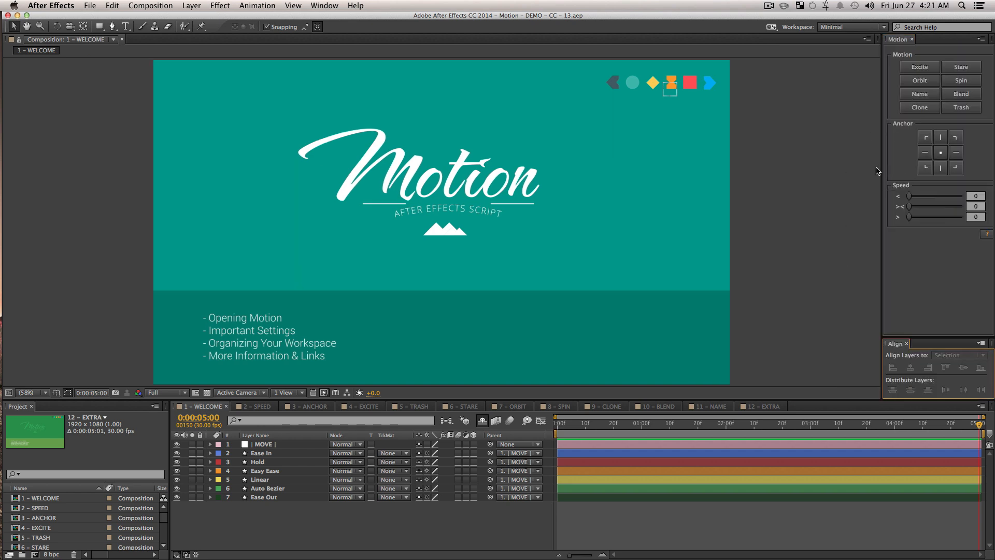
left_click_drag(884, 171, 860, 177)
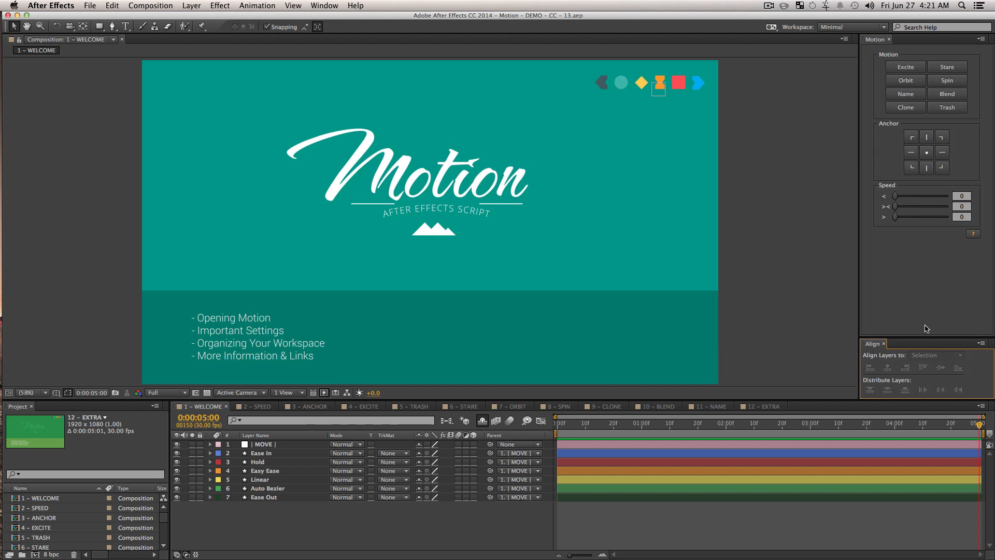
left_click_drag(926, 338, 915, 295)
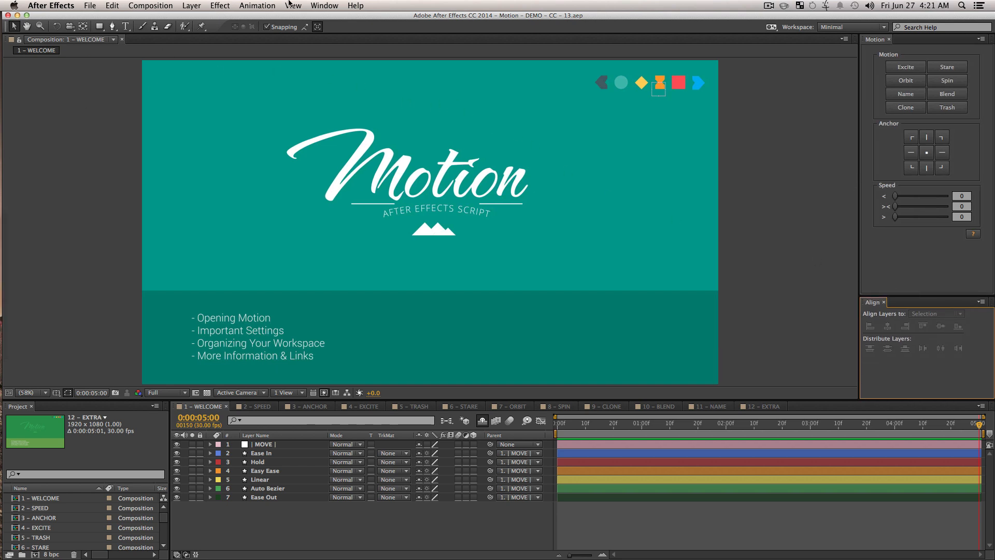
- Show the Effect Controls panel beside the composition view
left_click(324, 5)
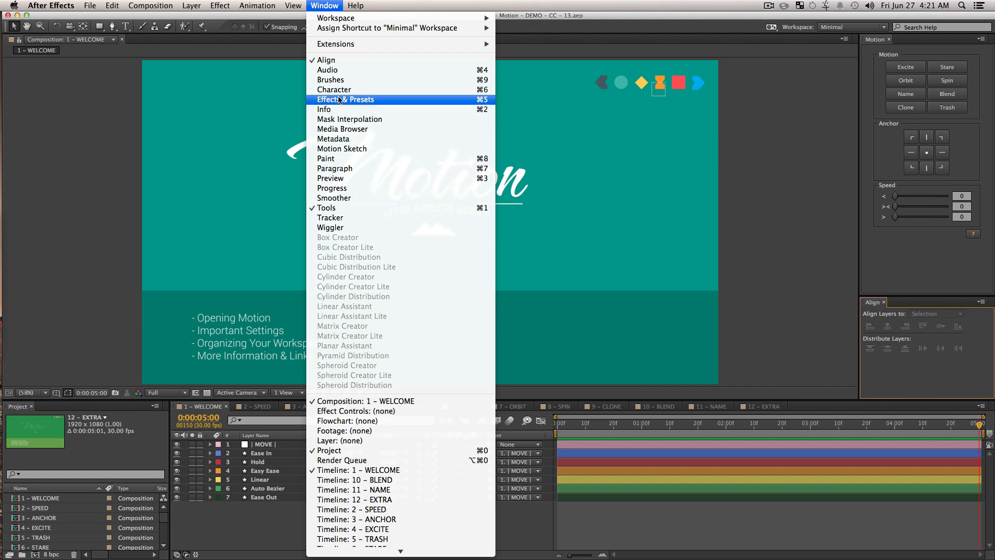
scroll(351, 417, "down", 1)
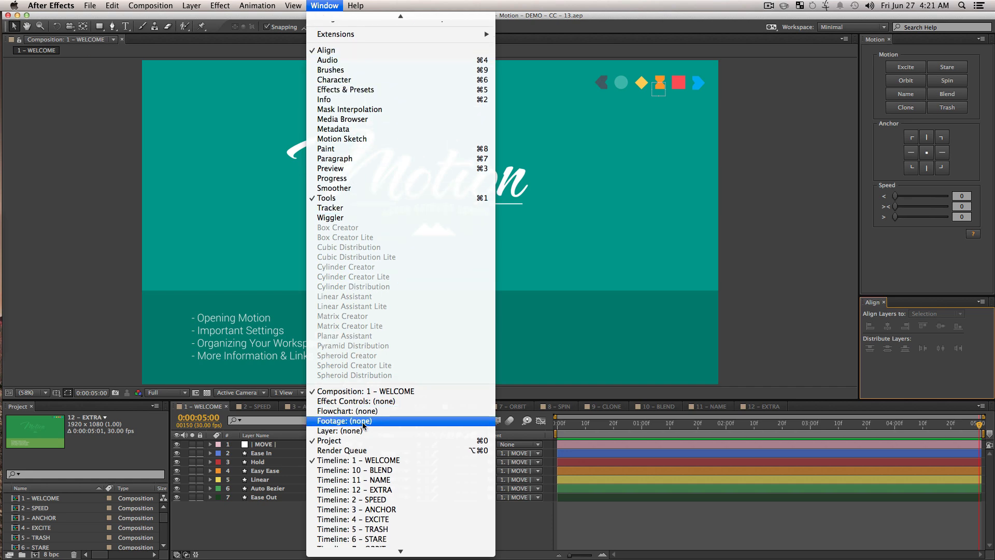
left_click(345, 402)
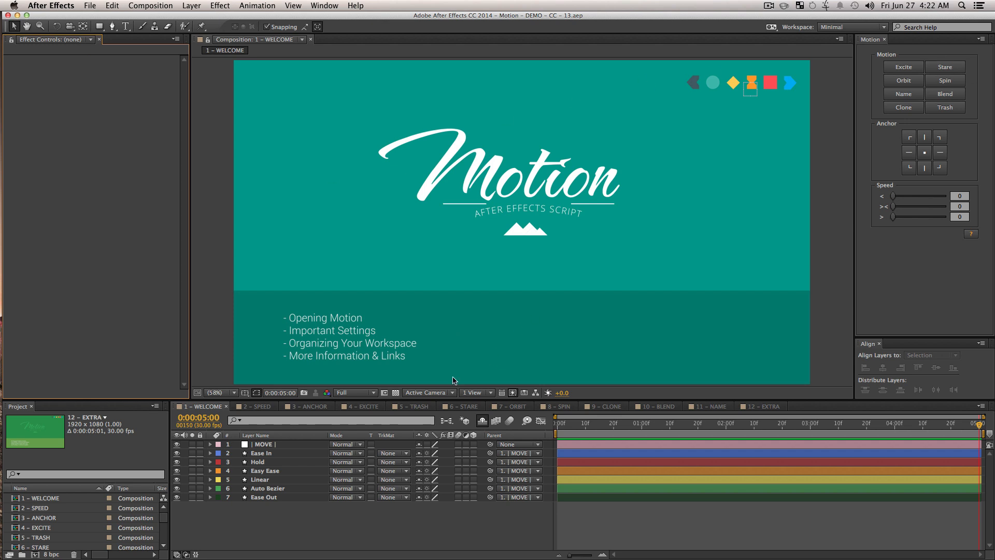
- Review the General preferences, checking the Allow Scripts to Write Files and Access Network option, and close the dialog
left_click(48, 6)
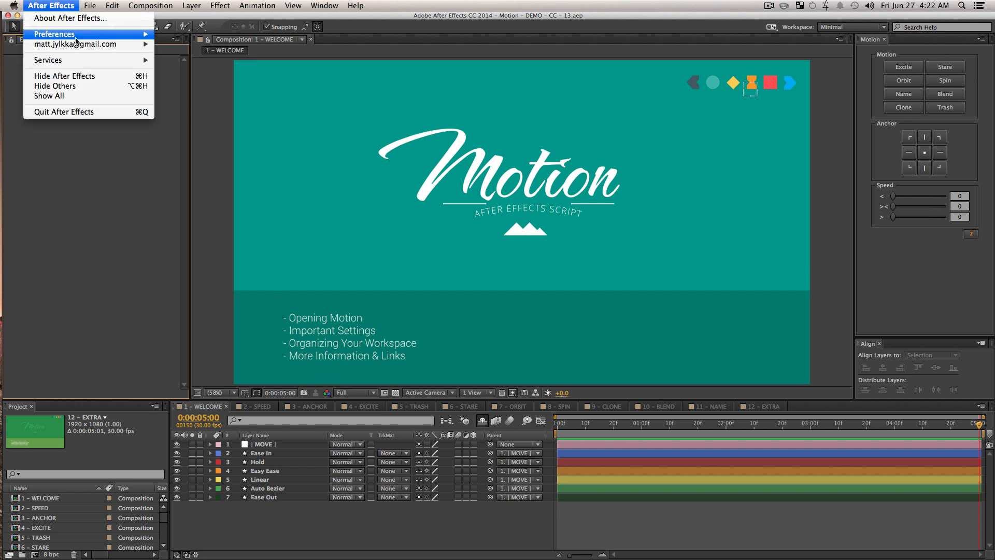
mouse_move(78, 37)
left_click(195, 35)
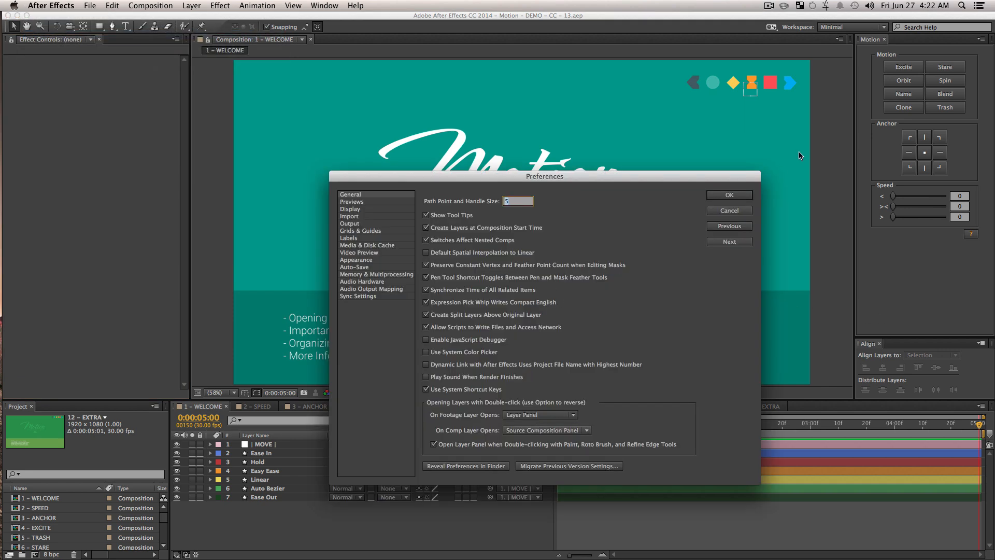
left_click(729, 196)
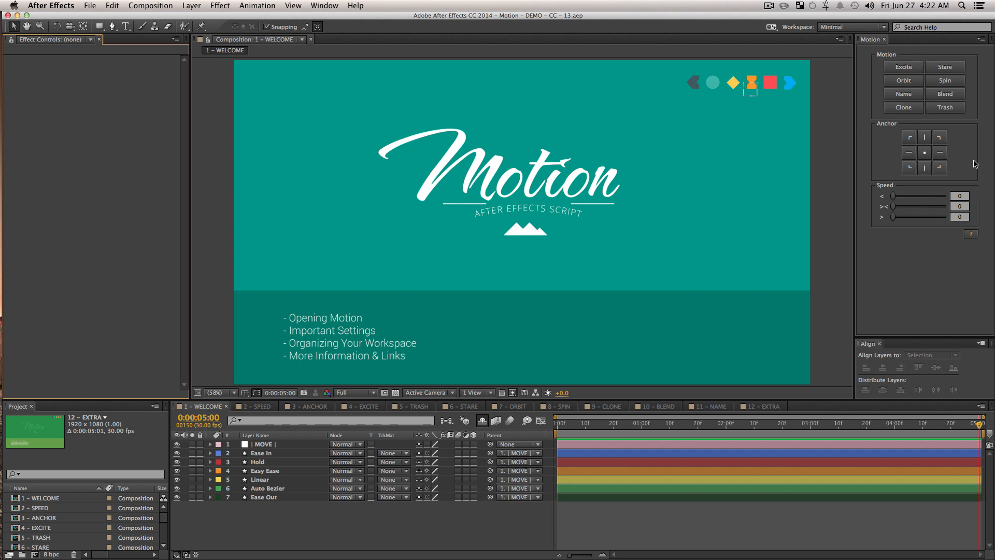
- Open the Motion script's help window and skim the Getting Started with Motion v1 text
left_click(972, 235)
scroll(480, 188, "down", 5)
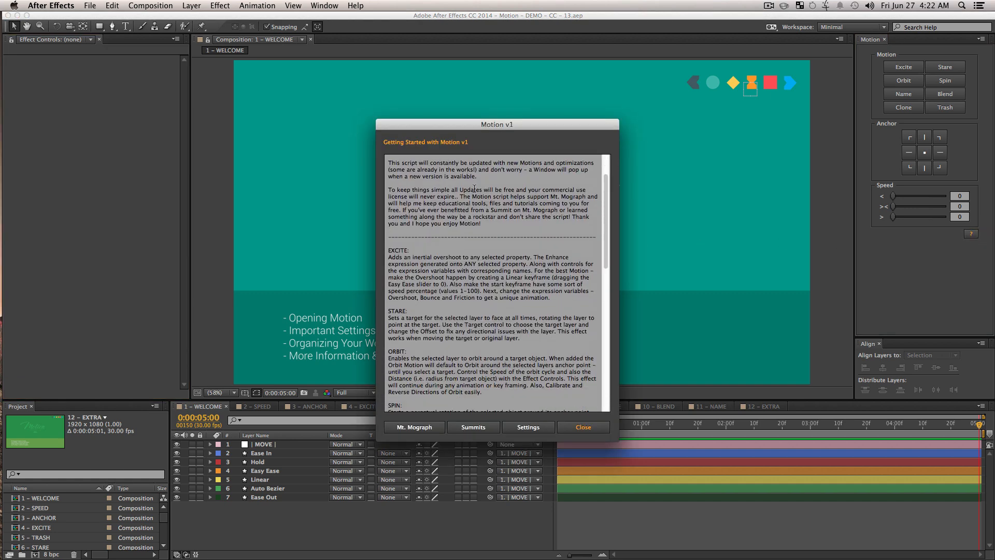
scroll(475, 218, "up", 5)
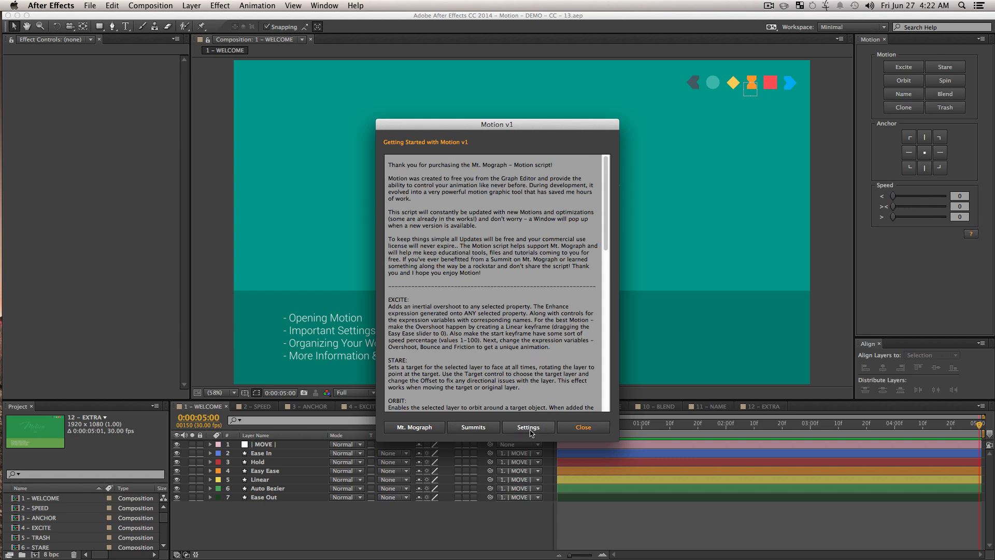
- Visit the Mt. Mograph website and the Summits video page from the help window, close the YouTube tabs, and minimize the browser
left_click(422, 429)
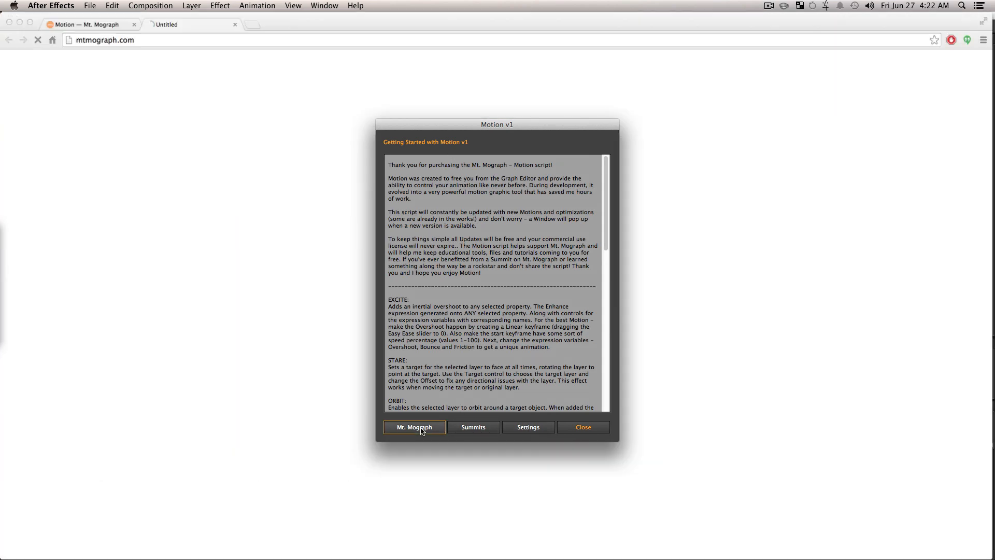
double_click(343, 23)
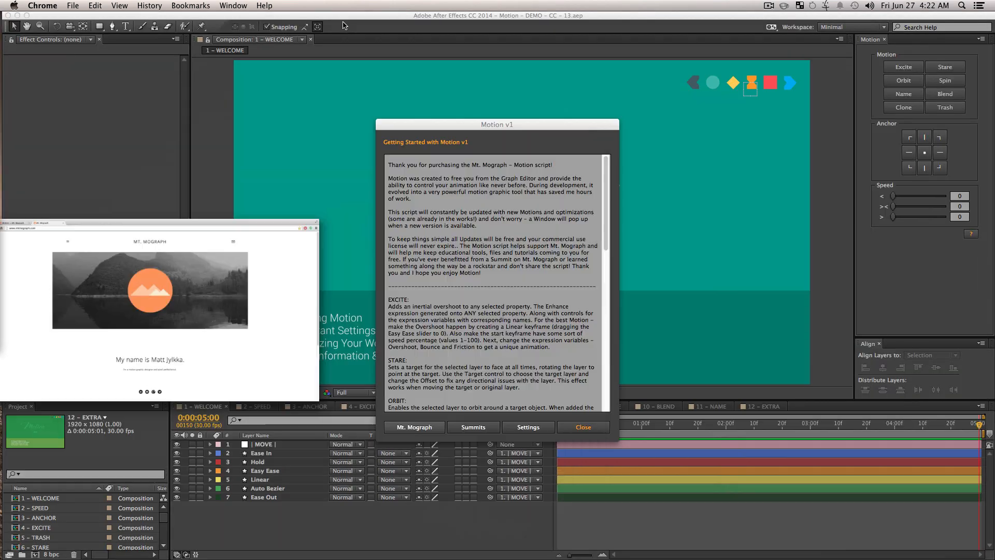
left_click(486, 429)
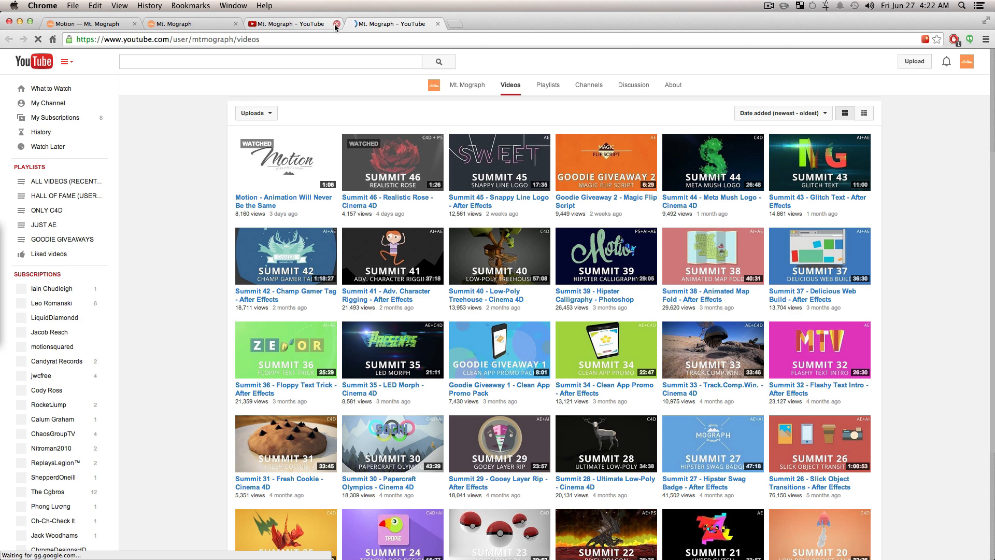
left_click(336, 24)
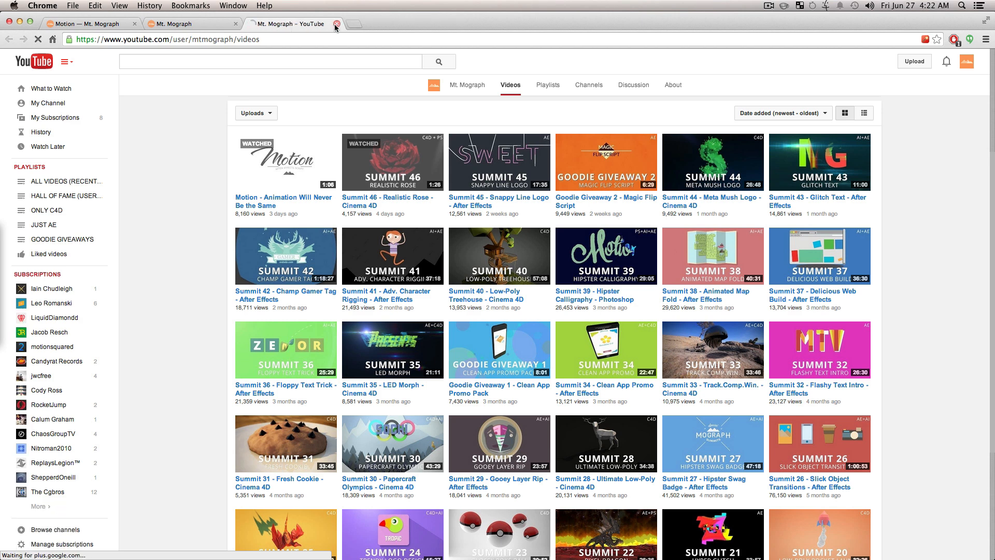
left_click(335, 25)
double_click(365, 17)
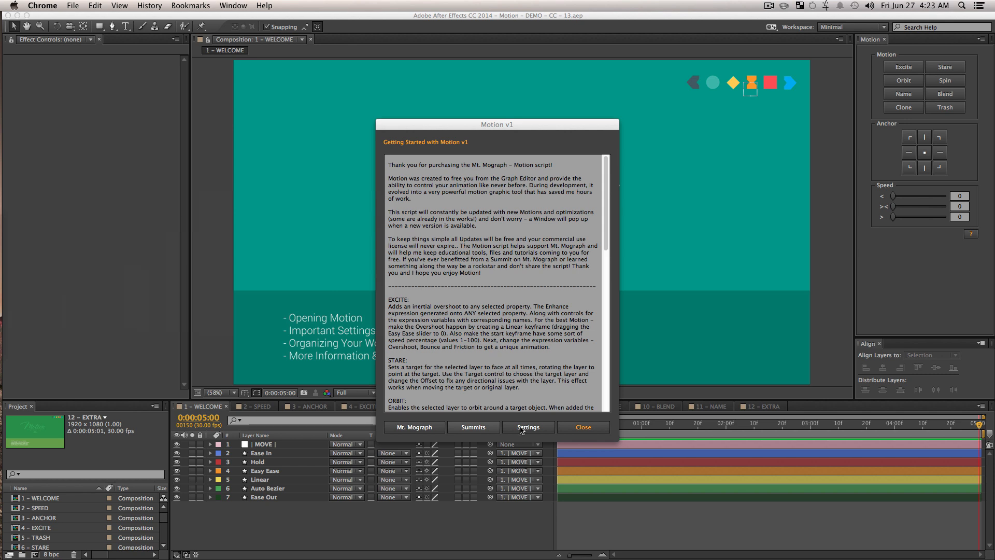
- Read further through the help text and hide the Motion, Anchor and Speed sections in the script's settings
left_click(511, 279)
scroll(511, 279, "down", 15)
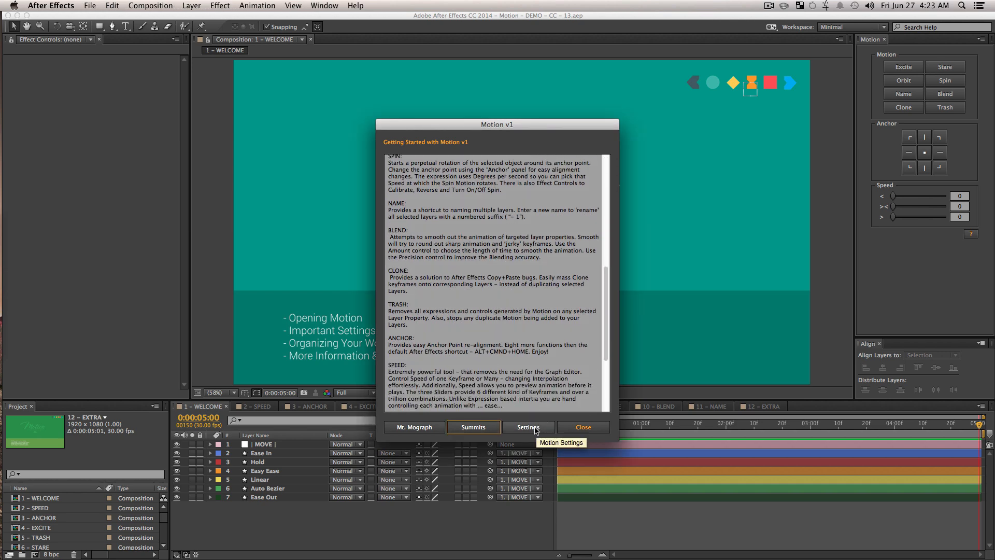
left_click(539, 428)
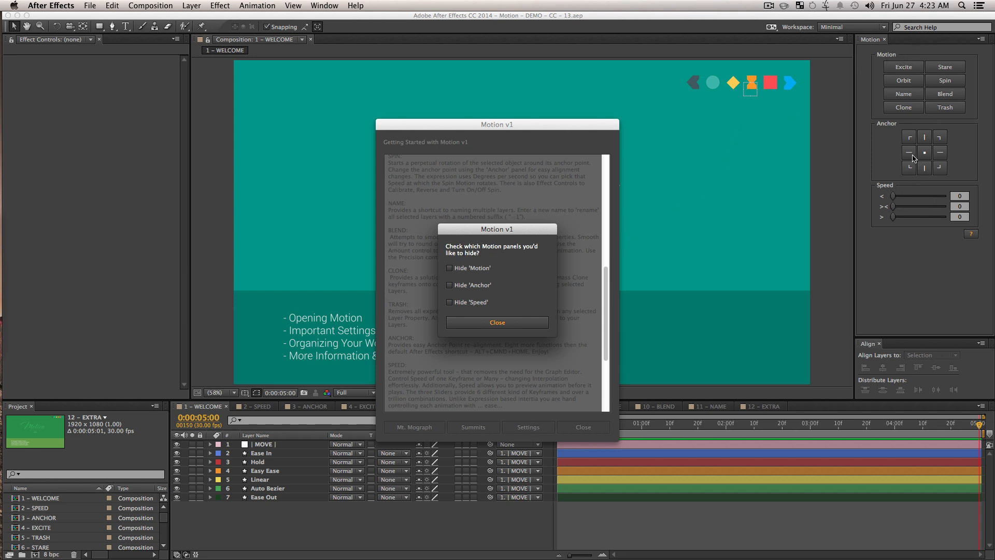
left_click(473, 269)
left_click(471, 286)
left_click(466, 304)
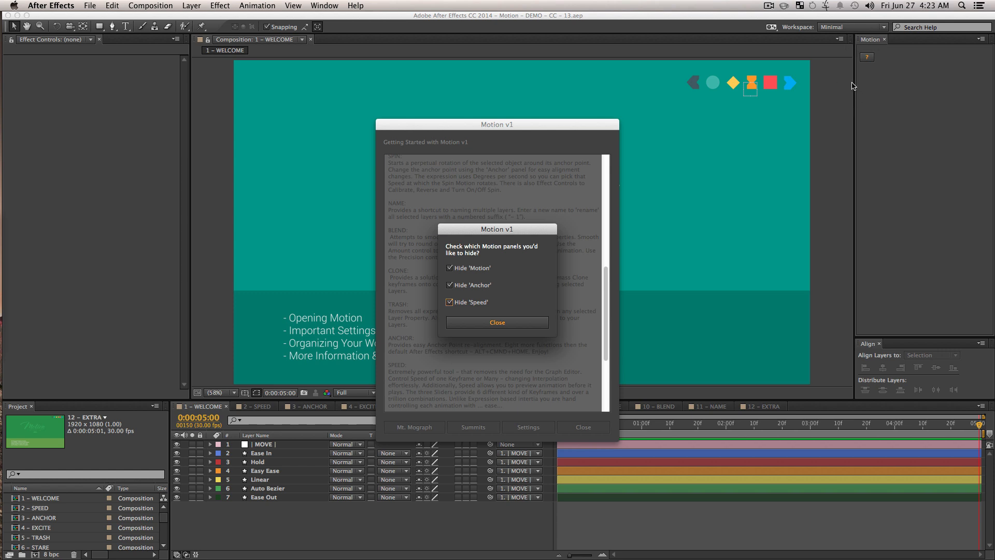
- Unhide the Speed, Anchor and Motion sections, and close the script's settings and help windows
left_click(470, 303)
left_click(466, 286)
left_click(464, 270)
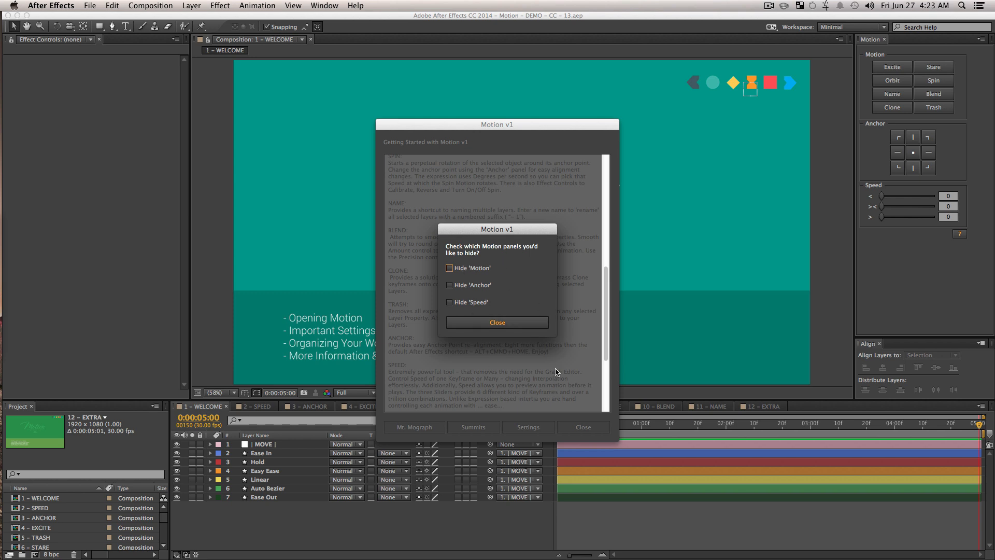
left_click(497, 325)
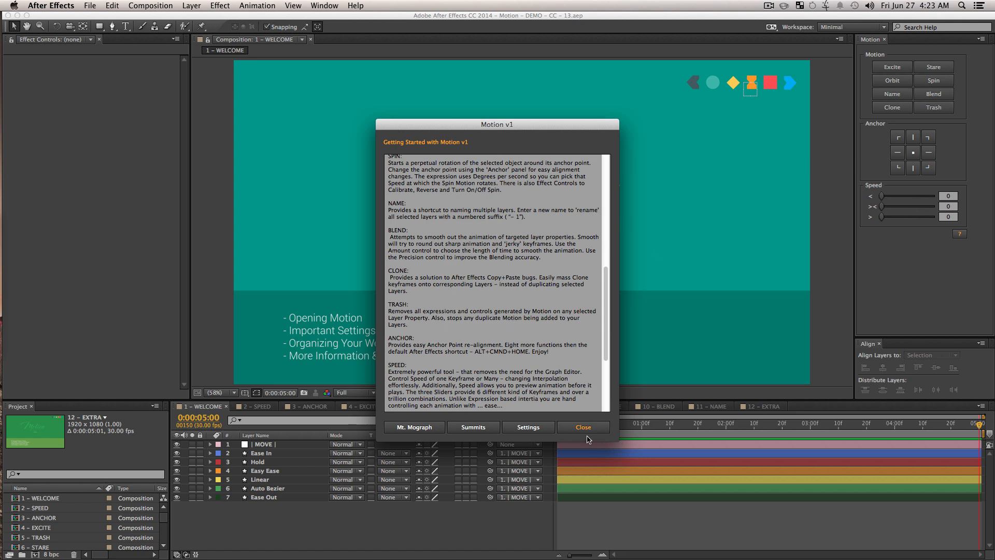
left_click(586, 428)
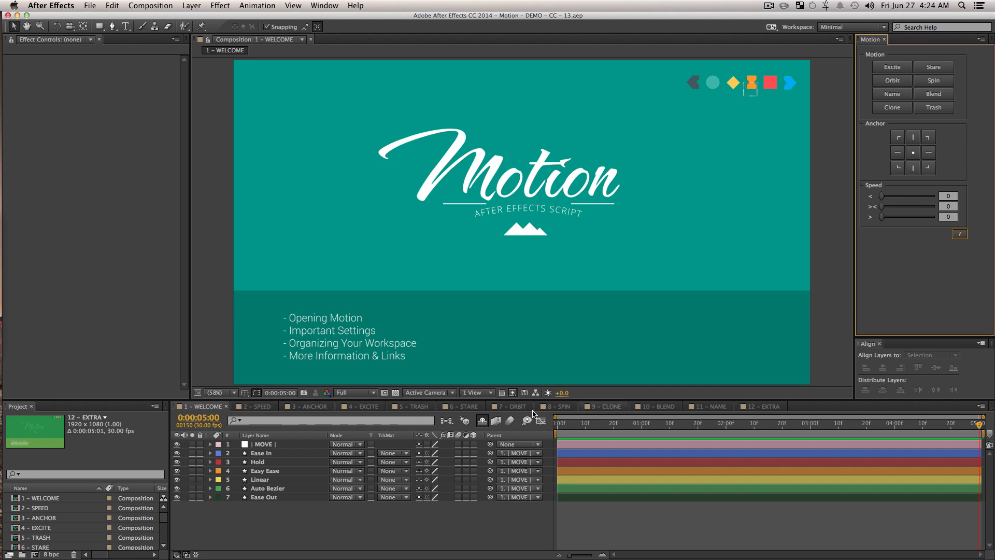
- Switch to the 2 - SPEED composition and try out the Speed sliders, moving the first one to 62
left_click(254, 409)
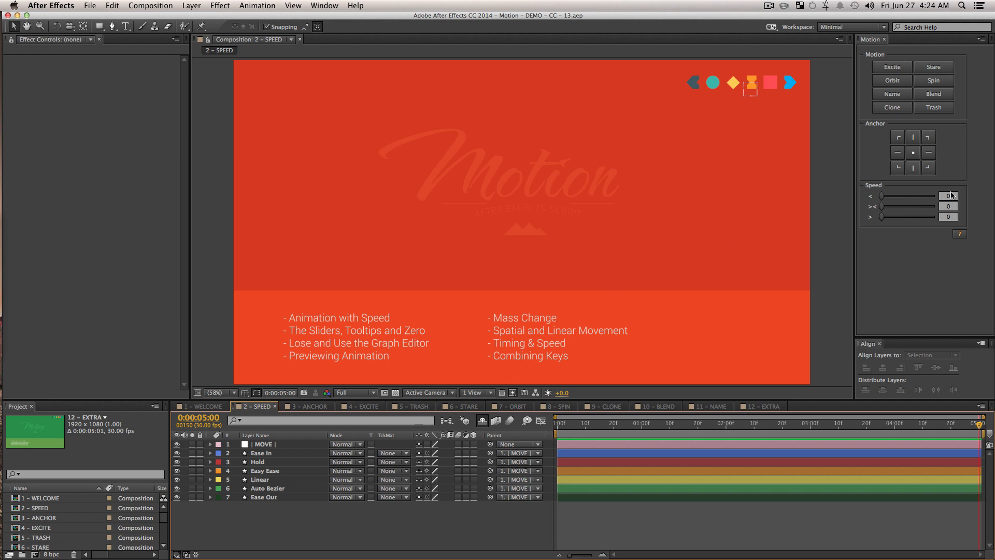
left_click(882, 197)
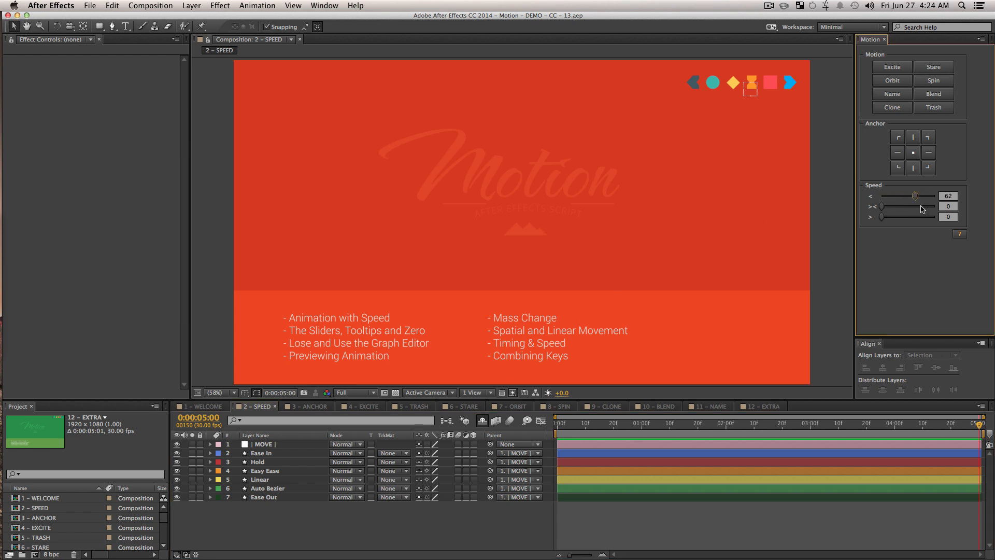
mouse_move(870, 208)
left_mouse_down()
mouse_move(945, 206)
mouse_move(870, 204)
mouse_move(922, 212)
mouse_move(870, 228)
left_mouse_up()
left_click(881, 217)
left_click(395, 524)
- Select the Hold layer and try the middle Speed slider
left_click(279, 461)
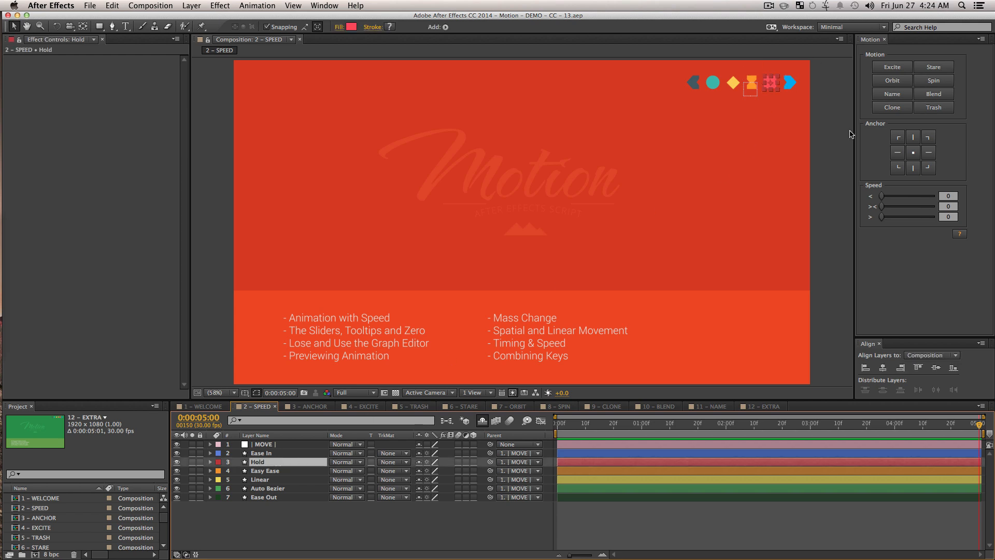
left_click(881, 207)
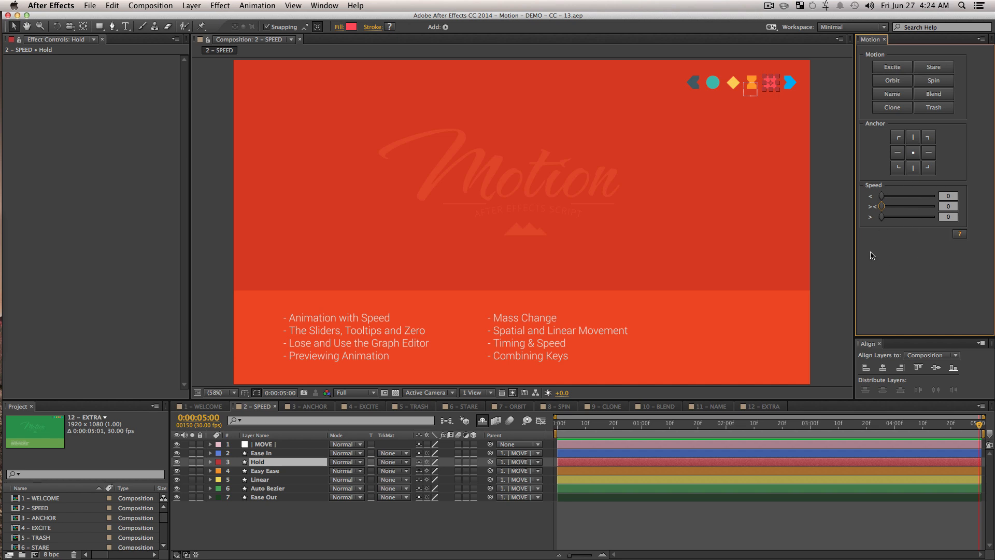
left_click(286, 514)
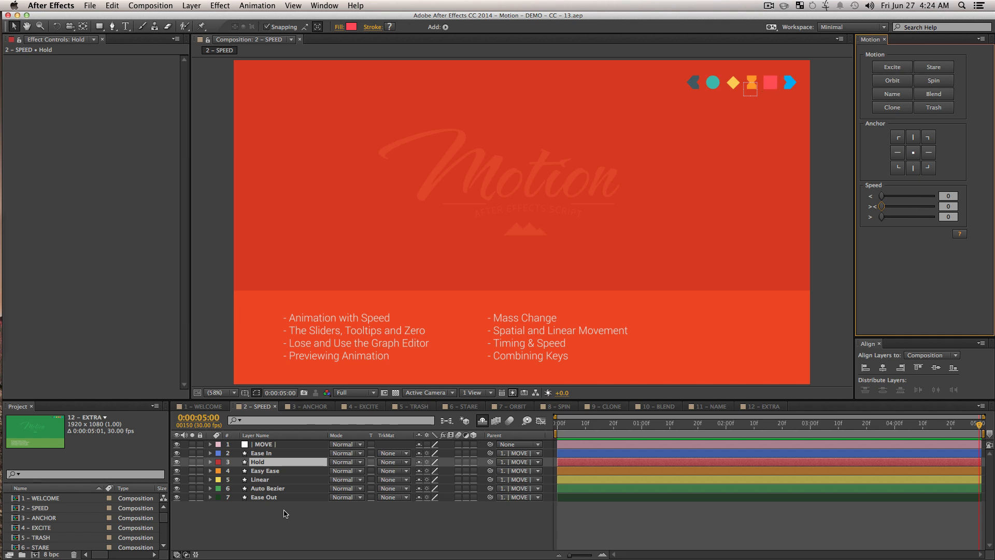
- Turn off snapping, move the | MOVE | null with its keyframe icons to the composition's upper-left area, and deselect it
left_click(263, 445)
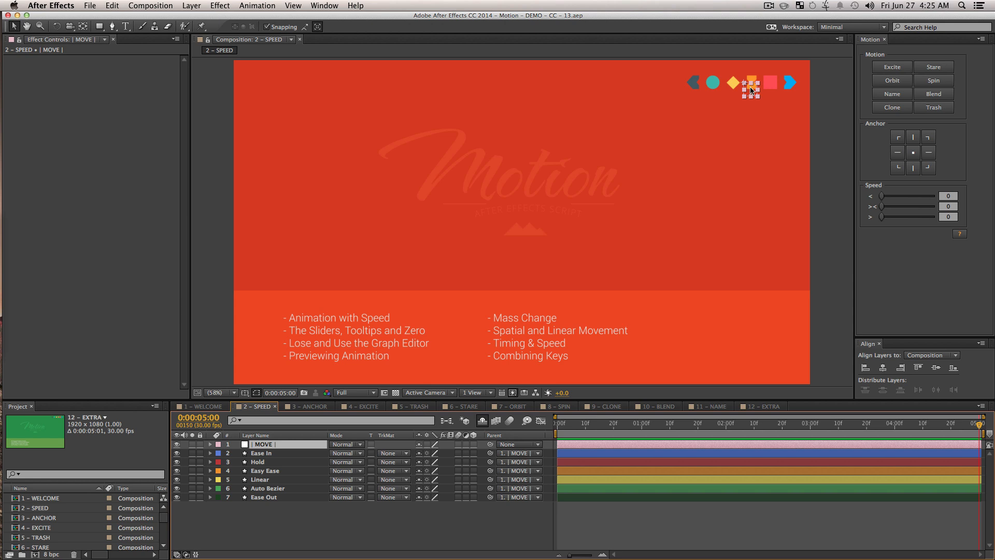
left_click_drag(751, 91, 745, 98)
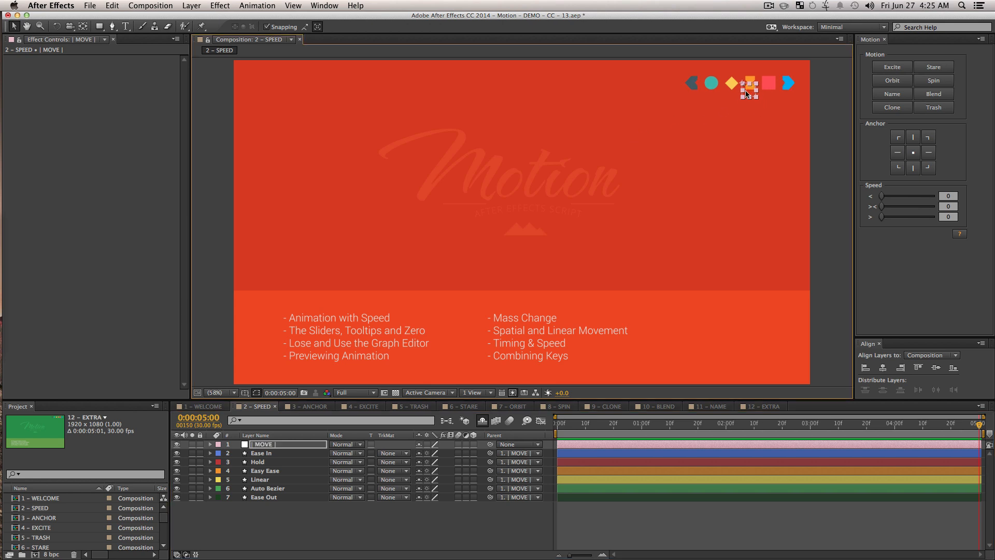
left_click_drag(621, 146, 543, 188)
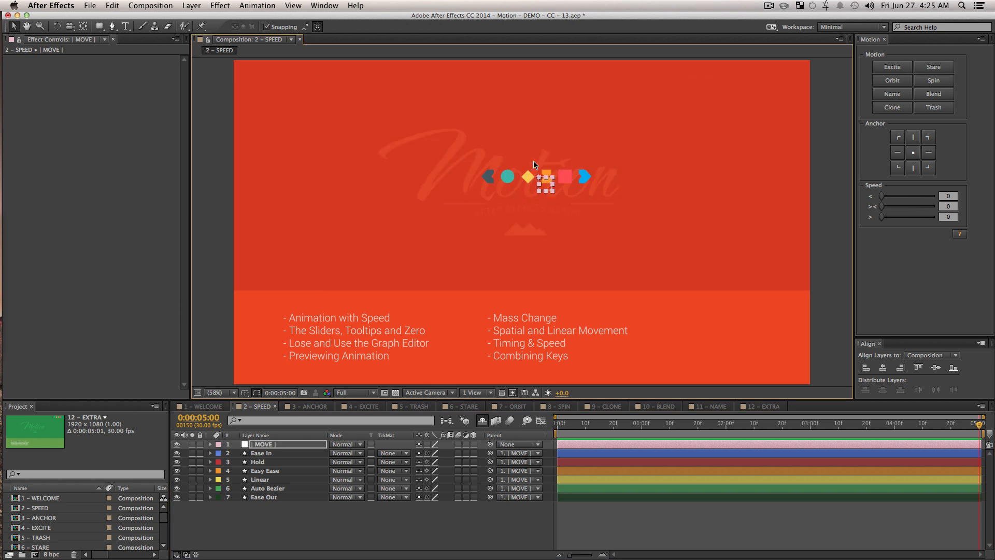
left_click(267, 27)
left_click_drag(546, 187, 529, 266)
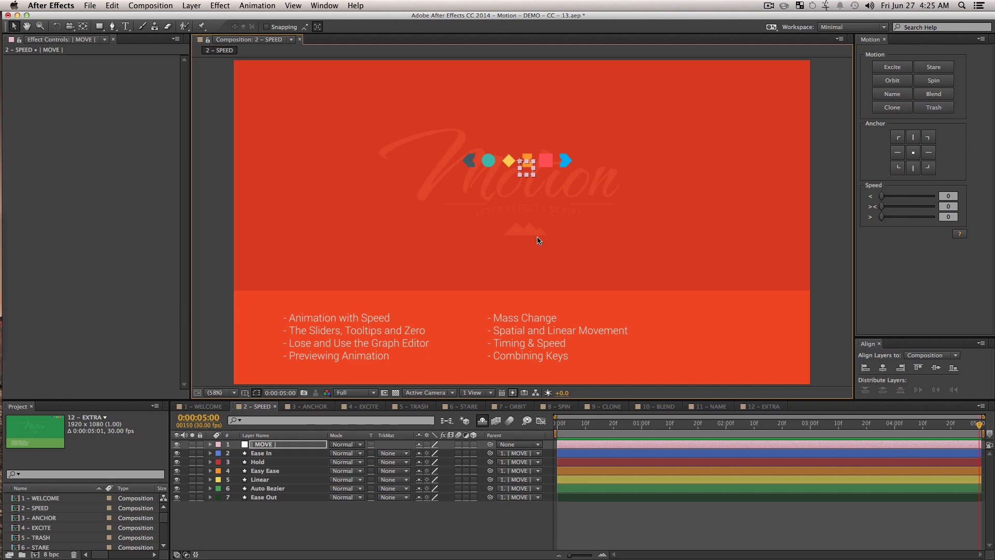
left_click_drag(526, 167, 330, 101)
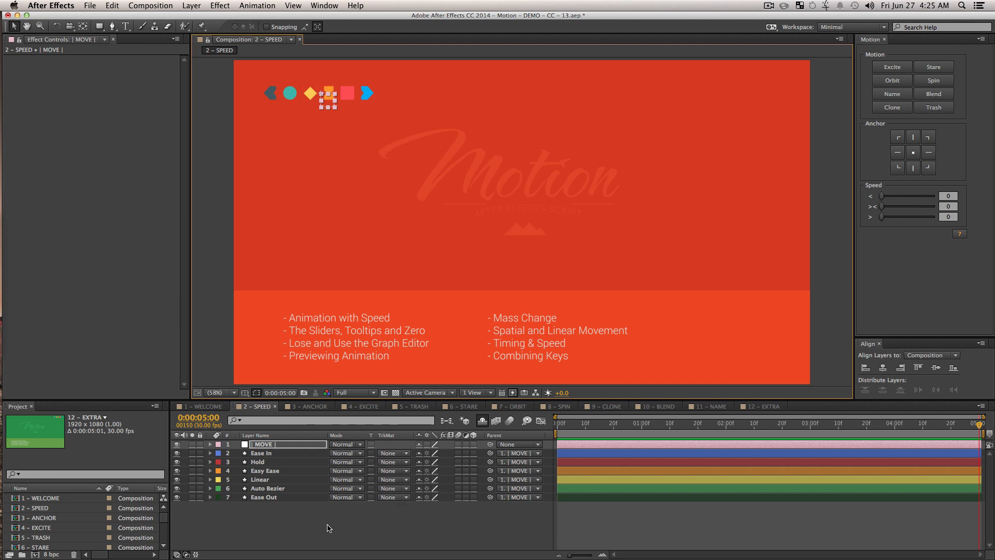
left_click(283, 528)
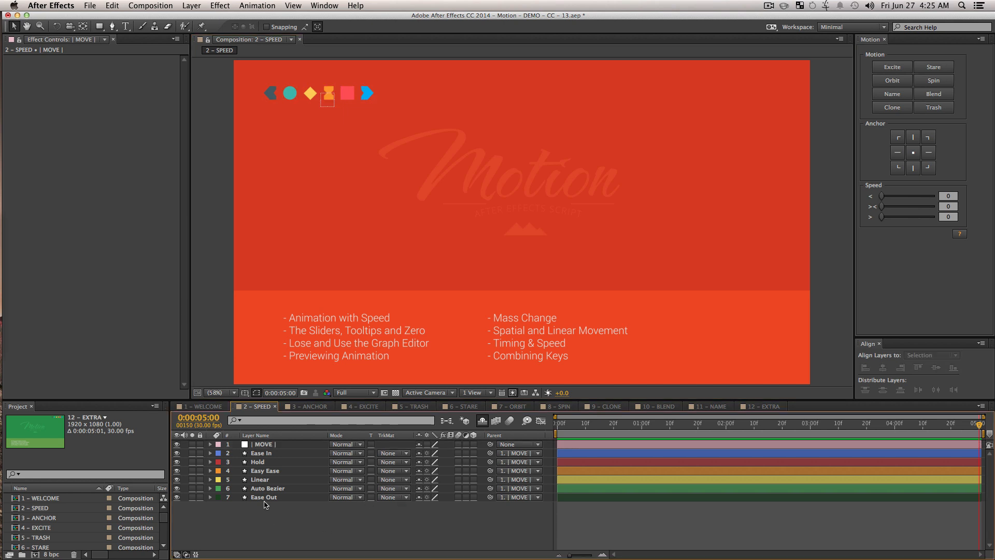
- Move the Hold layer's square below the Motion logo and set its first Rotation keyframe at 0:00:00:09
left_click(260, 461)
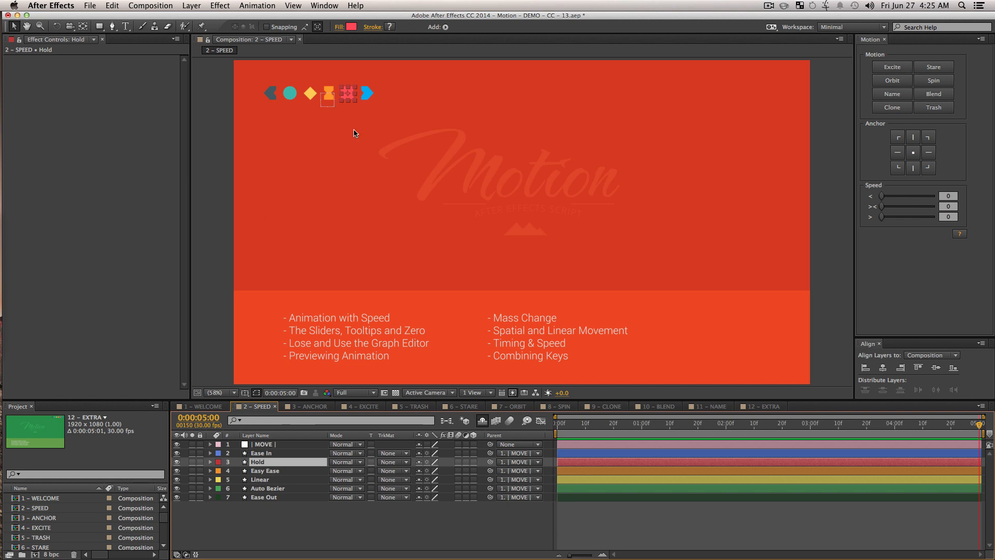
left_click_drag(347, 96, 420, 230)
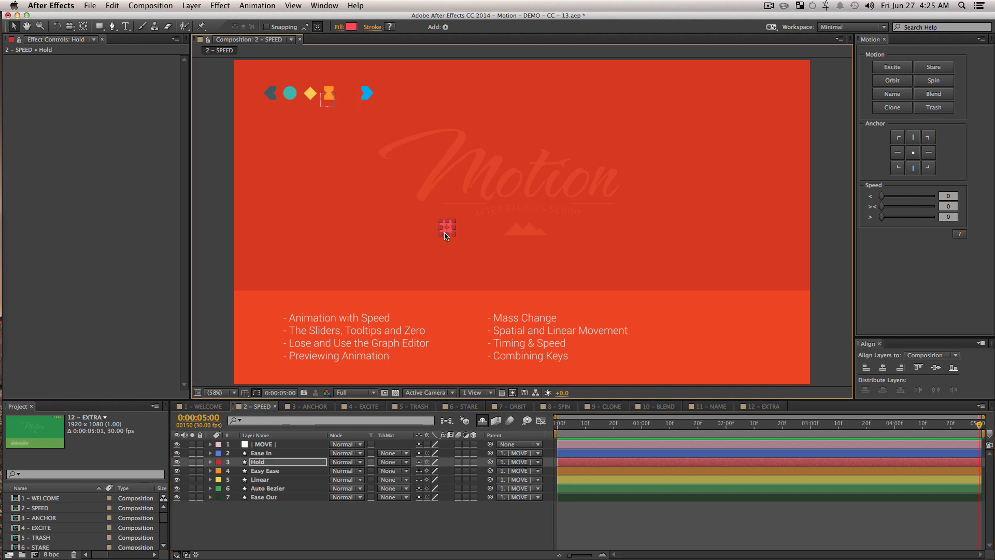
key("r")
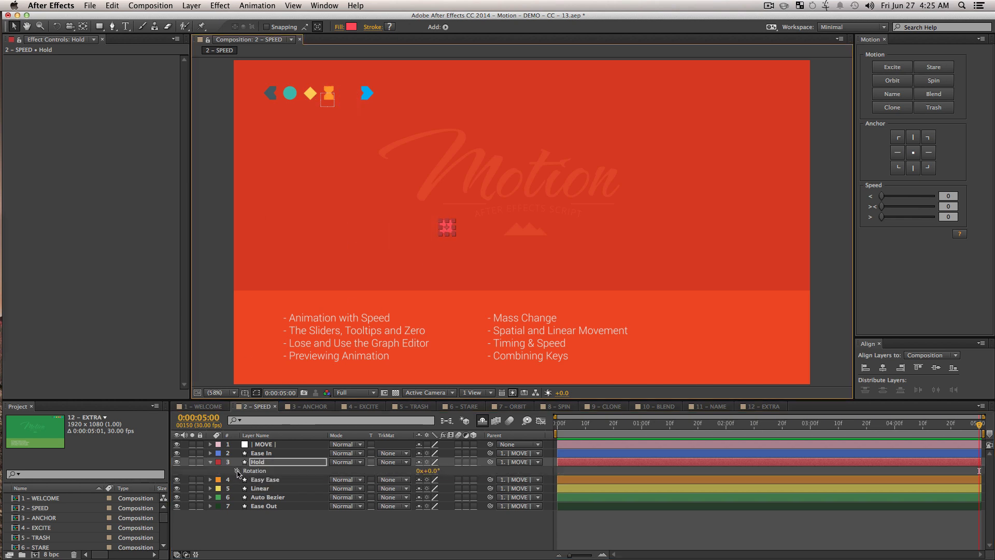
left_click(237, 471)
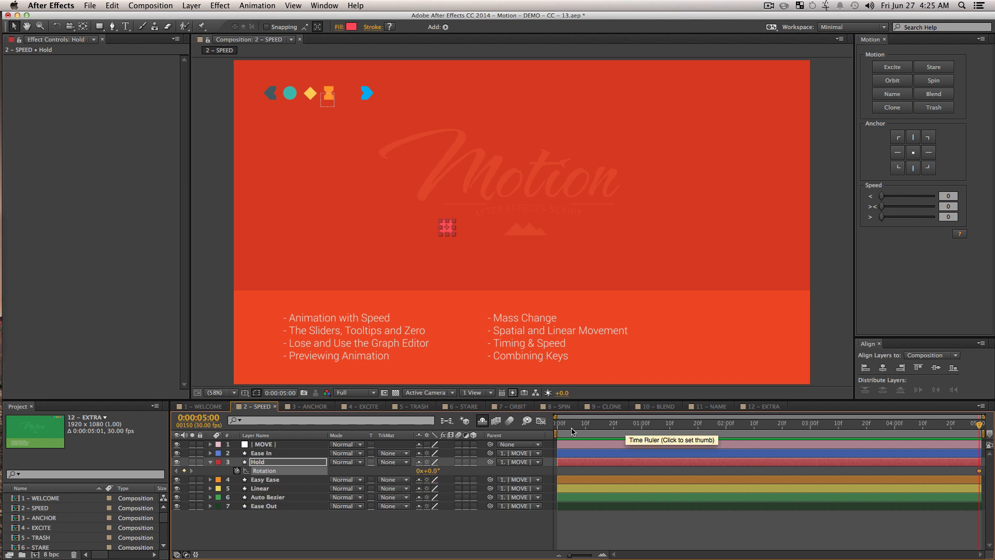
key("super+z")
left_click_drag(580, 427, 582, 426)
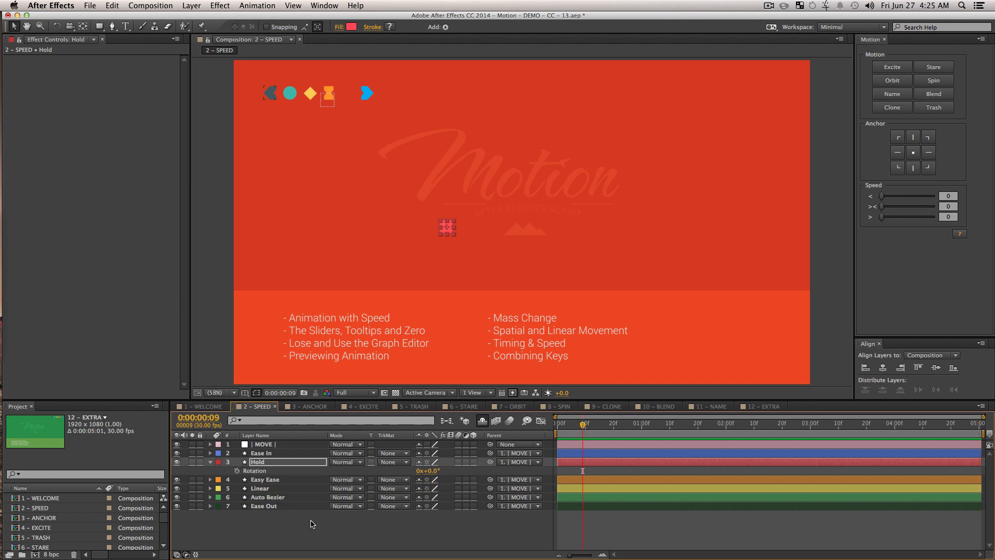
left_click(238, 471)
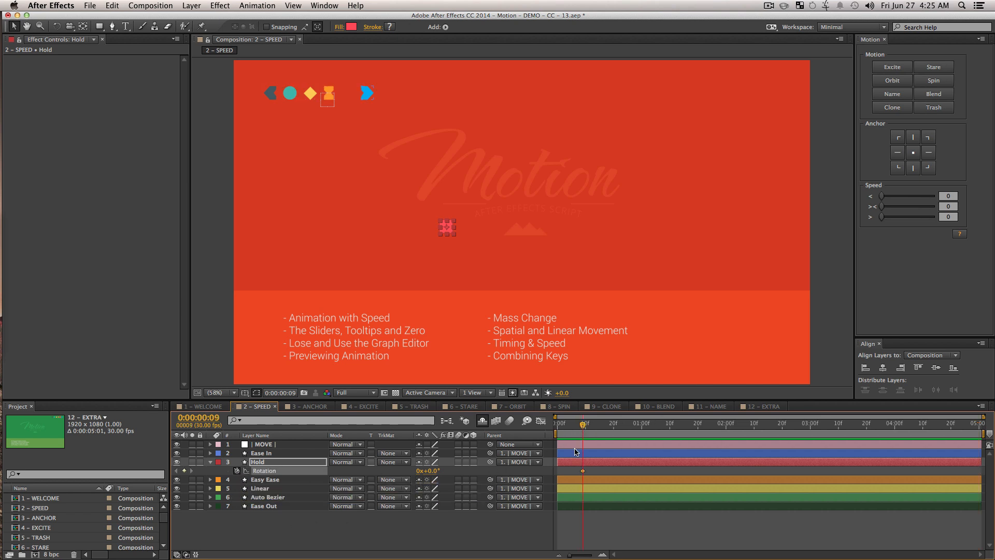
- Add a 45° Rotation keyframe to the Hold layer at 0:00:01:02 and preview the animation from the start
left_click(638, 431)
left_click_drag(638, 430, 648, 431)
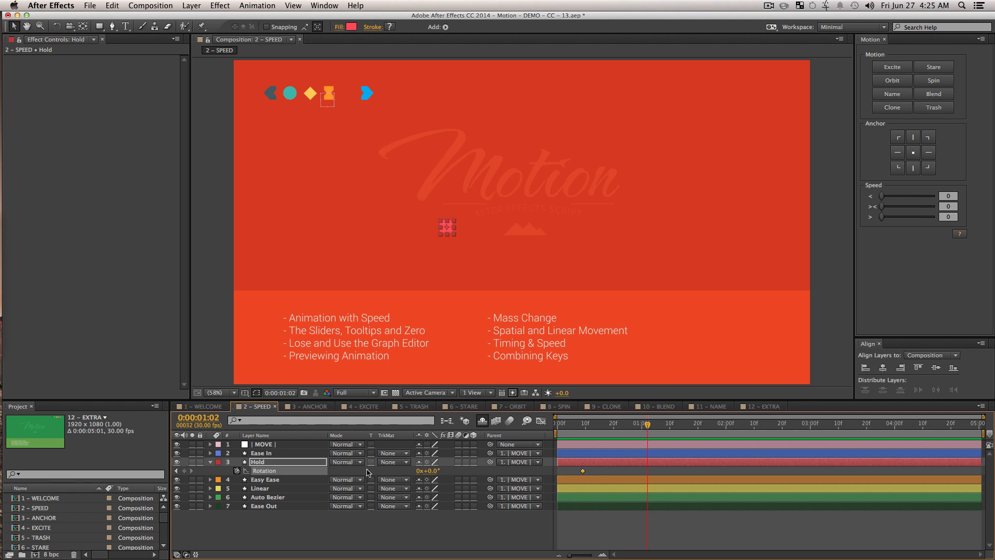
left_click(433, 471)
type("45")
key("Return")
left_click(503, 523)
left_click_drag(621, 429, 570, 439)
key("space")
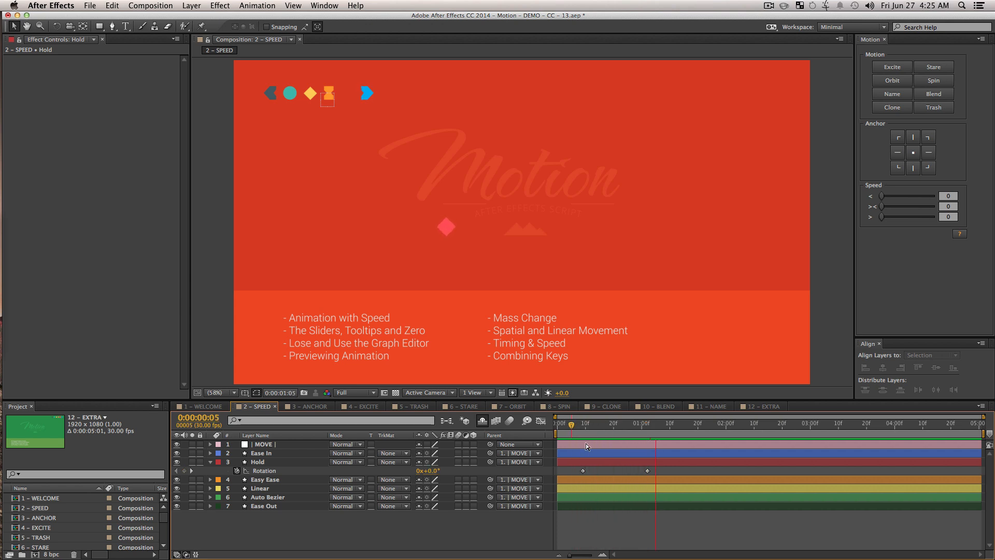
key("space")
- Change the Hold layer's Rotation keyframe at 0:00:01:02 to 180° and play it back
left_click(176, 471)
left_click(431, 471)
type("180")
key("Return")
key("space")
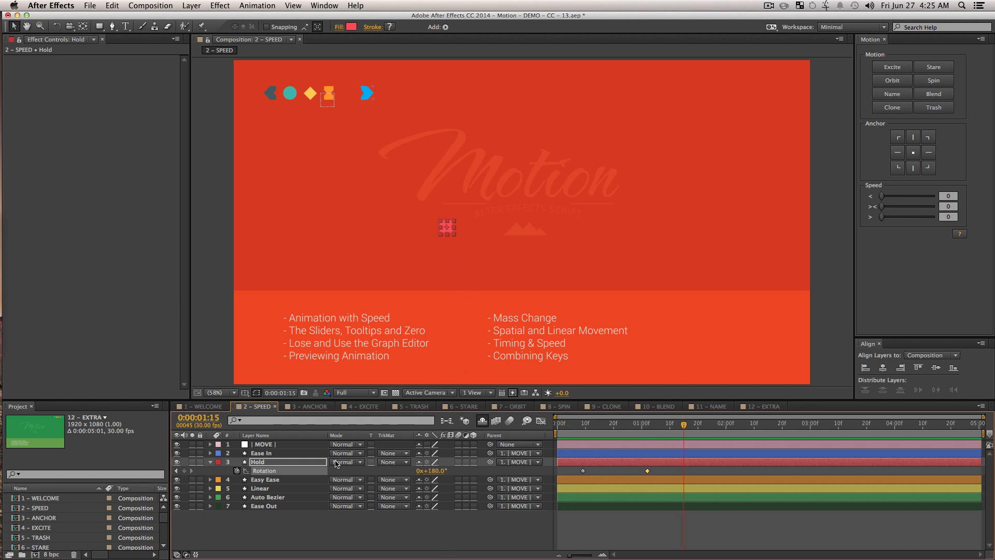
- Scale the Hold layer to 712% and move its square to the middle of the composition
key("s")
left_click_drag(435, 470, 755, 477)
left_click_drag(458, 232, 550, 224)
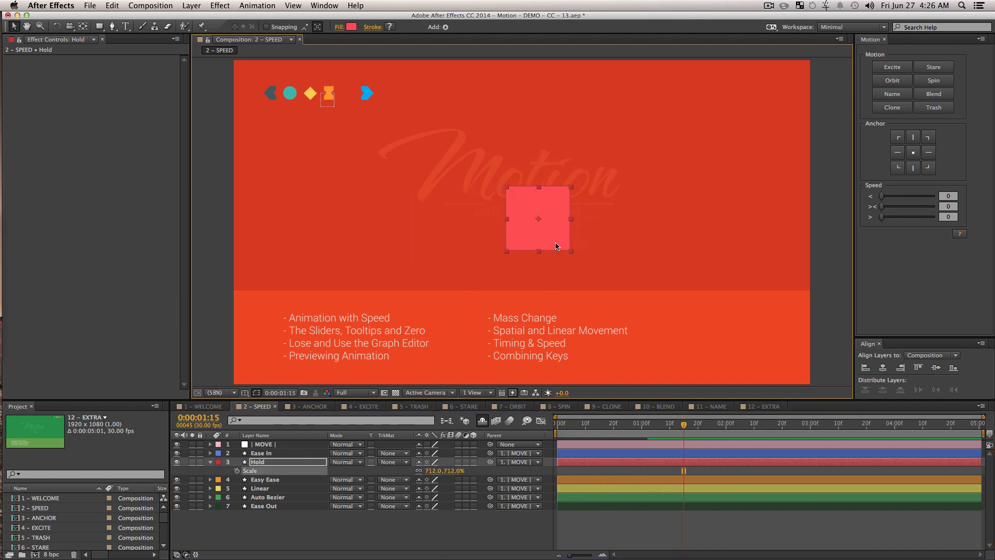
left_click(369, 523)
- Preview the enlarged square's rotation and apply Easy Ease to both of its Rotation keyframes
left_click(294, 463)
key("r")
left_click_drag(588, 426, 574, 427)
key("space")
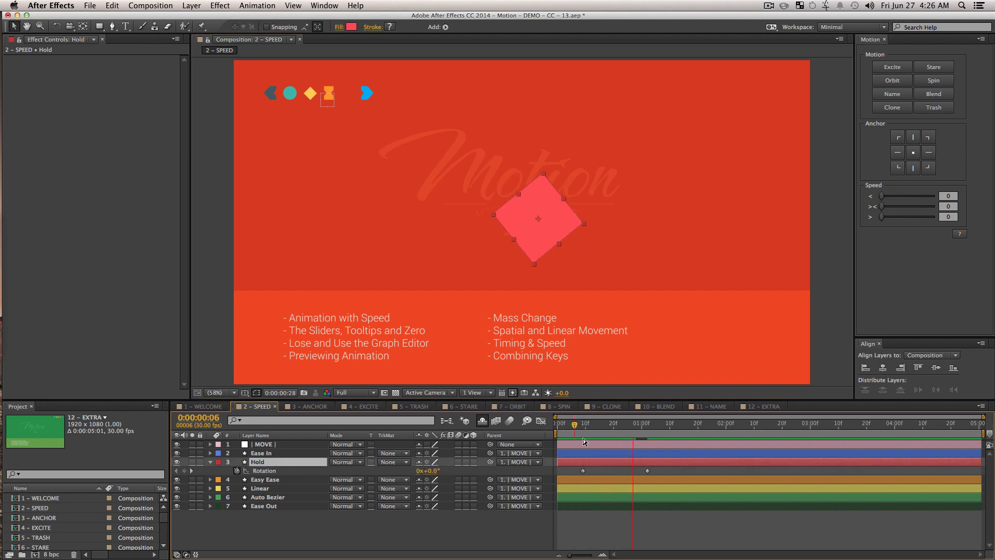
key("space")
left_click(655, 474)
left_click_drag(655, 474, 555, 473)
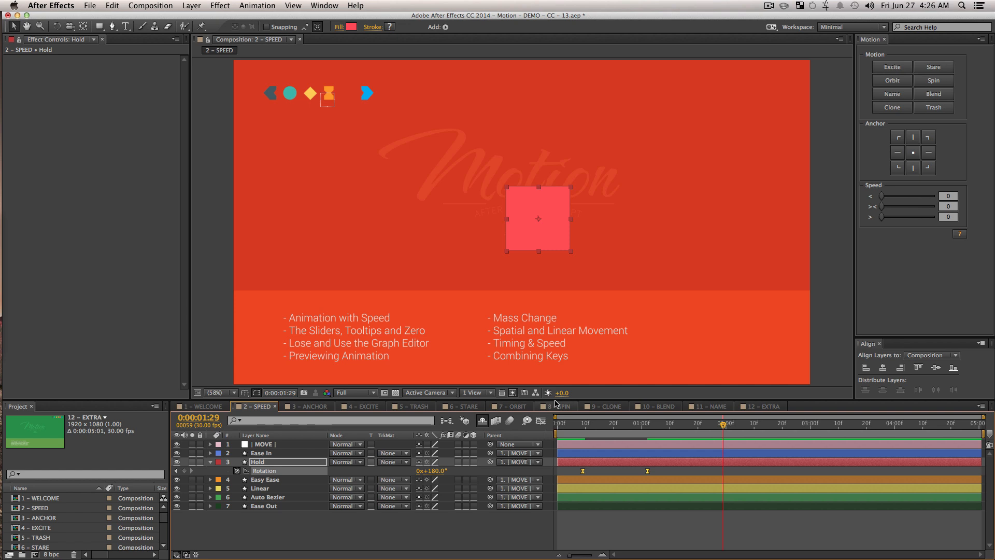
- Enlarge the timeline area and stretch the Rotation keyframes' handles in the Graph Editor into a steep speed peak
left_click_drag(554, 400, 555, 317)
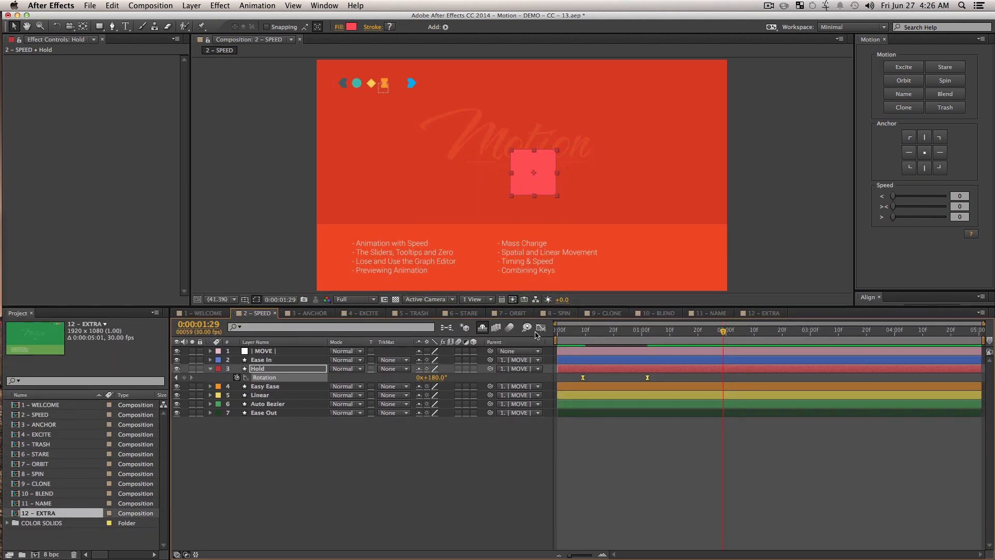
left_click(540, 328)
left_click(584, 520)
left_click_drag(594, 522, 626, 522)
- Preview the square's eased rotation several times from just before its first keyframe
left_click(575, 331)
key("space")
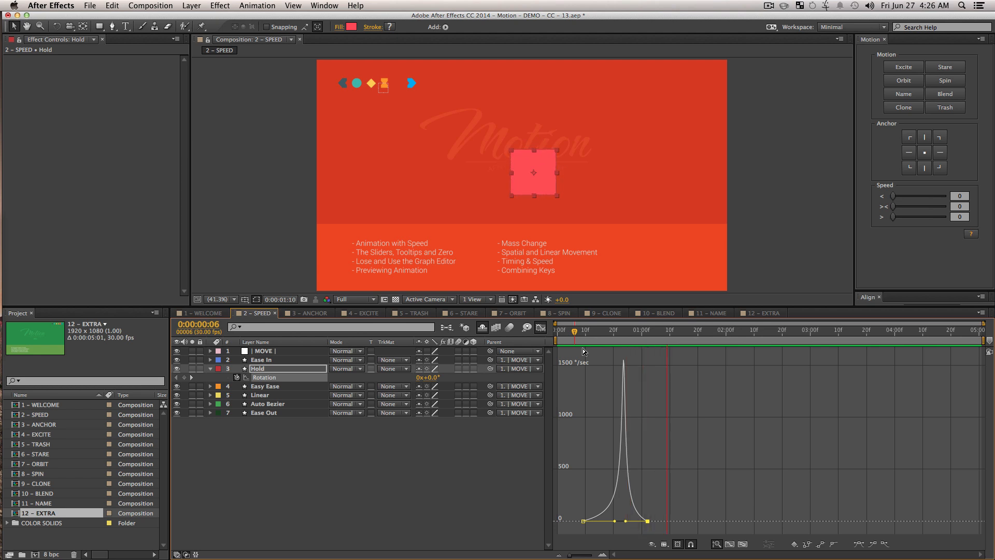
left_click_drag(589, 337, 574, 337)
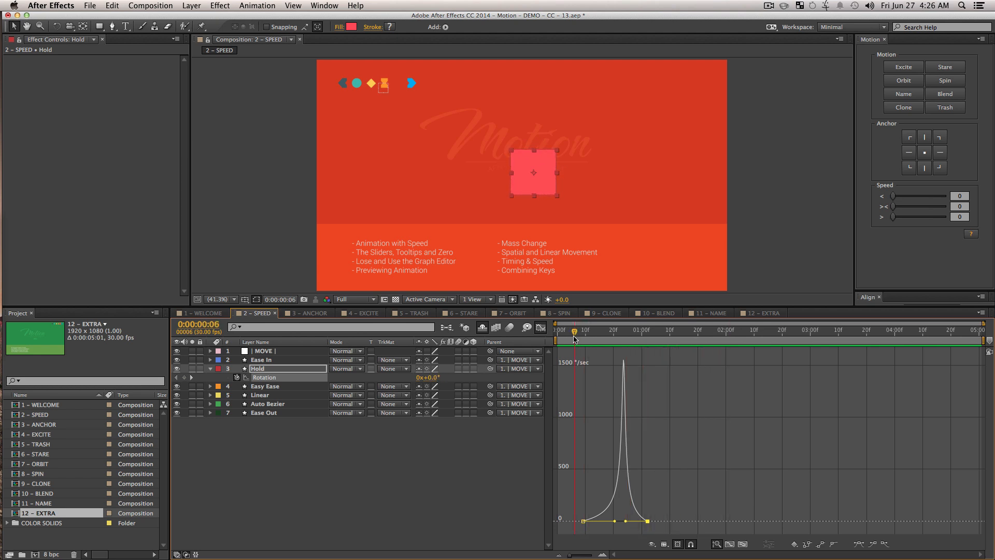
key("space")
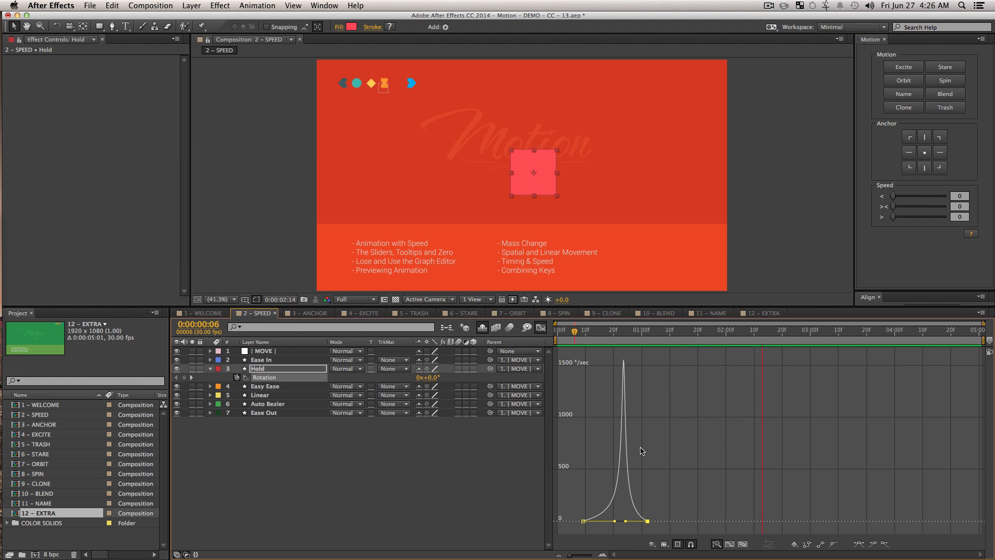
key("space")
left_click_drag(755, 340, 771, 343)
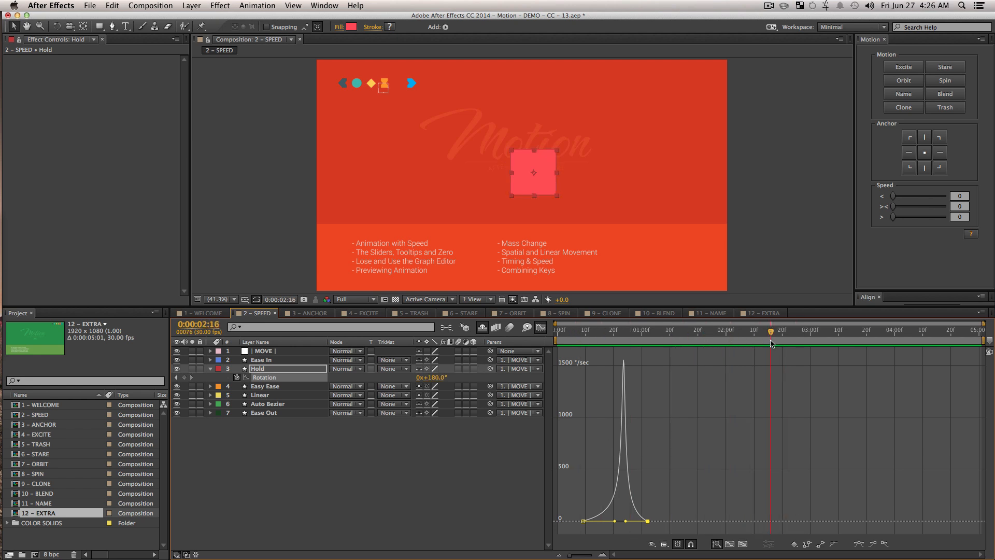
left_click(570, 332)
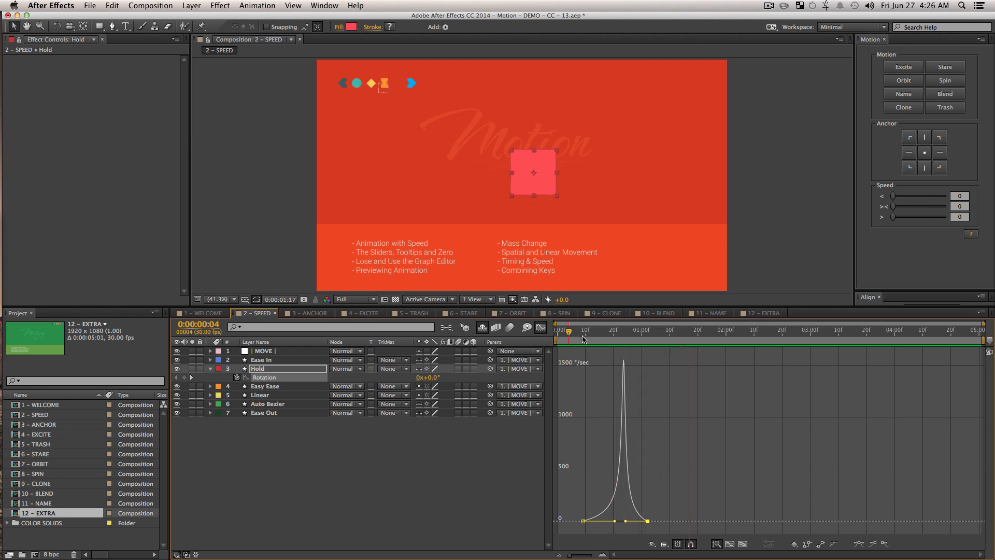
- Select both Rotation keyframes in the Graph Editor and set their speed to 49 with the >< Speed slider
left_click_drag(690, 483, 577, 540)
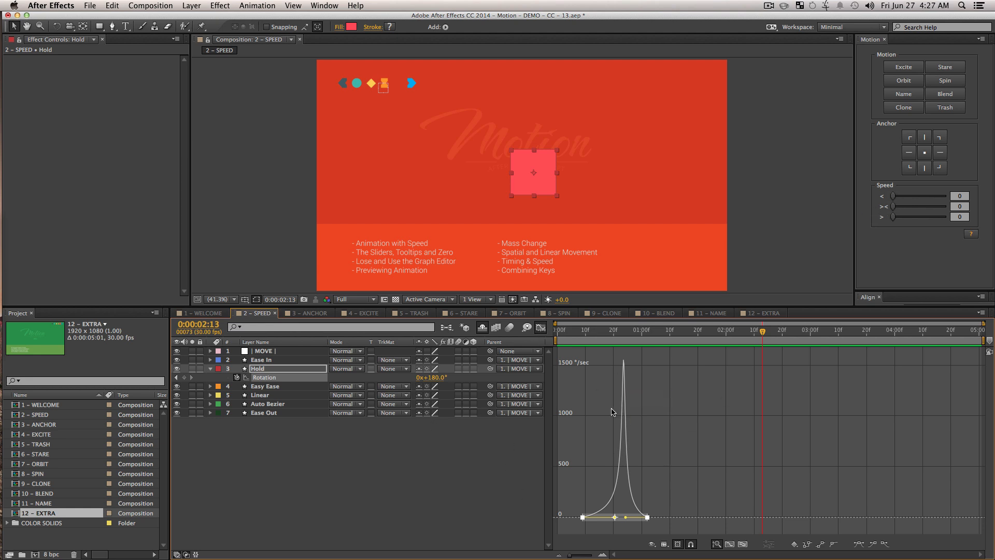
left_click(541, 328)
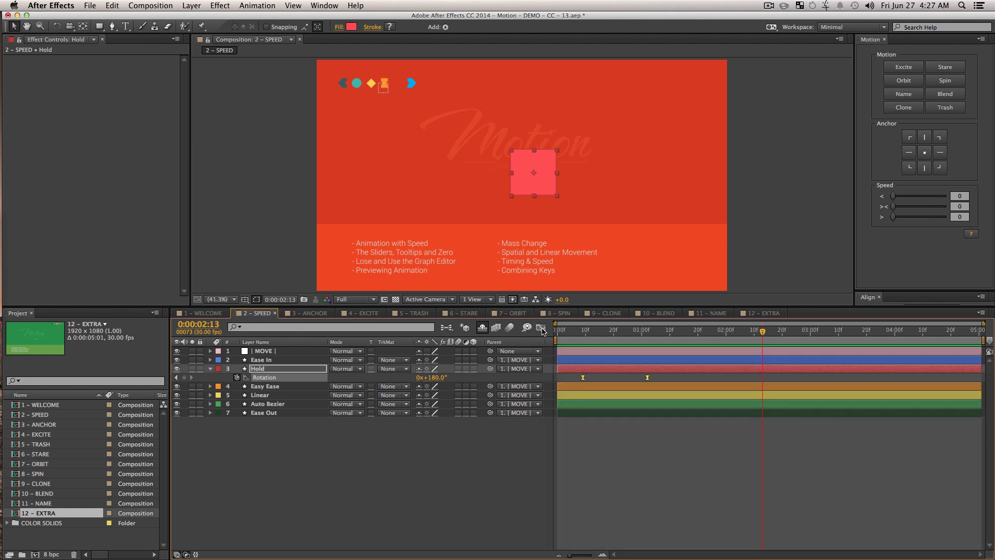
left_click(541, 328)
left_click_drag(690, 492, 572, 537)
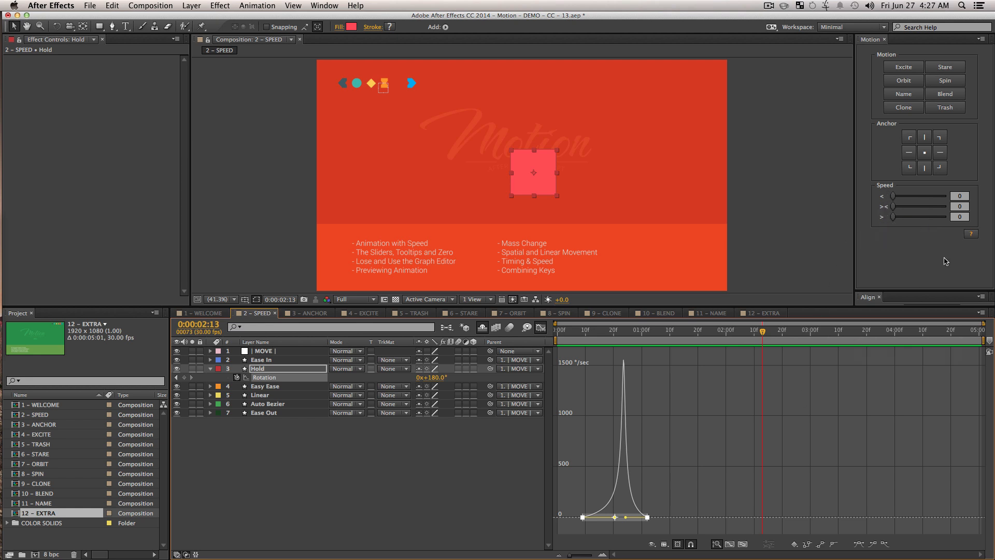
left_click_drag(897, 208, 944, 219)
mouse_move(935, 219)
left_mouse_down()
mouse_move(915, 218)
mouse_move(922, 218)
left_mouse_up()
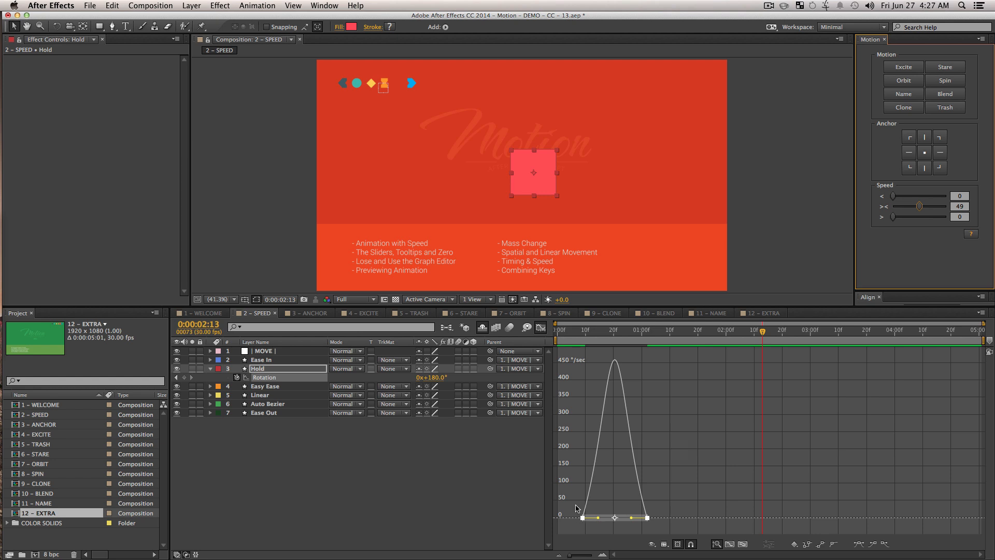
- Reshape the Rotation speed curve by hand with the keyframe handles and check the Graph Editor's graph type and property display options
left_click_drag(574, 496, 595, 527)
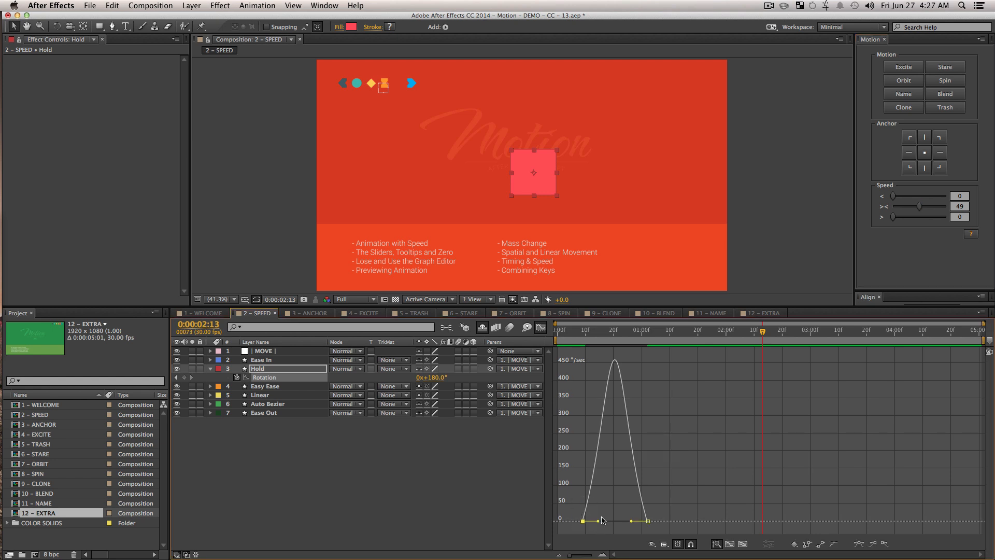
mouse_move(598, 524)
left_mouse_down()
mouse_move(586, 528)
mouse_move(617, 527)
left_mouse_up()
left_click(709, 438)
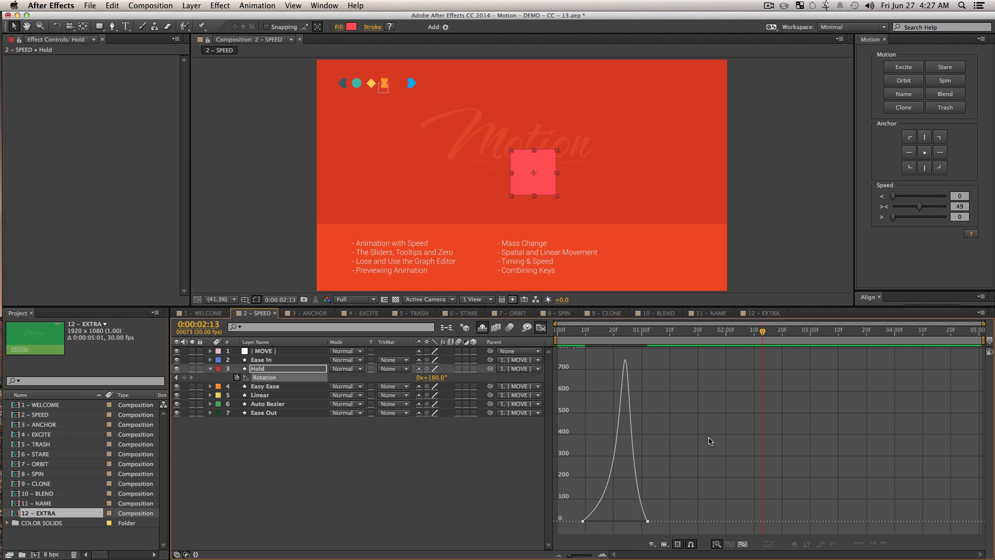
left_click(660, 545)
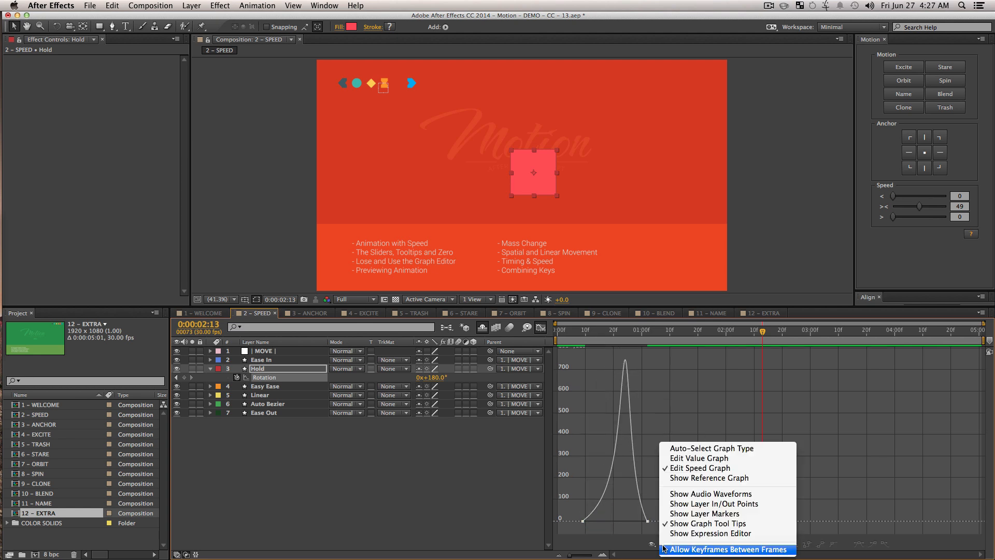
left_click(677, 468)
left_click(652, 544)
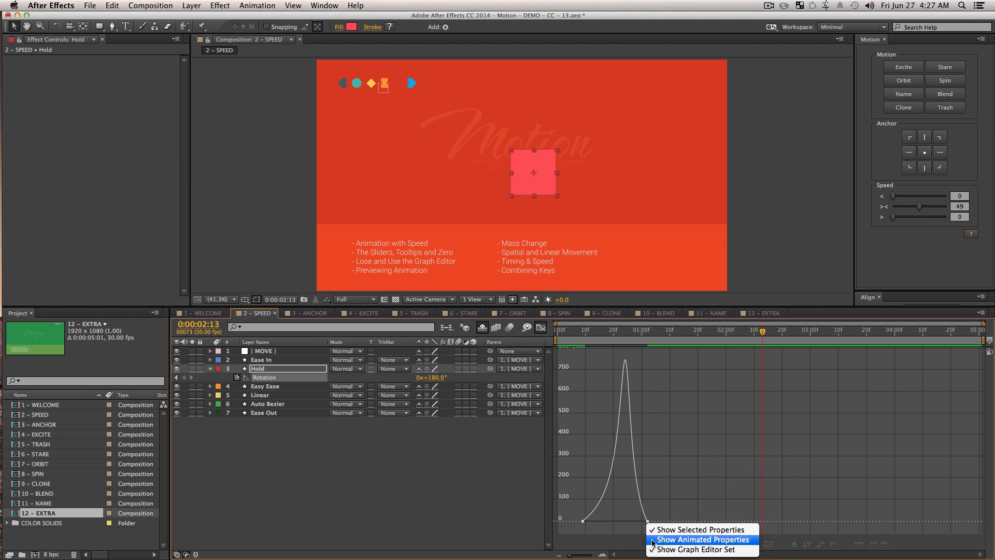
left_click(661, 542)
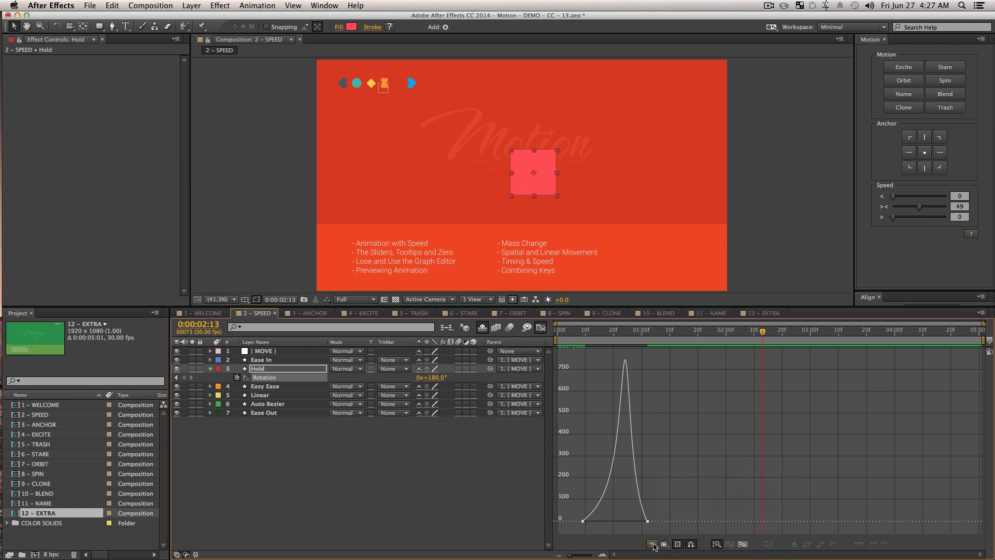
left_click_drag(618, 511, 666, 526)
left_click_drag(576, 512, 628, 521)
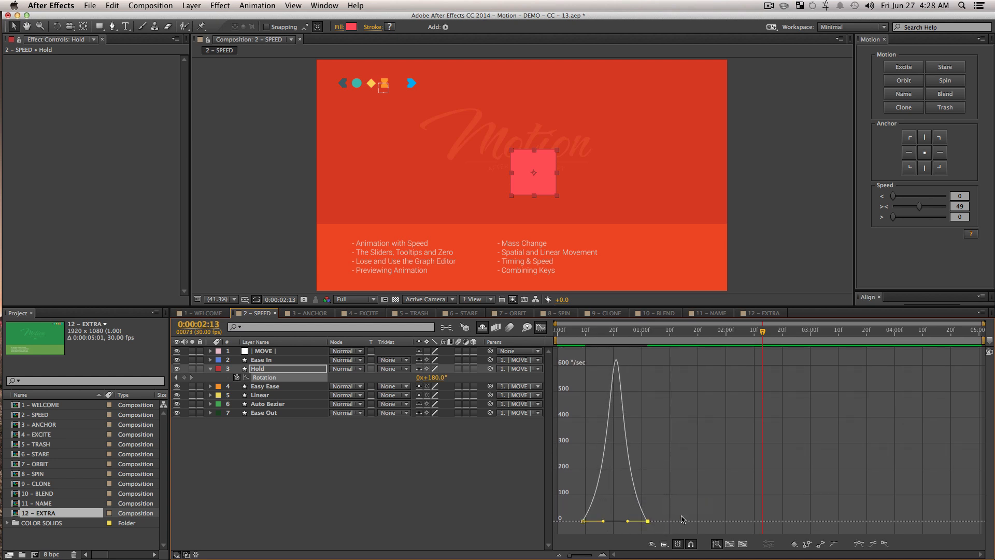
- Try the >< Speed slider at 15 and at 100 on both Rotation keyframes, previewing the rotation each time
left_click_drag(687, 495, 570, 537)
left_click_drag(902, 211, 902, 208)
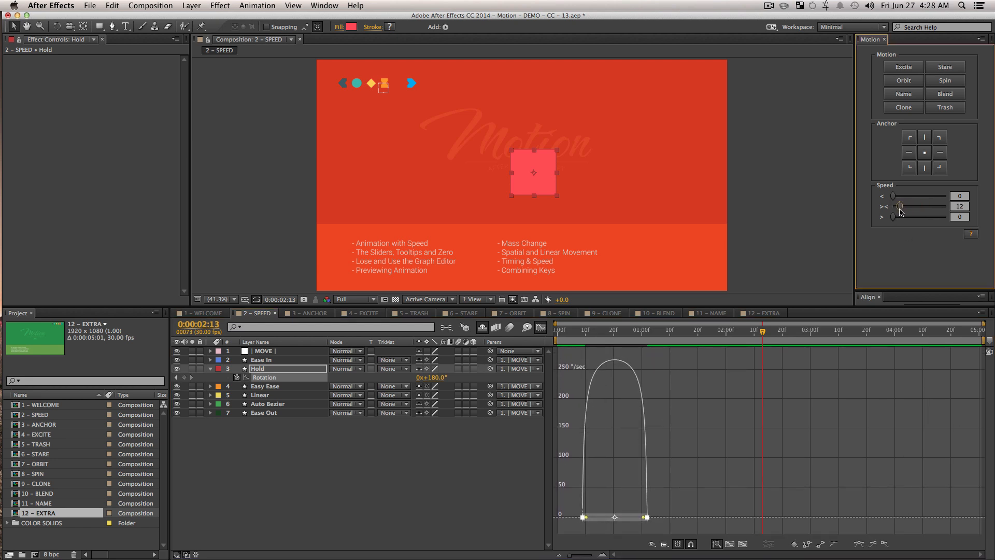
left_click_drag(594, 333, 574, 337)
key("space")
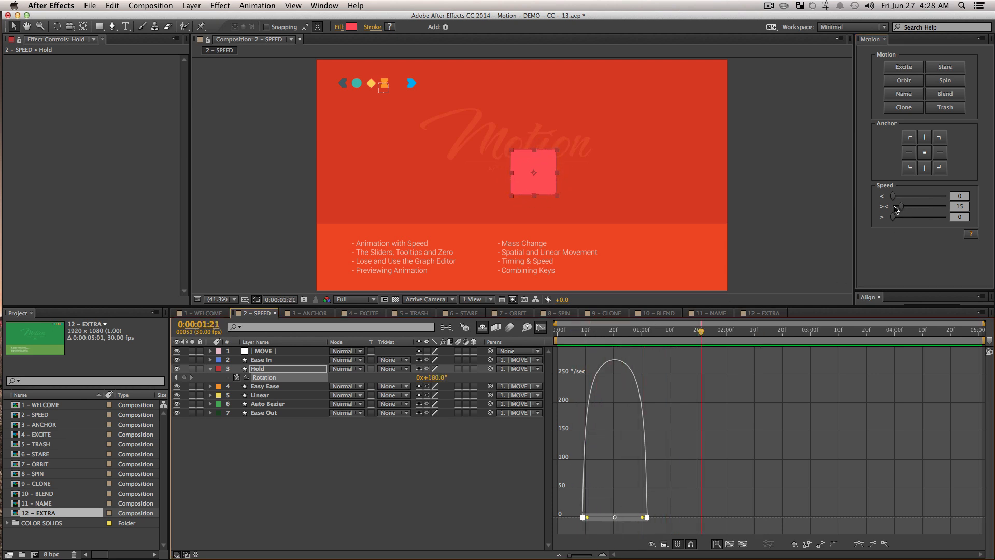
left_click_drag(906, 208, 946, 206)
left_click_drag(635, 333, 595, 341)
key("space")
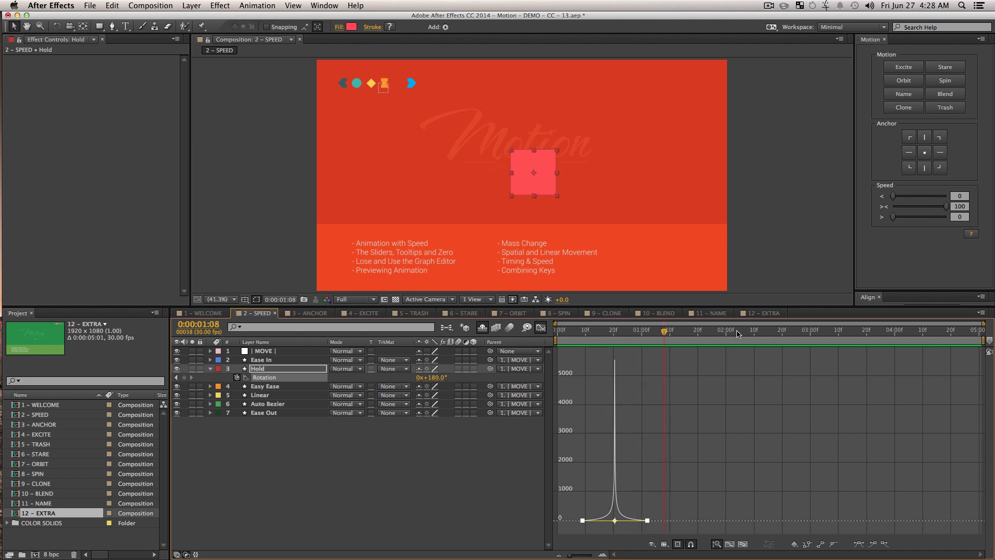
- Set the >< Speed slider to 62 for both Rotation keyframes and preview the result
left_click_drag(947, 207, 927, 208)
left_click_drag(612, 333, 586, 342)
key("space")
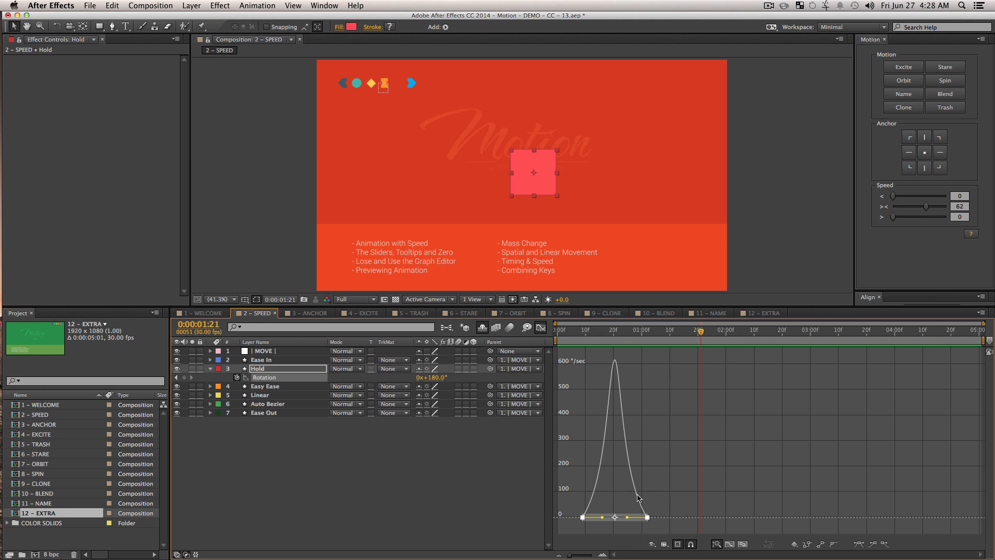
- Add a third Rotation keyframe of 360° to the Hold layer at 0:00:01:18
left_click(438, 377)
left_click(413, 502)
left_click_drag(682, 331, 692, 332)
left_click(441, 380)
type("3")
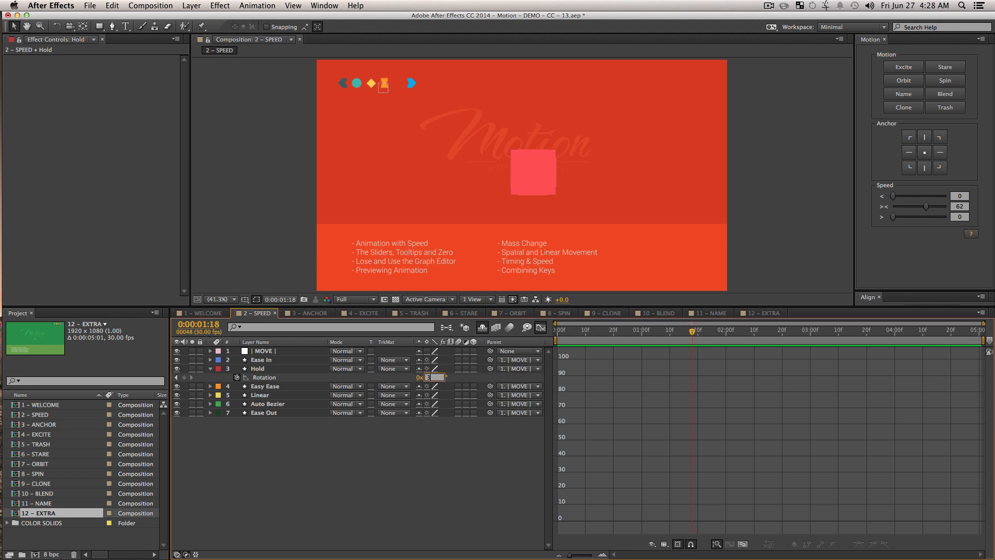
type("60")
key("Return")
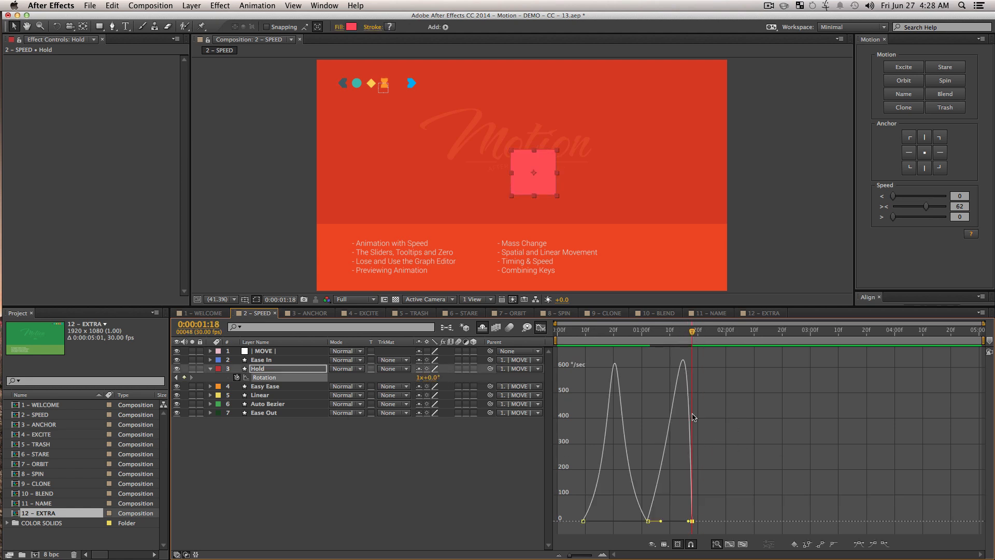
- Set the >< Speed slider to 0 for all three Rotation keyframes of the Hold layer and check their speed graph
left_click(540, 327)
left_click_drag(753, 453, 542, 383)
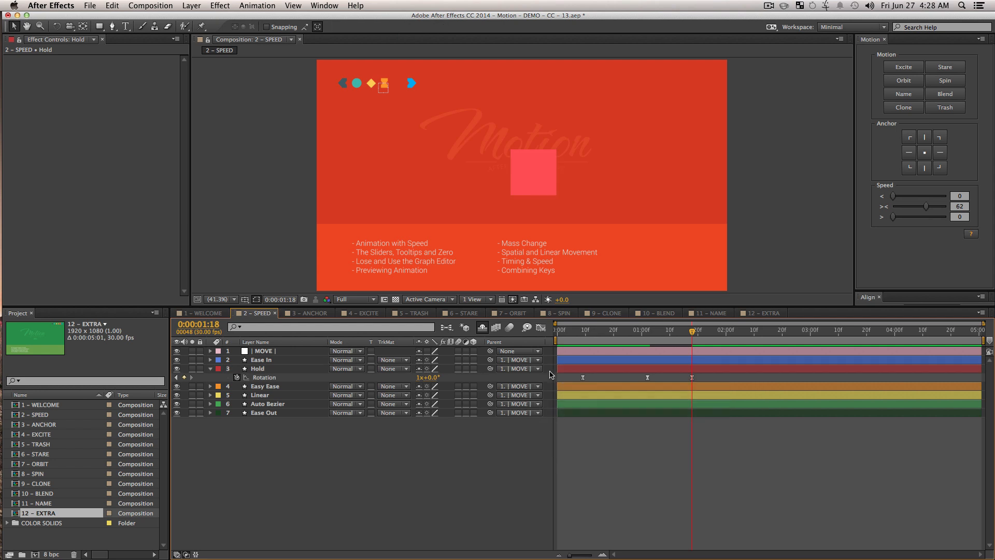
left_click(540, 327)
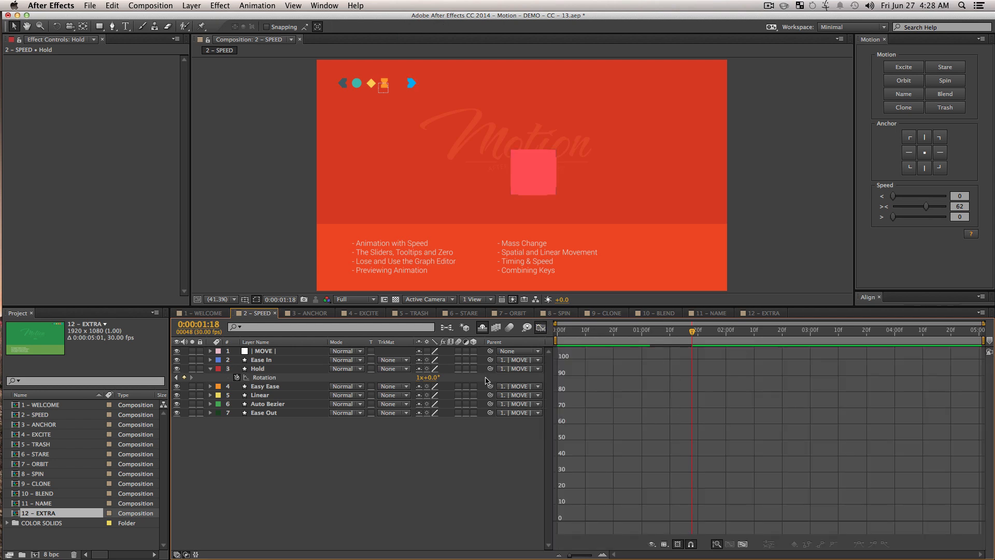
left_click(279, 377)
left_click_drag(744, 477, 559, 536)
left_click_drag(927, 206, 868, 216)
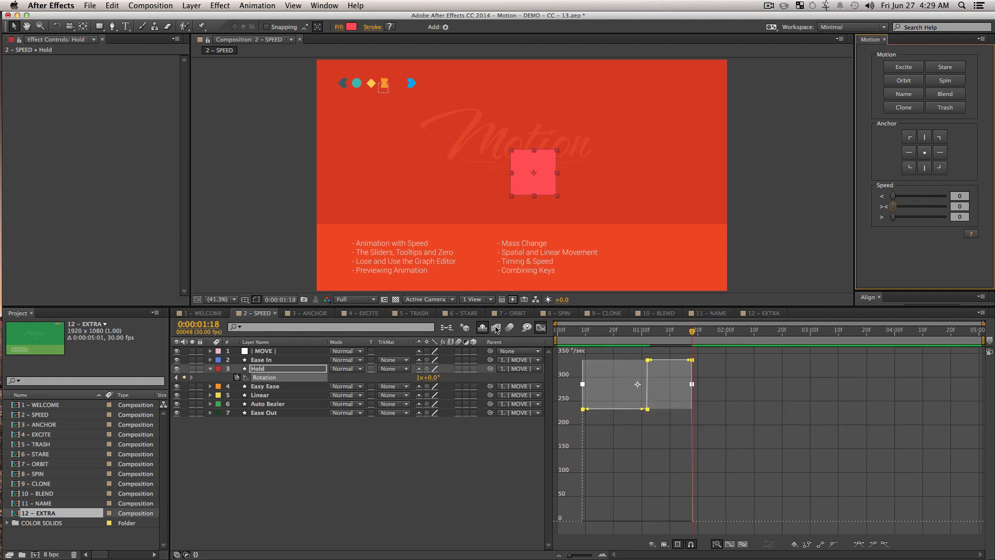
left_click(539, 329)
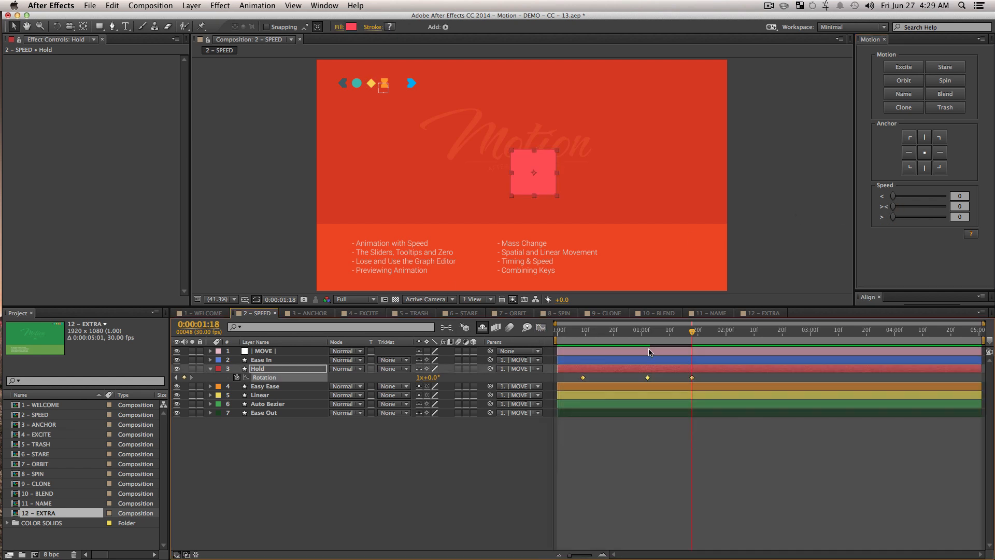
- Try the > Speed slider at 28 and preview the rotation from 0:00:00:07 with the Rotation graph shown
mouse_move(894, 217)
left_mouse_down()
mouse_move(920, 217)
mouse_move(908, 219)
mouse_move(916, 206)
mouse_move(874, 213)
left_mouse_up()
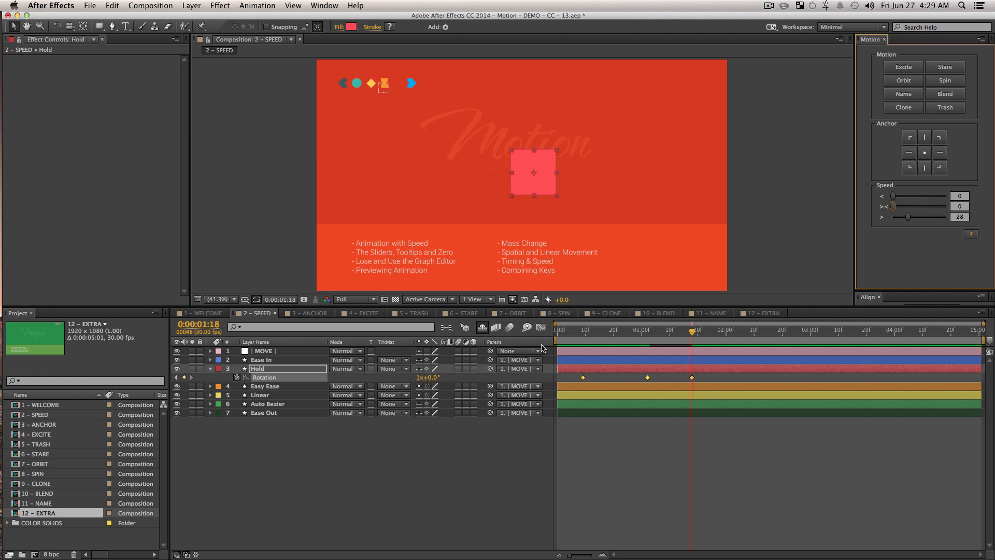
left_click(577, 336)
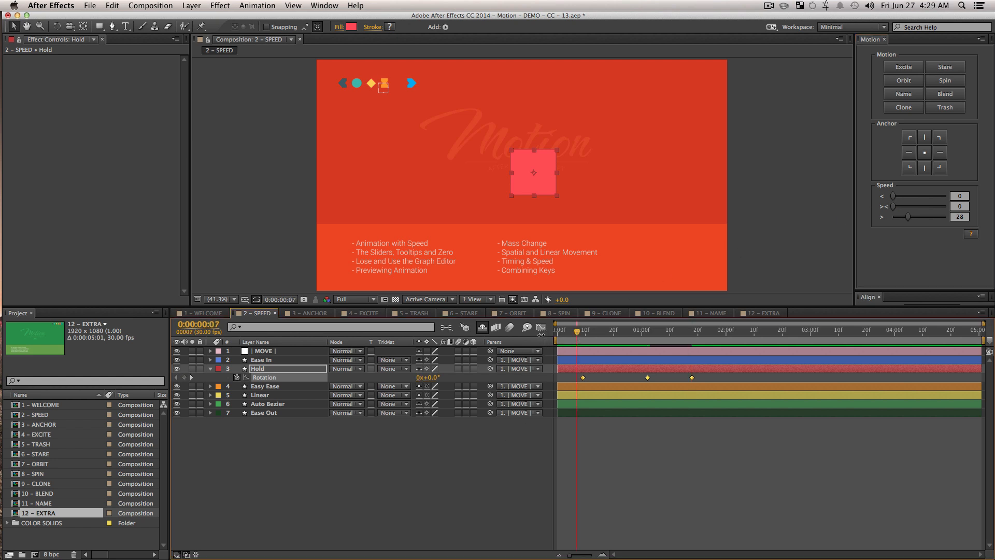
left_click(540, 329)
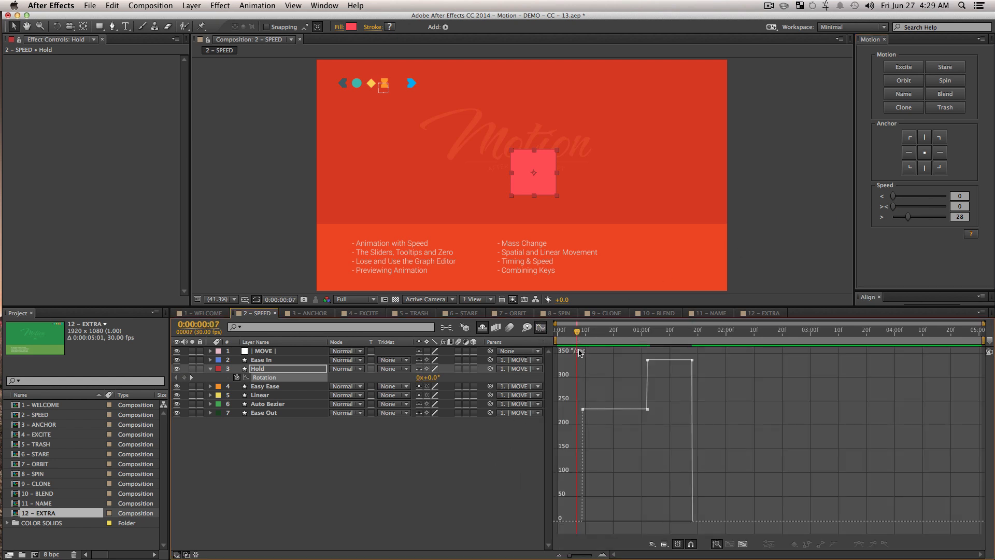
left_click(416, 509)
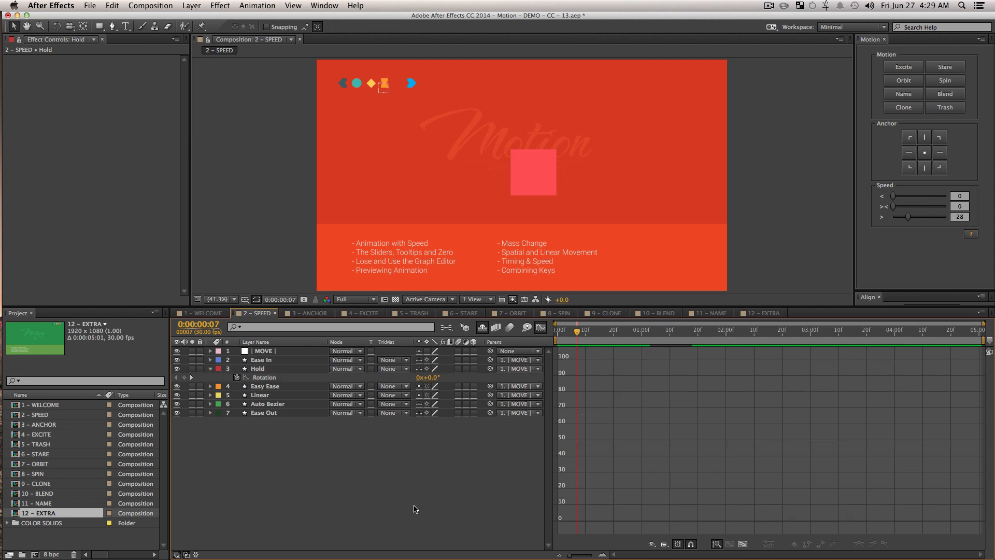
left_click(265, 381)
key("space")
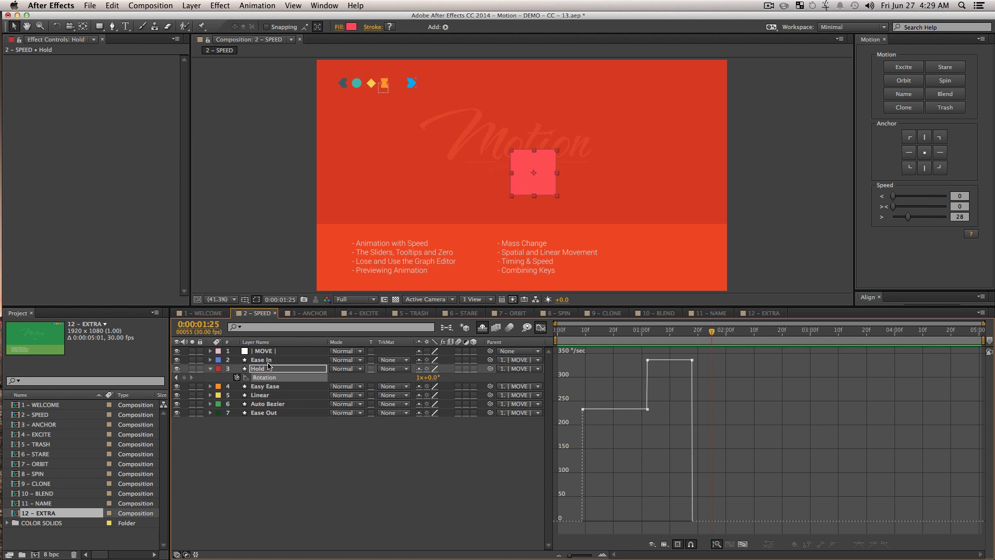
- Set the Hold layer's third Rotation keyframe at 0:00:01:18 to 180° and preview the rotation from 0:00:00:05
left_click(260, 369)
left_click(176, 378)
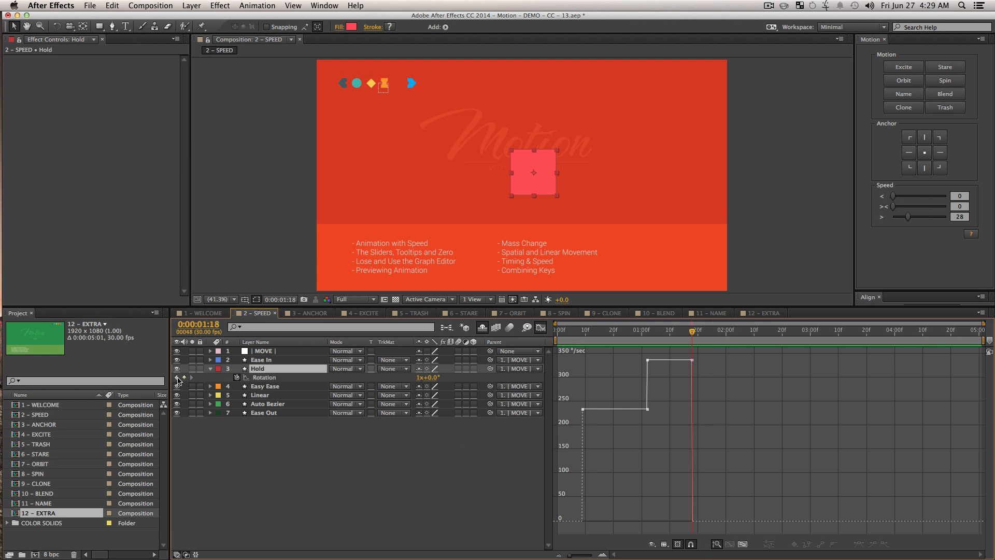
left_click(428, 377)
type("-180")
key("Return")
left_click(457, 475)
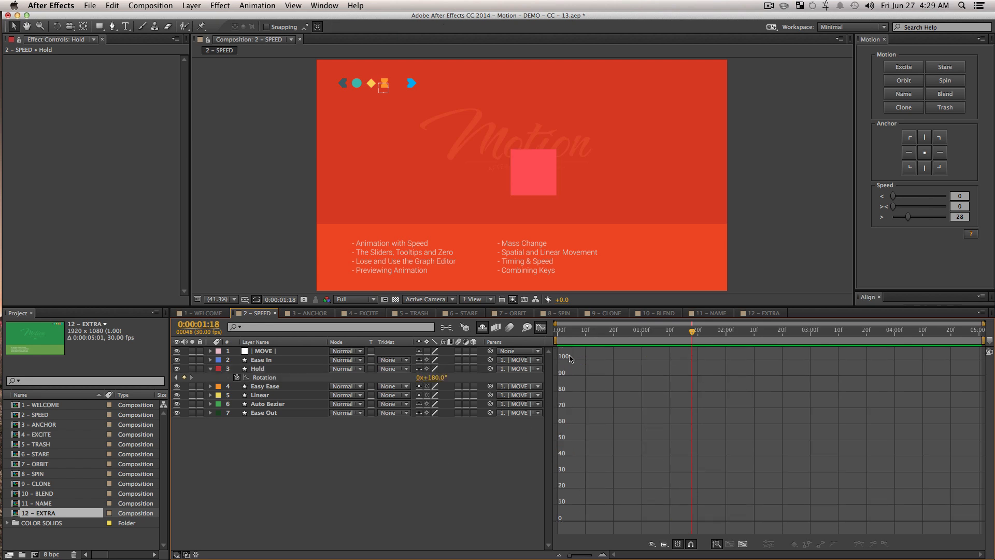
left_click(272, 379)
left_click_drag(605, 331, 571, 331)
key("KP_0")
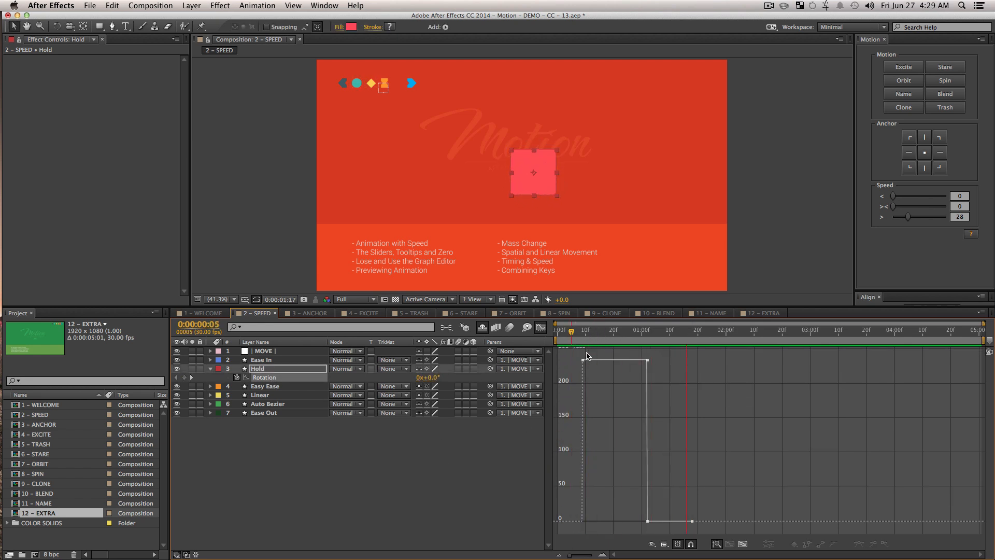
- Set the >< Speed slider to 48 for all three Rotation keyframes
left_click_drag(717, 530, 552, 347)
left_click_drag(895, 208, 919, 207)
left_click(272, 446)
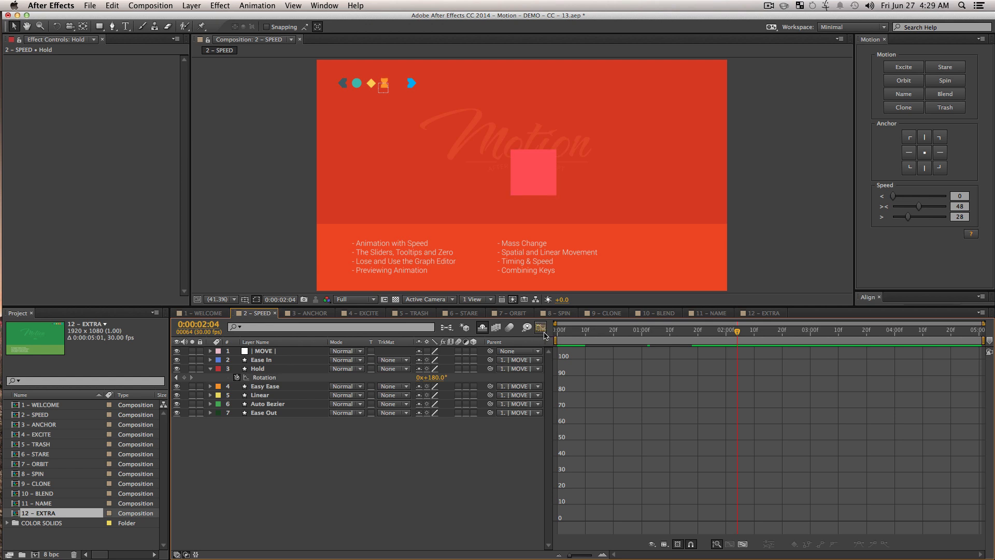
- Set the Hold layer's third Rotation keyframe at 0:00:01:18 to -270°
left_click(543, 331)
left_click(176, 377)
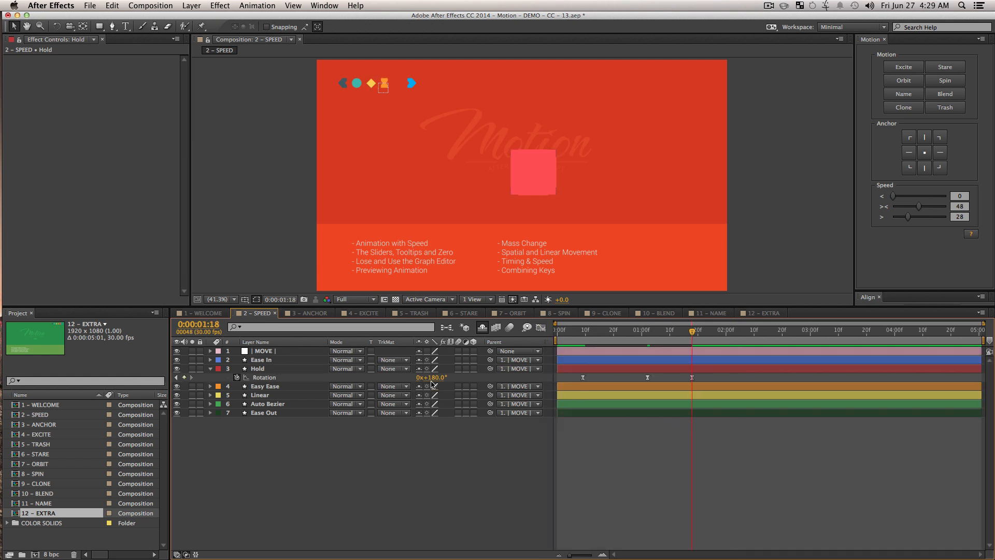
left_click(433, 378)
type("-270")
key("Return")
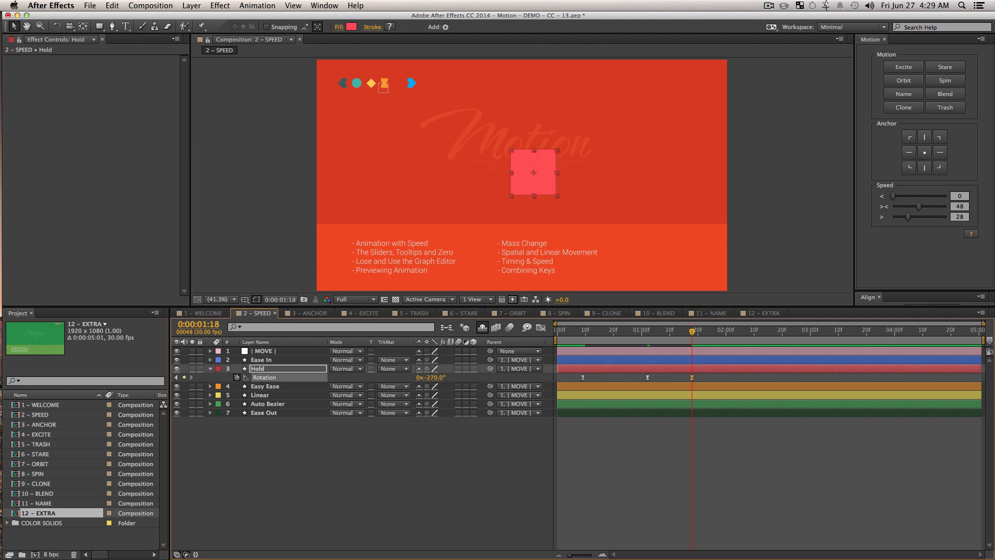
- Try the >< Speed slider at 73 and 76 on all three Rotation keyframes and preview the rotation from 0:00:00:09
left_click(541, 327)
left_click_drag(754, 442, 572, 378)
left_click_drag(918, 207, 931, 208)
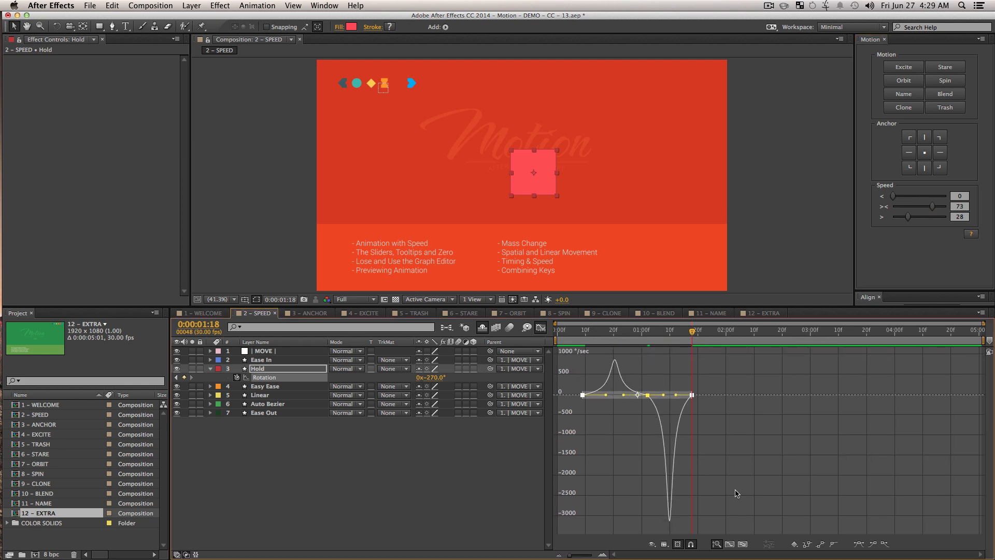
mouse_move(931, 211)
left_mouse_down()
mouse_move(916, 209)
mouse_move(934, 209)
left_mouse_up()
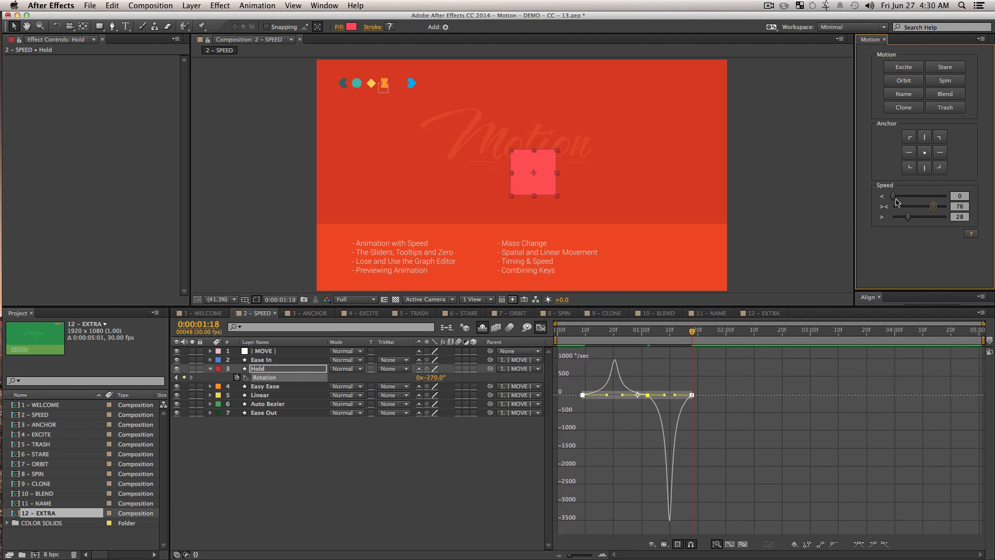
left_click(584, 331)
key("space")
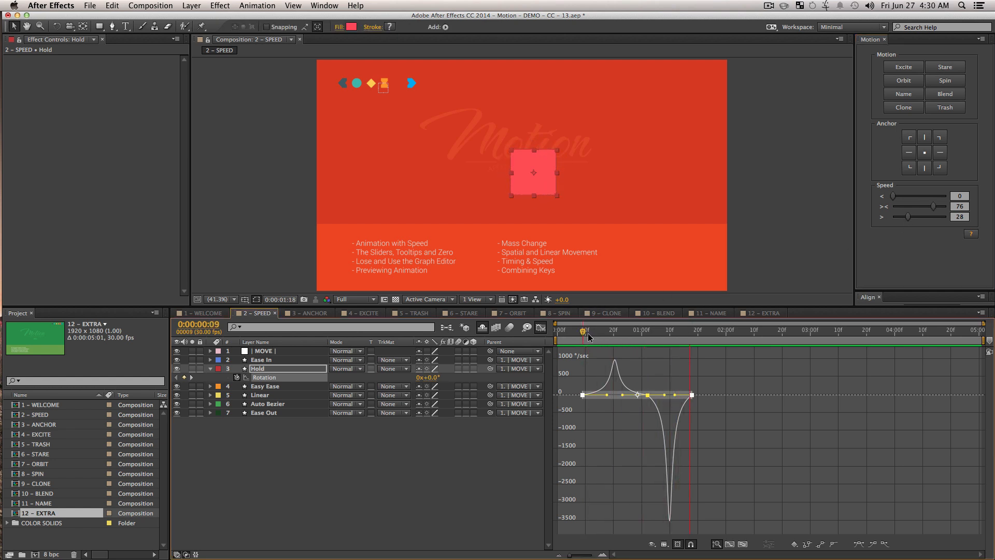
- Set the >< Speed slider to 0 for the first Rotation keyframe, and to 0 and then 23 for the middle one
left_click_drag(604, 420, 569, 373)
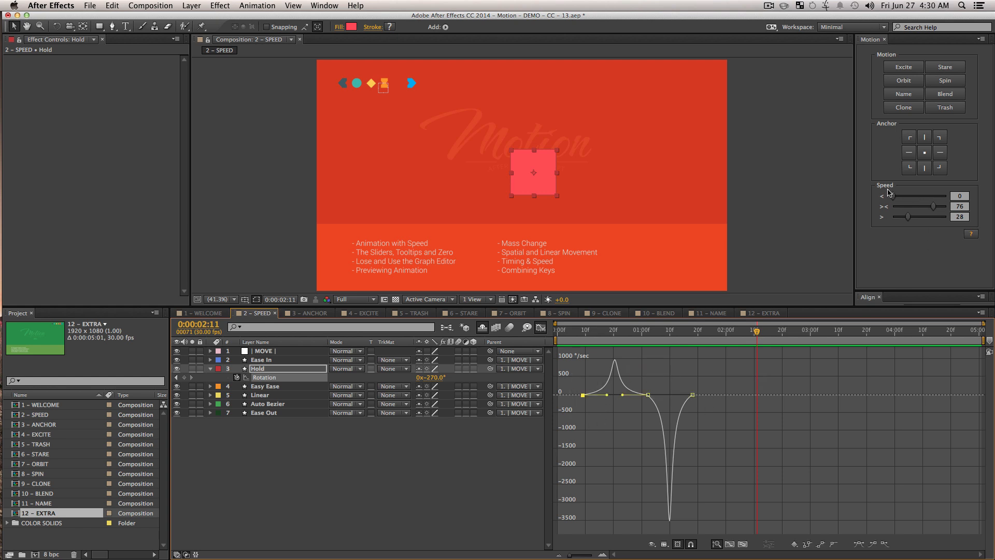
left_click_drag(936, 210, 885, 216)
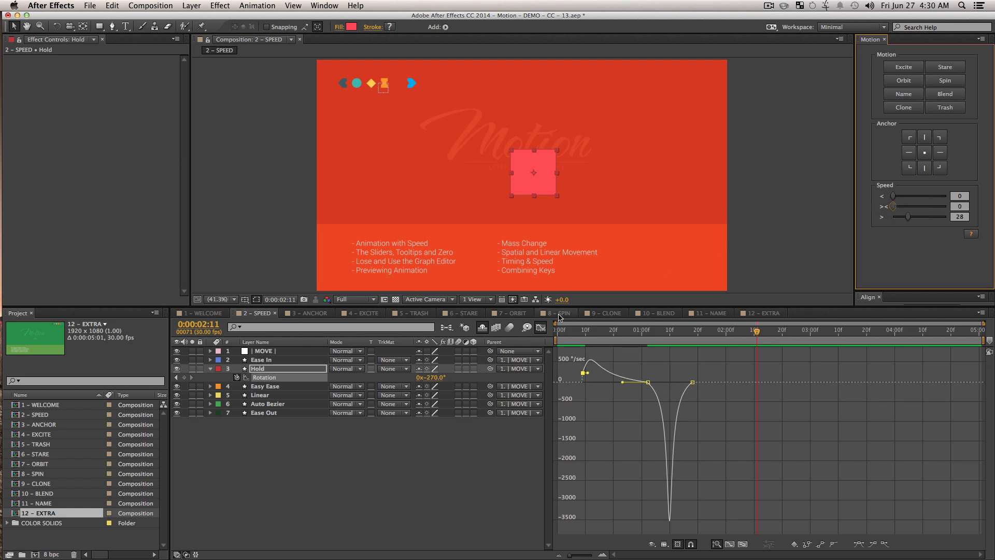
key("shift+F3")
left_click(600, 436)
left_click_drag(666, 421, 632, 348)
left_click(900, 207)
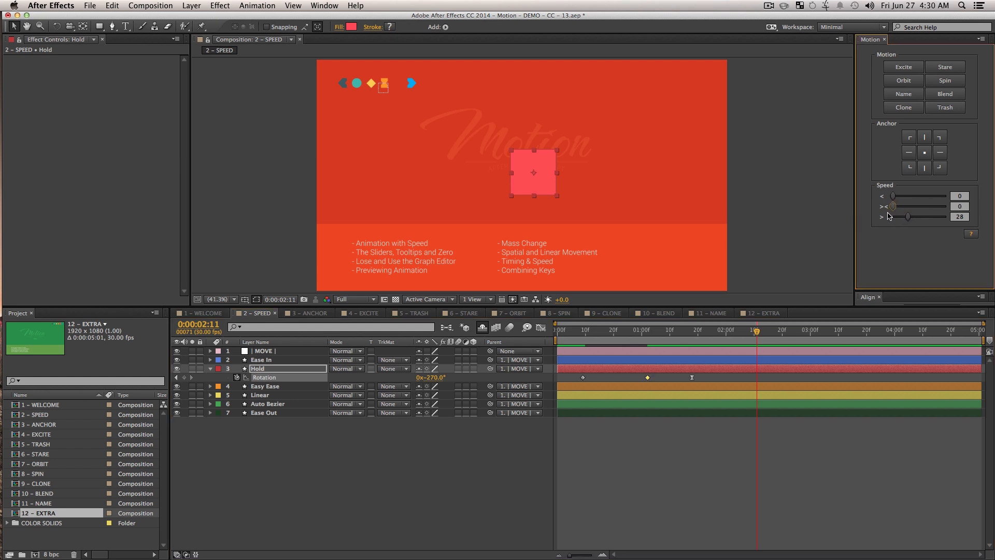
left_click_drag(894, 206, 905, 206)
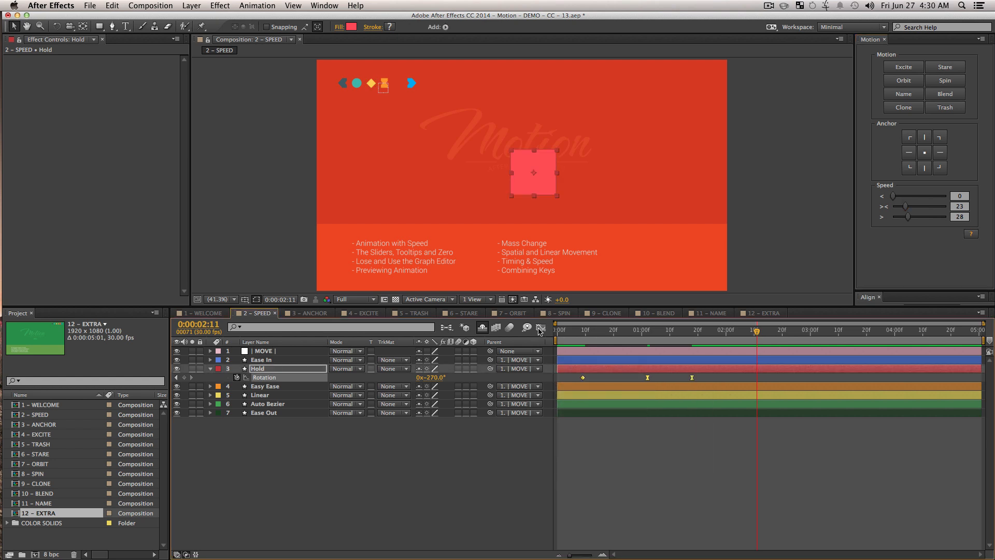
key("shift+F3")
- Try the < Speed slider at 100 and the > slider at 18 on all Rotation keyframes, previewing from 0:00:00:08
left_click_drag(744, 410, 562, 352)
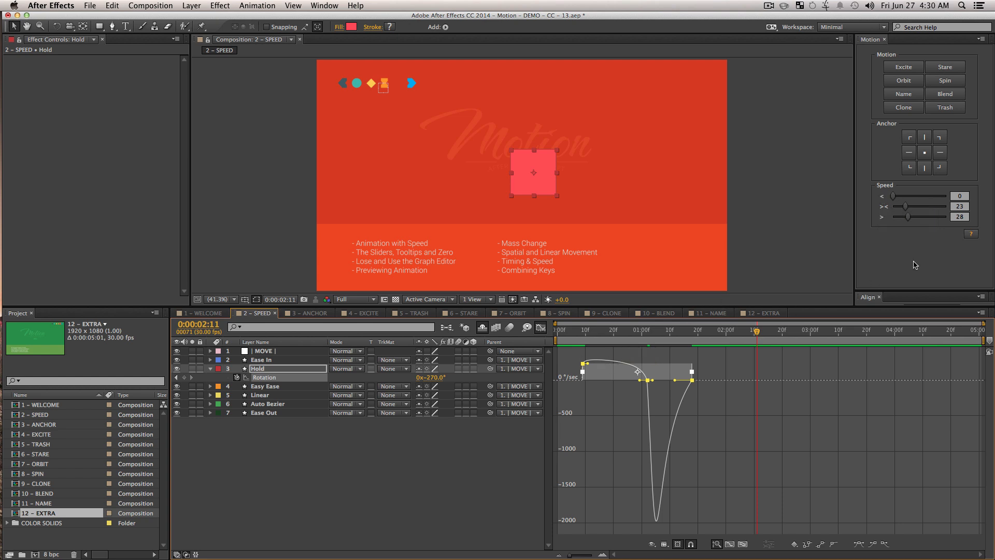
left_click_drag(901, 198, 904, 224)
left_click_drag(587, 338, 581, 357)
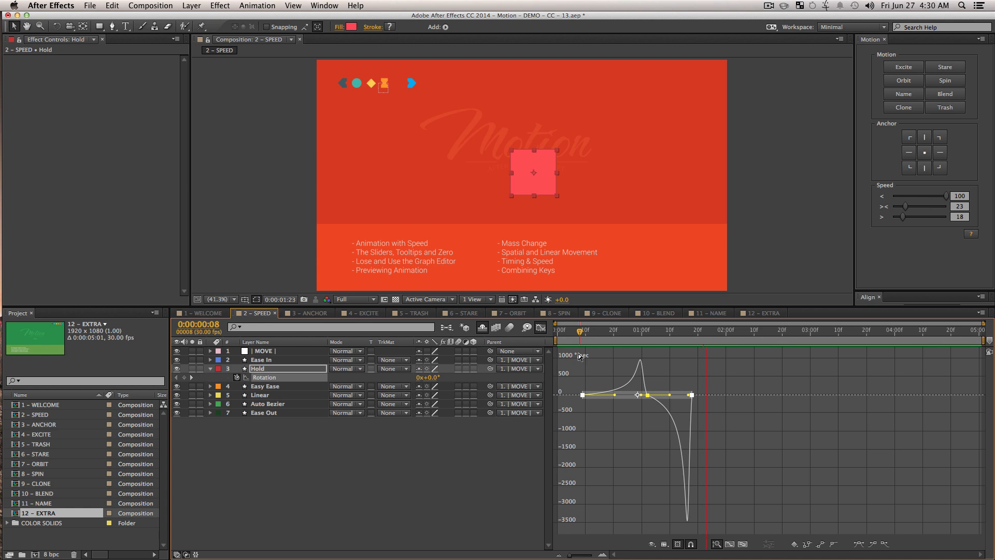
- Try the Speed sliders on all three Rotation keyframes with < at 38, >< at 58 and > at 61
left_click_drag(745, 418, 526, 370)
left_click(920, 196)
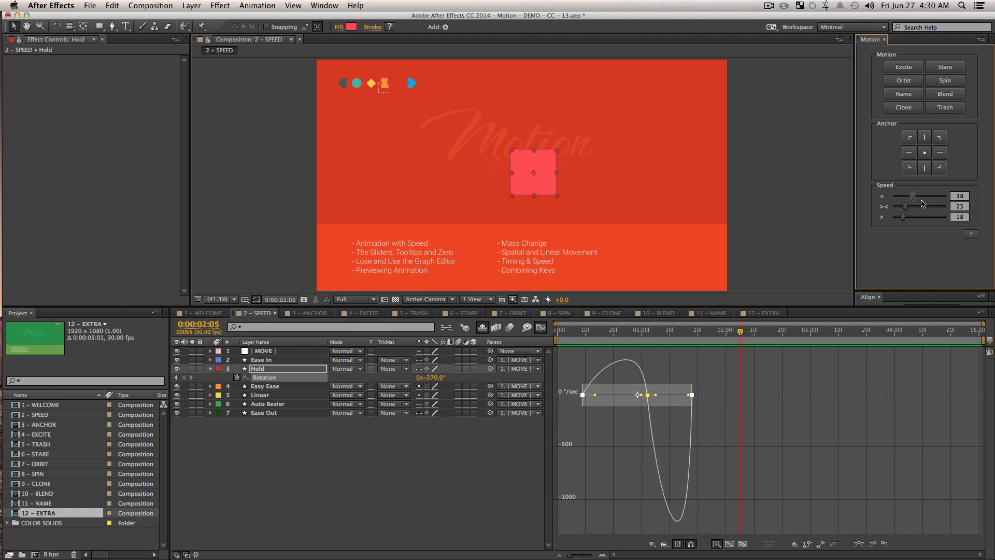
left_click_drag(910, 199, 925, 224)
left_click(540, 328)
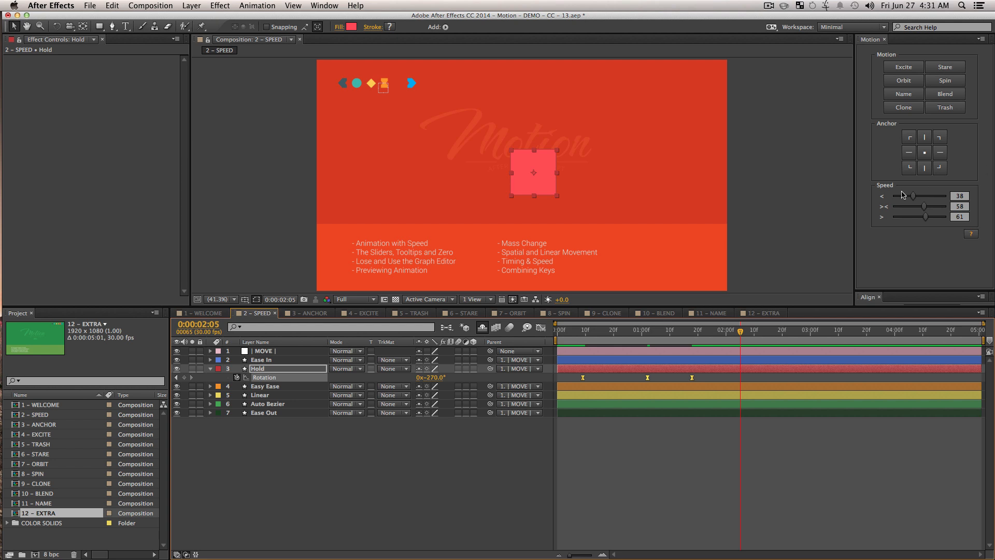
- Set the < Speed slider to 0 for all three Rotation keyframes, check their speed graph and preview from 0:00:00:07
left_click_drag(910, 199, 873, 207)
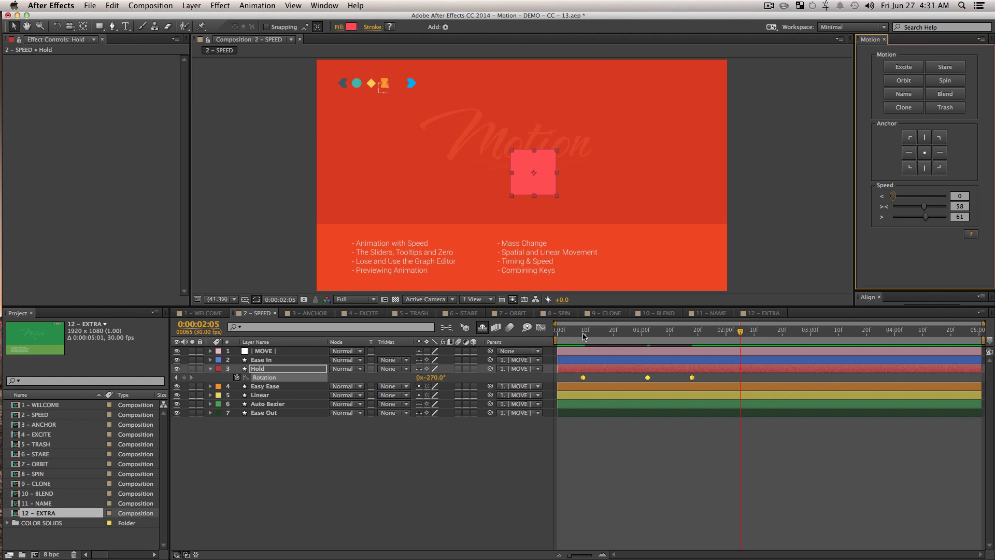
left_click(540, 327)
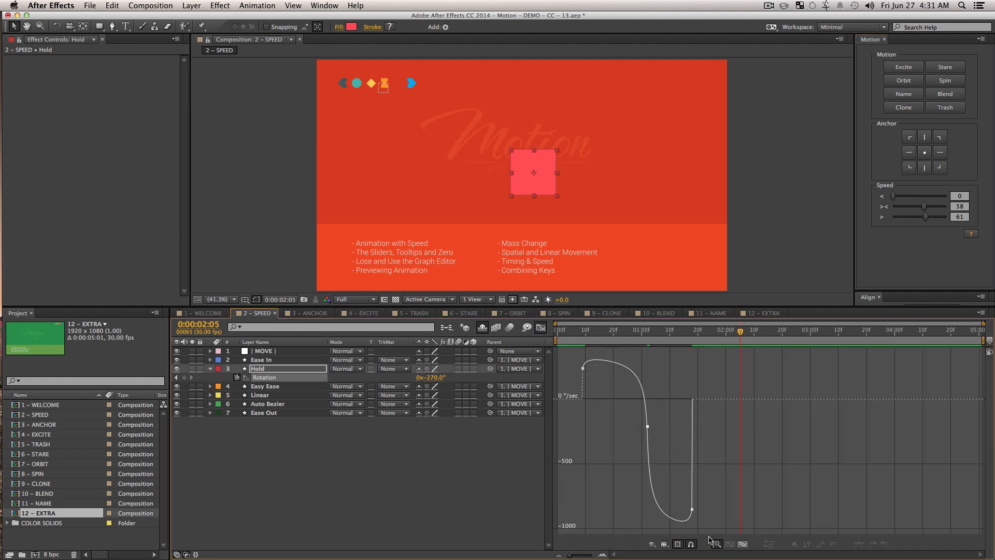
left_click(577, 335)
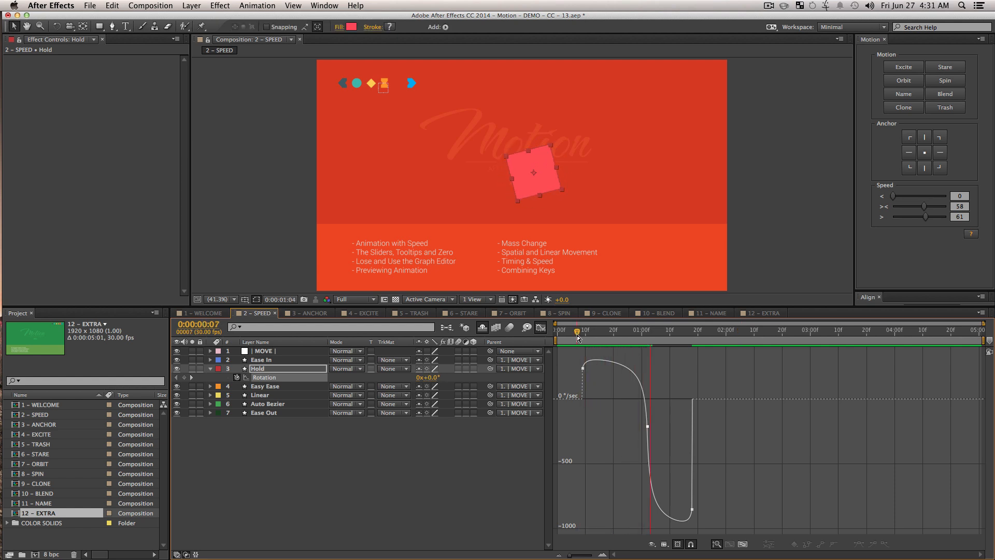
key("space")
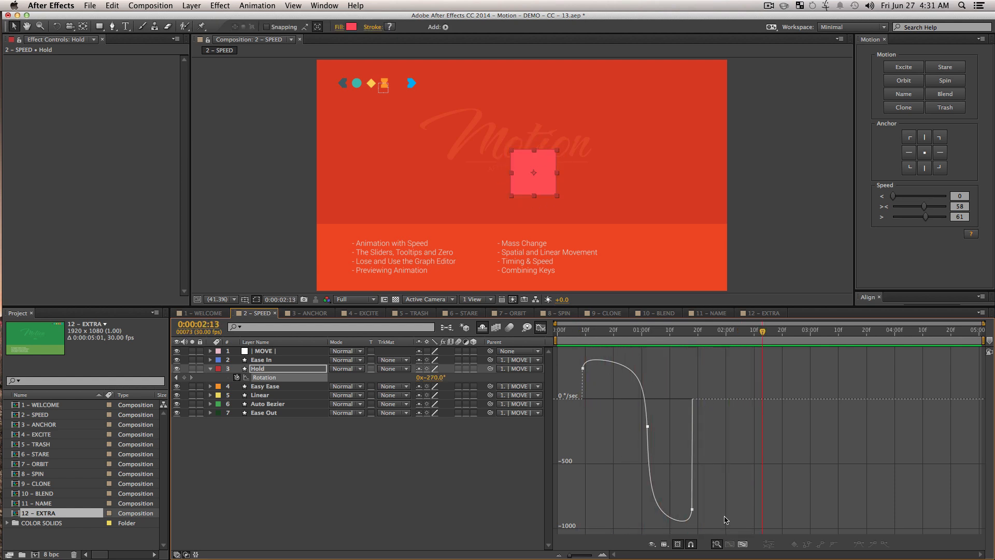
- Turn all three Rotation keyframes into hold keyframes with the > Speed slider at 0 and scrub through the rotation
left_click(541, 327)
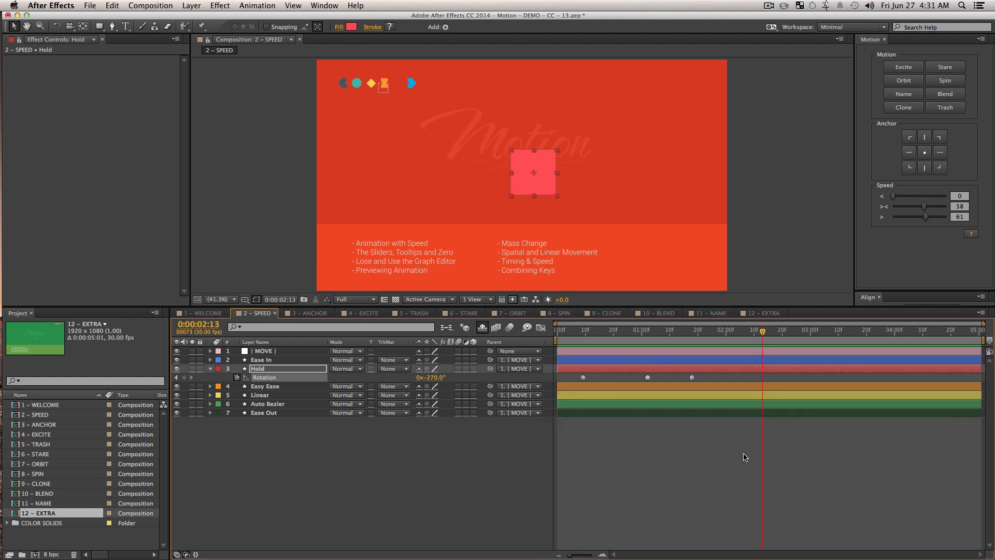
left_click_drag(745, 469, 554, 359)
left_click_drag(926, 219, 798, 227)
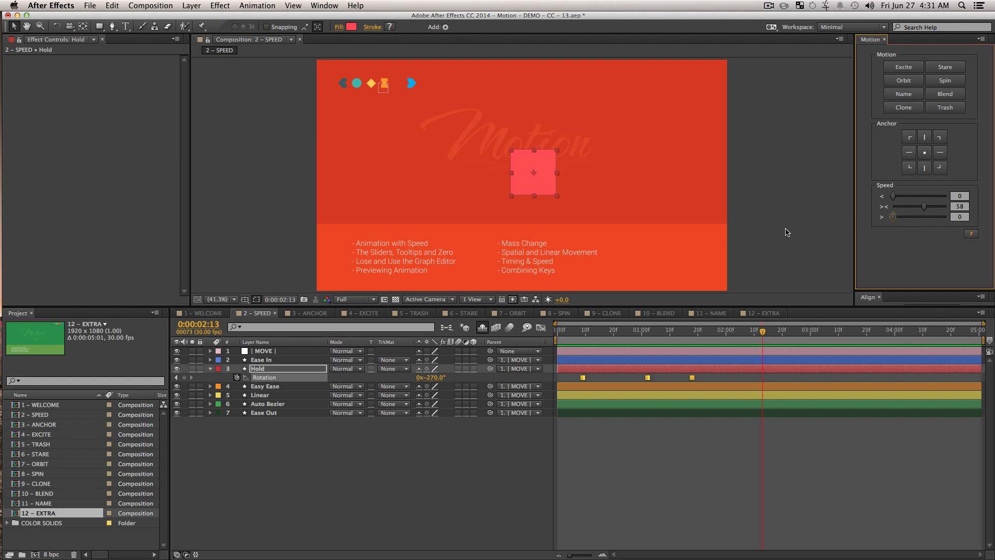
left_click_drag(579, 340, 566, 339)
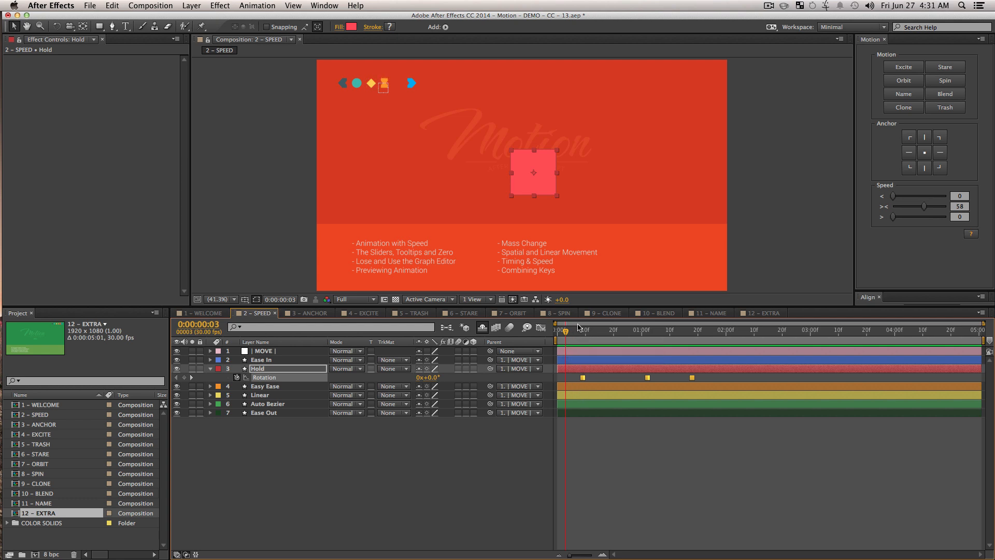
left_click_drag(570, 336, 657, 339)
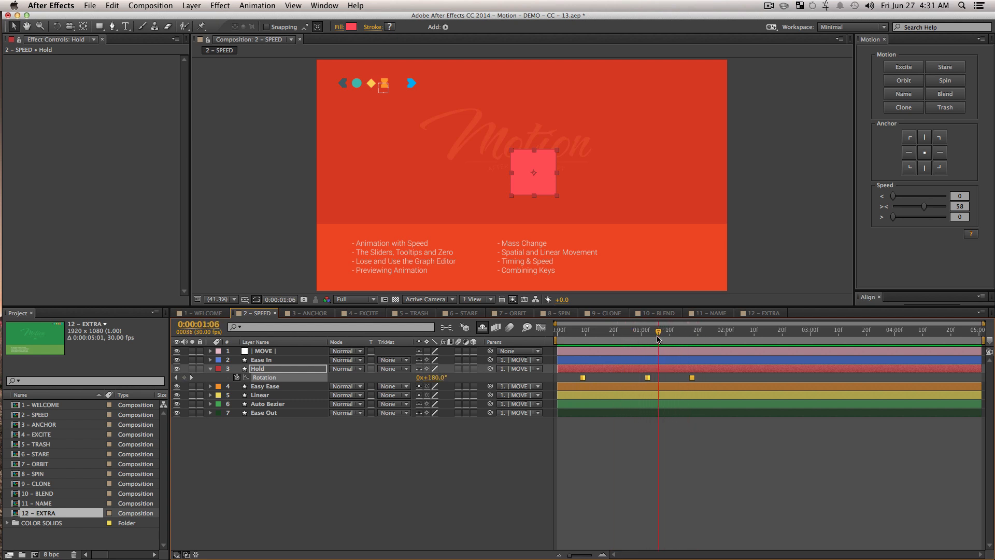
- Adjust the selected Rotation keyframes from the middle one so that the keyframe at 0:00:01:18 is -268°, and go to that keyframe
left_click(176, 377)
left_click_drag(433, 380, 413, 400)
left_click(191, 378)
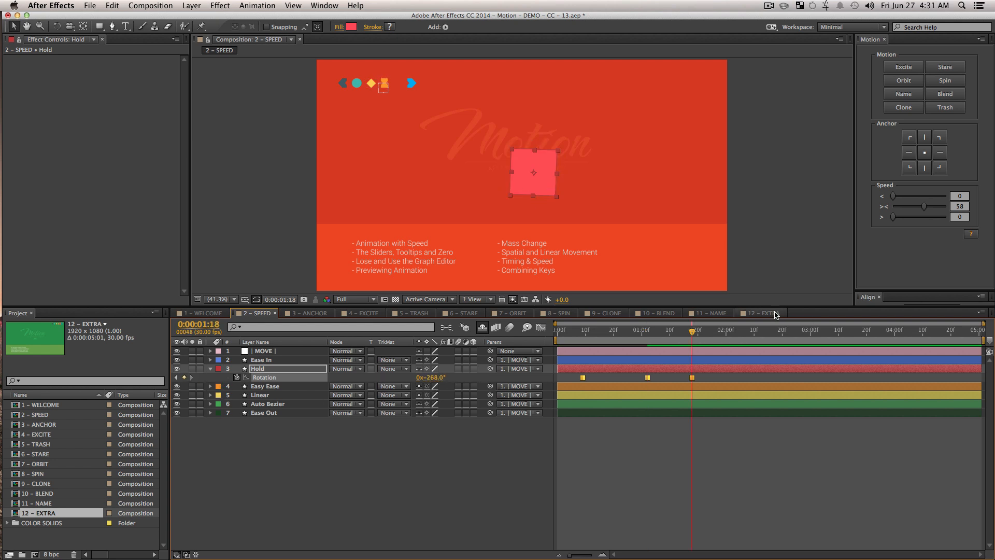
- Preview the rotation from 0:00:00:05, then apply hold to the last two Rotation keyframes with the > Speed slider at 0 and go to 0:00:00:29
left_click_drag(696, 332, 571, 352)
key("space")
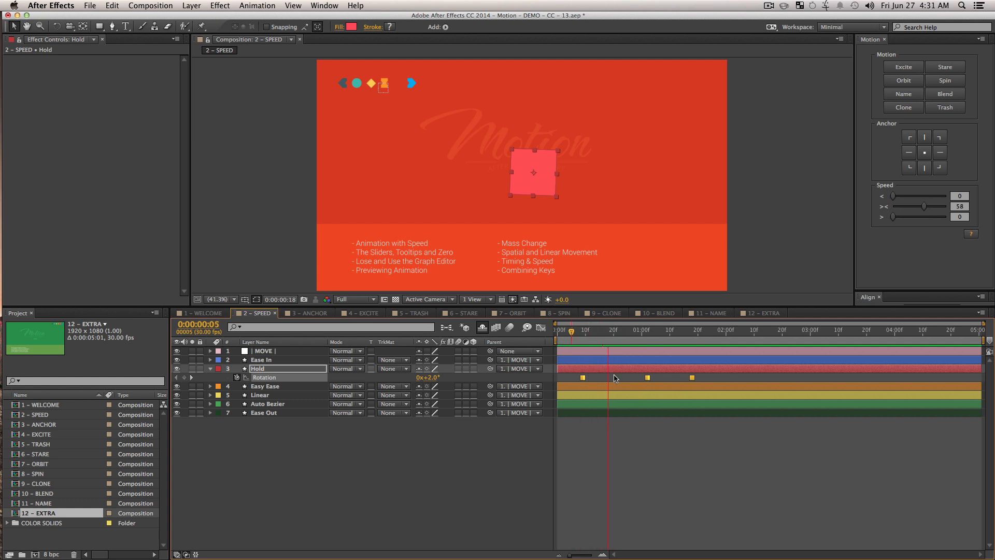
left_click(733, 453)
left_click_drag(733, 453, 644, 359)
left_click(898, 217)
left_click(638, 331)
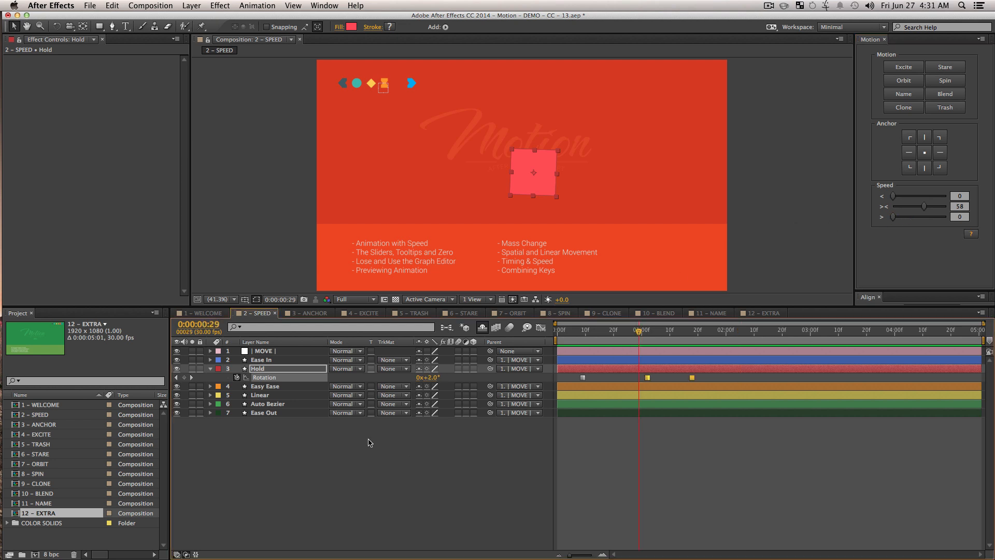
left_click(406, 493)
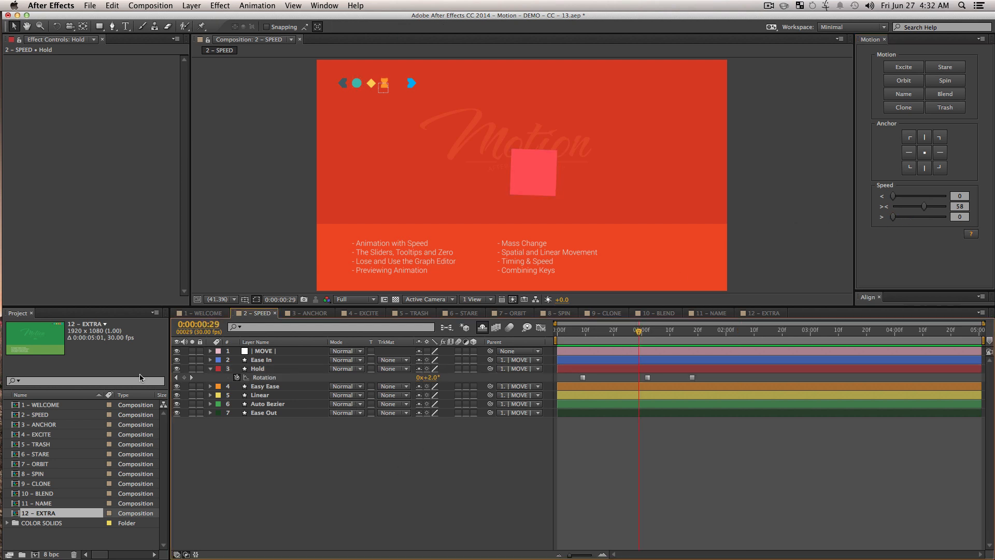
- Review the hold keyframes by visiting 0:00:01:02, previewing from 0:00:00:07 and scrubbing to 0:00:01:18
left_click(192, 378)
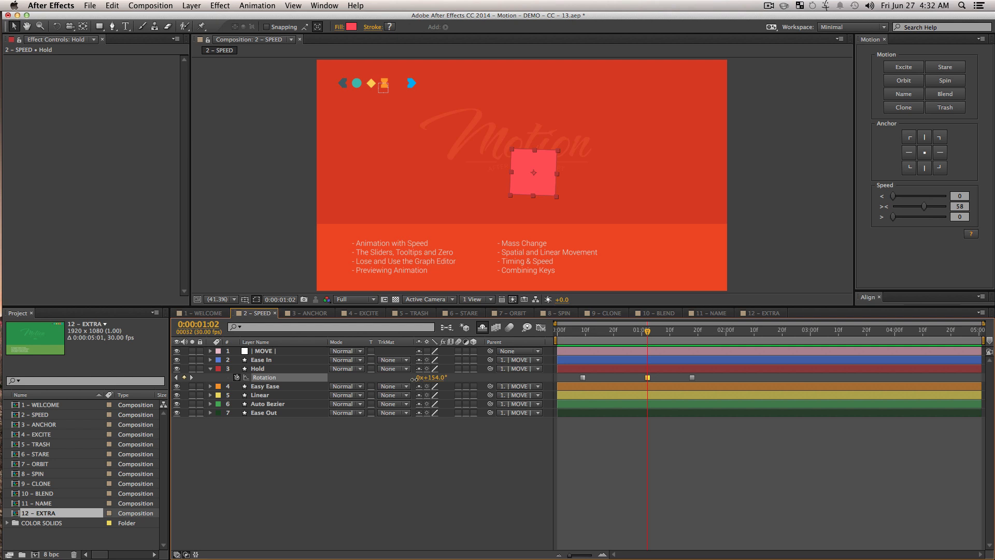
left_click(577, 332)
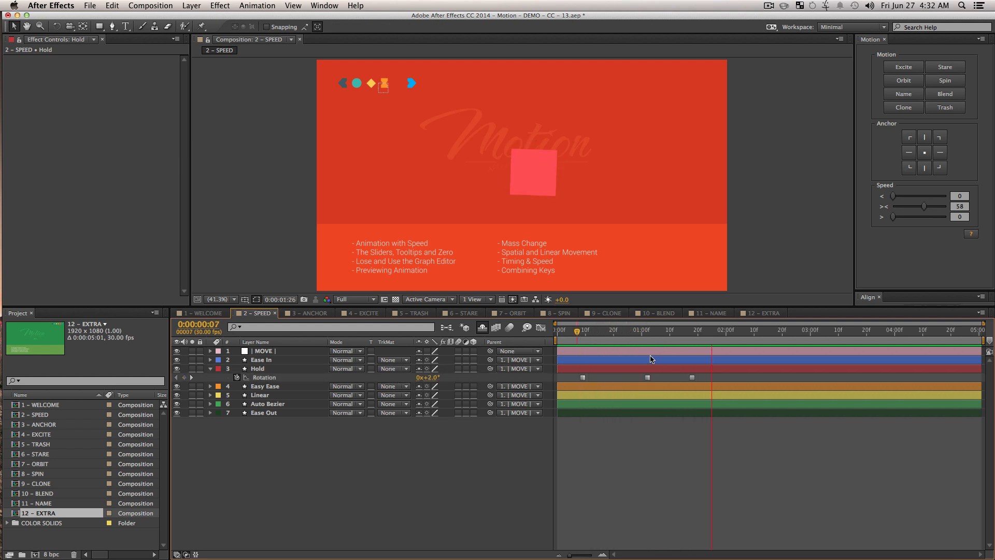
key("space")
left_click_drag(650, 333, 694, 342)
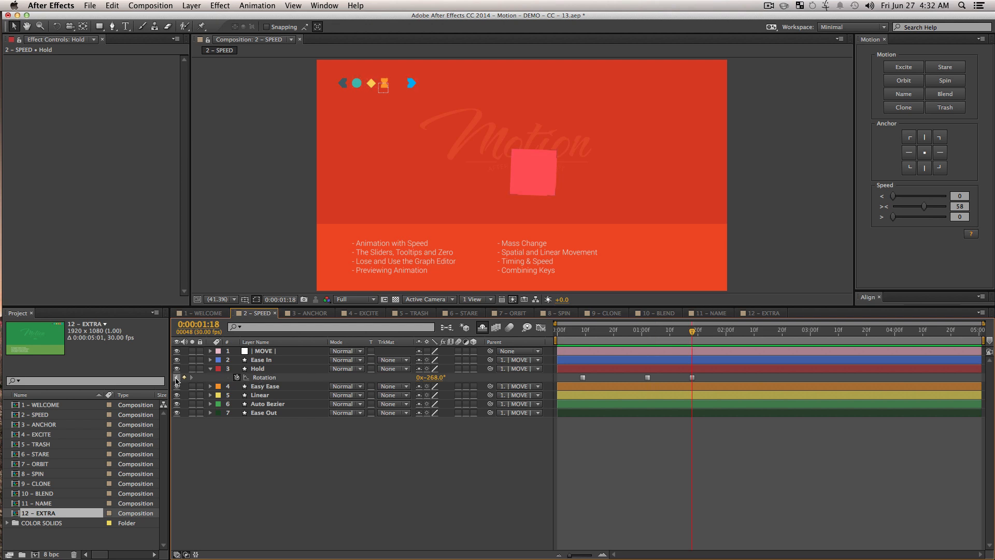
- Set the Hold layer's Rotation keyframe at 0:00:01:18 to -196° and preview the animation from 0:00:00:04
left_click_drag(433, 378, 506, 386)
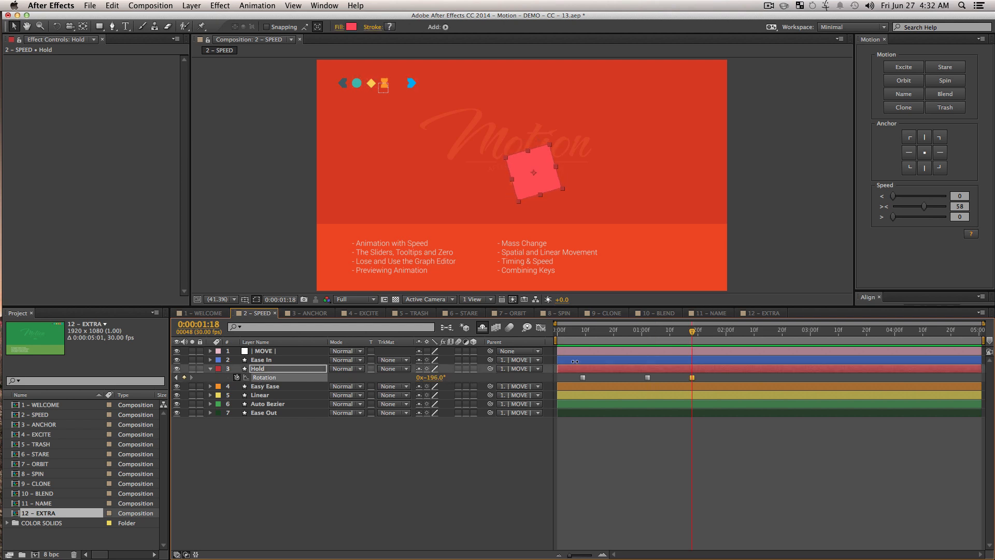
left_click(569, 334)
key("space")
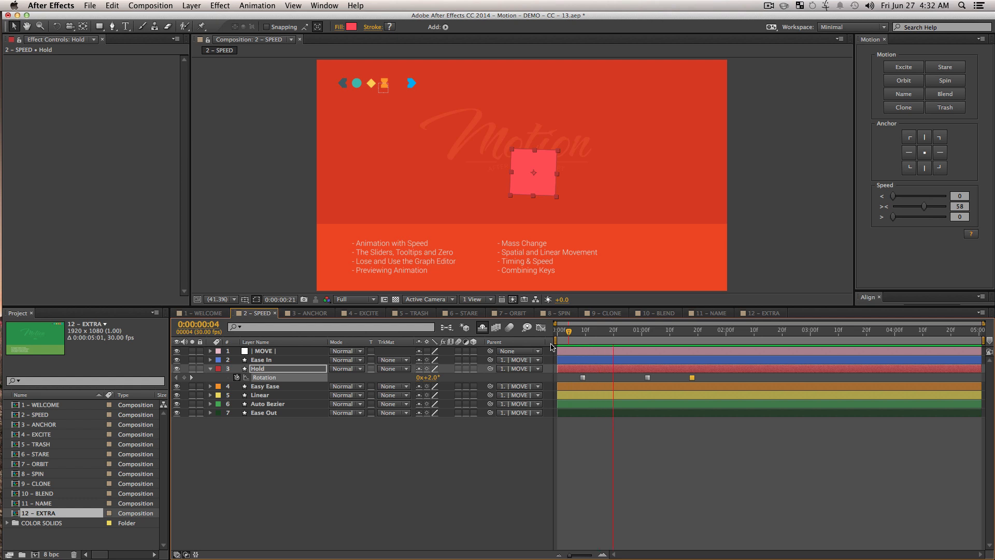
key("space")
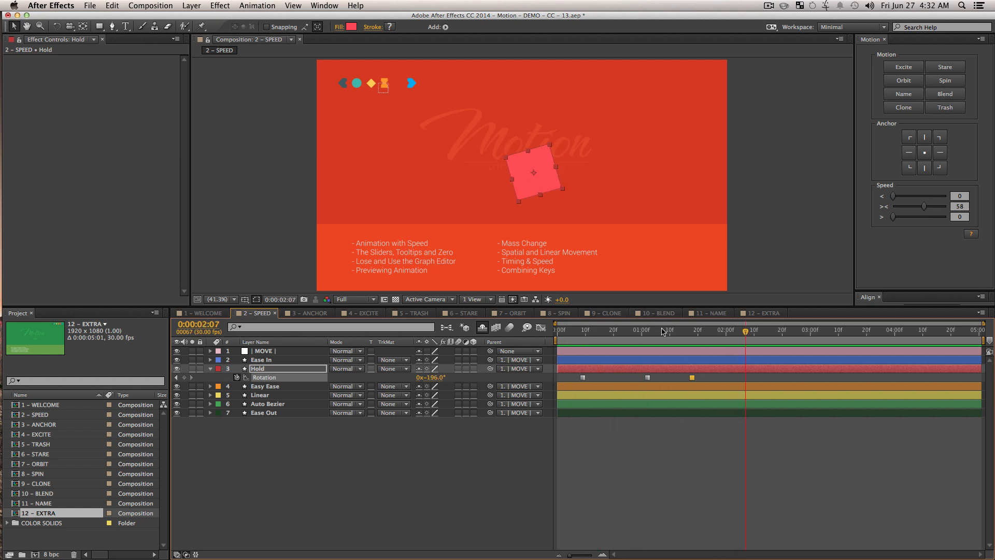
- Try easing all three Rotation keyframes with the >< Speed slider at 83 and < at 100, and show their speed graph
left_click_drag(650, 336, 644, 382)
left_click_drag(748, 447, 507, 340)
mouse_move(940, 207)
left_mouse_down()
mouse_move(927, 210)
mouse_move(937, 209)
left_mouse_up()
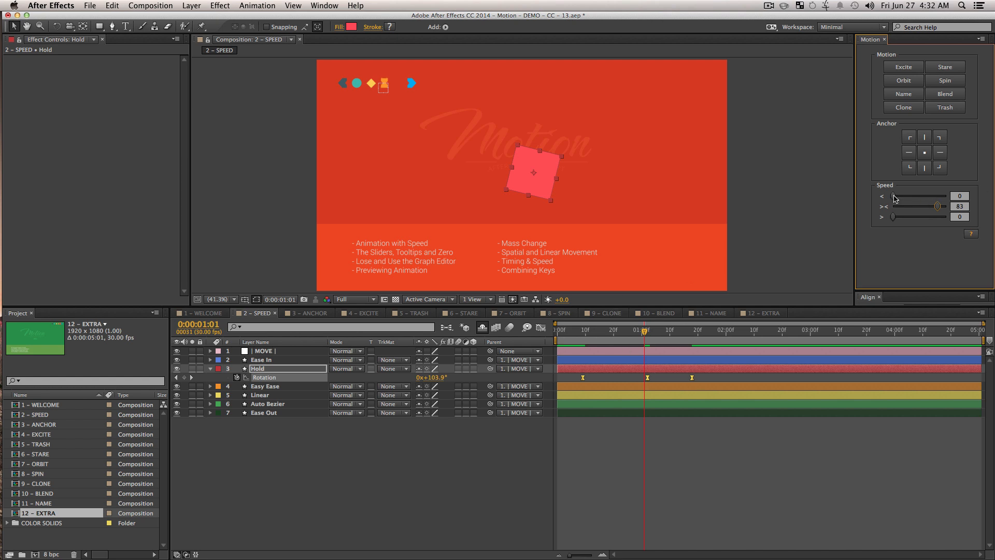
left_click_drag(894, 197, 986, 206)
left_click(541, 329)
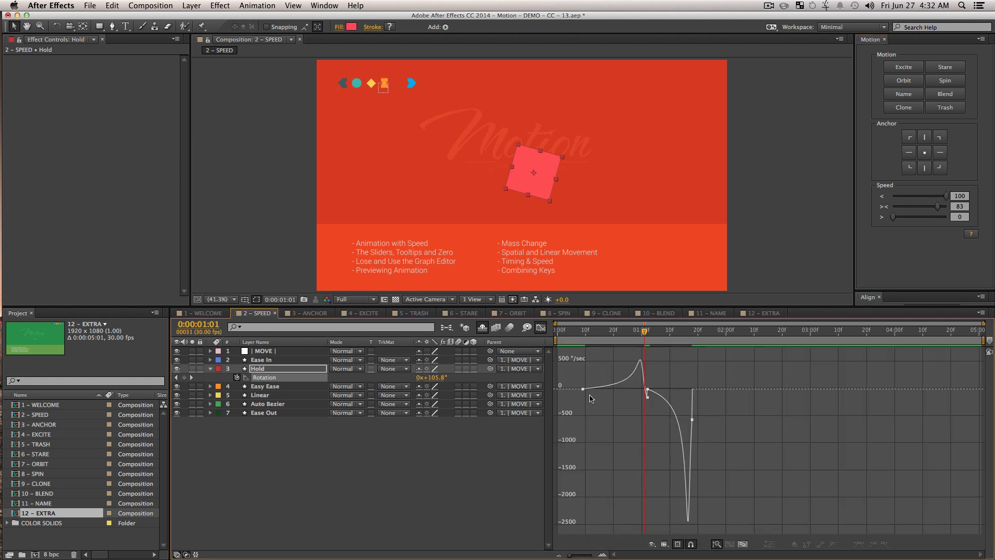
- Set the >< Speed slider to 60 for all three Rotation keyframes in the speed graph and preview the animation in the layer view
left_click_drag(655, 414, 638, 385)
left_click_drag(909, 207, 888, 208)
left_click_drag(558, 391, 721, 532)
left_click_drag(893, 208, 925, 207)
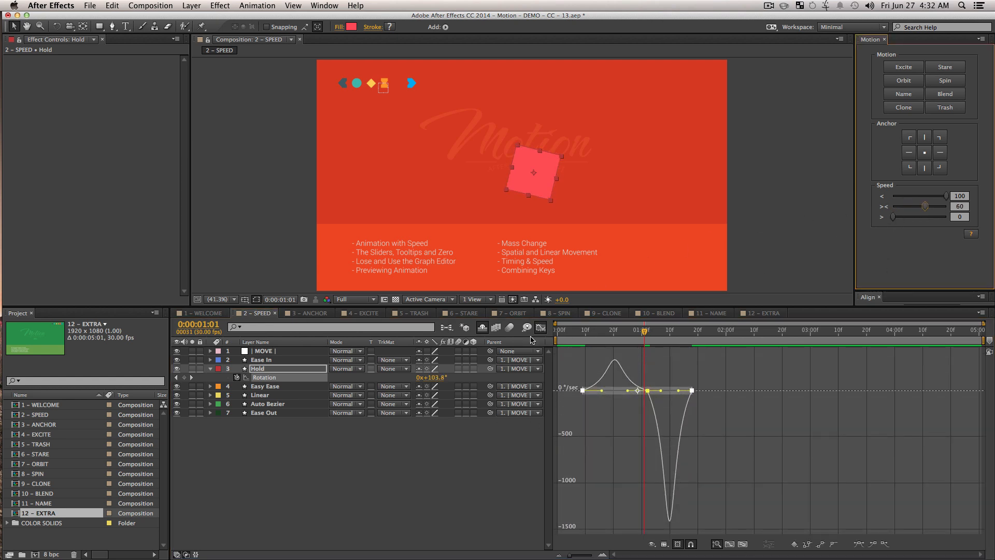
left_click(541, 327)
key("space")
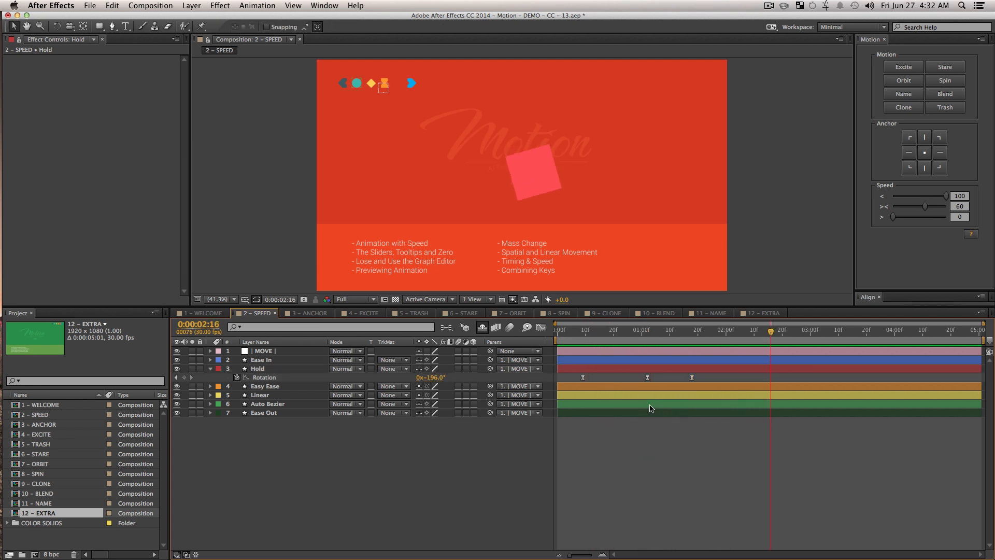
- Go to 0:00:00:19, select the first two Rotation keyframes and show their speed graph
left_click(610, 332)
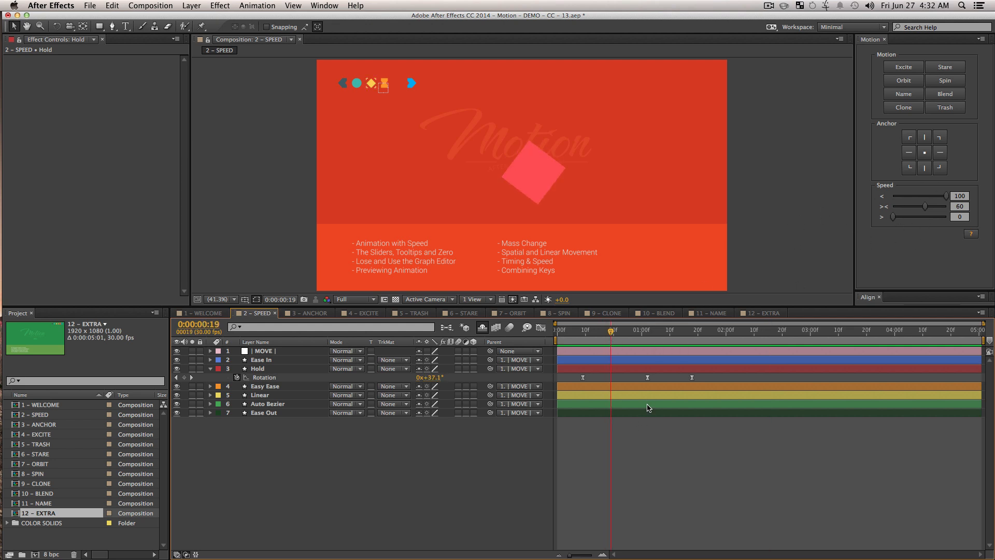
left_click_drag(573, 376, 674, 381)
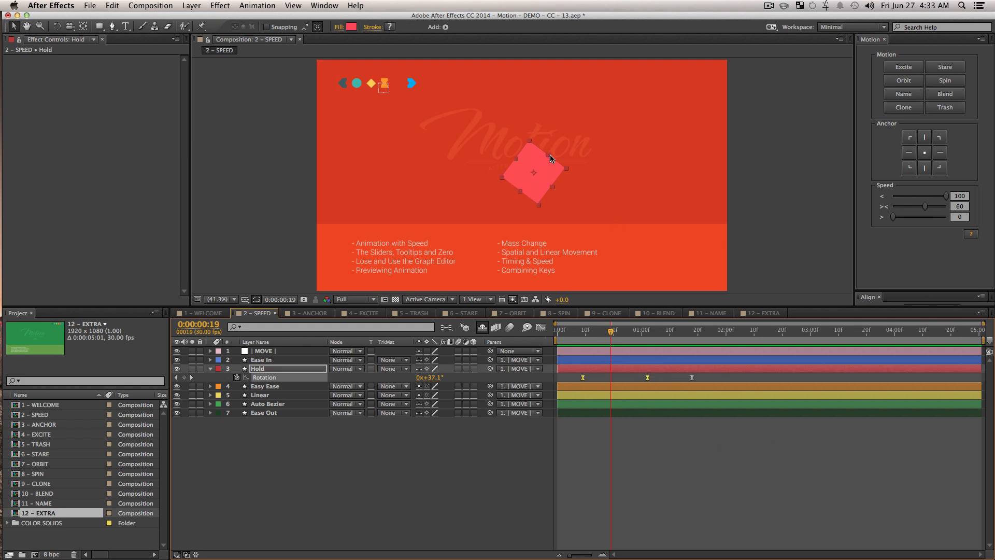
left_click(422, 514)
left_click_drag(575, 378, 667, 390)
left_click(540, 327)
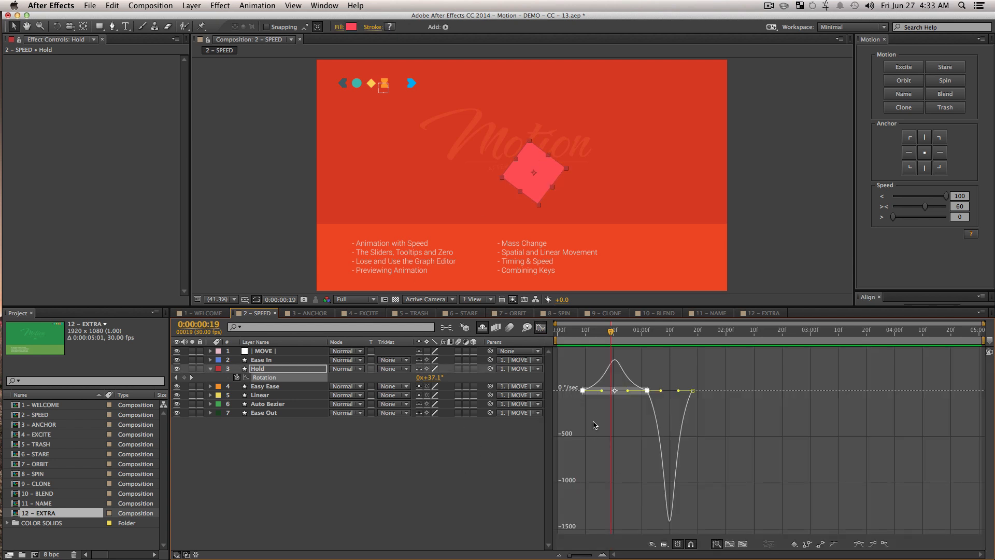
- Check the Motion script's help window, and try lengthening the first Rotation keyframe's outgoing handle in the speed graph
left_click_drag(595, 407, 570, 378)
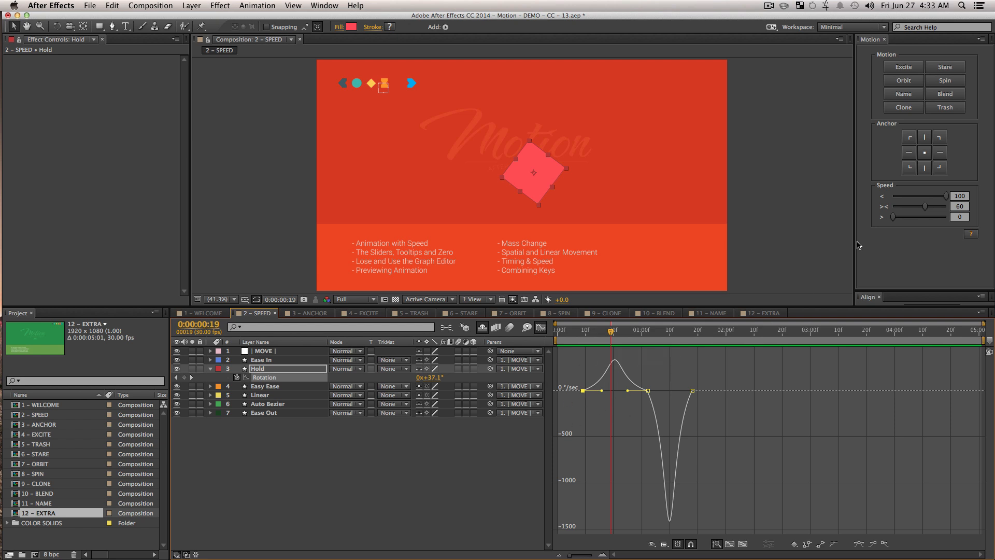
left_click(971, 234)
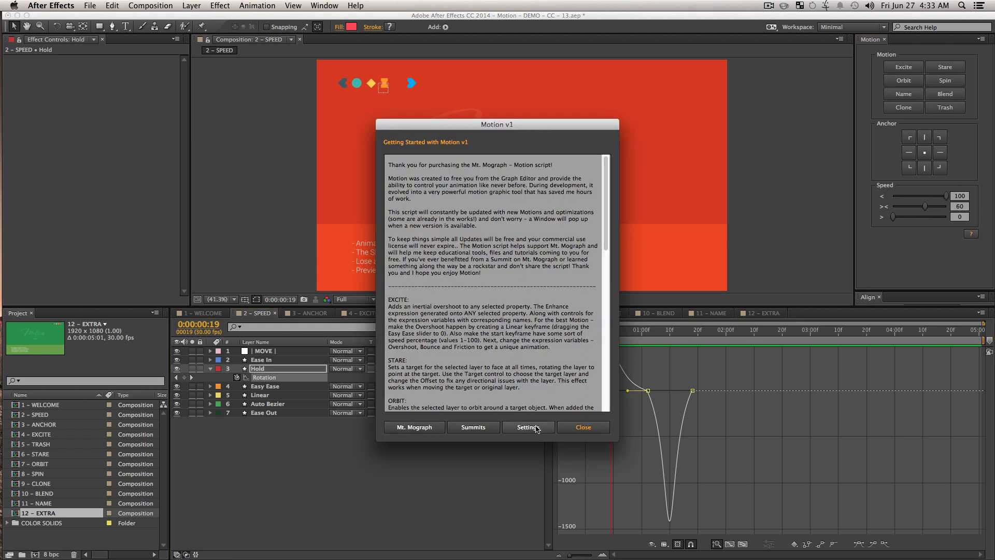
left_click(583, 427)
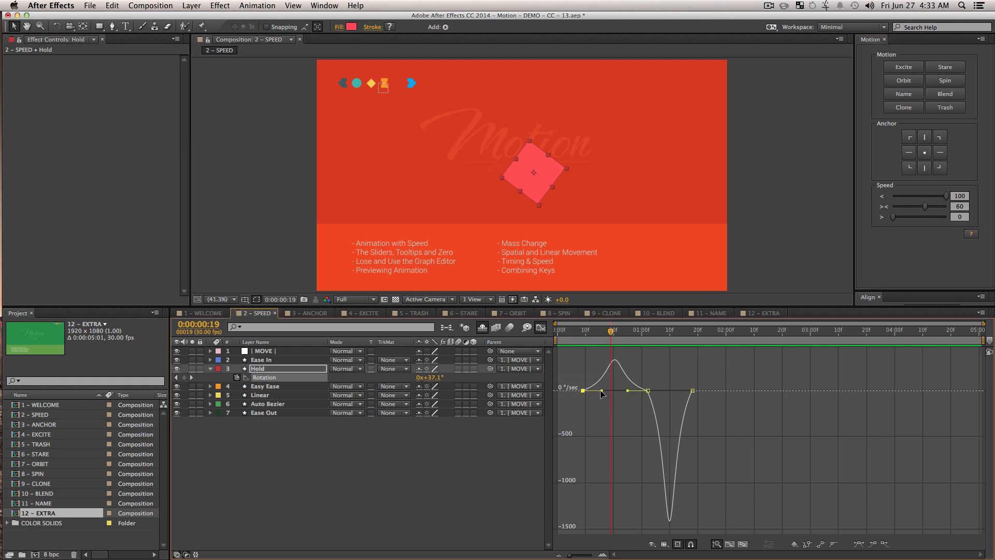
mouse_move(605, 392)
left_mouse_down()
mouse_move(633, 391)
mouse_move(595, 388)
mouse_move(624, 388)
mouse_move(598, 391)
mouse_move(610, 392)
left_mouse_up()
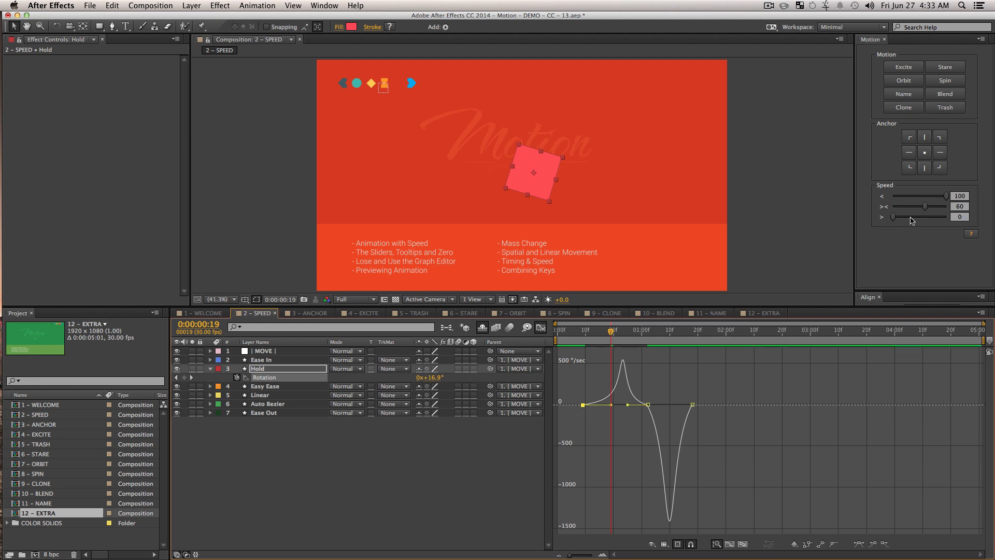
- Try the Speed sliders on the first Rotation keyframe with >< at 80, 38 and 37 and < at 76
left_click(925, 210)
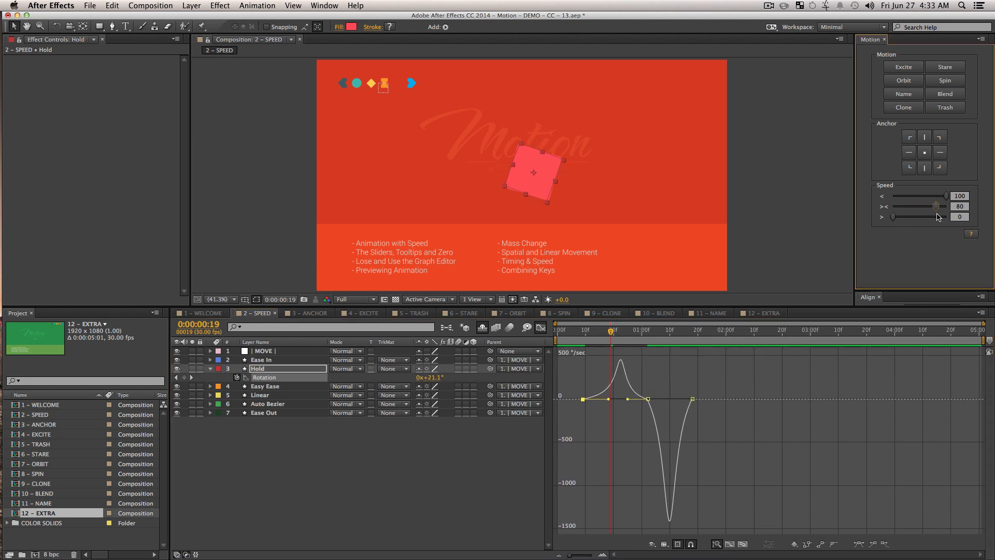
mouse_move(924, 216)
left_mouse_down()
mouse_move(897, 216)
mouse_move(921, 223)
mouse_move(912, 228)
left_mouse_up()
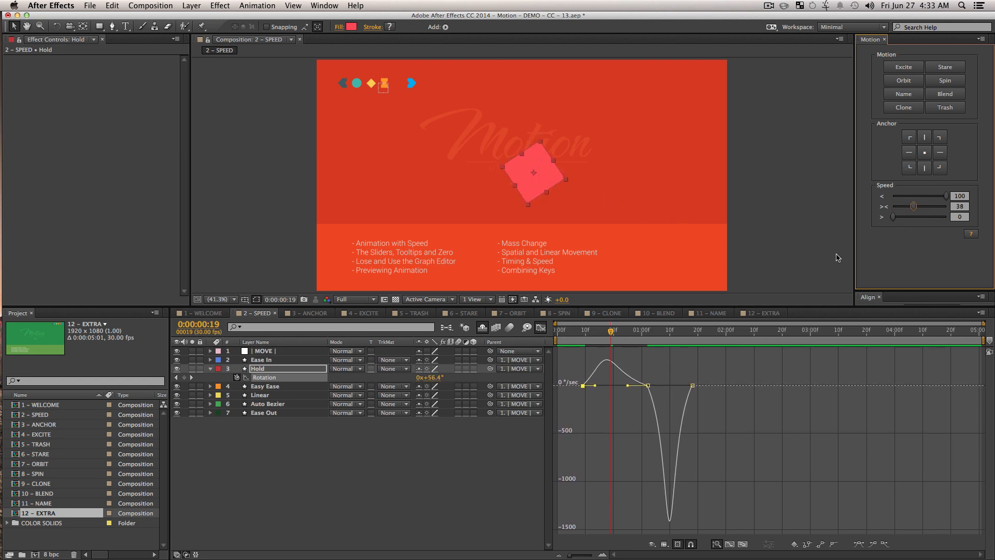
mouse_move(917, 208)
left_mouse_down()
mouse_move(934, 216)
mouse_move(899, 211)
mouse_move(957, 214)
mouse_move(904, 212)
mouse_move(933, 214)
mouse_move(914, 218)
mouse_move(921, 197)
mouse_move(903, 197)
mouse_move(935, 202)
left_mouse_up()
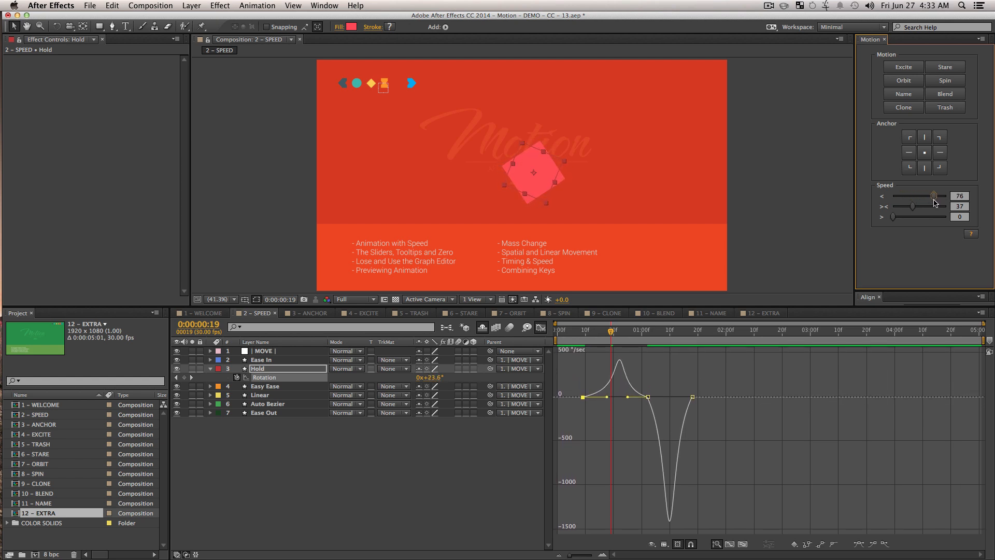
- Set the < Speed slider to 95 for all three Rotation keyframes and return from the graph to the layer view
left_click_drag(738, 454, 557, 381)
left_click_drag(928, 198, 943, 196)
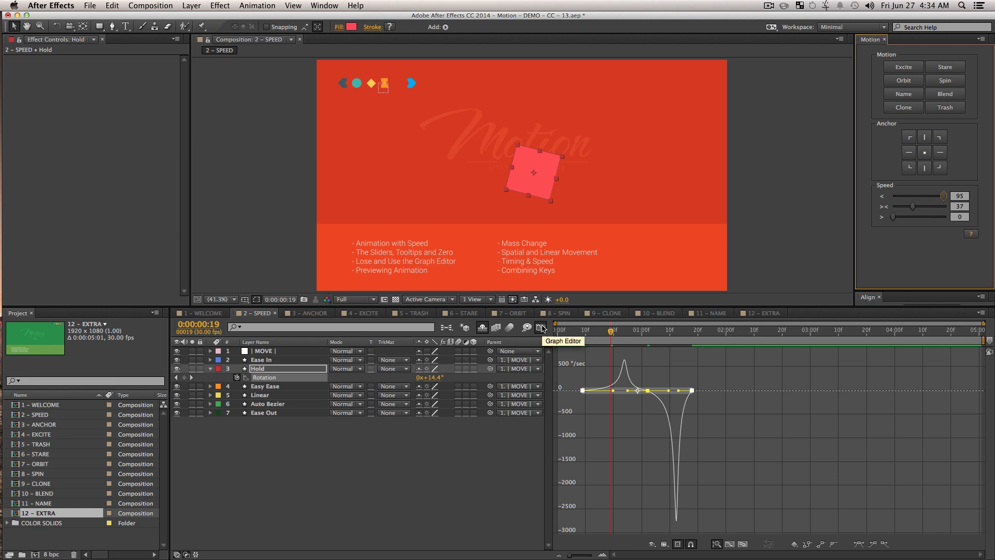
left_click(540, 328)
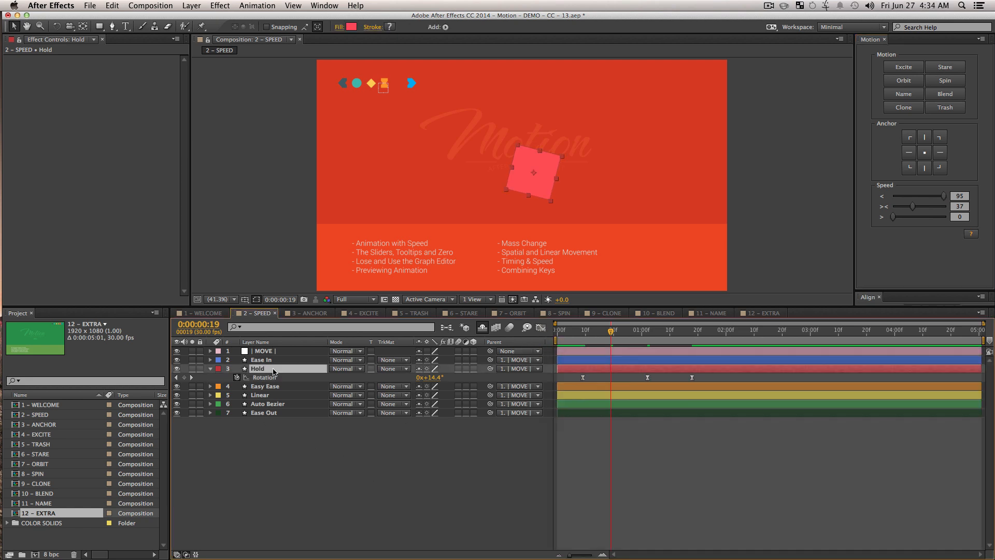
- Reveal the Hold layer's Position, Scale and Opacity and add a keyframe to each at 0:00:00:19
key("shift+p")
key("shift+s")
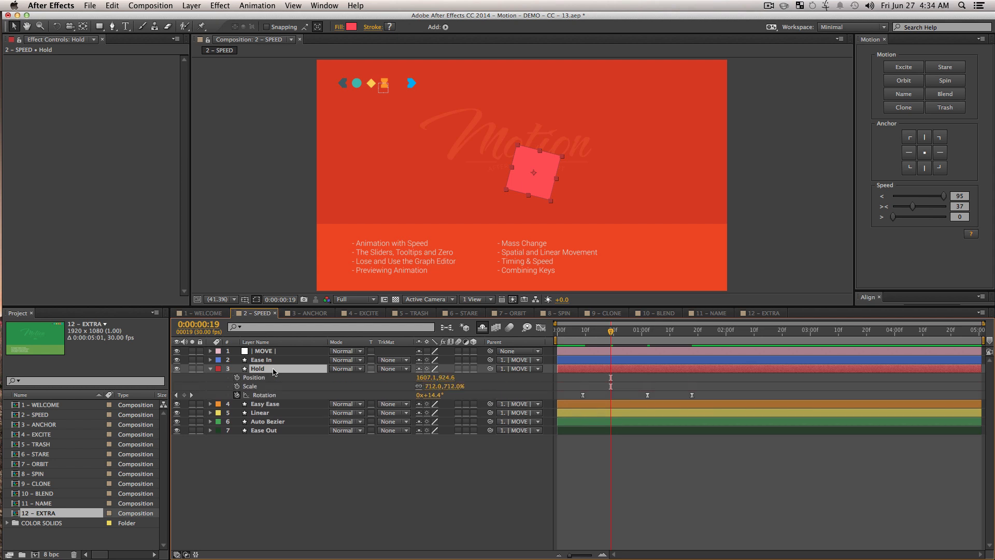
key("shift+t")
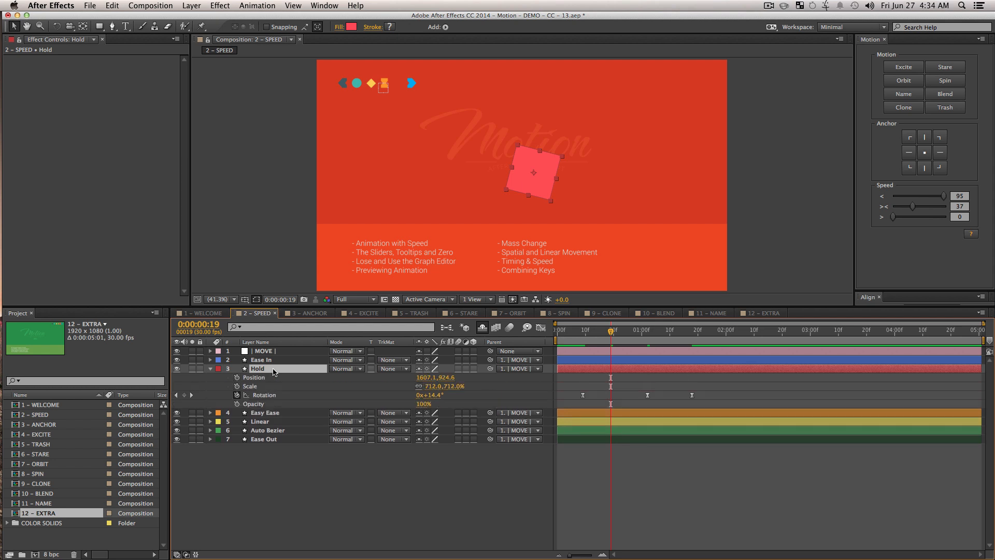
left_click(236, 377)
left_click(237, 386)
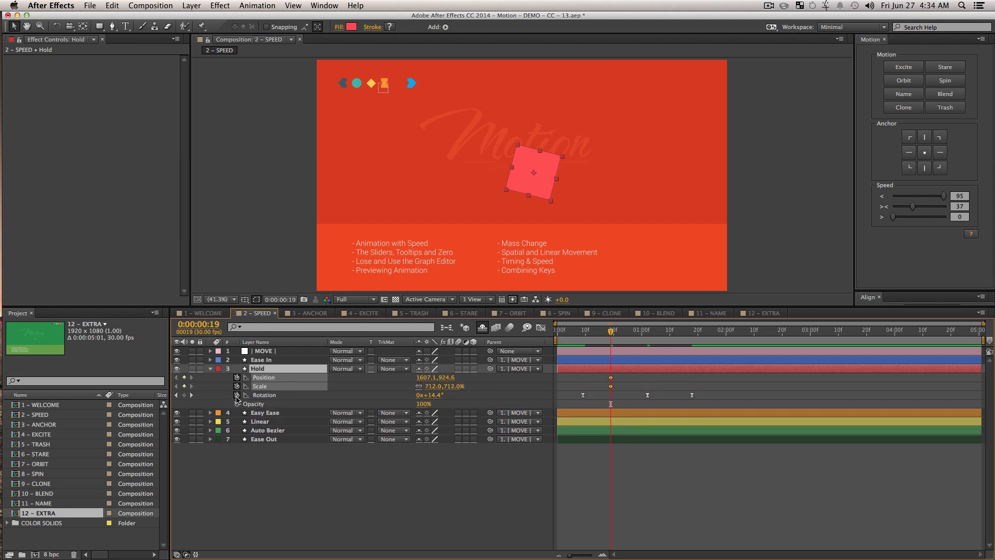
left_click(237, 404)
left_click(616, 378)
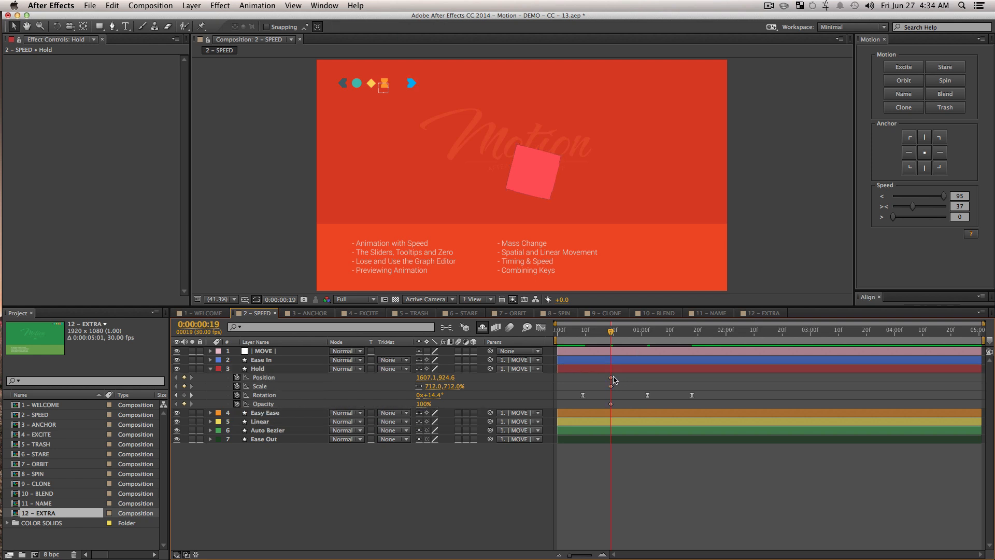
- Move the Position keyframe to about 0:00:01:08 and set Position to 791.1, 924.6 at 0:00:00:19
left_click_drag(611, 377, 664, 377)
left_click_drag(426, 380, 42, 420)
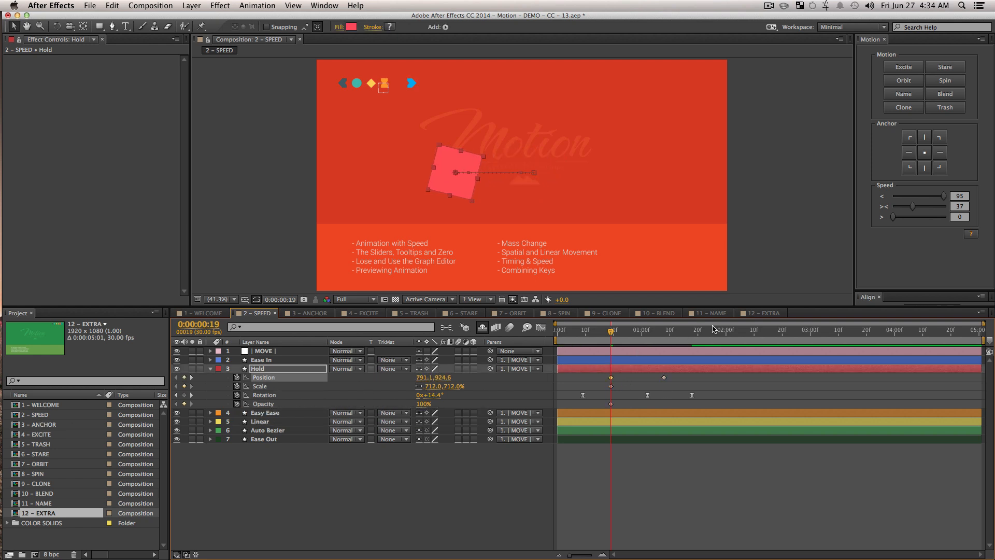
- Add keyframes at 0:00:03:15 with Scale 623%, Rotation 175° and Opacity 21%, and set Opacity to 100% at 0:00:02:05
left_click(852, 331)
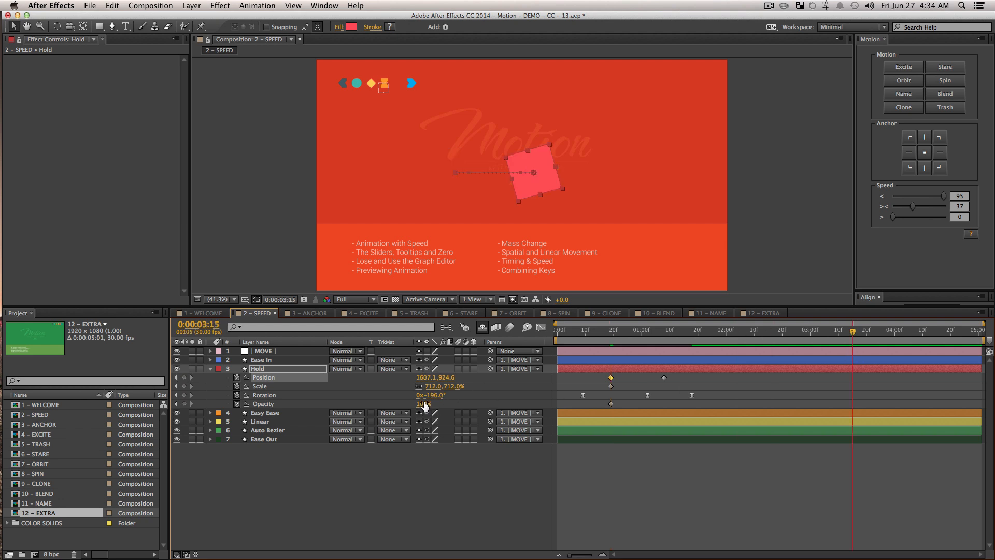
left_click_drag(427, 395, 373, 397)
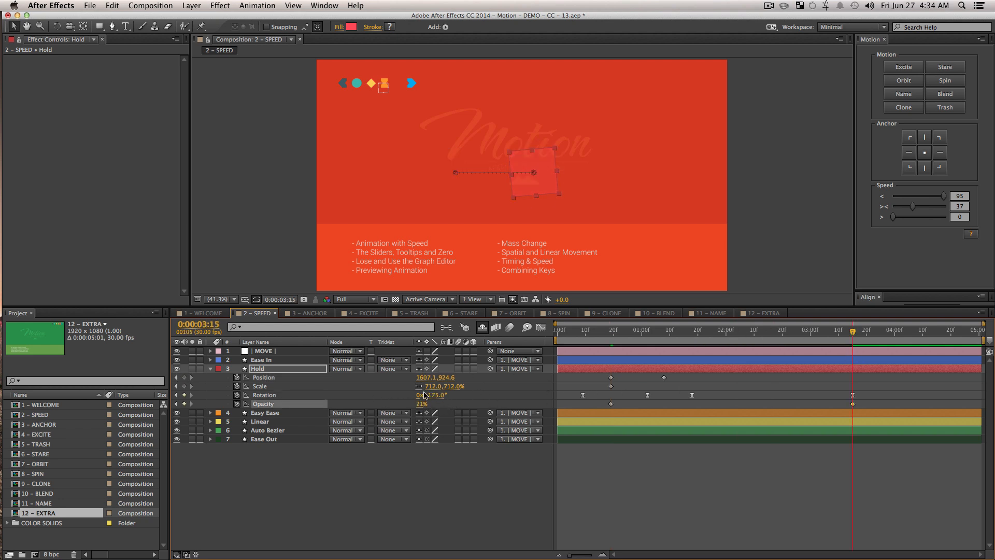
left_click_drag(457, 389, 411, 391)
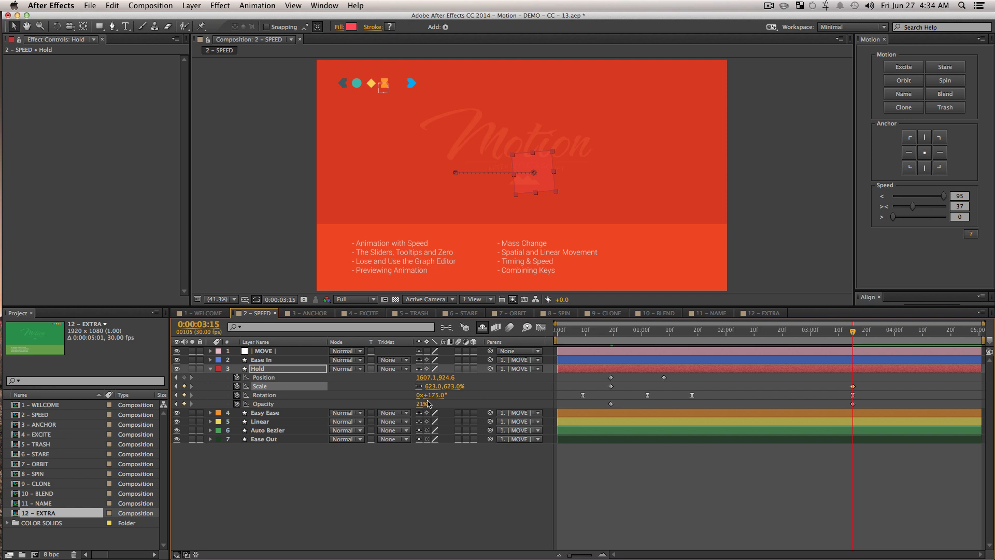
left_click_drag(773, 343, 740, 343)
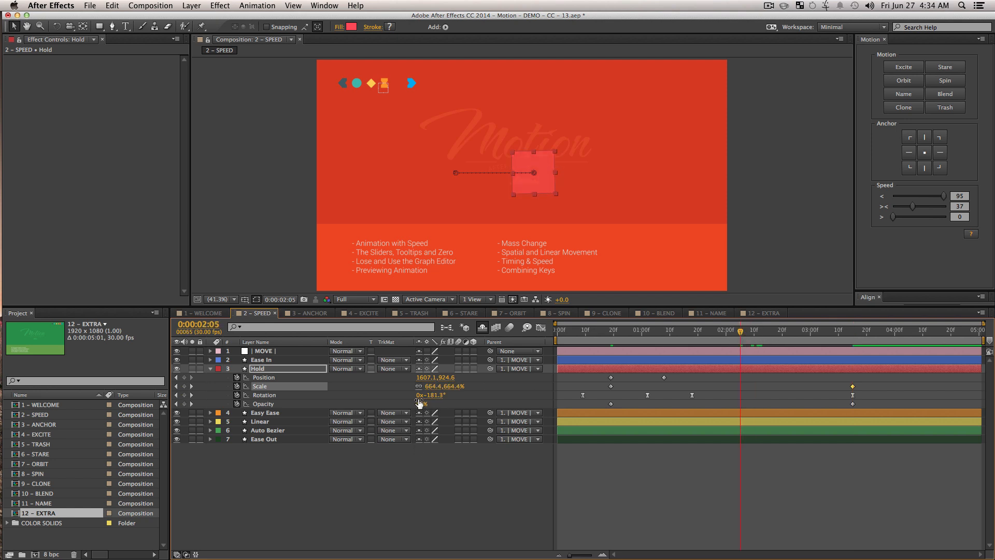
left_click_drag(421, 408, 446, 408)
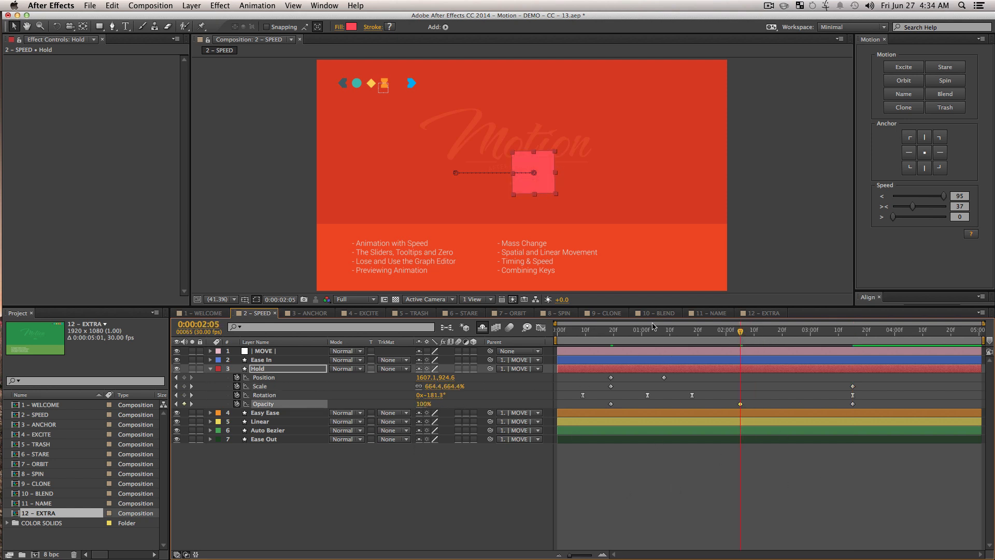
- Select all of the Hold layer's keyframes and show them in the graph editor, zoomed in around 0:00:00:19
left_click_drag(890, 467, 529, 359)
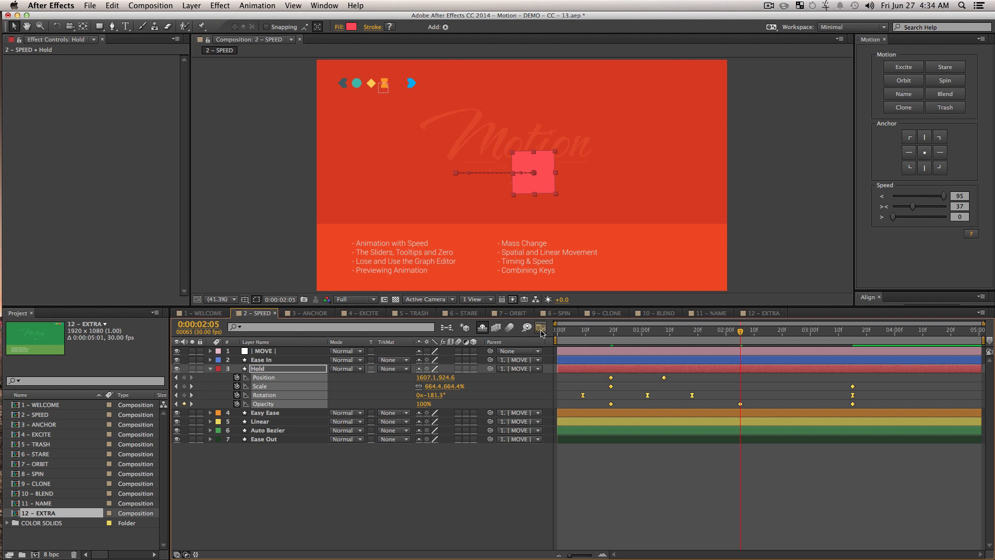
left_click(540, 328)
key("z")
left_click_drag(602, 406, 718, 434)
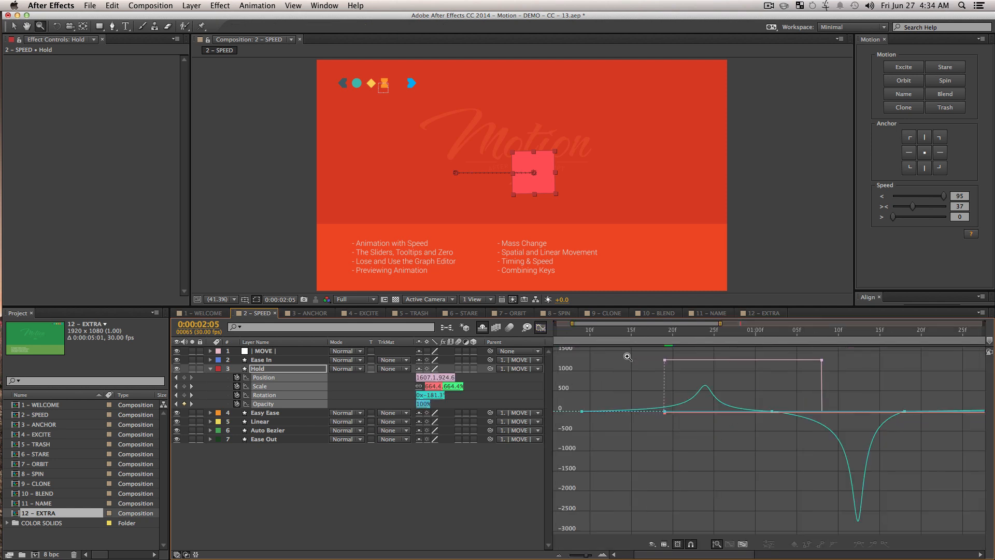
left_click_drag(640, 375, 718, 447)
- Try adjusting the ease handles of the Scale and Opacity keyframes at 0:00:00:19 by hand in the graph
key("v")
left_click(704, 515)
left_click(703, 530)
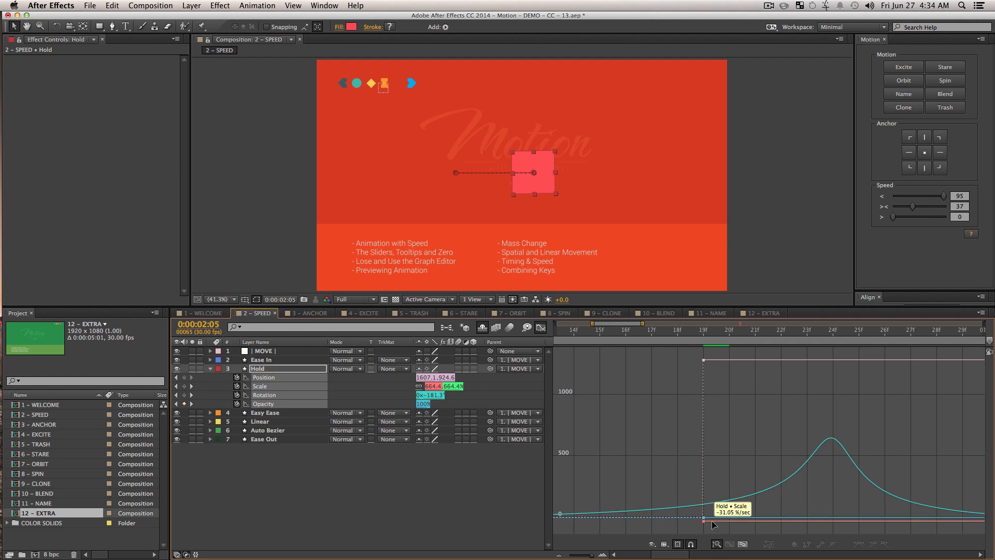
mouse_move(719, 525)
left_mouse_down()
mouse_move(690, 507)
mouse_move(717, 520)
left_mouse_up()
left_click_drag(808, 517, 856, 515)
key("z")
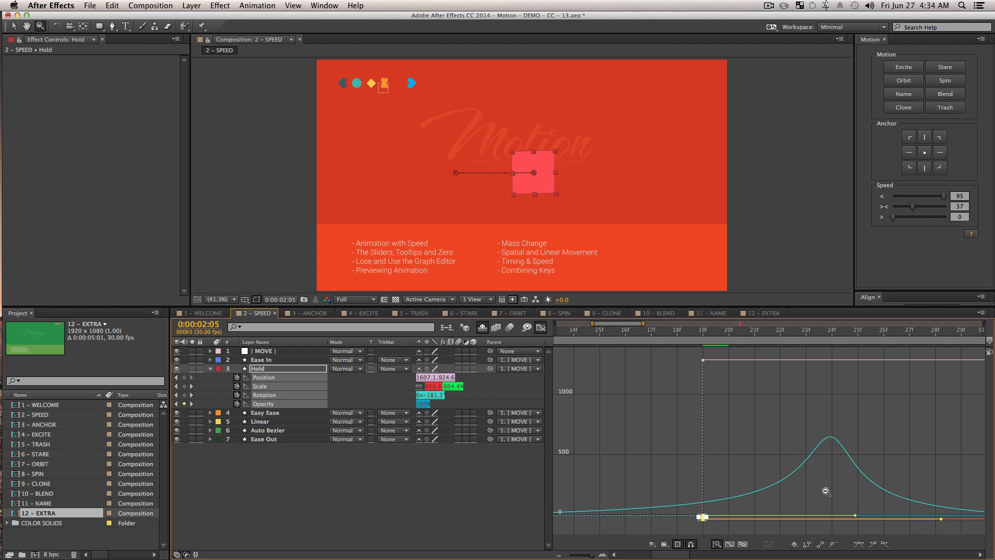
left_click(825, 491)
left_click(824, 491)
key("v")
left_click_drag(728, 417, 833, 481)
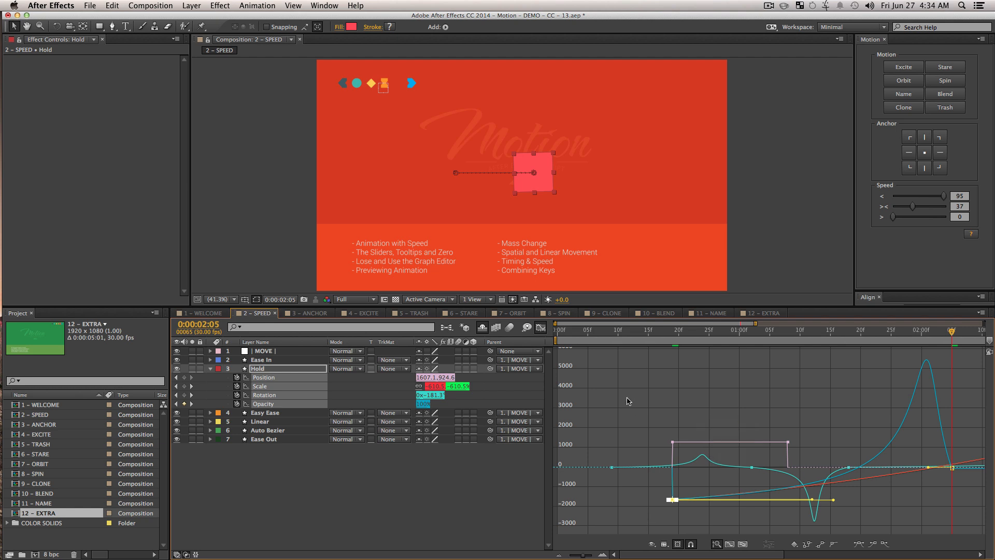
- Select all the keyframes in the graph, set the Speed sliders to < 30, >< 88 and > 50, and preview from 0:00:00:11
left_click_drag(595, 386, 913, 525)
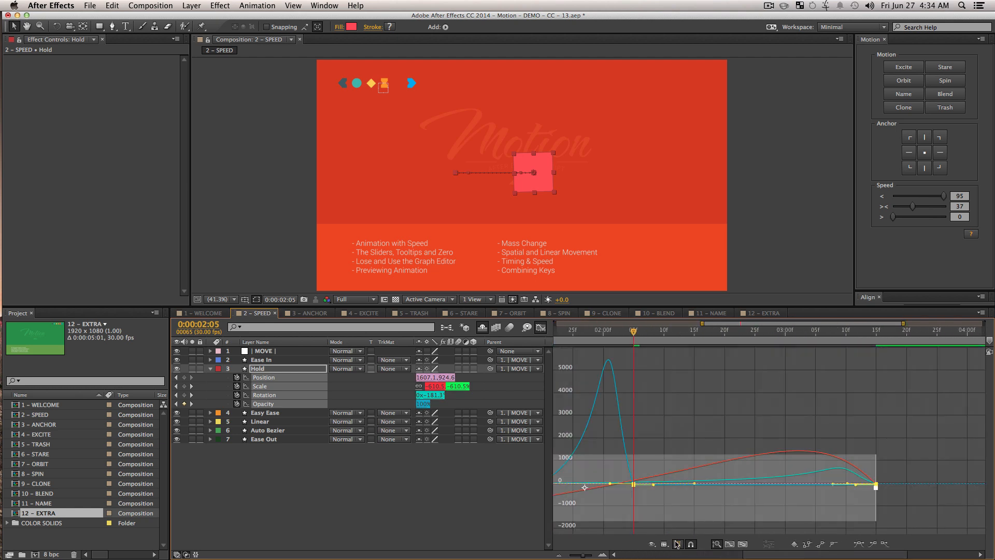
left_click(745, 543)
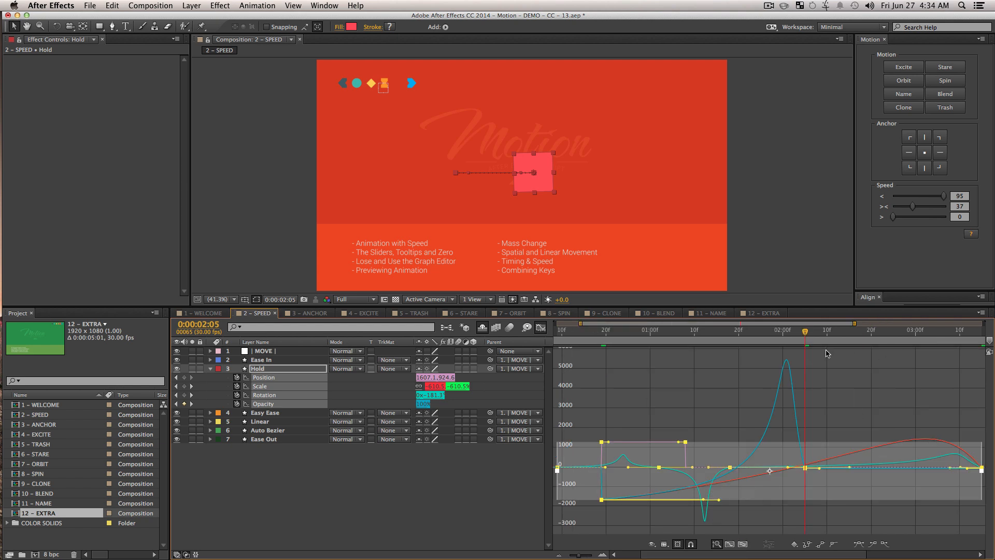
mouse_move(918, 207)
left_mouse_down()
mouse_move(941, 215)
mouse_move(908, 196)
left_mouse_up()
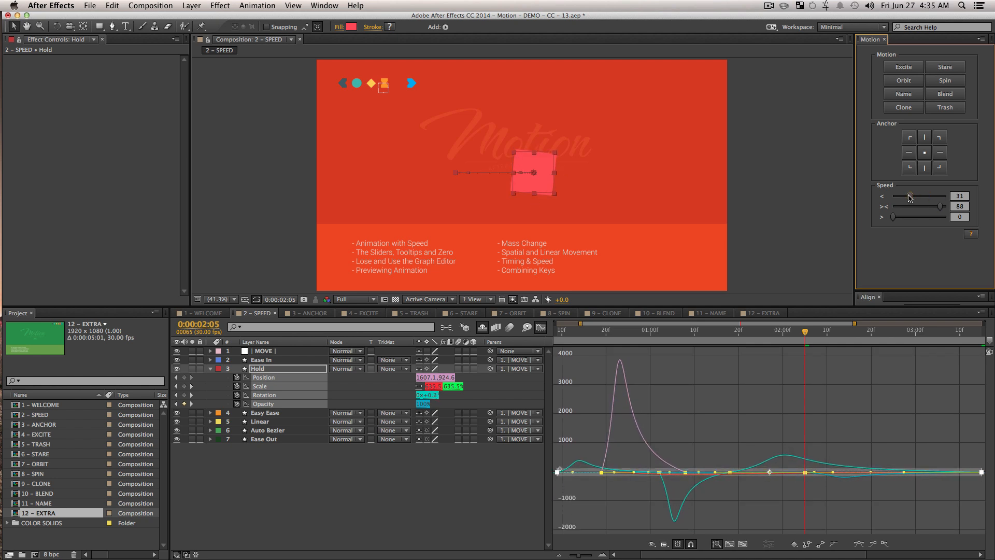
left_click(919, 218)
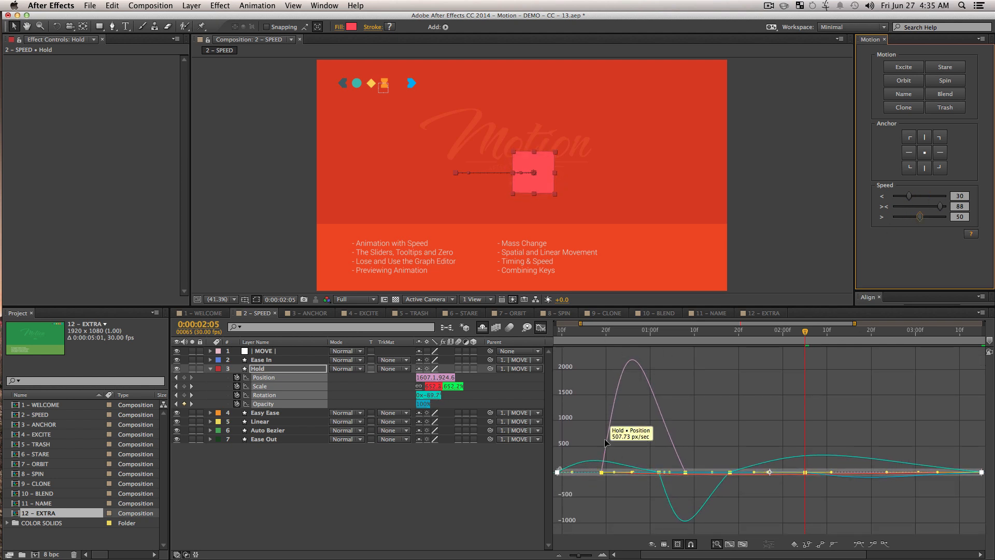
left_click(585, 333)
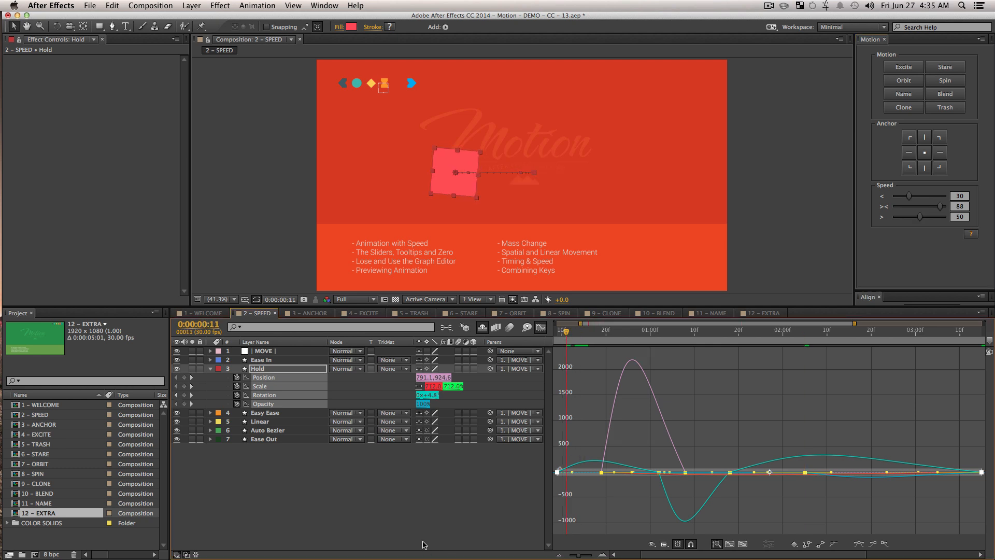
left_click(418, 514)
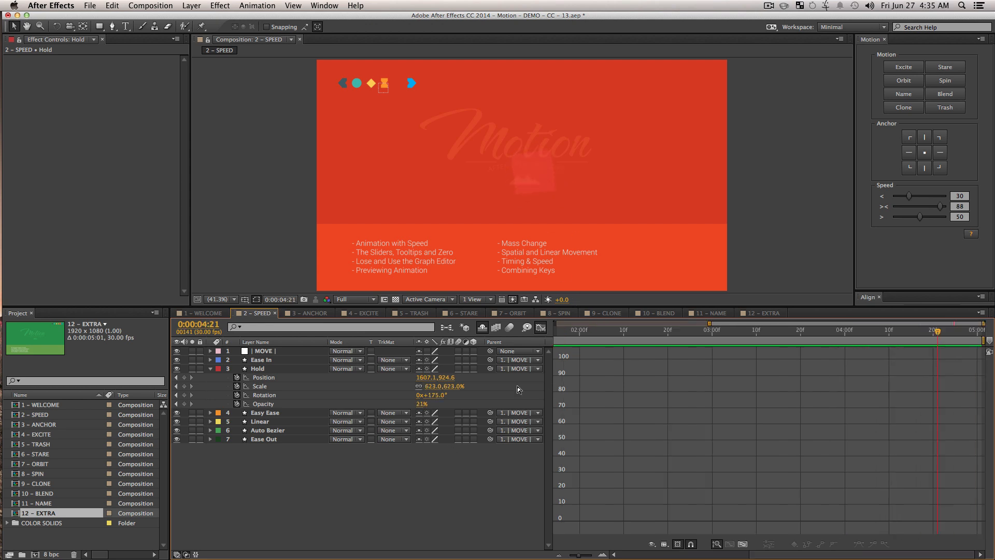
- Fit the graphs of Hold's four animated properties and set < Speed to 100 for the Rotation keyframe at about 0:00:01:18
left_click(255, 380)
left_click(265, 405, "shift")
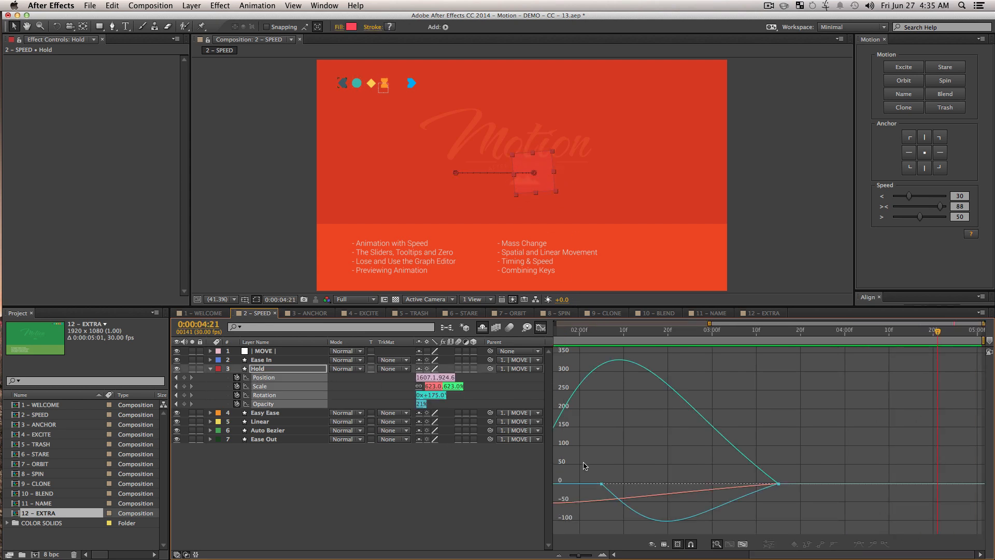
left_click(742, 544)
left_click_drag(755, 501, 707, 454)
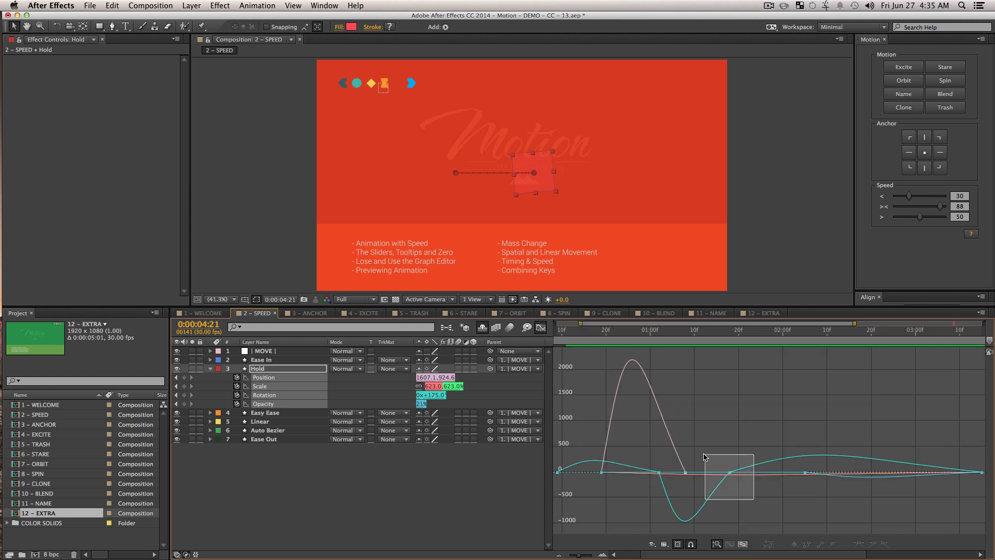
left_click_drag(753, 496, 720, 457)
left_click_drag(909, 195, 970, 200)
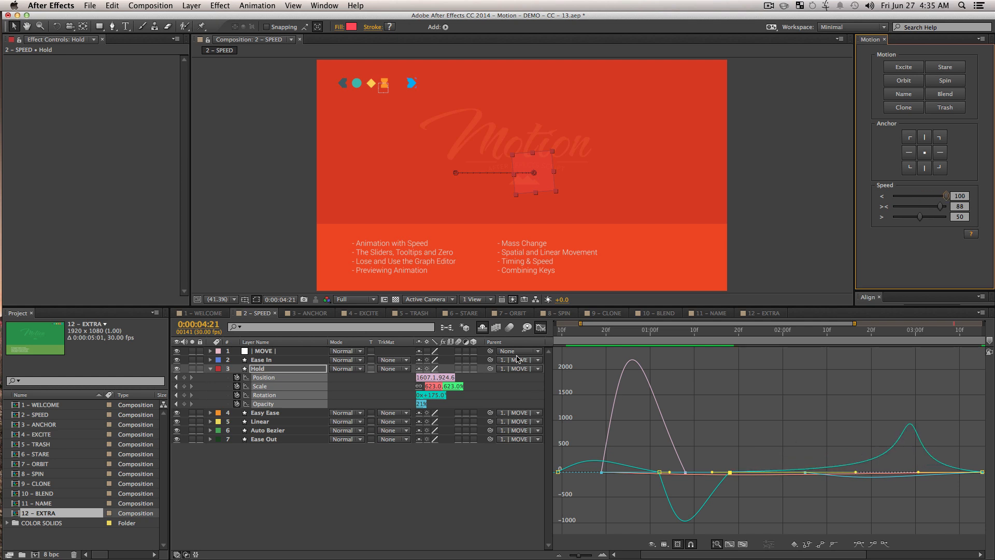
- Set > Speed to 43 and >< to 0 for the Rotation keyframe near 0:00:01:02, and < Speed to 33 for the one near 0:00:01:18
left_click_drag(638, 450, 668, 490)
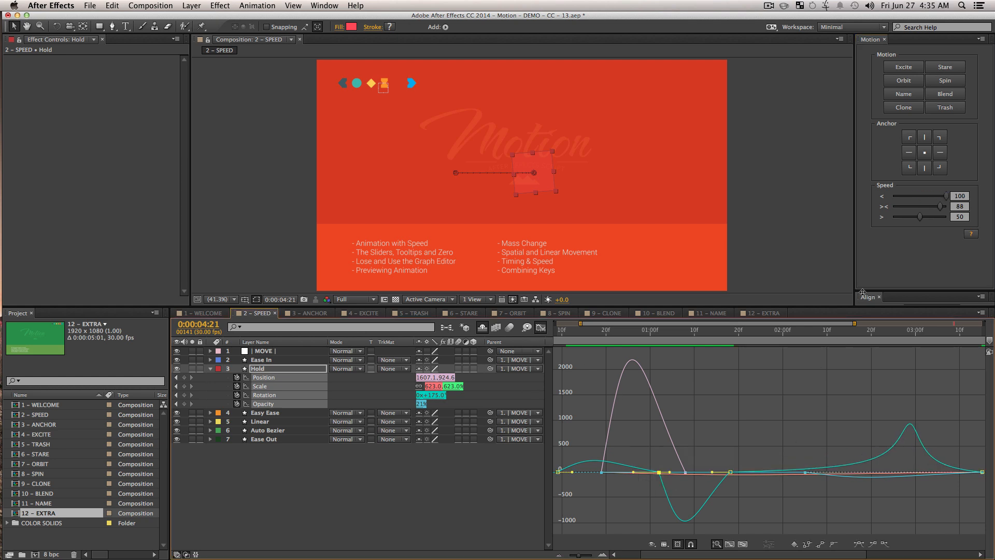
left_click_drag(920, 217, 859, 210)
left_click_drag(749, 491, 714, 459)
left_click_drag(903, 200, 911, 202)
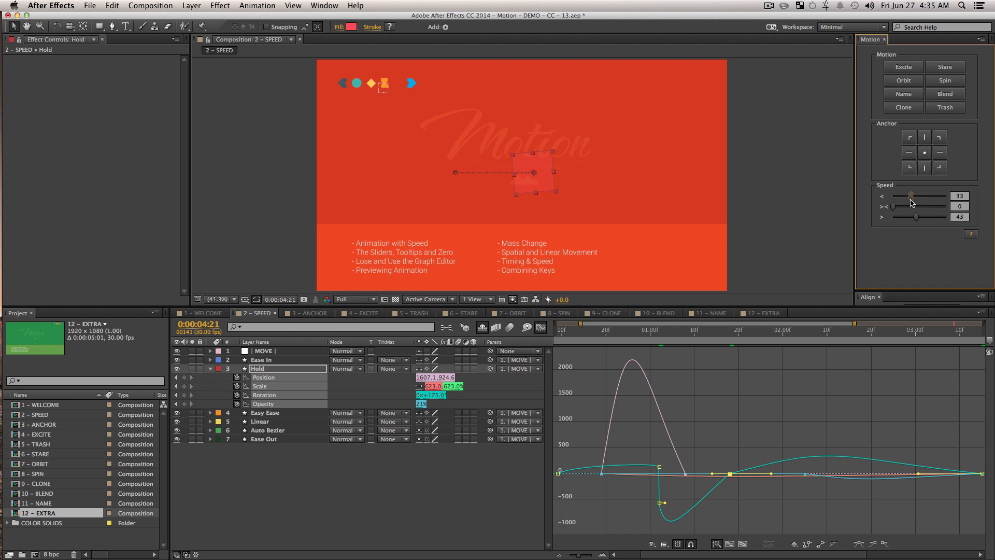
- Set >< Speed to 62 for the Opacity keyframe at 0:00:02:05 and return to the full-length layer view
left_click_drag(850, 498, 782, 463)
left_click_drag(914, 207, 927, 207)
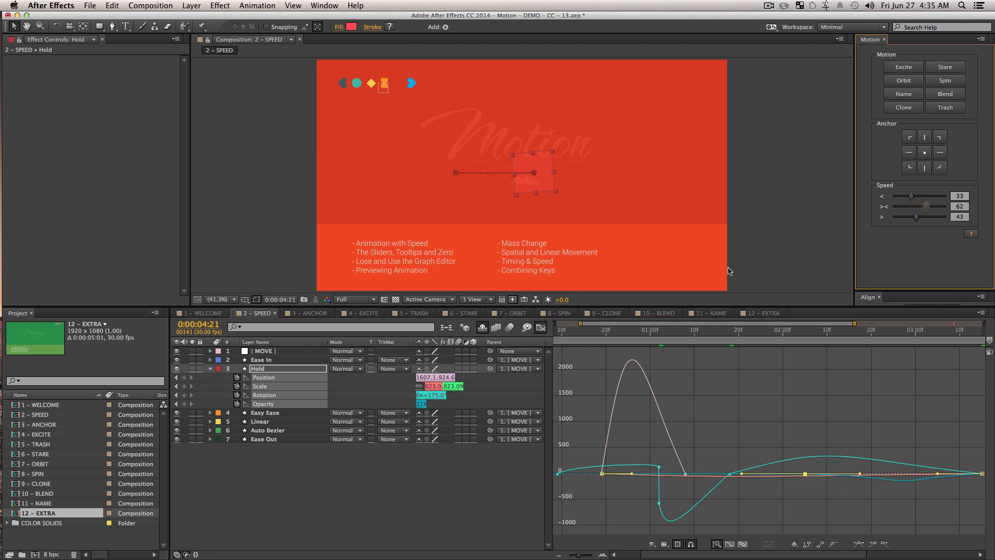
left_click(541, 327)
left_click_drag(579, 555, 549, 556)
left_click(664, 481)
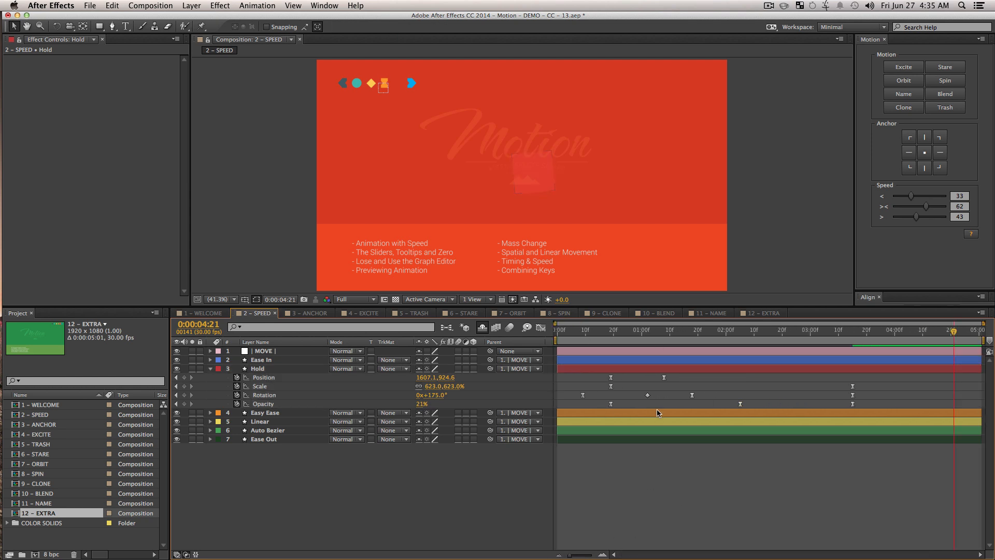
- Set < Speed to 100 for the Rotation keyframe near 0:00:01:02 and preview the animation from 0:00:00:06
left_click(647, 395)
left_click_drag(915, 196, 983, 200)
left_click(820, 460)
left_click(574, 334)
key("space")
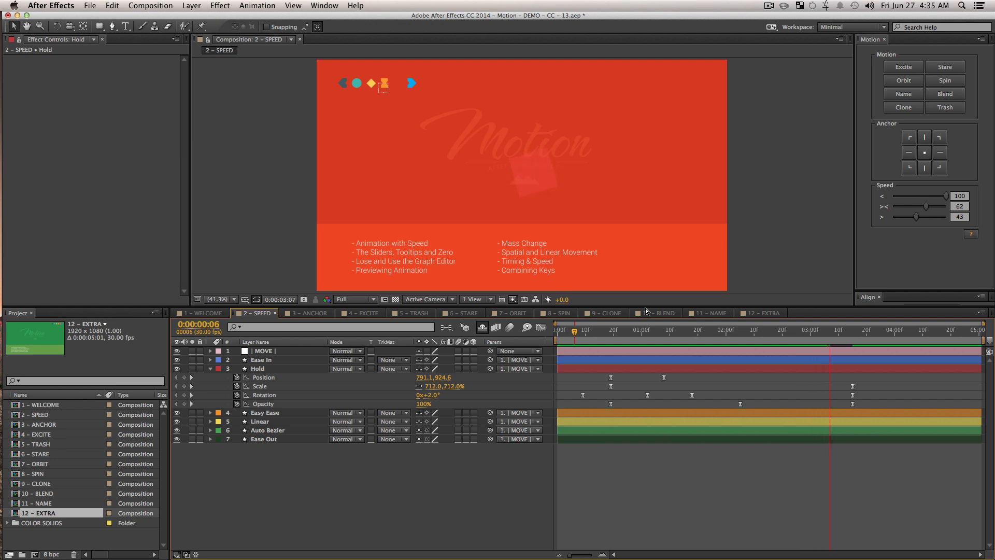
key("space")
- Add keyframes to Hold at 0:00:02:21 with Scale 730.1% and Position 1607.1, 480.6
mouse_move(780, 332)
left_mouse_down()
mouse_move(797, 335)
mouse_move(770, 336)
mouse_move(785, 336)
left_mouse_up()
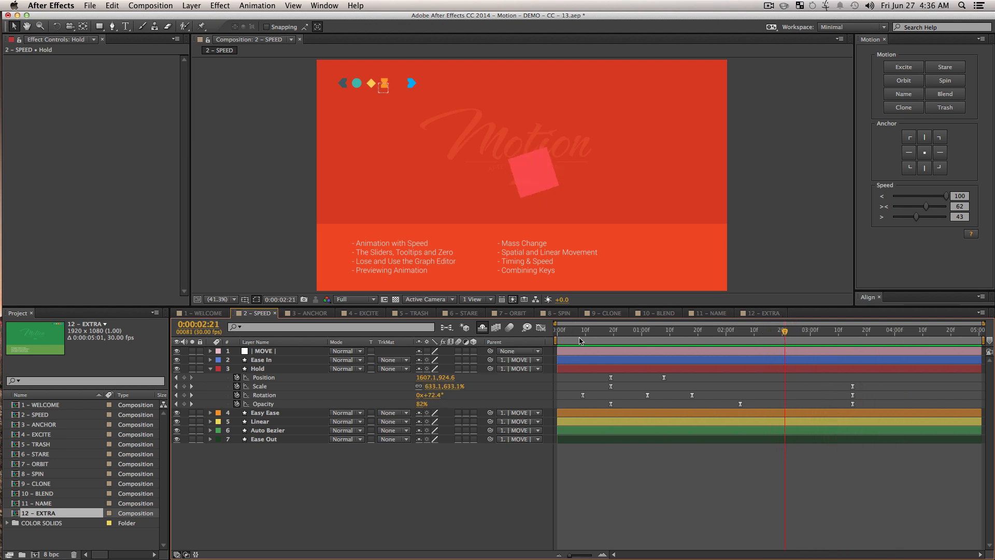
left_click_drag(438, 386, 196, 402)
- Set >< Speed to 100 for all of Hold's keyframes and preview the animation from 0:00:00:04
left_click_drag(901, 487, 548, 350)
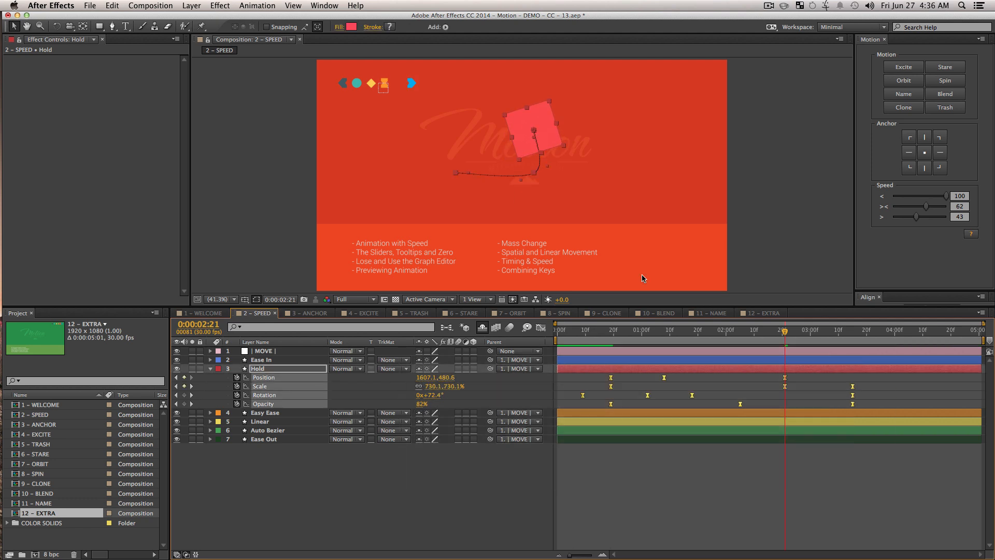
left_click_drag(925, 207, 947, 207)
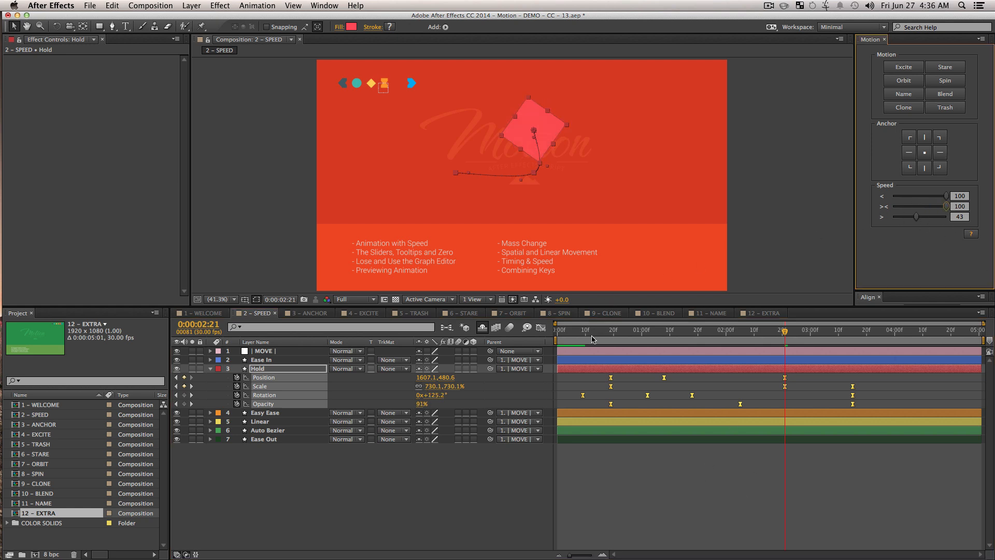
left_click(569, 337)
left_click(609, 508)
key("space")
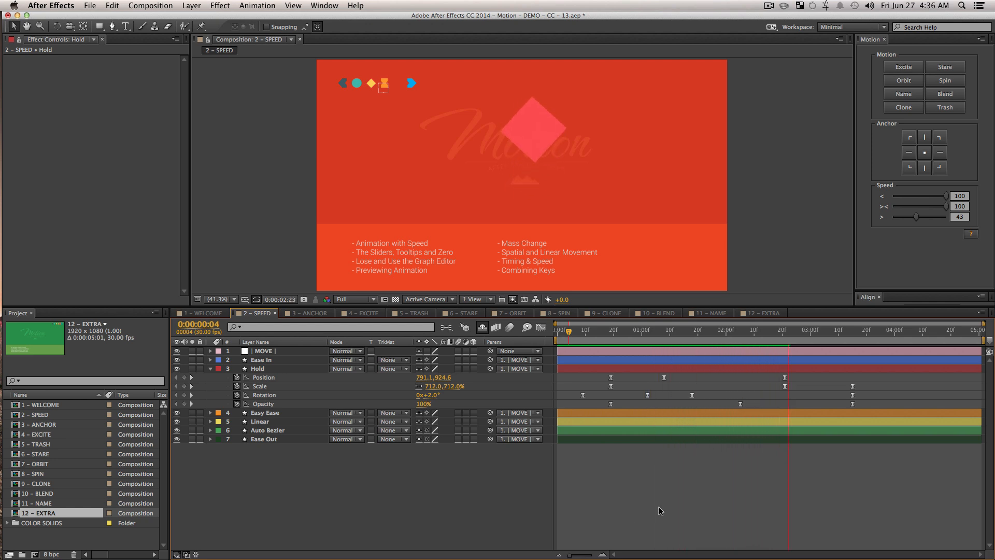
- Set >< and < Speed to 0 for all of Hold's keyframes and preview the motion with the graph editor shown
left_click_drag(888, 470, 578, 374)
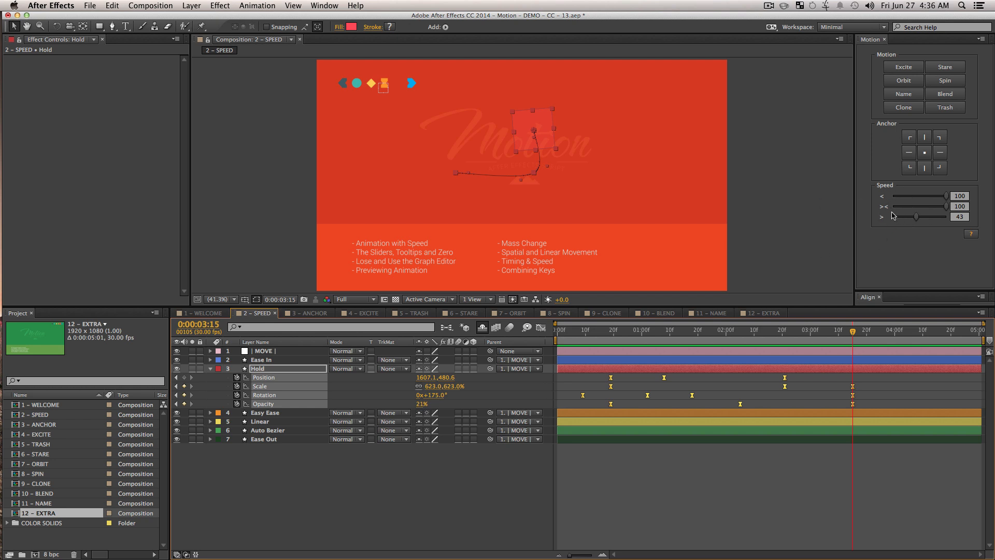
left_click_drag(906, 207, 892, 197)
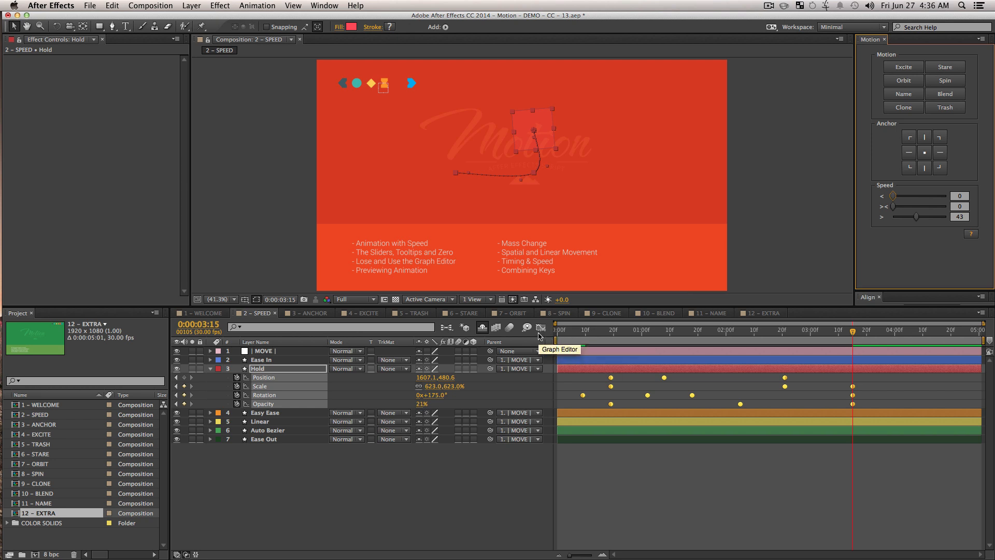
left_click(540, 328)
left_click_drag(559, 338, 570, 338)
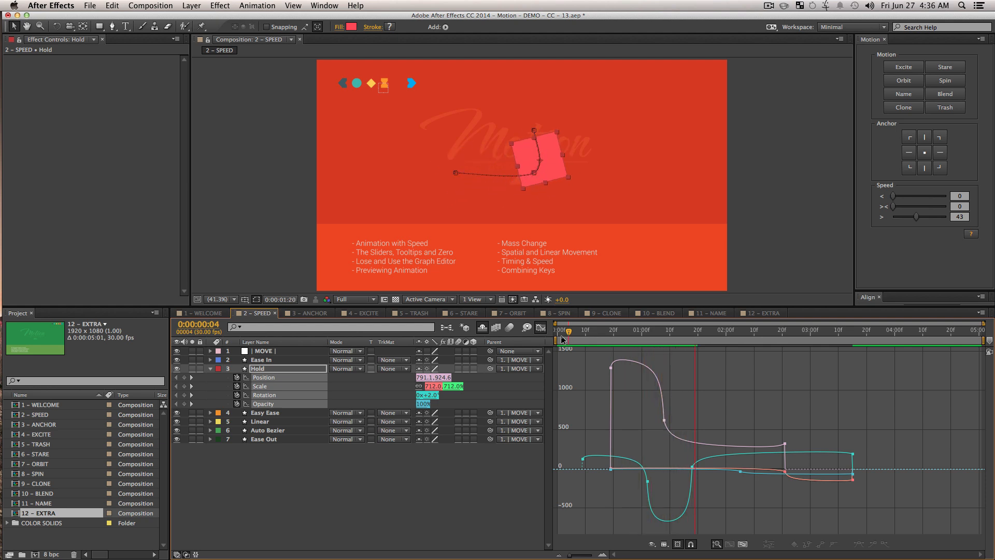
key("space")
- Return to the layer view, set > Speed to 0 for all of Hold's keyframes, and preview from 0:00:00:07
left_click(540, 328)
left_click(884, 469)
left_click_drag(768, 414, 525, 351)
left_click_drag(906, 216, 814, 221)
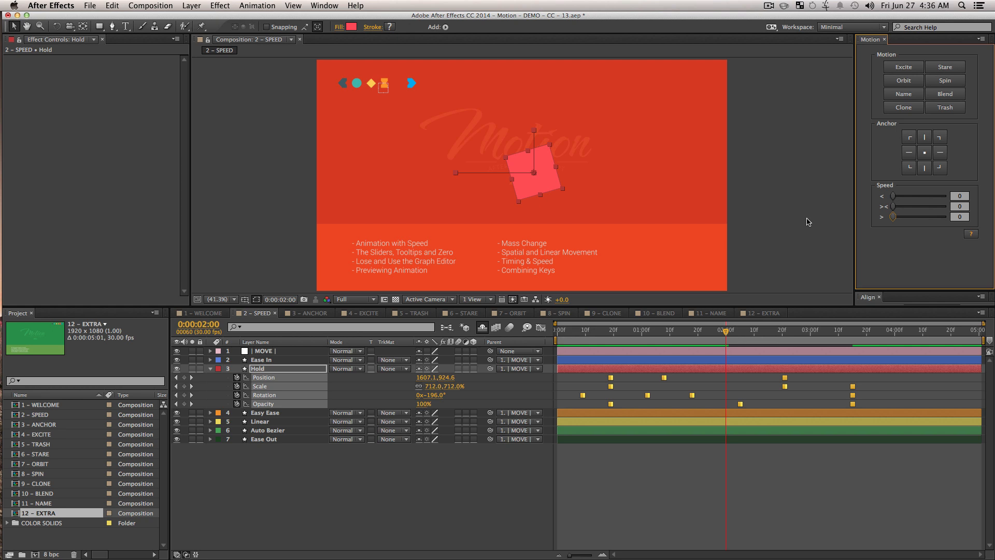
left_click(577, 330)
key("space")
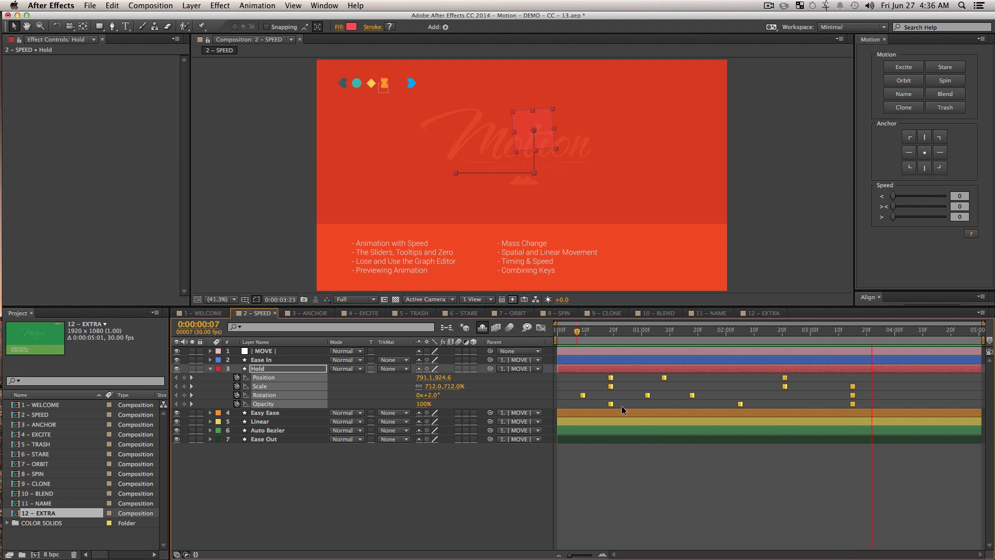
key("space")
- Check the temporal interpolation options of Hold's selected keyframes in the Keyframe Interpolation dialog and close it
left_click(874, 464)
left_click_drag(821, 440, 550, 348)
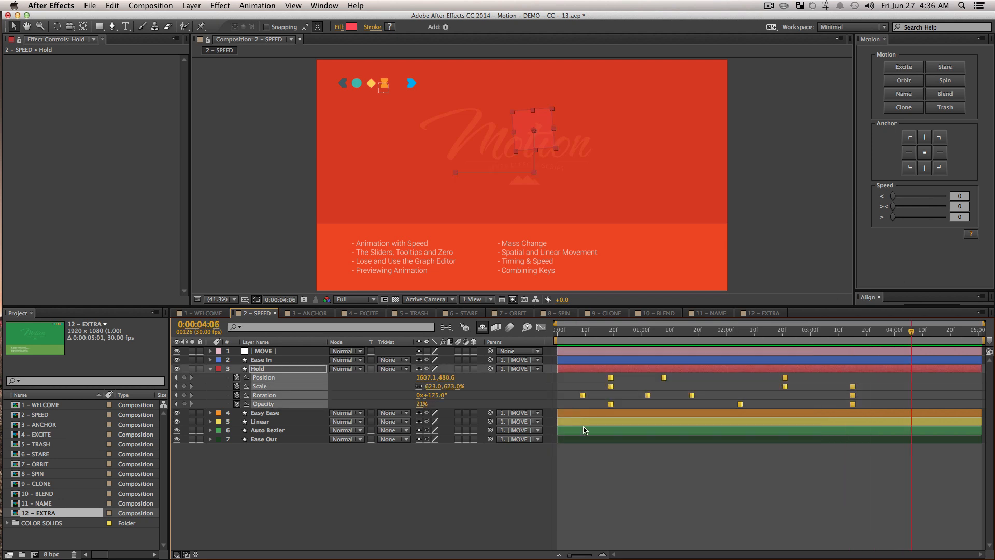
right_click(610, 389)
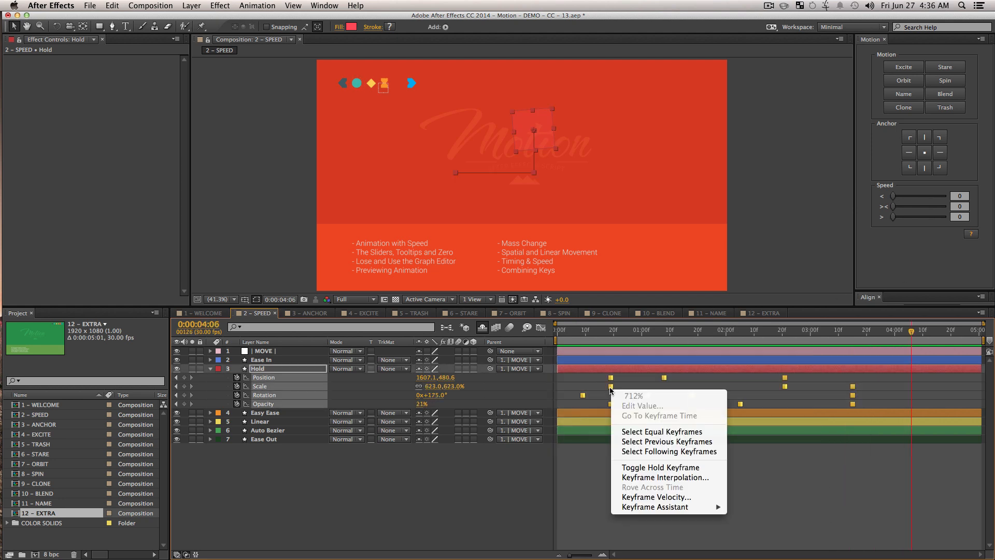
left_click(685, 477)
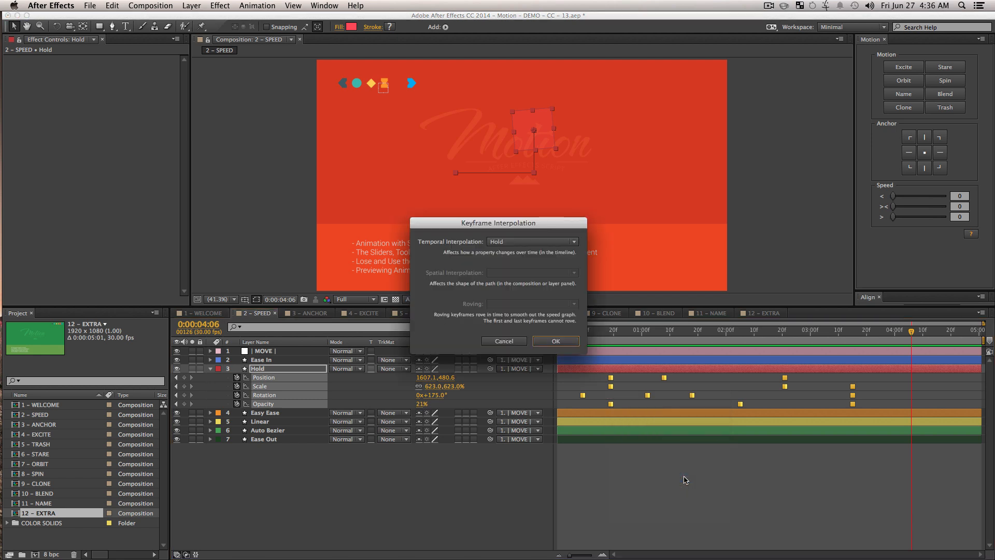
left_click(496, 242)
left_click(503, 307)
left_click(550, 346)
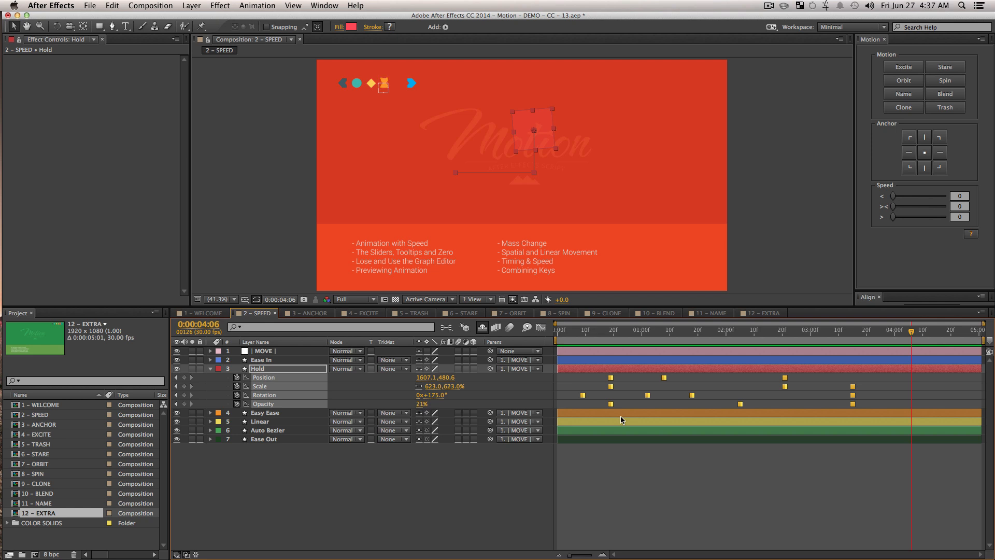
- Set >< Speed to 61 and < Speed to 51 for all of Hold's keyframes, and select the Ease In layer
left_click_drag(870, 459, 559, 357)
mouse_move(910, 206)
left_mouse_down()
mouse_move(927, 213)
mouse_move(920, 199)
left_mouse_up()
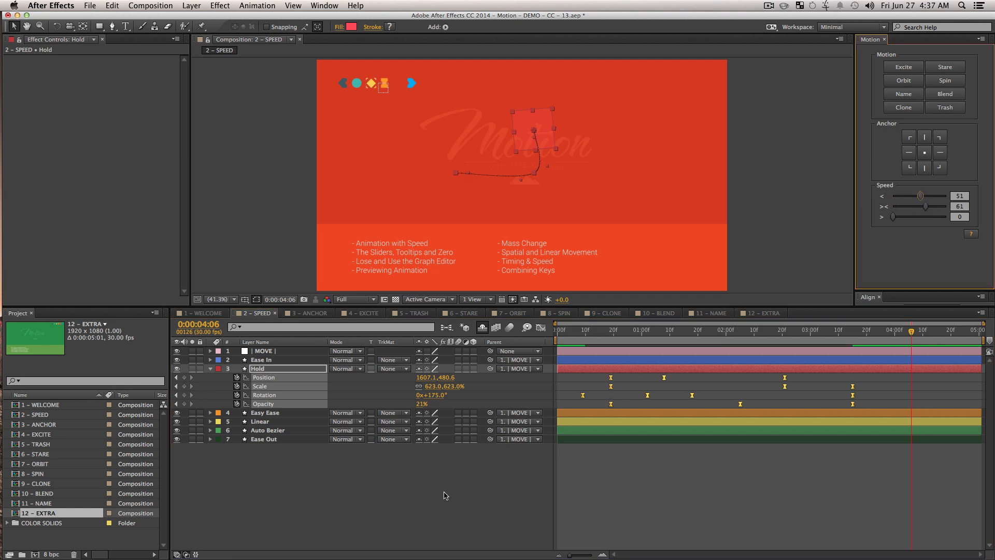
left_click_drag(911, 465, 482, 381)
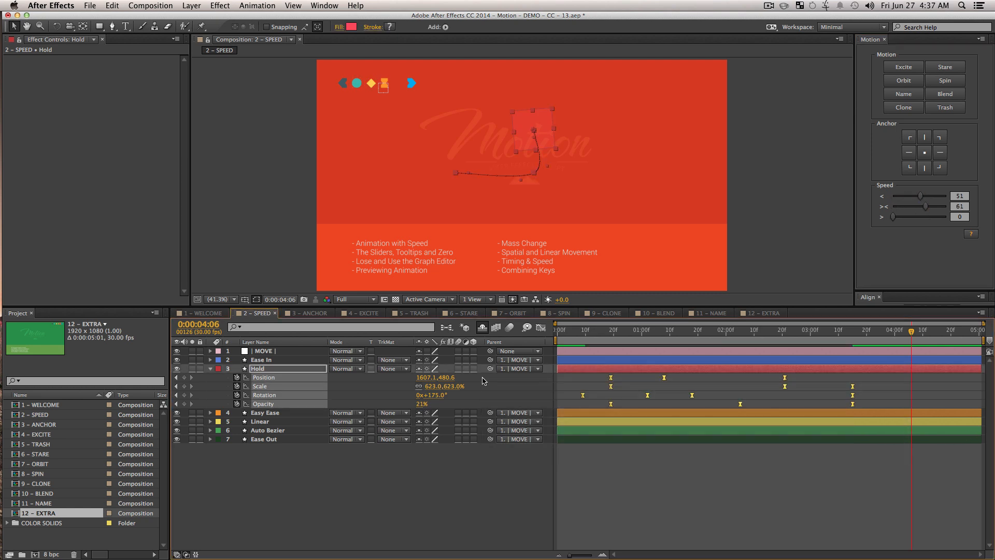
left_click(293, 361)
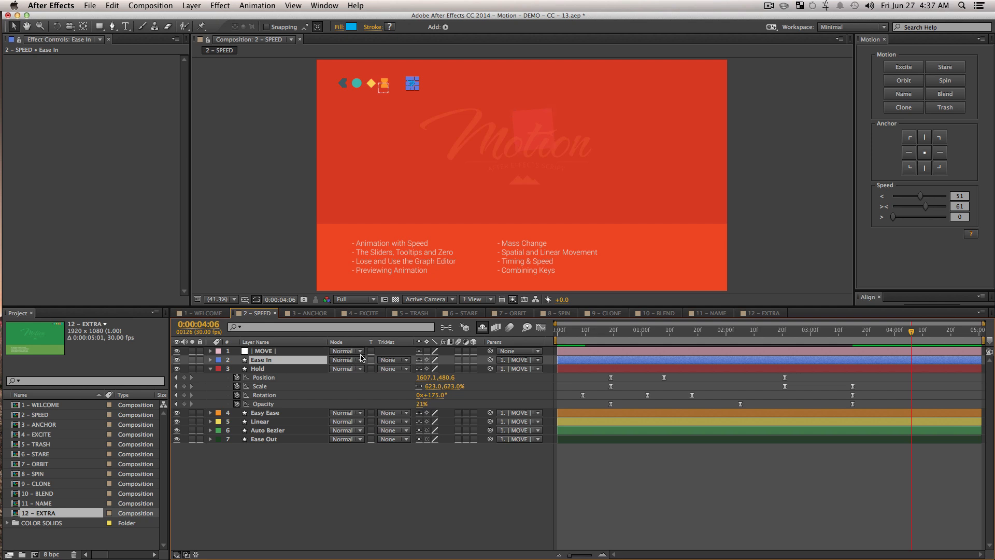
- Paste Hold's keyframes onto the Ease In layer at 0:00:04:06 and reveal its animated properties
left_click_drag(415, 85, 368, 191)
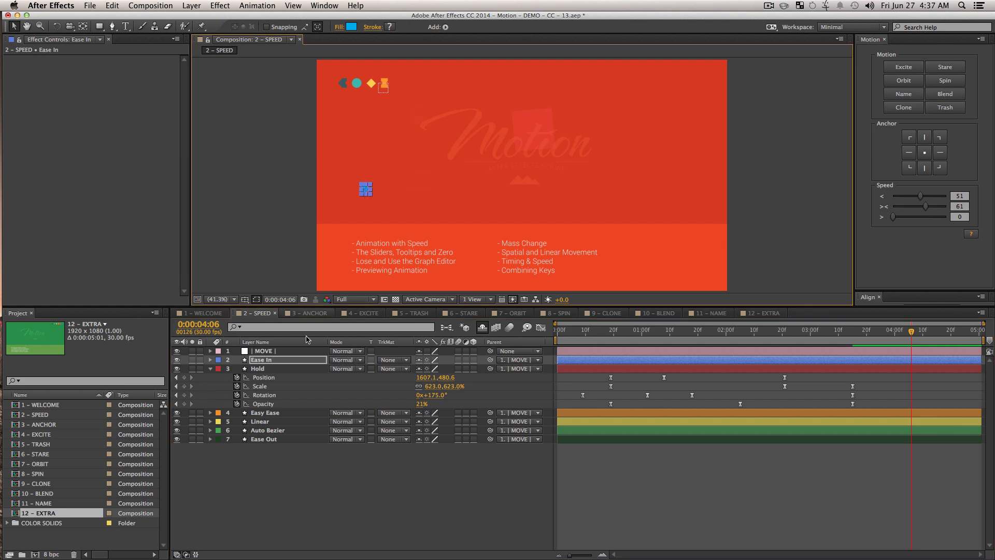
left_click(270, 364)
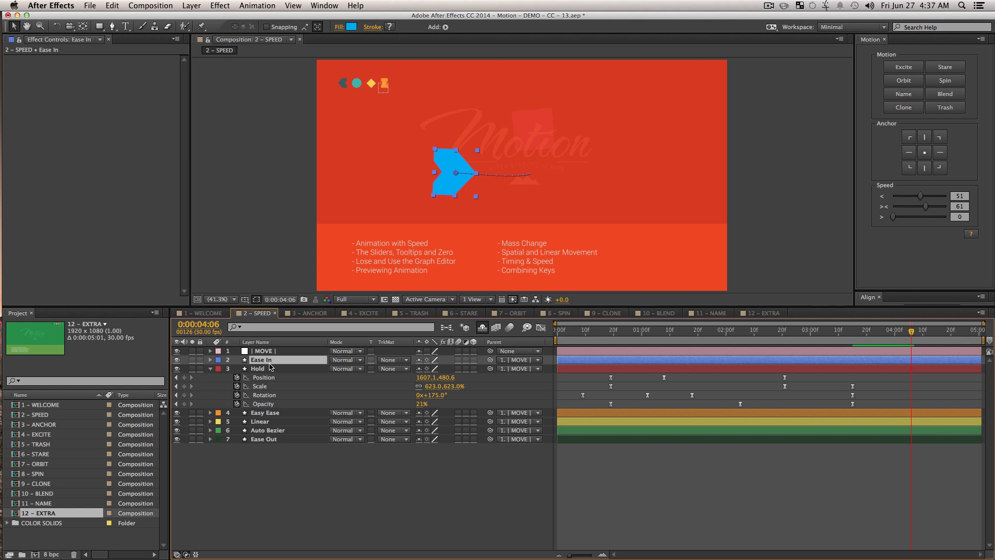
key("u")
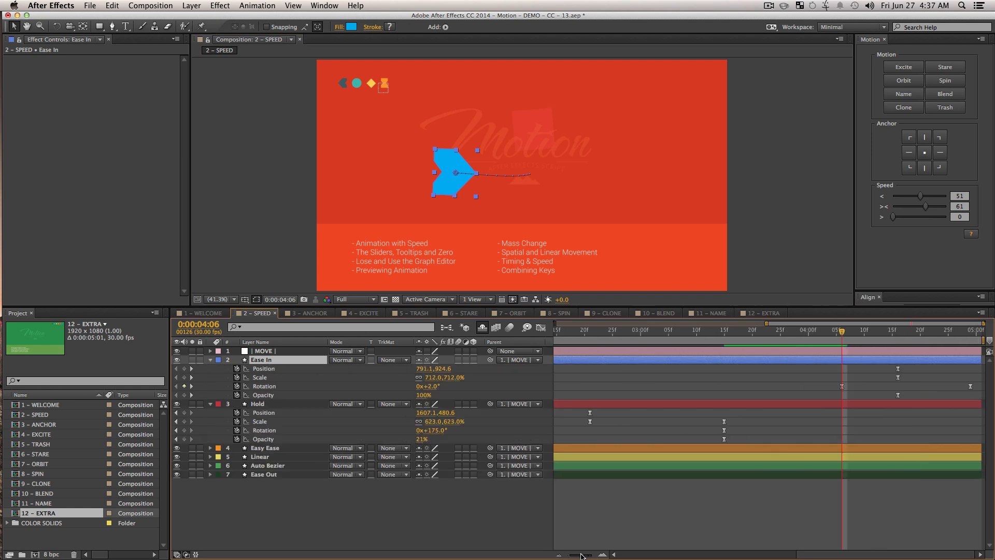
- Extend the 2 – SPEED composition's duration by setting its seconds to 10
left_click(473, 519)
key("super+k")
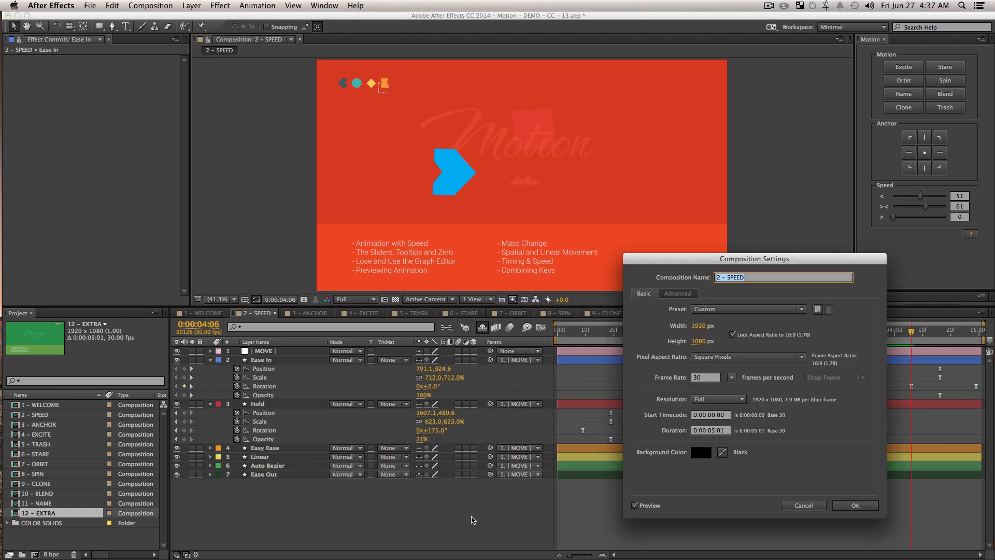
left_click(715, 430)
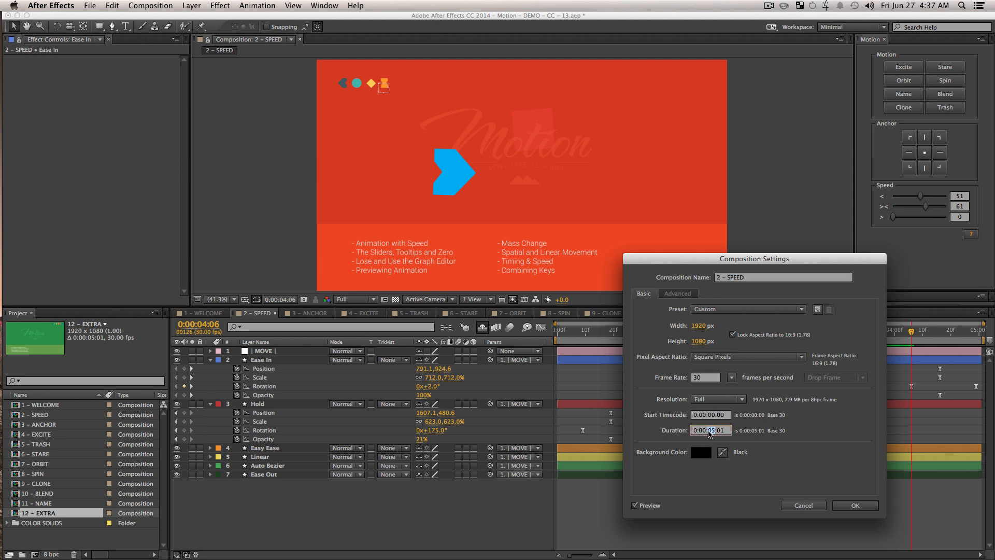
type("10")
key("Return")
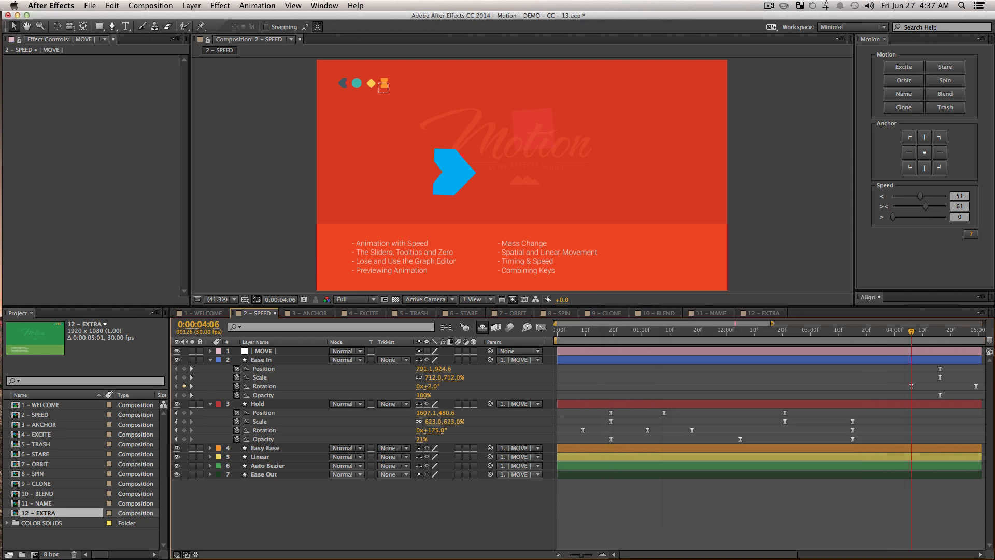
left_click_drag(582, 555, 535, 557)
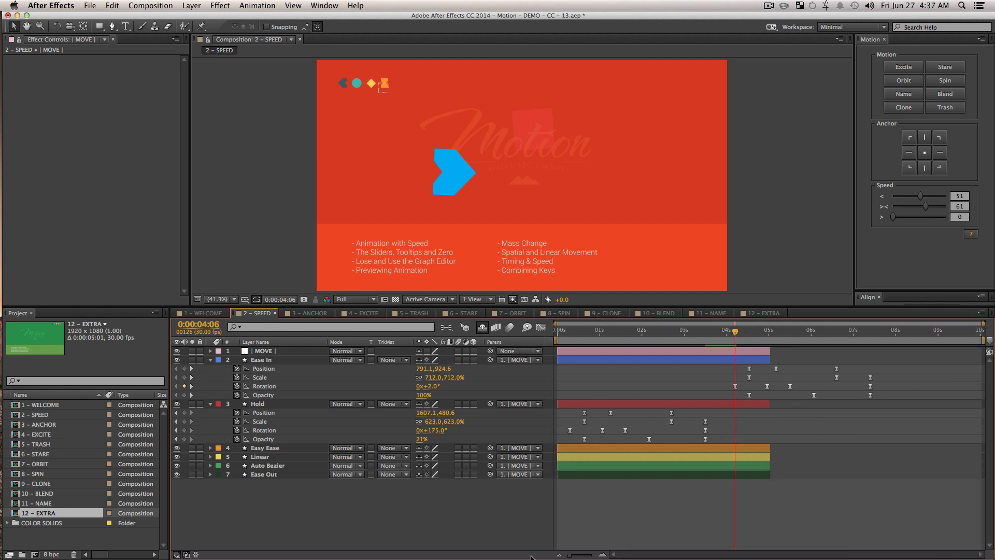
- Shift all of Ease In's keyframes earlier together so that the first one falls just before 1 second
left_click_drag(908, 470, 694, 362)
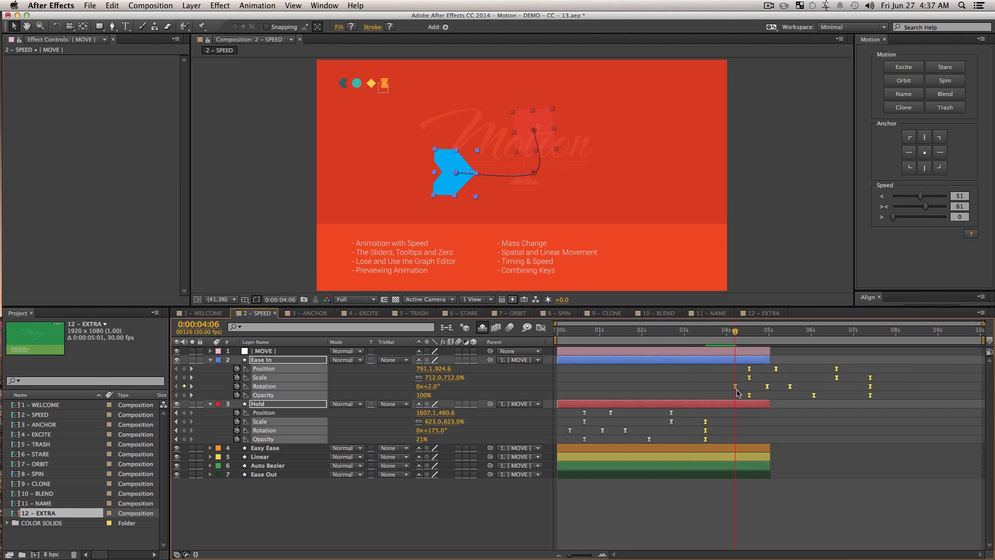
left_click(806, 440)
left_click_drag(889, 428, 714, 354)
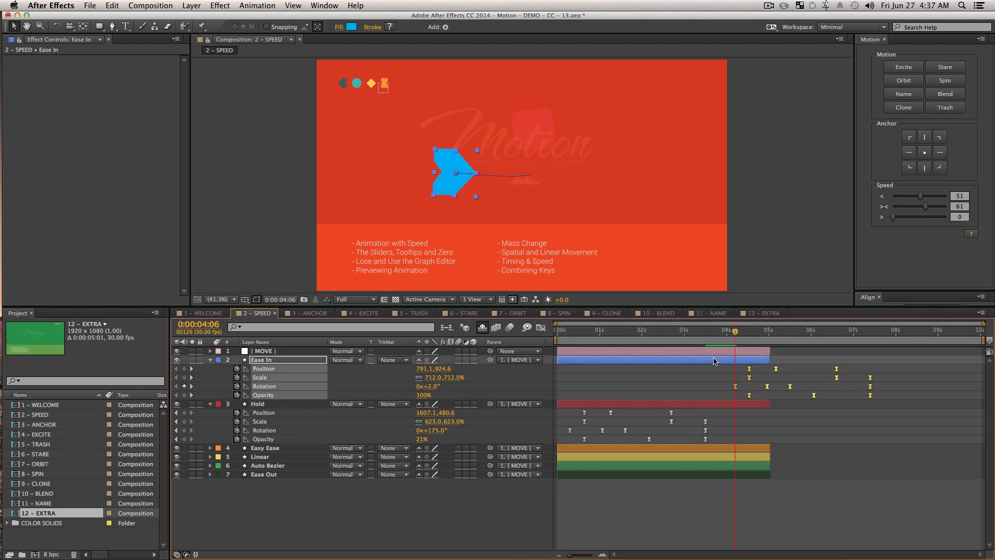
left_click_drag(736, 390, 597, 389)
left_click(740, 479)
- Set >< Speed to 54 and < Speed to 100 for all keyframes of Ease In and Hold, and preview from 0:00:00:08
left_click_drag(804, 499, 513, 358)
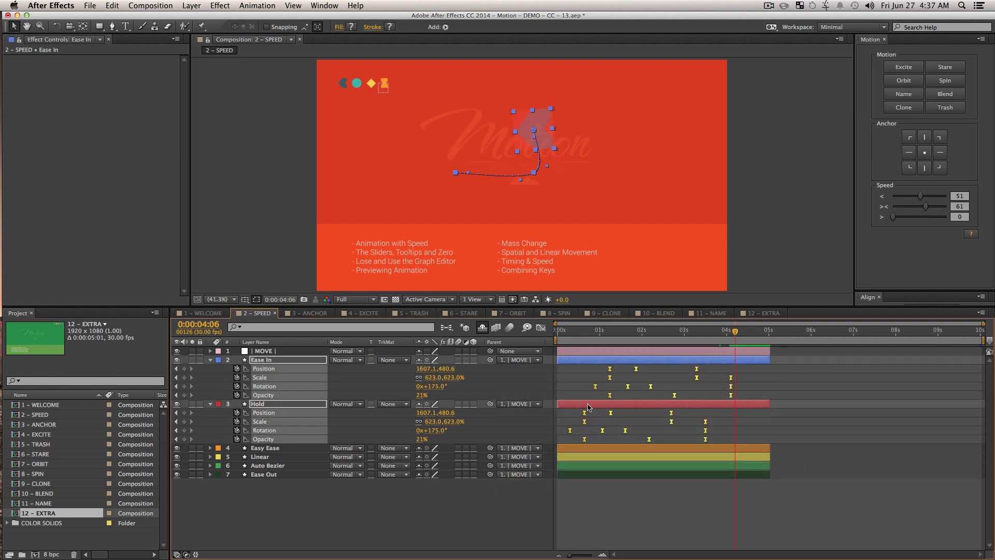
left_click_drag(919, 210, 964, 203)
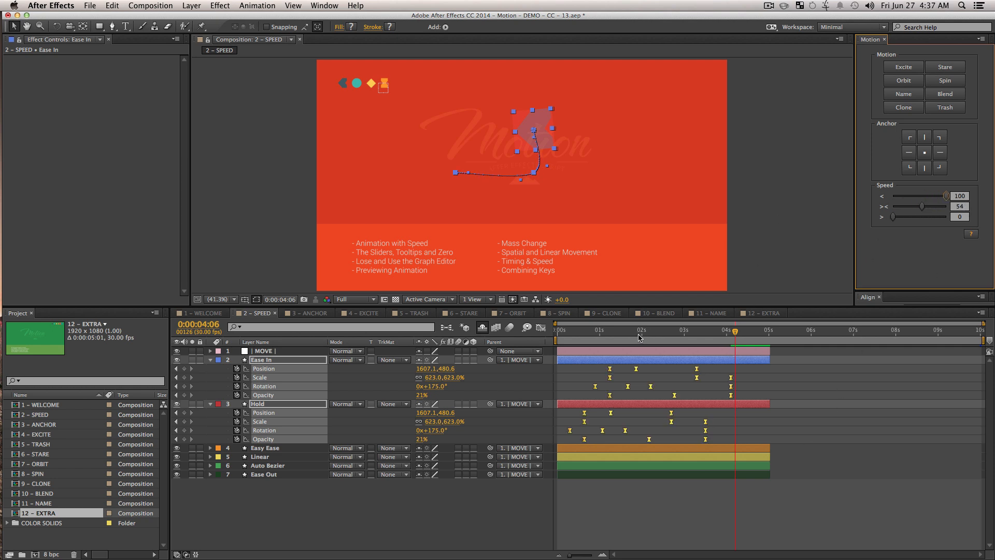
key("space")
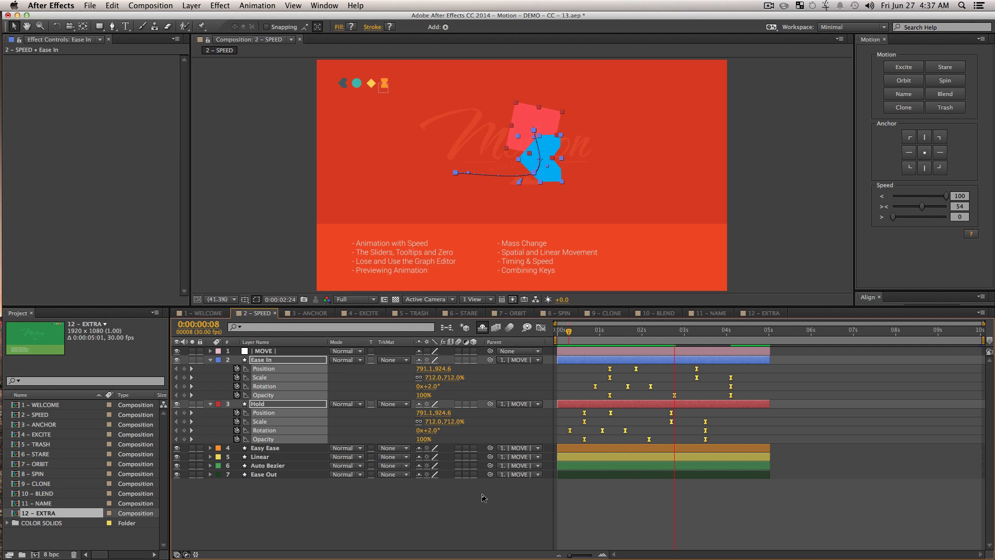
key("space")
left_click(710, 523)
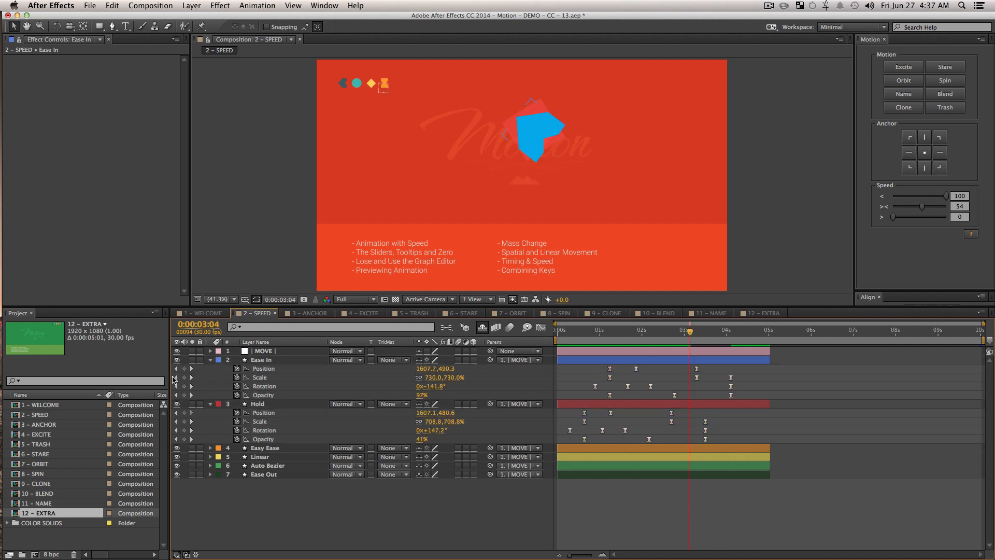
- Set >< Speed to 37 and < Speed to 15 for Ease In's Scale keyframe at 0:00:01:07
left_click(175, 377)
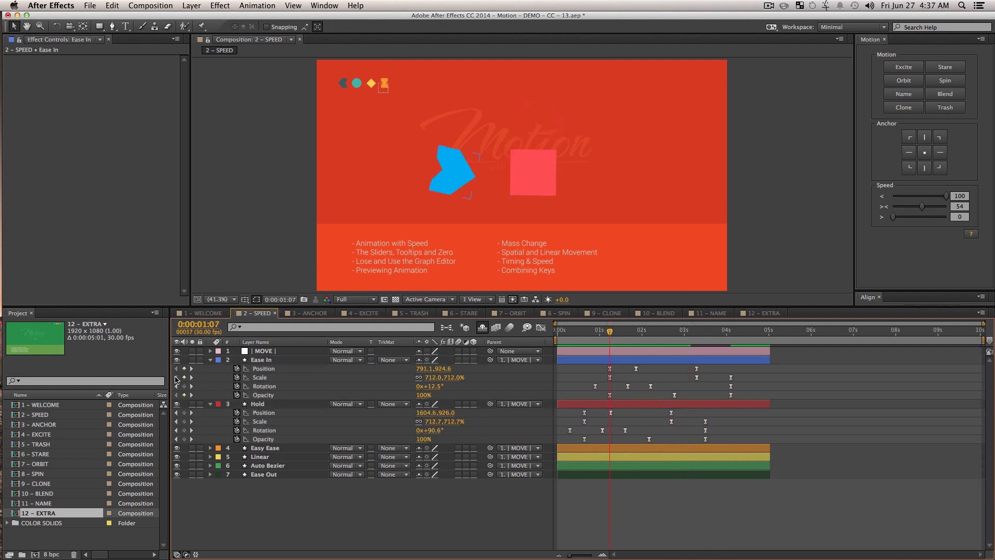
left_click(435, 182)
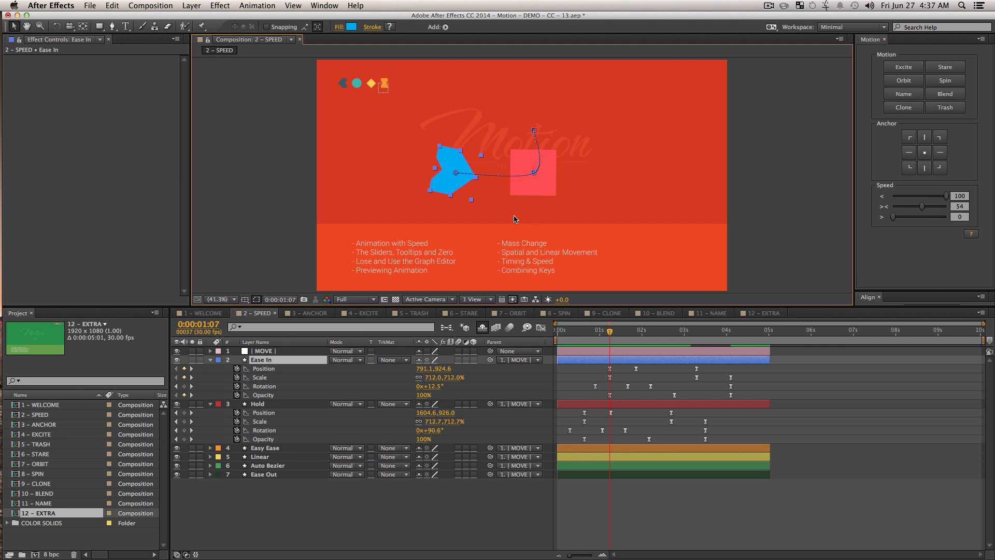
left_click_drag(932, 196, 915, 209)
left_click(610, 377)
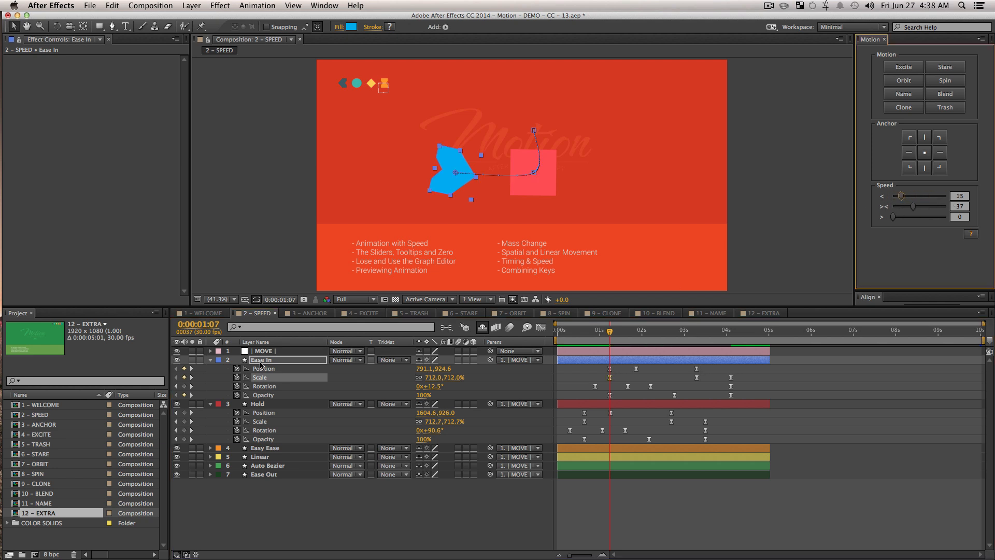
- Adjust the speed of Ease In's second Position keyframe with < at 42, >< at 100 and > at 76, viewing frame 0:00:01:15
left_click(298, 370)
left_click(637, 368)
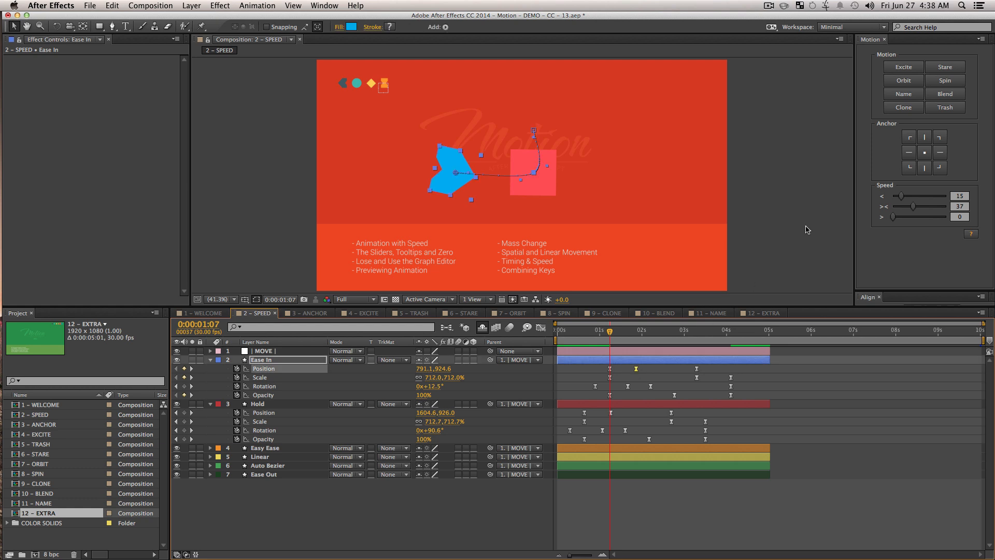
left_click(620, 329)
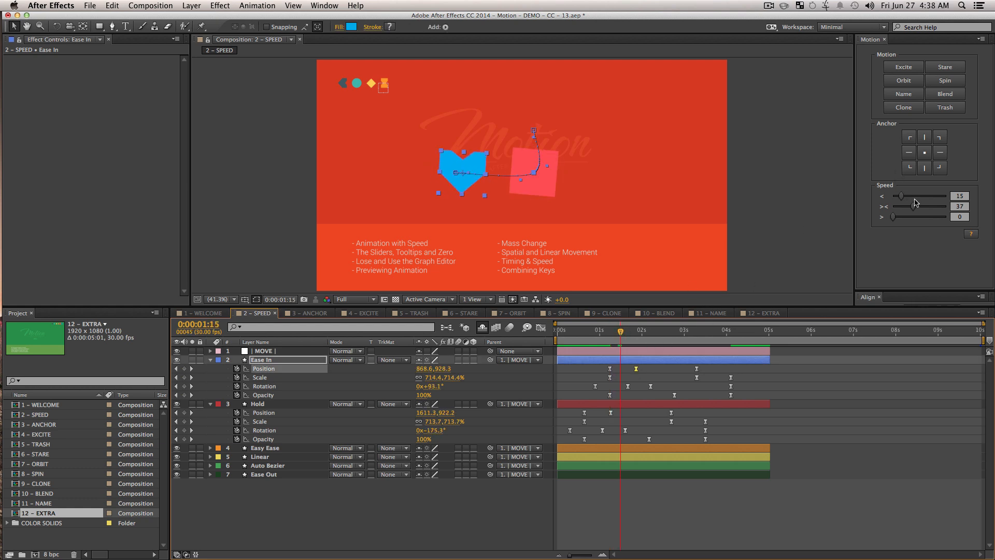
left_click_drag(914, 197, 935, 229)
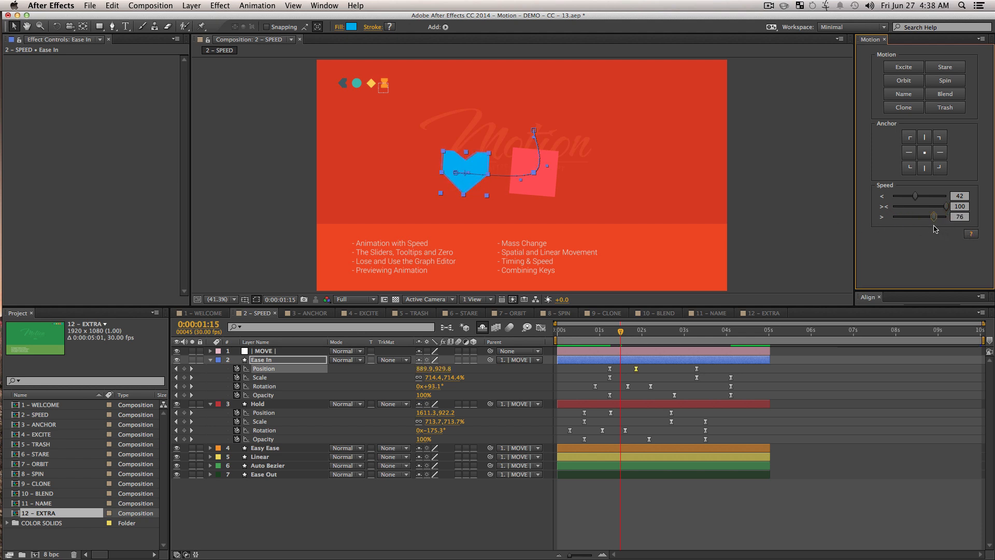
left_click(653, 369)
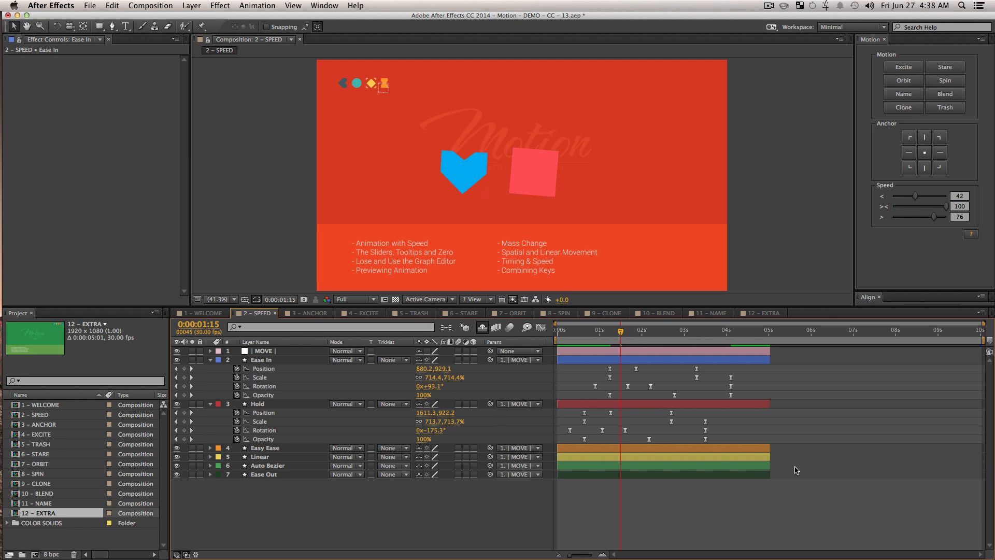
- Set >< Speed to 58 for all keyframes of Ease In and Hold, and preview from 0:00:00:05
left_click_drag(800, 524, 535, 347)
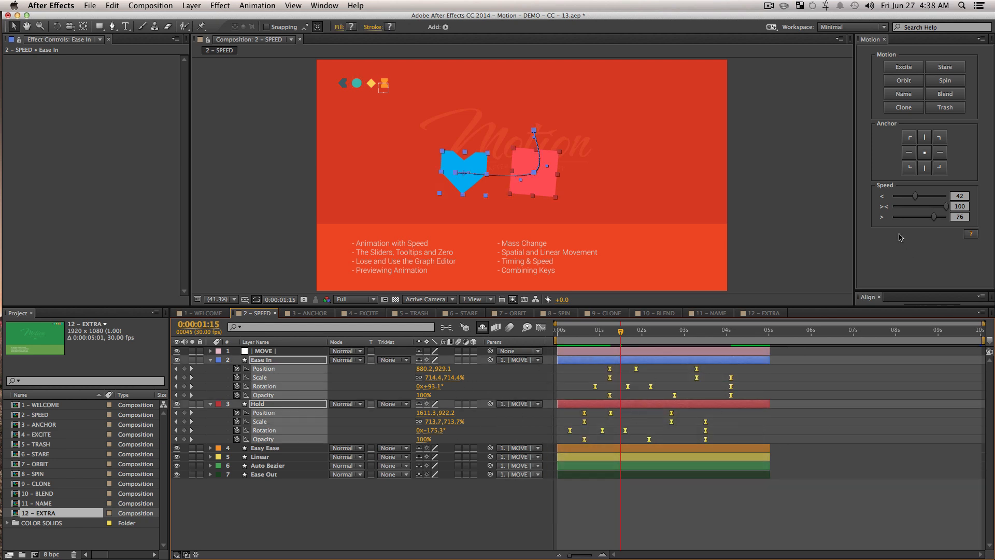
left_click_drag(904, 208, 924, 213)
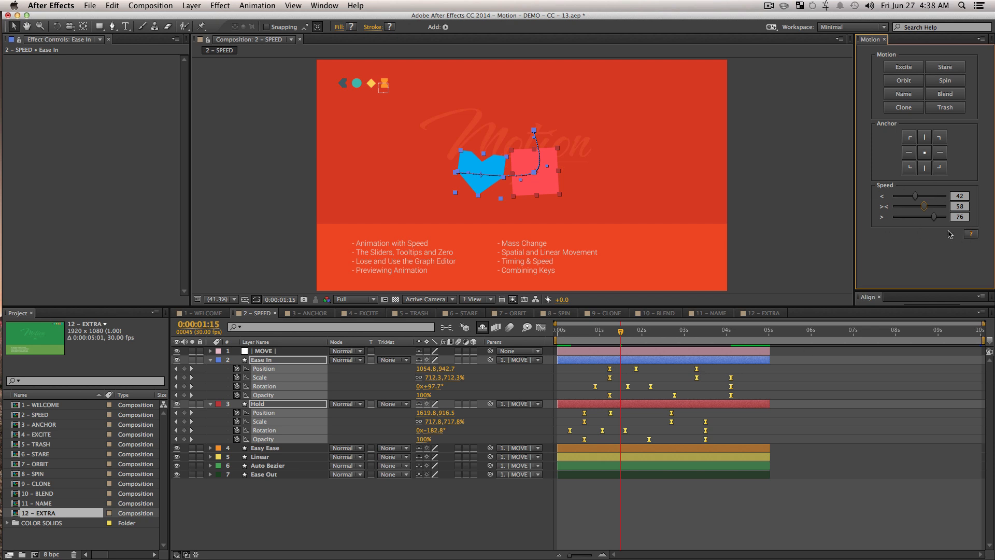
left_click_drag(611, 340, 565, 339)
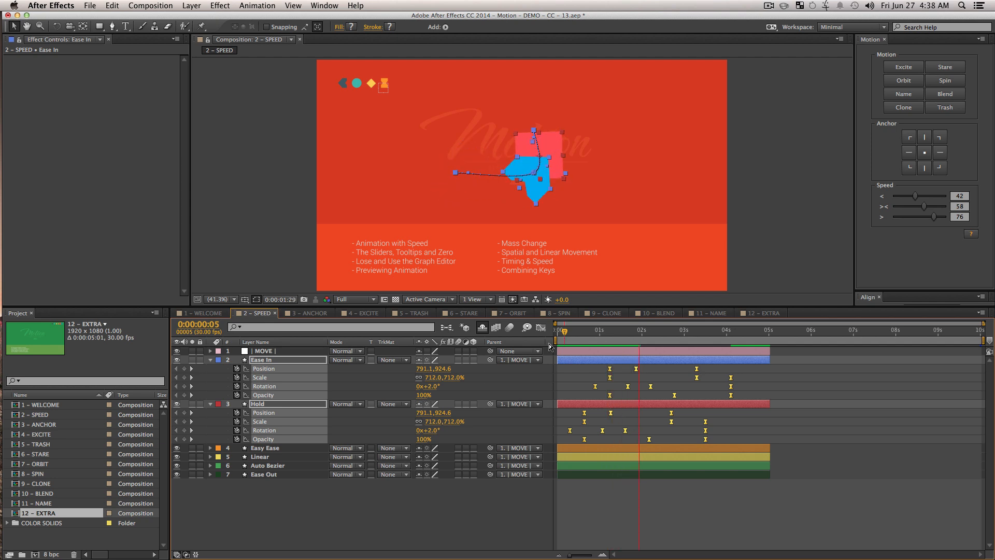
- Show the graph editor, set < Speed to 83 for all keyframes of both layers, and return to the layer view
left_click(540, 328)
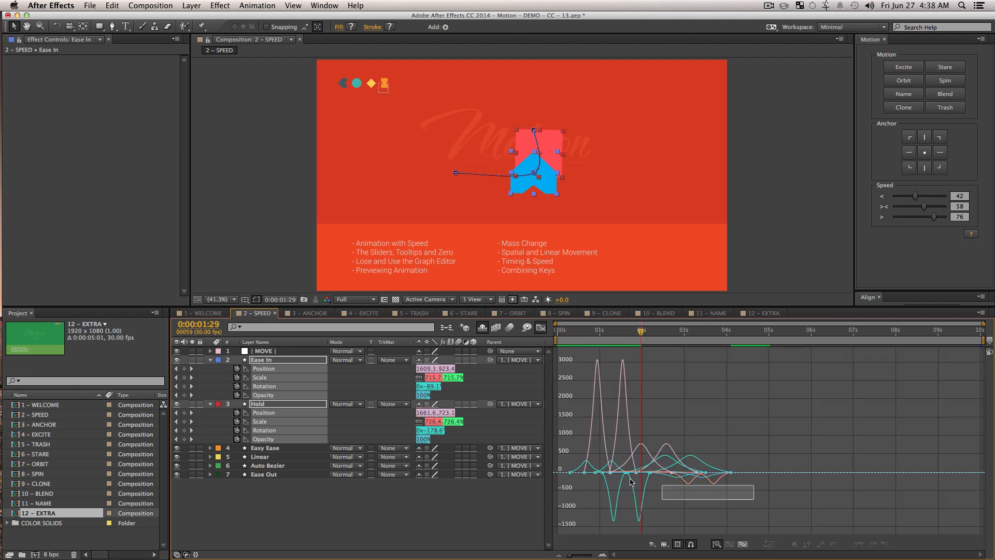
key("super+a")
left_click_drag(926, 196, 937, 196)
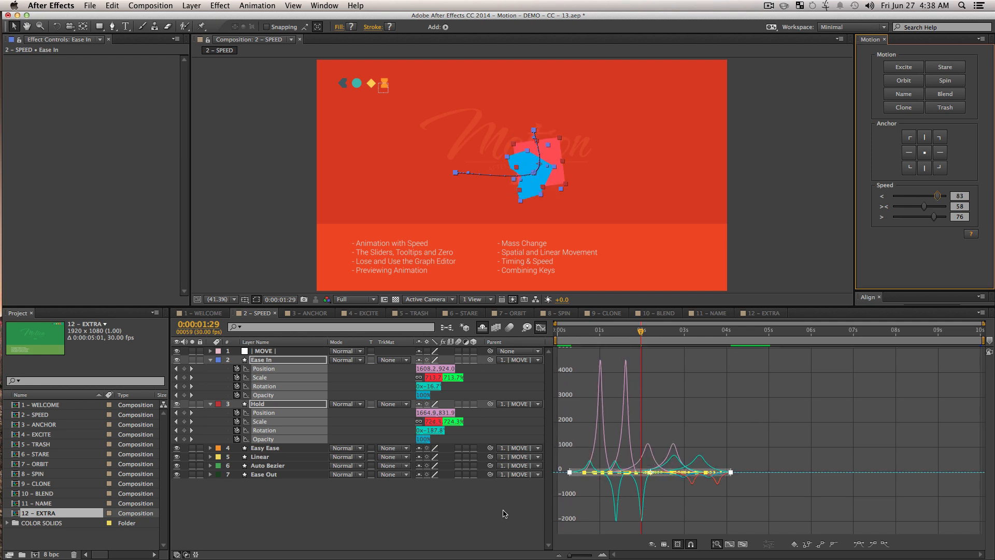
left_click(503, 511)
left_click(540, 328)
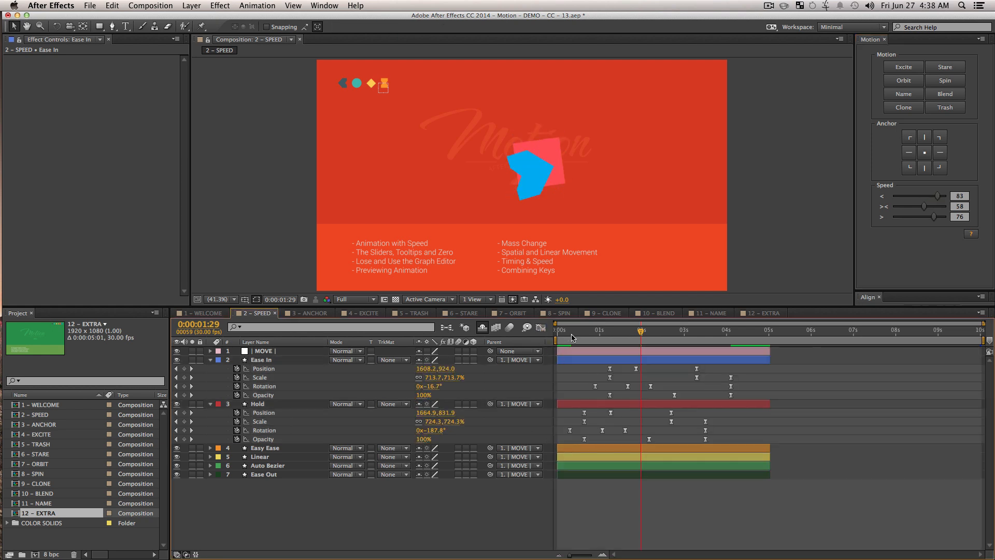
- Preview the eased motion of both layers from 0:00:00:10
left_click(572, 337)
key("space")
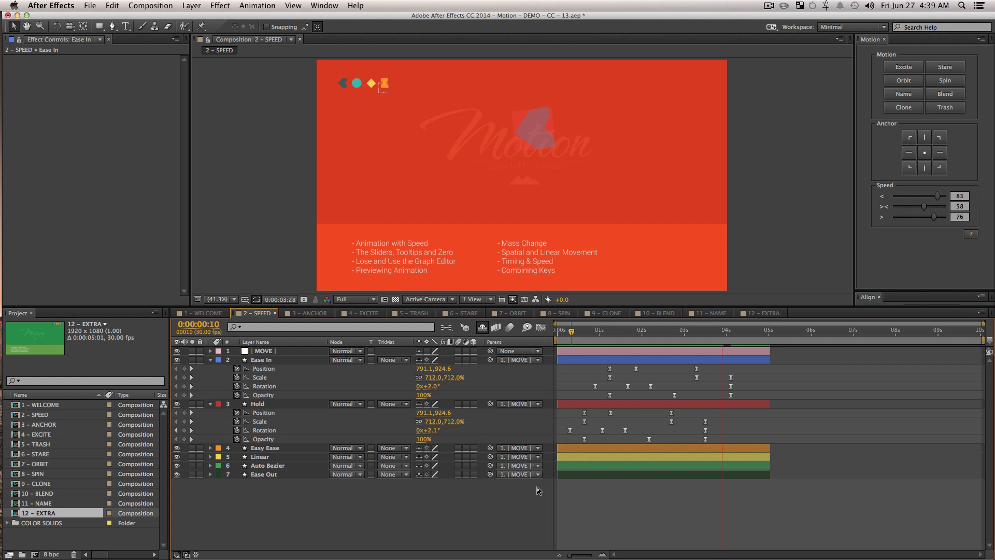
key("space")
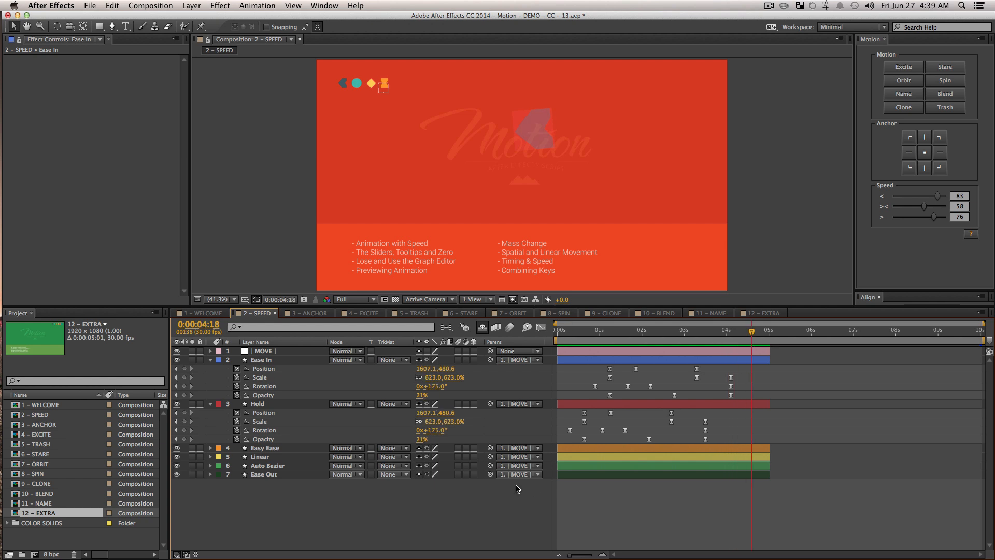
- Switch to the 3 – ANCHOR composition and expand the Align panel, leaving no layer selected
left_click(314, 316)
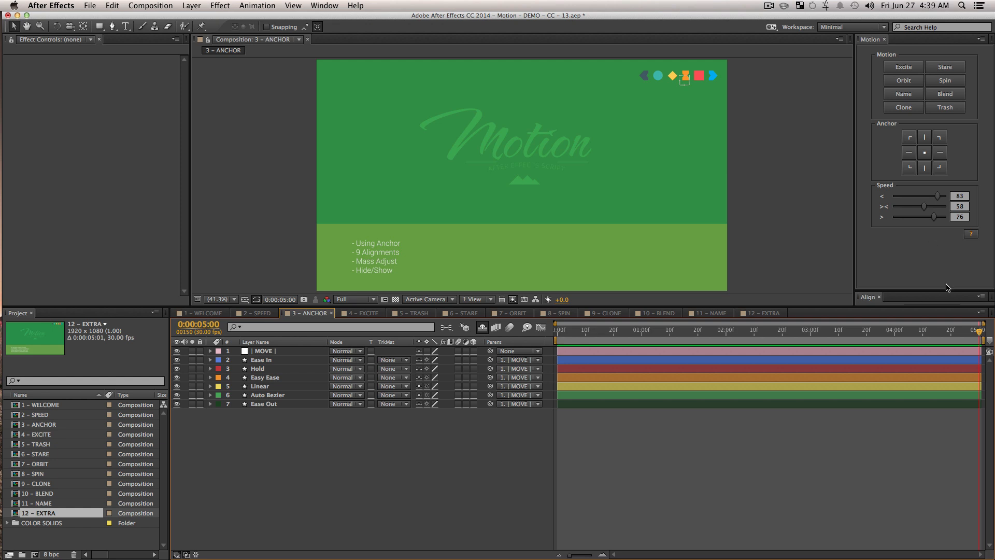
left_click_drag(943, 290, 944, 243)
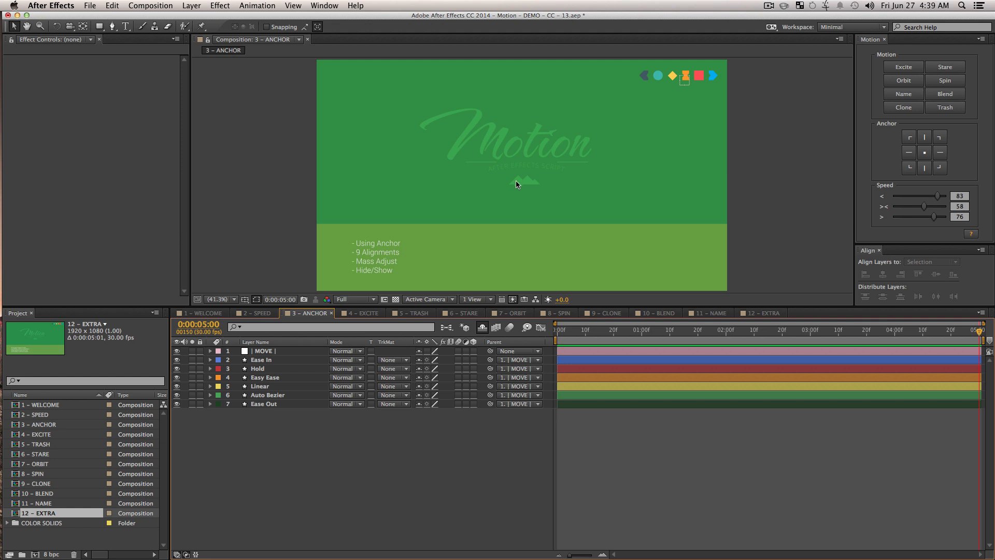
left_click(683, 82)
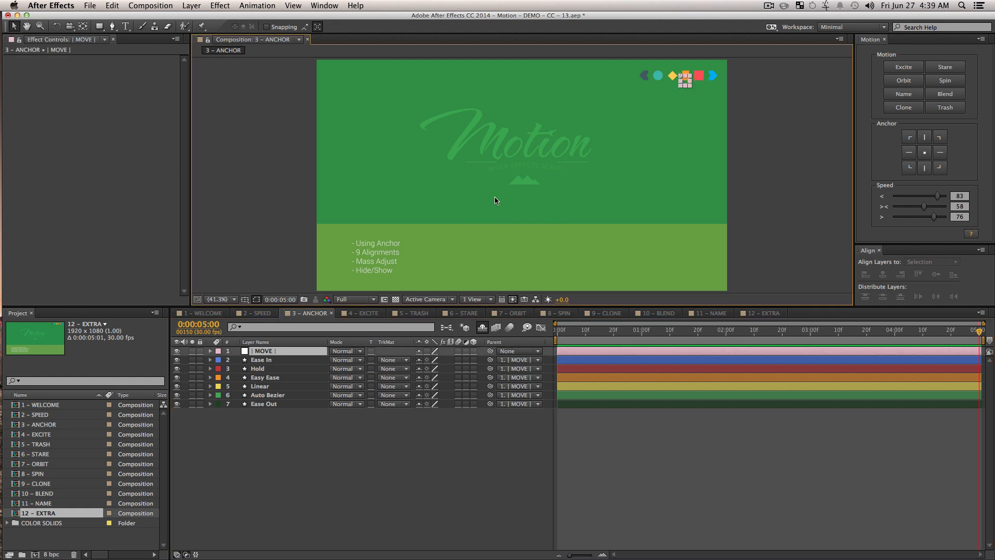
left_click(428, 147)
- Draw two red rectangles on one new shape layer, one beside each end of the logo, then collapse and deselect the layer
key("q")
left_click_drag(392, 116, 462, 185)
left_click(664, 232)
left_click_drag(663, 232, 570, 147)
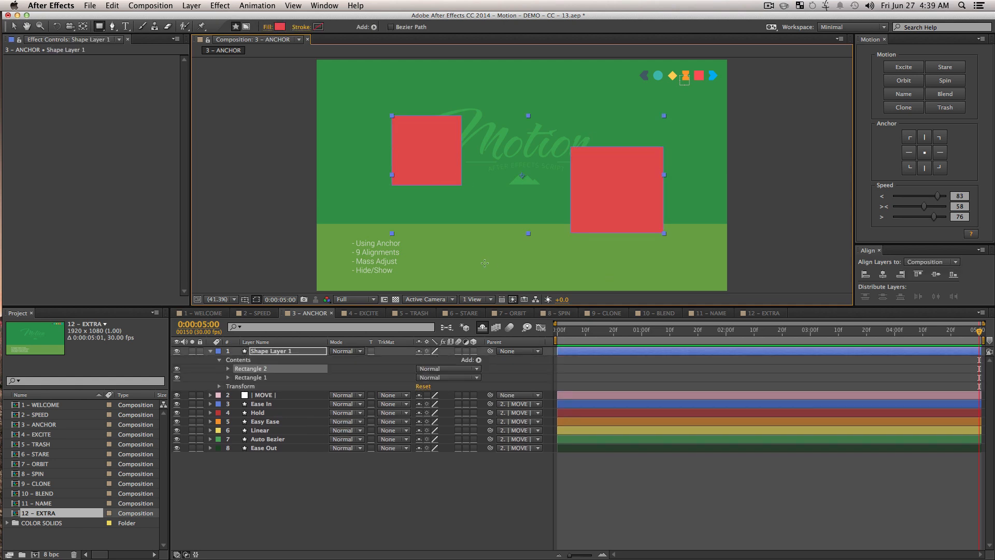
key("u")
left_click(402, 520)
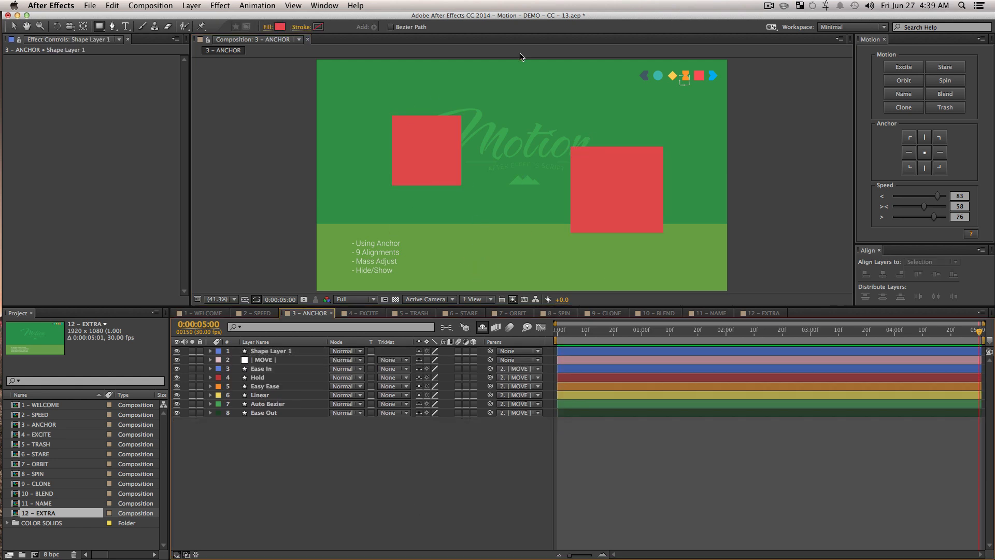
- Draw a smaller red square above the logo on its own shape layer and reveal the layer's Rotation property
left_click_drag(521, 84, 567, 132)
key("v")
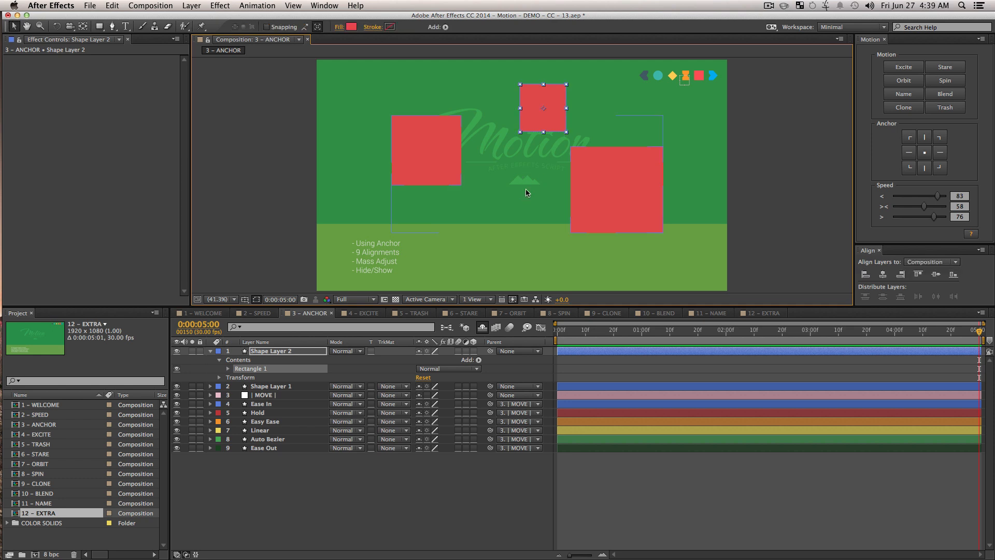
left_click(365, 352)
key("r")
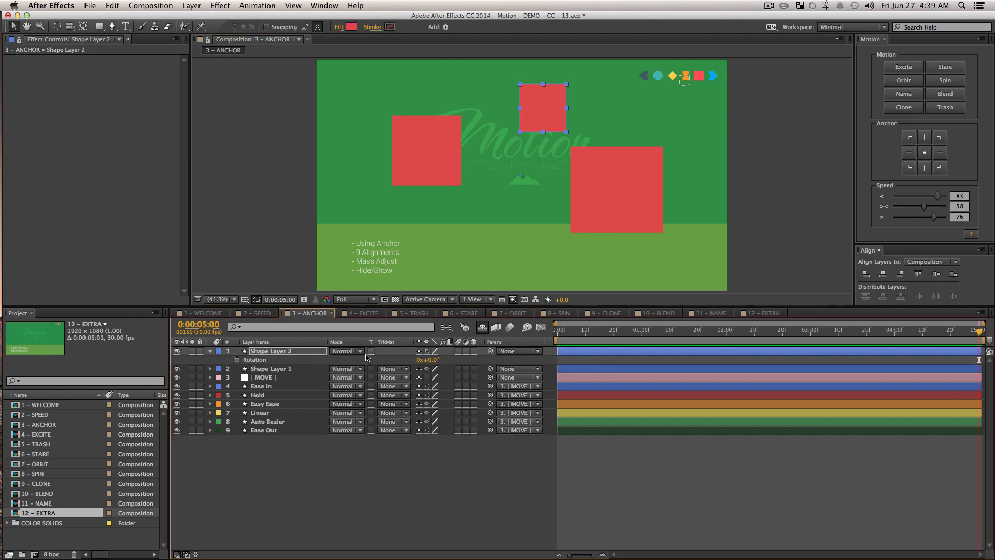
- Rotate Shape Layer 2 to 236° and set its anchor point to the centre, the top centre and the bottom-right corner in turn
left_click_drag(438, 359, 515, 321)
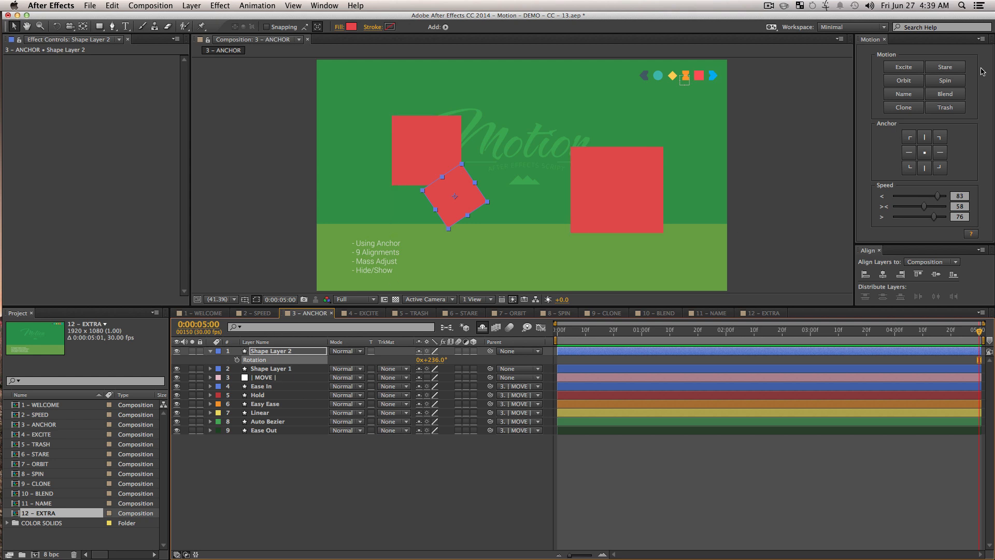
left_click(926, 156)
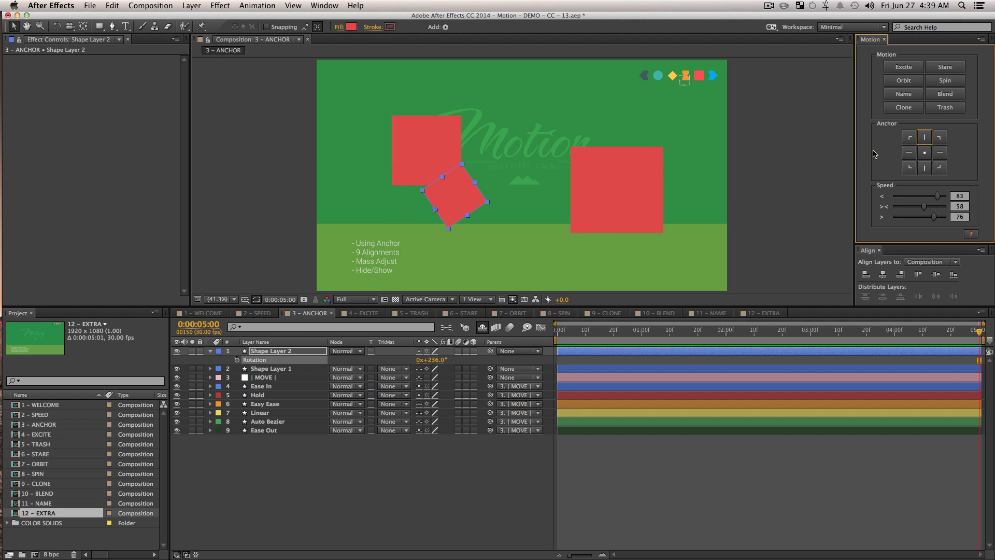
left_click(929, 138)
left_click(939, 167)
- Set the anchor points of all layers in the composition to their top-left corners and reveal every layer's Rotation property
left_click_drag(319, 465, 216, 267)
left_click(909, 137)
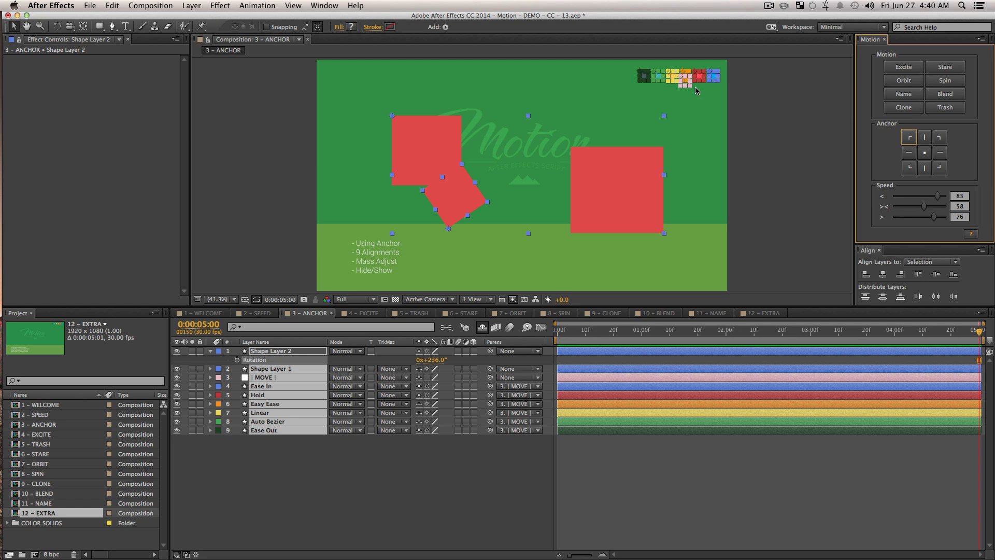
key("r")
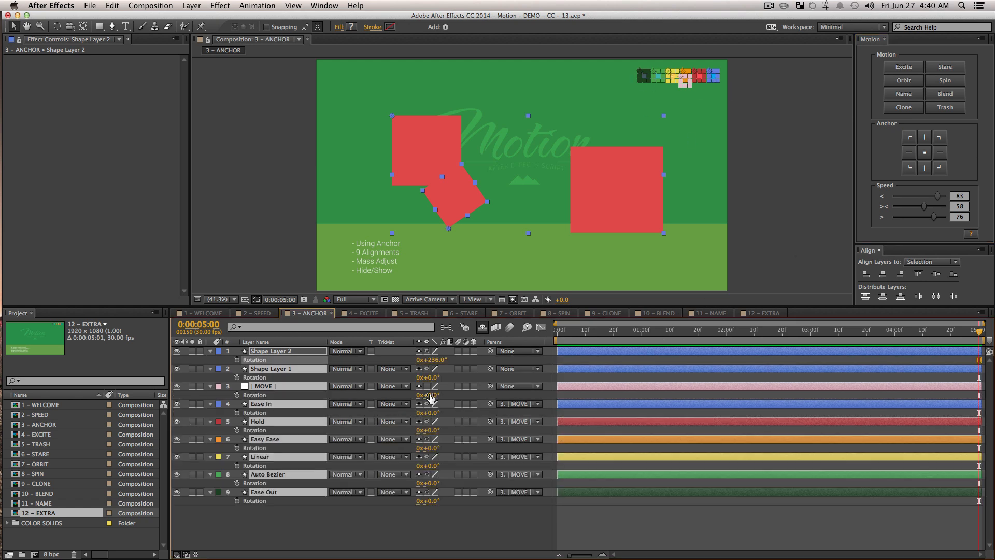
- Try rotating all layers together about their new anchor points, undo the rotation and deselect the layers
left_click_drag(438, 377, 402, 372)
key("super+z")
left_click(373, 532)
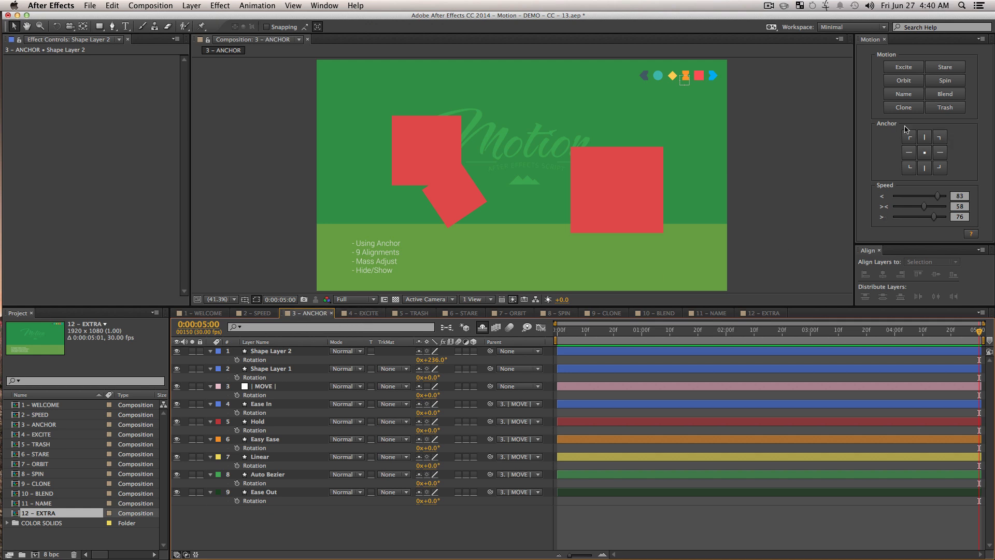
- Hide the Anchor section in the Motion script's settings, restore it and close the script's windows
left_click(971, 234)
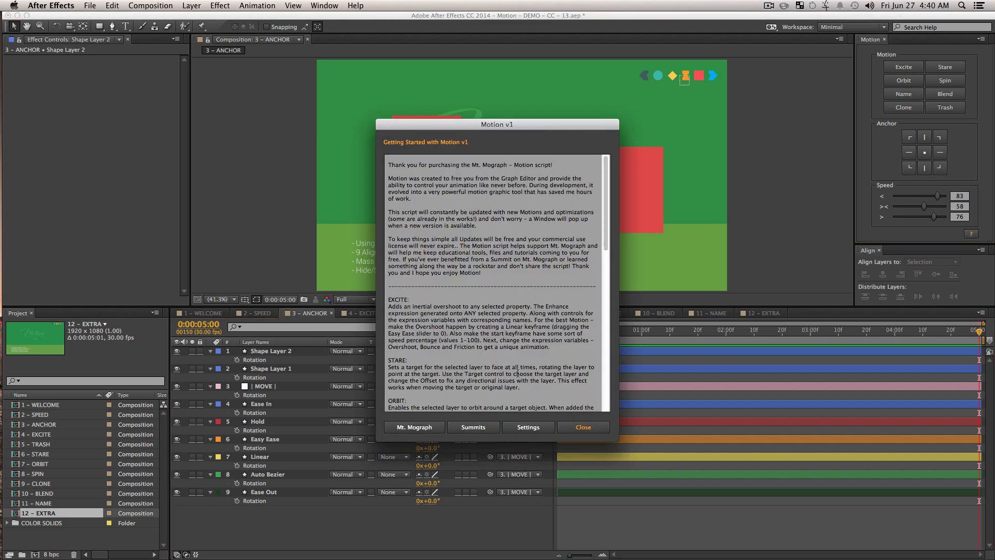
left_click_drag(536, 124, 689, 153)
left_click(690, 456)
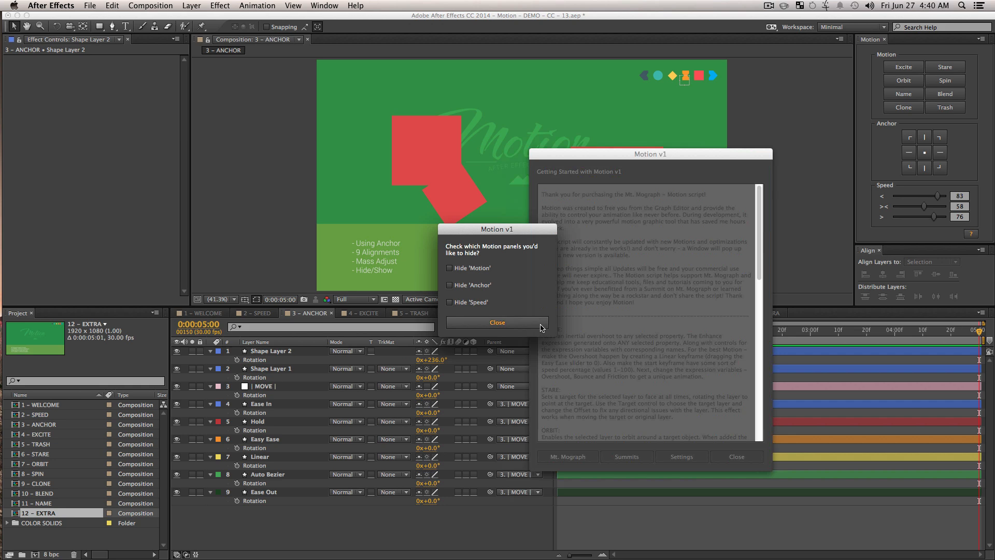
left_click(472, 286)
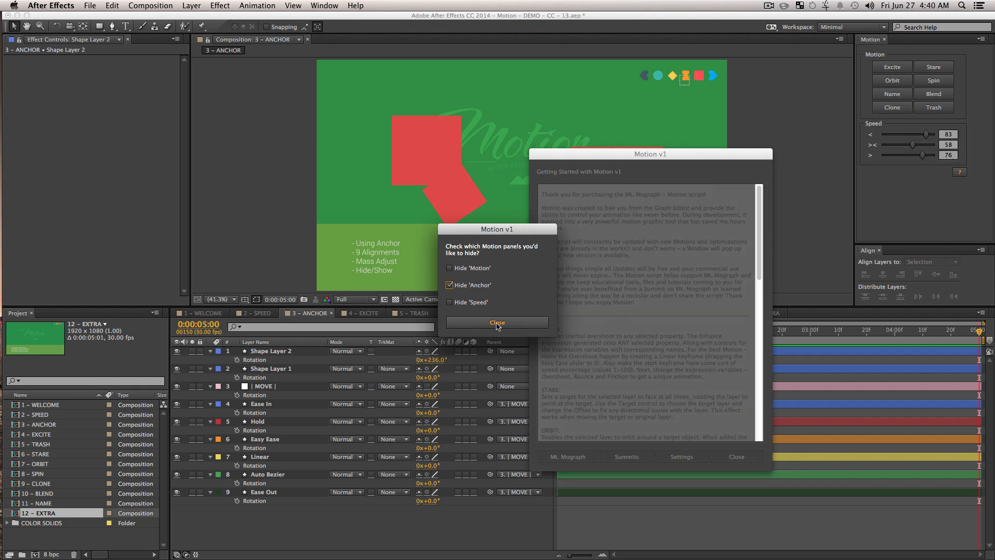
left_click(476, 287)
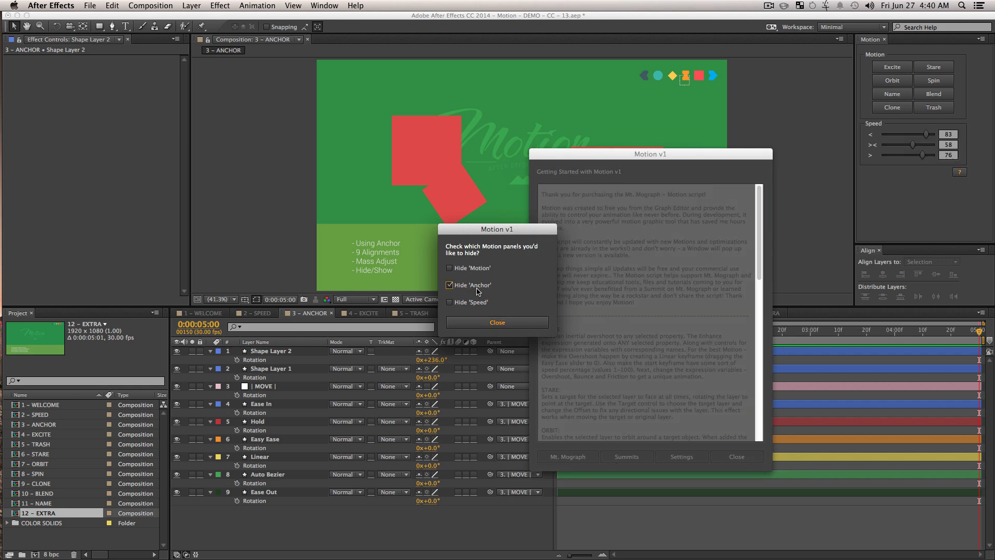
left_click(513, 324)
left_click(742, 454)
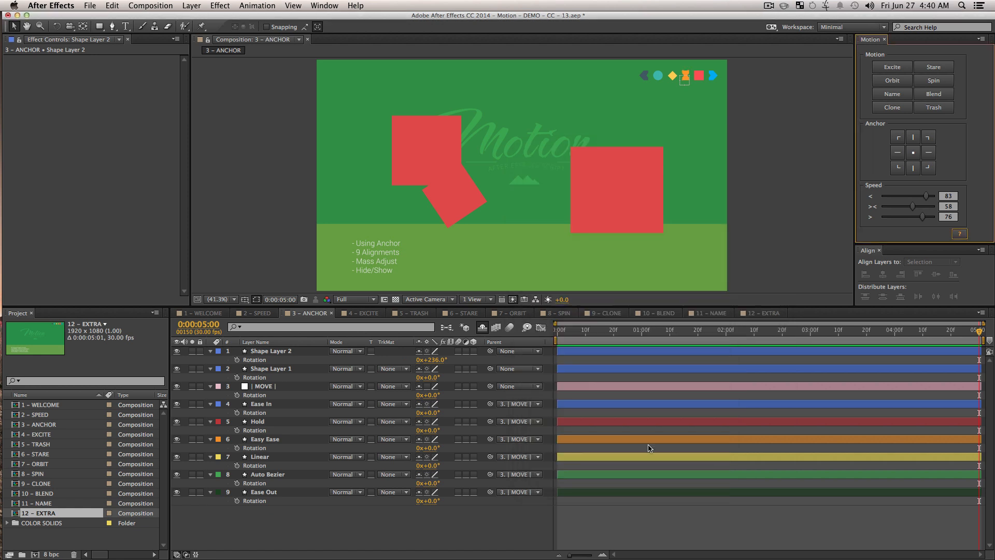
- Switch to the 4 – EXCITE composition, enlarge the viewer and move the blue Ease In arrow below the start of the Motion logo
left_click(365, 313)
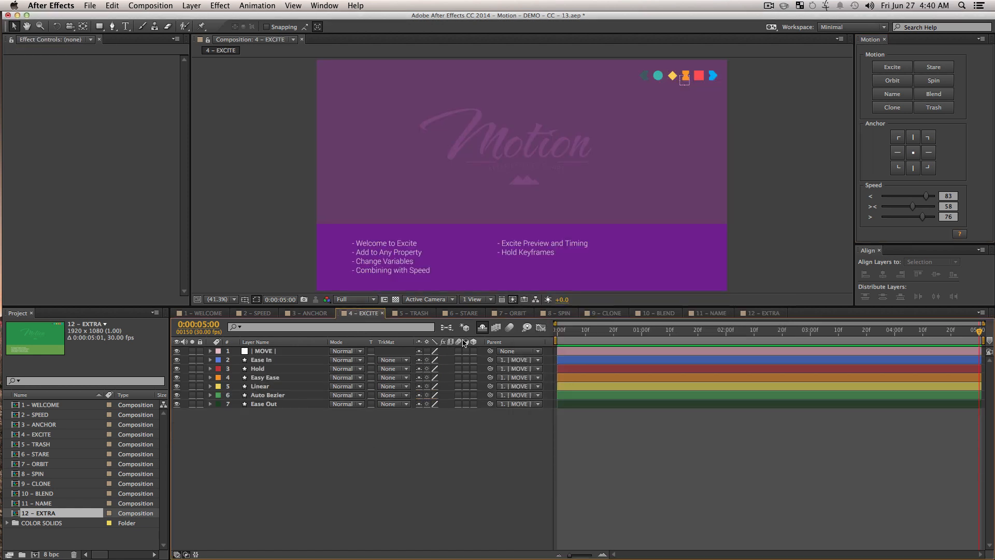
left_click_drag(526, 309, 527, 354)
left_click(261, 397)
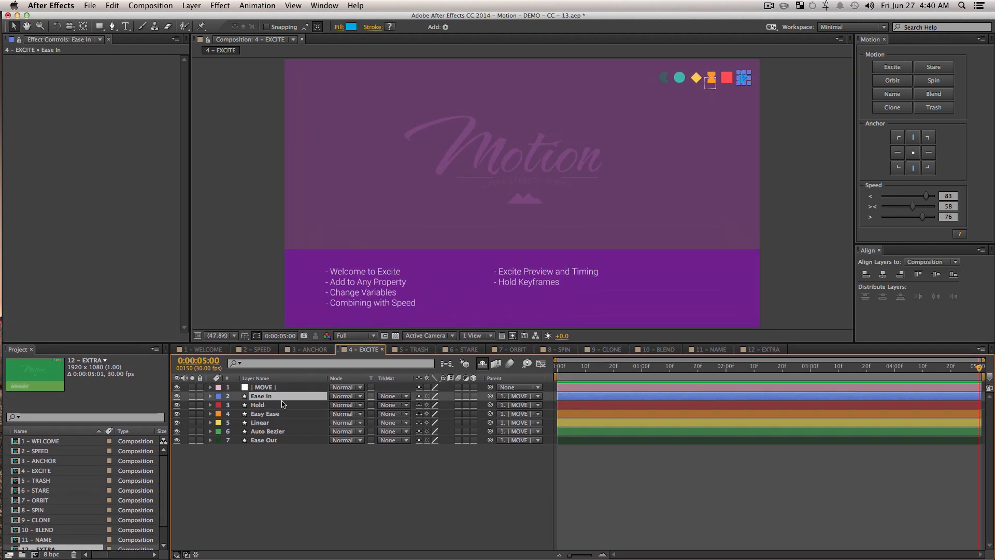
left_click_drag(745, 79, 434, 205)
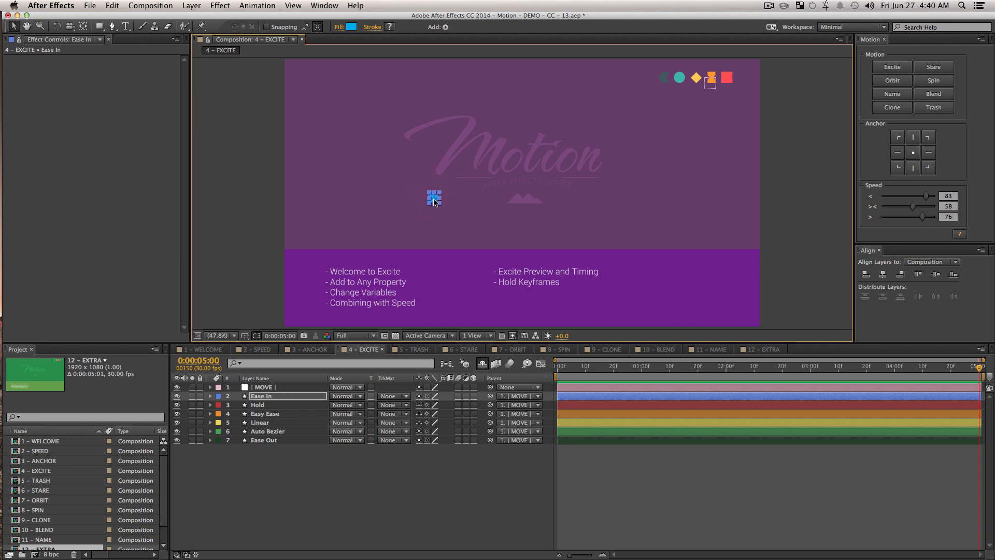
- Centre the Ease In arrow's anchor point on the shape and move it to the top-right corner with the Anchor tool
key("y")
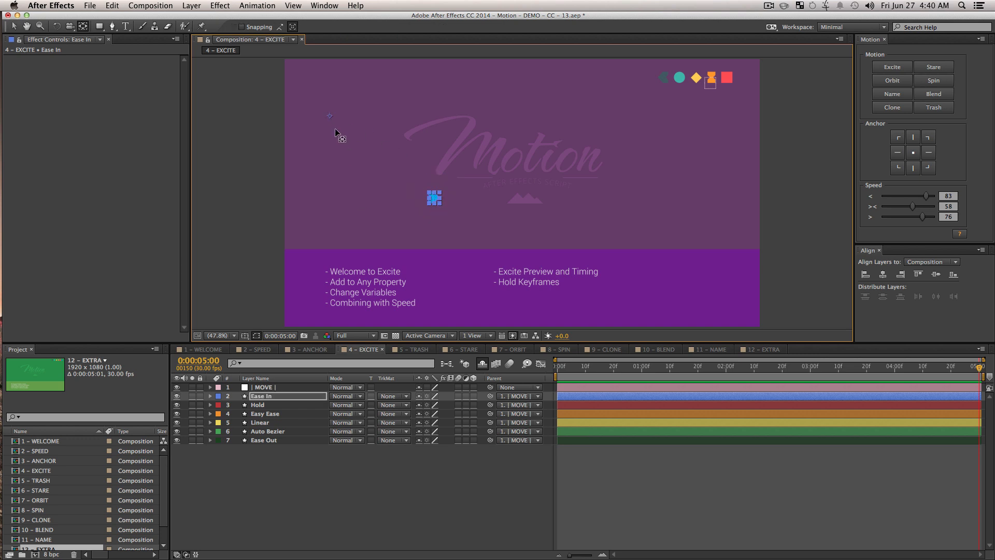
key("v")
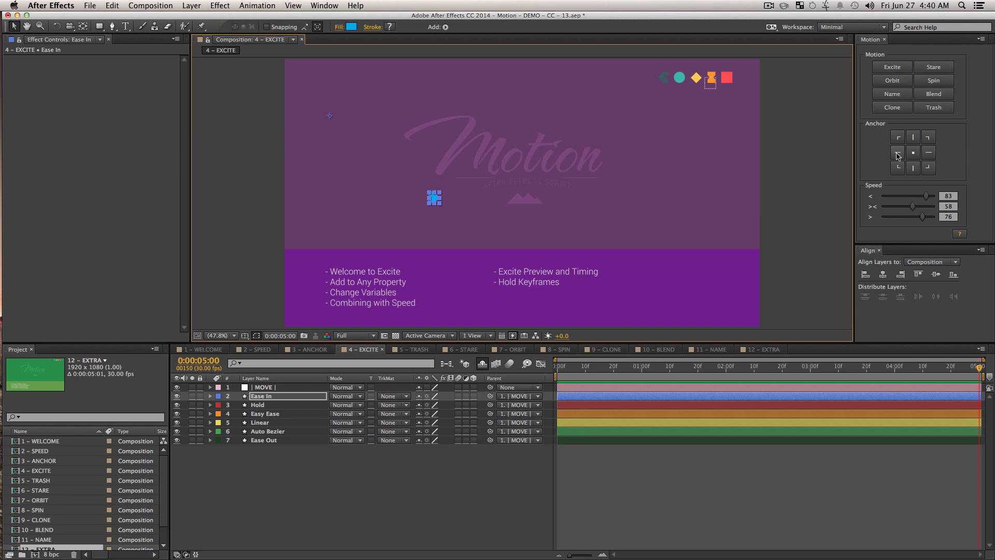
left_click(914, 154)
left_click(927, 137)
left_click_drag(408, 178, 466, 238)
key("v")
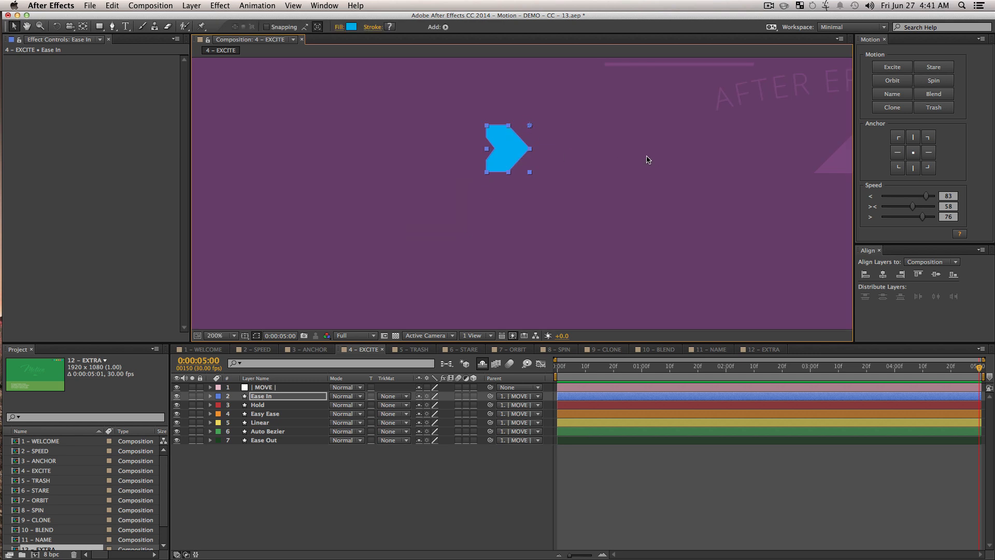
- Animate the Ease In layer's Rotation from 0° at 0:00:00:13 to 305° at 0:00:01:17
key("r")
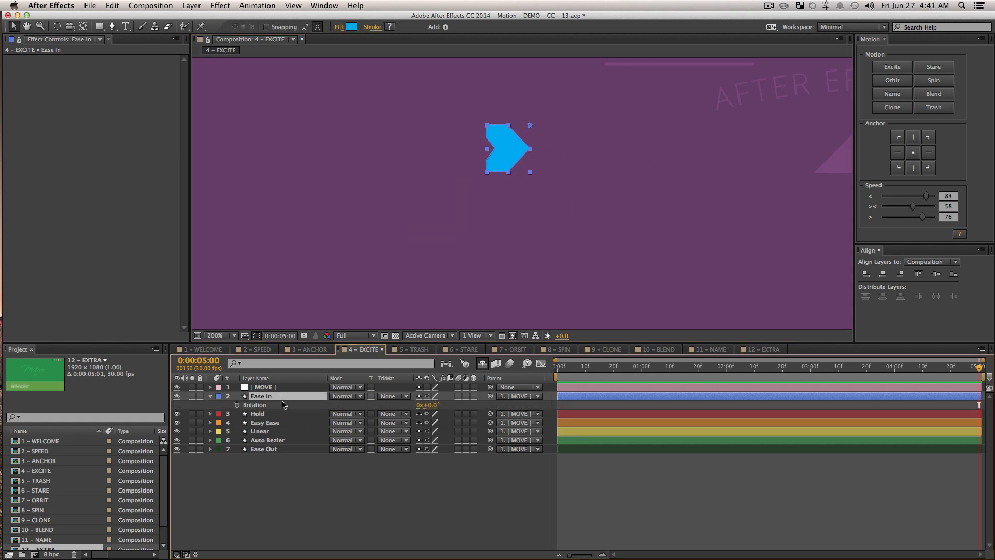
left_click(237, 405)
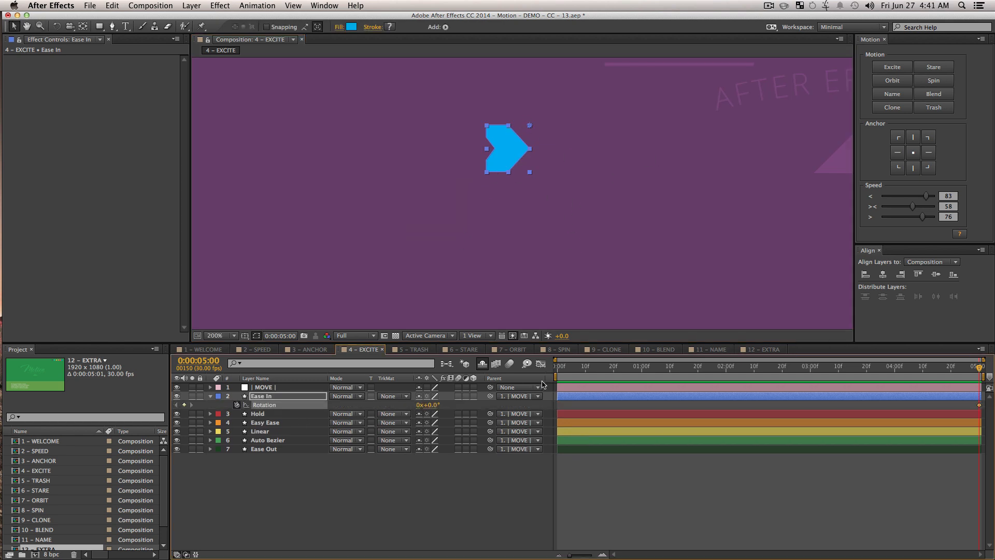
left_click(592, 364)
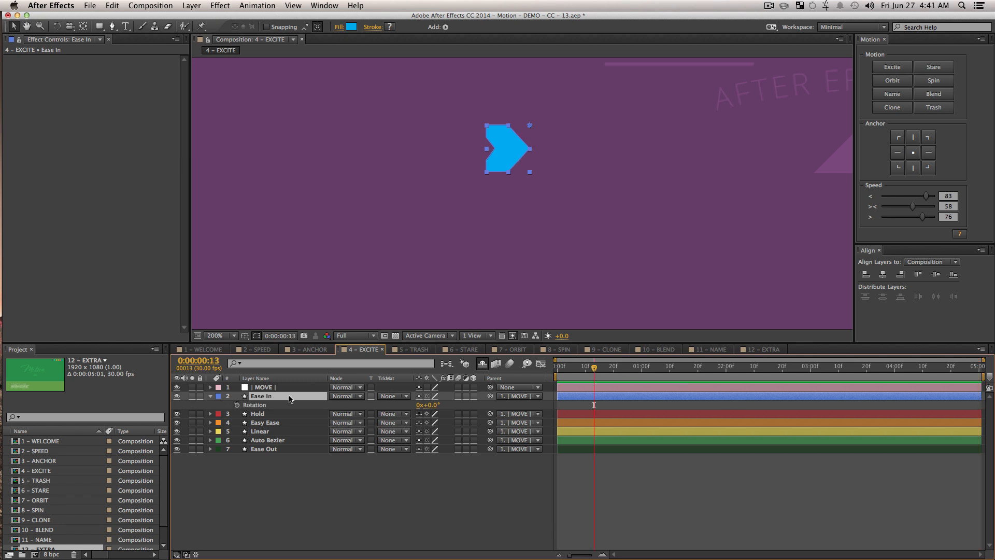
left_click(237, 405)
left_click_drag(645, 367, 690, 372)
left_click_drag(438, 410, 591, 405)
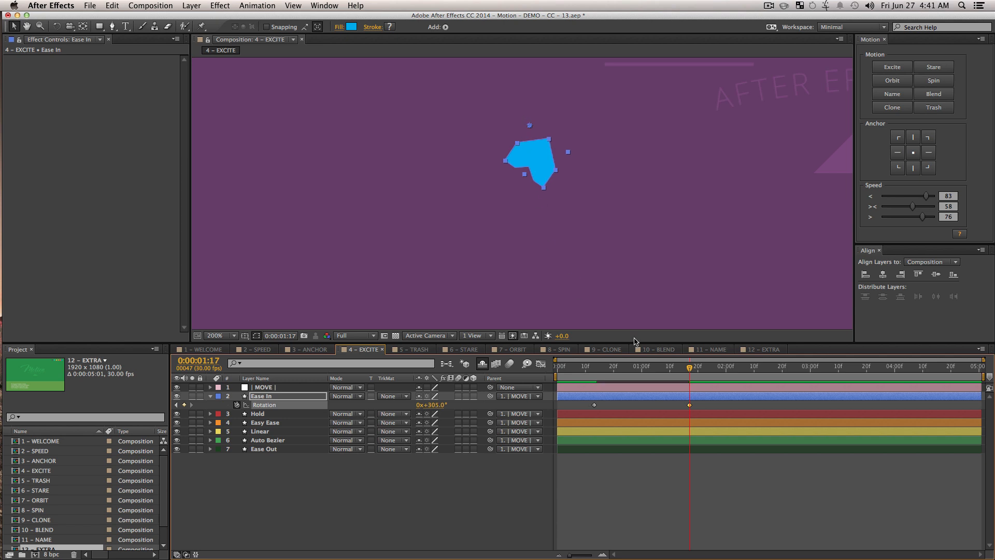
- Preview the arrow's rotation animation from 0:00:00:10
left_click(584, 368)
key("space")
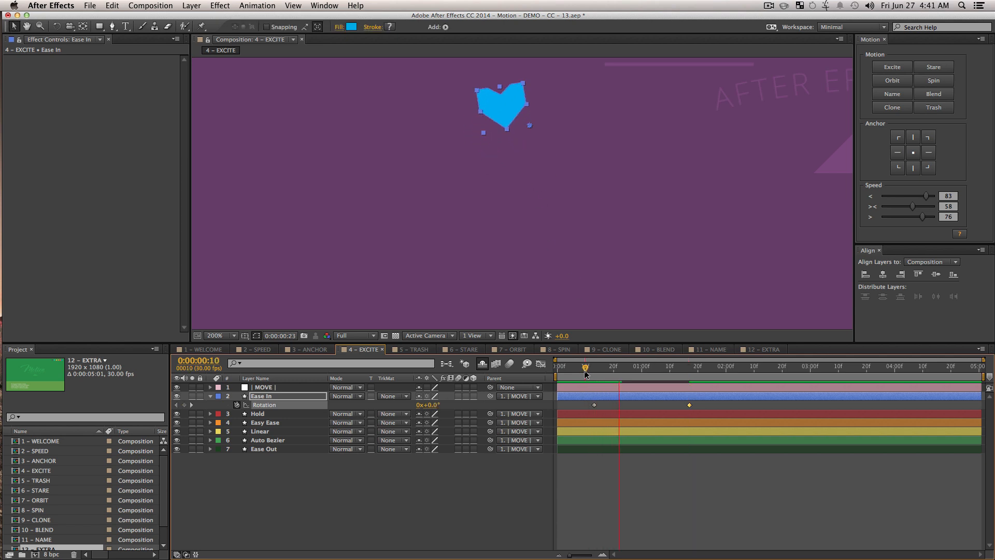
key("space")
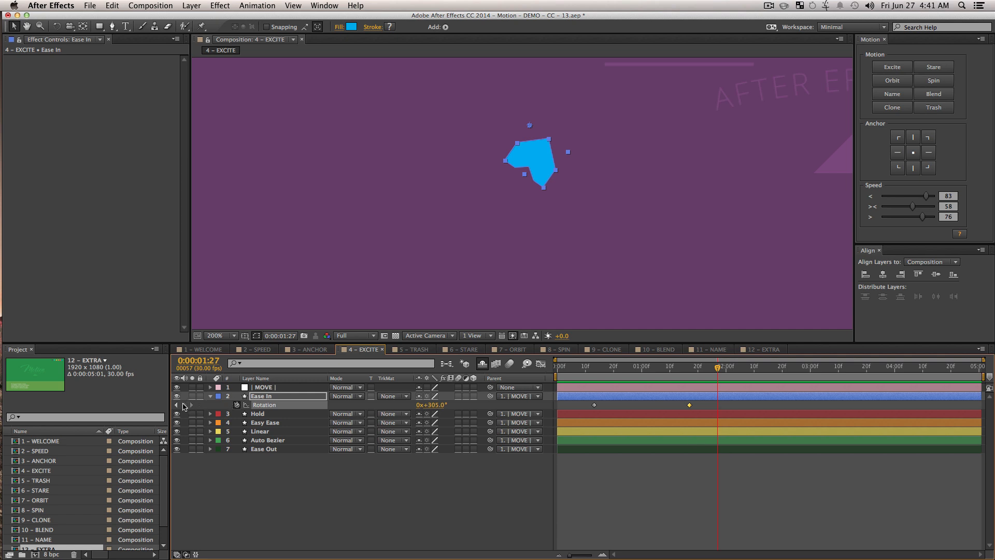
- Animate the Ease In layer's Scale from 150% at 0:00:00:13 to 280% at 0:00:01:17, matching the rotation keyframes
left_click(177, 404)
left_click(177, 404)
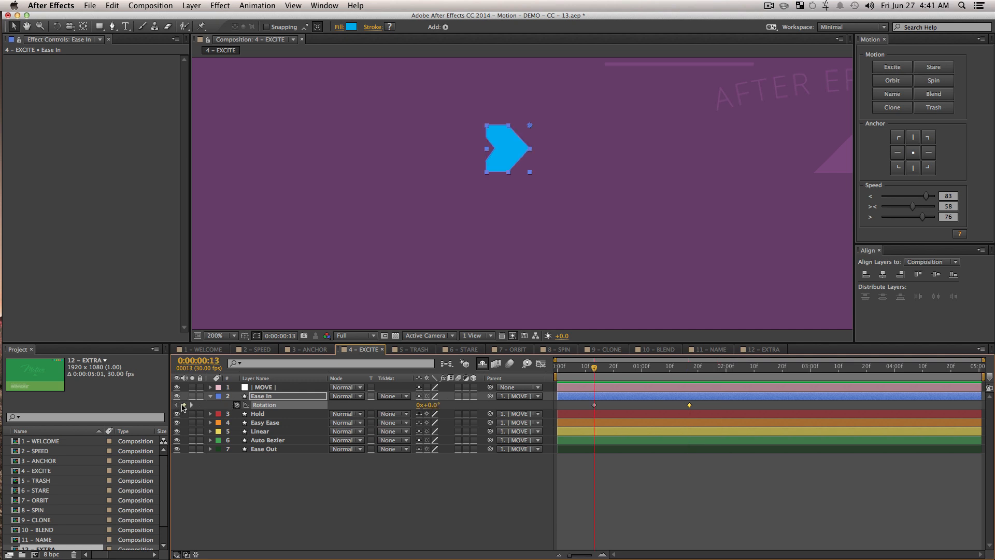
left_click(266, 397)
key("shift+s")
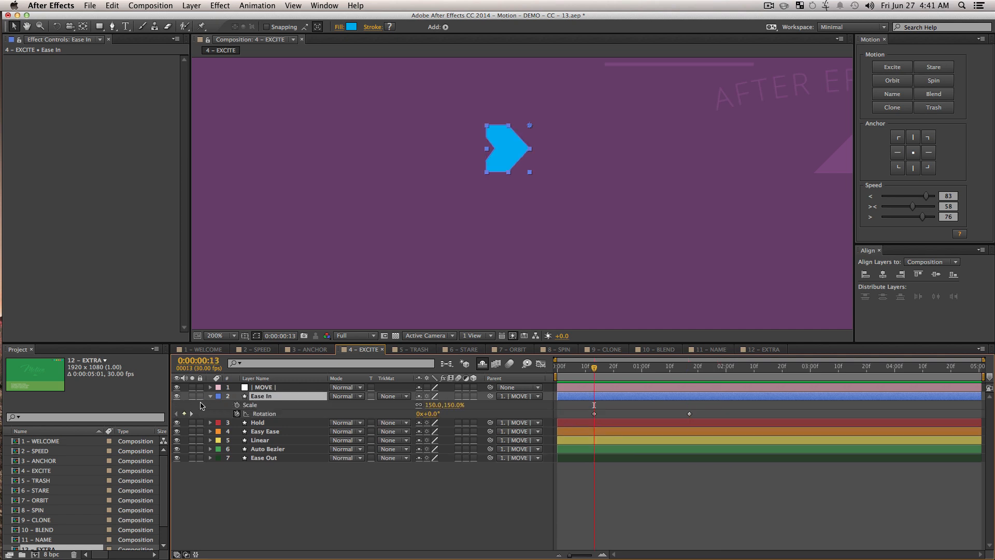
left_click(237, 405)
left_click(192, 414)
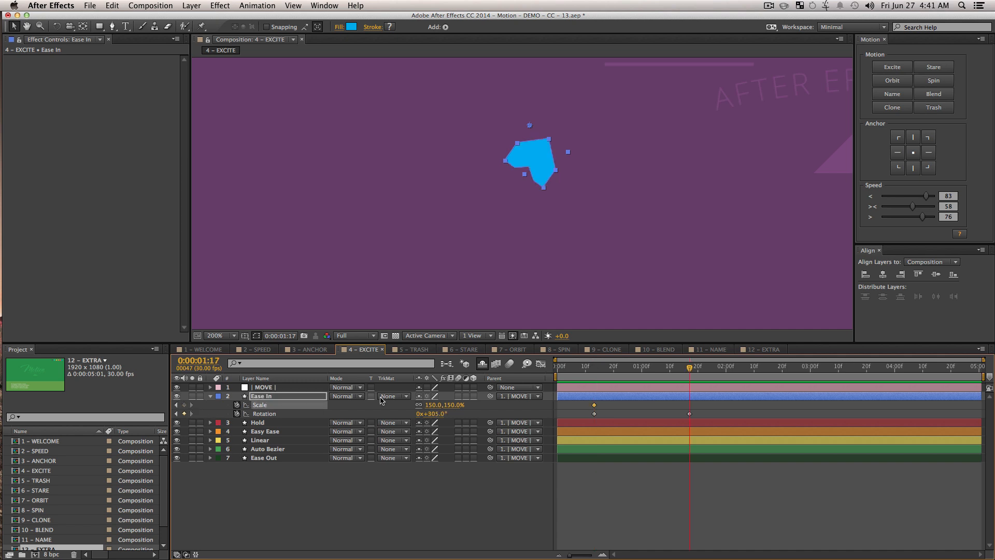
left_click_drag(430, 404, 499, 407)
- Preview the scaling, ease all Scale and Rotation keyframes with a >< Speed of 64, and preview again from 0:00:00:10
left_click_drag(690, 366, 555, 368)
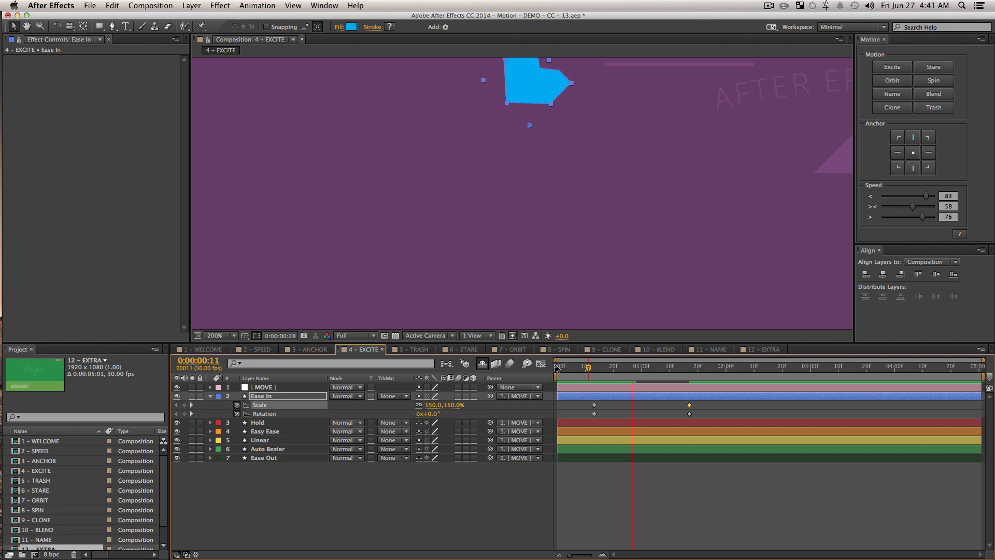
left_click_drag(746, 498, 536, 381)
left_click_drag(904, 207, 917, 210)
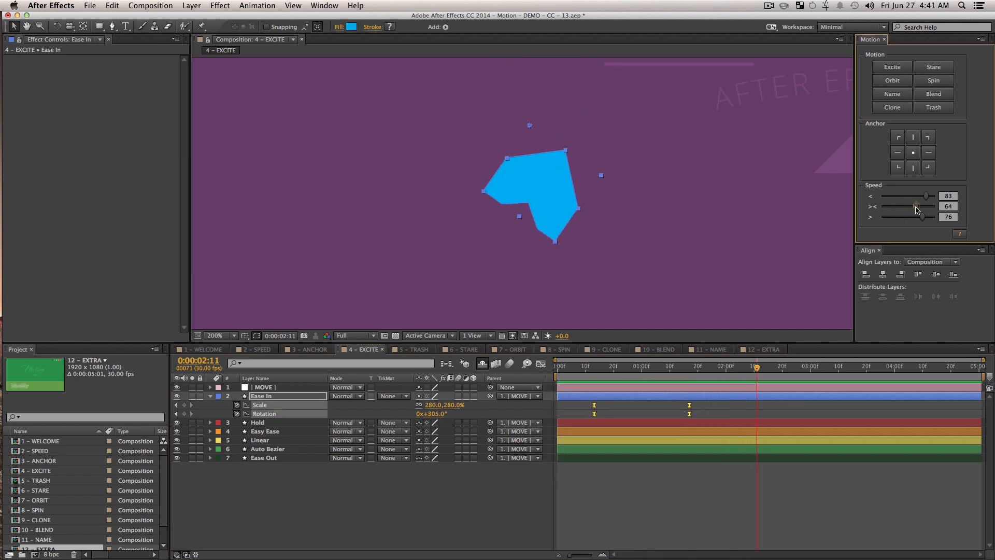
left_click_drag(625, 370, 585, 380)
key("space")
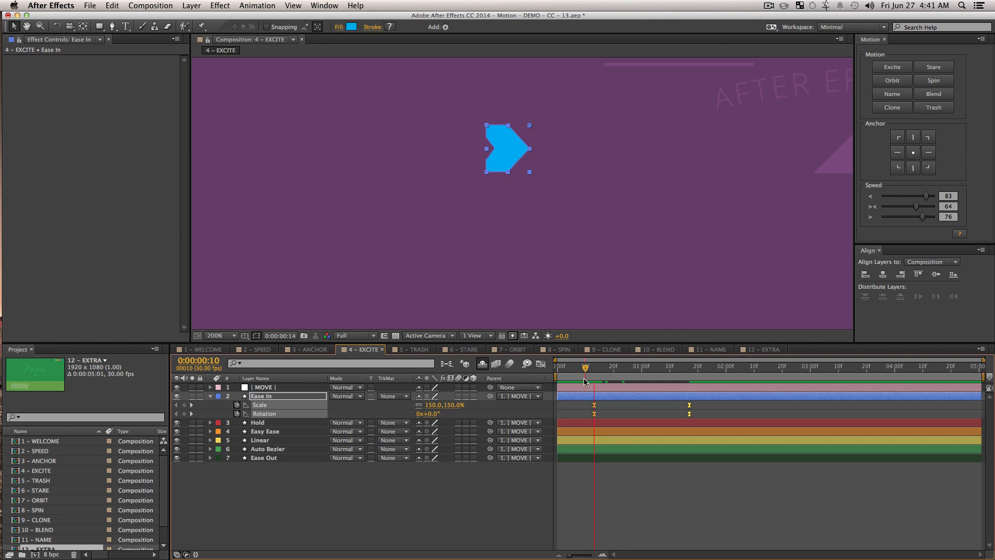
- Set the < Speed of the first Scale and Rotation keyframes to 67, and raise it to 85 while viewing the Graph Editor curves
left_click_drag(632, 517, 571, 384)
mouse_move(928, 197)
left_mouse_down()
mouse_move(901, 199)
mouse_move(947, 197)
mouse_move(918, 197)
left_mouse_up()
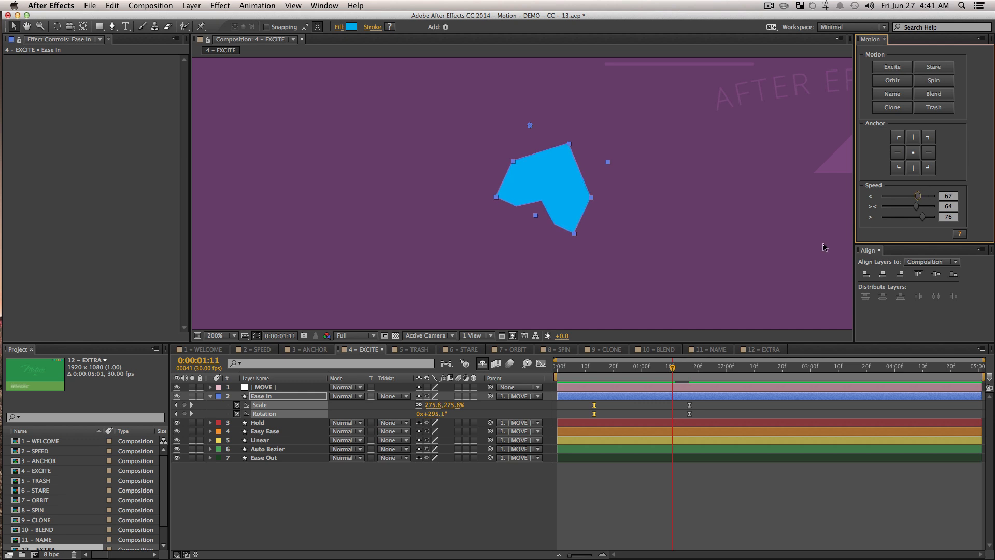
left_click(542, 364)
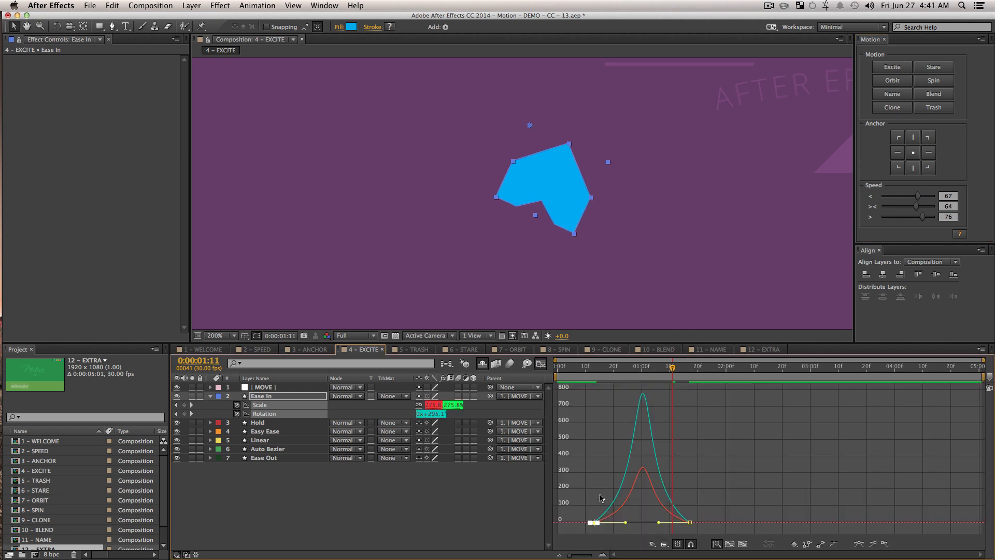
left_click_drag(583, 506, 618, 539)
left_click_drag(916, 201, 930, 205)
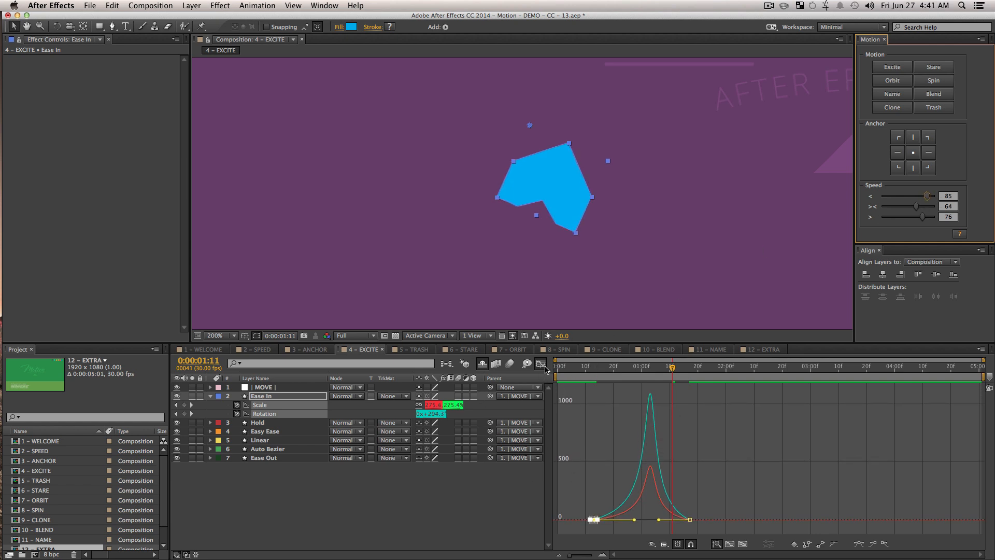
left_click(542, 365)
- Preview the eased arrow animation from 0:00:00:09 and return the playhead to the first keyframes at 0:00:00:13
left_click_drag(605, 369, 582, 372)
key("space")
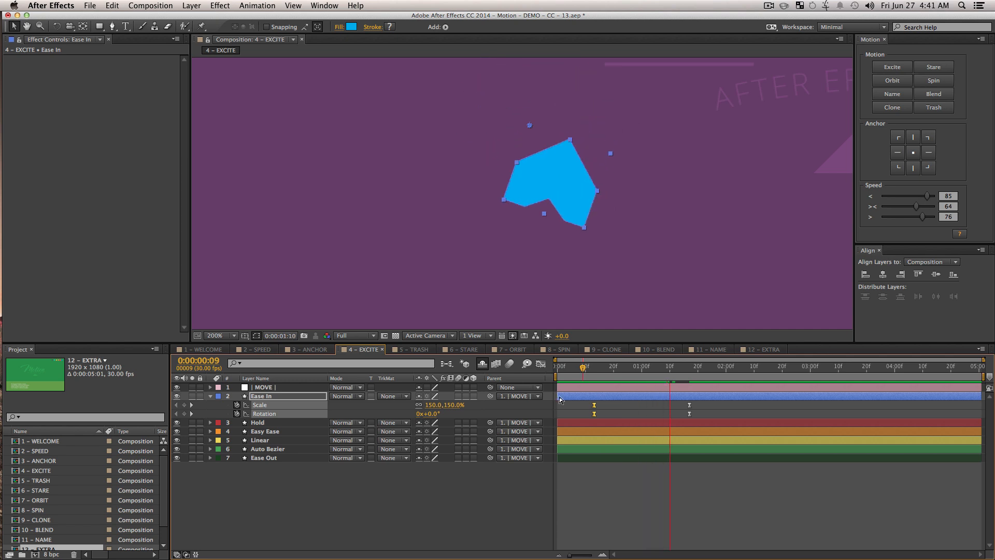
left_click(595, 369)
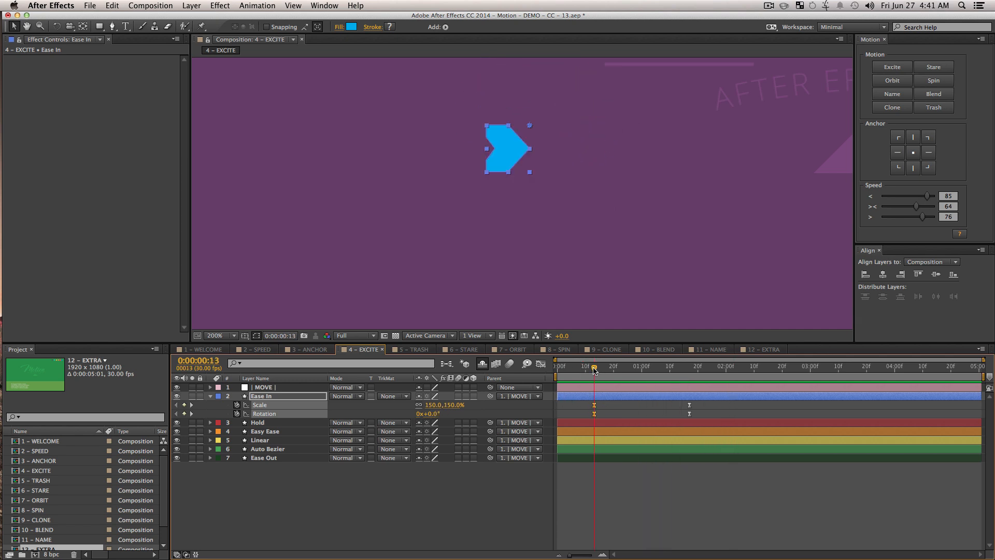
- Show the arrow together with the Motion logo at 100% magnification and deselect the Ease In layer and its keyframes
key("z")
left_click(633, 210, "alt")
key("h")
left_click_drag(590, 202, 607, 248)
key("v")
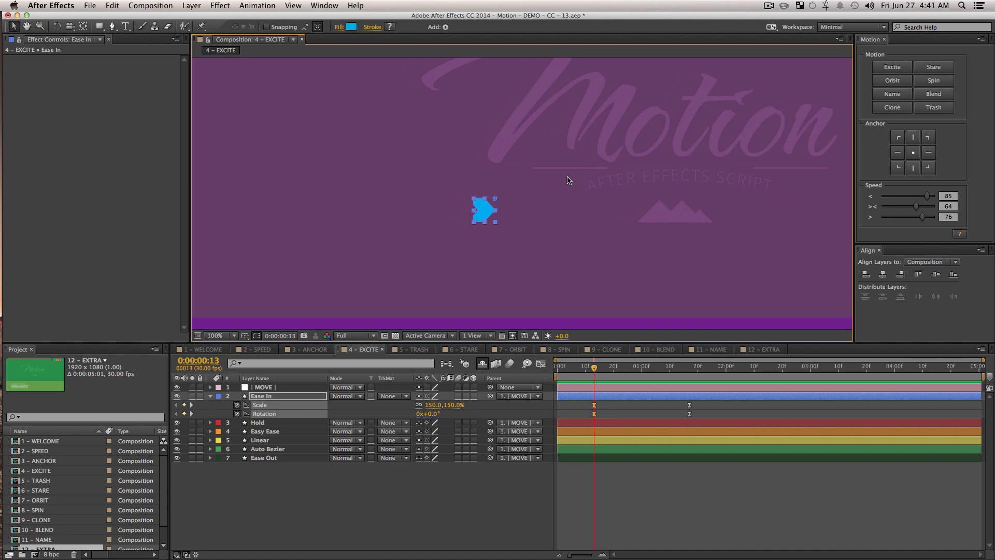
left_click(481, 362)
left_click(377, 495)
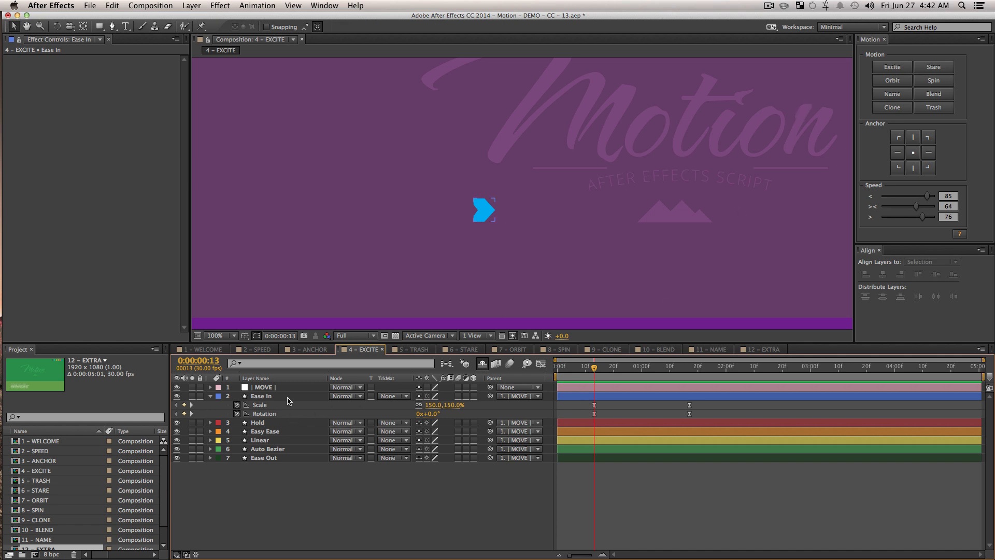
- Deselect the Scale property and try to run Excite with no composition selected
left_click(260, 405)
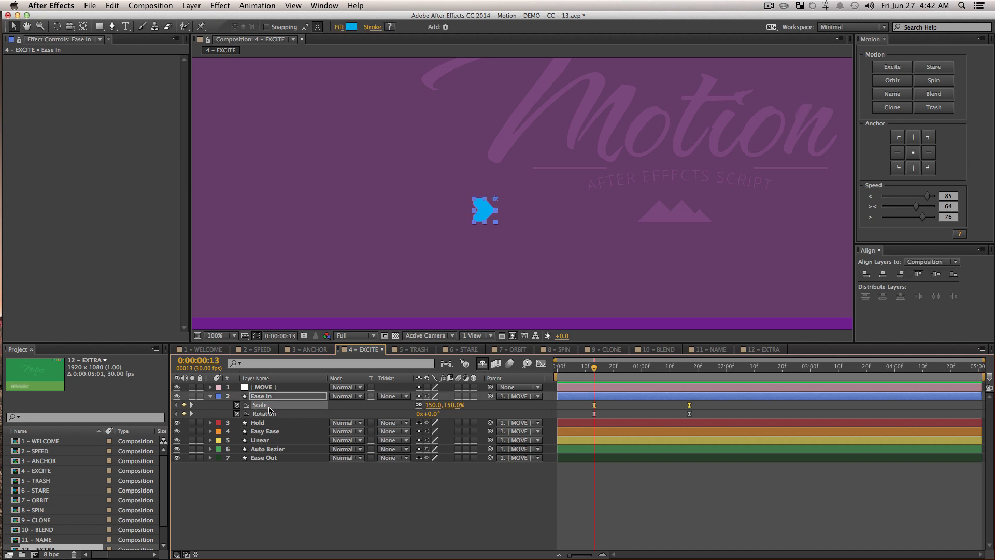
left_click(300, 523)
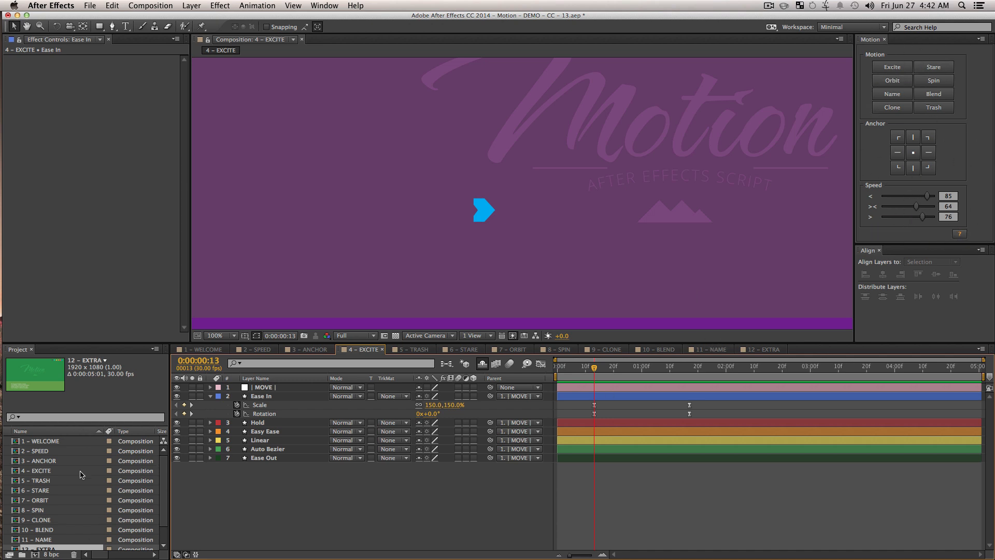
scroll(58, 500, "down", 2)
left_click(53, 549)
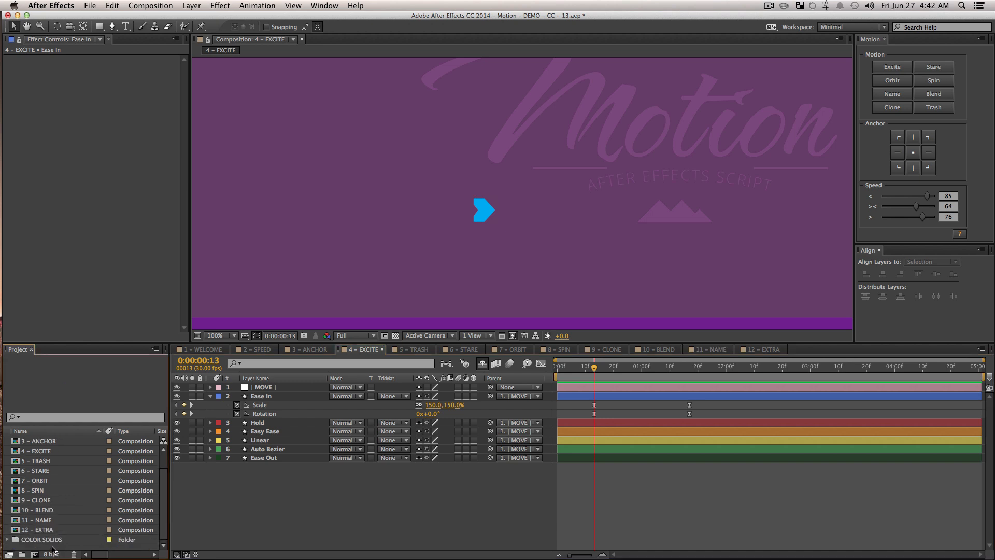
left_click(885, 70)
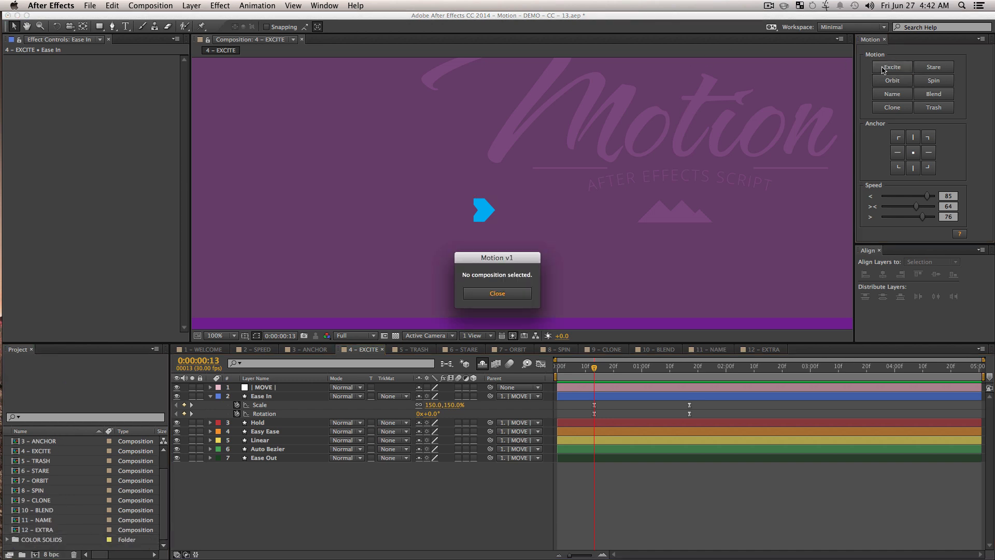
left_click(517, 293)
- Try Excite with only the 4 – EXCITE composition selected, and again with the Ease In layer selected but no property
left_click(61, 452)
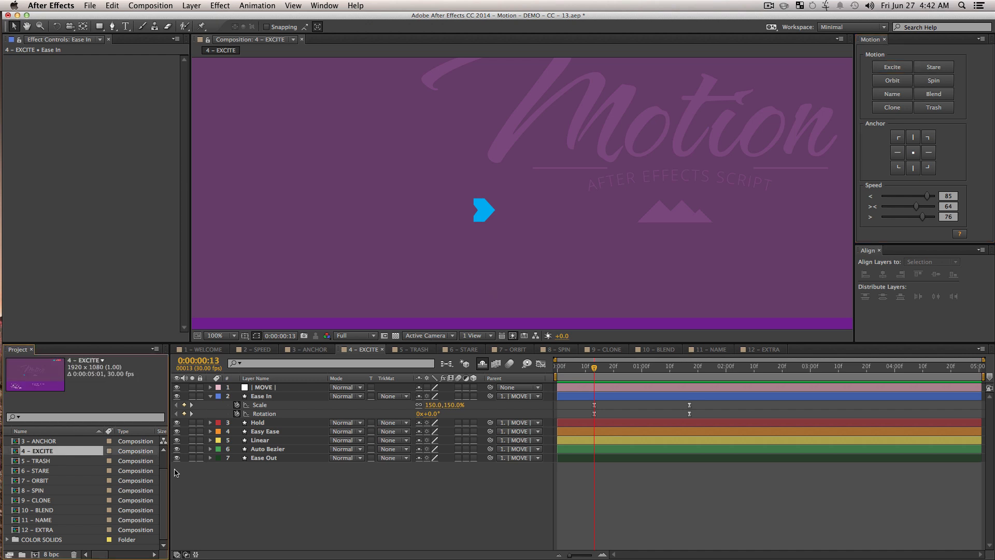
left_click(892, 74)
left_click(499, 294)
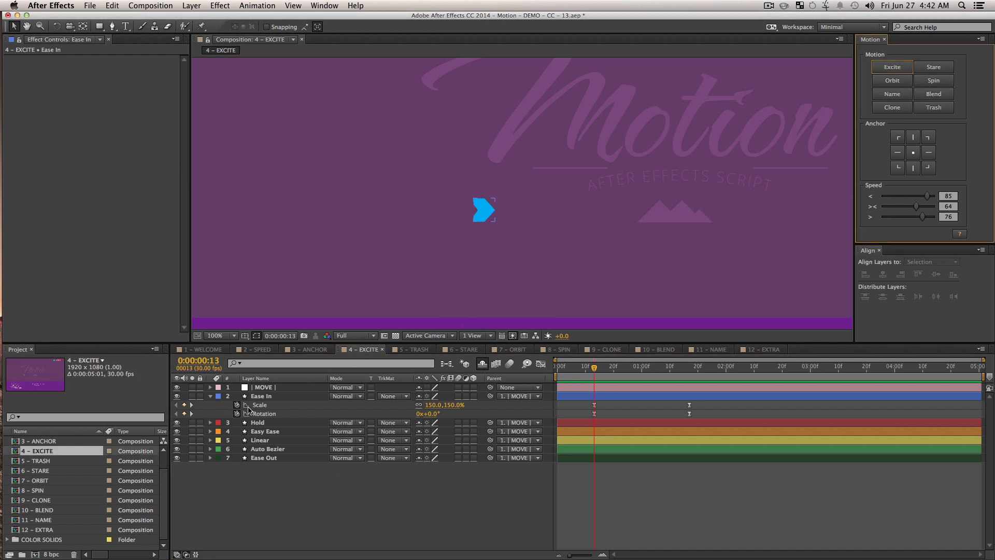
left_click(268, 398)
left_click(892, 68)
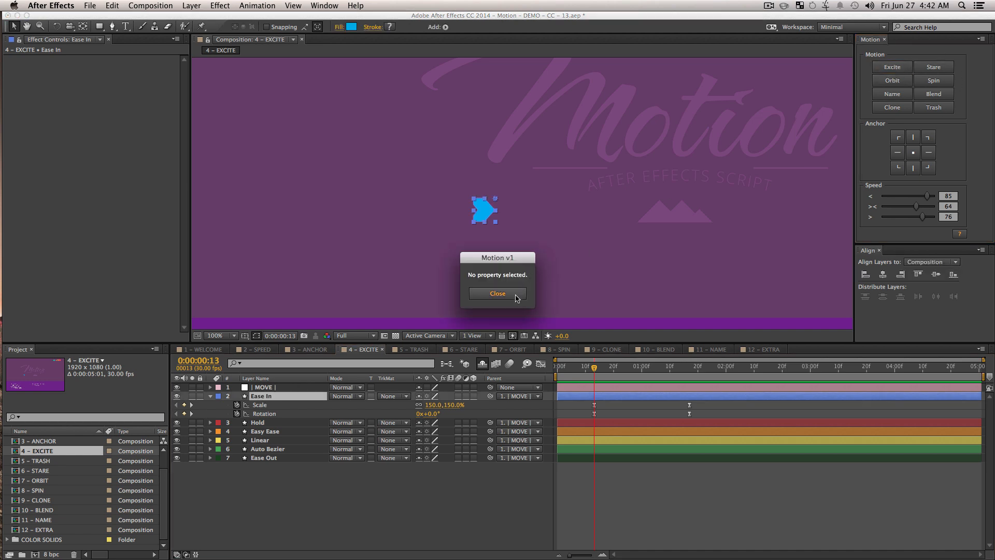
left_click(516, 297)
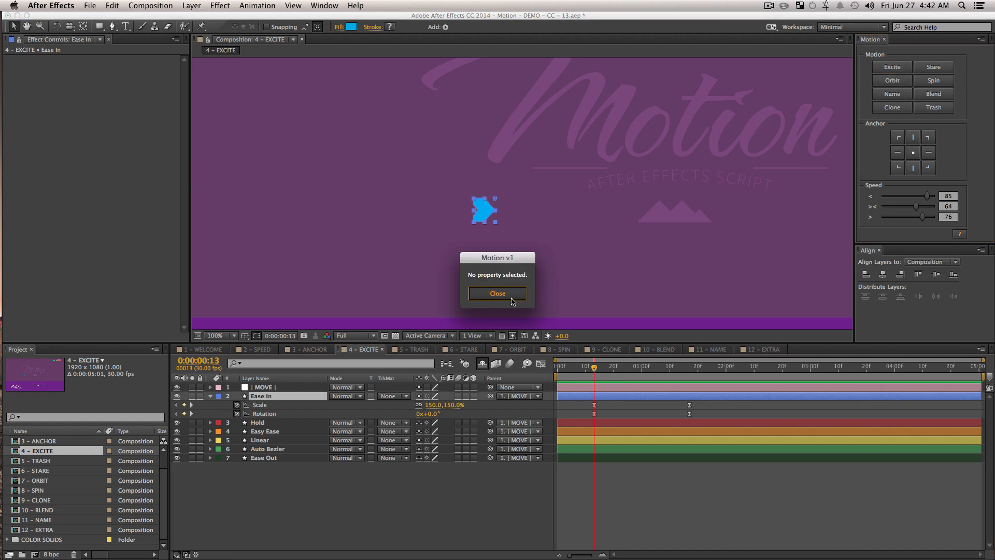
- Apply Excite to the Scale property of the Ease In layer
left_click(265, 407)
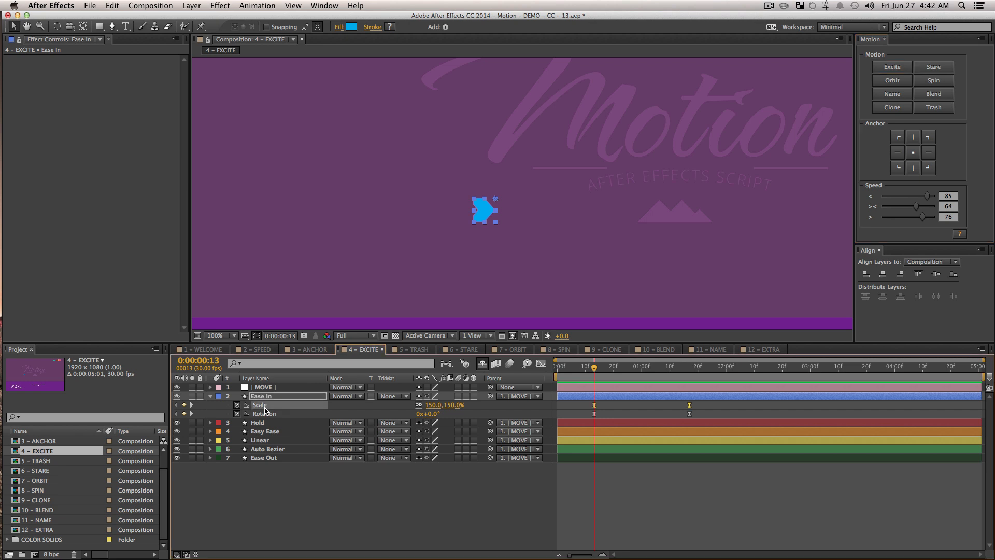
left_click(888, 71)
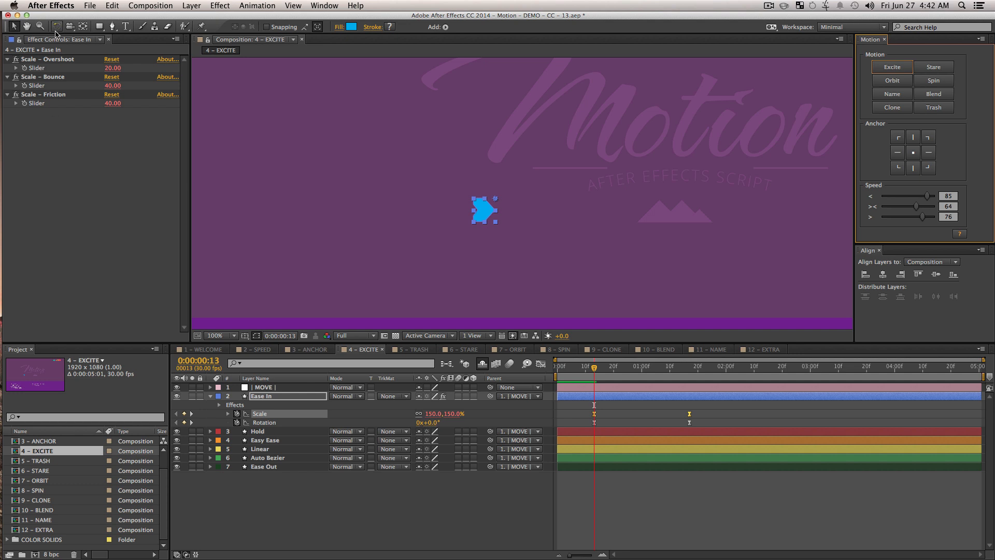
- Examine the expressions Excite added to Scale and to the Overshoot, Bounce and Friction sliders of the Ease In layer
left_click(259, 398)
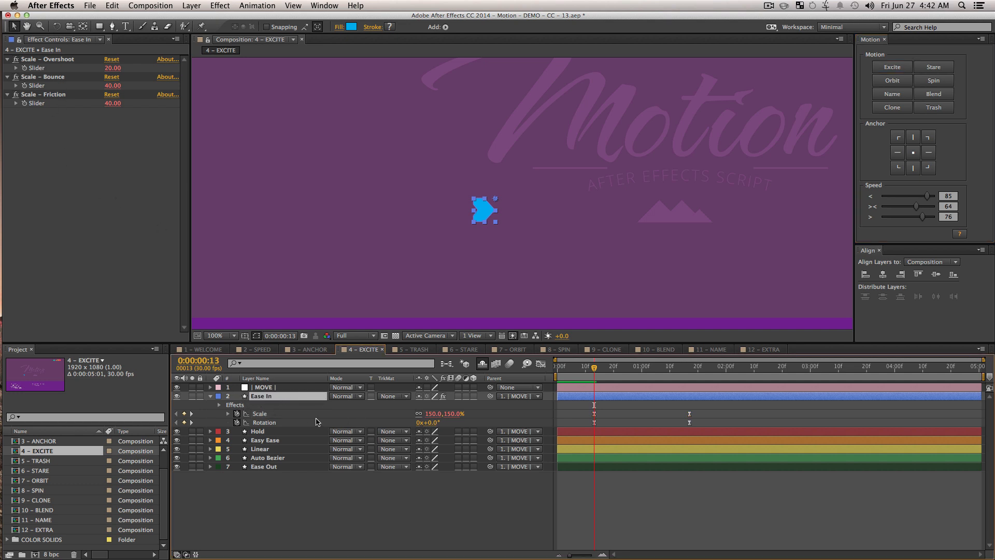
key("e")
key("e")
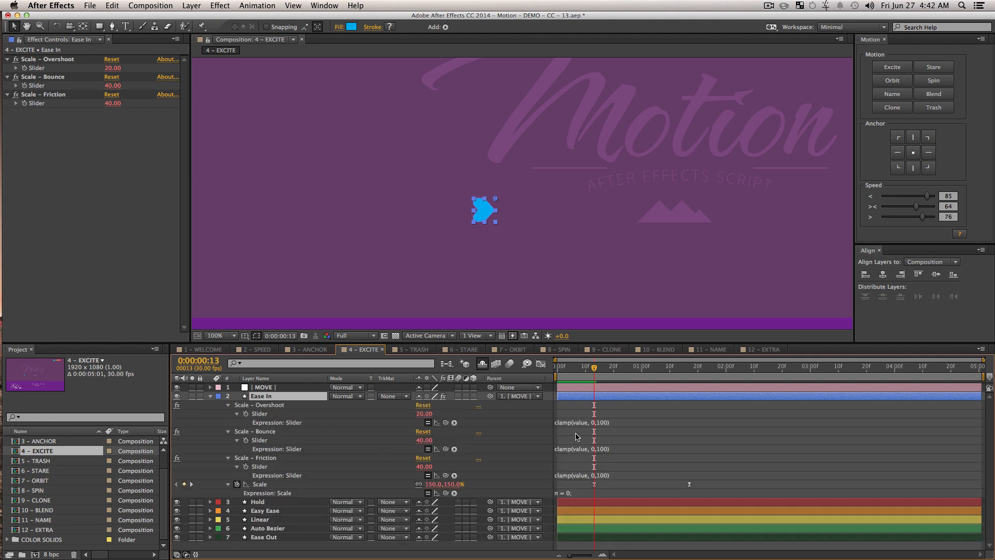
left_click(565, 495)
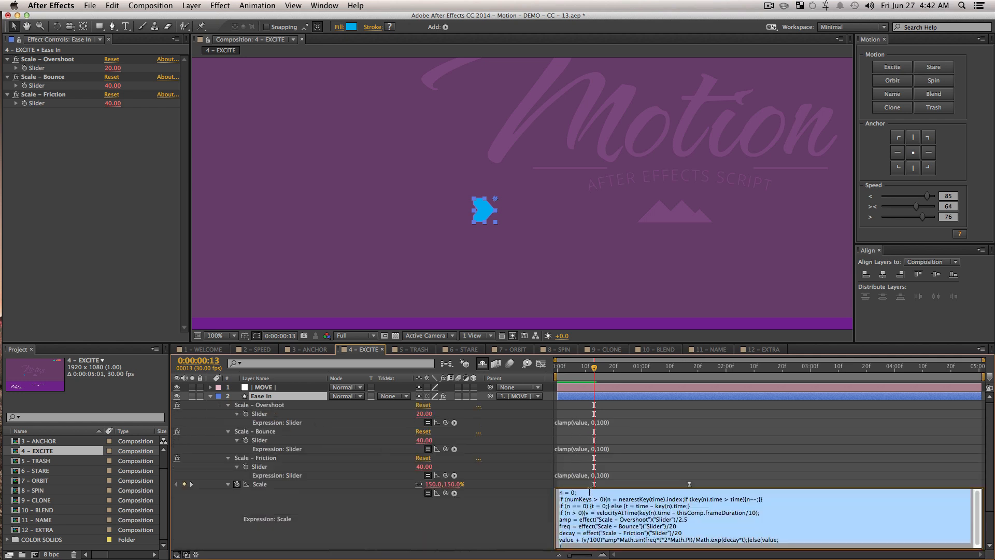
left_click(663, 518)
left_click(717, 447)
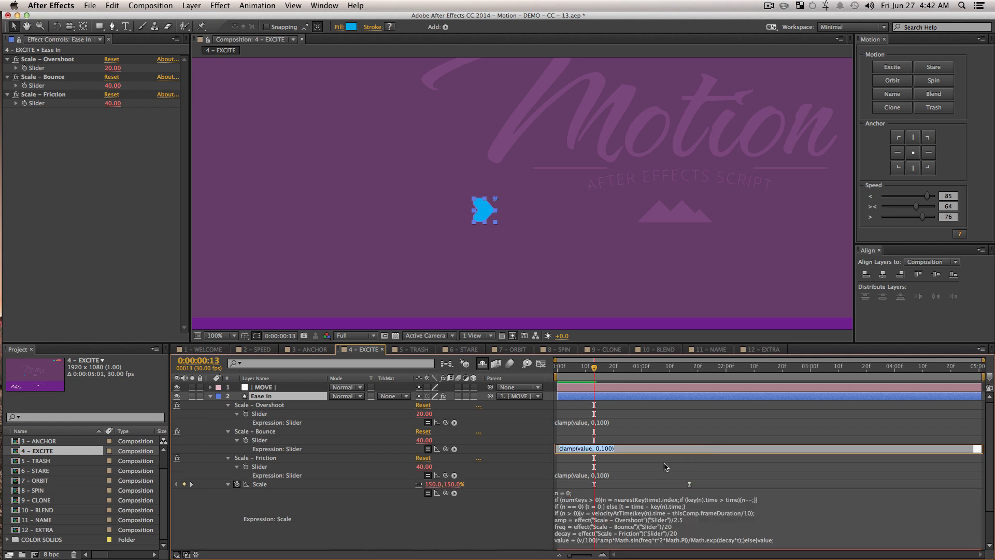
left_click(692, 421)
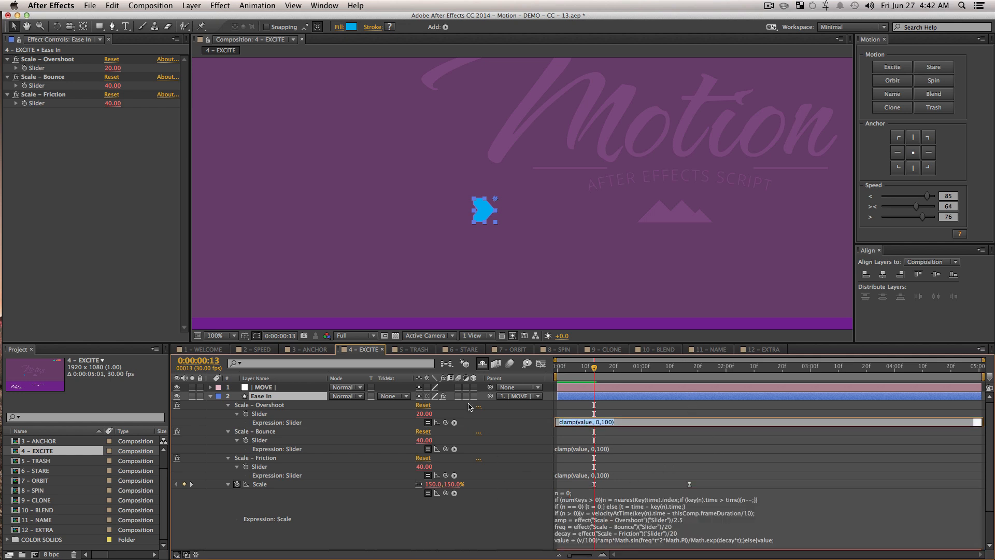
- Show only the keyframed properties of the Ease In layer and preview the Scale bounce from before the first keyframes
left_click(255, 399)
key("e")
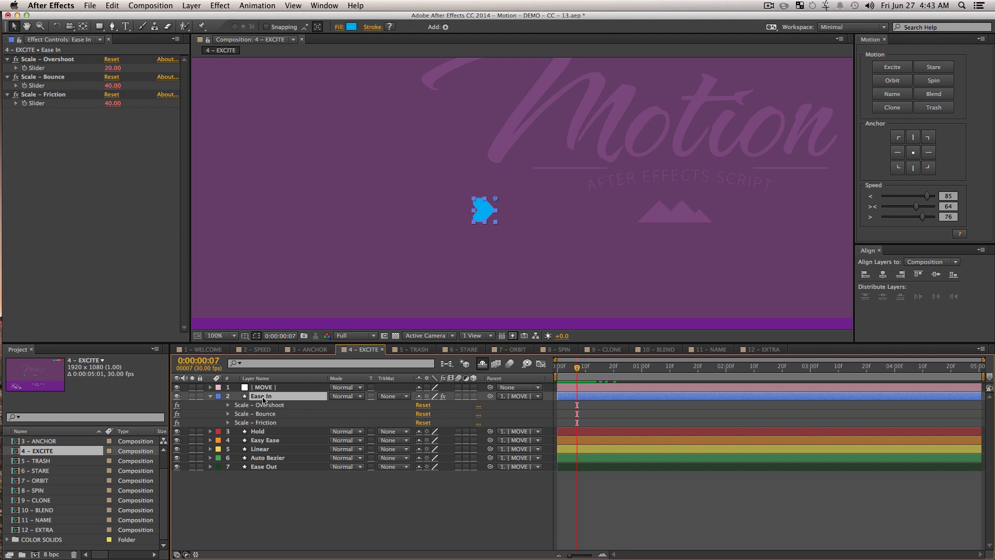
key("u")
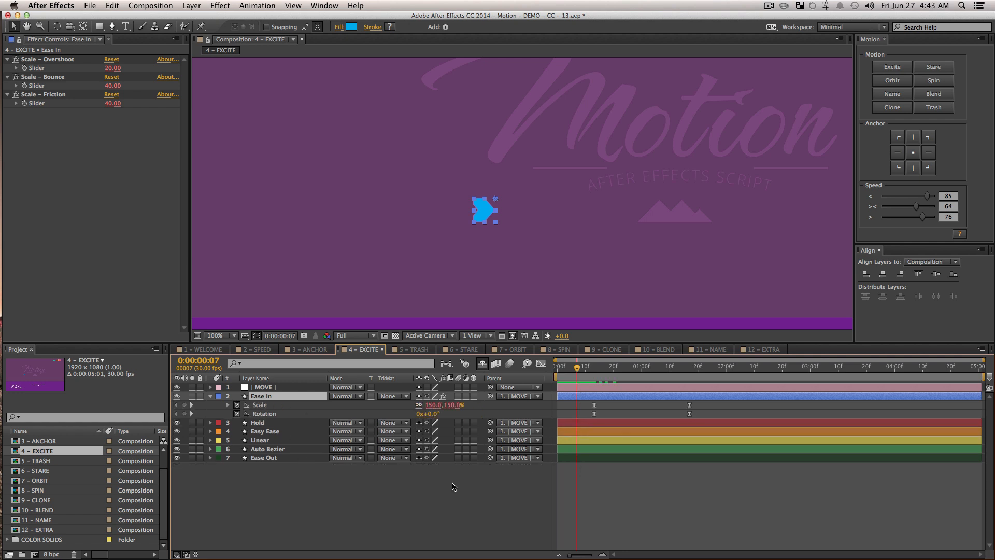
left_click_drag(577, 369, 583, 394)
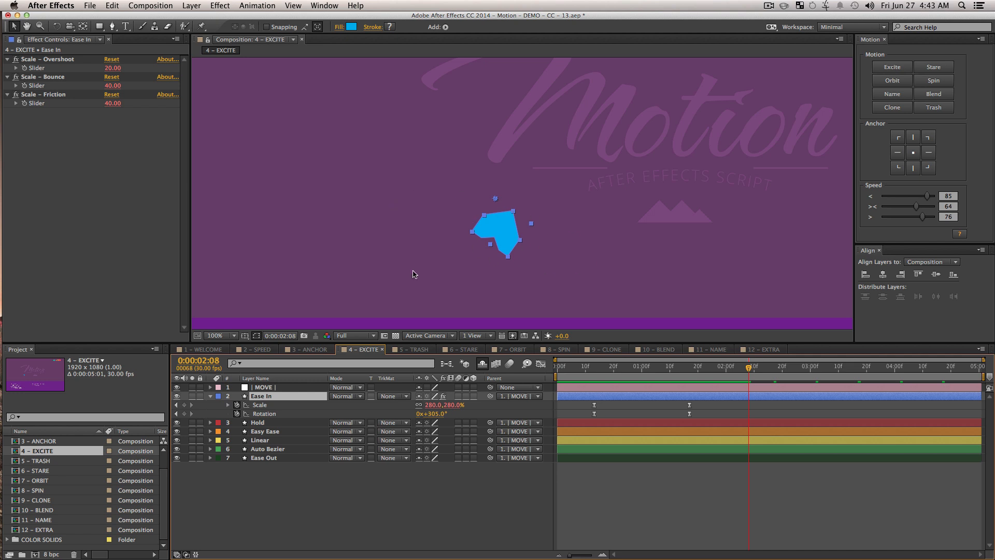
- Show the Scale and Rotation speed curves together in the Graph Editor with the playhead at 0:00:01:08
left_click_drag(591, 365, 664, 380)
left_click(541, 364)
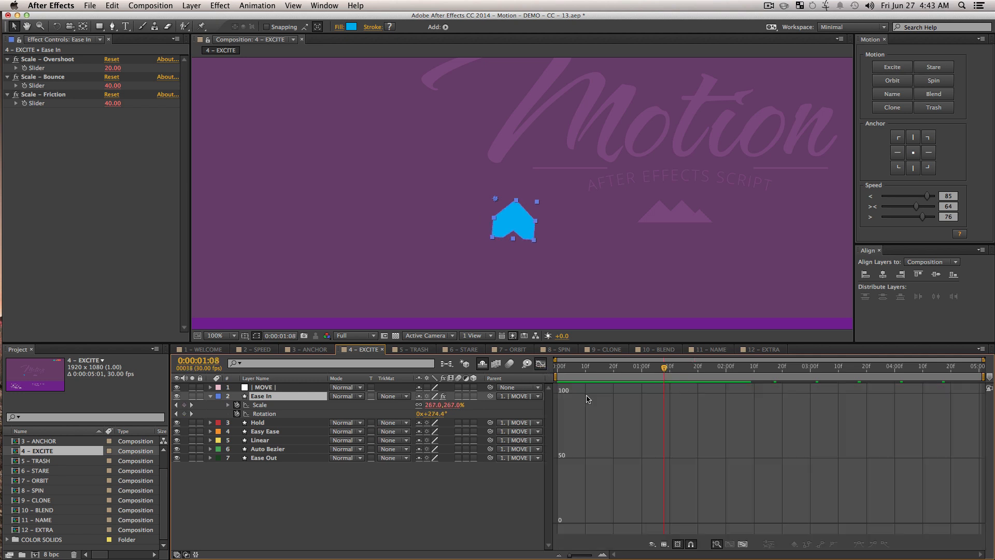
left_click(282, 413)
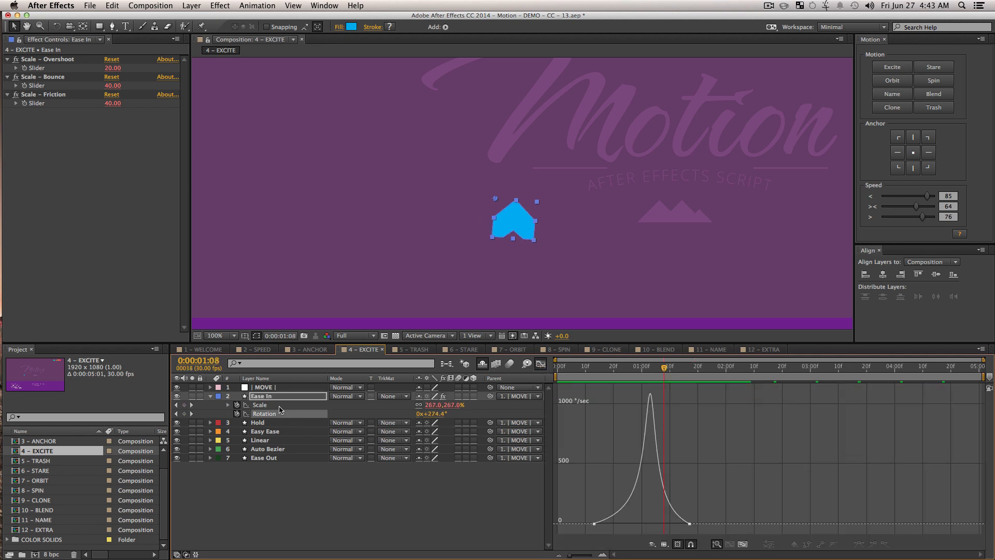
left_click(282, 406, "shift")
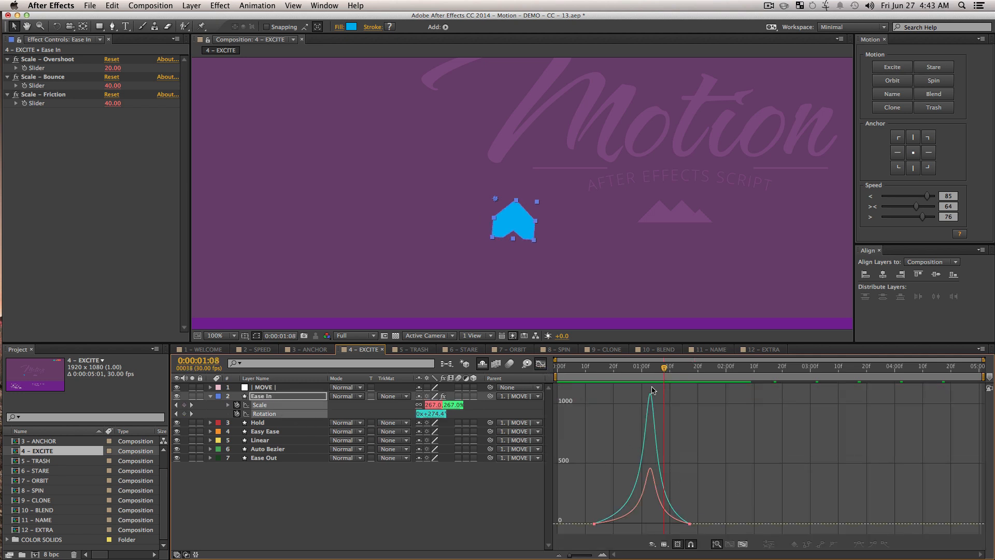
- Set the >< Speed of the last Scale and Rotation keyframes to 0 and close the Graph Editor
left_click_drag(737, 482, 669, 529)
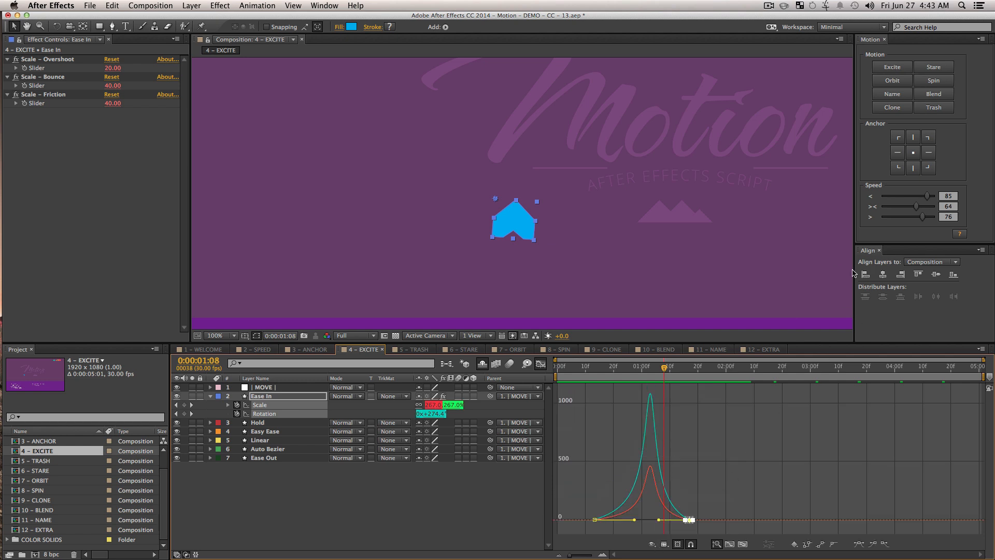
left_click_drag(898, 207, 876, 207)
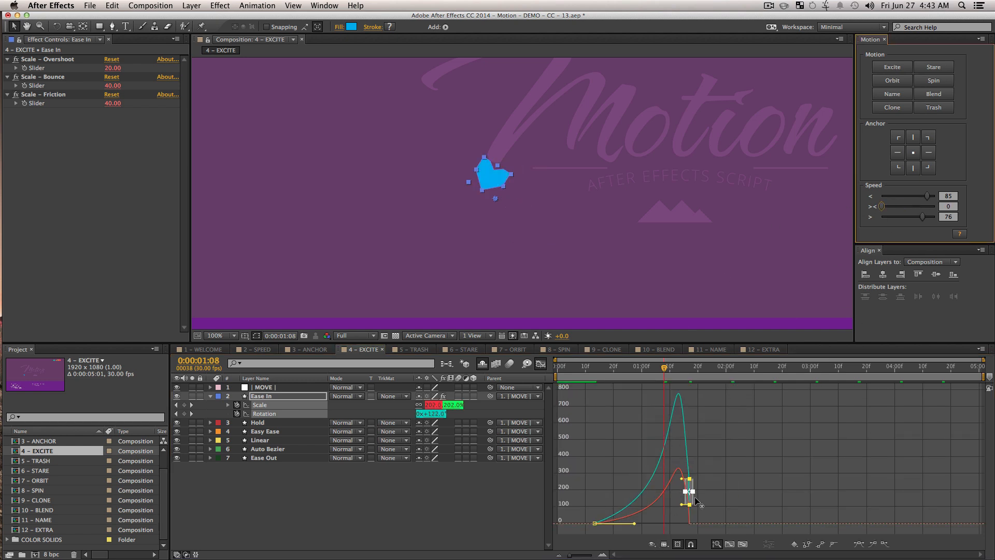
left_click(540, 364)
- Try a >< Speed of 42 on the last Scale and Rotation keyframes, and set it back to 0
left_click_drag(726, 499, 674, 385)
left_click(905, 207)
left_click(728, 495)
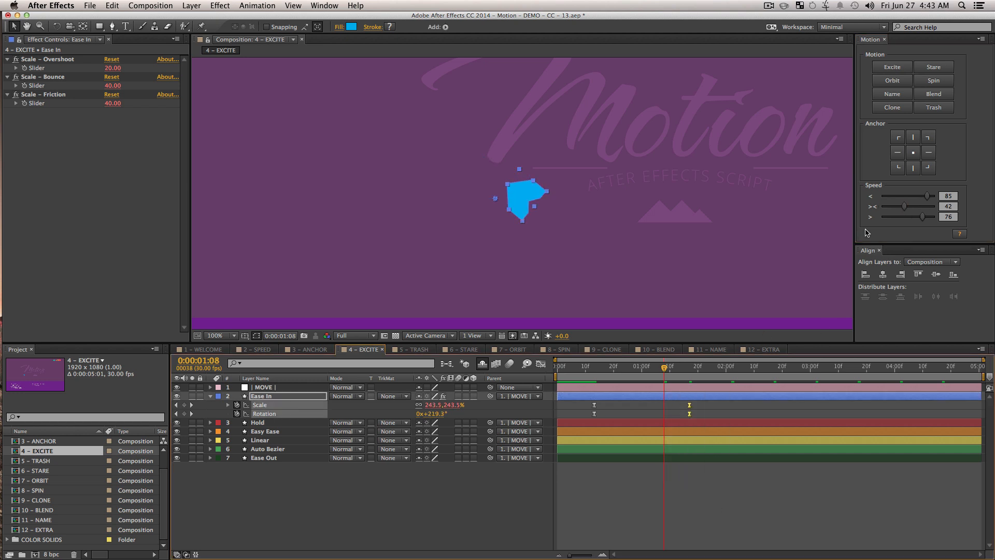
left_click_drag(894, 208, 858, 207)
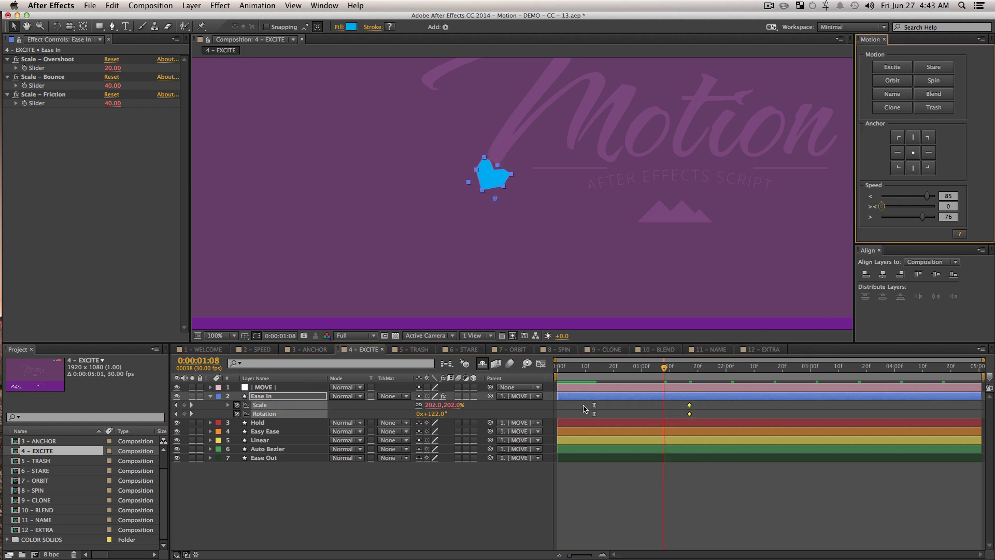
- Preview the arrow's abrupt stop from 0:00:00:14 with all layers deselected
left_click_drag(604, 367, 597, 367)
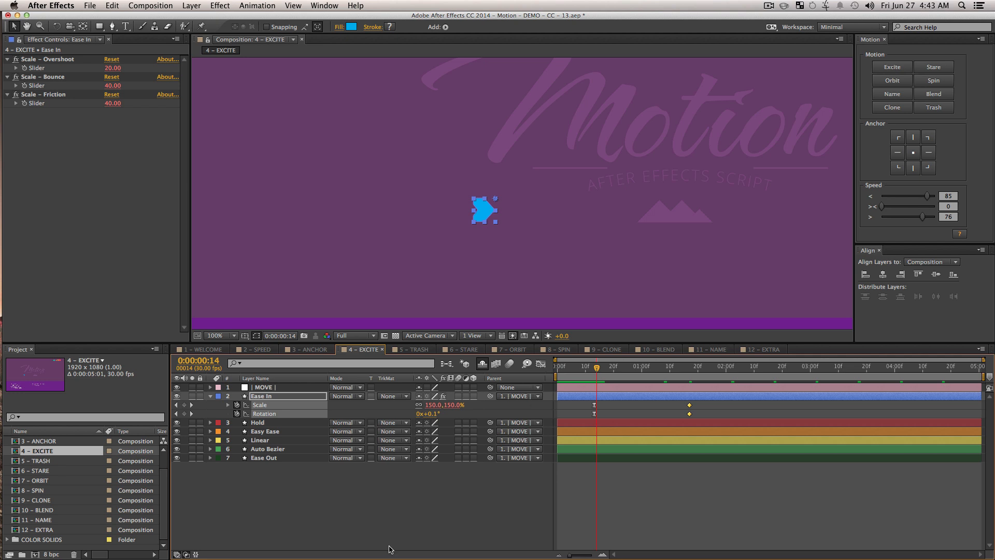
left_click(392, 543)
key("space")
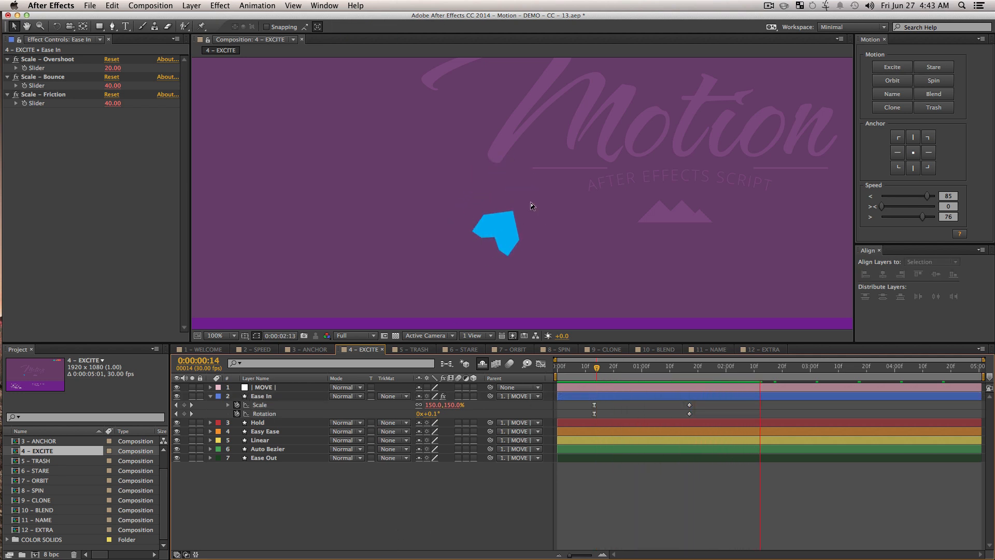
- Apply Excite to the Rotation property of the Ease In layer and move the playhead to 0:00:00:18
left_click(285, 413)
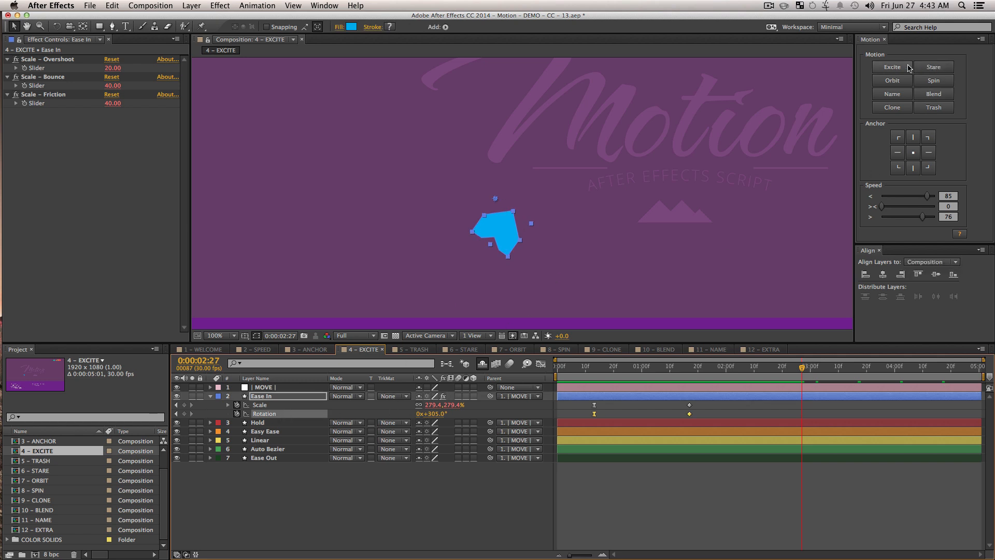
left_click(888, 69)
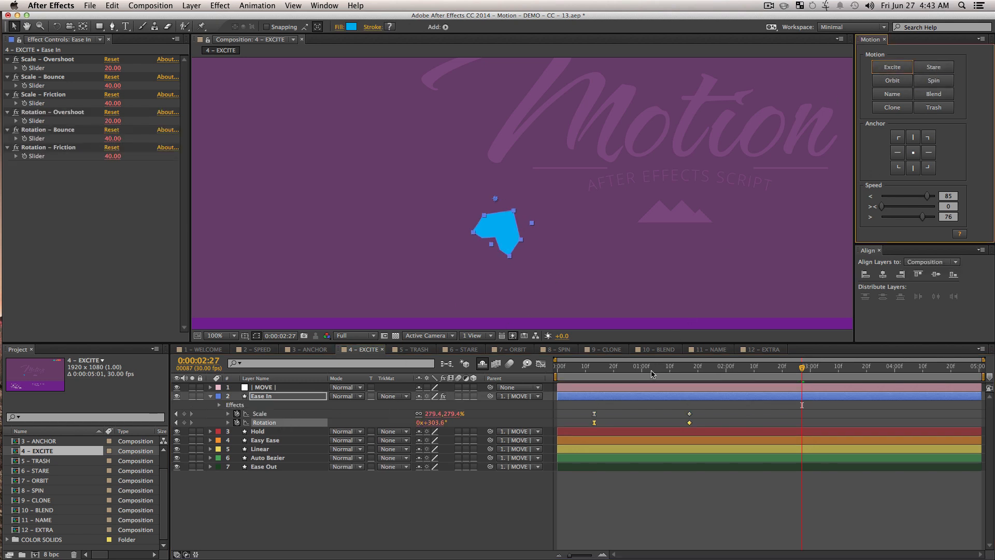
left_click(607, 382)
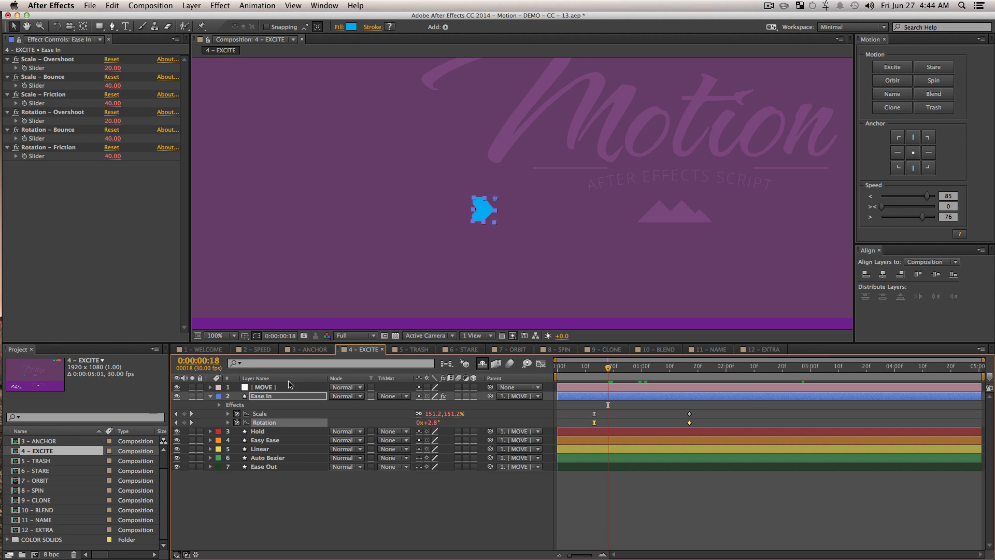
- Examine all Scale and Rotation Excite sliders and their expressions on the Ease In layer
left_click(280, 397)
key("e")
key("e")
scroll(604, 452, "down", 5)
scroll(599, 460, "up", 5)
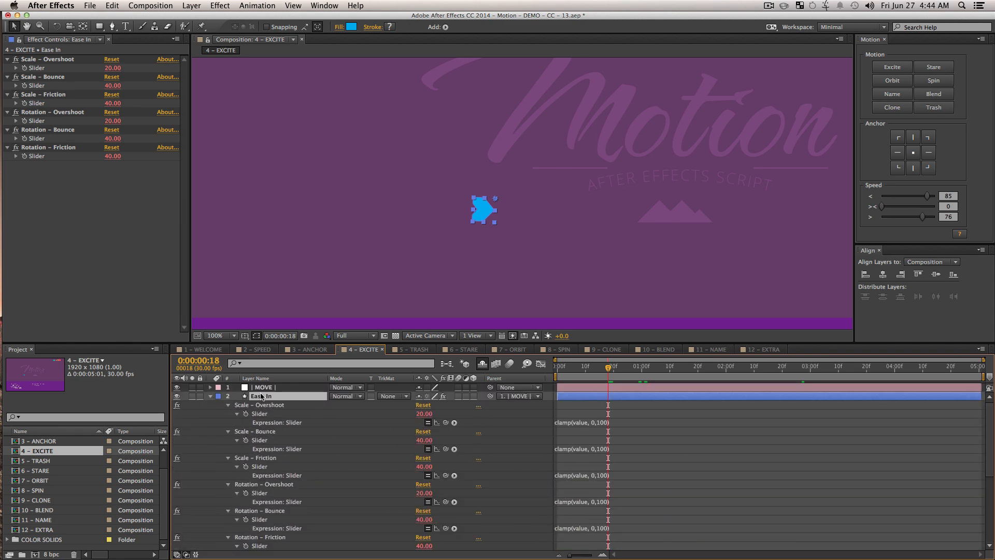
- Show the Ease In layer's keyframed properties again and preview the Scale and Rotation bounce from 0:00:00:10
key("u")
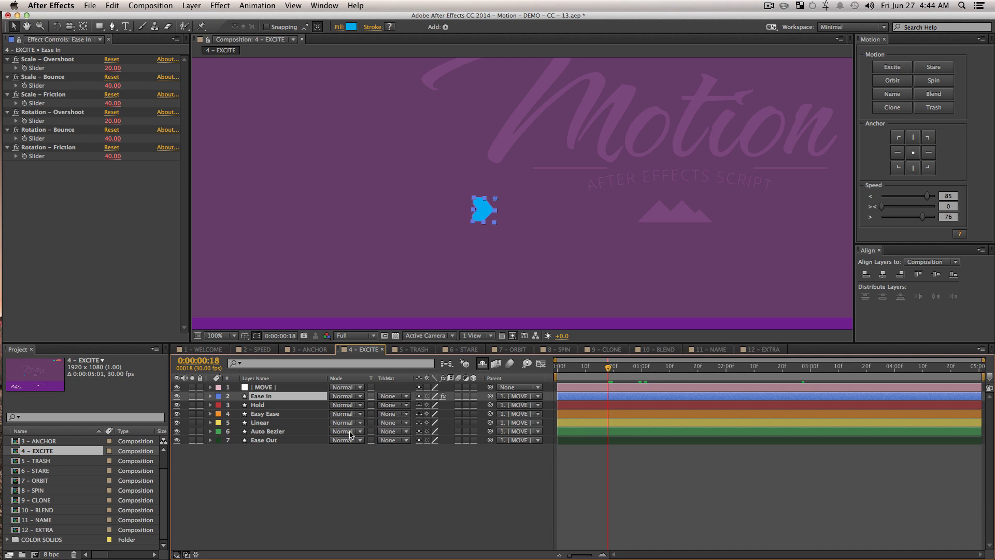
key("u")
left_click(586, 371)
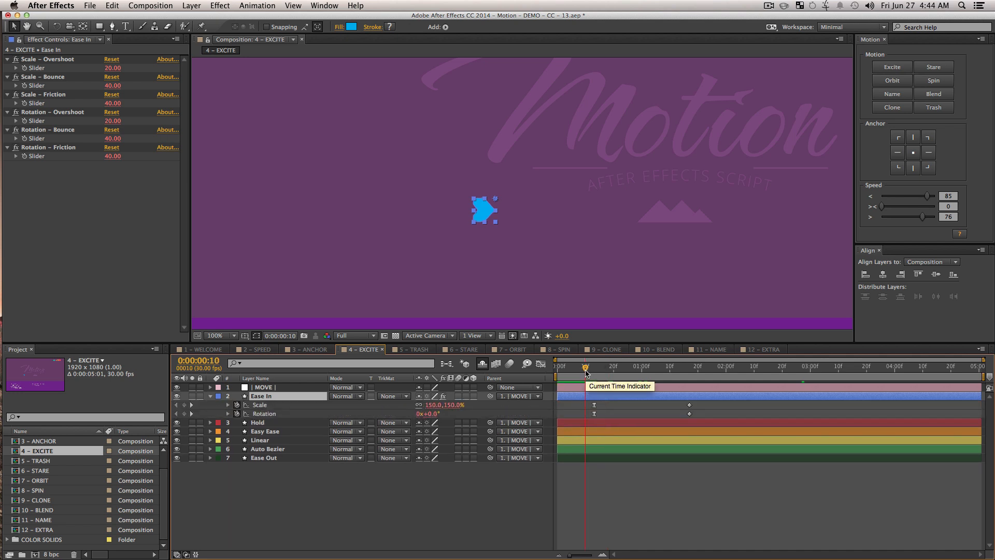
left_click(362, 497)
key("KP_0")
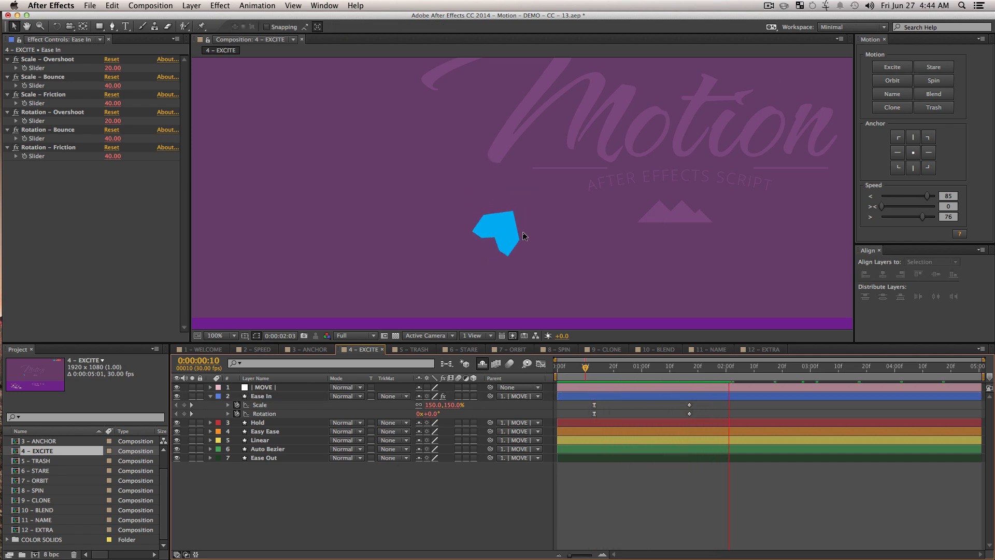
key("space")
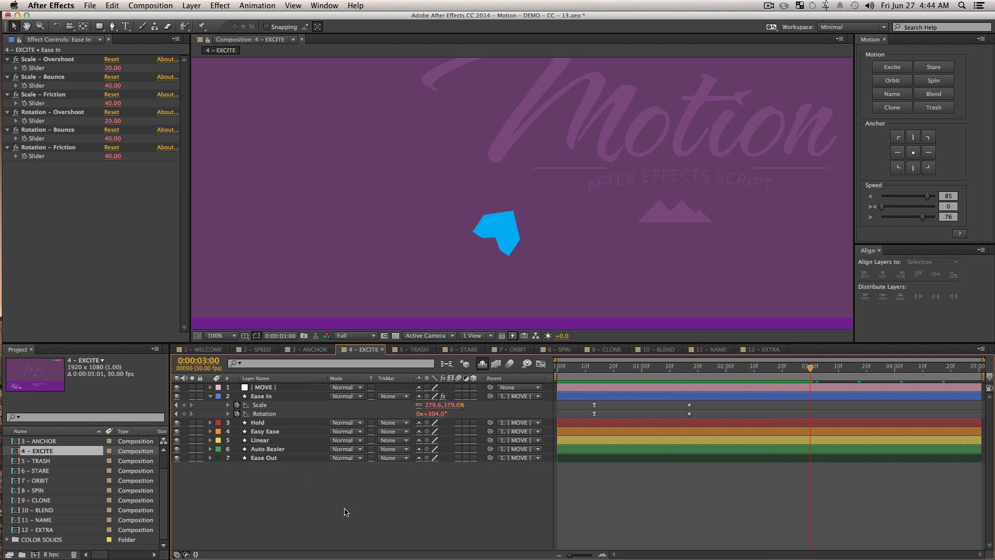
- Set the Ease In layer's Scale at the 0:00:01:17 keyframe to 417% and preview the arrow's animation from 0:00:00:09
left_click(176, 405)
left_click_drag(432, 405, 506, 405)
left_click(623, 403)
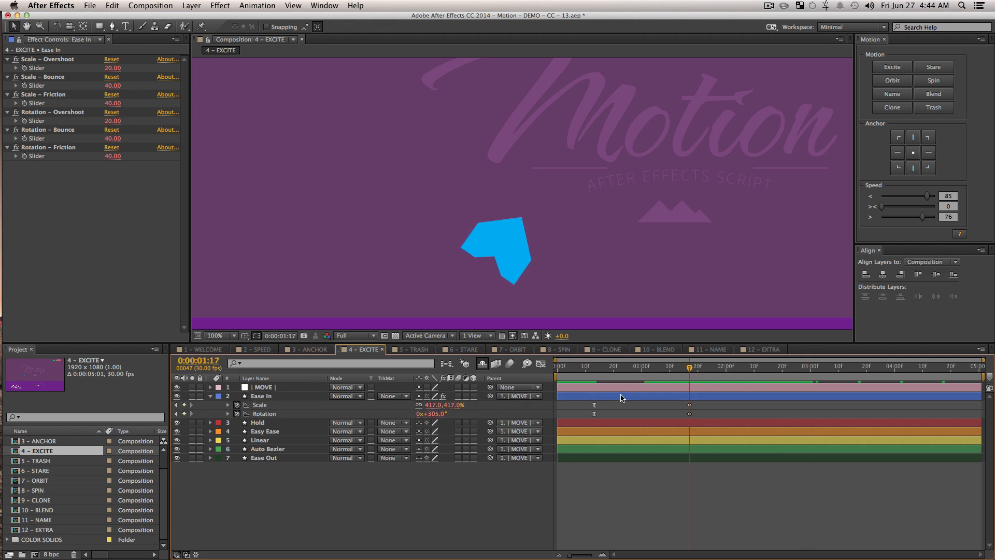
left_click_drag(594, 368, 583, 376)
key("space")
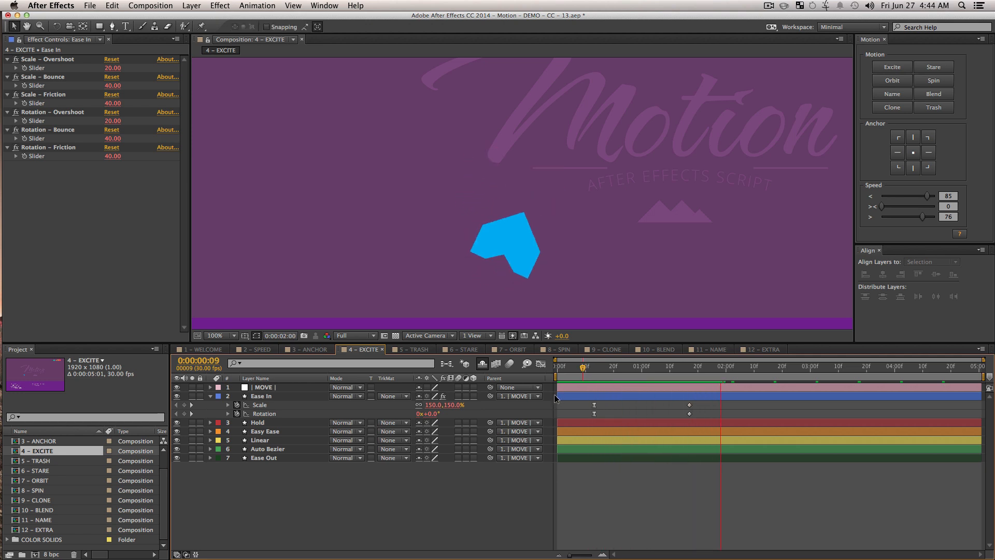
left_click_drag(688, 368, 675, 375)
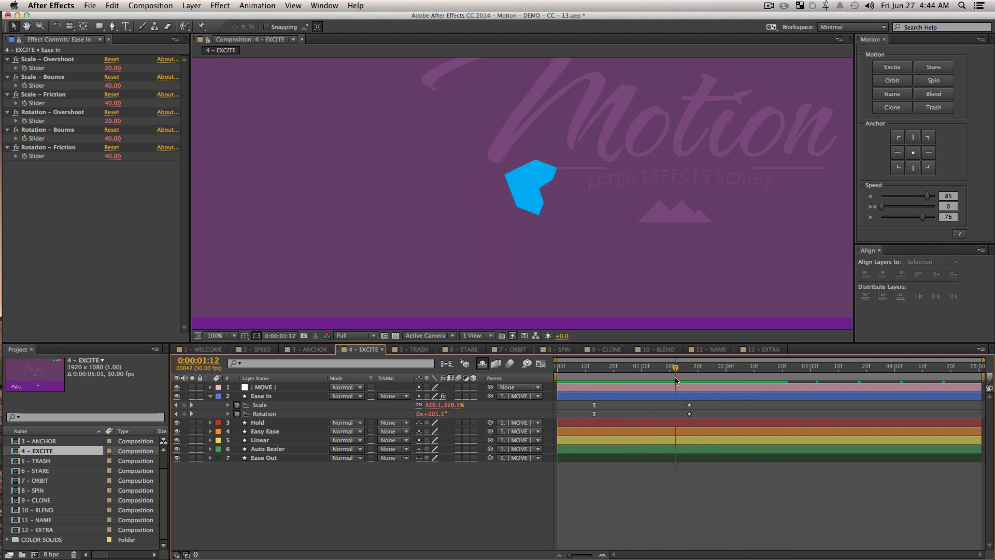
- Set the Scale – Overshoot slider of the Ease In layer to 100 and preview the animation from 0:00:00:10
left_click(192, 405)
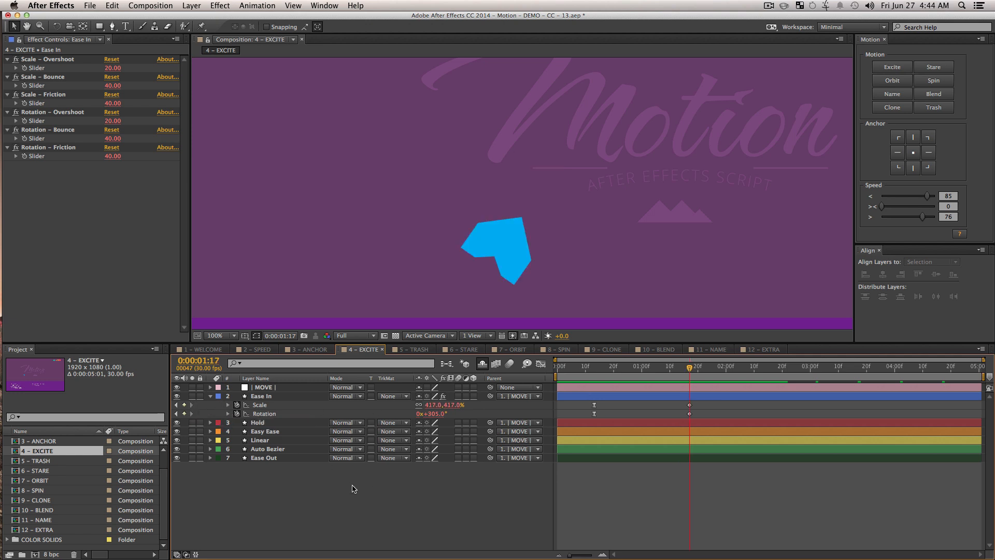
left_click(276, 405)
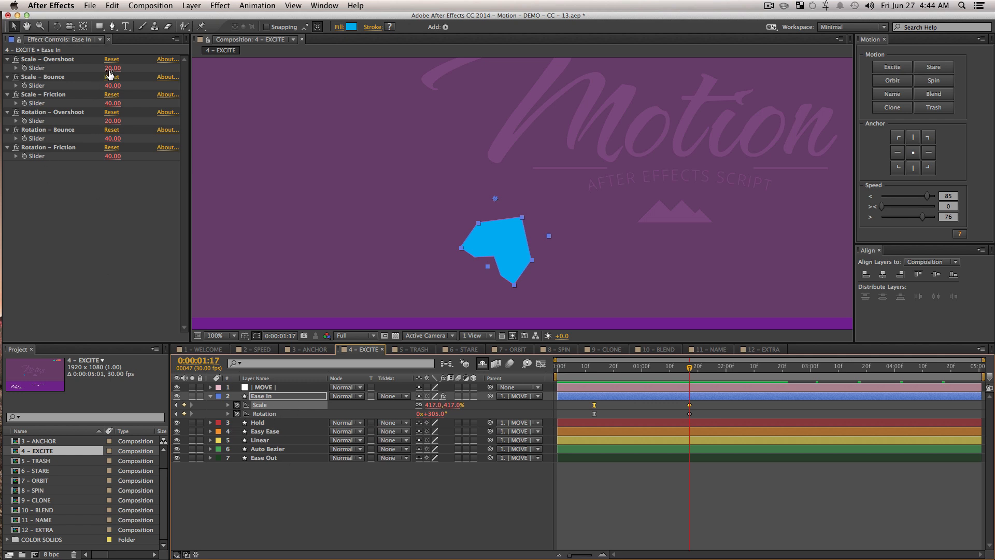
left_click_drag(111, 73, 154, 73)
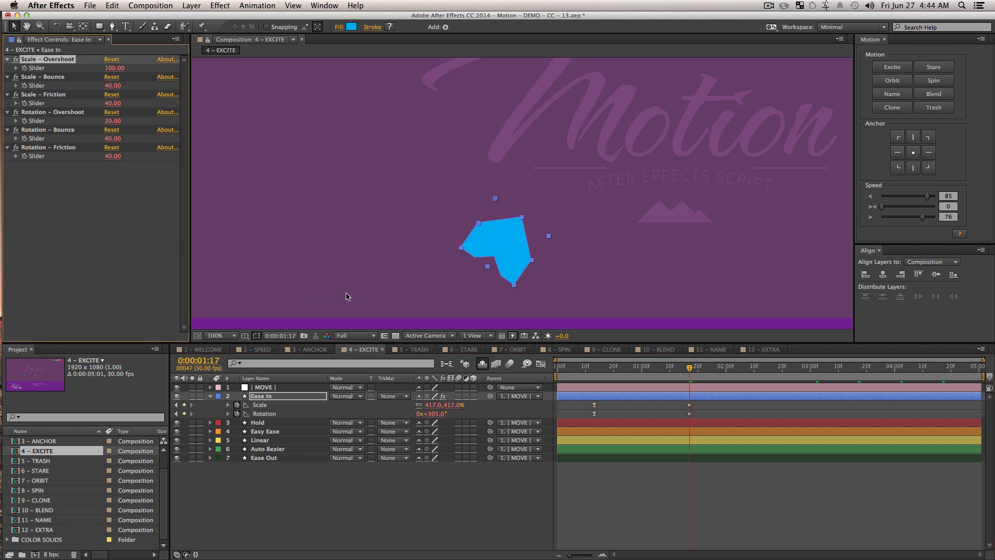
left_click_drag(670, 372, 590, 387)
key("space")
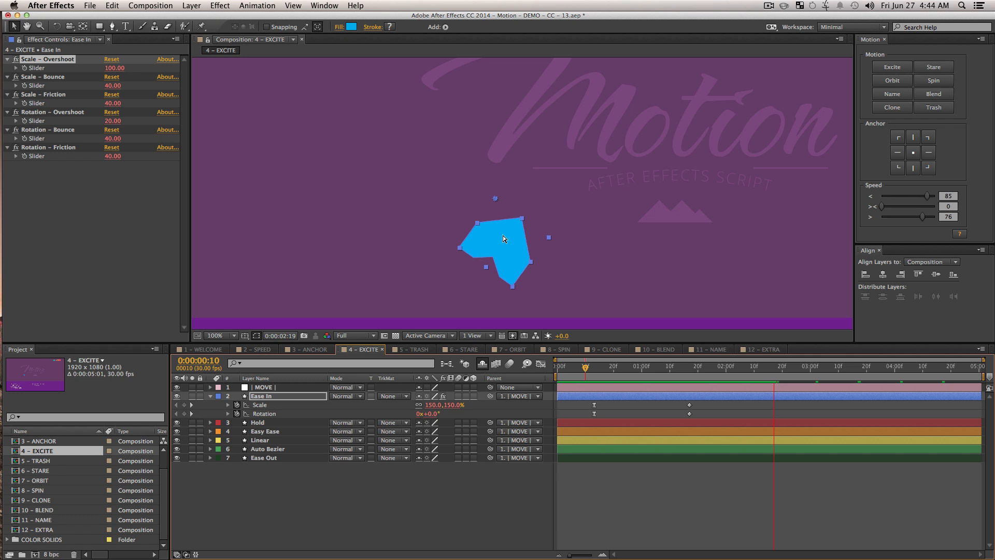
key("space")
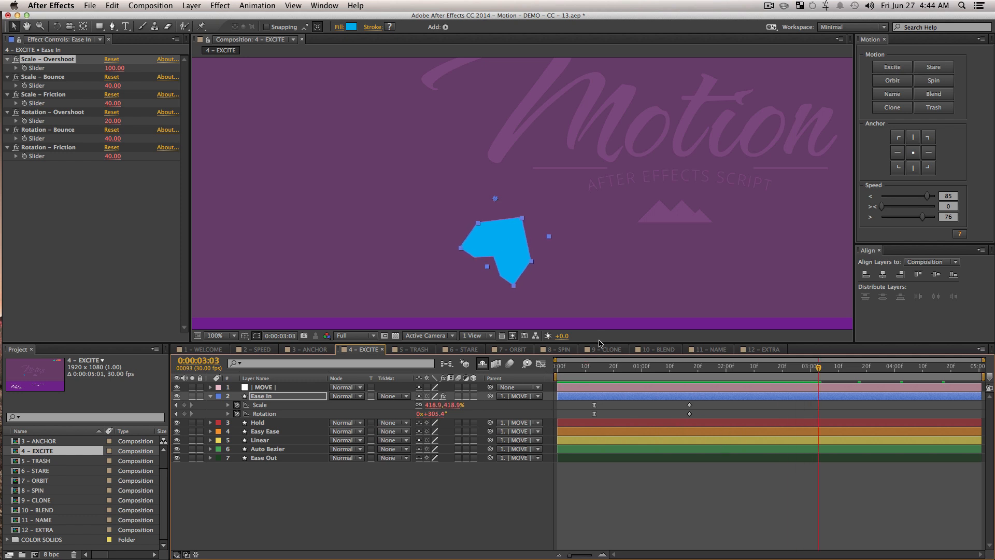
- Enlarge the timeline area and frame the blue arrow in the composition view at 100% magnification
left_click_drag(599, 342, 595, 280)
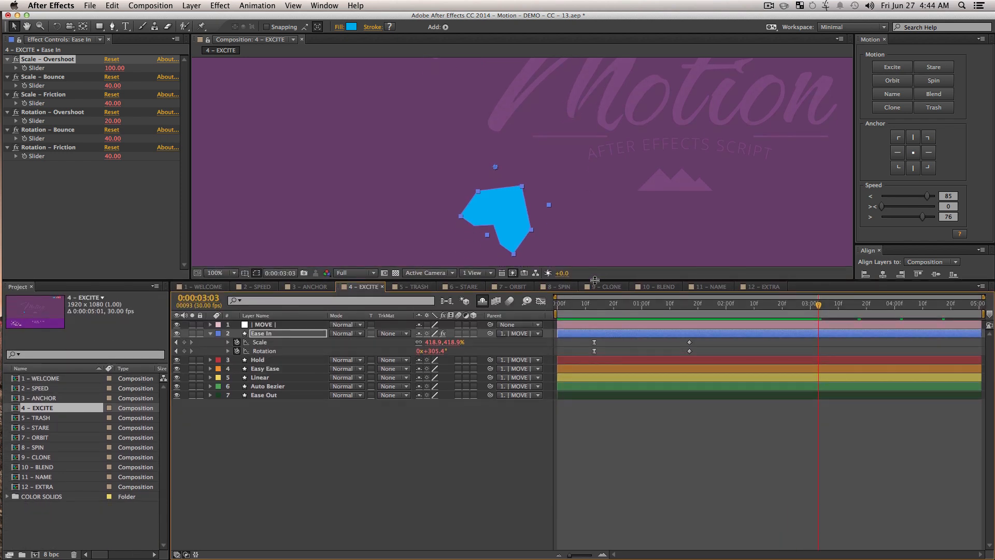
key("shift+slash")
key("z")
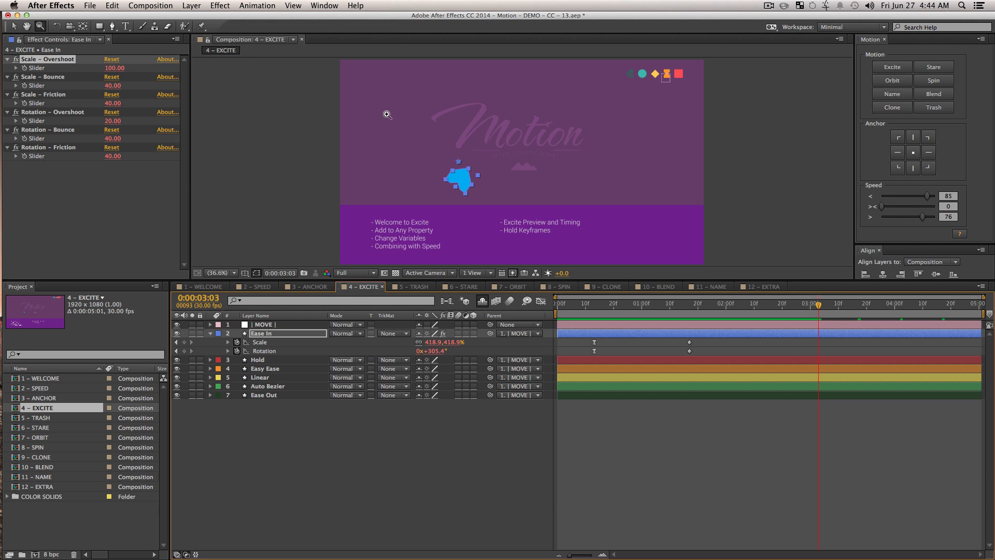
left_click_drag(387, 84, 590, 229)
left_click_drag(424, 143, 609, 233)
key("v")
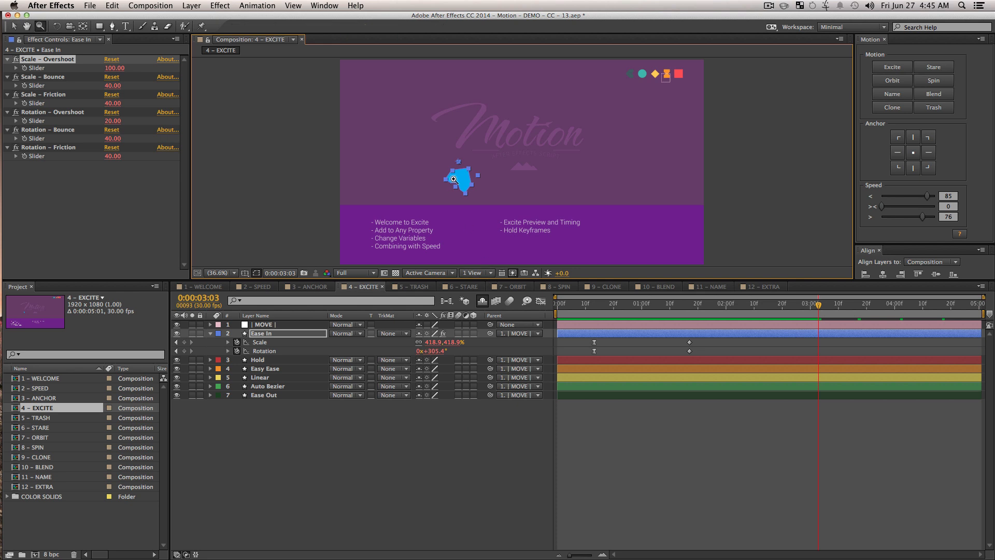
scroll(448, 184, "up", 3)
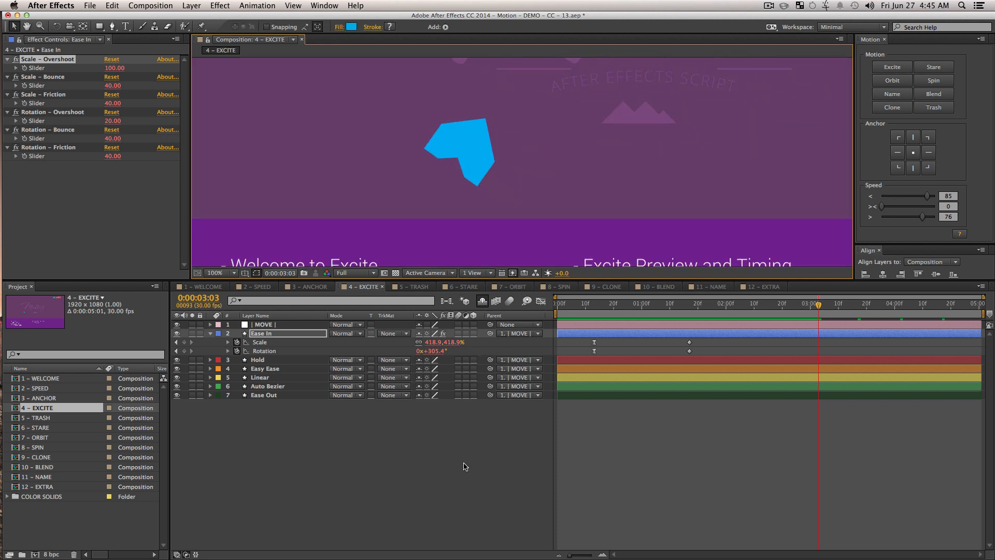
- Compare the Ease In layer's Scale speed graph with and without the post-expression curve in the Graph Editor
left_click(301, 343)
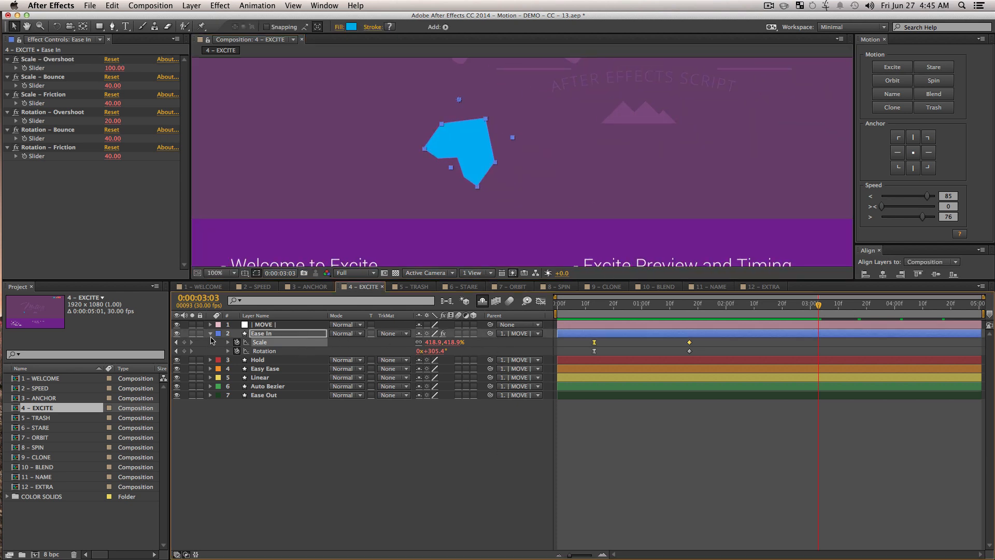
left_click(228, 342)
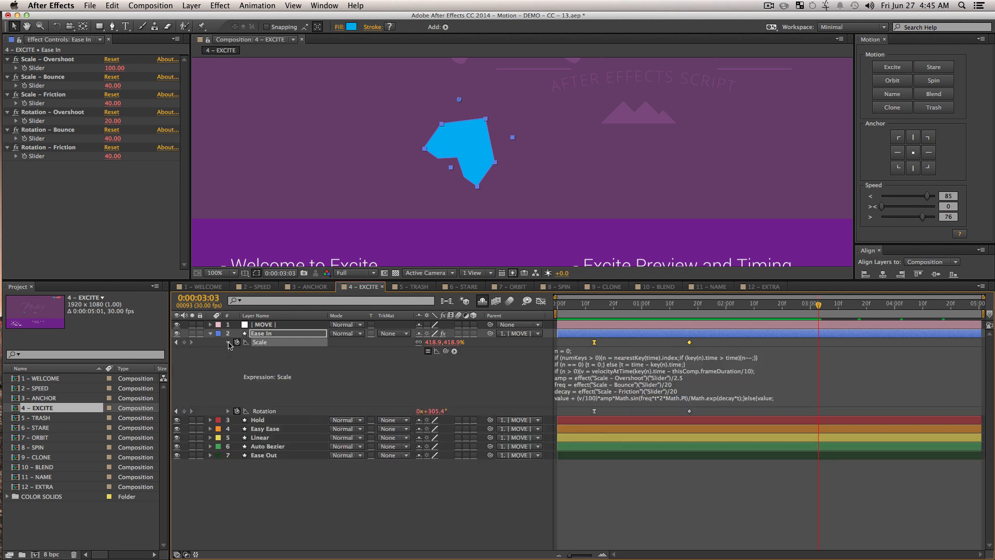
left_click(437, 352)
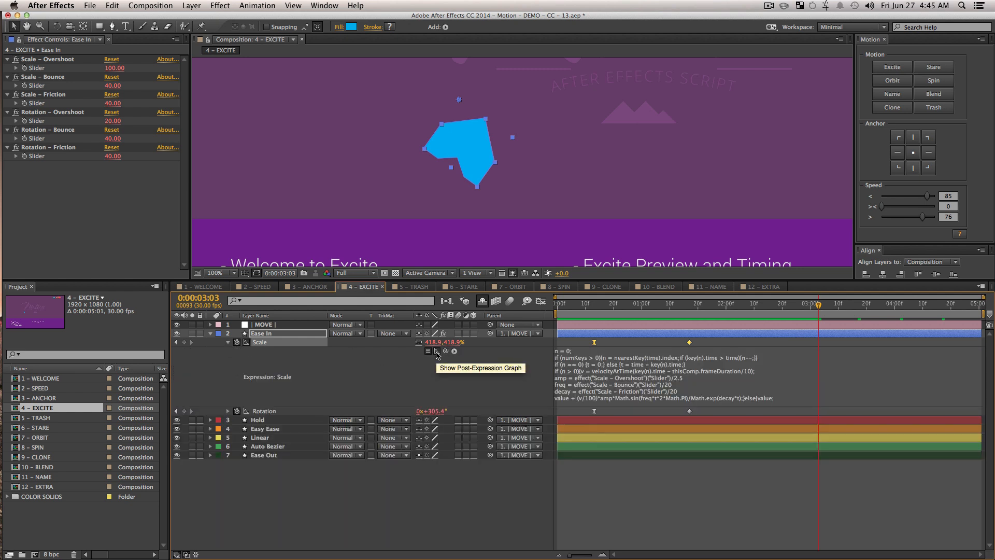
left_click(541, 302)
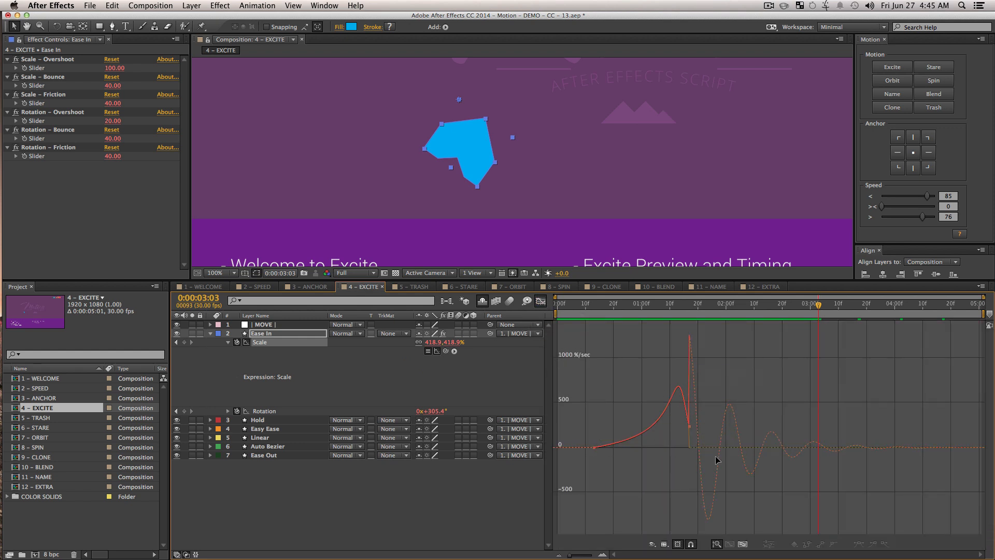
mouse_move(690, 407)
left_click(436, 352)
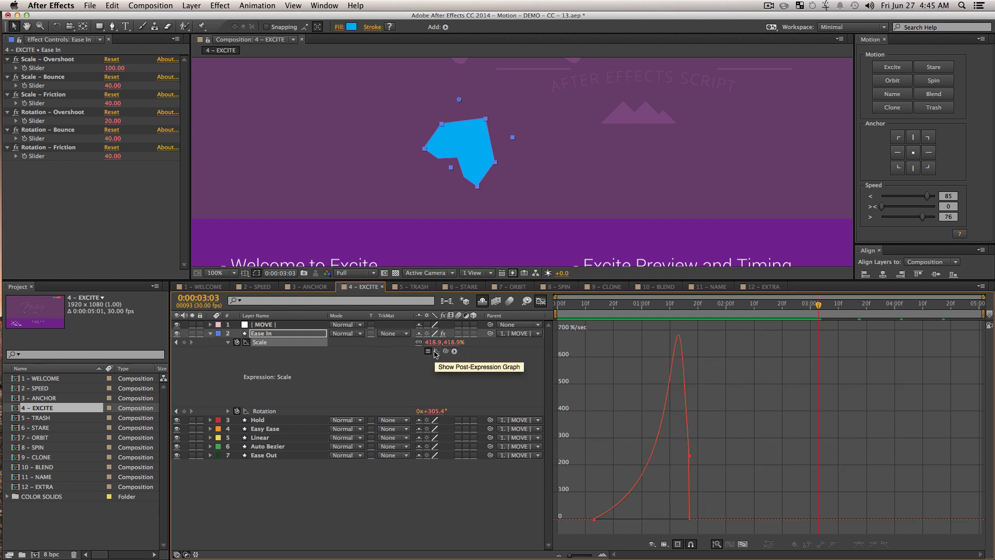
left_click(436, 351)
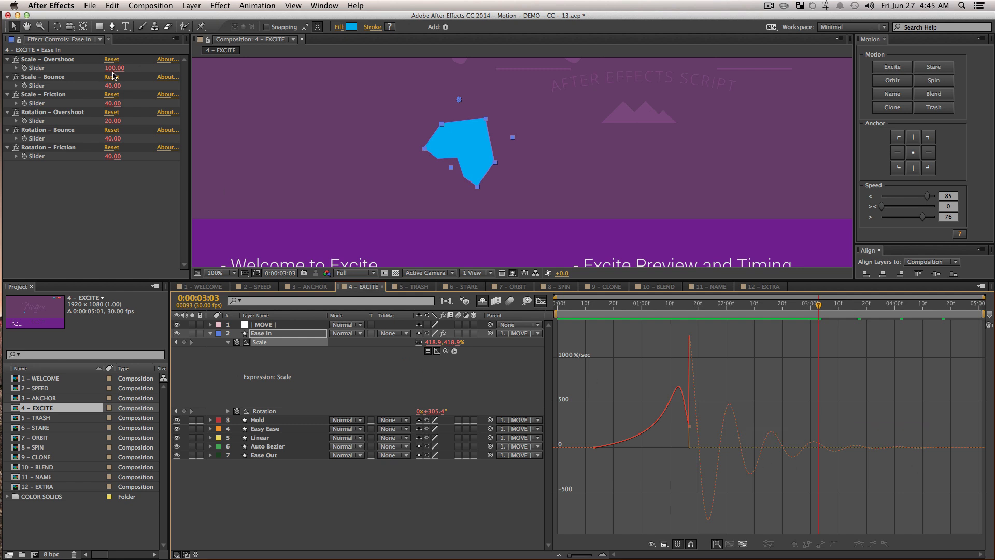
- Try Scale – Overshoot values of 43 and 100 against the post-expression curve, ending with 48
left_click_drag(114, 69, 85, 72)
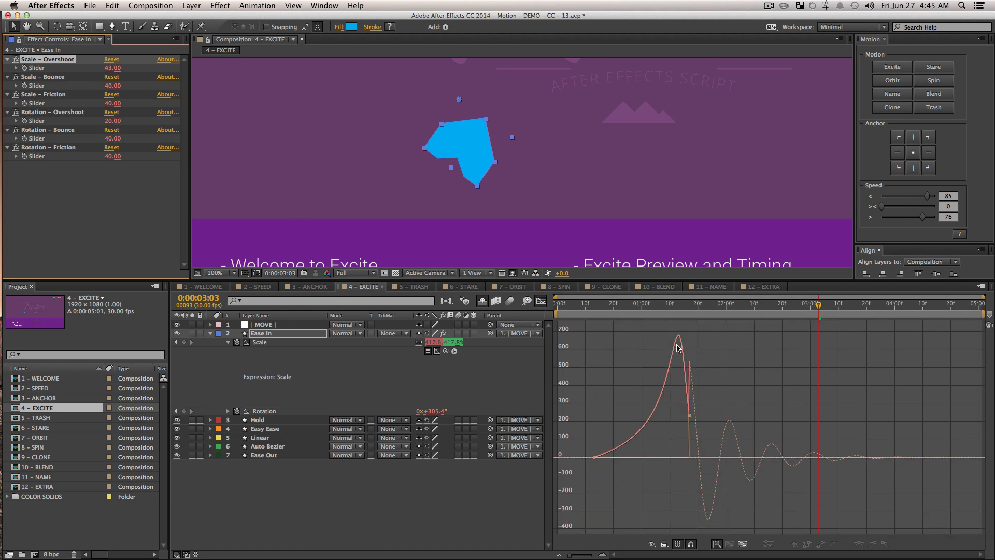
mouse_move(691, 367)
left_click_drag(110, 73, 115, 76)
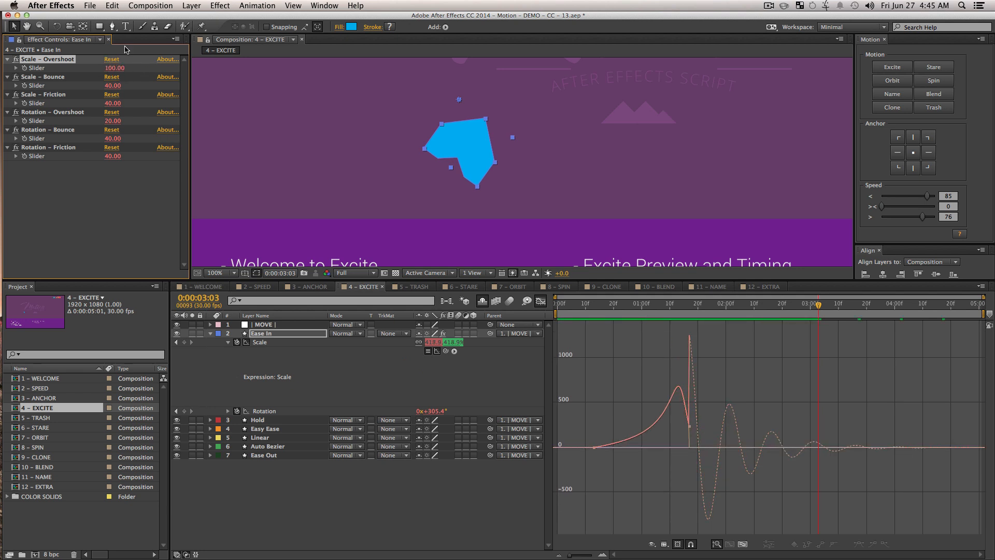
mouse_move(103, 68)
left_mouse_down()
mouse_move(86, 71)
mouse_move(102, 69)
left_mouse_up()
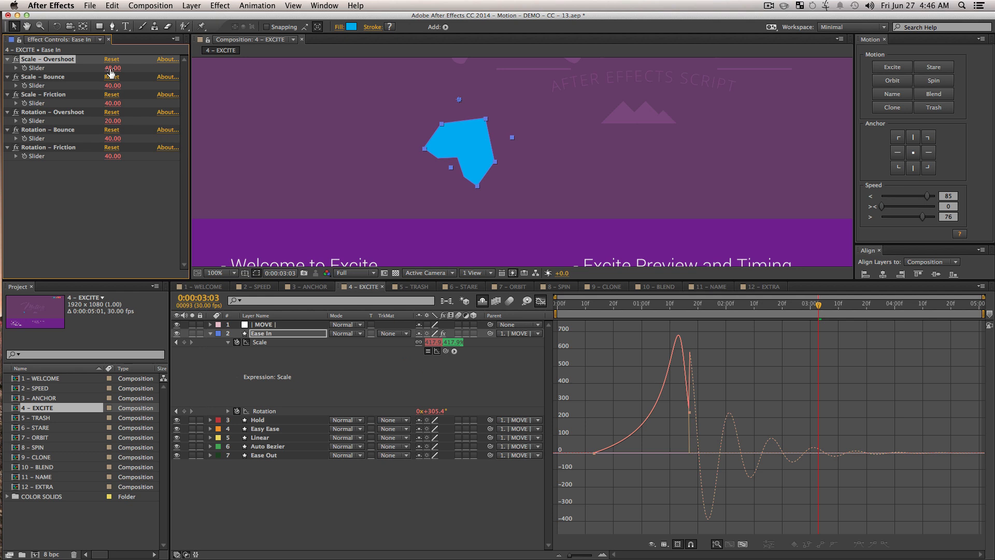
left_click(105, 68)
key("Return")
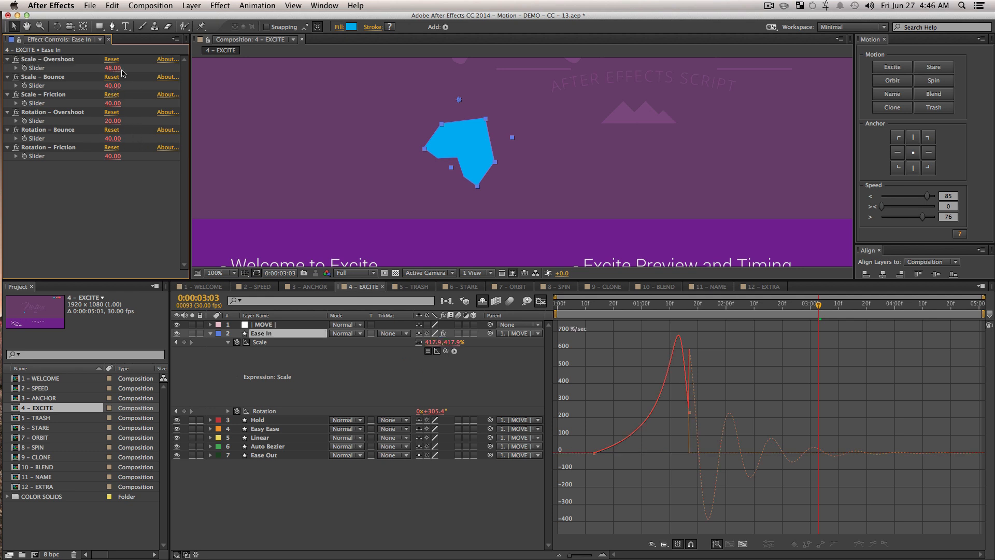
- Set the Scale – Bounce slider of the Ease In layer to 11 and preview the scale animation
left_click(264, 344)
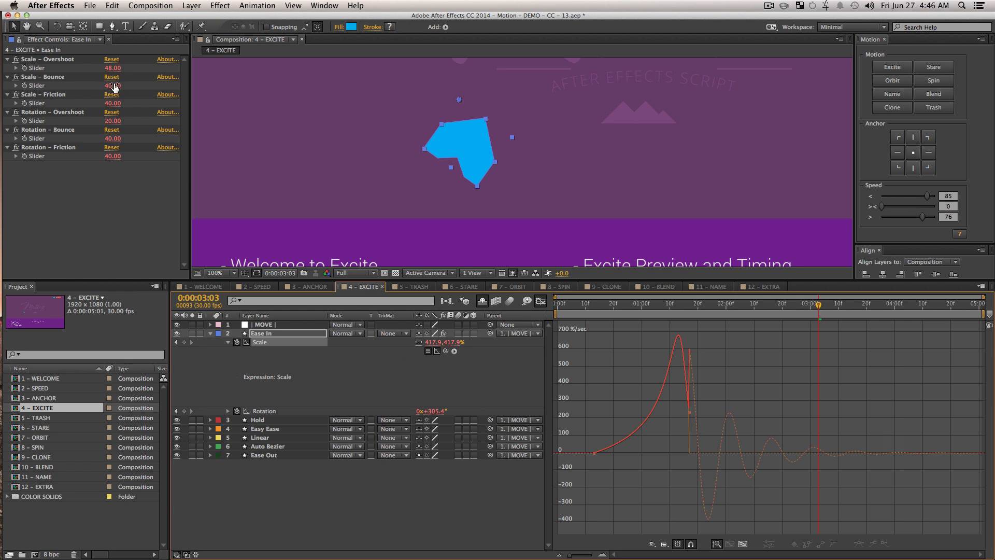
left_click_drag(115, 90, 103, 92)
left_click_drag(690, 308, 637, 315)
key("space")
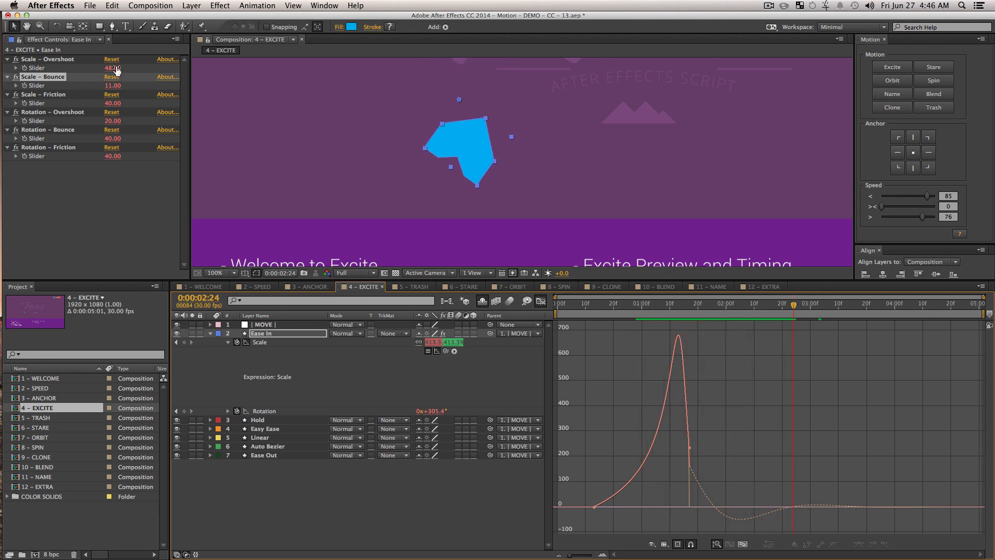
- Set the Scale – Friction slider to 100 and preview the arrow from 0:00:01:02
left_click_drag(112, 103, 151, 104)
left_click_drag(680, 309, 647, 321)
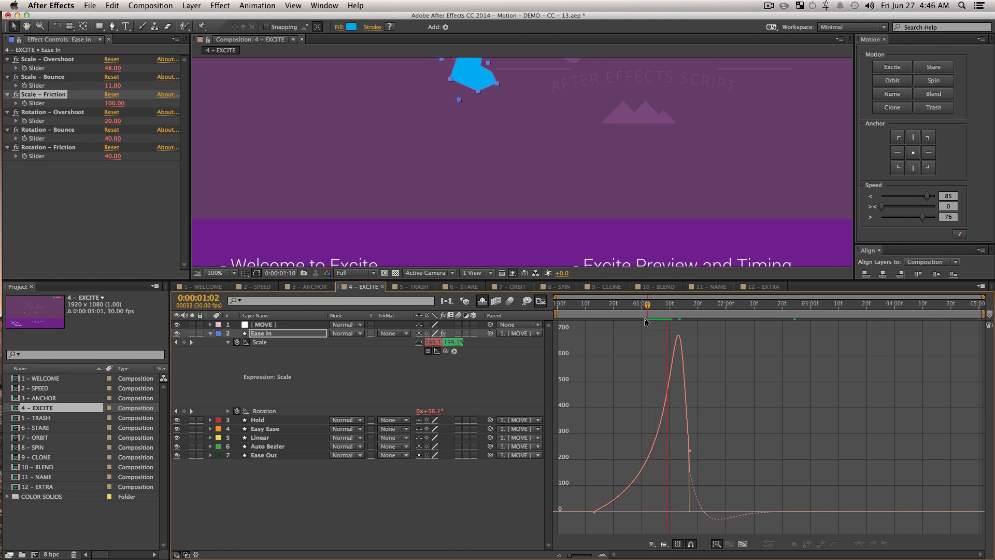
key("space")
- Remove the Rotation keyframes from the Ease In layer and move the playhead to 0:00:01:12
left_click(235, 410)
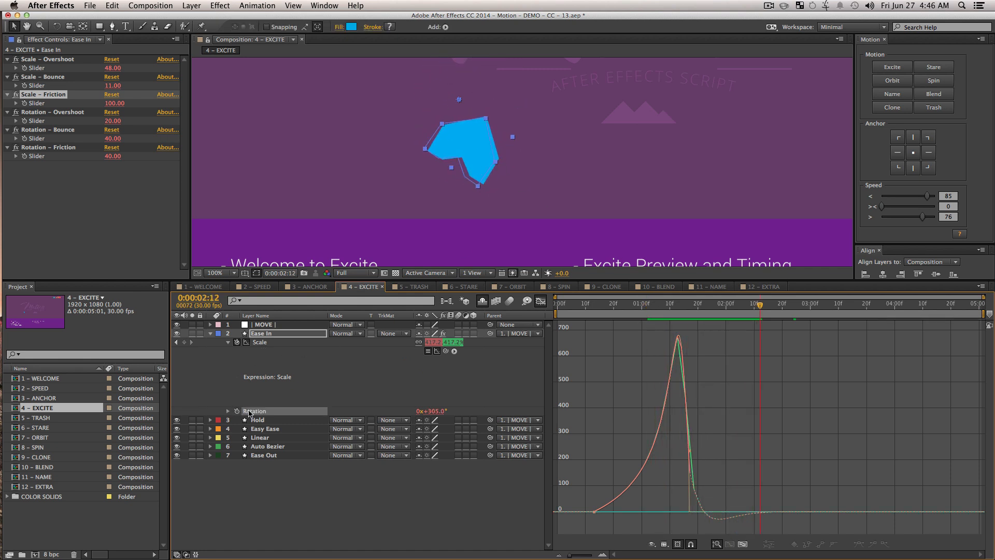
left_click(676, 315)
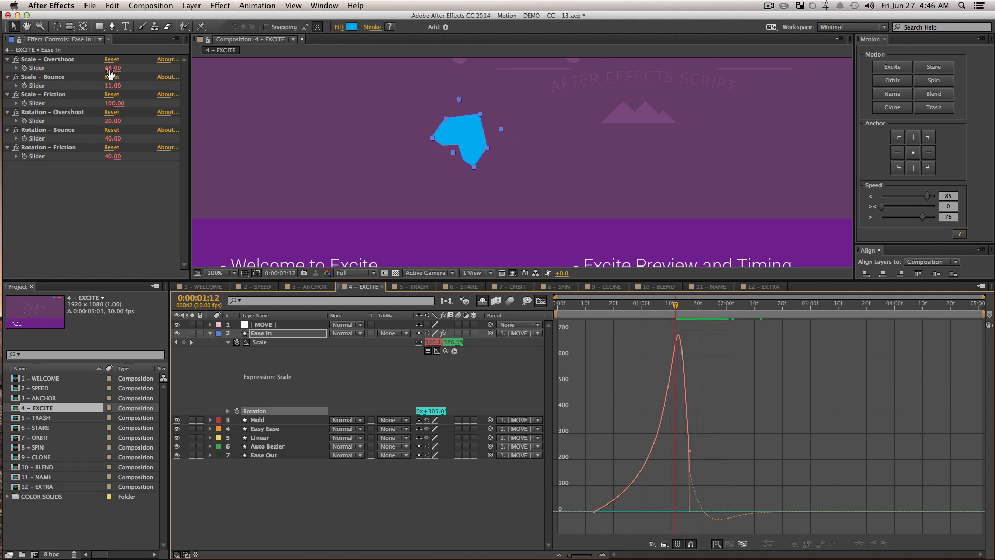
- Set Scale – Overshoot to 56, Scale – Bounce to 37 and Scale – Friction to 66, and preview from 0:00:01:02
left_click_drag(110, 71, 135, 91)
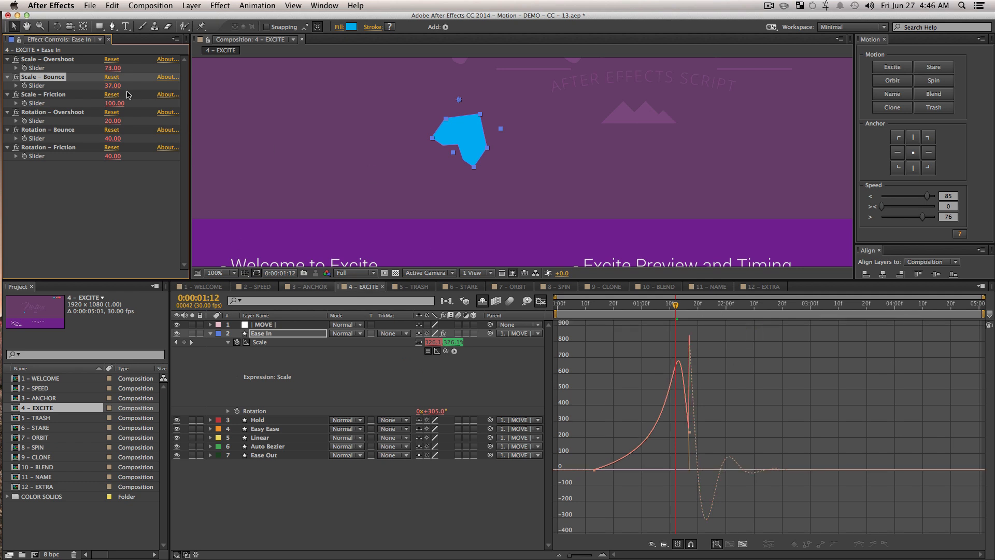
left_click_drag(113, 67, 79, 103)
left_click_drag(657, 311, 648, 310)
key("space")
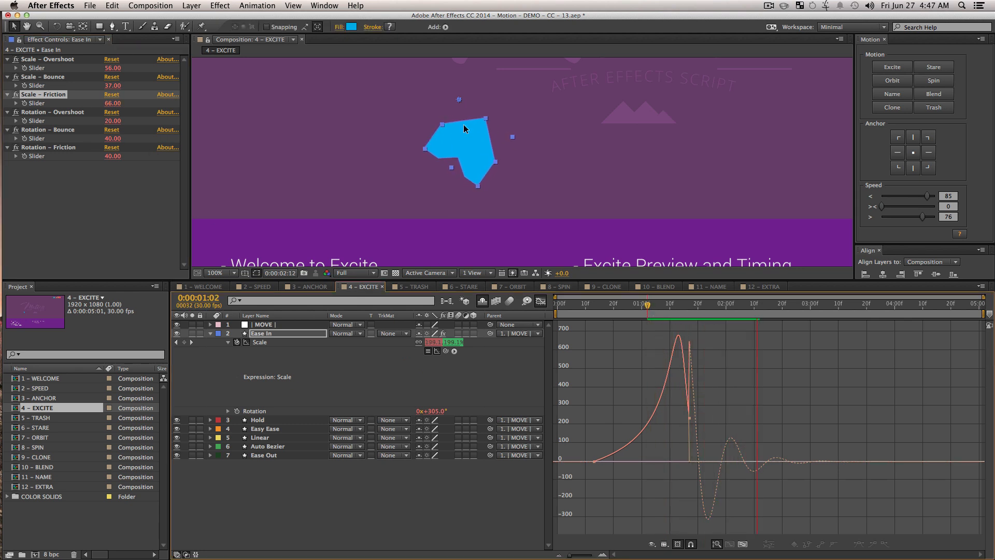
key("space")
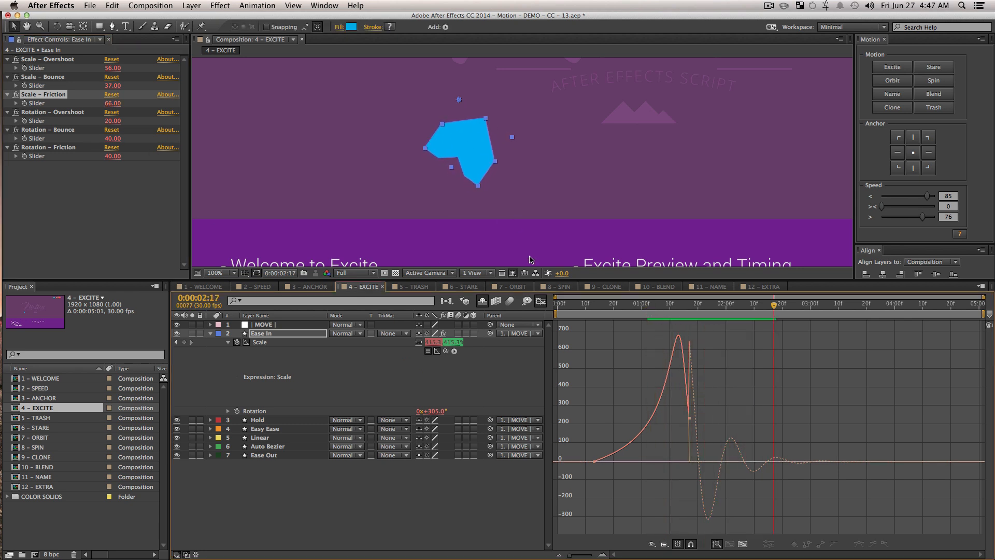
- Return from the Graph Editor to the layer bars and show only the Scale property of the Ease In layer
left_click(542, 301)
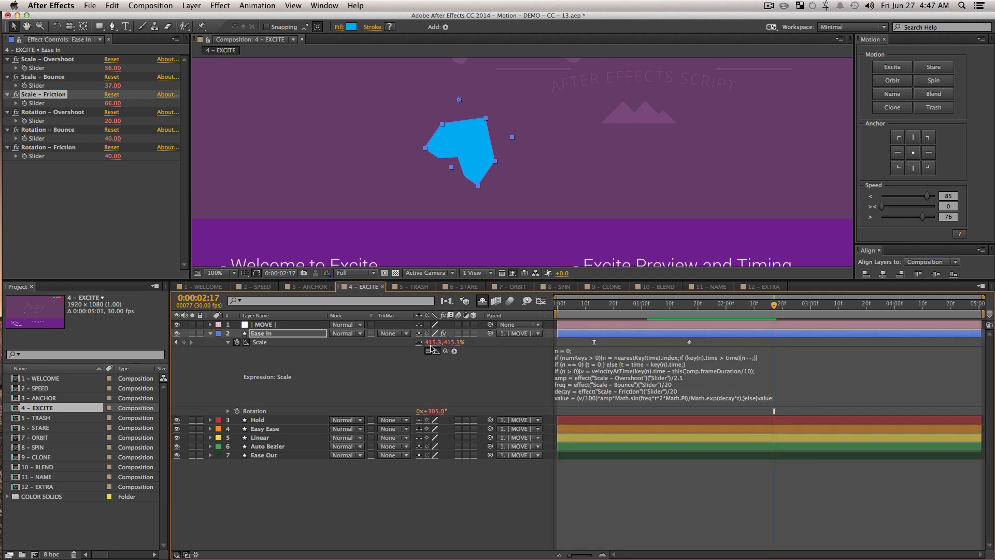
left_click(294, 334)
key("s")
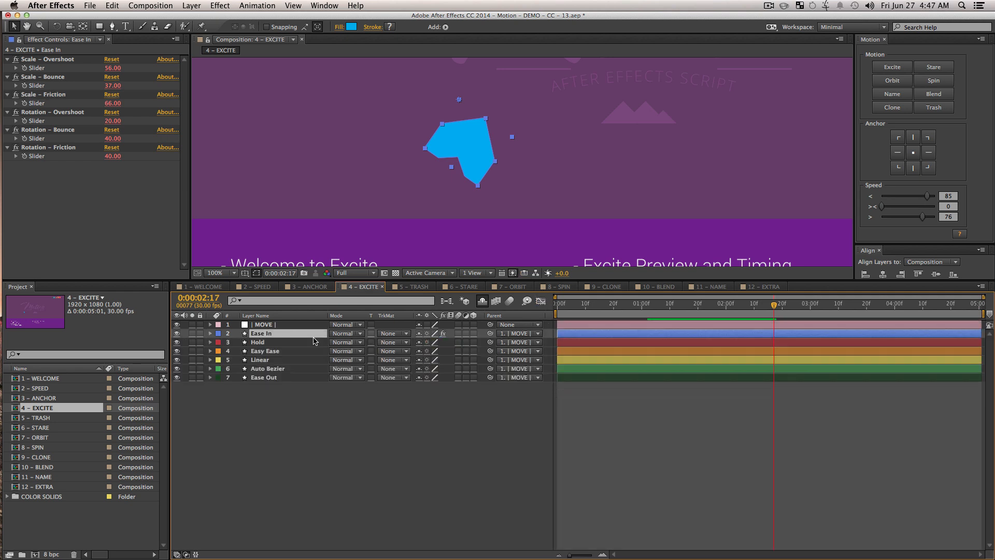
- Reveal the Rotation property of the Hold layer and the Opacity property of the Auto Bezier layer
left_click(275, 352)
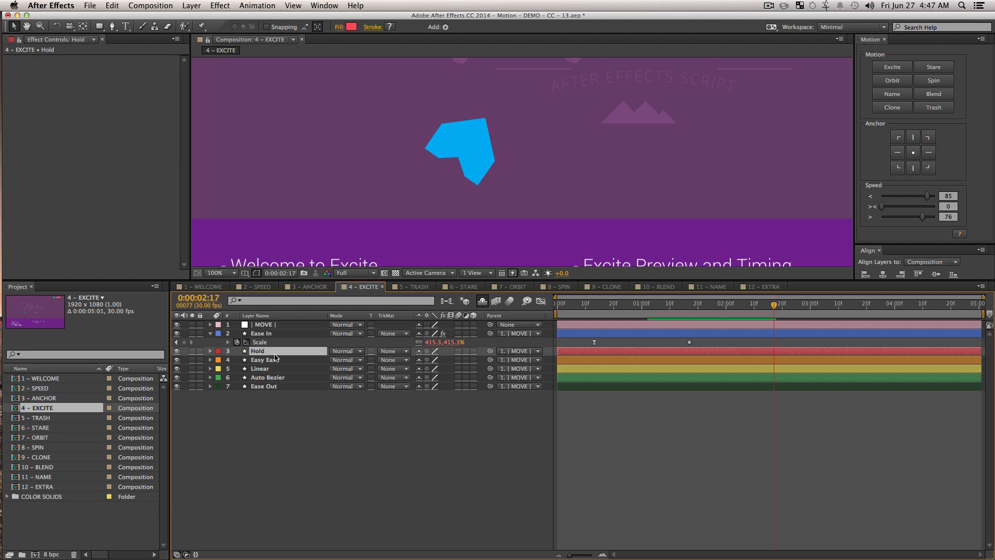
key("r")
left_click(272, 378)
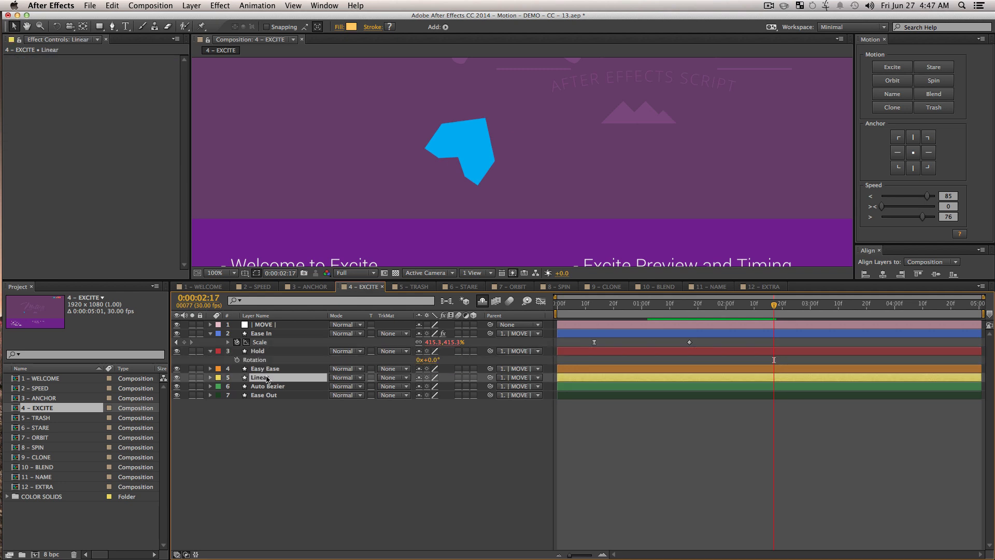
left_click(270, 386)
key("t")
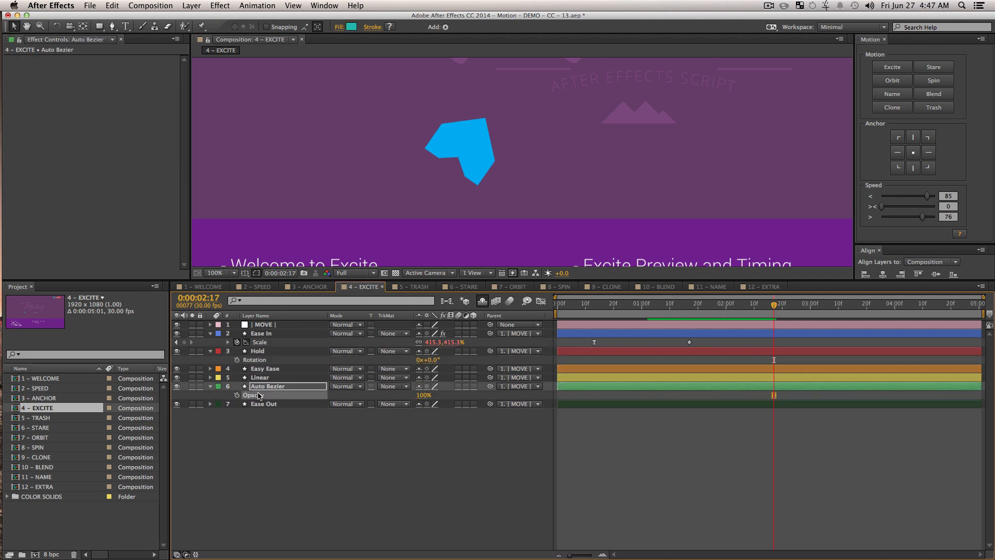
- Move the Auto Bezier shape from the row of small shapes to the area just beside the mountain graphic
key("space")
scroll(541, 185, "down", 1)
left_click_drag(519, 166, 503, 275)
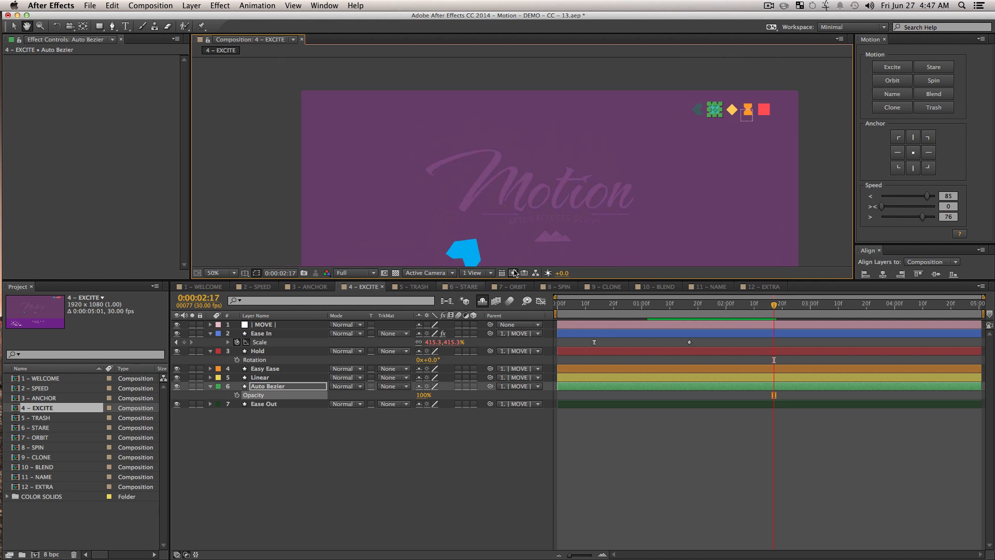
left_click_drag(718, 115, 637, 237)
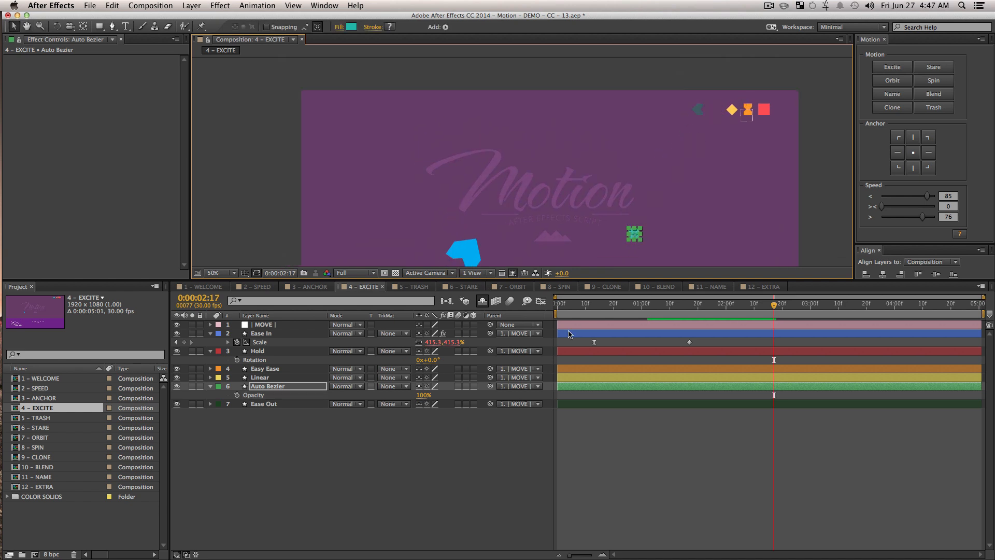
- Add an Opacity keyframe to the Auto Bezier layer at 0:00:01:08 and apply Excite to that property
left_click(664, 314)
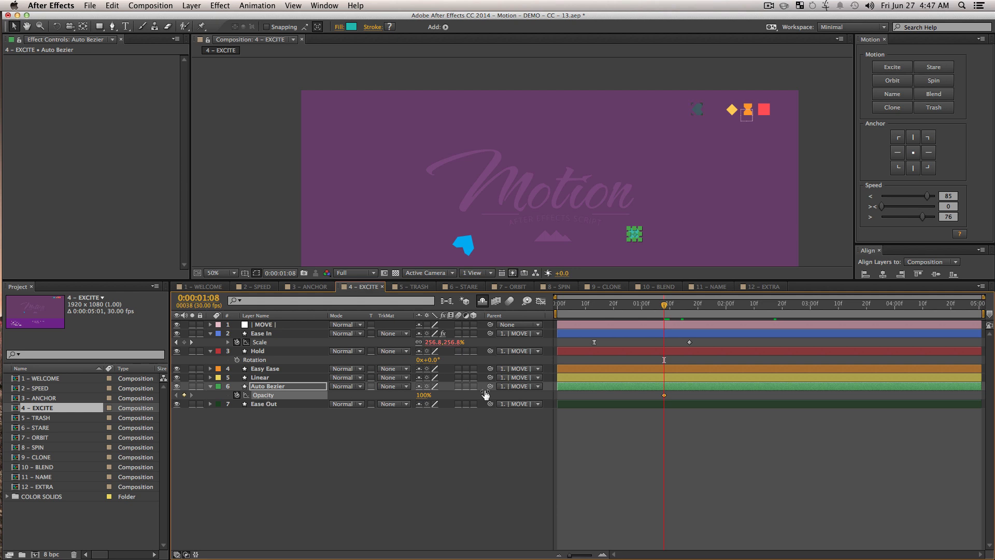
left_click(890, 71)
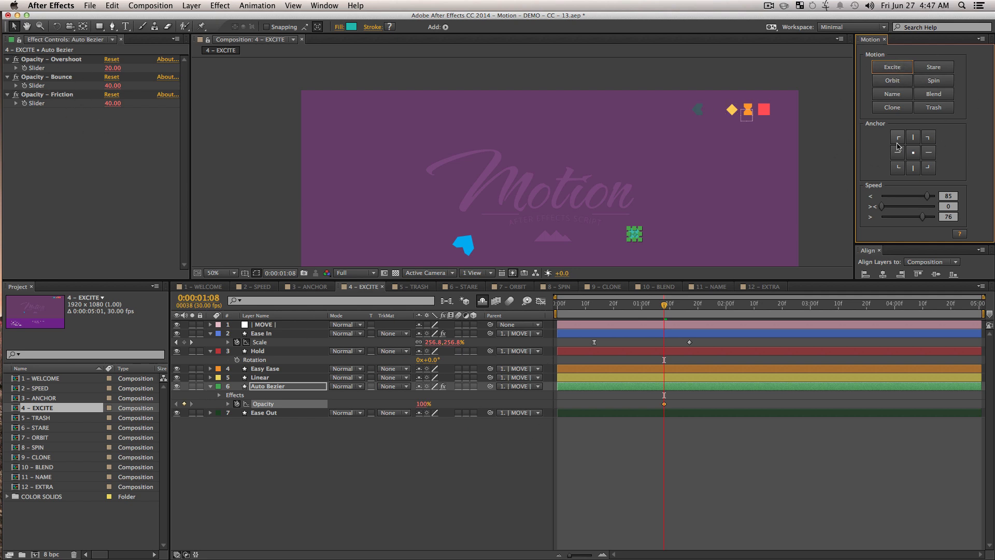
- Try to apply Excite to the Auto Bezier layer's Opacity a second time, dismiss the alert and deselect the layer
left_click(291, 386)
left_click(276, 404)
left_click(887, 66)
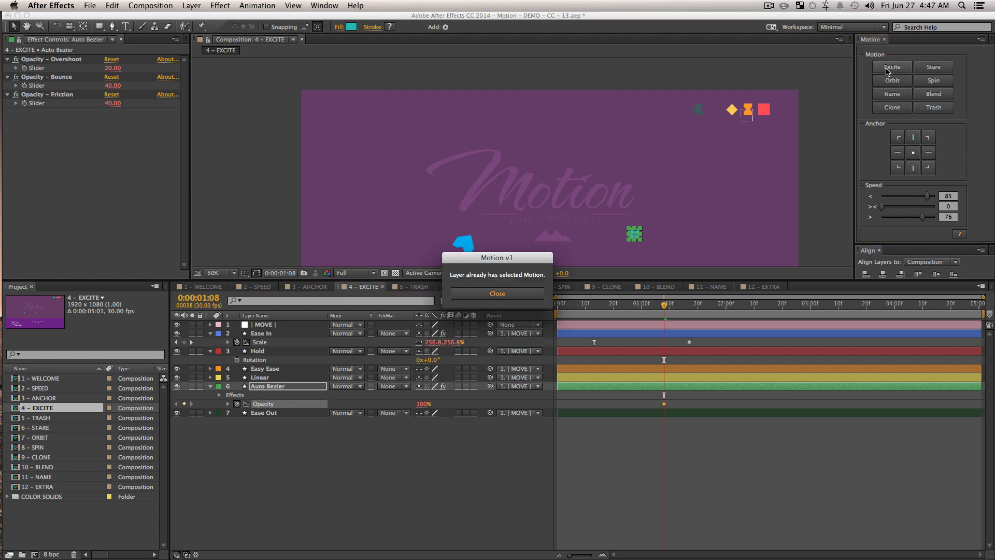
left_click(492, 291)
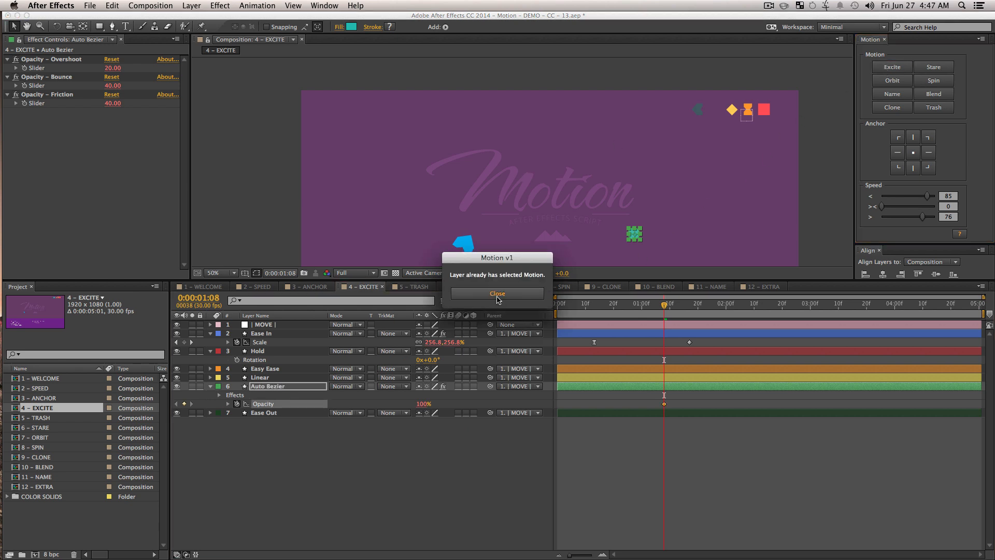
left_click(424, 534)
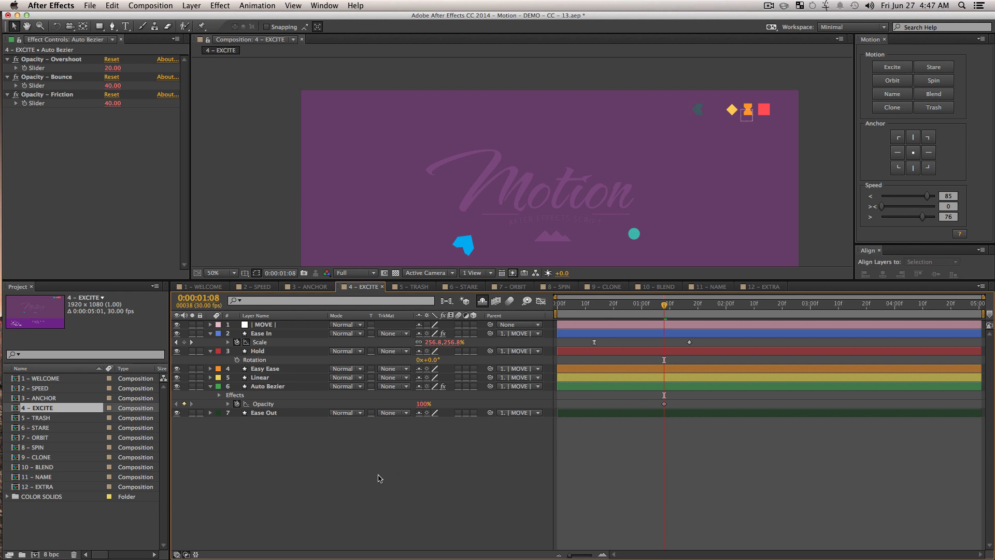
- Examine the list of Excite topics beneath the Motion artwork in the composition
key("space")
left_click_drag(628, 209, 639, 149)
key("z")
left_click(566, 165, "alt")
key("space")
left_click_drag(566, 164, 546, 109)
left_click(545, 143)
key("space")
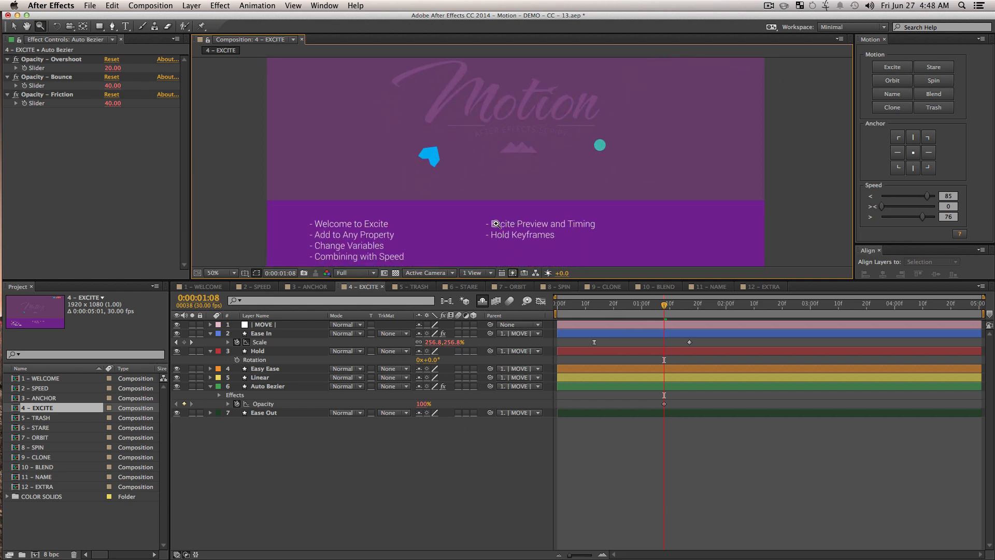
key("v")
- Reveal the Scale expression of the Ease In layer, with the timeline showing layer bars instead of the Graph Editor
left_click(540, 302)
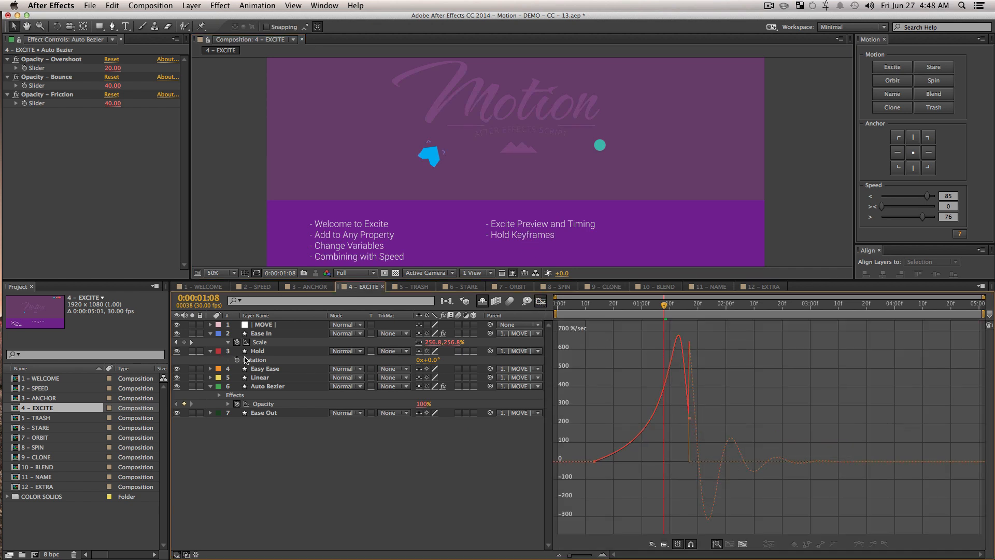
left_click(237, 342, "alt")
left_click(247, 342)
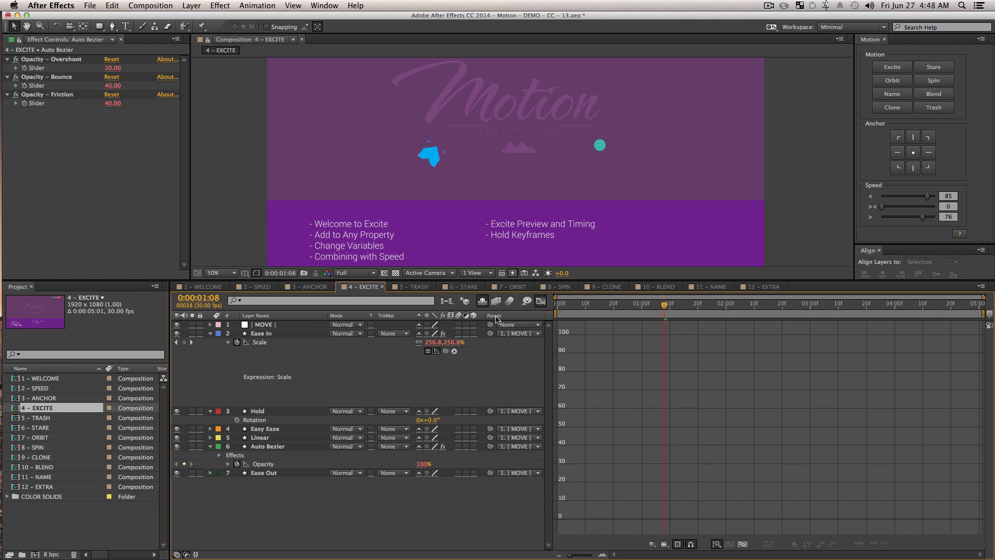
left_click(541, 300)
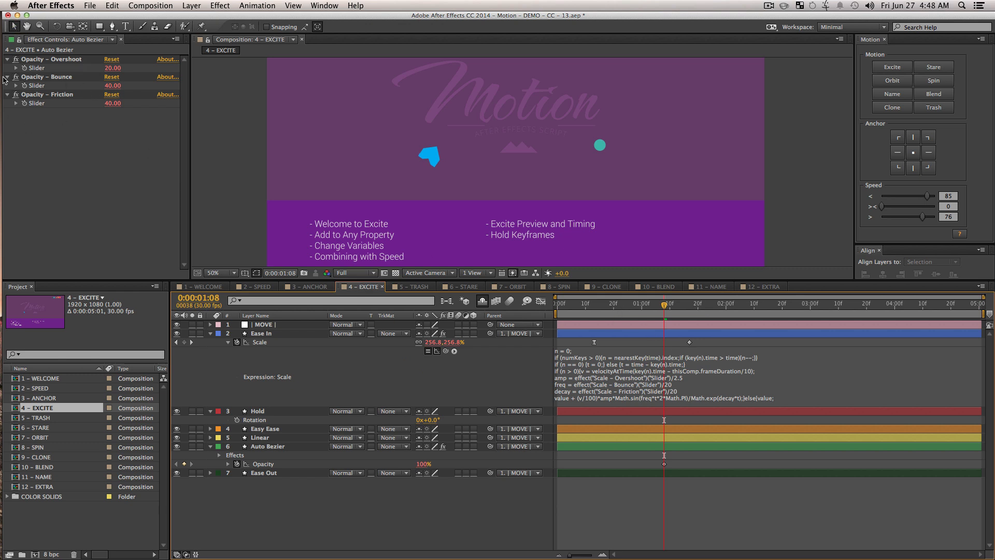
- Add a Scale keyframe of 173% to the Ease In layer at 0:00:03:03
left_click_drag(674, 313, 818, 314)
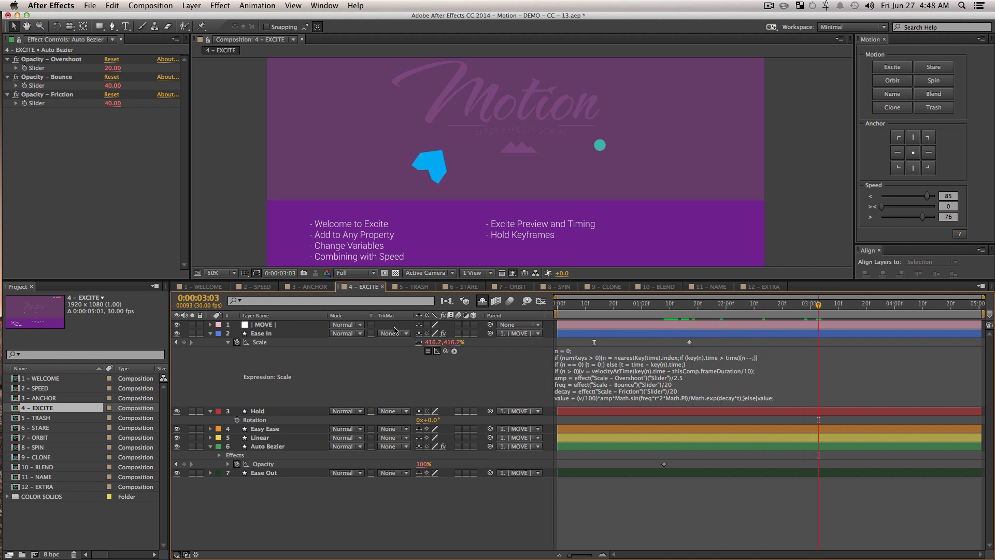
left_click_drag(438, 342, 362, 342)
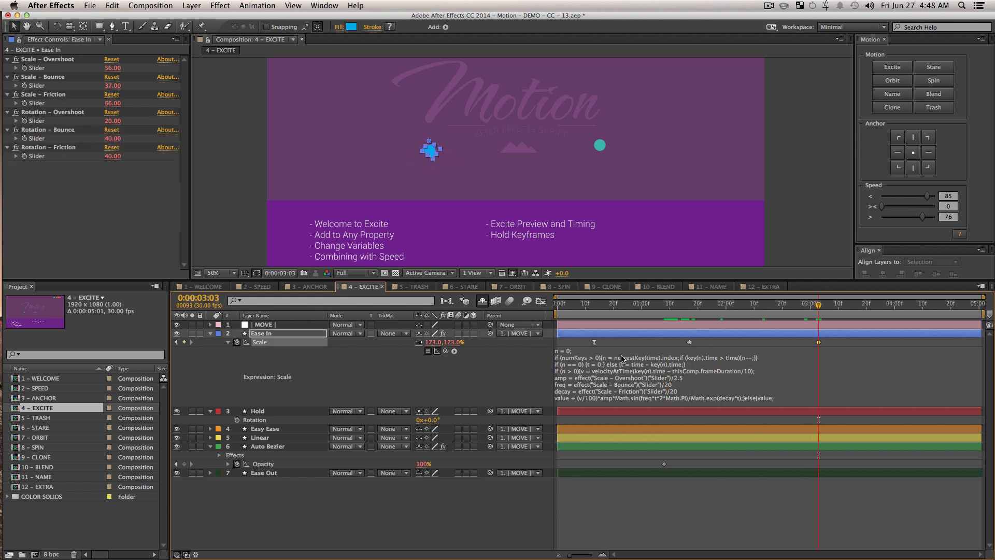
- Ease the first two Scale keyframes of Ease In with Speed < at 43 and >< at 69, and preview from 0:00:00:07
left_click_drag(699, 344, 520, 354)
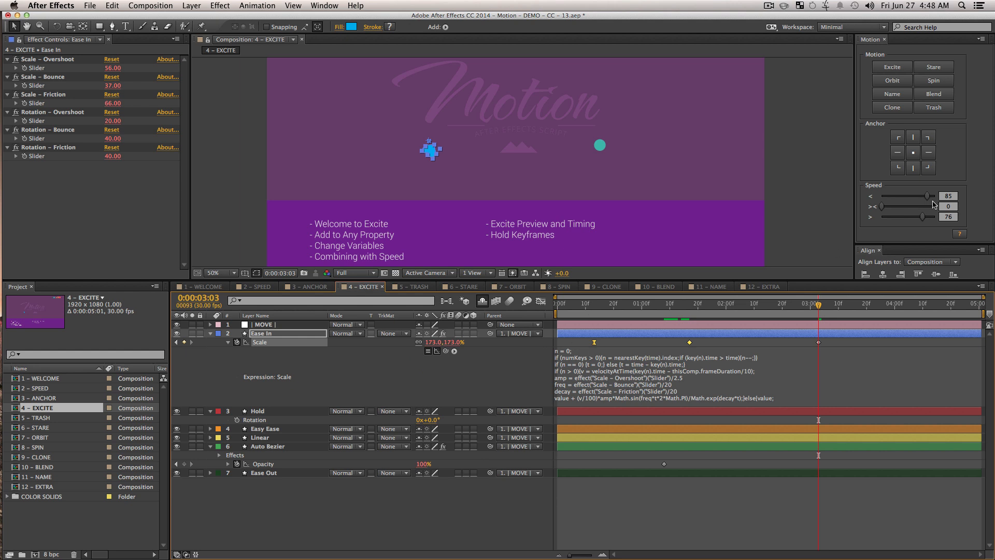
mouse_move(895, 206)
left_mouse_down()
mouse_move(919, 207)
mouse_move(902, 200)
left_mouse_up()
left_click(577, 306)
key("space")
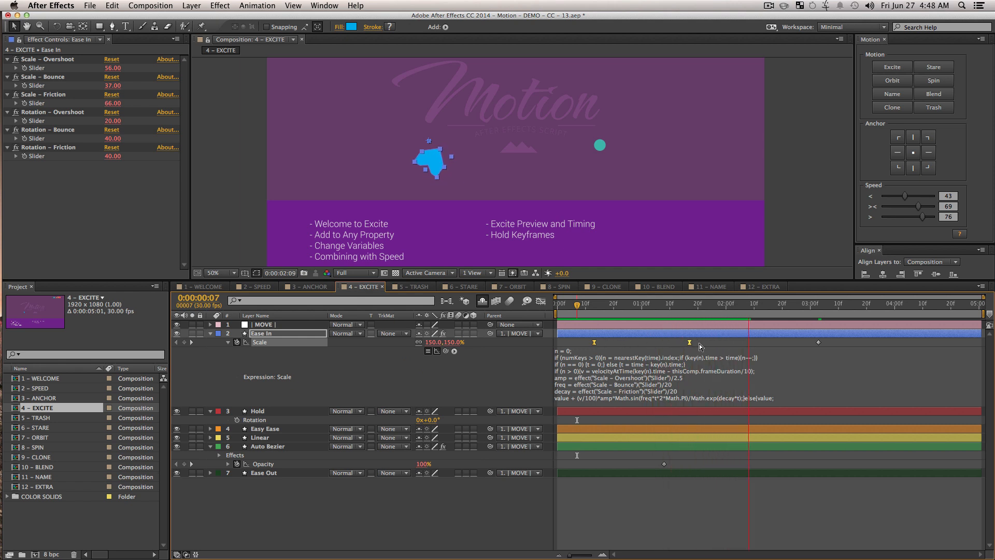
key("space")
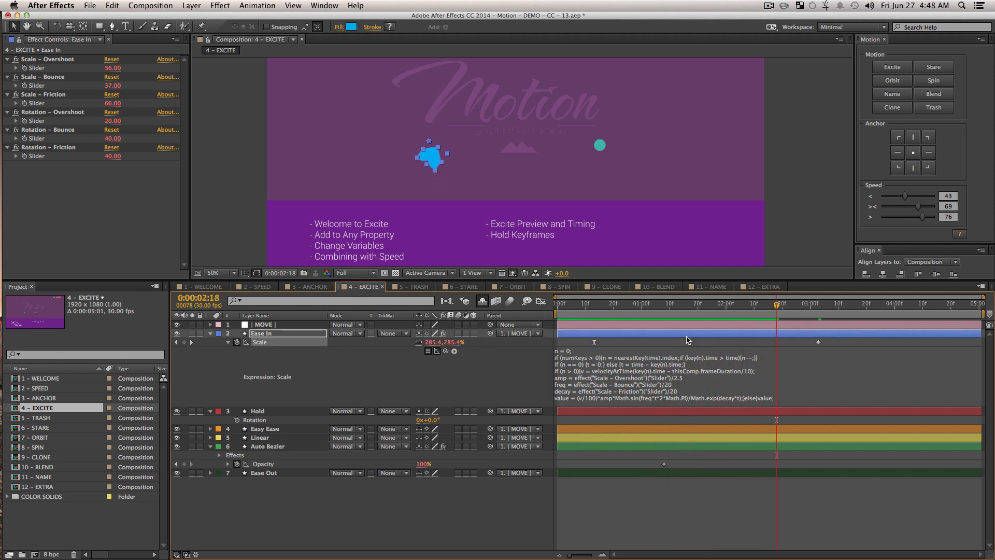
- Move the playhead to the second Scale keyframe at 0:00:01:17 and select all Scale keyframes of the Ease In layer
left_click(685, 311)
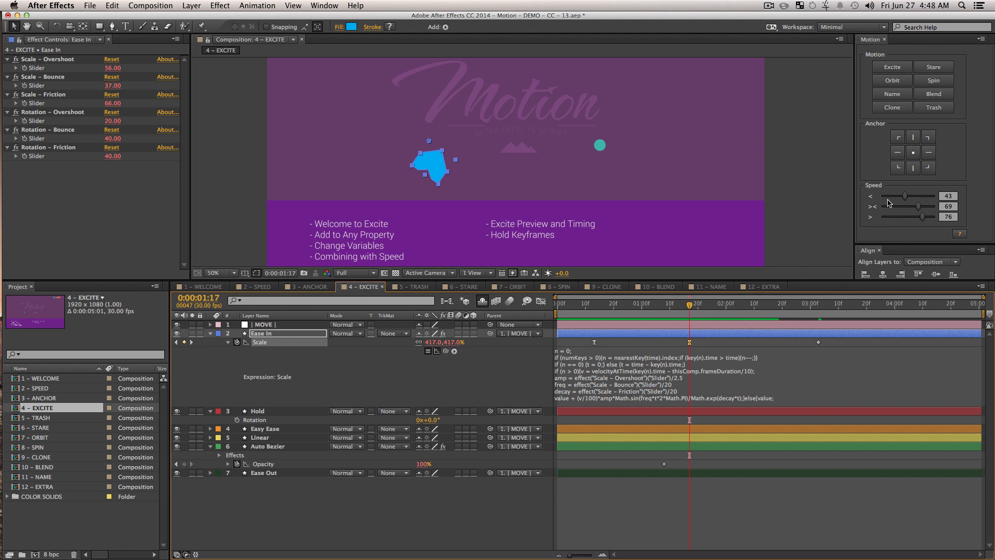
left_click(288, 396)
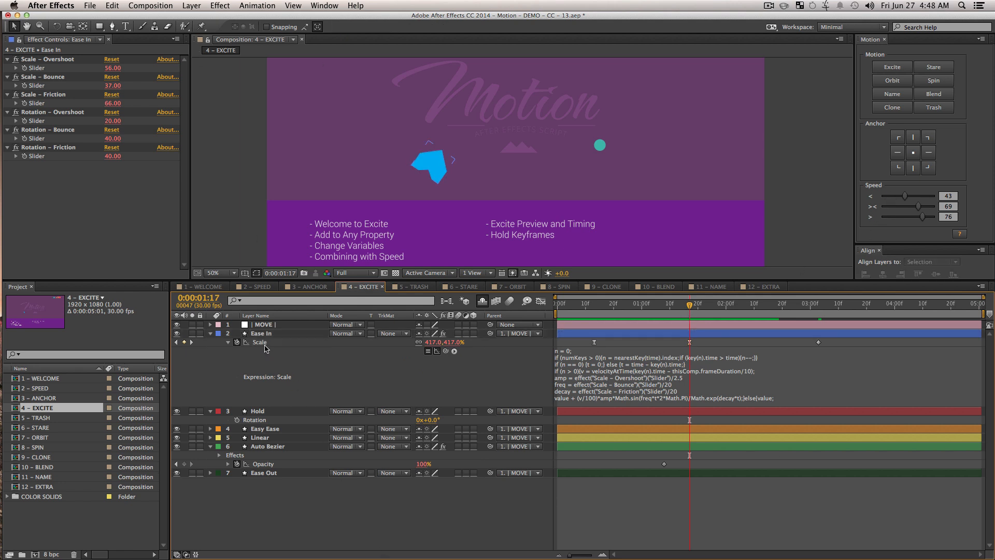
left_click(261, 343)
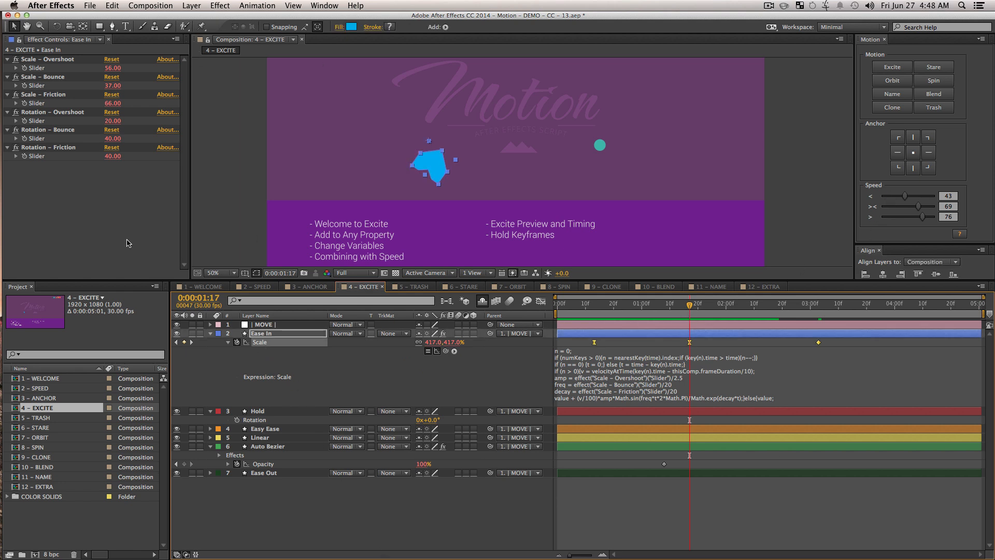
- Reveal the keyframed properties of the Ease In layer in the timeline
left_click(25, 60)
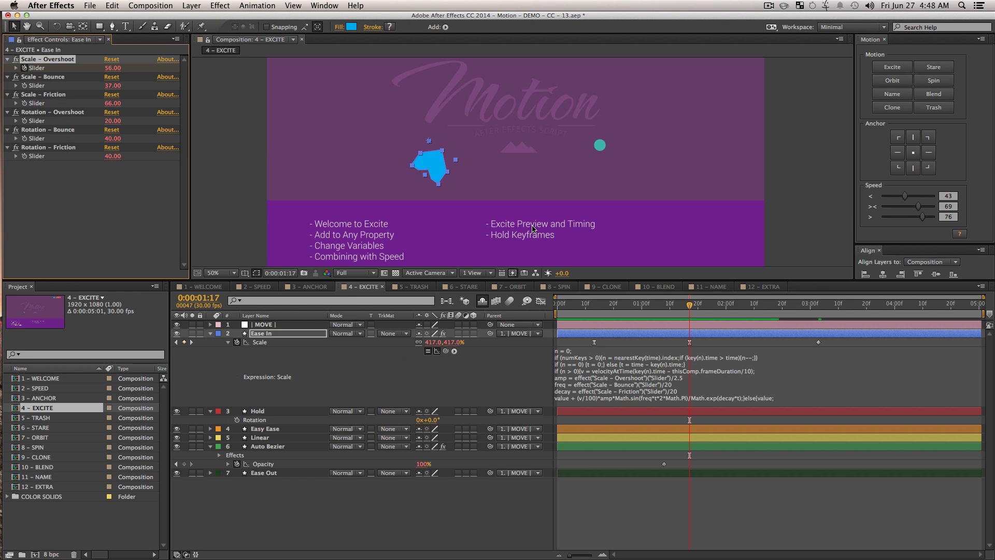
left_click(280, 334)
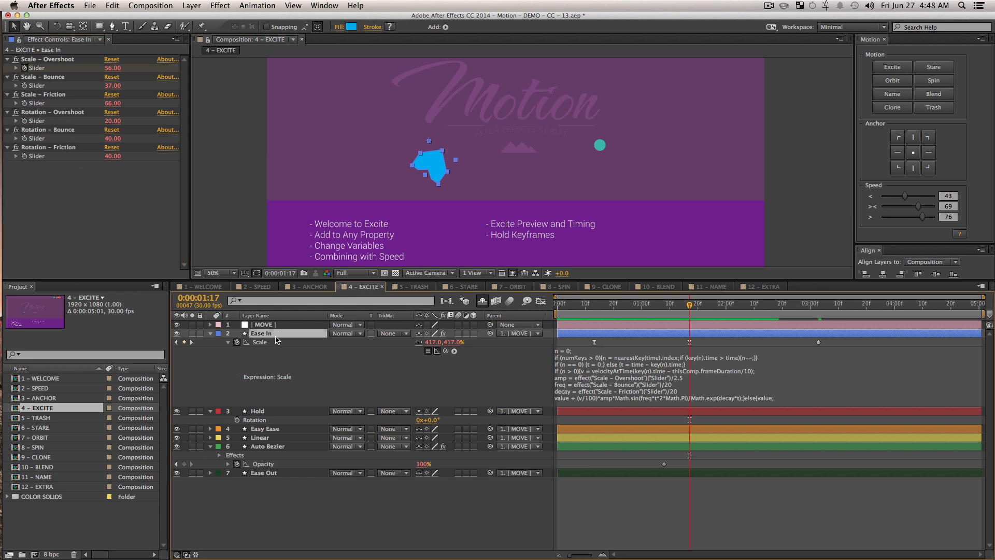
key("u")
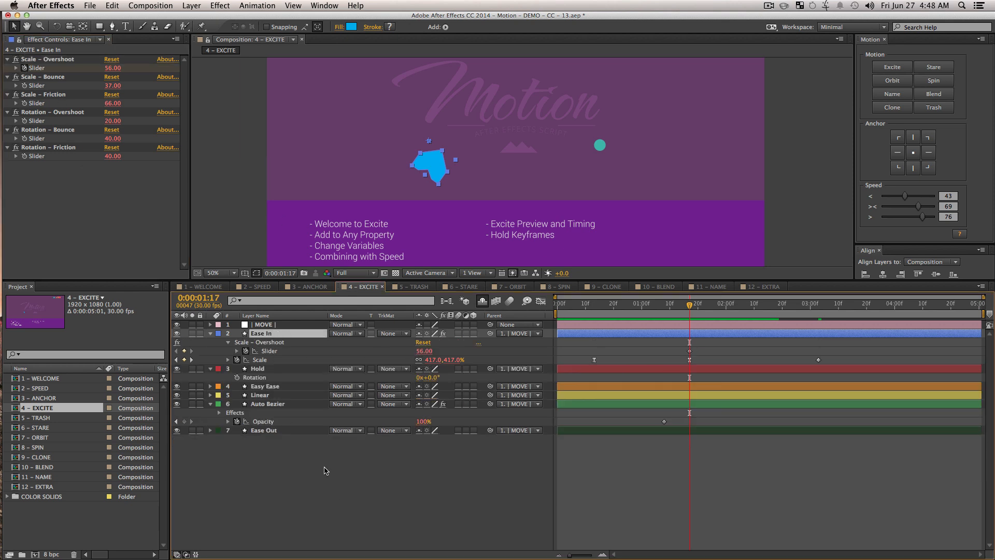
- Move Ease In's Scale – Overshoot slider keyframe to about 0:00:01:20 and set the slider to 0 at 0:00:01:17
left_click(279, 353)
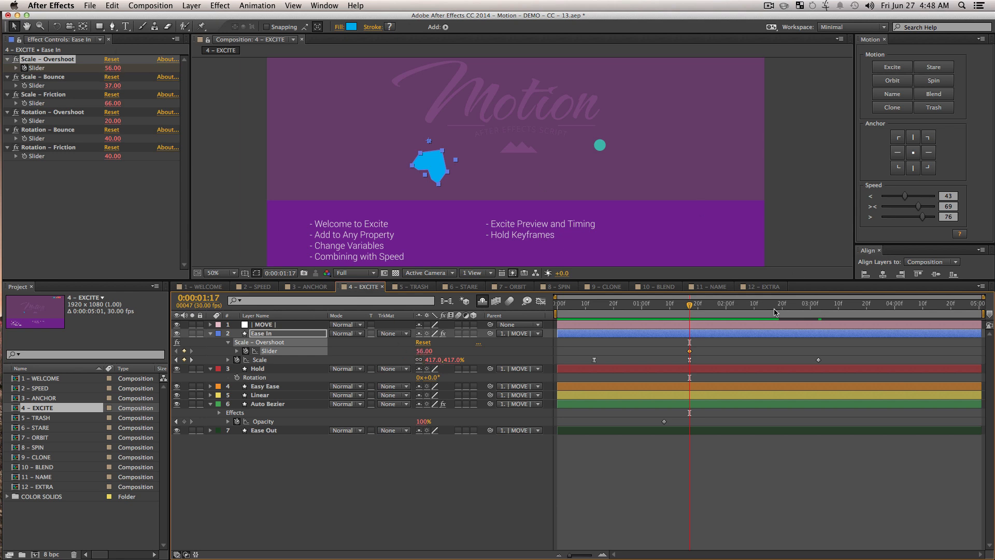
left_click_drag(690, 354, 699, 353)
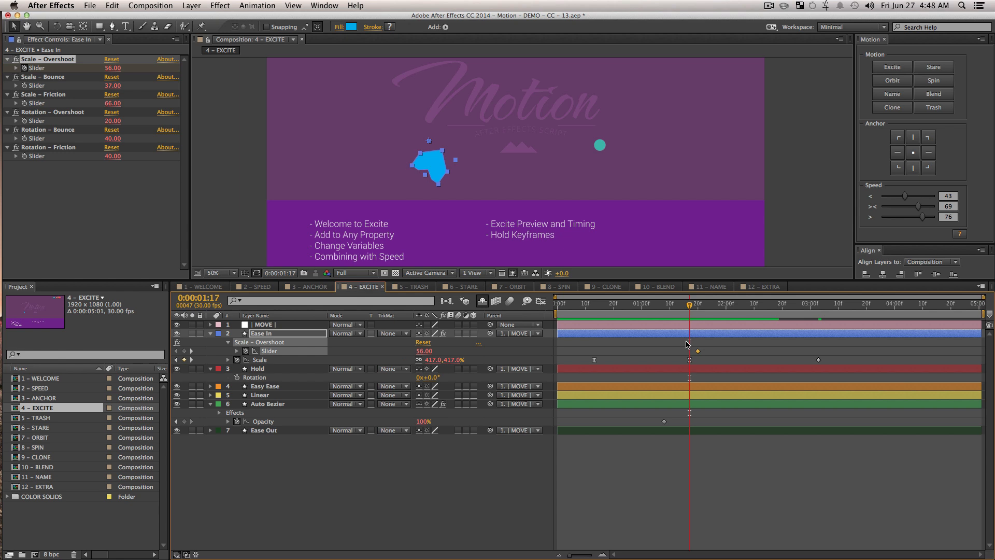
left_click(111, 68)
key("Return")
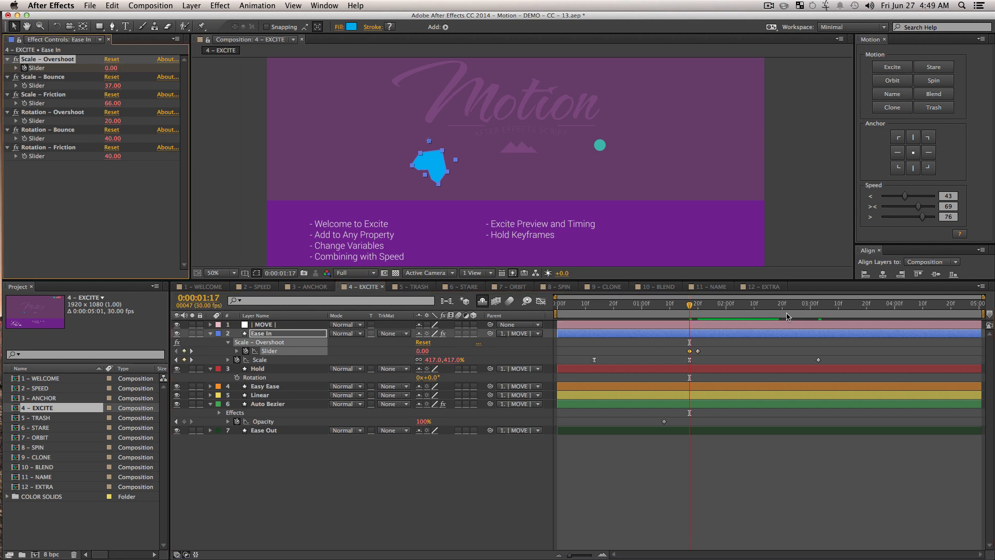
- Turn both Scale – Overshoot slider keyframes into hold keyframes with Motion's Speed controls, setting < to 6 and > to 0
left_click_drag(690, 306, 695, 332)
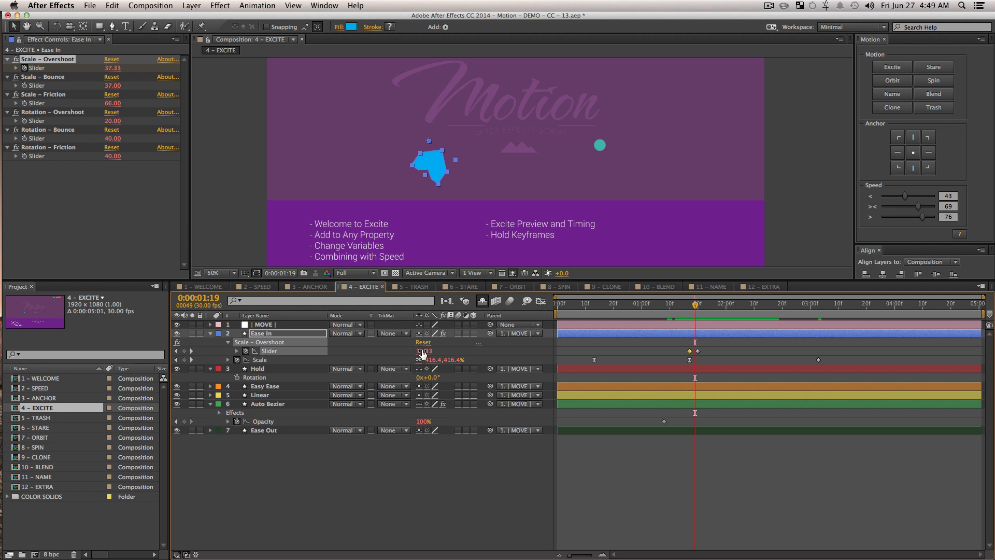
left_click_drag(649, 339, 723, 363)
left_click_drag(889, 200, 840, 223)
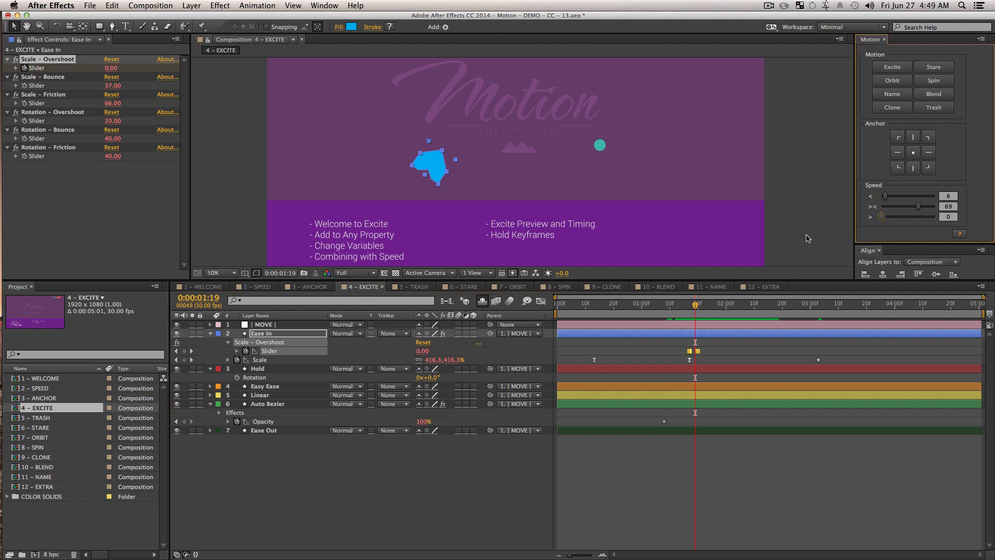
- Preview the Ease In scale animation from 0:00:00:09 and again from 0:00:01:16
left_click_drag(696, 307, 584, 384)
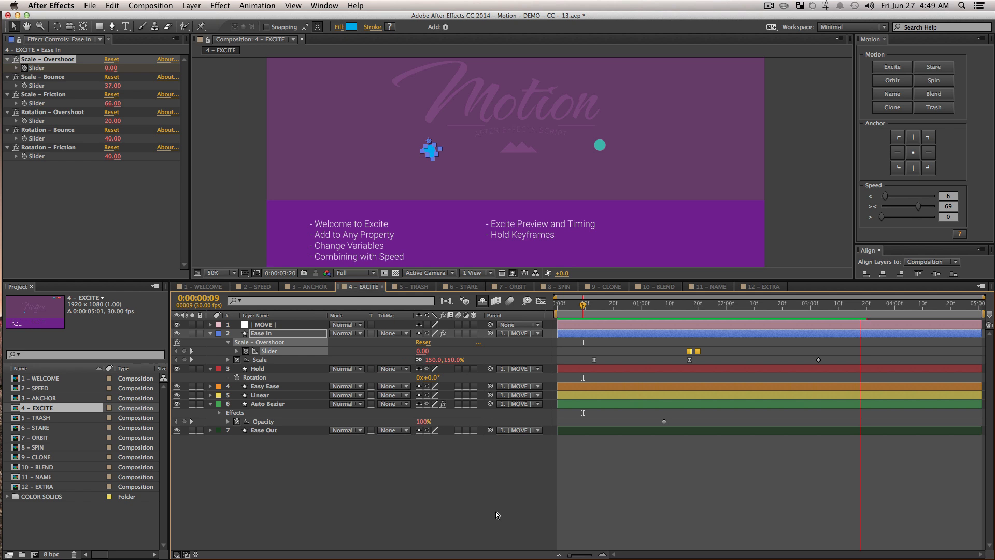
key("space")
left_click(686, 306)
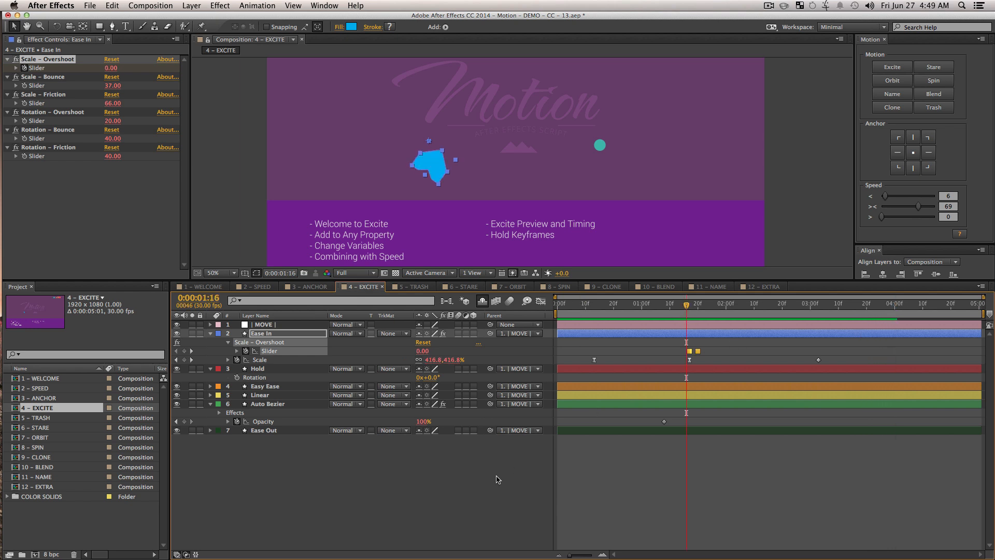
left_click(516, 470)
key("space")
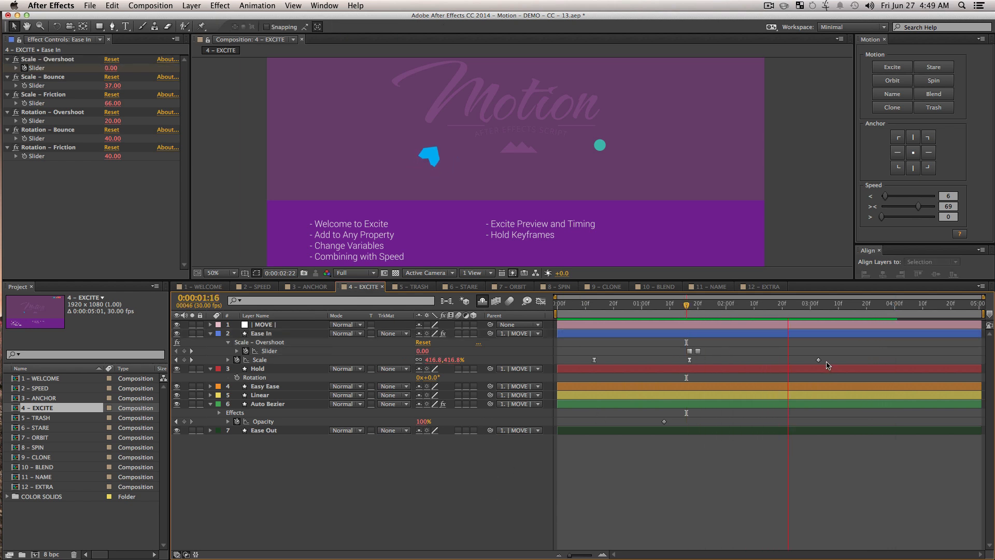
key("space")
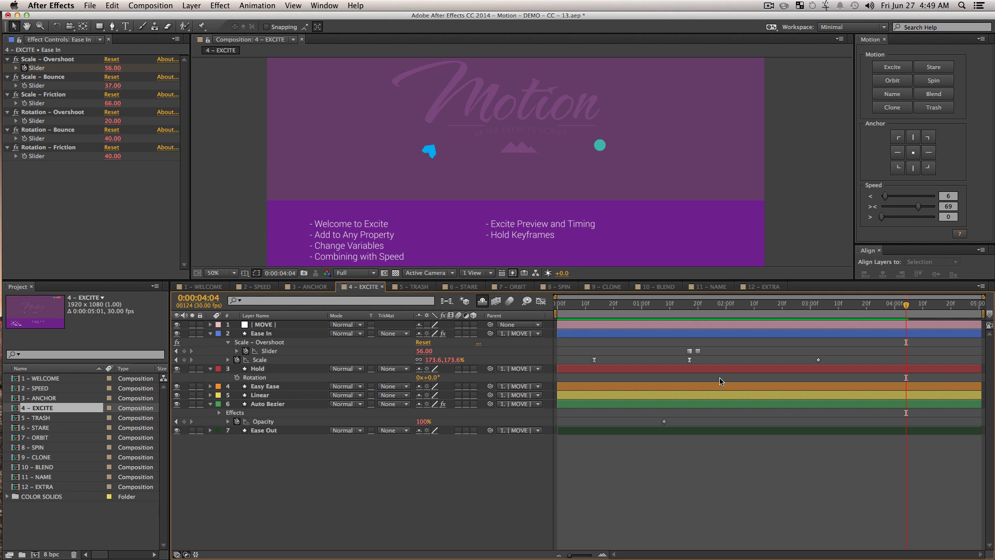
- Close the 1 – WELCOME, 2 – SPEED, 3 – ANCHOR and 4 – EXCITE compositions to bring up 5 – TRASH
left_click(218, 287)
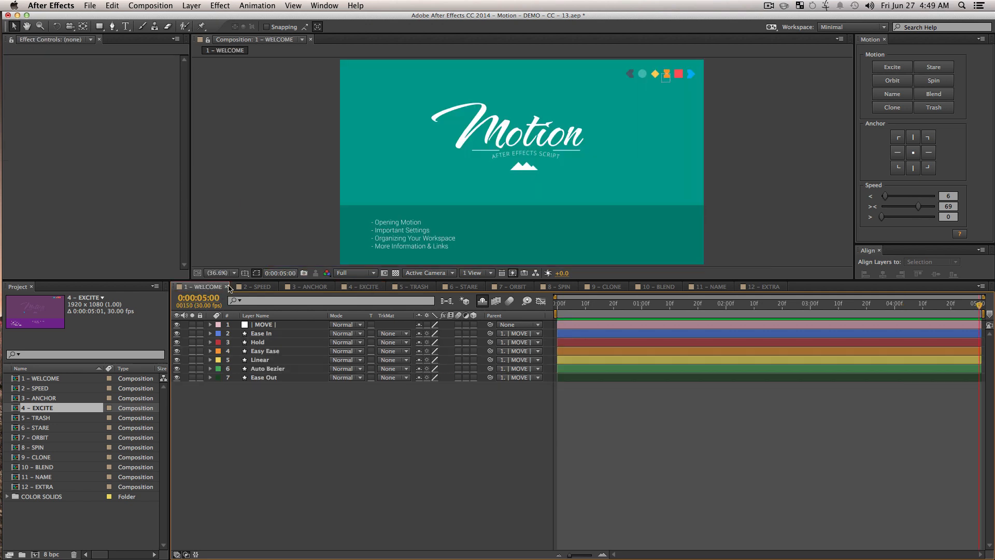
left_click(228, 287)
left_click(216, 288)
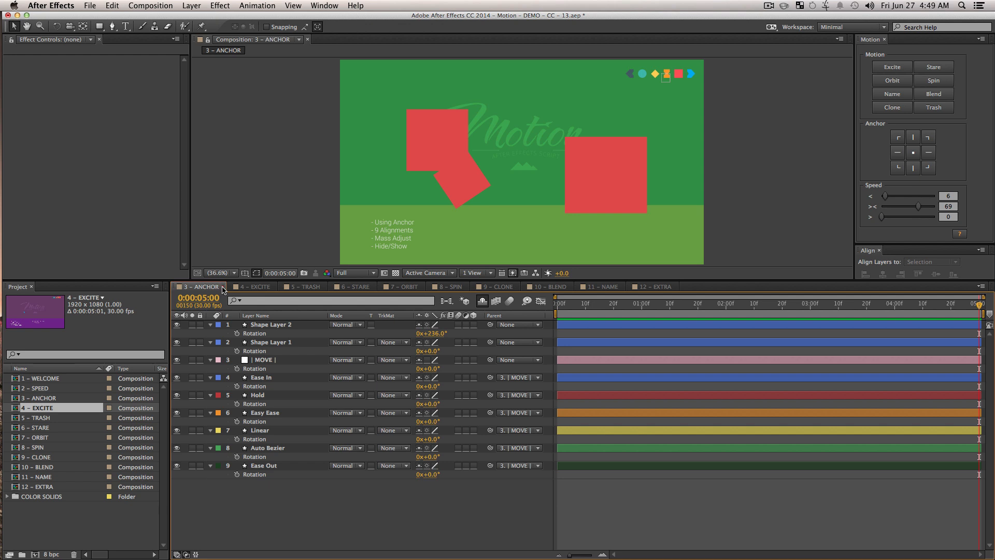
left_click(223, 288)
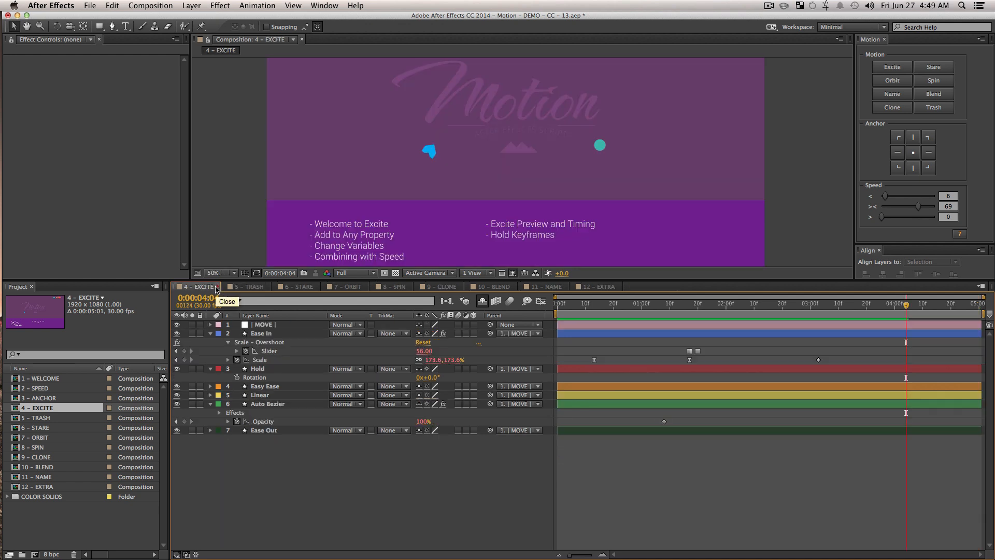
left_click(216, 287)
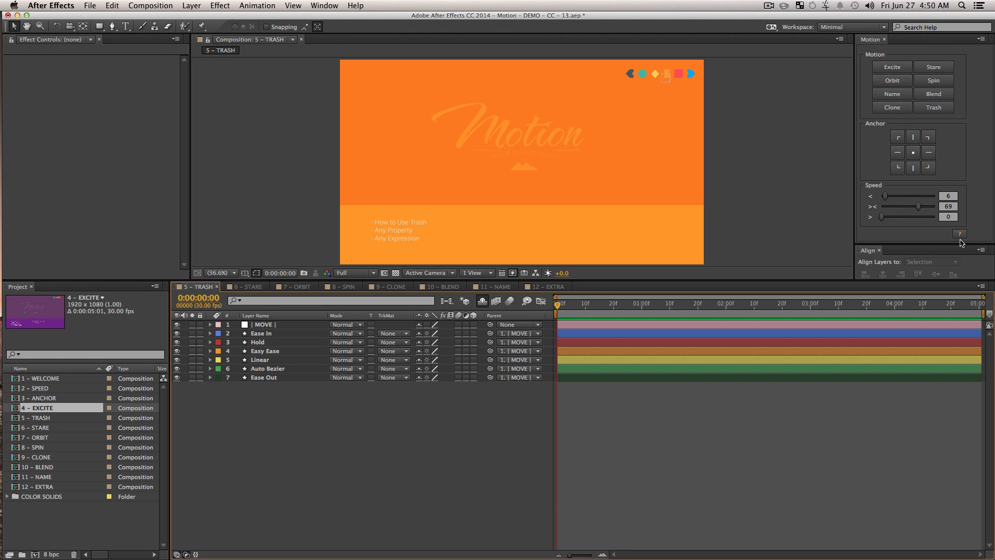
- Set Motion's >< speed to 32 and move the blue Ease In shape to just below the Motion logo
left_click_drag(914, 209, 899, 208)
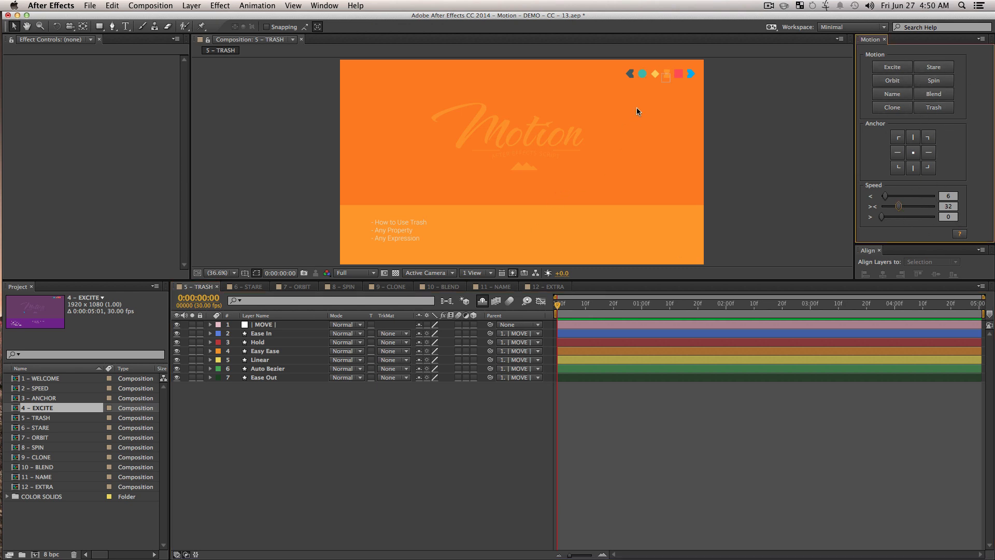
left_click(466, 420)
left_click(262, 335)
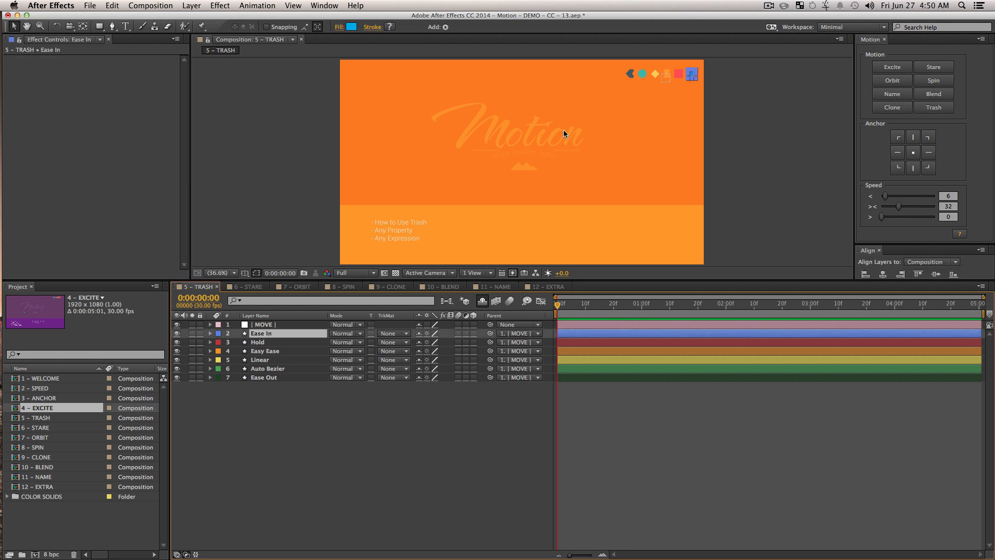
left_click_drag(693, 73, 532, 173)
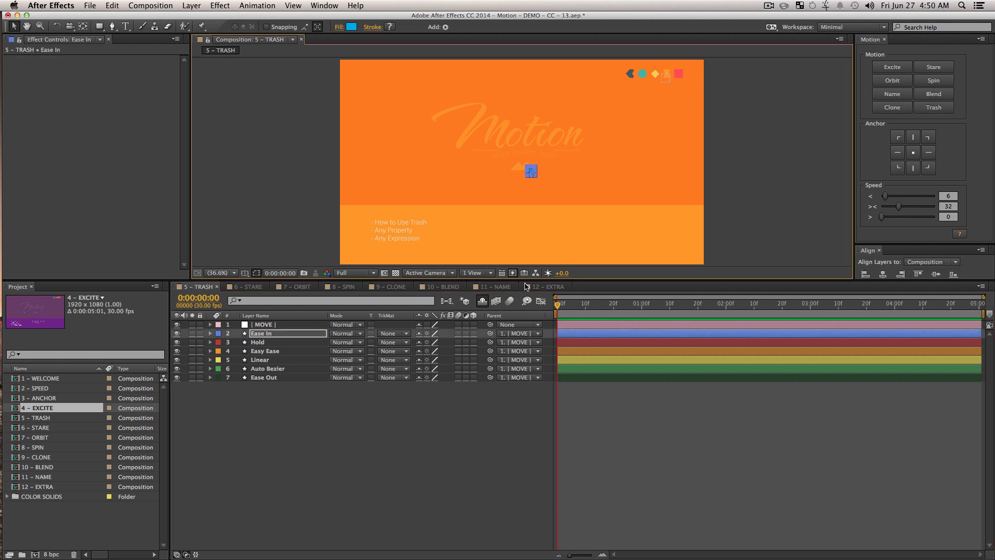
- Scale the Ease In layer up to 589%
left_click(291, 336)
key("s")
left_click_drag(432, 346, 548, 413)
left_click(462, 445)
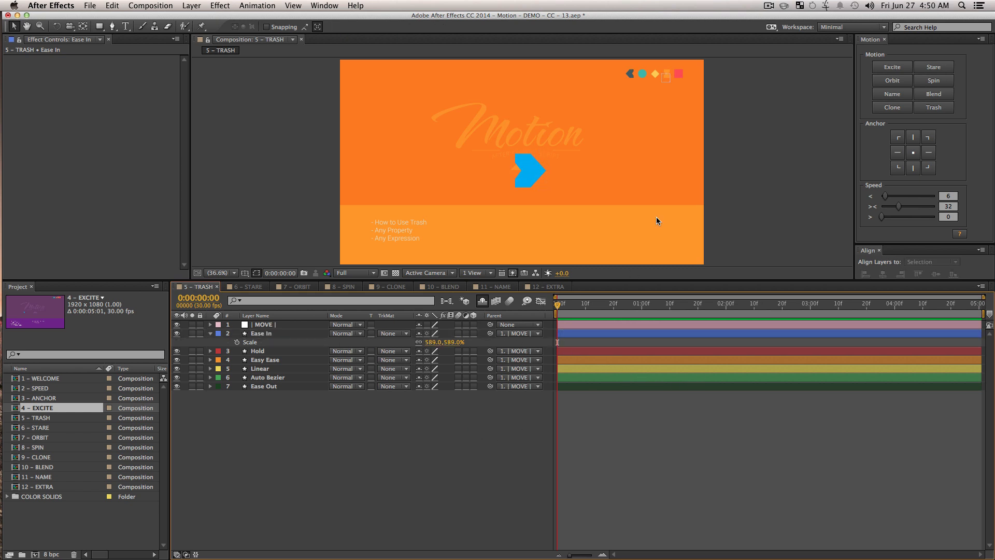
- Apply Motion's Excite to the Scale property of the Ease In layer
left_click(252, 343)
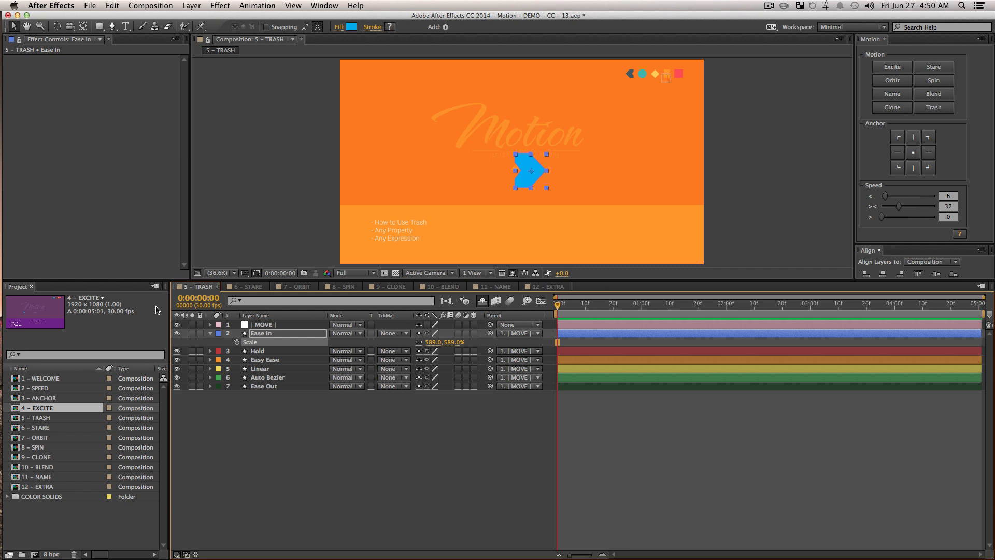
left_click(319, 461)
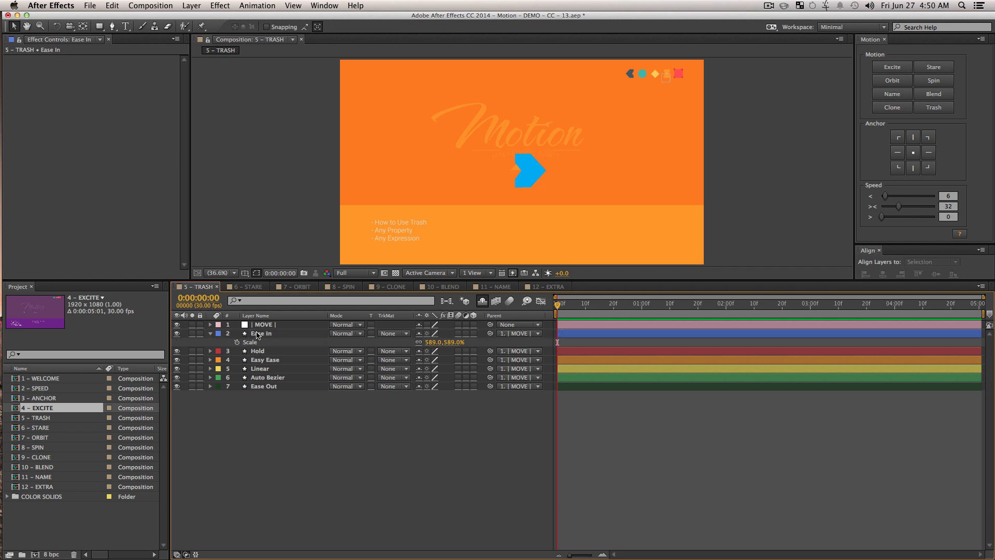
left_click(252, 343)
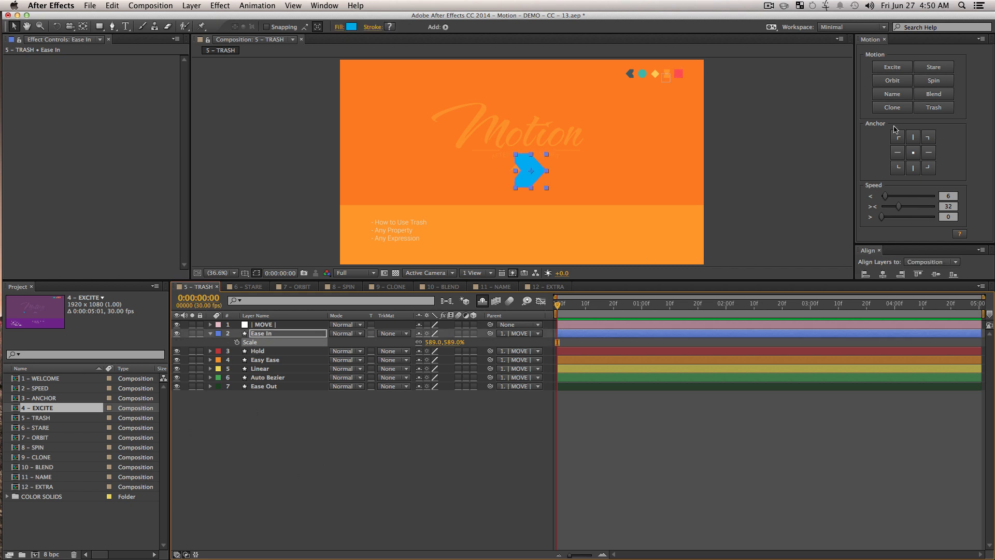
left_click(892, 66)
- Apply Excite to the Rotation property of the Hold layer
left_click(259, 360)
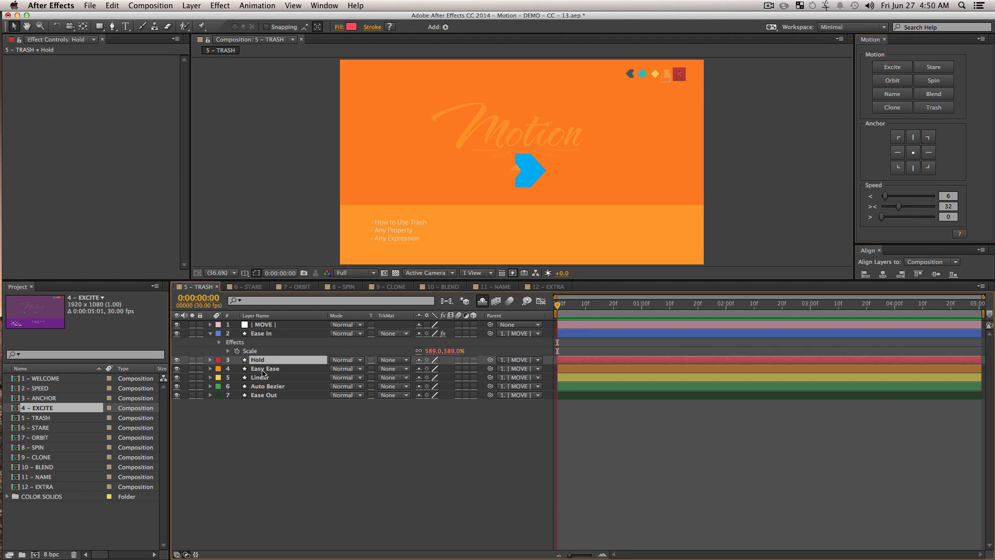
key("r")
left_click(891, 65)
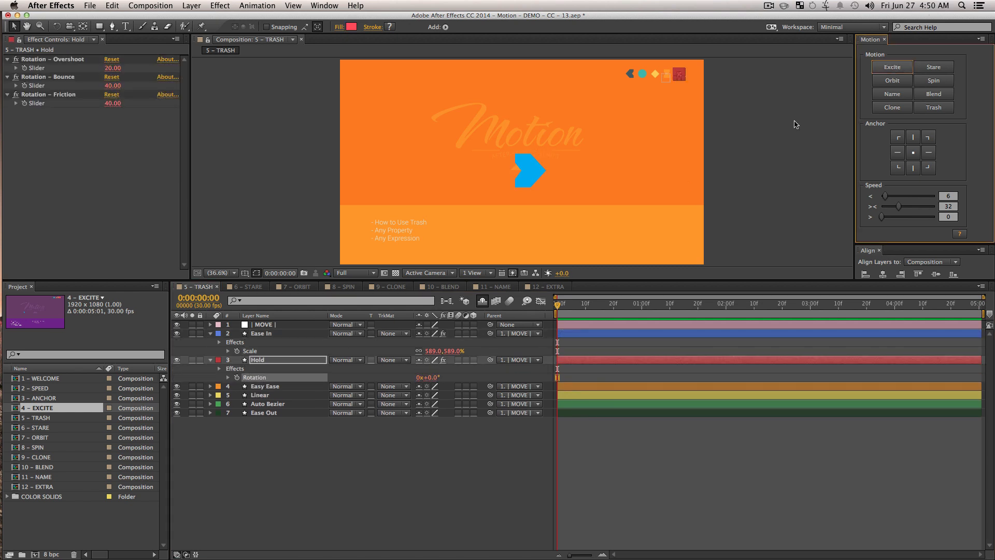
- Apply Excite to the Scale property of the Linear layer
left_click(264, 396)
key("s")
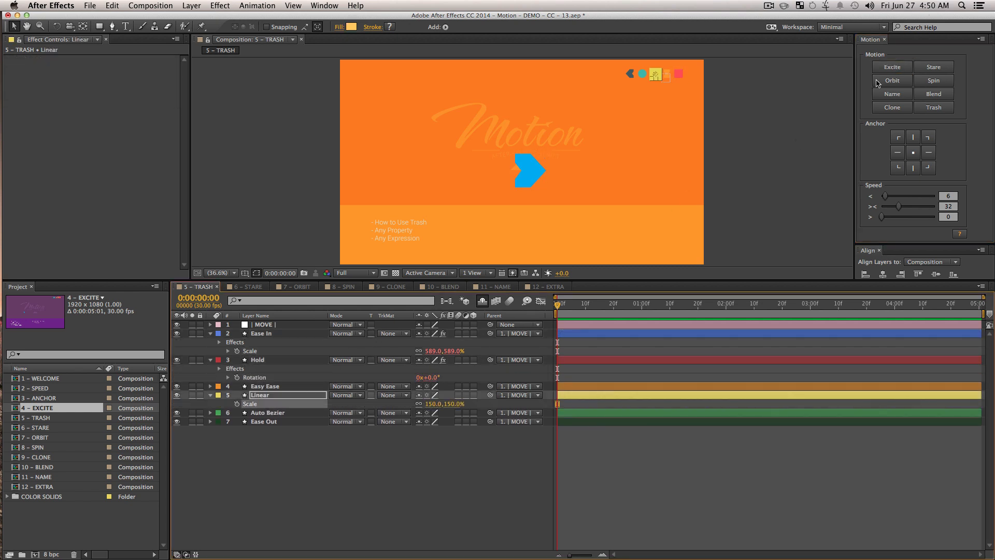
left_click(902, 68)
- Go to 0:00:00:22 and reveal the expressions on all layers of the composition
left_click_drag(574, 308, 619, 310)
left_click(266, 334)
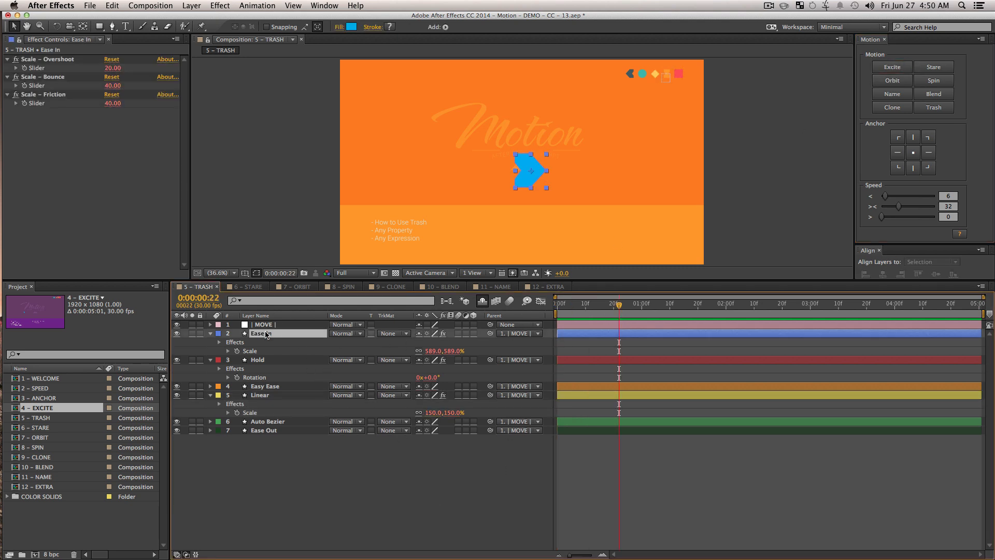
key("super+a")
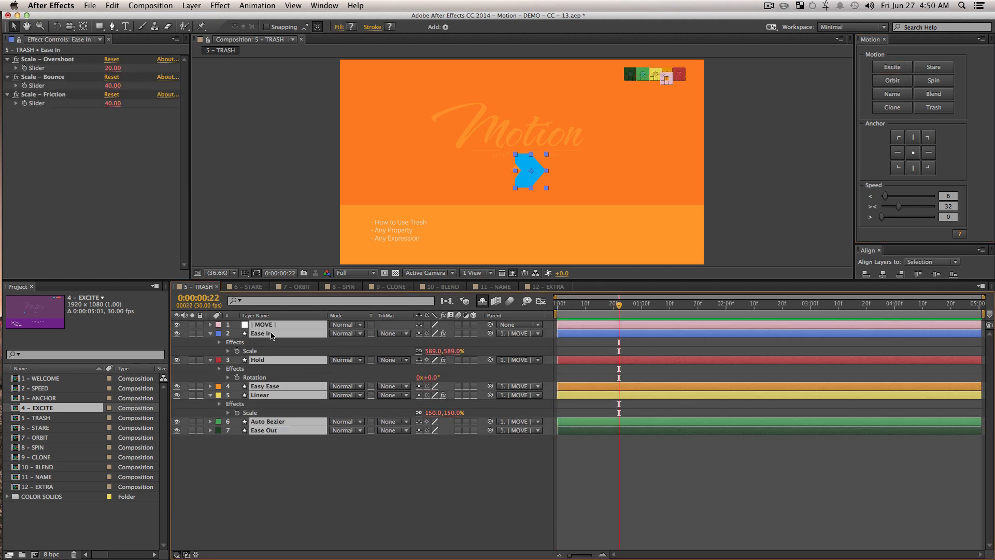
key("e")
key("e")
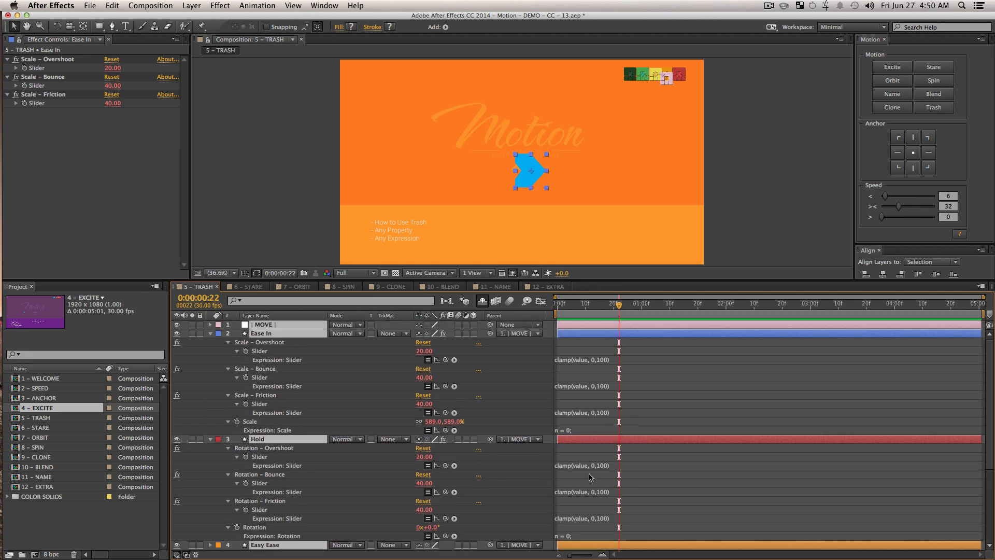
scroll(570, 410, "down", 1)
scroll(569, 411, "up", 1)
- Delete the Scale – Friction effect from the Ease In layer
left_click(322, 398)
left_click(59, 125)
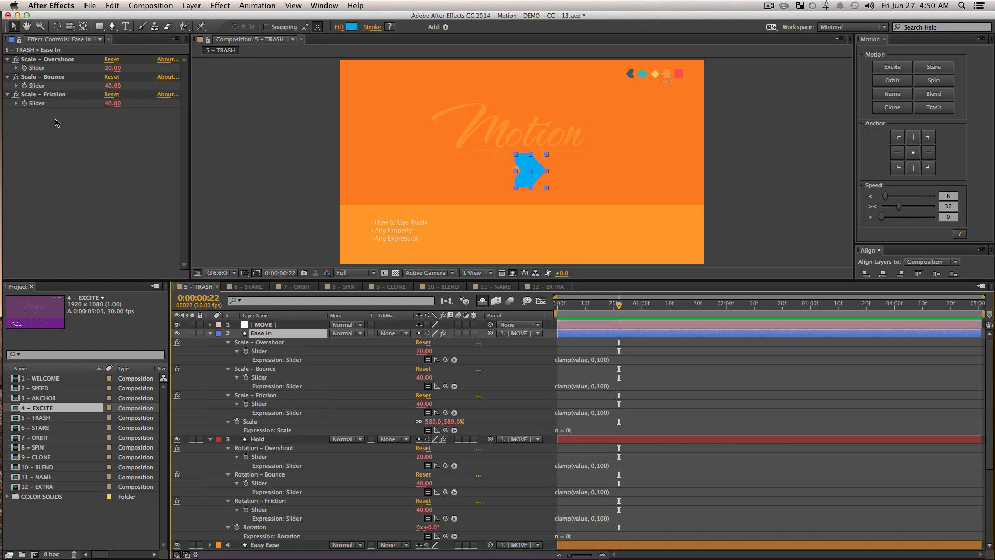
left_click(48, 97)
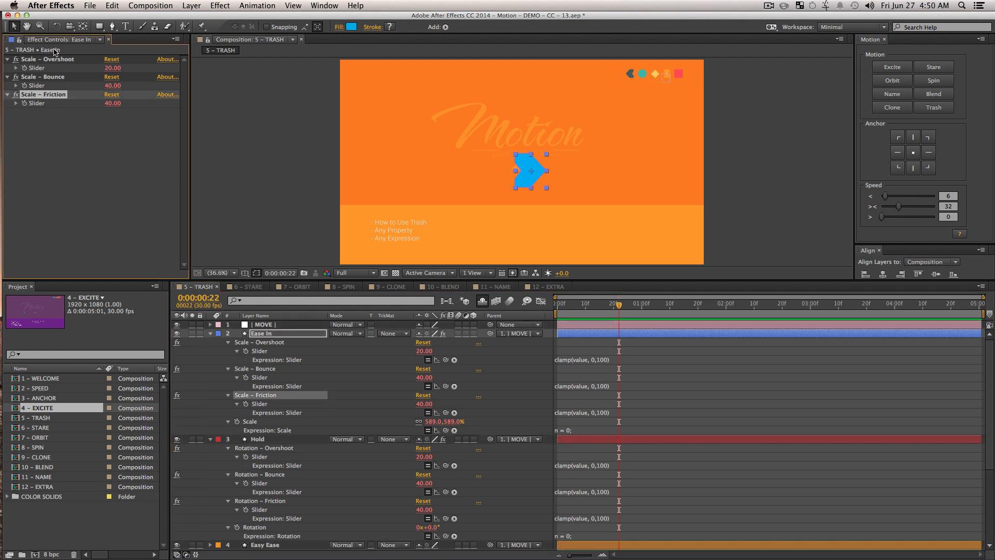
key("Delete")
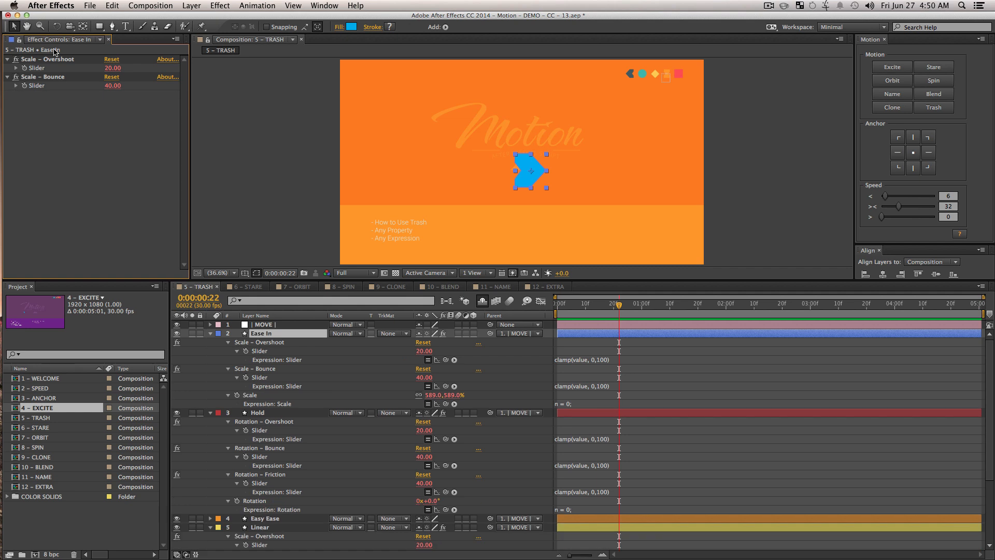
- Delete Ease In's Scale – Overshoot effect and enable keyframing on its Scale property at 0:00:00:22
left_click(48, 59)
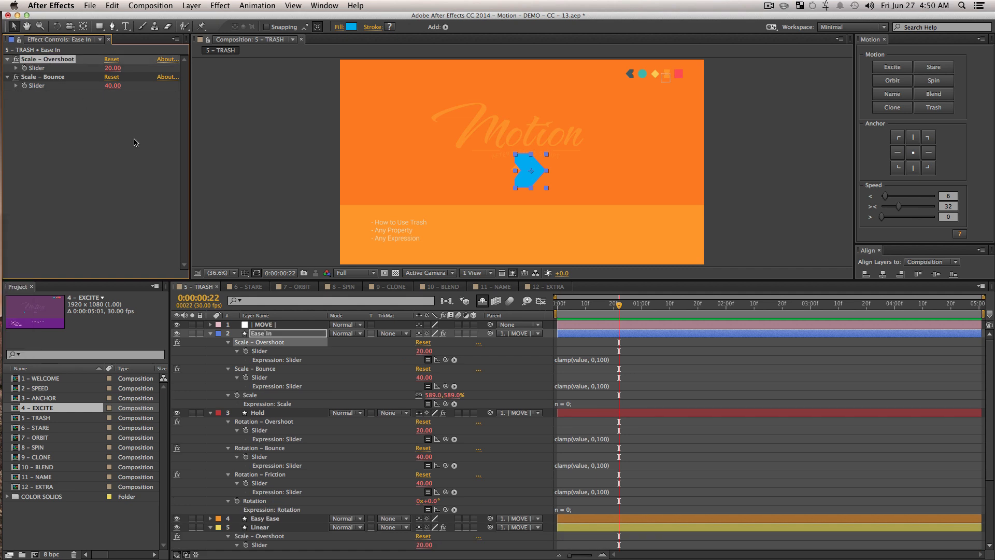
key("Delete")
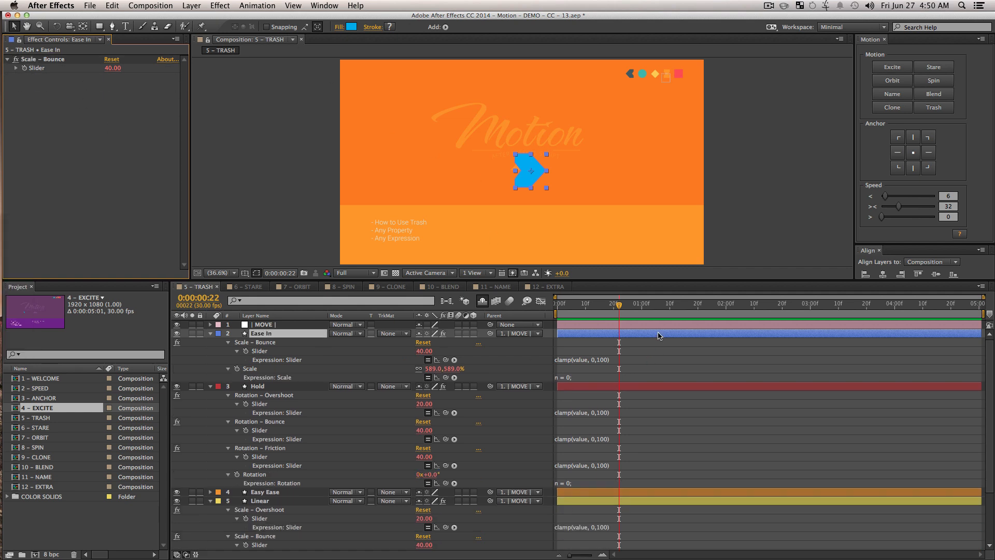
left_click(236, 369)
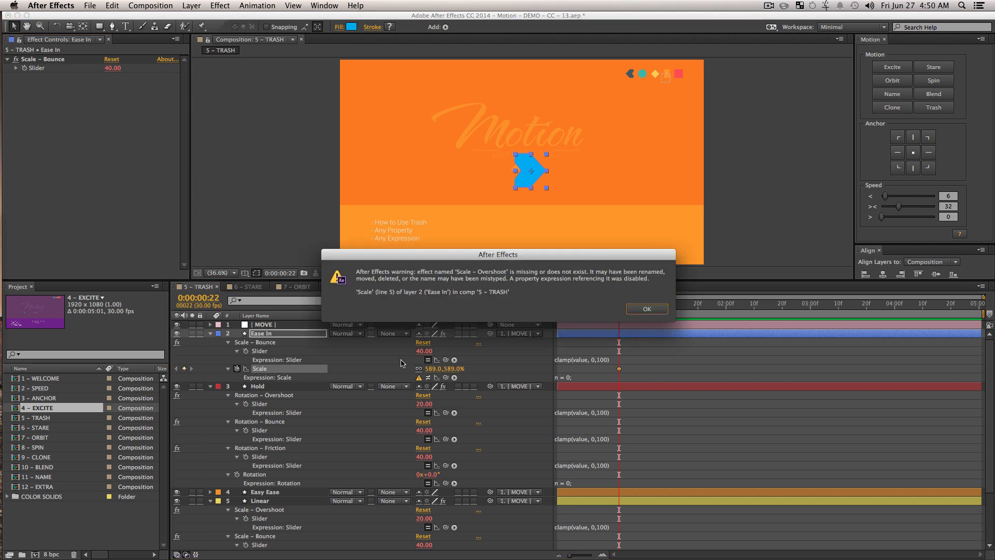
- Delete the Scale – Bounce effect from the Ease In layer and remove its leftover Scale expression with Motion's Trash
left_click(646, 309)
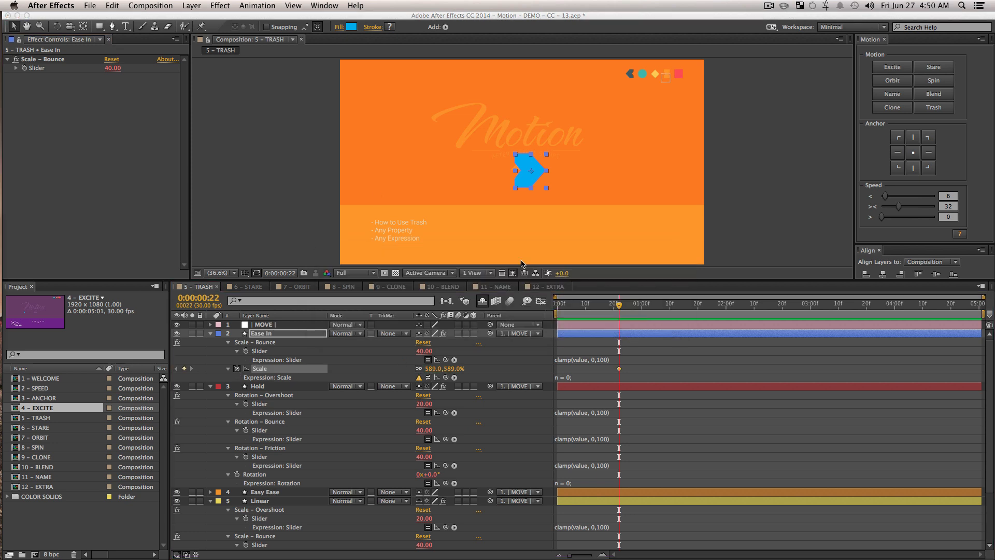
left_click(41, 60)
key("Delete")
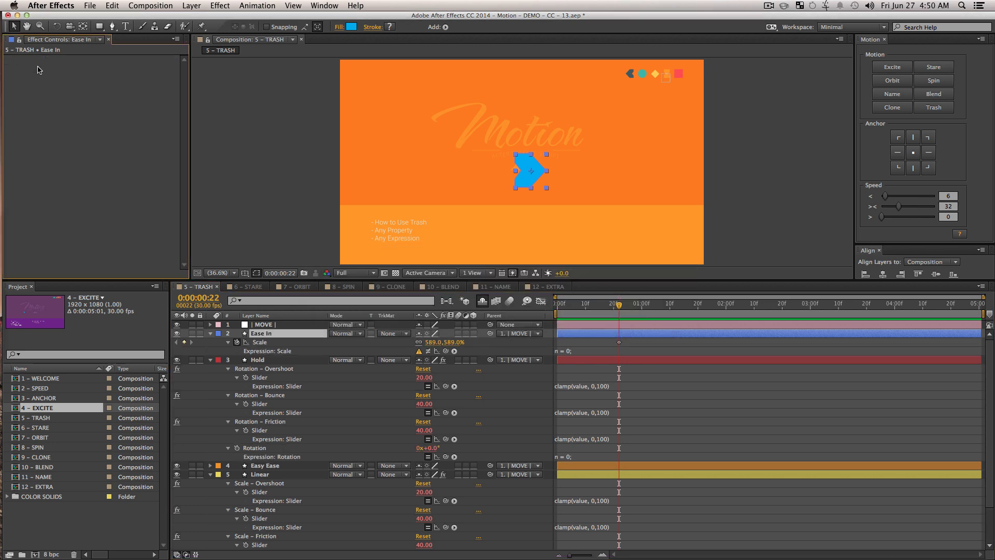
left_click(275, 342)
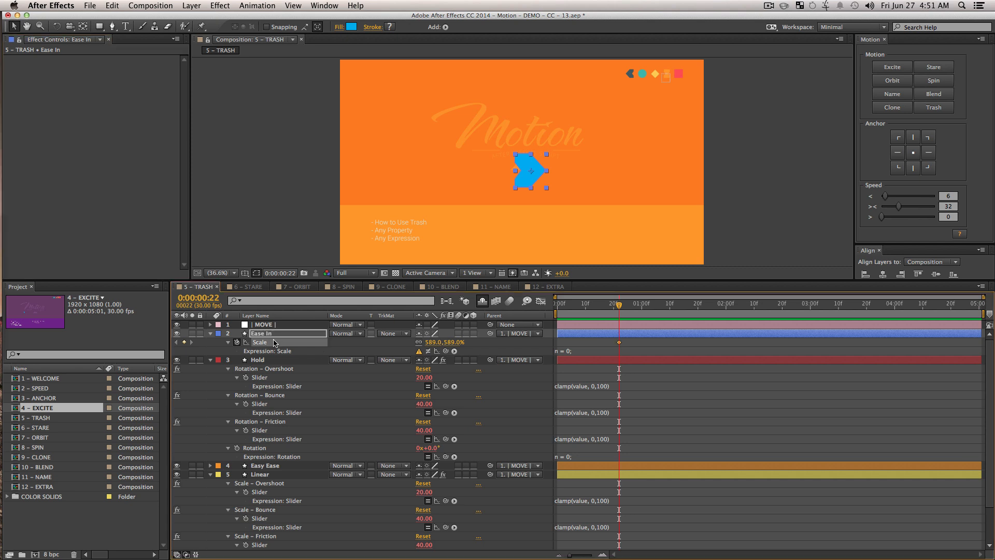
left_click(944, 110)
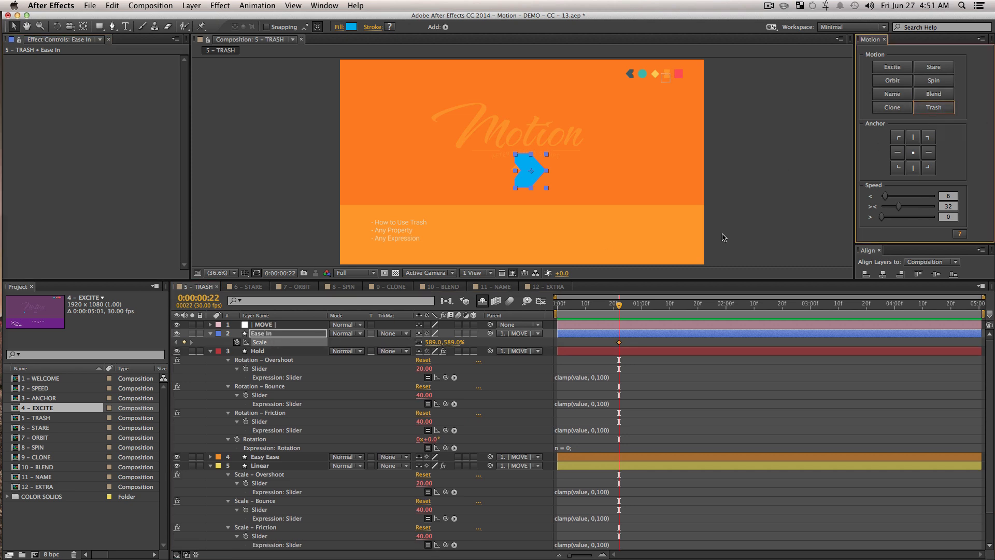
- Collapse the expanded properties of all layers and reveal only their applied effects in the timeline
left_click(293, 386)
left_click(276, 372)
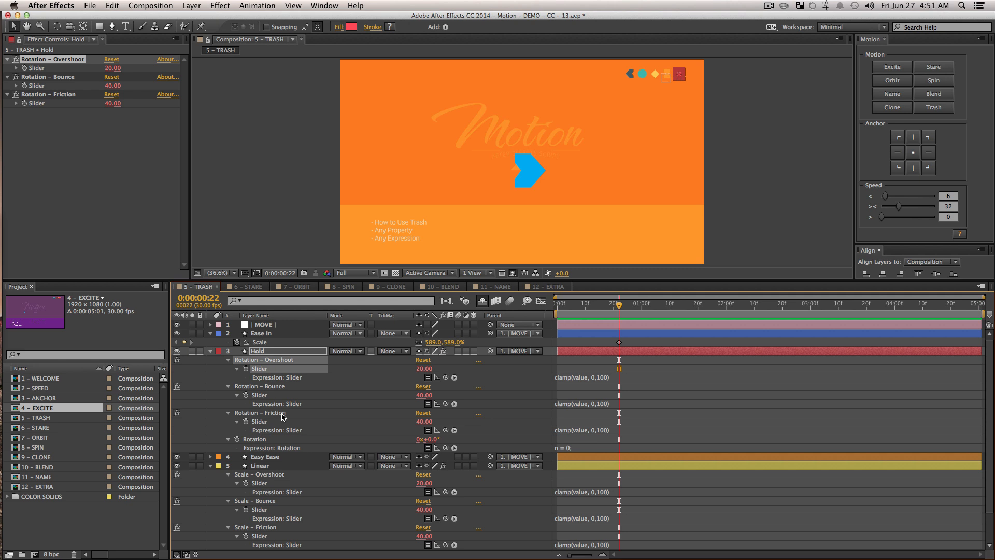
left_click(276, 352)
key("e")
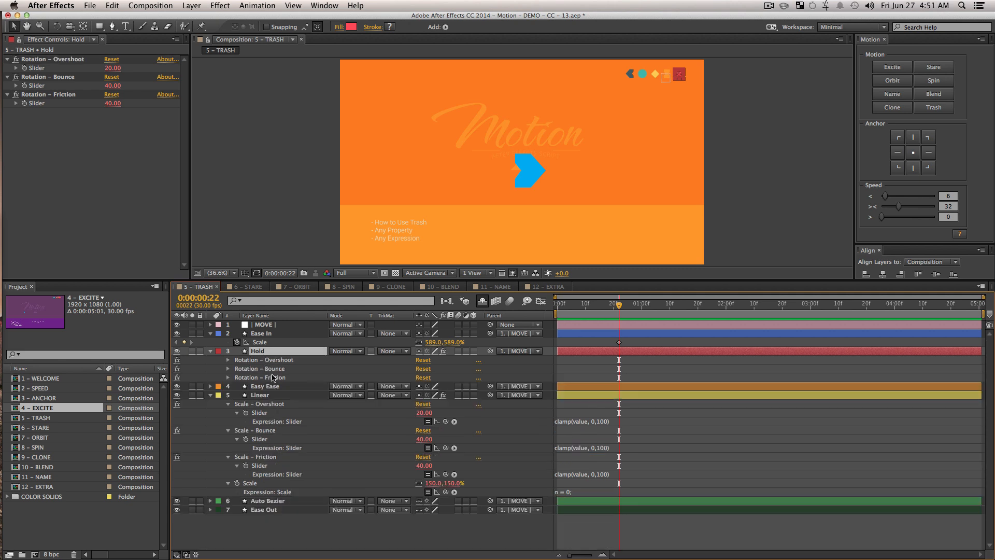
key("super+a")
key("u")
key("u")
left_click(310, 470)
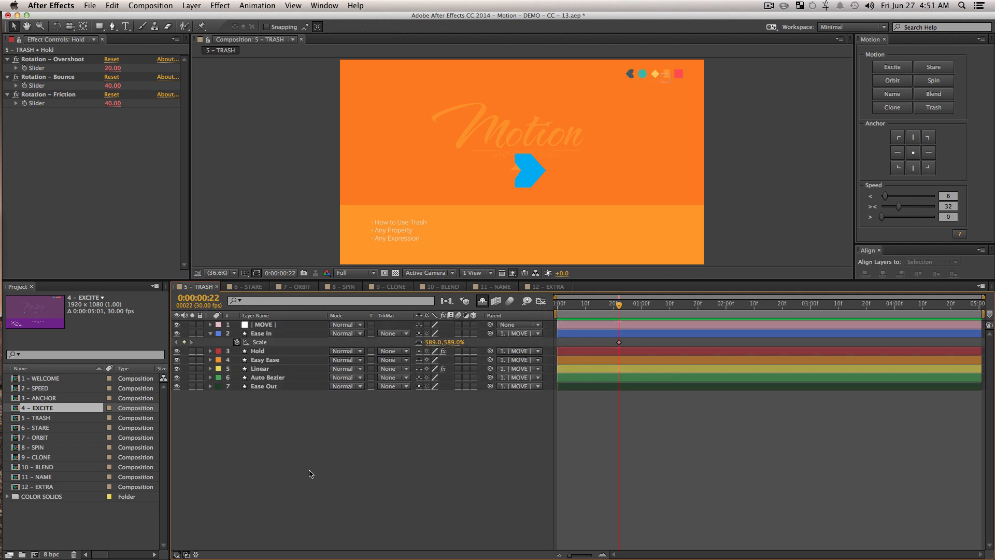
key("super+a")
key("e")
left_click(326, 493)
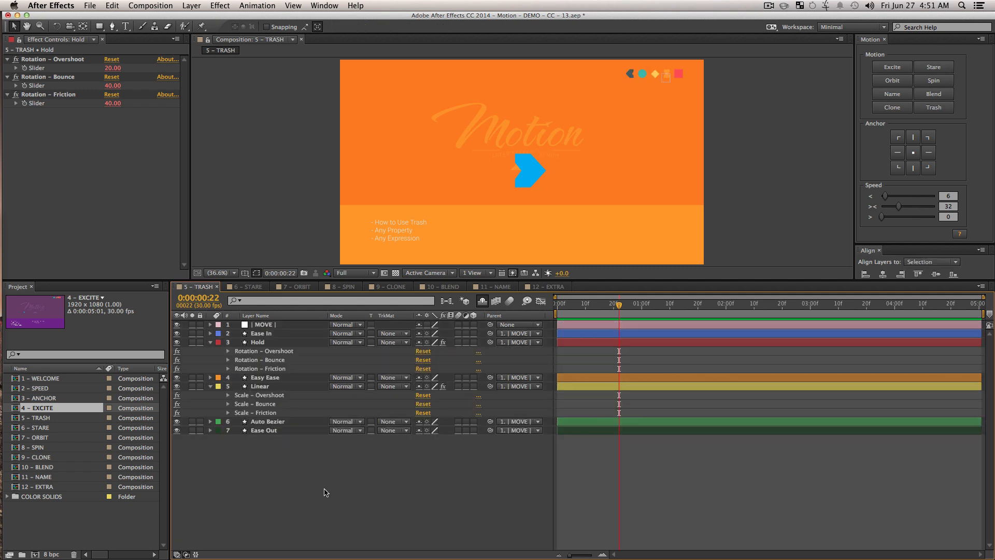
key("super+a")
left_click(341, 509)
- Remove the Excite effects and expression from the Linear layer's Scale property with Motion's Trash
left_click(265, 378)
left_click(264, 386)
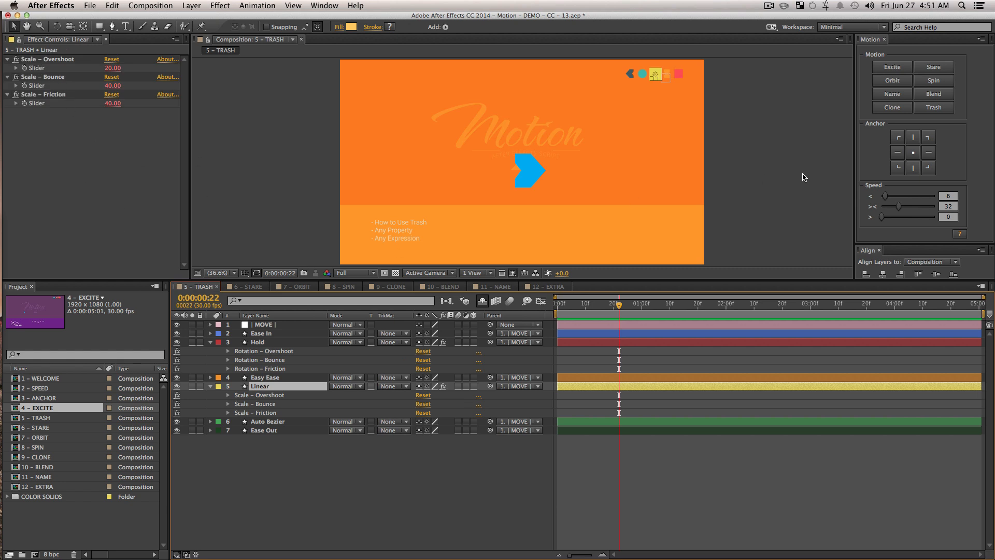
key("s")
left_click(326, 393)
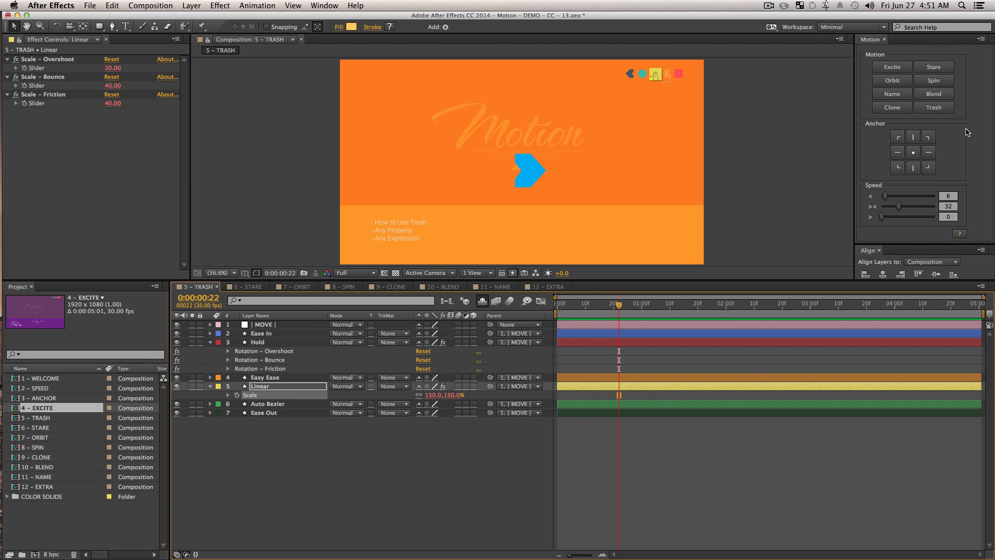
left_click(948, 109)
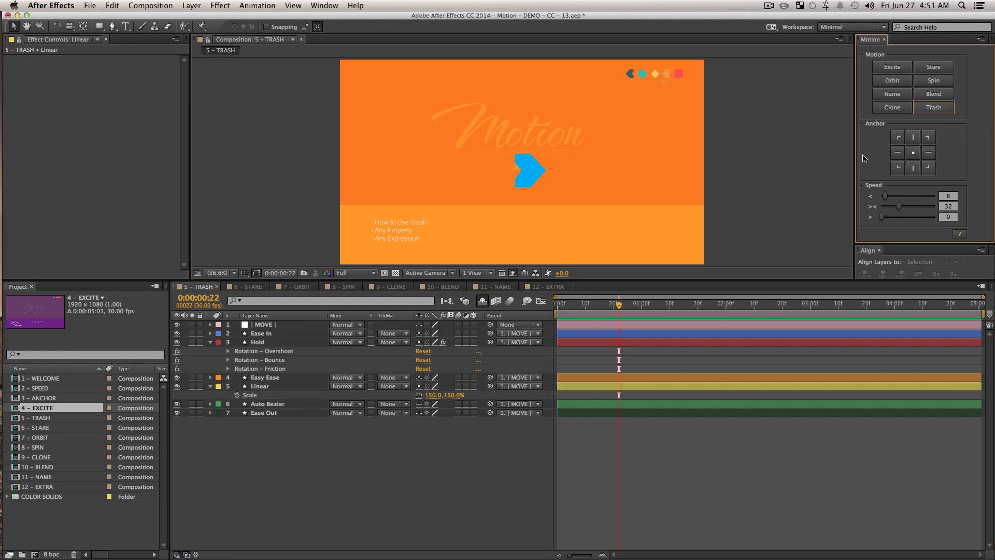
- Enable keyframing on the Linear layer's Scale and Rotation at 0:00:00:22 and show both properties together
left_click(256, 388)
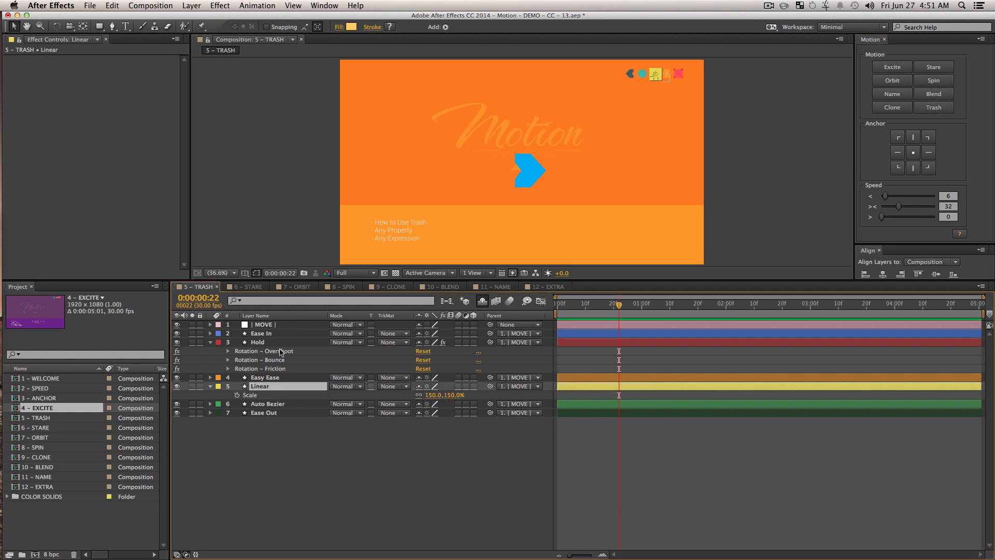
left_click(257, 342)
left_click(264, 386)
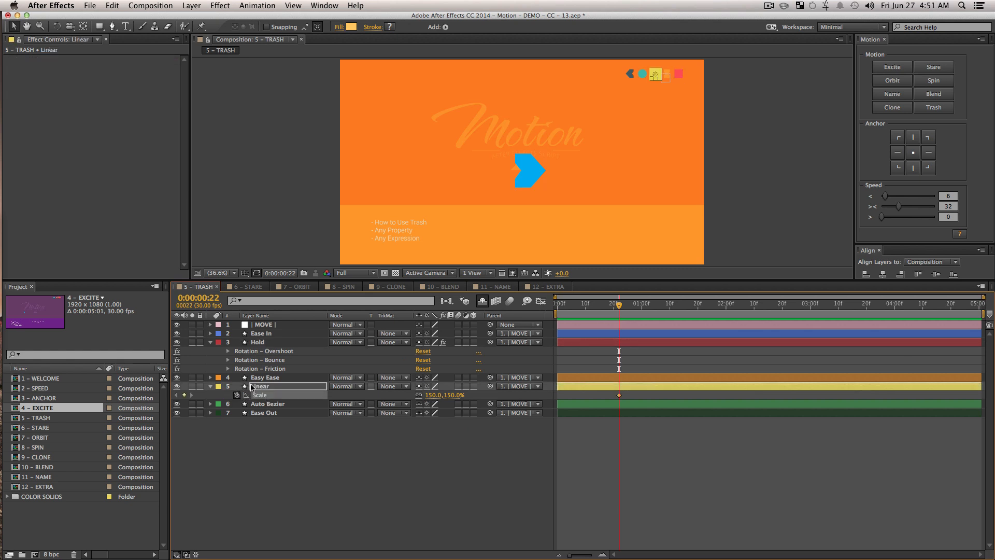
key("r")
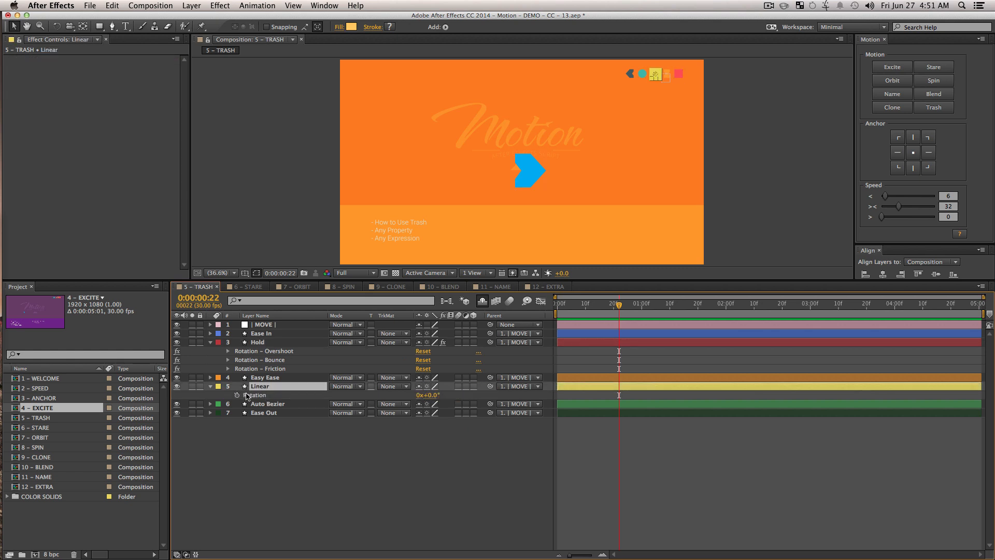
left_click(237, 394)
key("r")
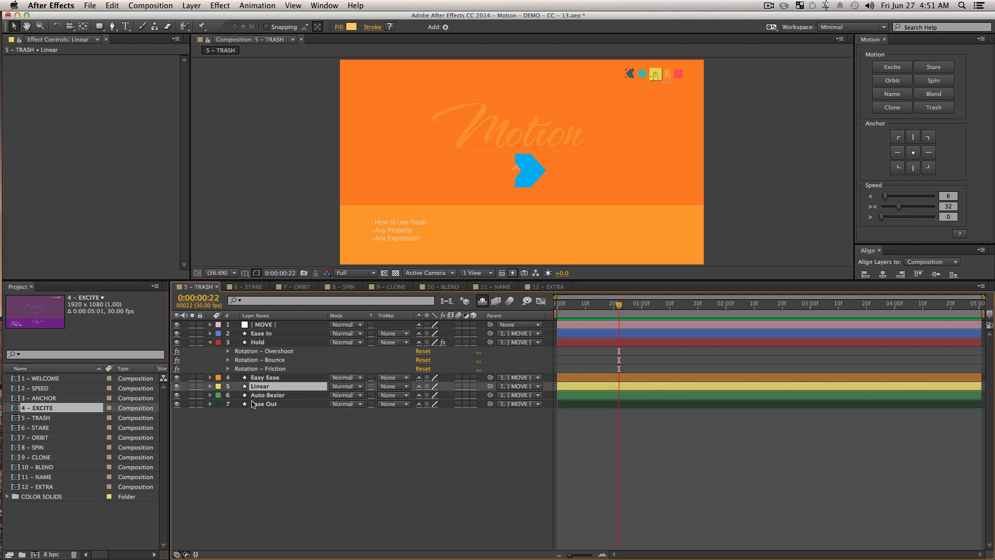
key("s")
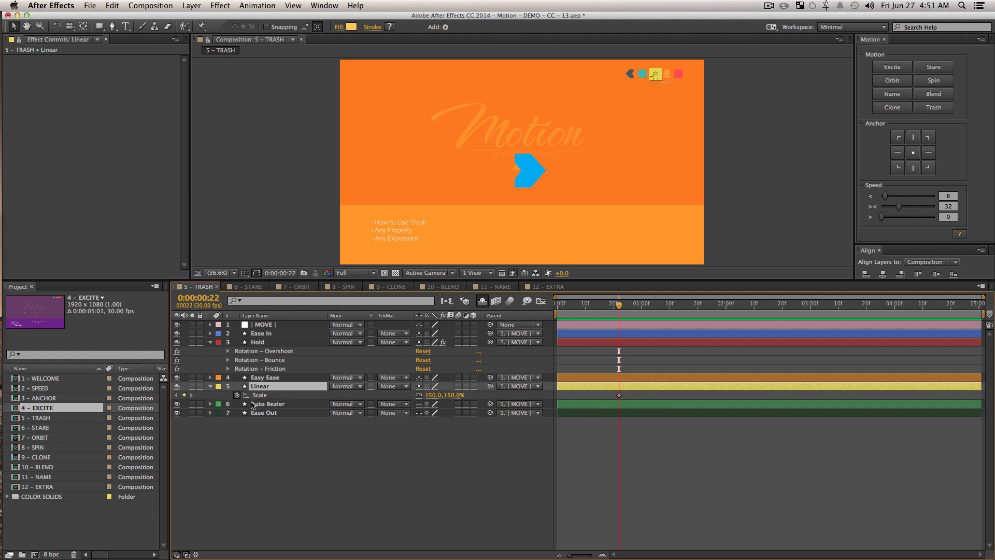
key("shift+r")
- At 0:00:01:08, set Linear's Scale to 236% and Rotation to 267°, and move its yellow square below and right of the blue arrow
left_click(663, 304)
left_click_drag(433, 395, 610, 390)
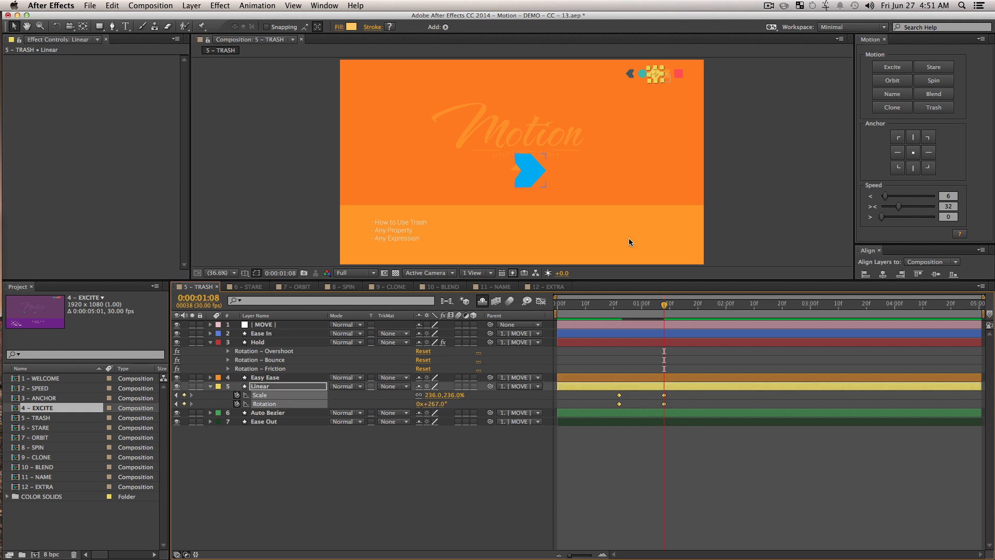
left_click_drag(656, 79, 609, 200)
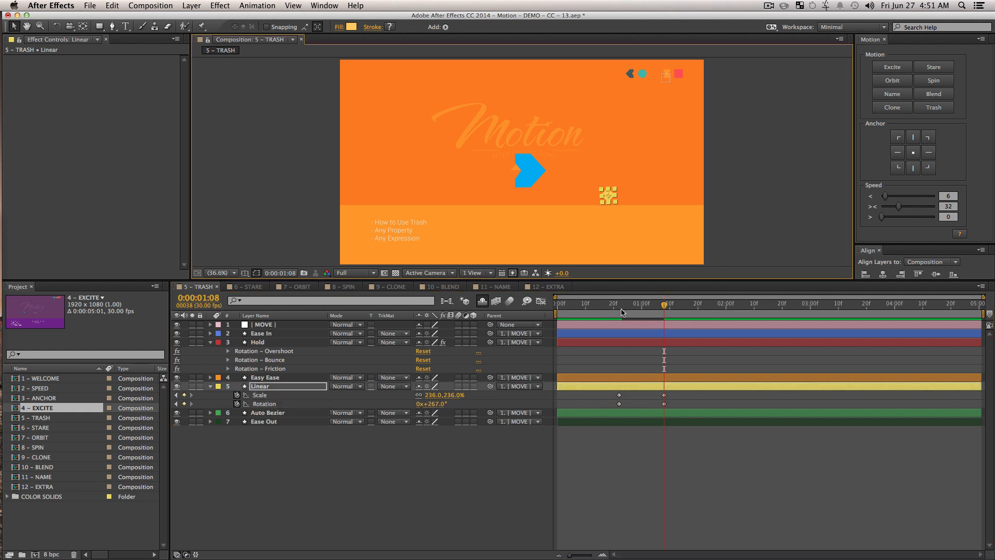
- Ease Linear's keyframes with Motion's Speed controls: >< 74 on all, < 83 on the first pair, and >< 0 on the last pair
left_click_drag(731, 493, 576, 390)
left_click_drag(898, 207, 921, 207)
left_click(713, 484)
left_click_drag(630, 445, 606, 390)
left_click_drag(906, 195, 922, 196)
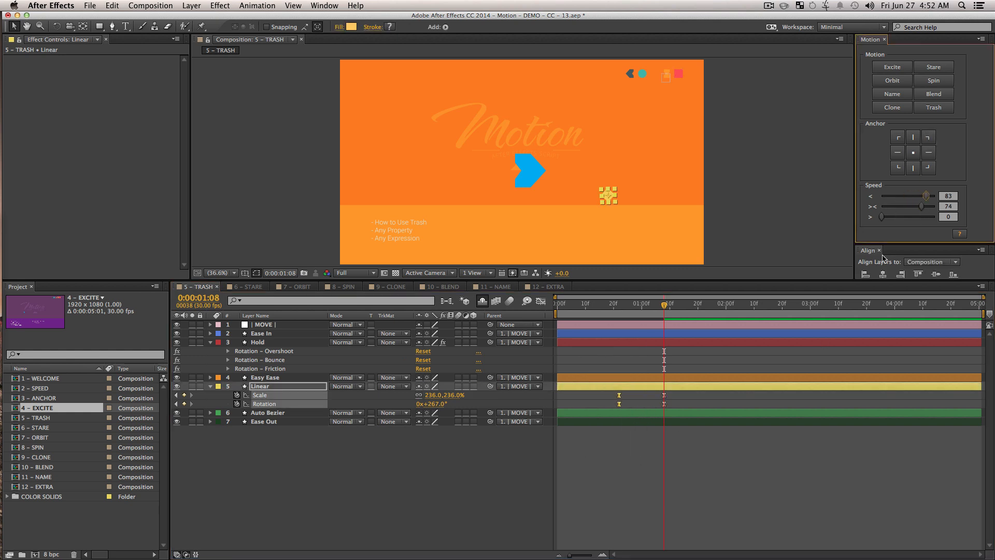
left_click_drag(679, 488, 650, 390)
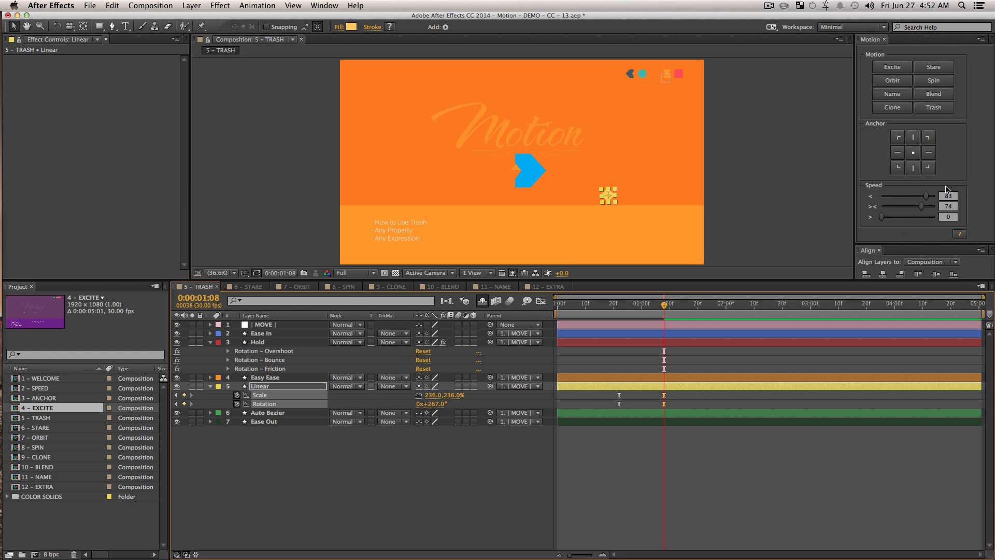
left_click_drag(900, 208, 755, 200)
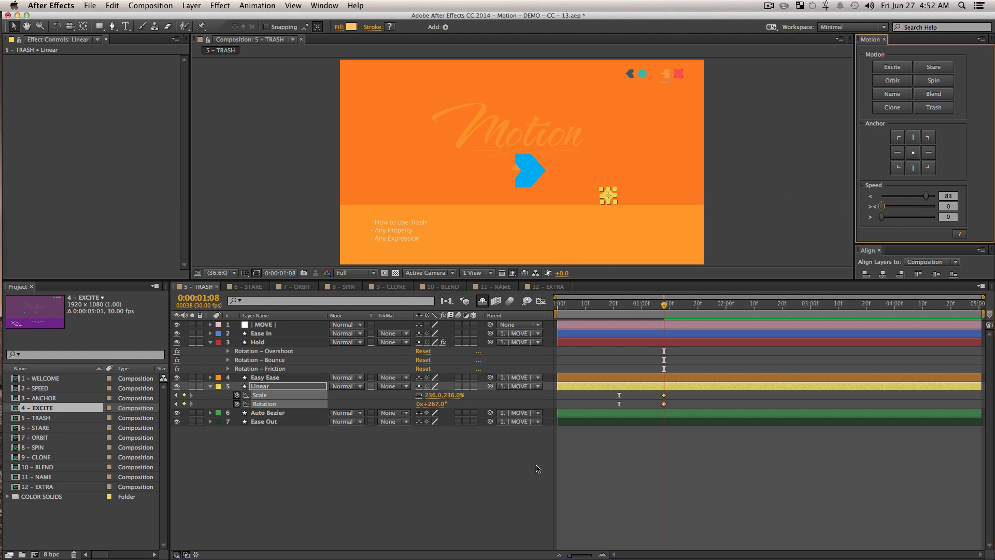
- Apply Excite to both the Scale and Rotation properties of the Linear layer
left_click(884, 69)
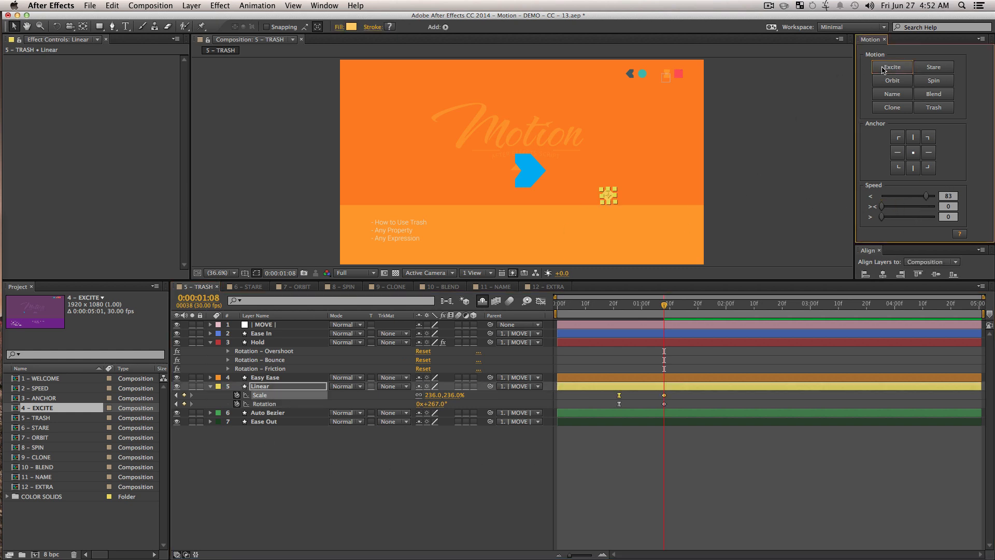
left_click(269, 414)
left_click(899, 66)
left_click(260, 404)
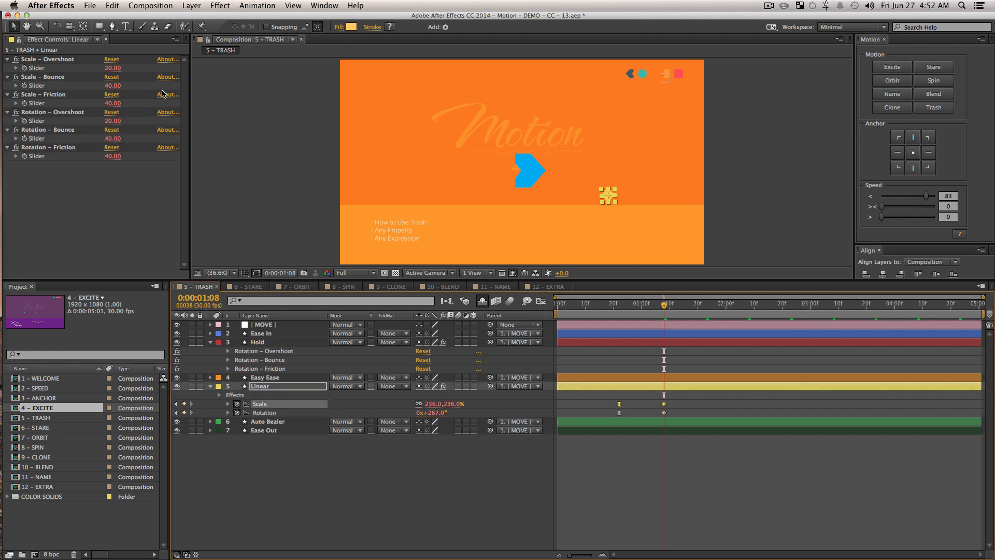
- On Linear, set Scale – Overshoot to 59, Scale – Bounce to 79, Scale – Friction to 78 and Rotation – Bounce to 100
left_click_drag(110, 68, 140, 86)
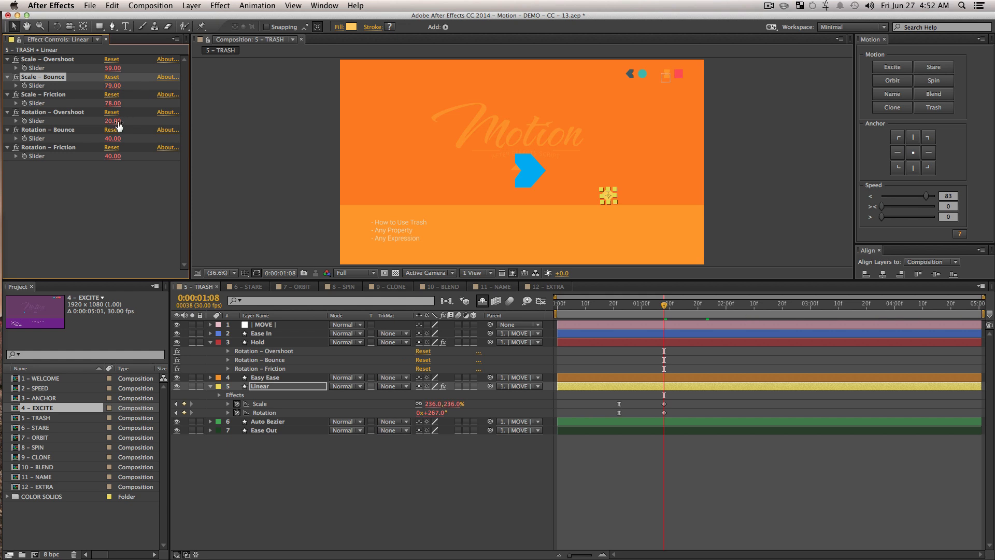
left_click_drag(112, 139, 127, 138)
left_click(369, 446)
- Preview the Linear layer's animation from 0:00:00:14 and set the current time to 0:00:00:29
left_click(273, 387)
left_click_drag(663, 305, 596, 306)
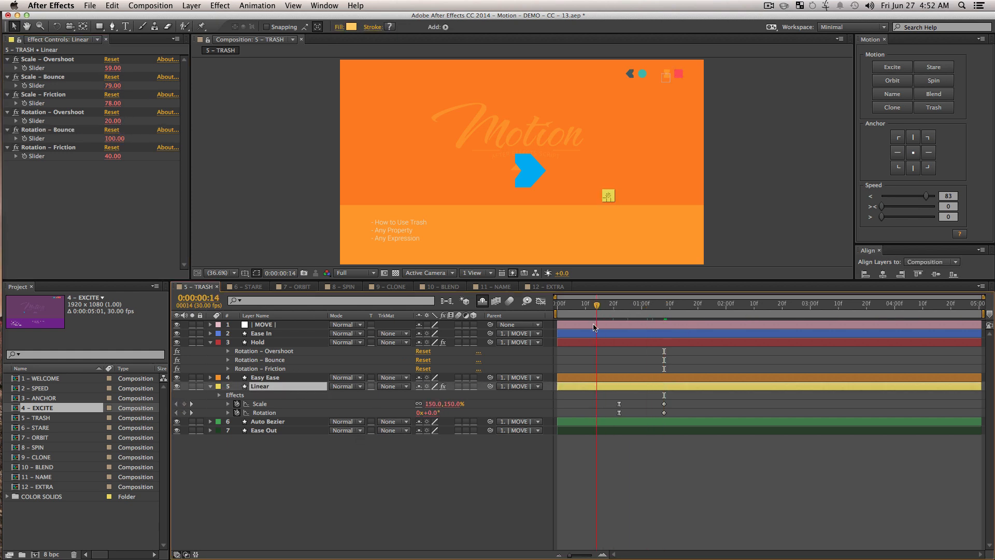
left_click(439, 519)
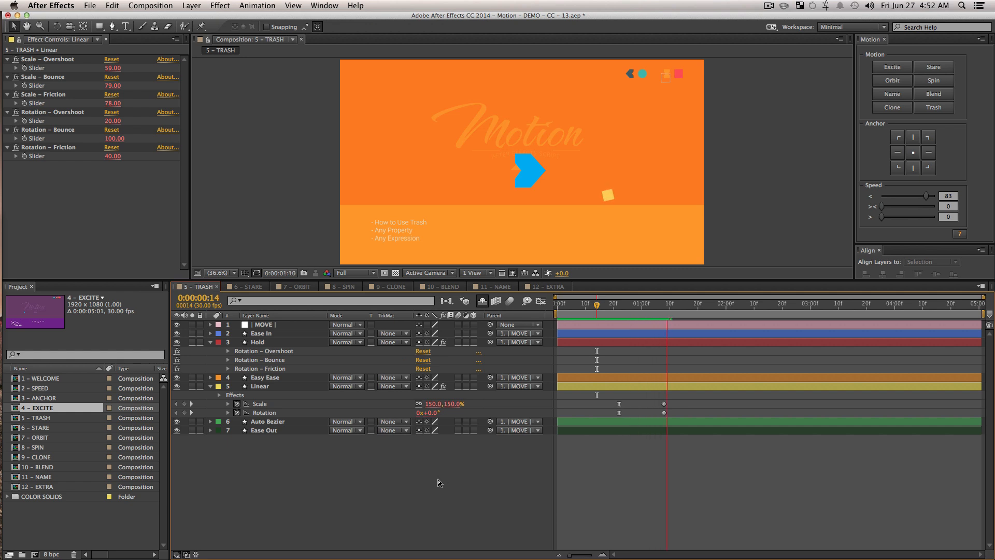
left_click(638, 306)
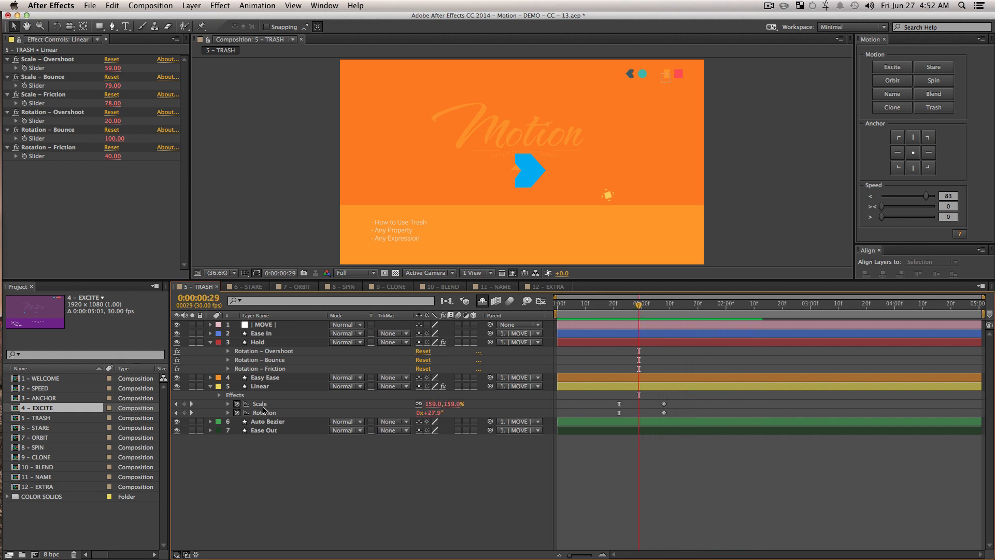
- Delete the Scale – Overshoot, Scale – Bounce and Scale – Friction effects from Linear directly and dismiss the warning
left_click(41, 93)
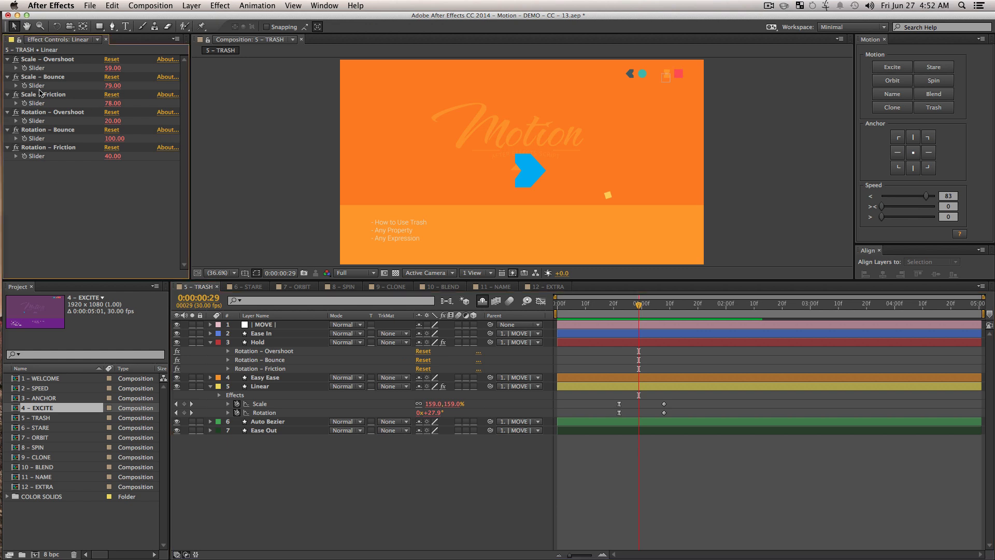
left_click(41, 95)
left_click(51, 59, "shift")
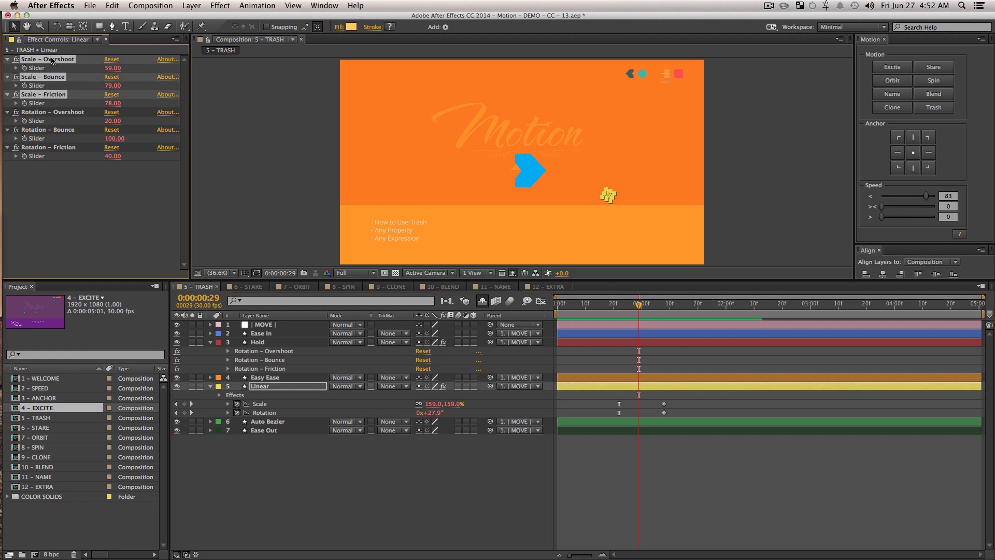
key("Delete")
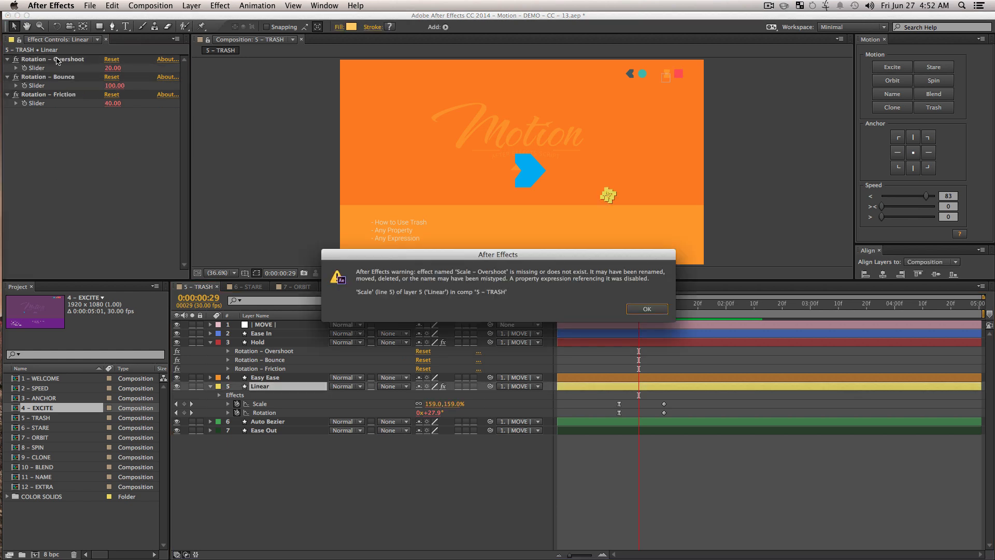
left_click(647, 309)
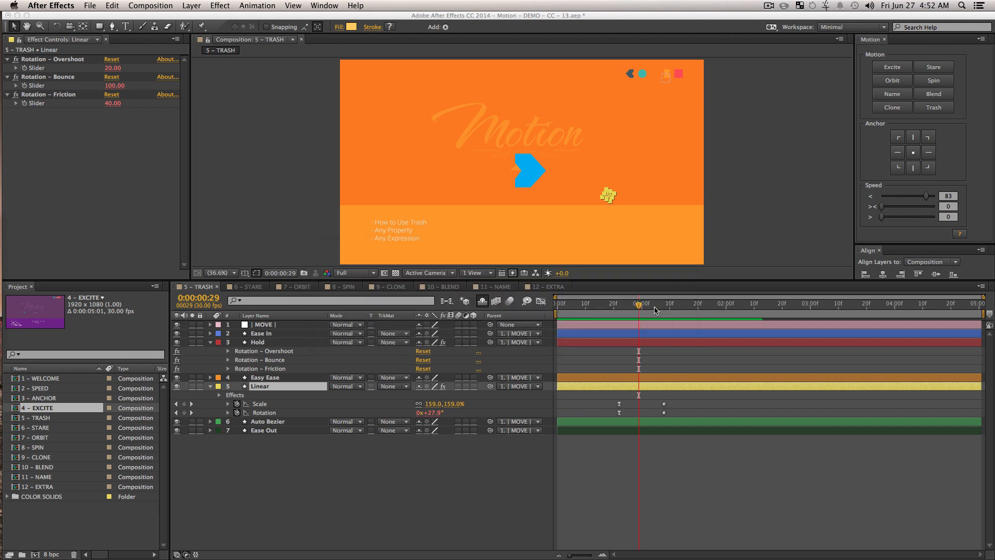
- Reveal Linear's Scale and Rotation properties and use Motion's Trash on the Rotation property
left_click(272, 404)
key("e")
key("e")
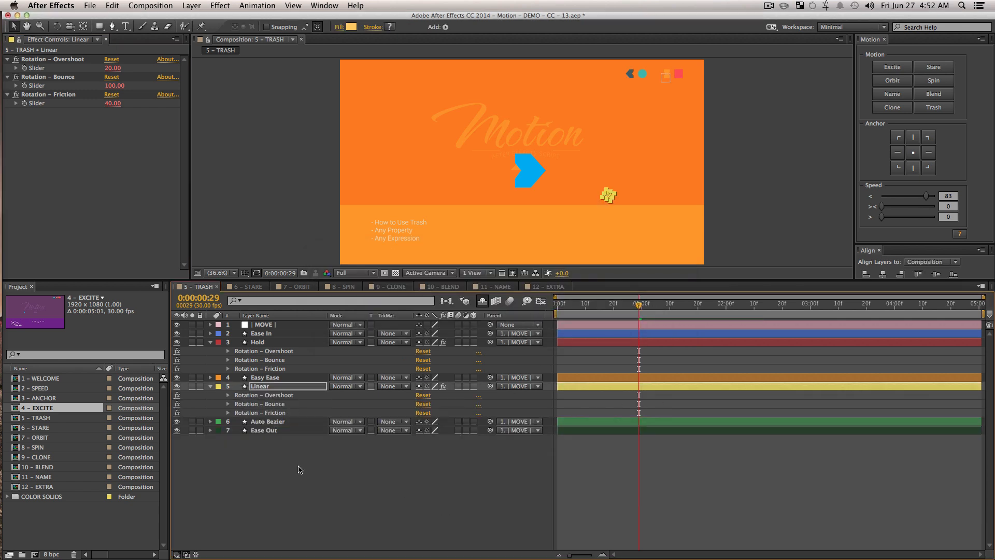
left_click(270, 387)
key("s")
key("shift+r")
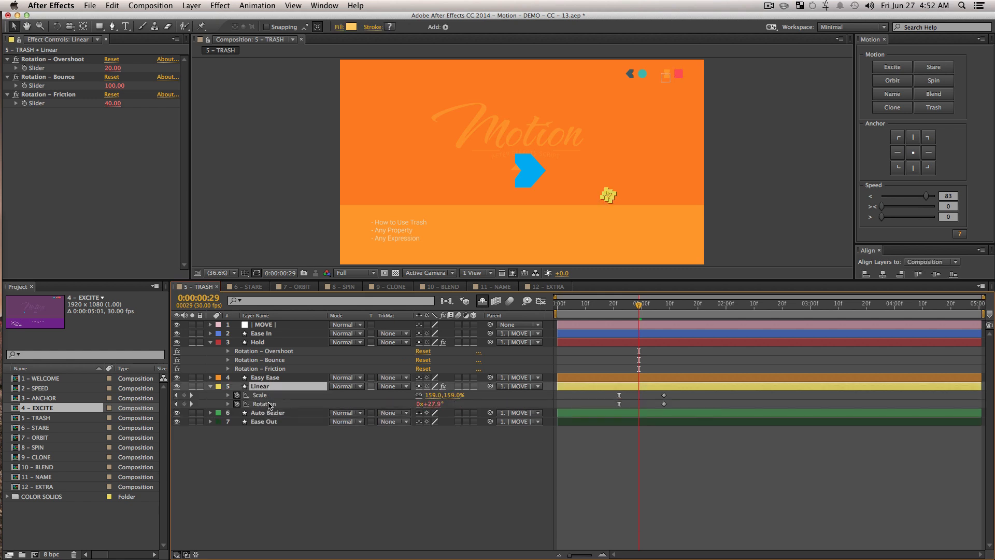
left_click(275, 402)
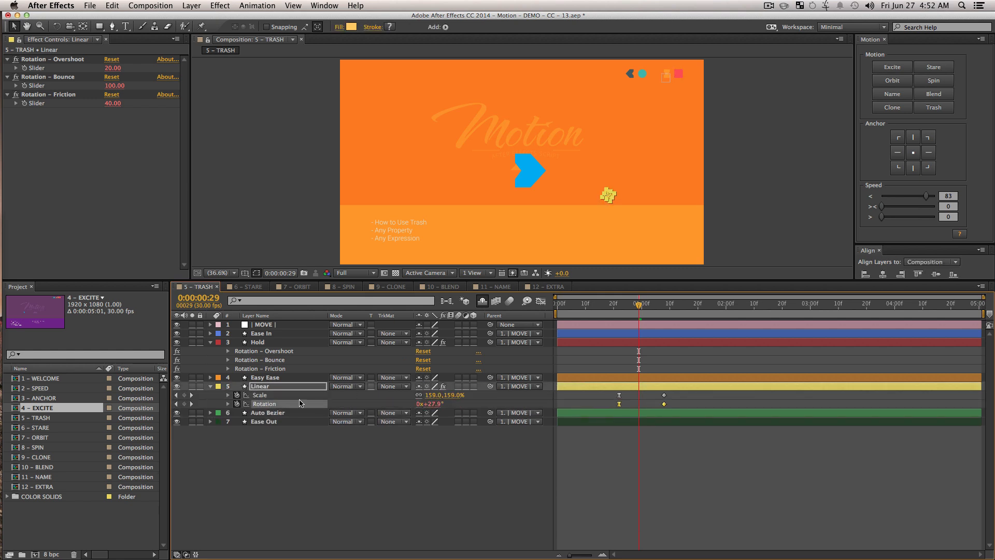
left_click(933, 108)
left_click(460, 461)
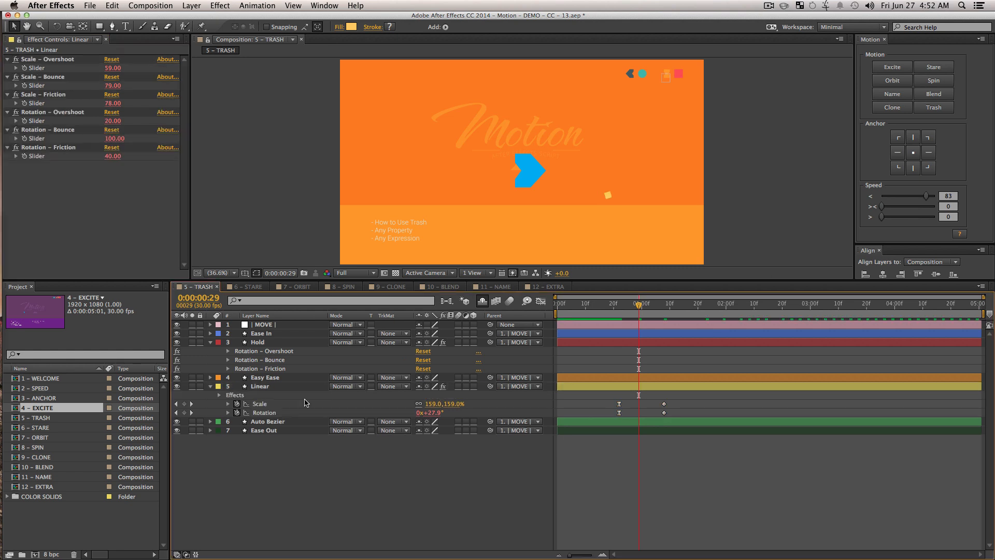
- Undo the recent changes on Linear back past the Rotation – Bounce edit and re-enable the expression on its Scale property
key("super+z")
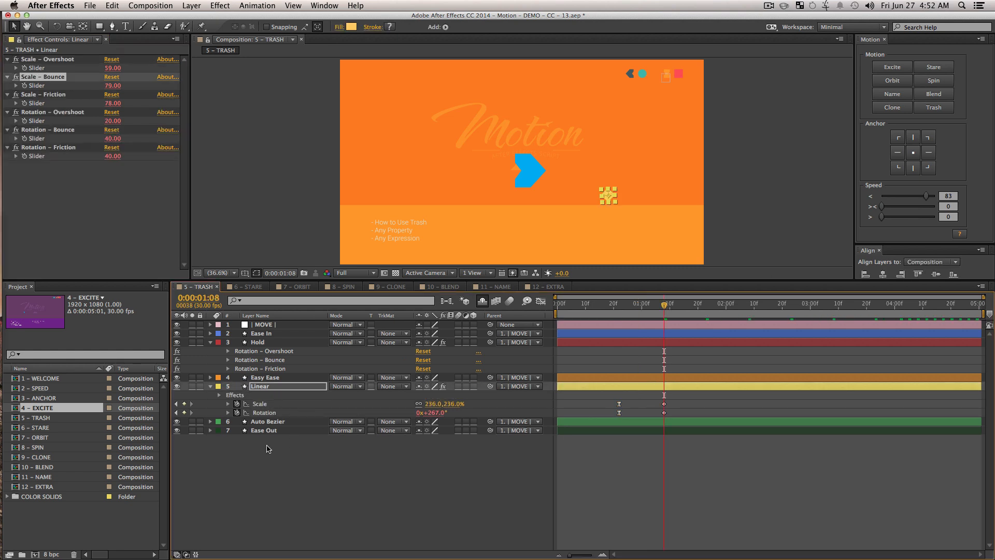
left_click(261, 405)
left_click(228, 404)
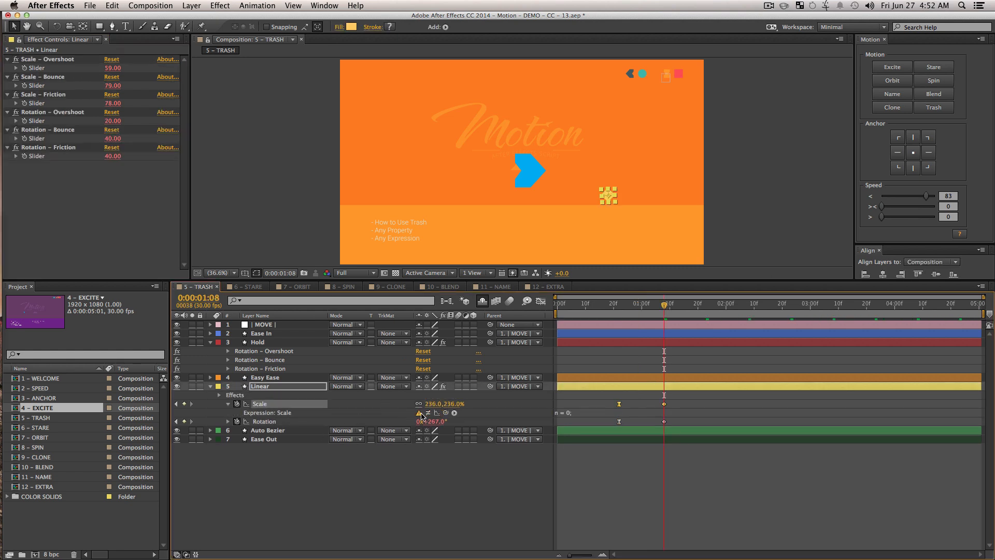
left_click(350, 474)
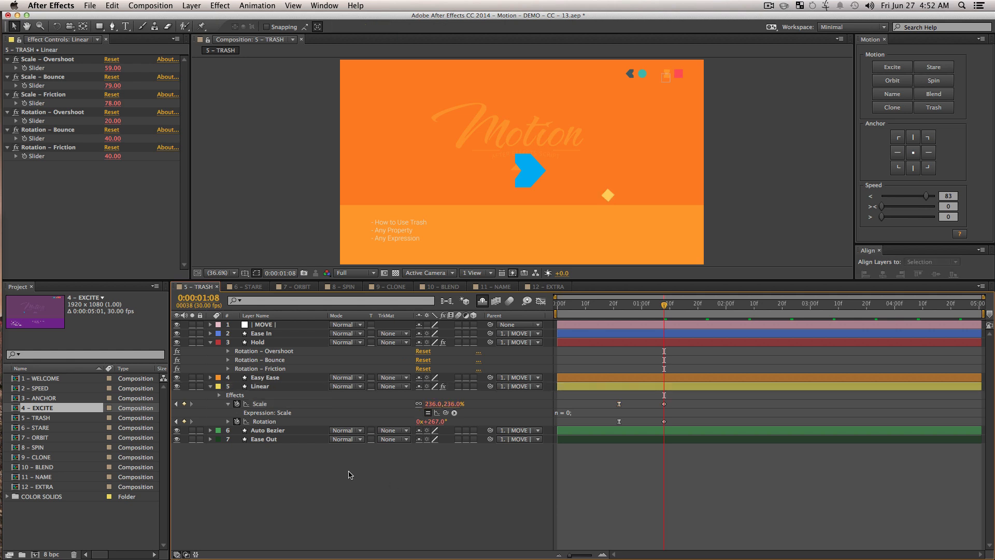
- Use Motion's Trash on Linear's Rotation property and close the 5 – TRASH composition
left_click(264, 423)
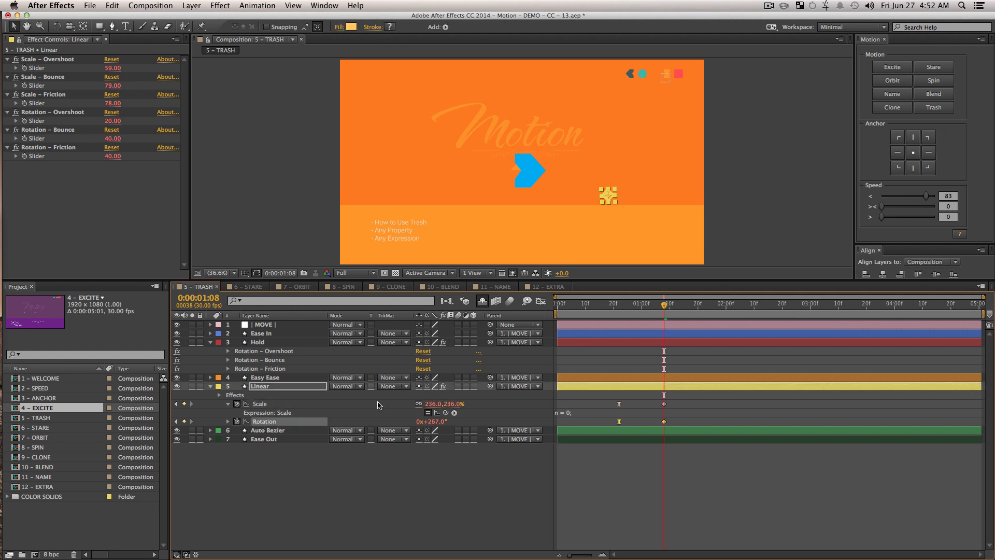
left_click(933, 108)
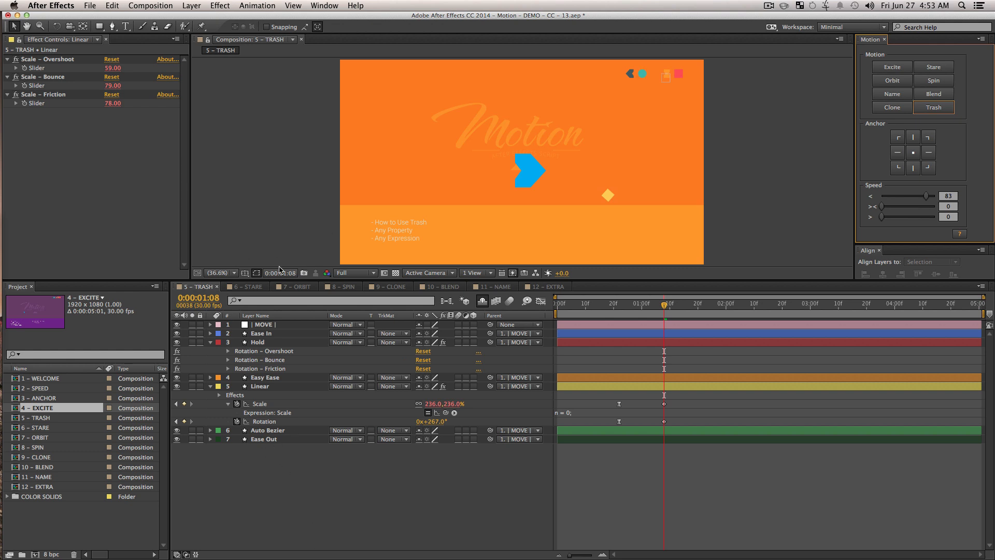
left_click(216, 288)
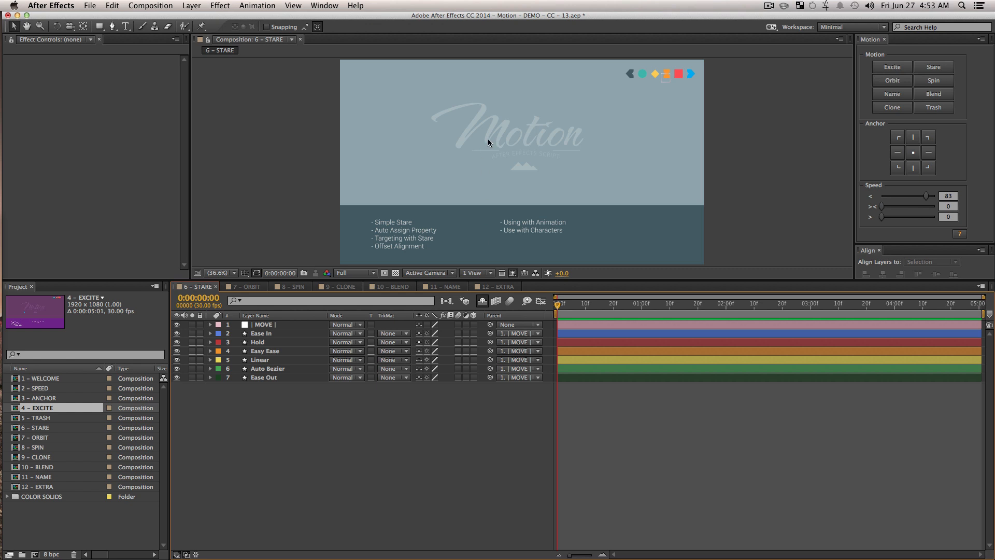
- In 6 – STARE, move the Ease Out arrow to just below the Motion logo and set its Scale to 499%
left_click_drag(631, 76, 519, 157)
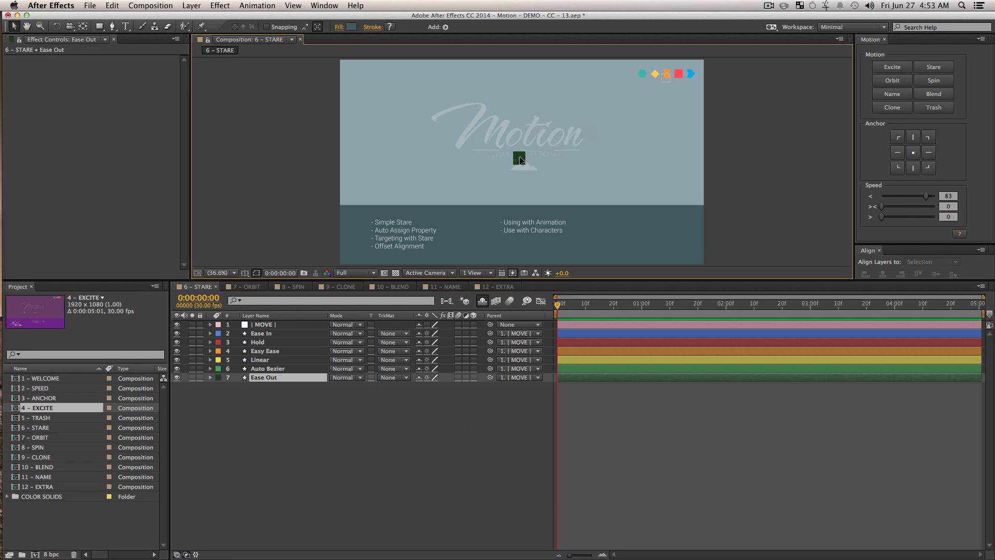
left_click(271, 377)
key("s")
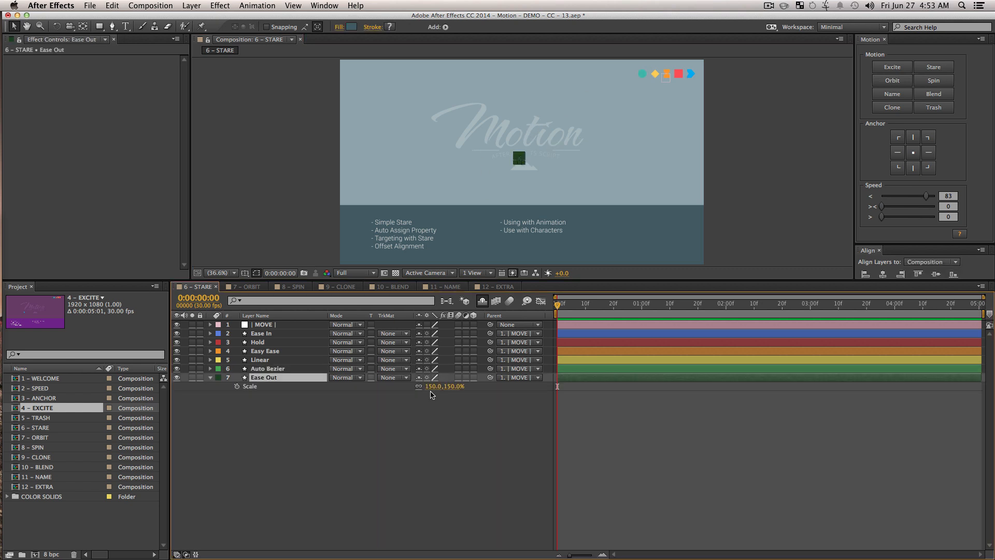
left_click_drag(574, 423, 646, 428)
left_click(463, 492)
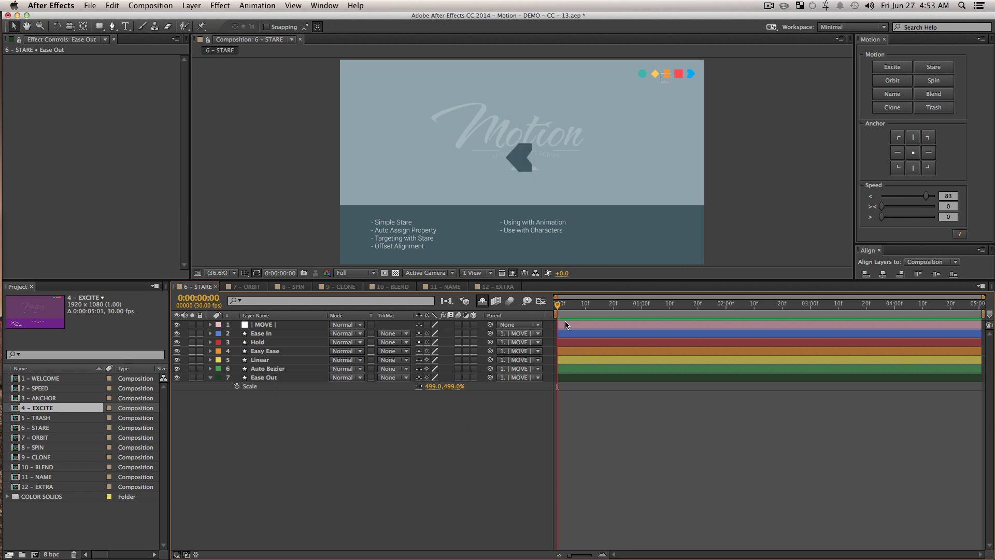
- Place the Auto Bezier circle to the left of the logo at 423% scale and move the Ease Out arrow onto the logo's M
left_click_drag(641, 78, 395, 131)
left_click(337, 455)
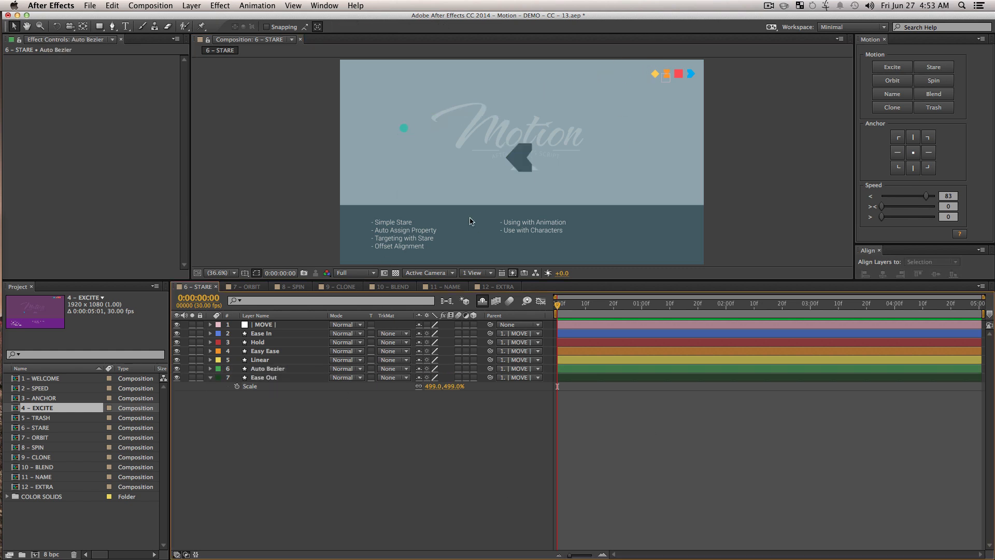
mouse_move(520, 170)
left_mouse_down()
mouse_move(474, 152)
mouse_move(470, 126)
left_mouse_up()
left_click(402, 125)
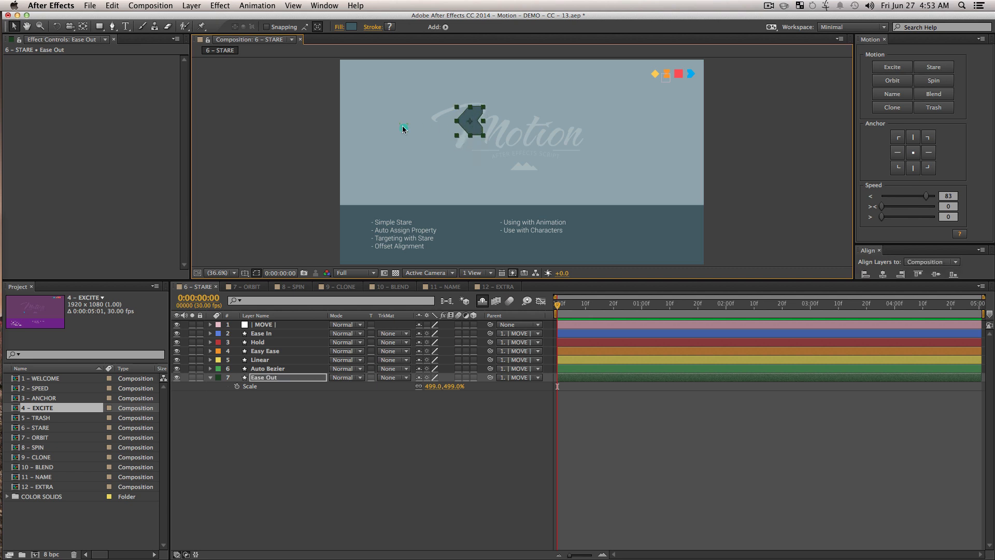
key("s")
left_click_drag(438, 377, 570, 398)
left_click(304, 415)
- Inspect Ease Out's Scale and Rotation properties and collapse the layer
left_click(270, 386)
left_click(313, 468)
left_click(256, 388)
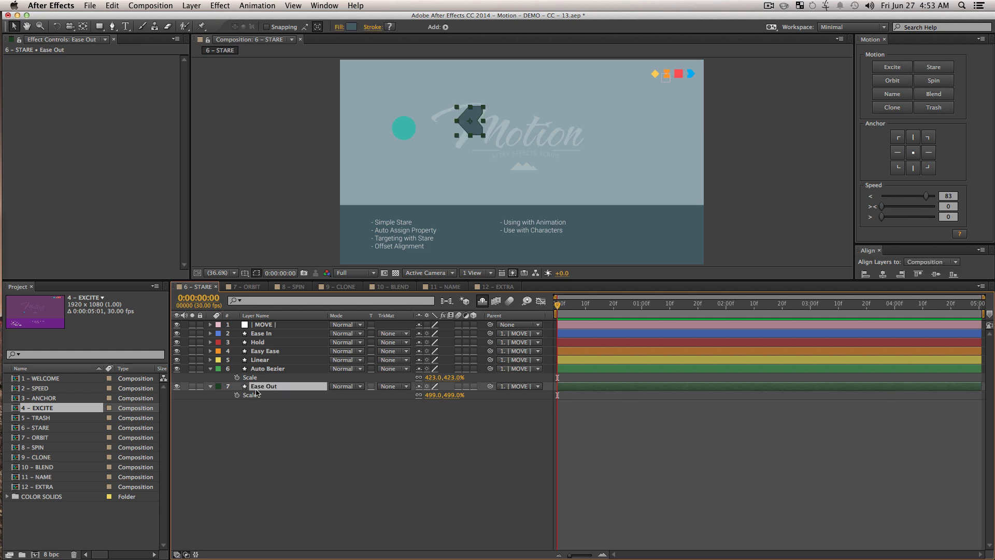
left_click(324, 476)
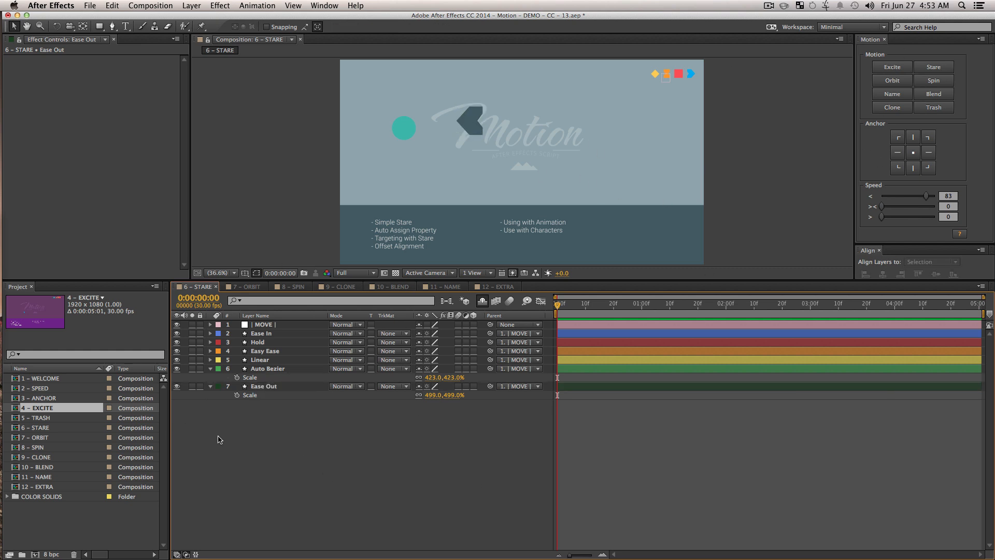
left_click(256, 389)
key("shift+r")
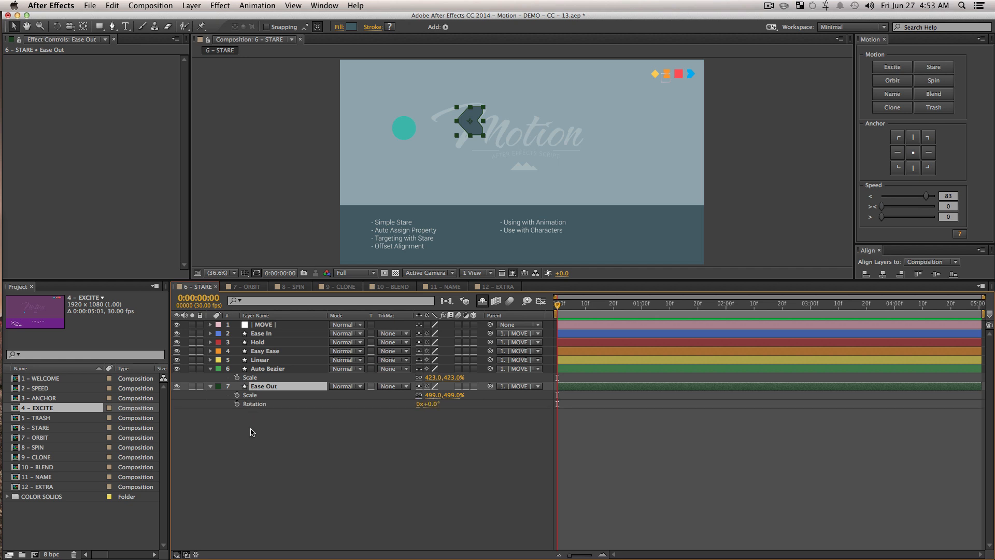
key("u")
left_click(357, 430)
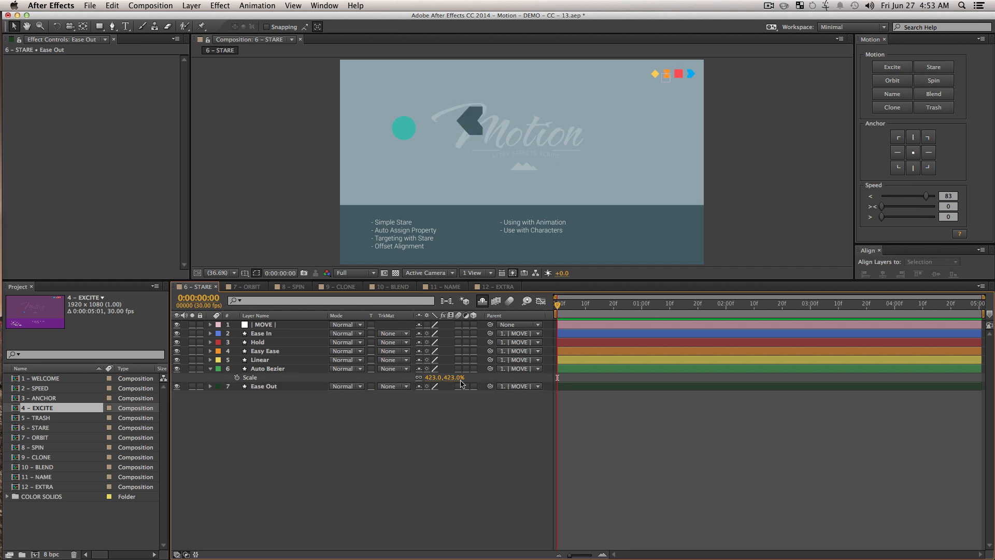
- Apply Motion's Stare to the Ease Out layer, reveal its Rotation property and inspect the expression on it
left_click(269, 387)
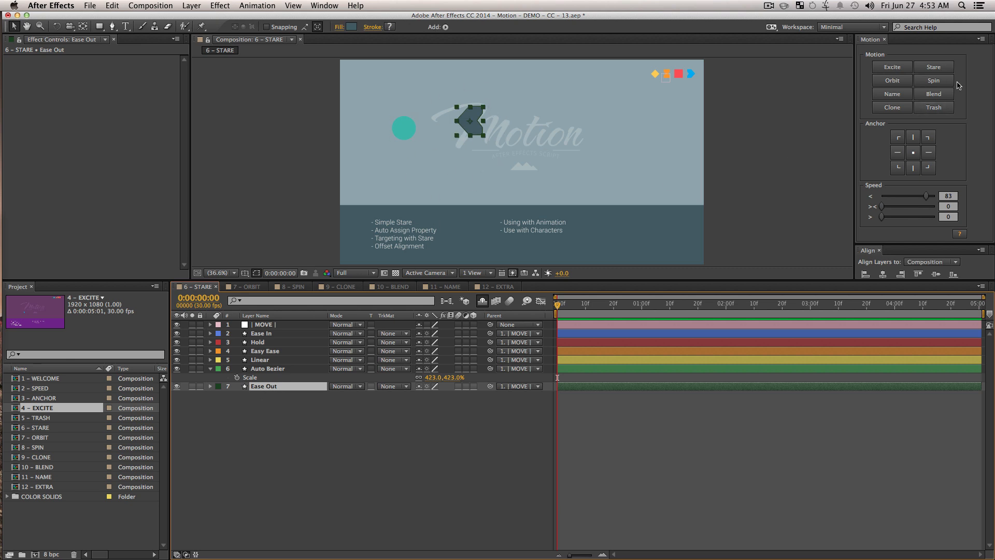
left_click(935, 68)
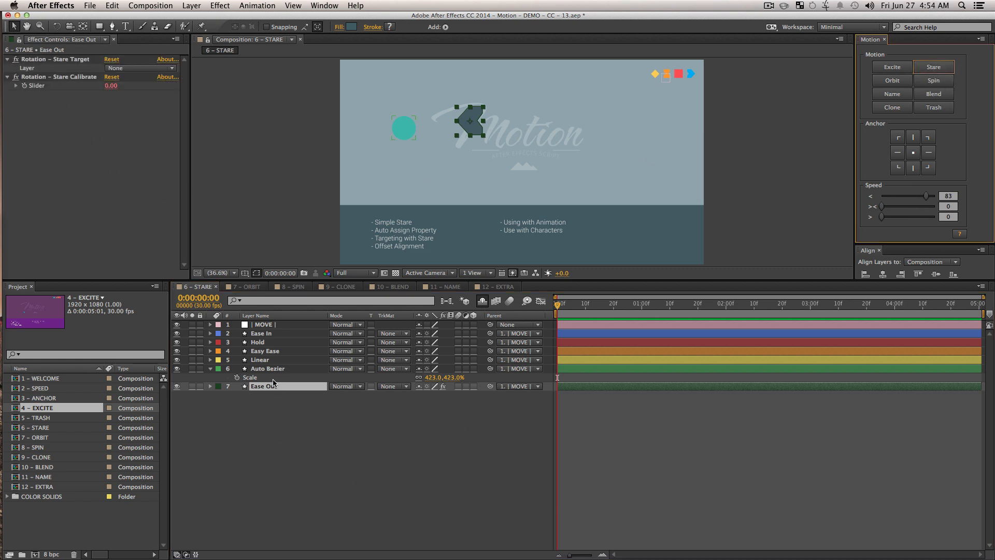
key("r")
left_click(271, 438)
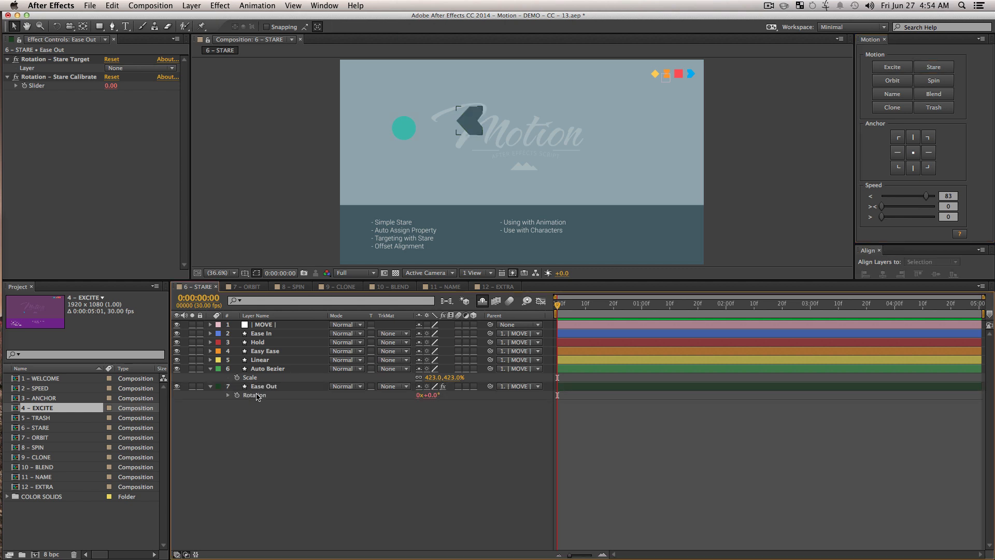
left_click(256, 396)
left_click(227, 395)
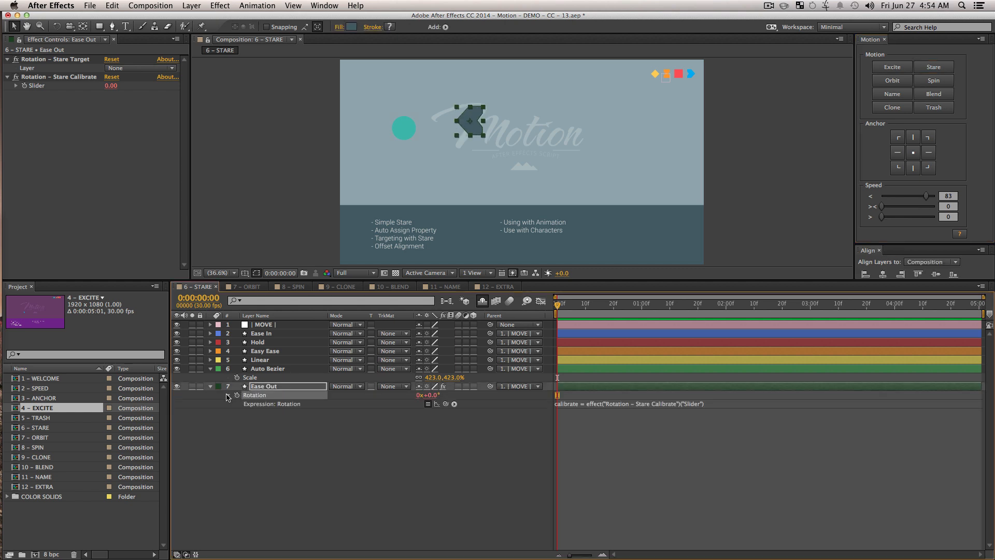
left_click(228, 395)
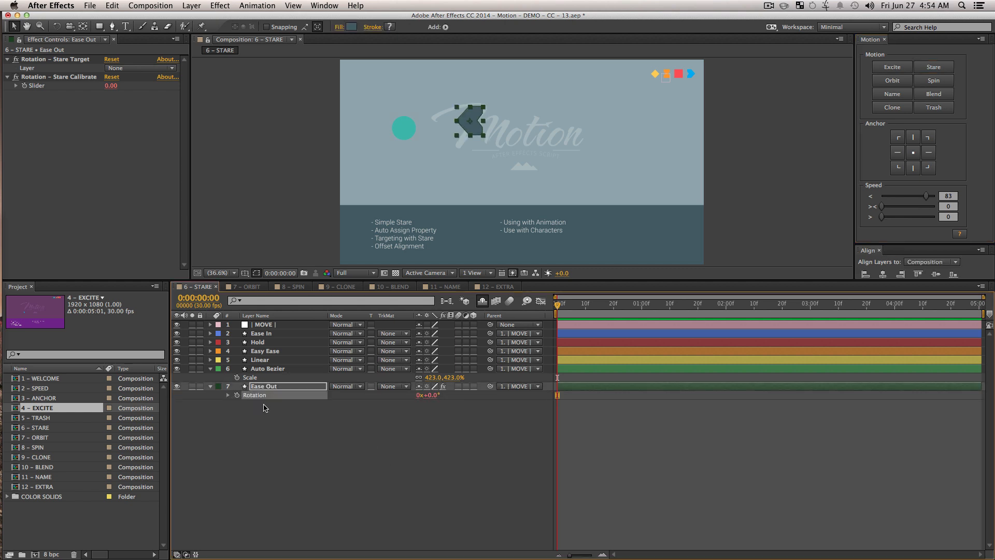
left_click(377, 450)
- Set the current time to 0:00:00:20 and move the Auto Bezier circle to the right side of the logo
left_click_drag(558, 306, 613, 347)
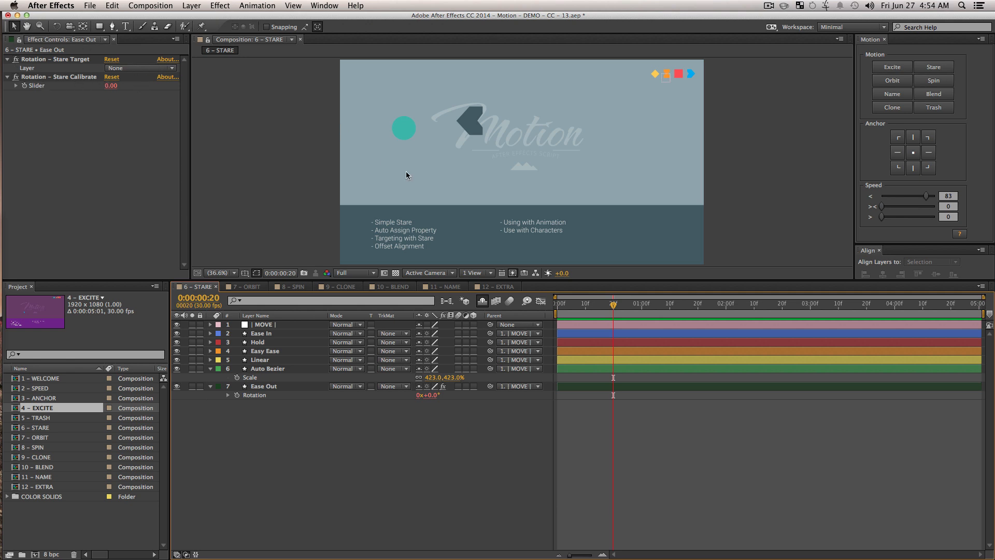
left_click_drag(404, 130, 633, 149)
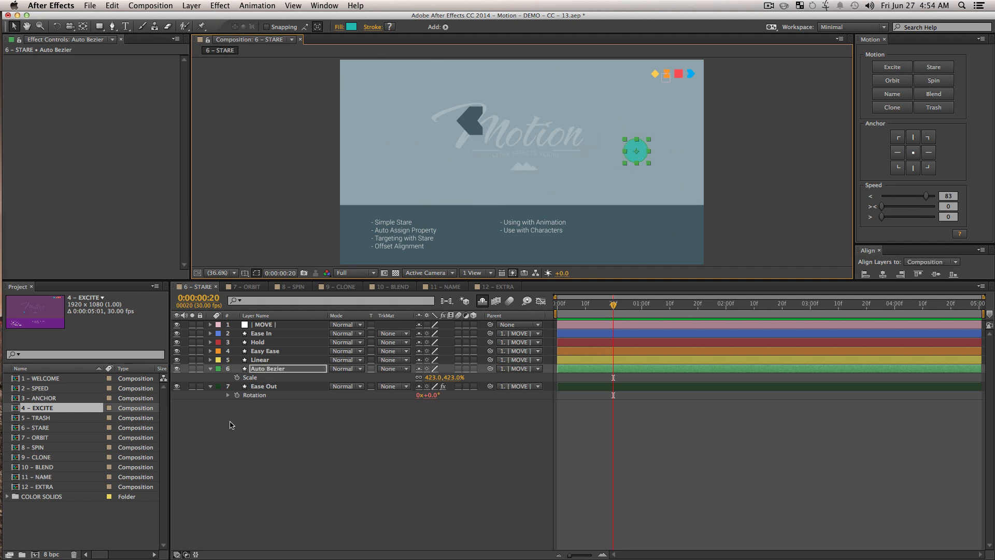
- On Ease Out, set the Rotation – Stare Target layer to 6. Auto Bezier and the Rotation – Stare Calibrate slider to 91
left_click(284, 386)
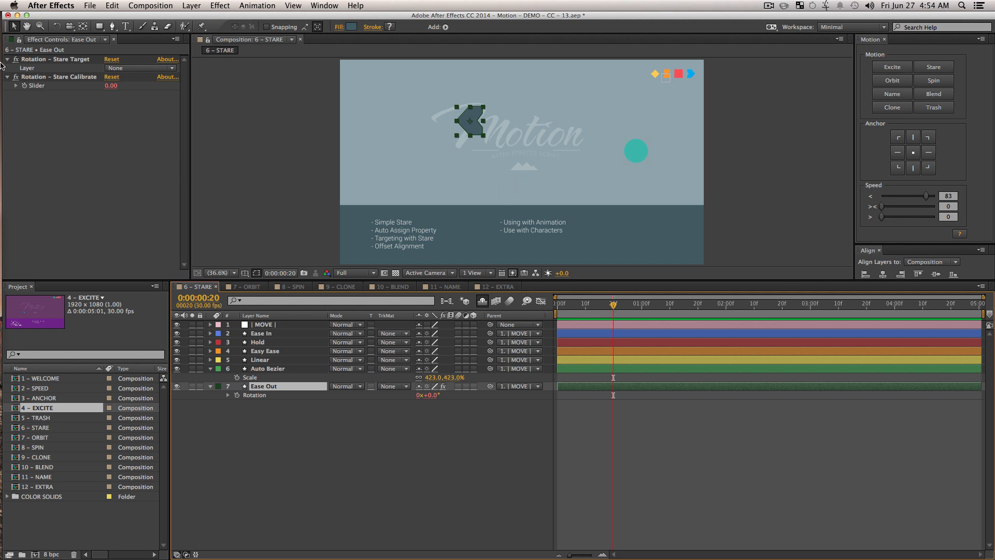
left_click(129, 66)
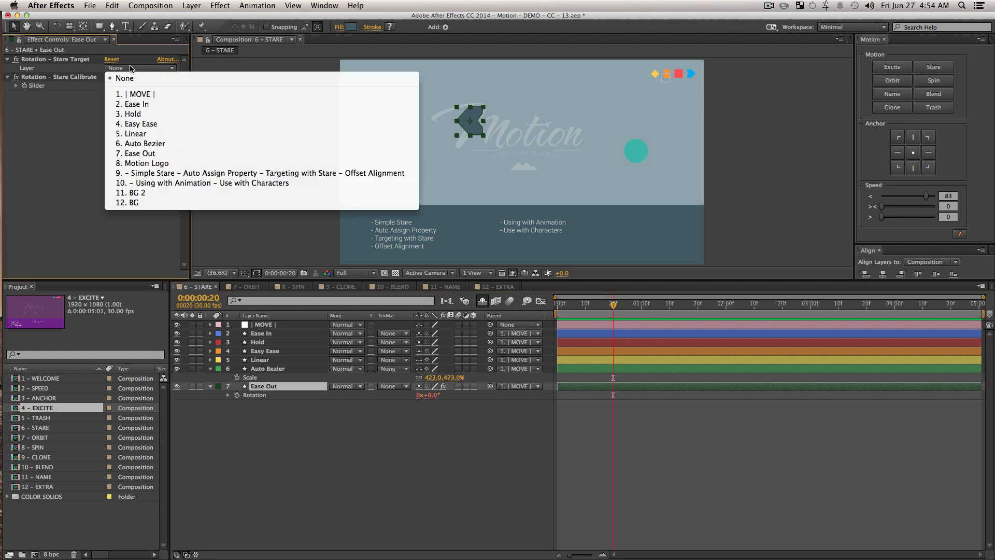
left_click(147, 145)
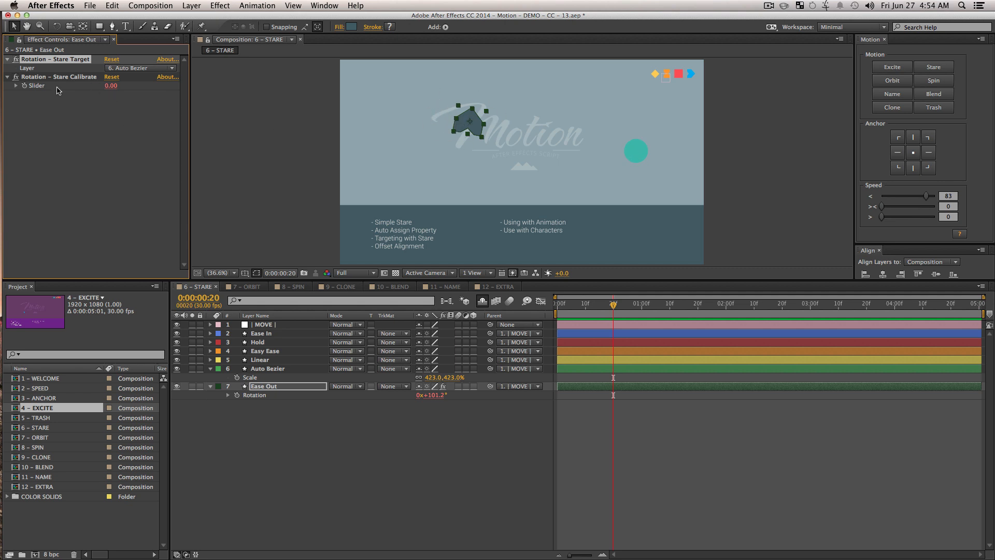
left_click_drag(111, 86, 172, 98)
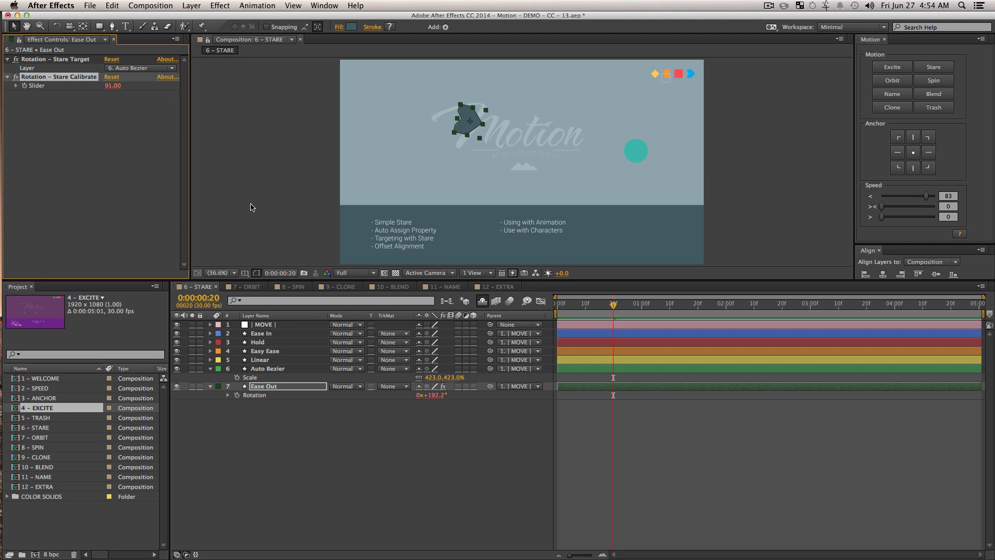
left_click(394, 472)
- Move the Auto Bezier circle to the lower left of the logo and keyframe its Position at 0:00:00:20
left_click_drag(639, 154, 409, 185)
left_click(268, 361)
left_click(269, 369)
key("p")
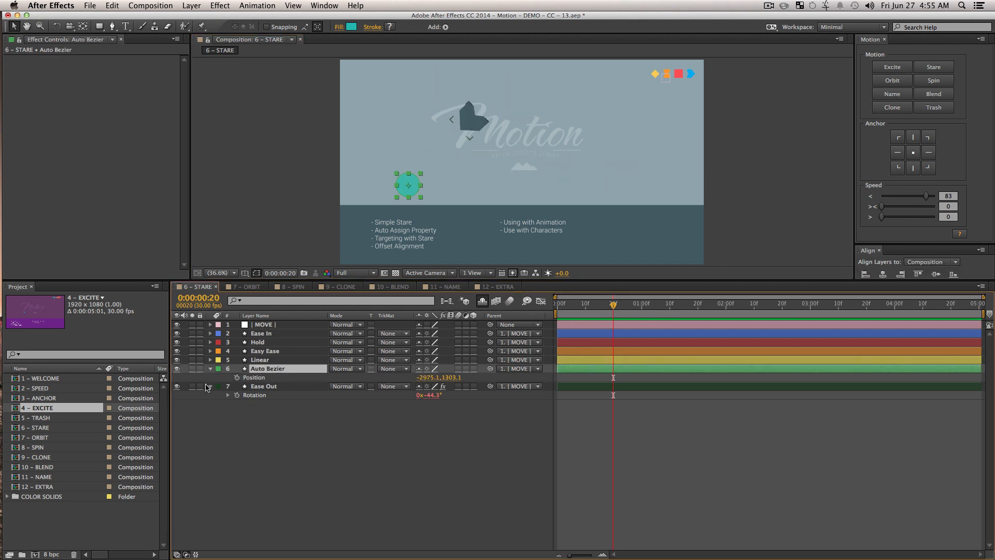
left_click(237, 377)
- Keyframe Auto Bezier's Position at the lower right of the logo at 0:00:01:05 and at the upper left at 0:00:02:05
key("Page_Down")
key("Page_Down")
key("Page_Down")
key("Page_Down")
key("Page_Down")
key("Page_Down")
key("Page_Down")
key("Page_Down")
key("Page_Down")
key("Page_Down")
key("Page_Down")
key("Page_Down")
key("Page_Down")
key("Page_Down")
key("Page_Down")
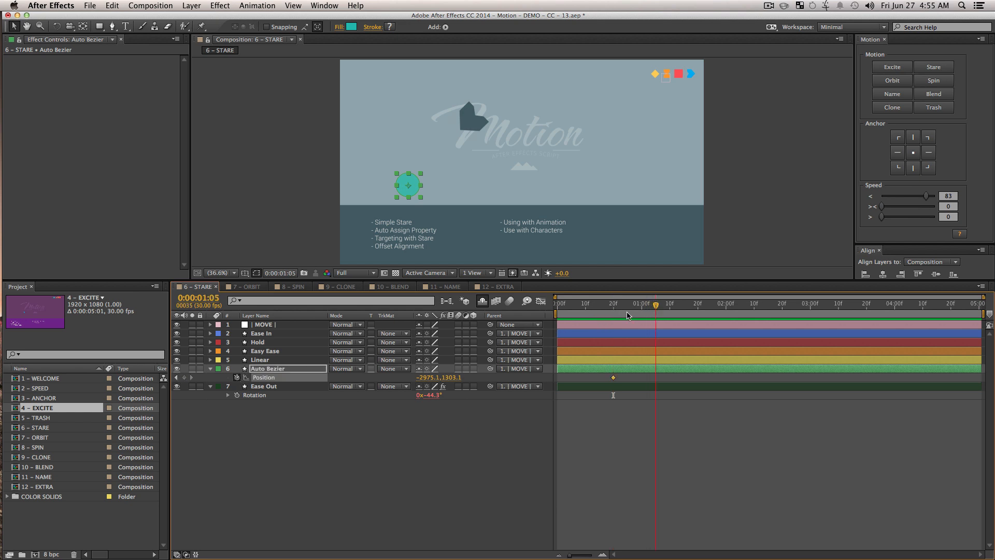
left_click_drag(449, 383, 795, 175)
left_click_drag(575, 192, 384, 94)
left_click(739, 301)
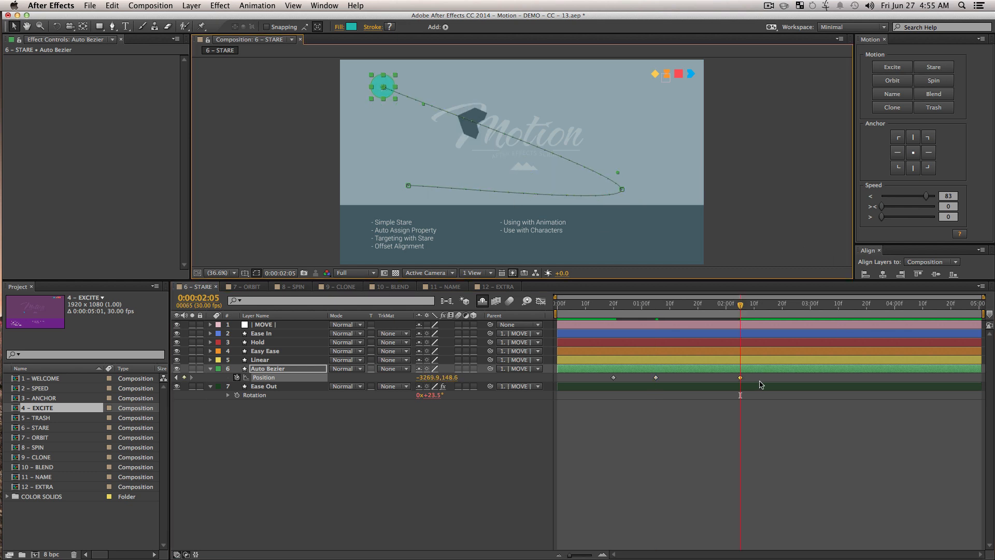
- Ease all Auto Bezier Position keyframes with Motion's Speed sliders >< at 100 and > at 47, and preview from 0:00:00:16
left_click_drag(781, 434, 557, 354)
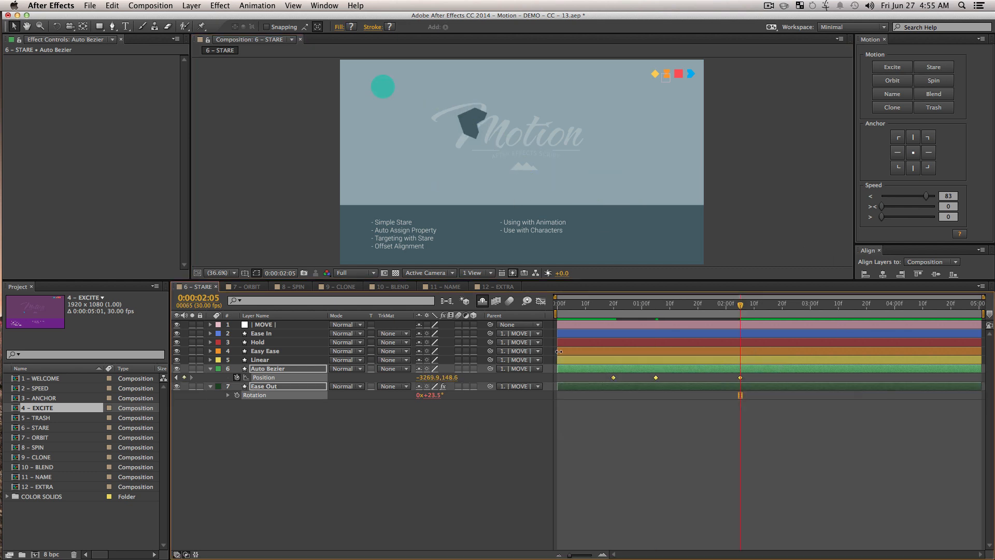
mouse_move(909, 210)
left_mouse_down()
mouse_move(934, 206)
mouse_move(907, 217)
left_mouse_up()
left_click(602, 315)
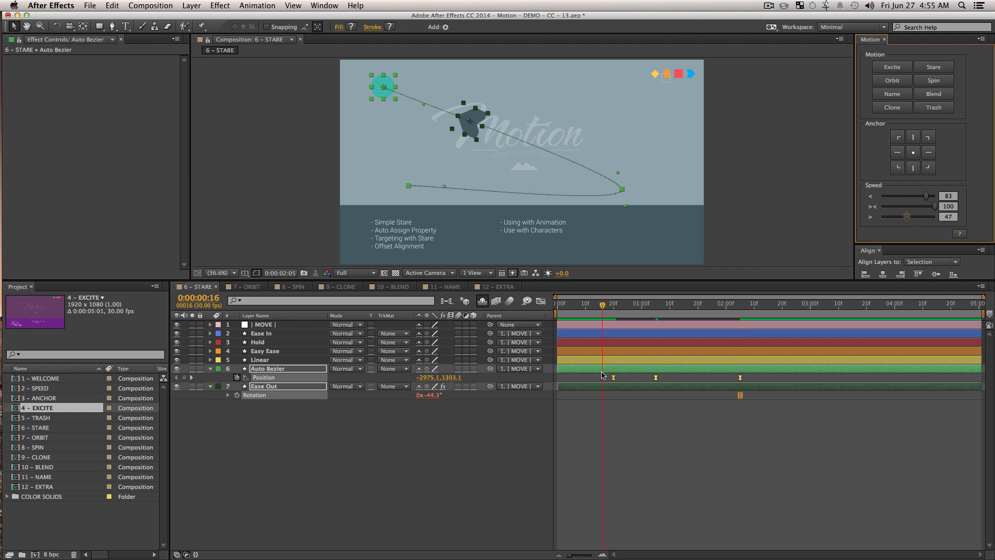
key("space")
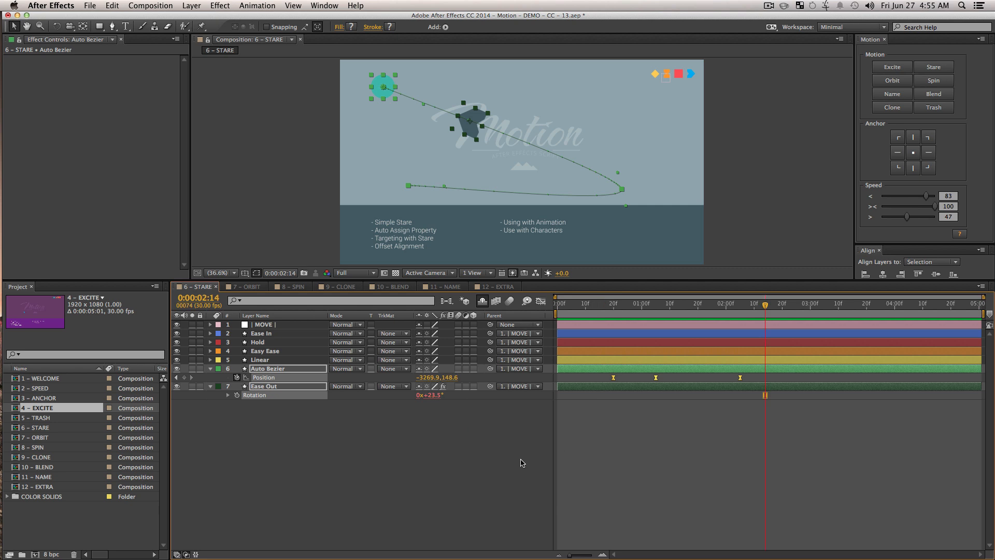
- Reveal Ease Out's Position and Scale properties and add keyframes to both at 0:00:02:14
left_click(421, 523)
left_click(263, 387)
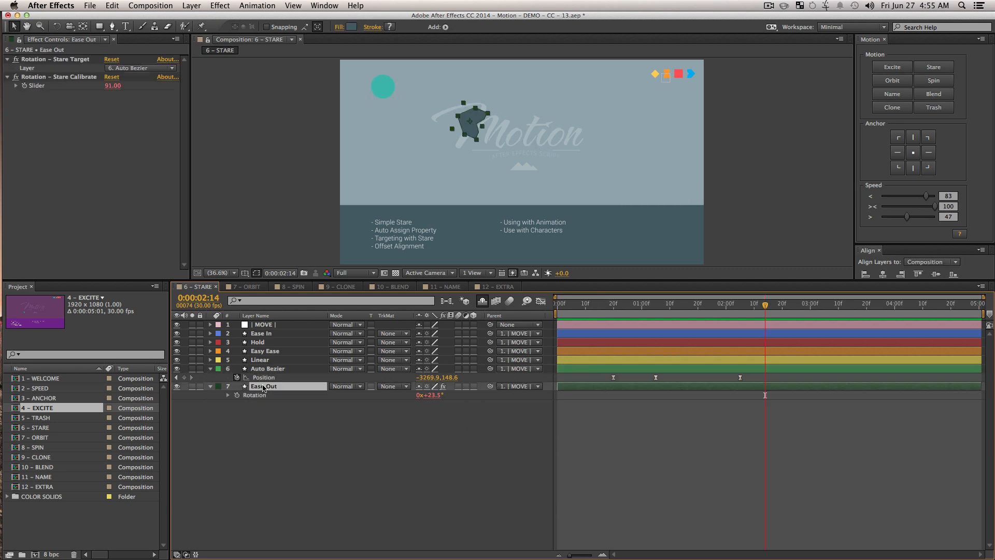
key("p")
key("shift+s")
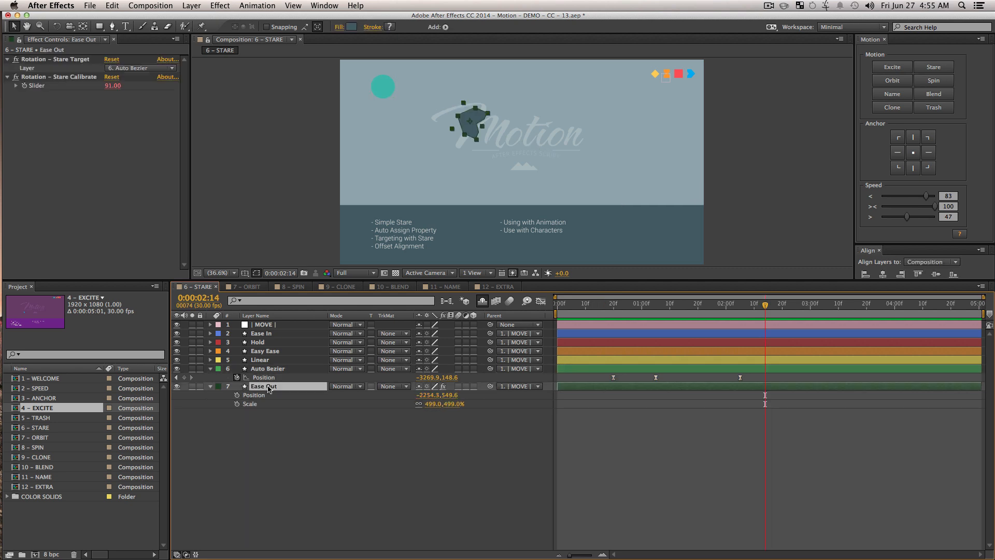
left_click(237, 404)
left_click(237, 395)
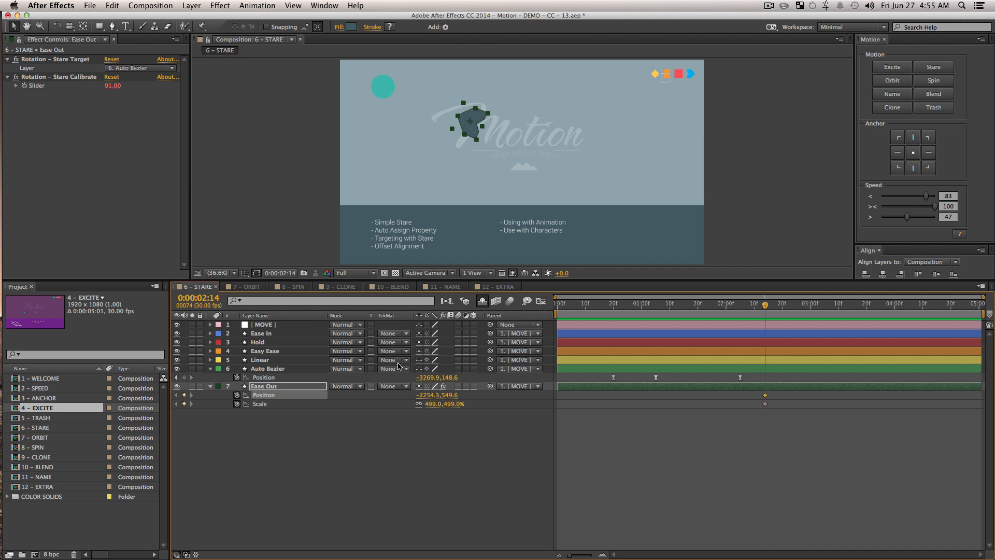
- Keyframe Ease Out at the logo's upper right with Scale 314% at 0:00:00:13, and ease all keyframes with Motion's Speed >< at 65
left_click(595, 306)
mouse_move(425, 394)
left_mouse_down()
mouse_move(502, 401)
mouse_move(415, 406)
left_mouse_up()
key("super+alt+a")
left_click(916, 206)
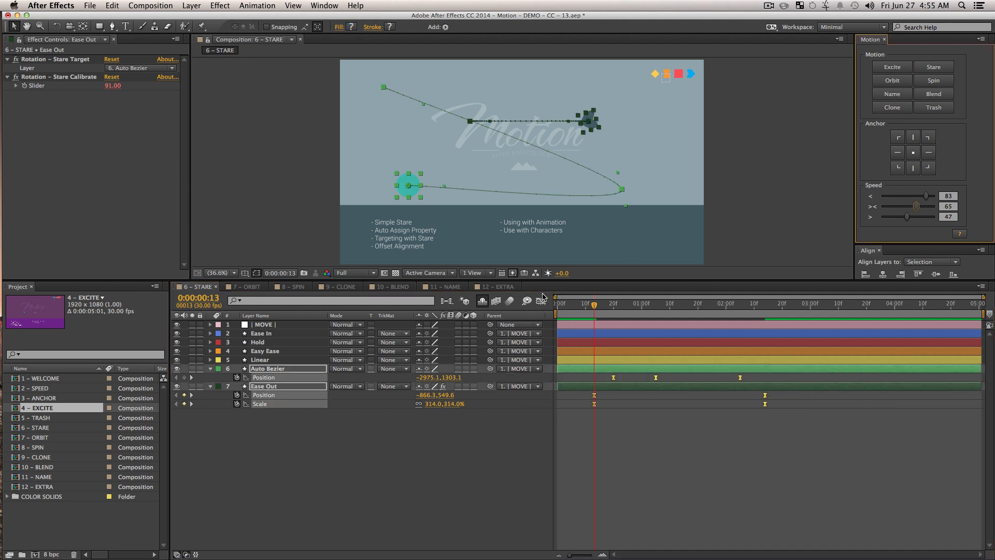
- Ease all keyframes in the speed graph with Motion's Speed < at 100 and > at 30, and preview from 0:00:00:07
left_click(541, 300)
left_click_drag(579, 464, 974, 529)
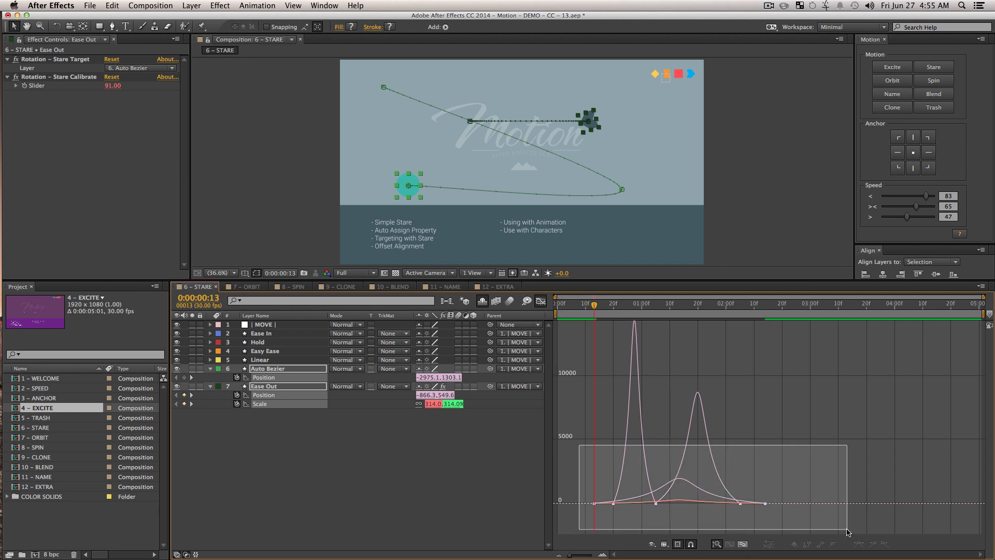
mouse_move(926, 195)
left_mouse_down()
mouse_move(893, 199)
mouse_move(936, 196)
left_mouse_up()
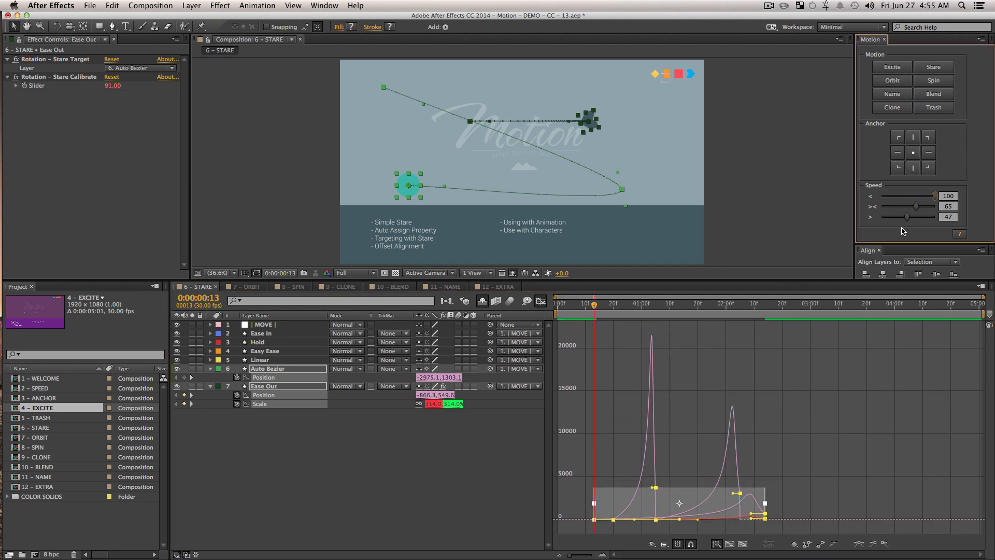
left_click_drag(906, 217, 899, 218)
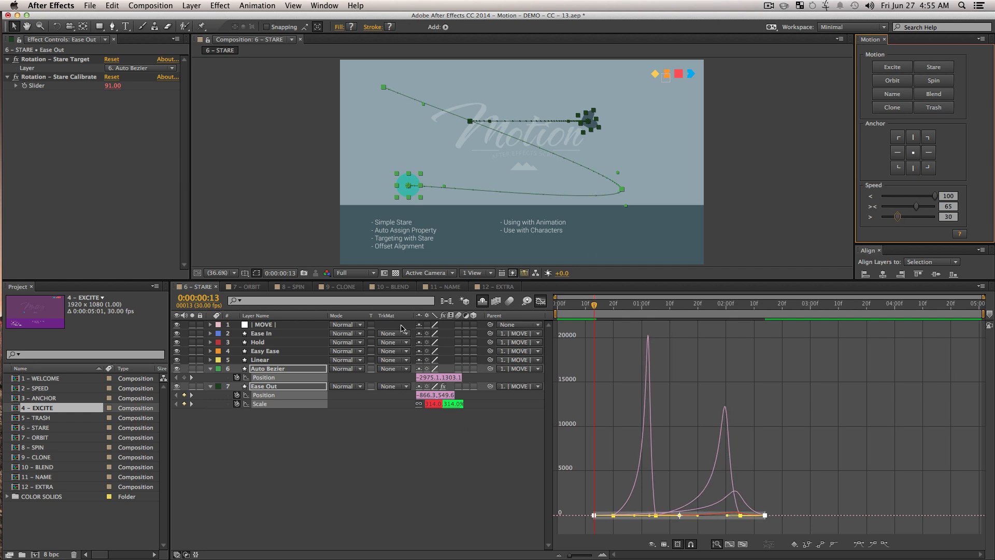
left_click(542, 300)
left_click(485, 450)
left_click_drag(589, 305, 577, 306)
key("space")
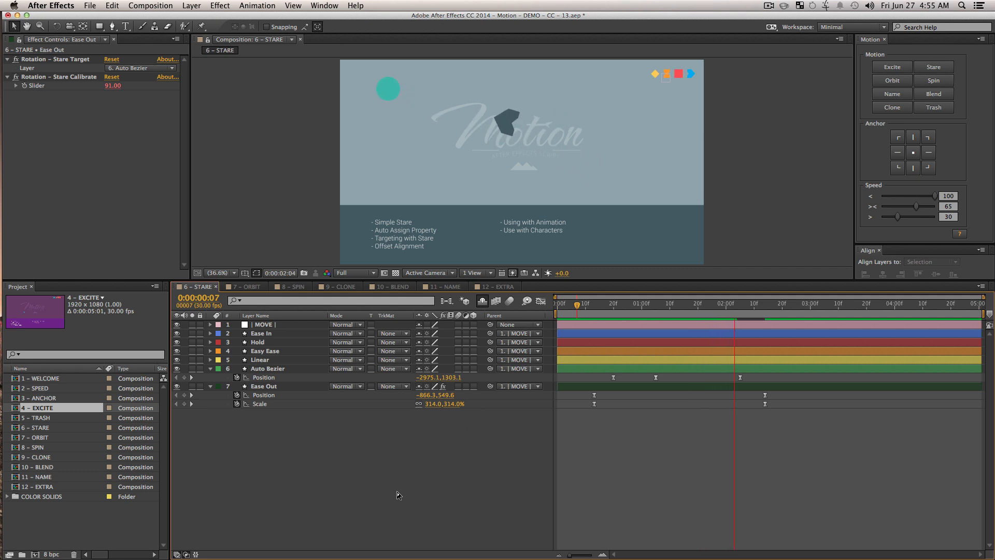
key("space")
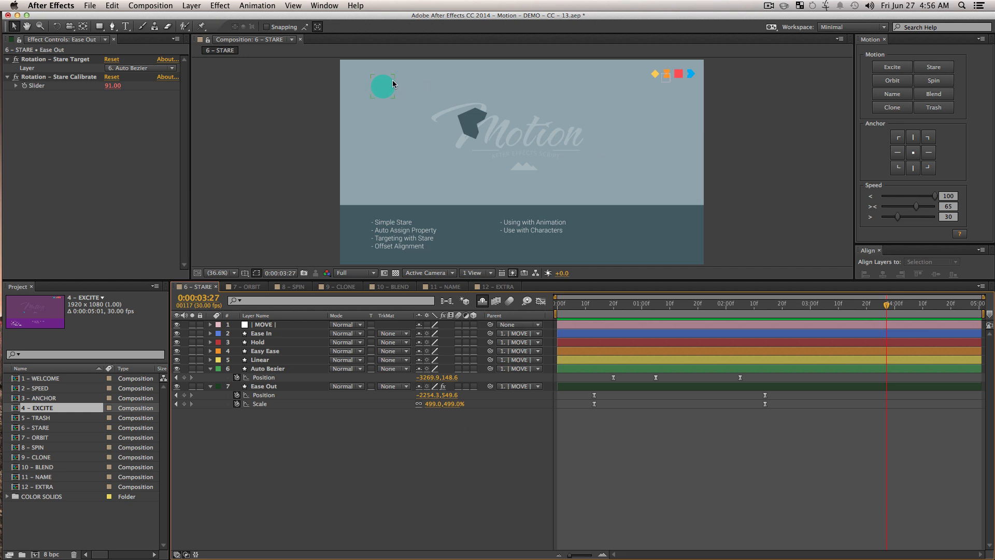
- Move the Auto Bezier circle to the lower left of the logo to keyframe its Position at 0:00:03:27
left_click_drag(381, 89, 531, 180)
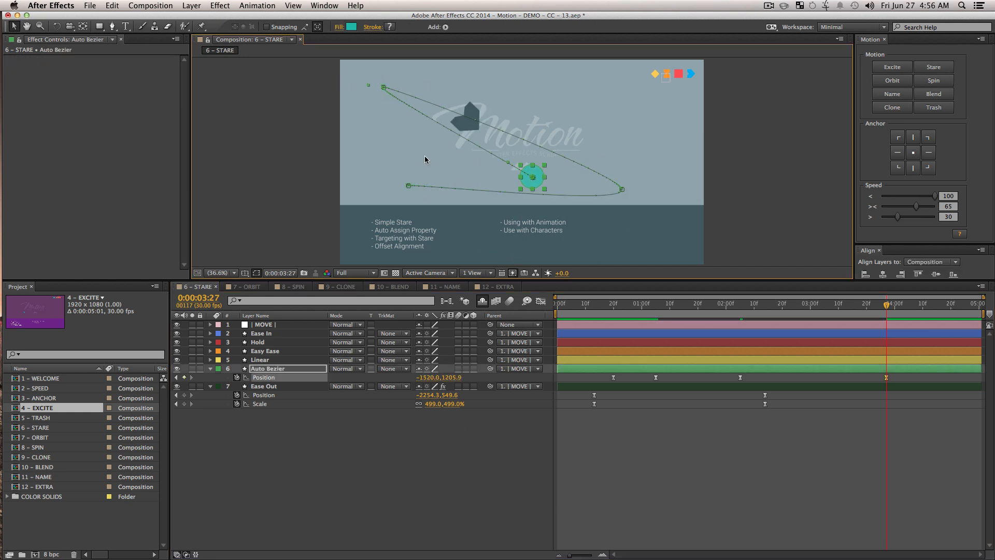
left_click_drag(541, 176, 420, 195)
left_click(340, 419)
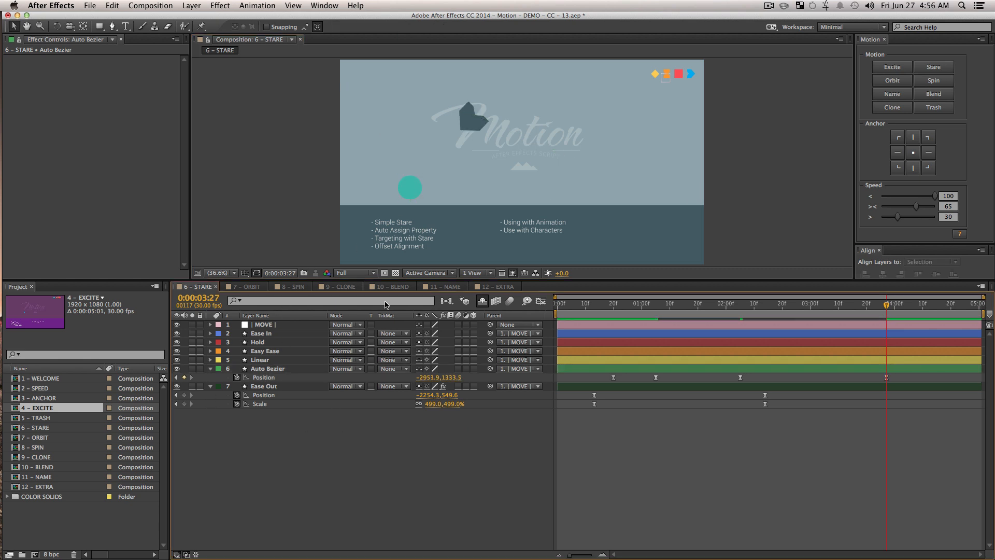
- Close the 6 – STARE composition and show 7 – ORBIT
left_click(252, 288)
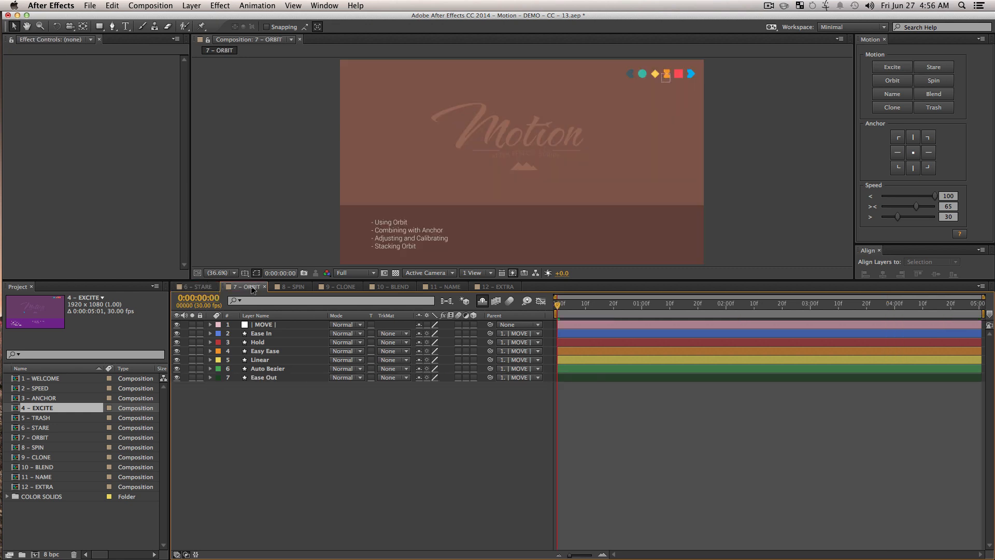
left_click(206, 287)
left_click(217, 288)
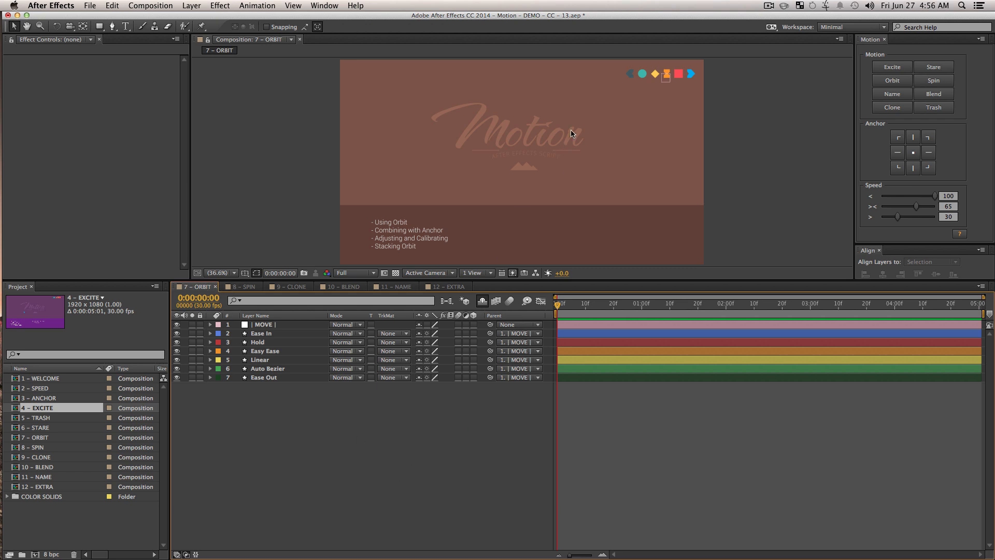
- Scale the Auto Bezier circle to 859% and place it over the centre of the logo
left_click_drag(641, 76, 520, 174)
left_click(295, 371)
key("s")
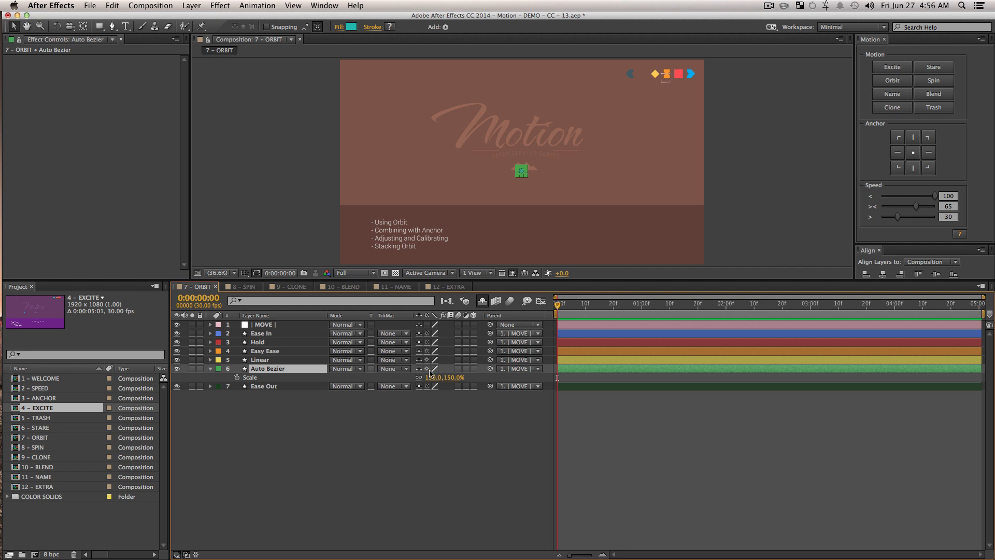
left_click_drag(430, 377, 571, 479)
left_click(571, 479)
left_click_drag(532, 190, 526, 164)
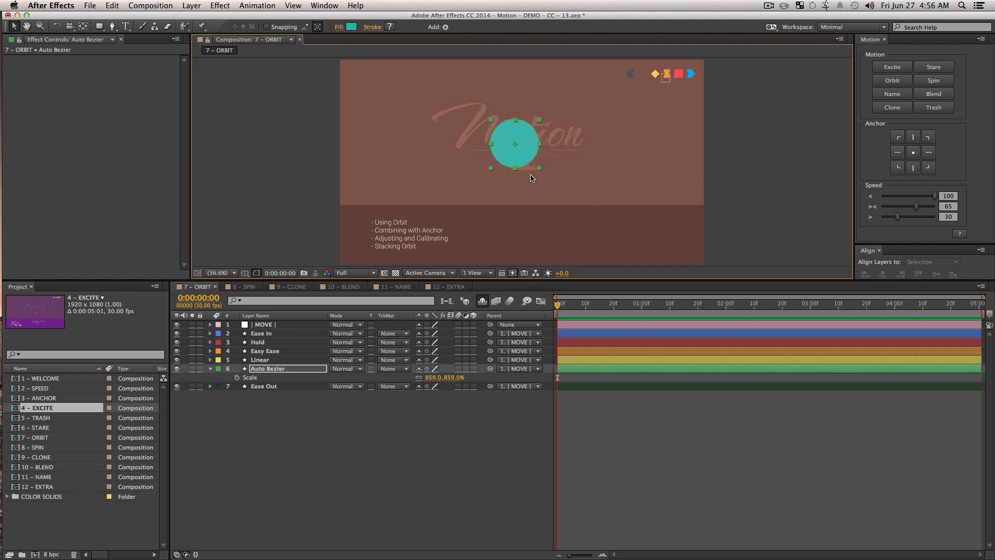
left_click(379, 497)
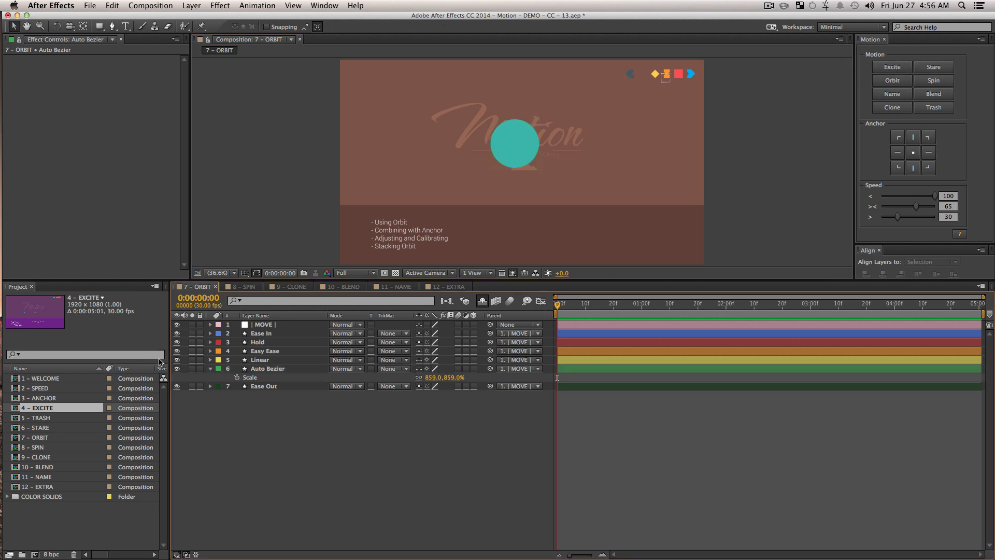
- Apply Motion's Orbit to the Auto Bezier layer and preview from 0:00:00:10
left_click(262, 369)
left_click(890, 81)
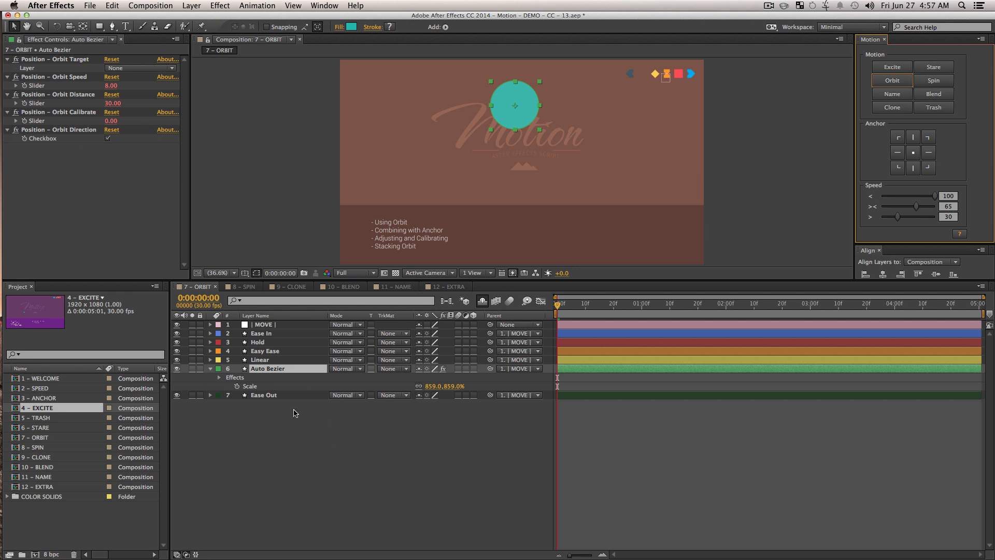
left_click(270, 369)
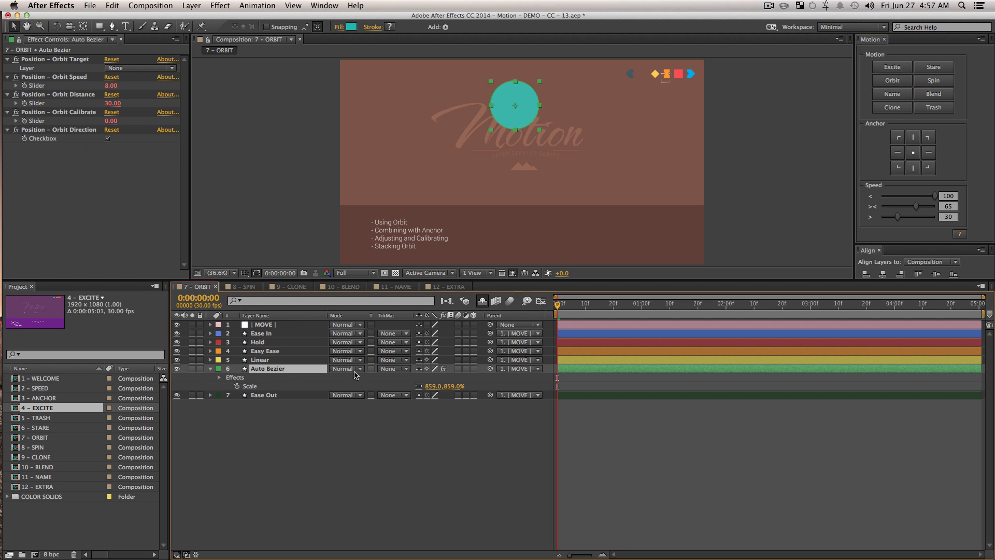
left_click(583, 309)
key("space")
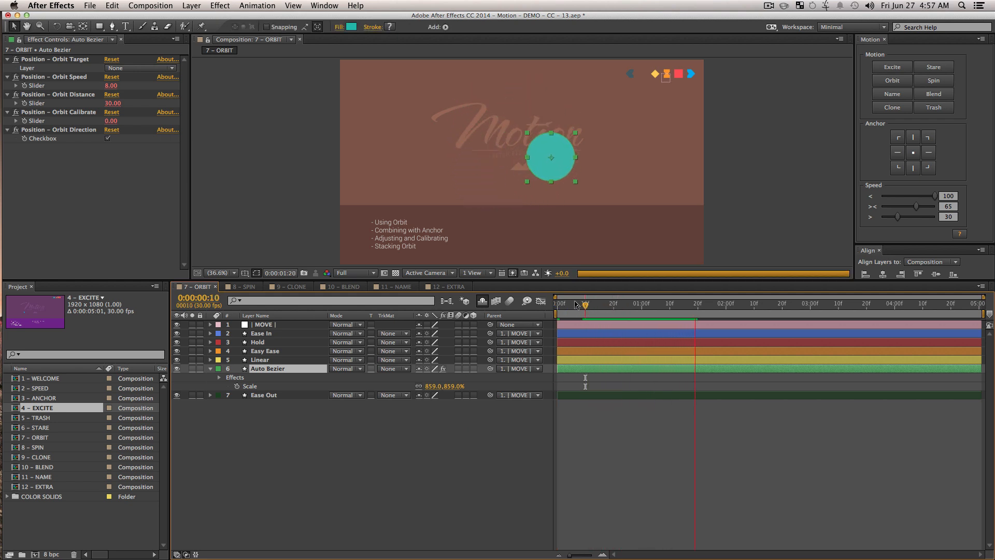
key("space")
- Turn off Auto Bezier's Orbit Direction and set its Orbit Calibrate to 239 while viewing 0:00:01:13
left_click(51, 131)
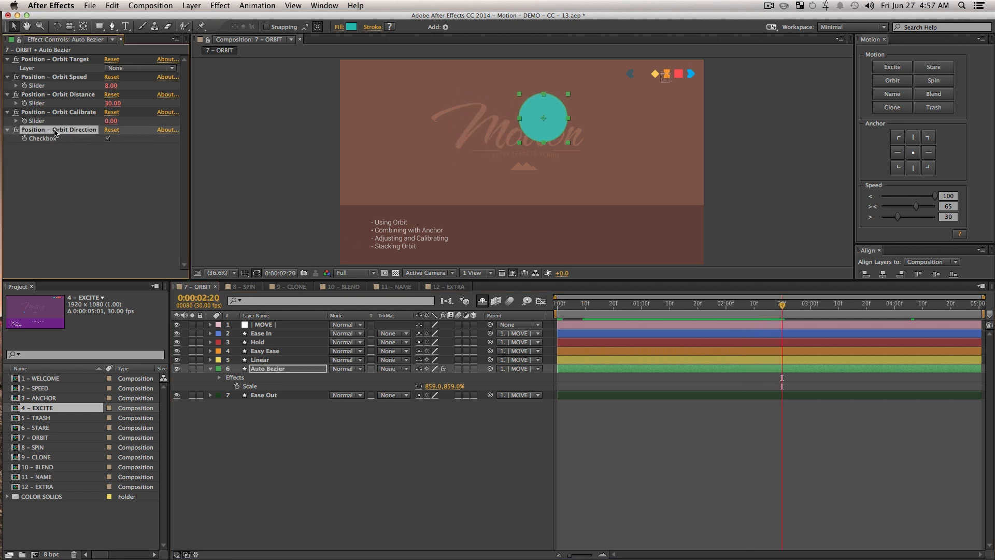
left_click(108, 139)
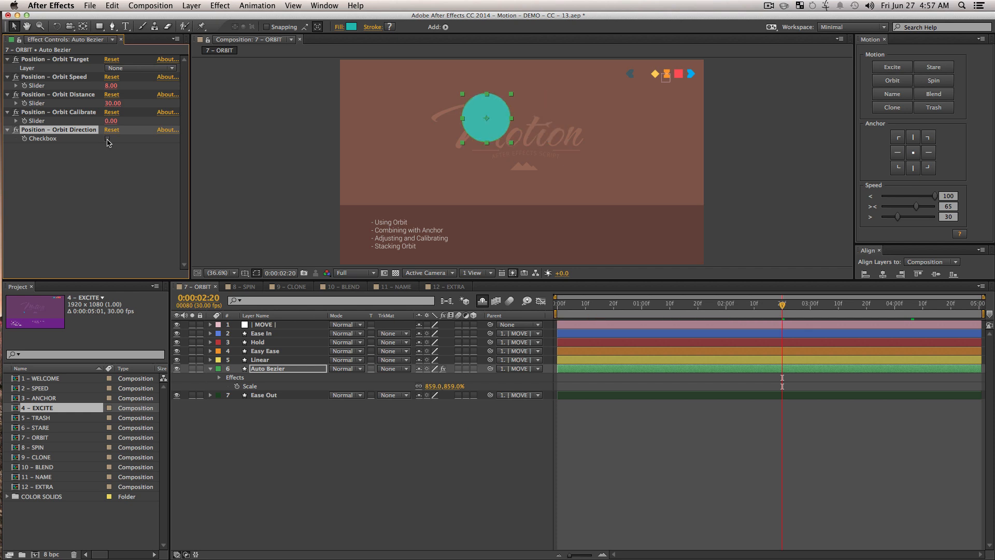
left_click_drag(780, 305, 677, 304)
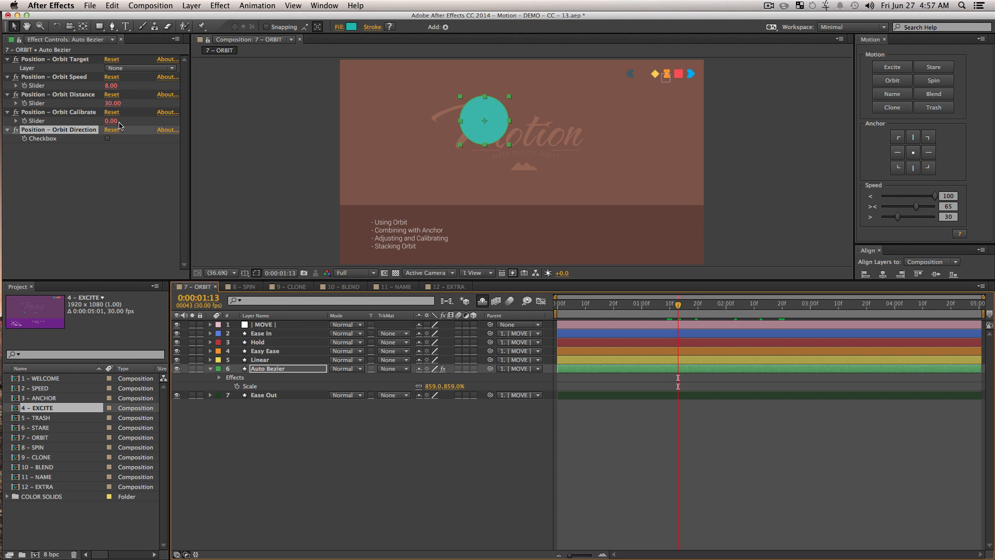
left_click_drag(113, 123, 242, 123)
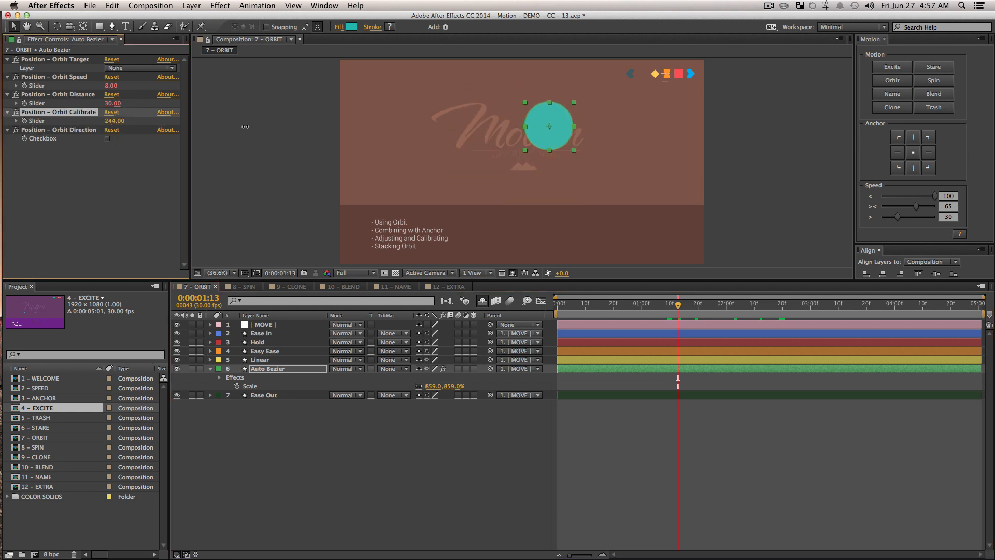
- Toggle Auto Bezier's Orbit Direction on and off repeatedly to compare the circle's positions
left_click(107, 139)
left_click(107, 139)
left_click(107, 139)
left_click(107, 139)
left_click(108, 139)
left_click(107, 139)
left_click(108, 139)
left_click(107, 139)
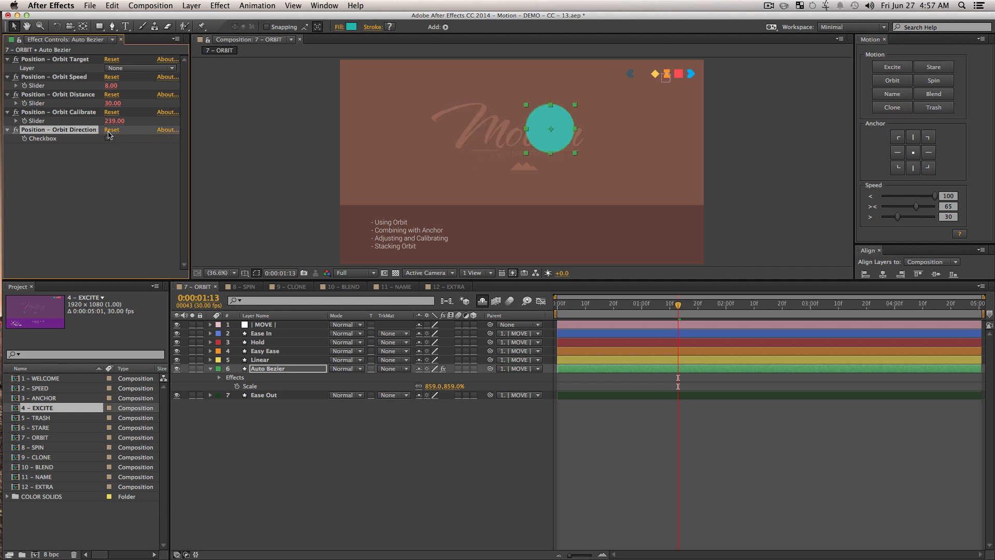
- Set Auto Bezier's Orbit Distance to 0 and move the circle slightly down and to the left
left_click(131, 127)
mouse_move(112, 104)
left_mouse_down()
mouse_move(145, 101)
mouse_move(98, 96)
left_mouse_up()
left_click(123, 91)
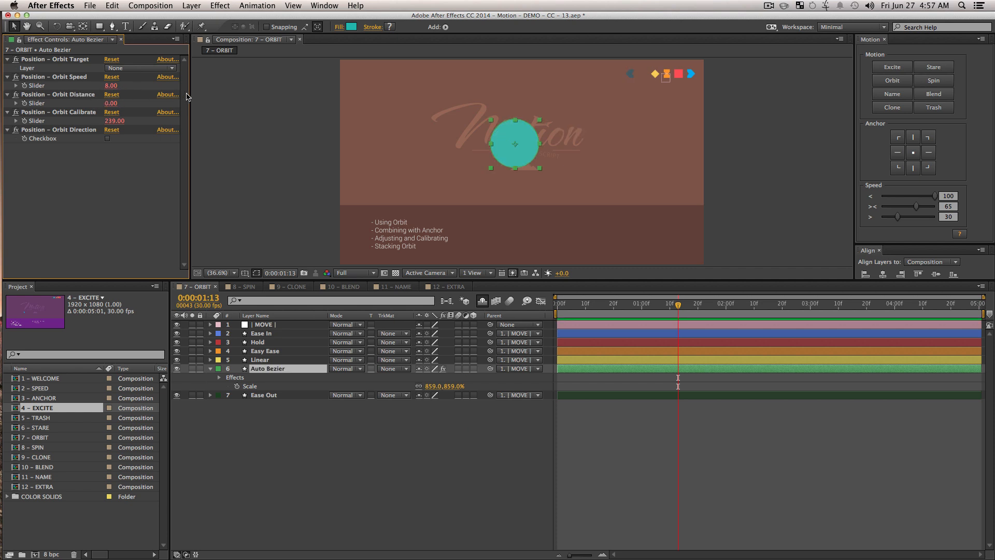
left_click(81, 138)
mouse_move(664, 306)
left_mouse_down()
mouse_move(638, 310)
mouse_move(650, 310)
left_mouse_up()
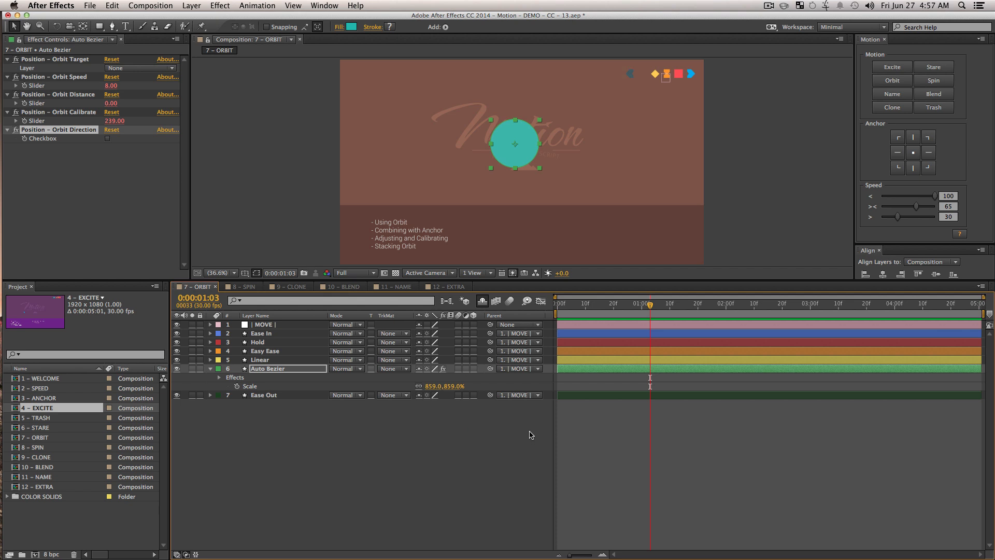
left_click(519, 442)
mouse_move(501, 154)
left_mouse_down()
mouse_move(545, 151)
mouse_move(493, 172)
left_mouse_up()
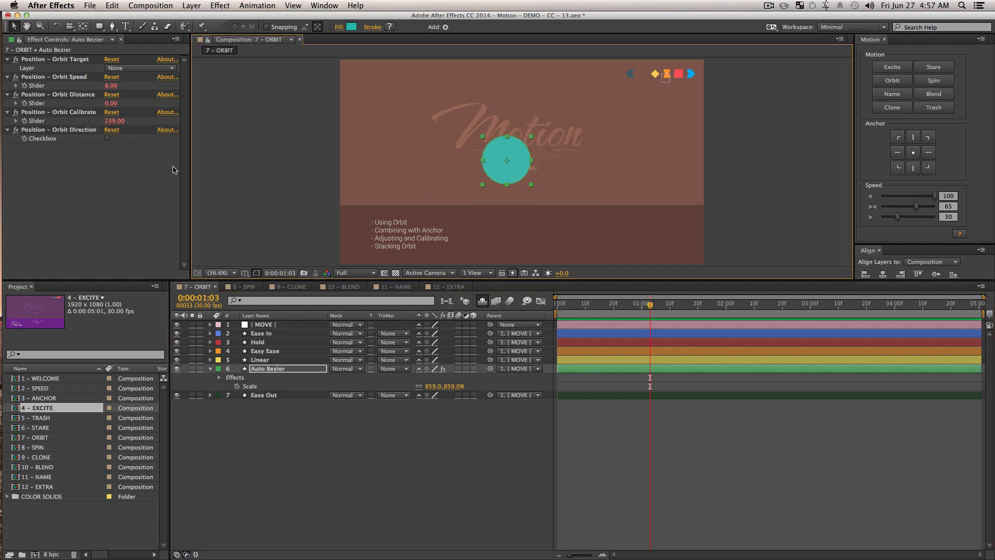
- Preview Auto Bezier from 0:00:00:20 with Orbit Direction turned on, and turn the direction off again
left_click(66, 129)
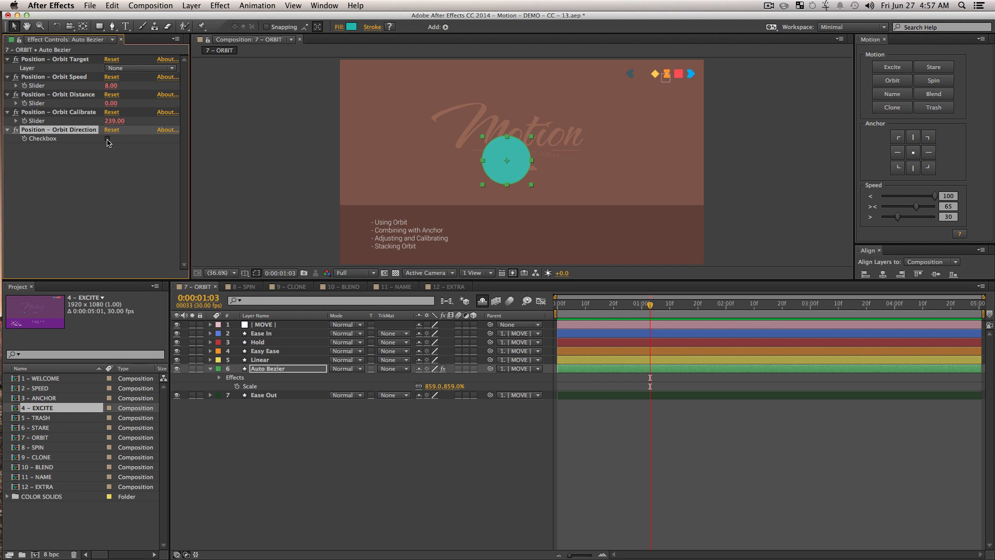
left_click(613, 310)
key("space")
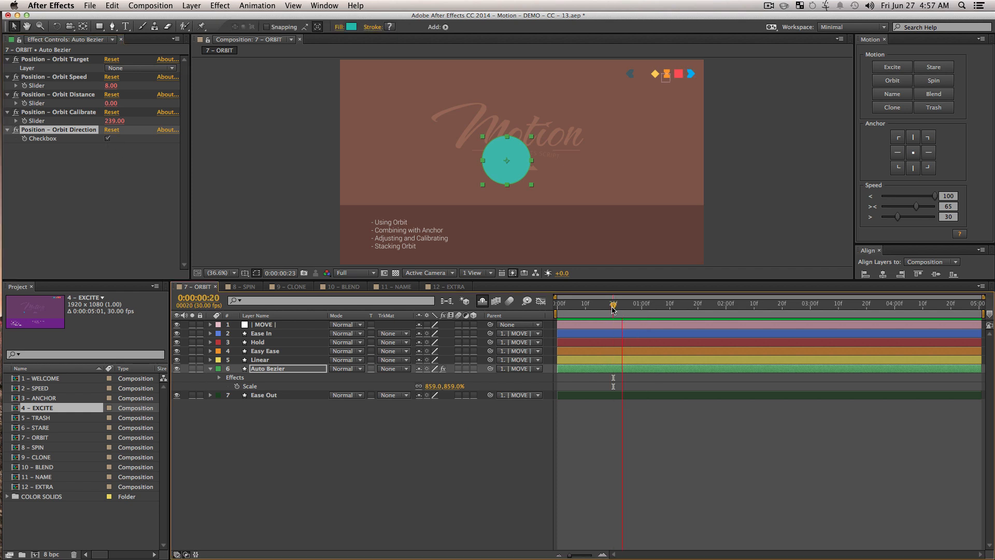
left_click(283, 369)
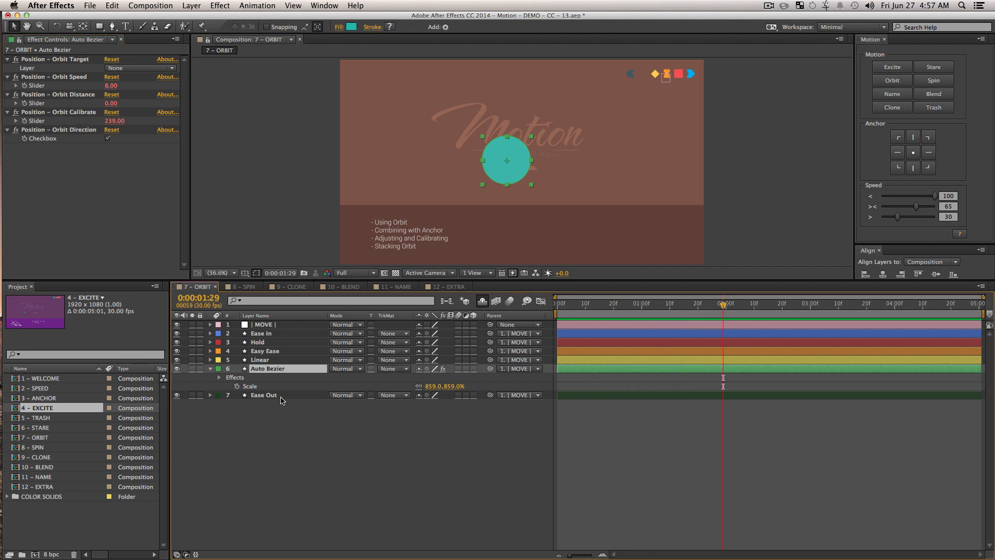
left_click(107, 140)
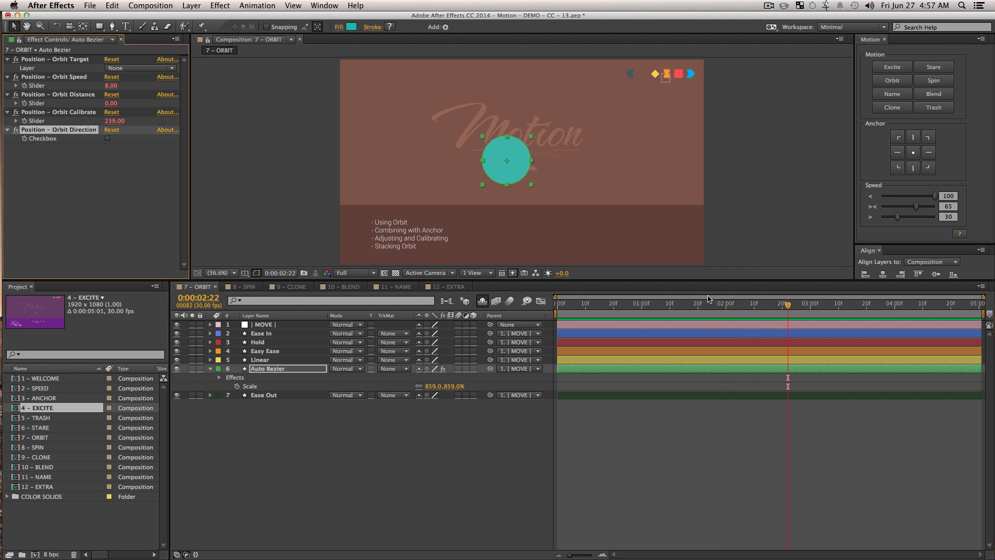
- Move the current time to 0:00:00:24 and delete the Auto Bezier layer
left_click(625, 304)
left_click(293, 371)
key("Delete")
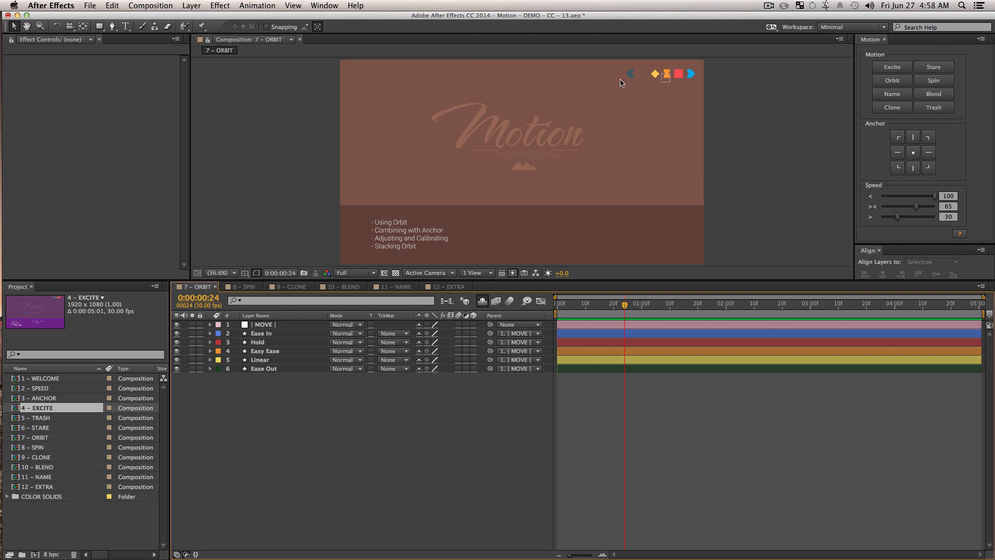
- Move the yellow Linear diamond just below the logo and scale it to 344%
left_click_drag(654, 78, 531, 171)
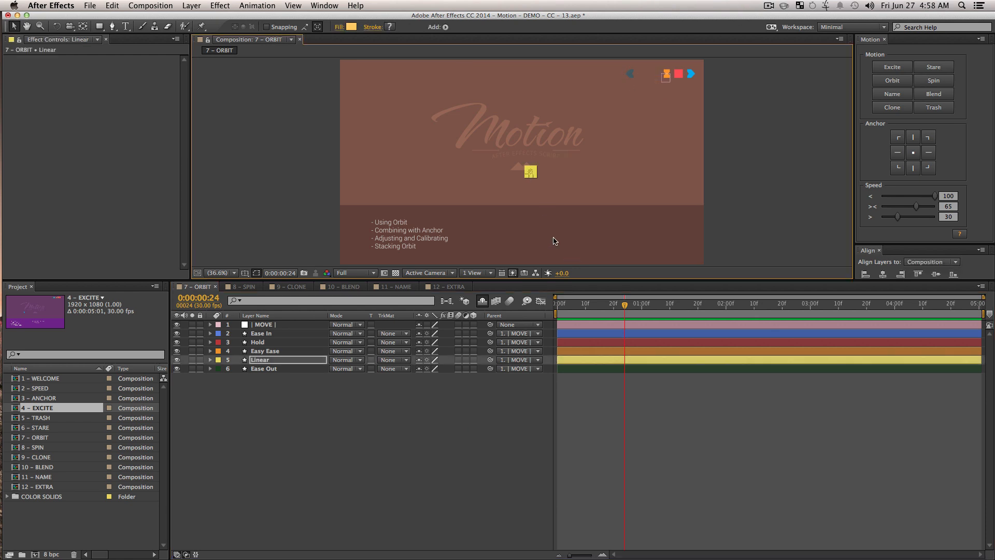
key("s")
left_click_drag(434, 370, 534, 371)
left_click(458, 471)
left_click(285, 360)
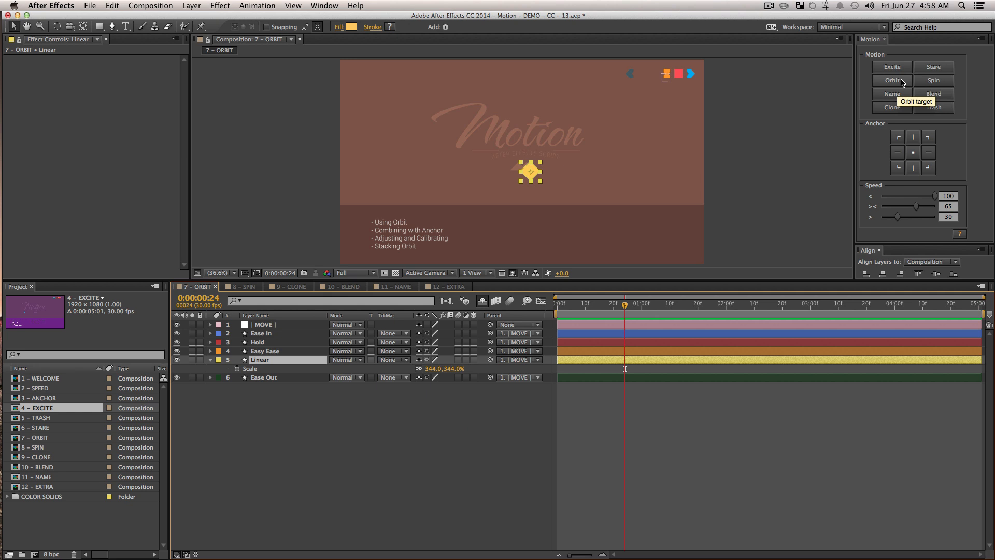
left_click(899, 83)
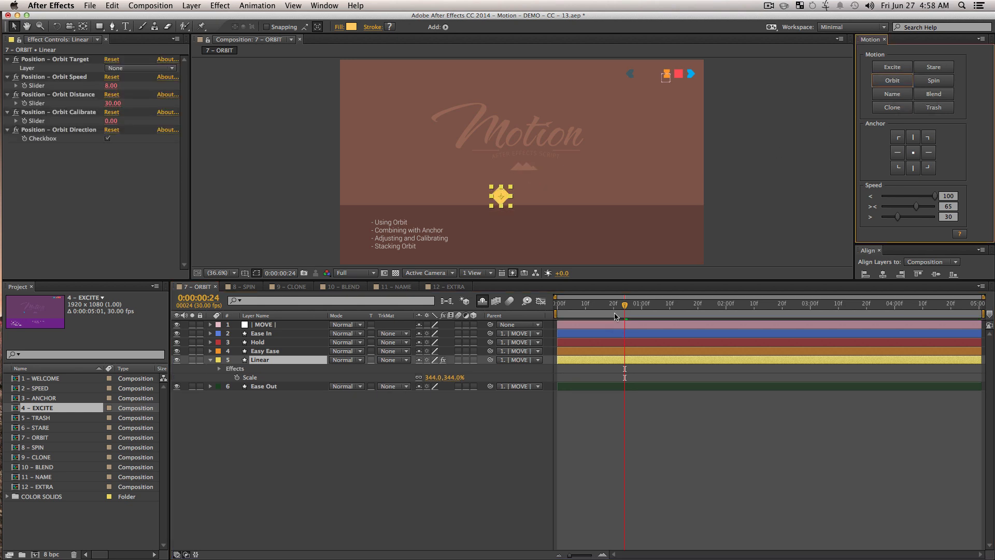
left_click(428, 462)
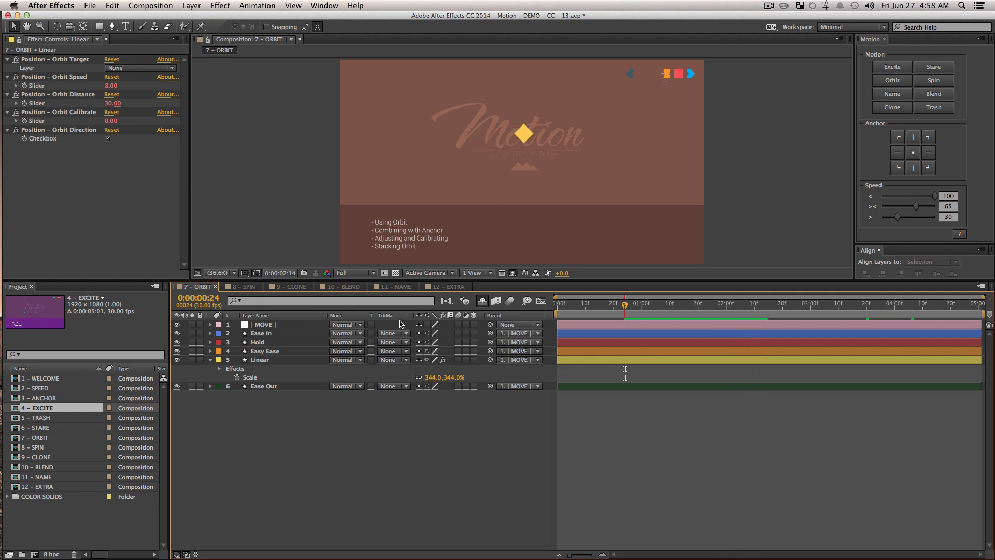
key("super+z")
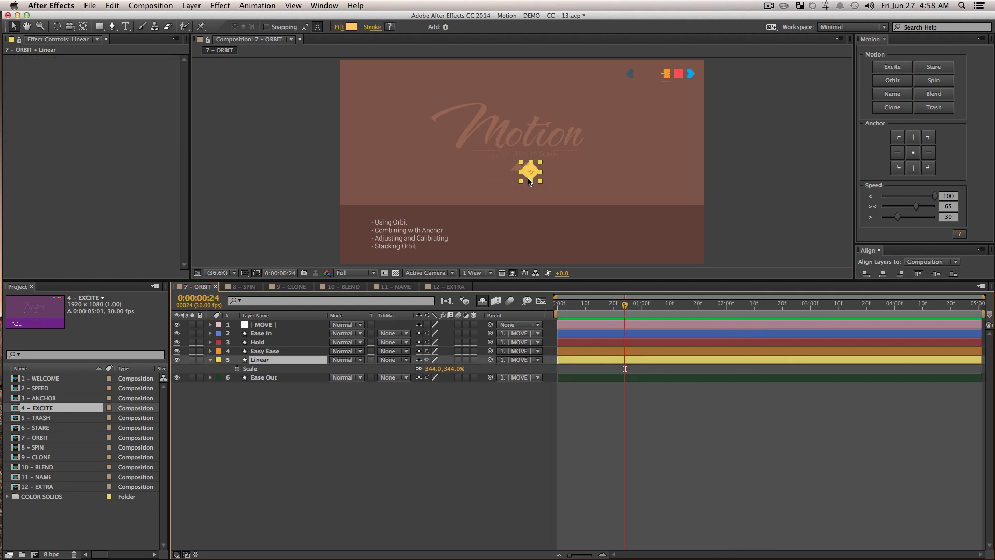
- Apply Motion's Orbit to the Linear diamond
left_click(892, 80)
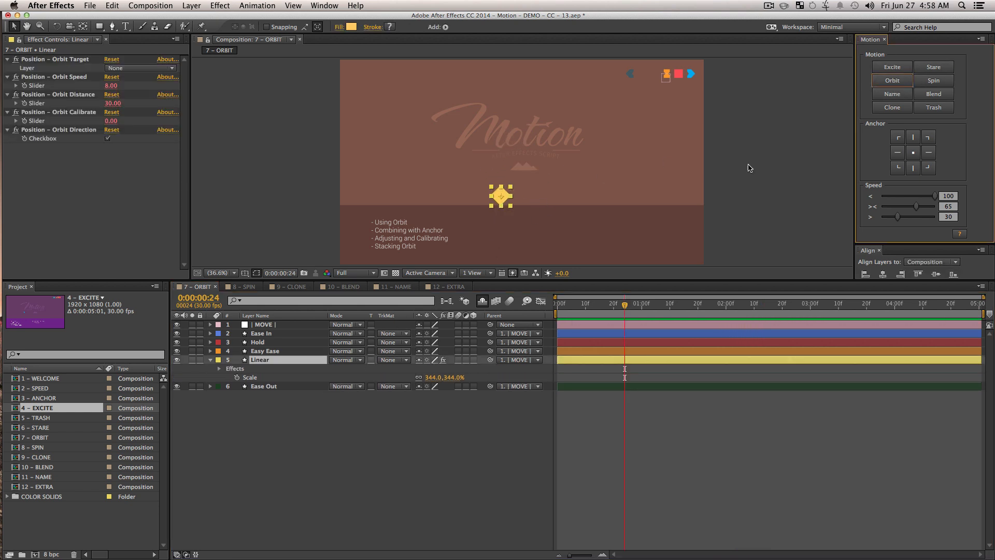
- Preview the Linear diamond's orbit, trying an Orbit Distance of 95 and of 2
left_click(488, 294)
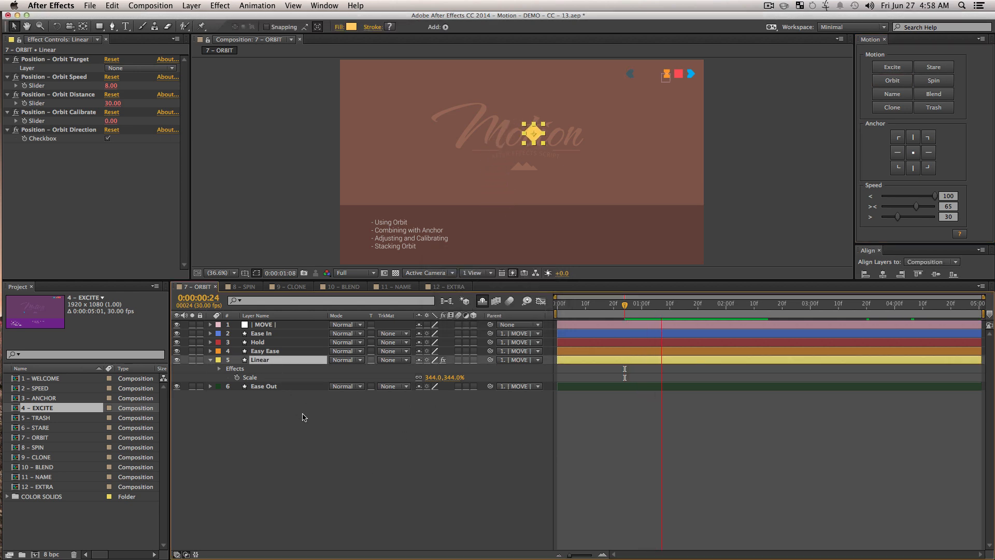
left_click_drag(112, 104, 168, 127)
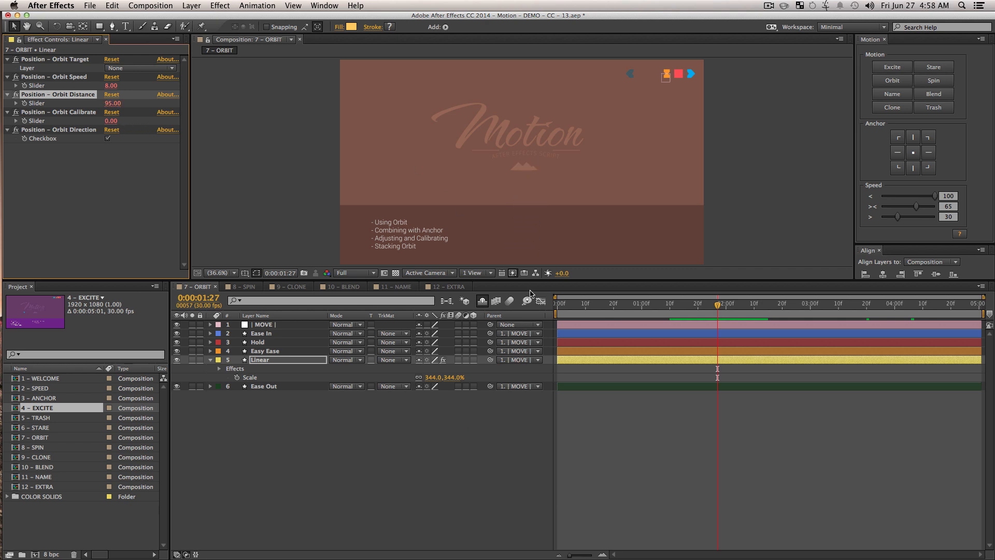
left_click(110, 104)
key("Return")
key("space")
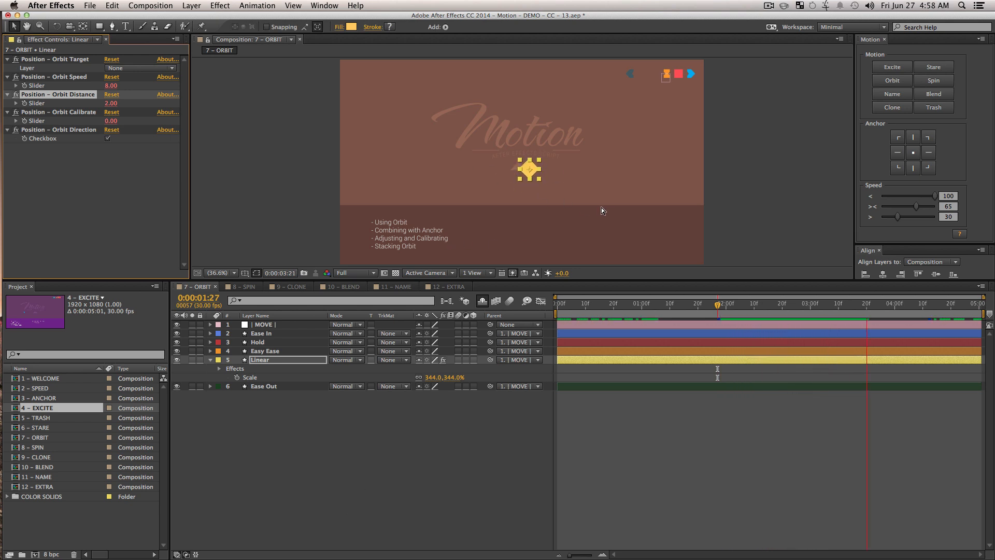
- Preview the Linear diamond at Orbit Distance 58 and Speed 69, and set Speed to 1 and Distance to 18
left_click_drag(120, 103, 148, 90)
key("space")
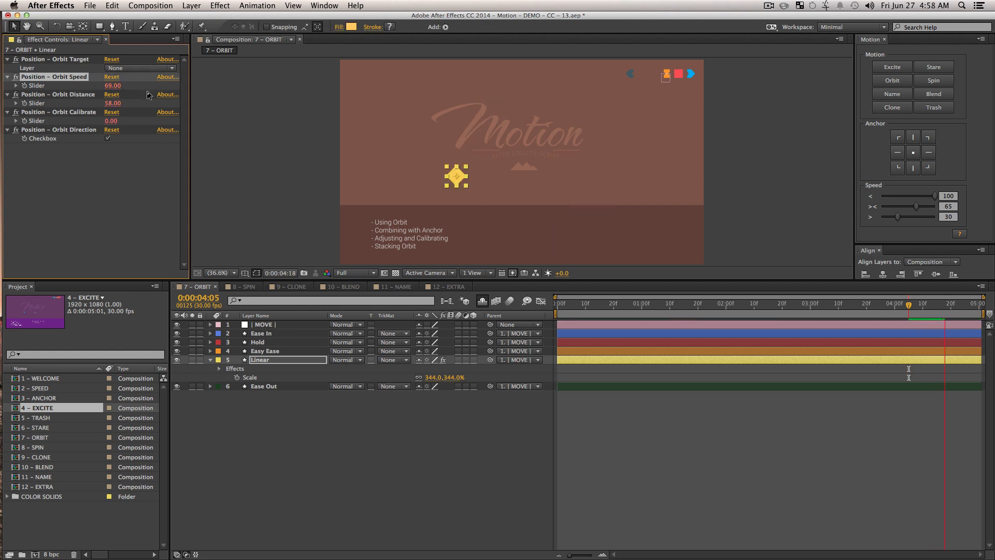
key("space")
left_click_drag(112, 85, 94, 108)
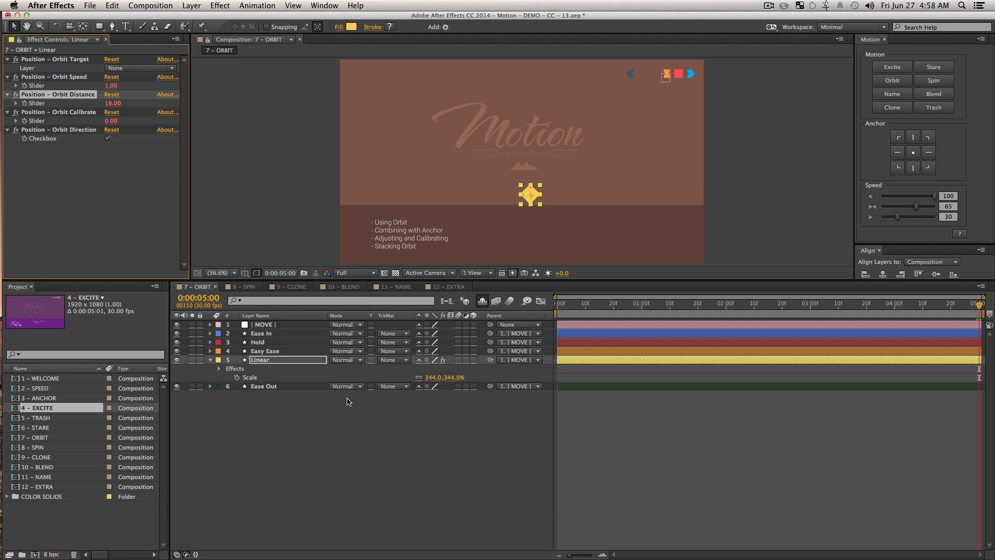
- Preview the slowed orbit of the Linear diamond and set its Orbit Calibrate to 2
key("space")
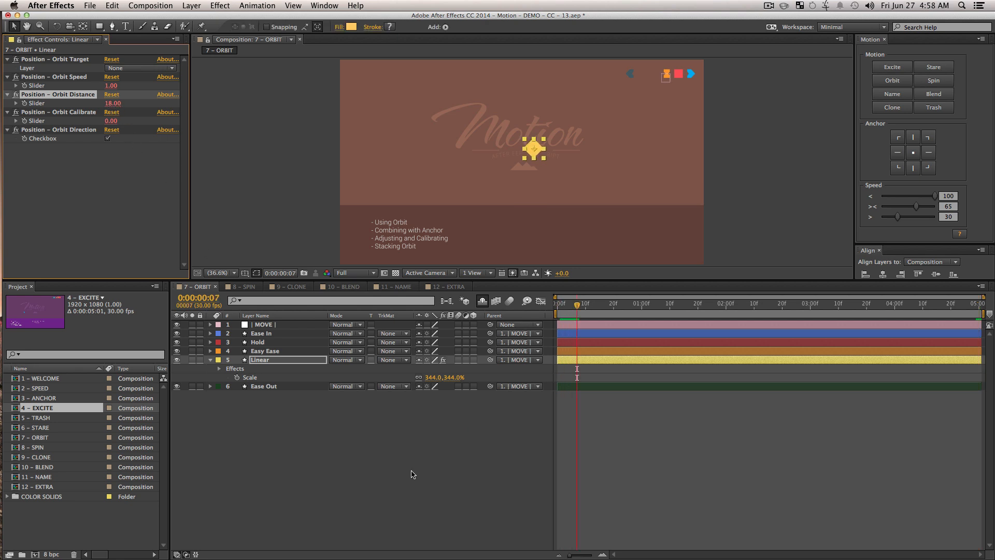
left_click(352, 403)
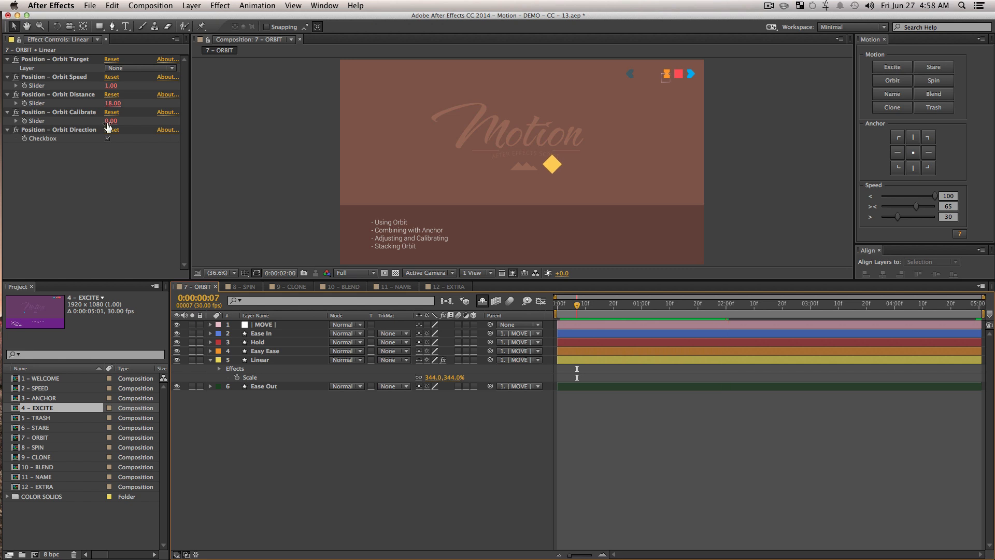
left_click_drag(110, 123, 132, 165)
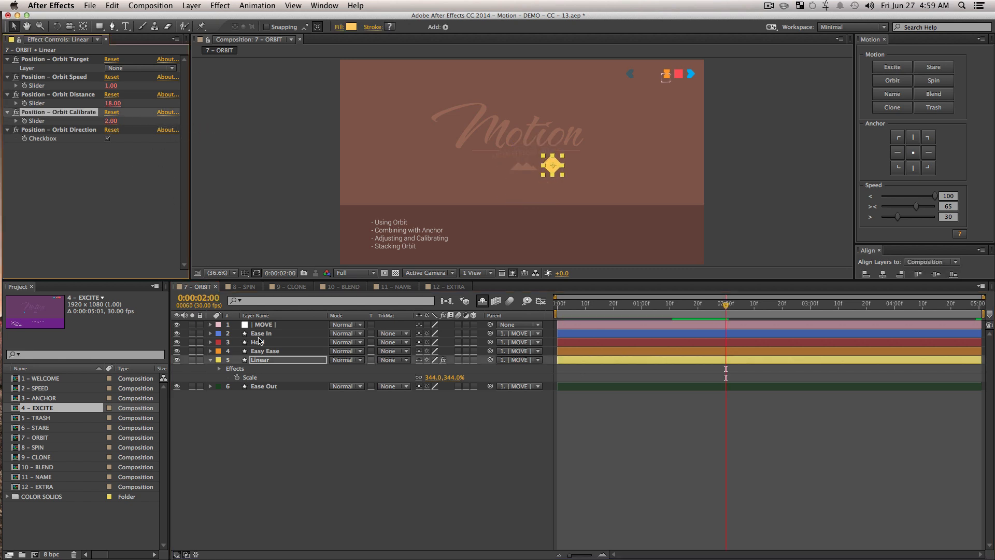
- Duplicate the Linear layer three times, shifting the Linear 3 bar earlier and the Linear 4 bar later in time
left_click(264, 360)
key("ctrl+d")
key("ctrl+d")
key("ctrl+d")
left_click_drag(622, 362, 603, 371)
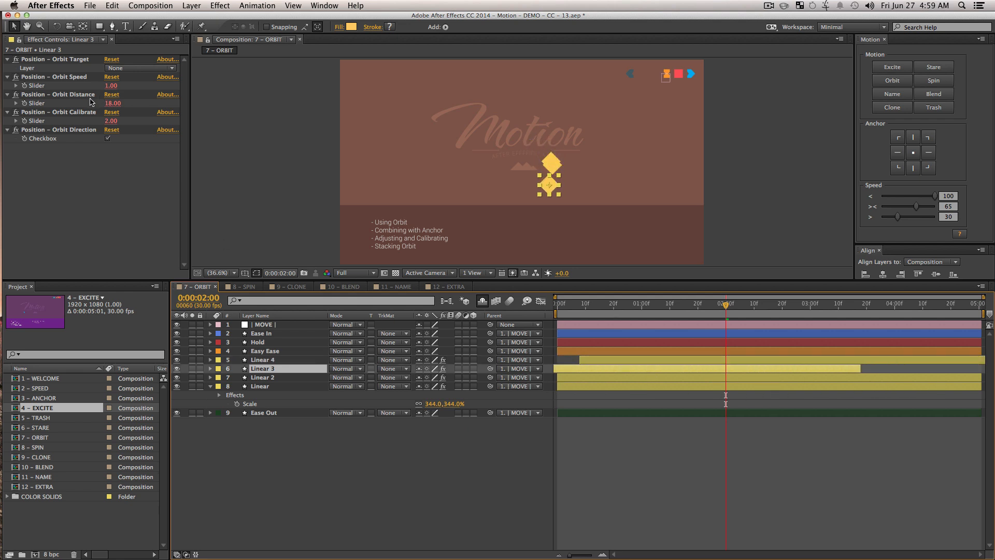
- Set Orbit Calibrate to 199 on Linear 3 and 151 on Linear 2, and preview the composition
left_click_drag(113, 123, 250, 163)
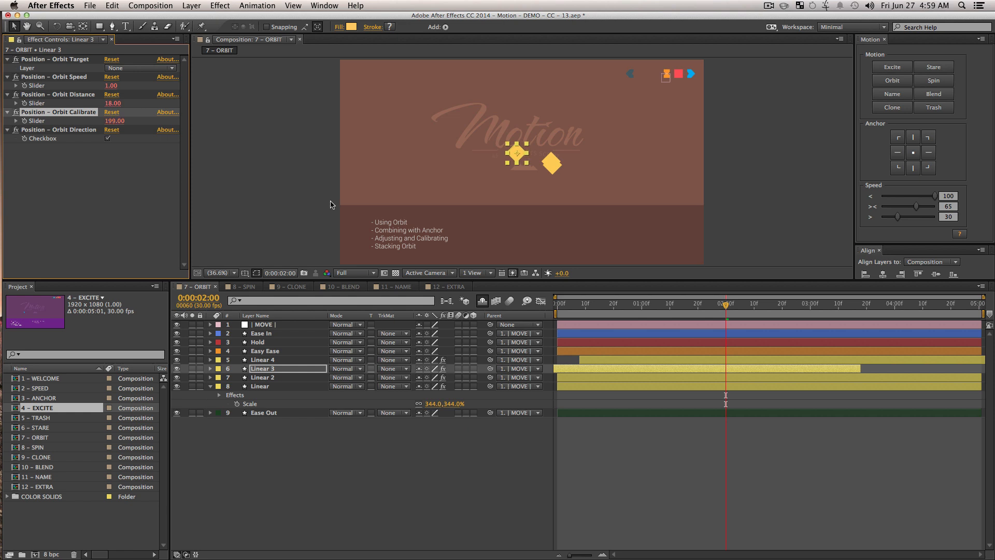
left_click(285, 378)
left_click_drag(108, 126, 209, 187)
left_click(402, 475)
key("space")
- Set Linear 2's Orbit Distance to 89 and Speed to 27, turn its Orbit Direction off, and preview the result
left_click_drag(107, 107, 129, 86)
key("space")
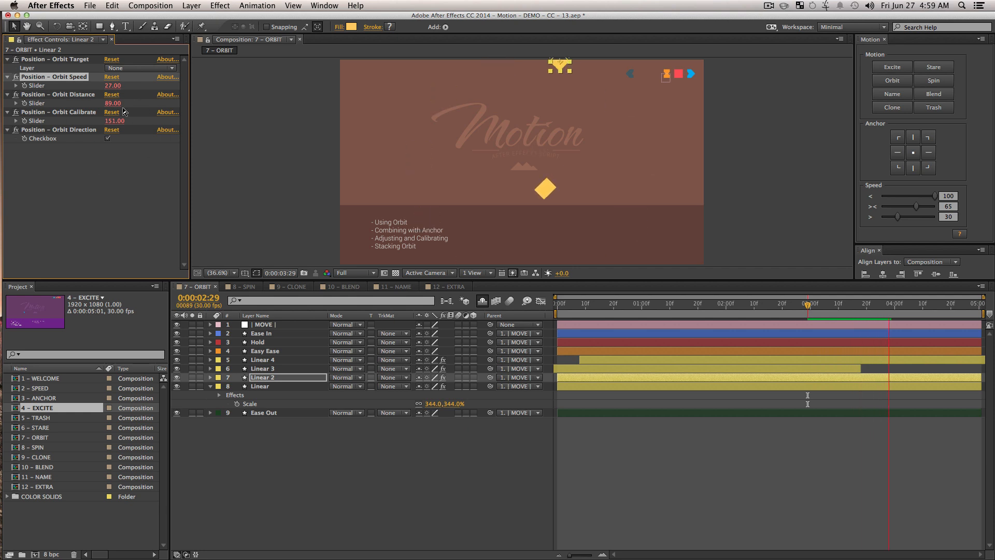
left_click(107, 136)
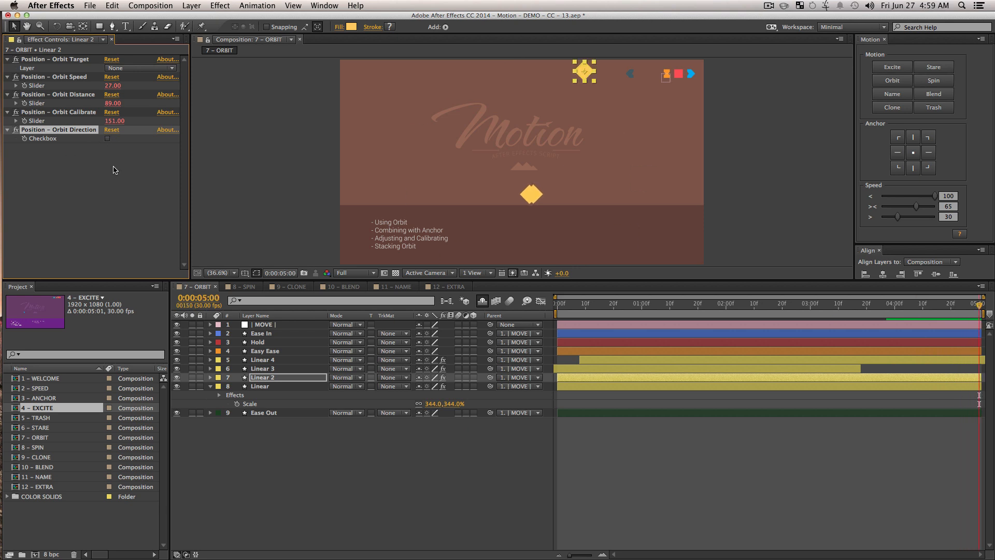
left_click(583, 309)
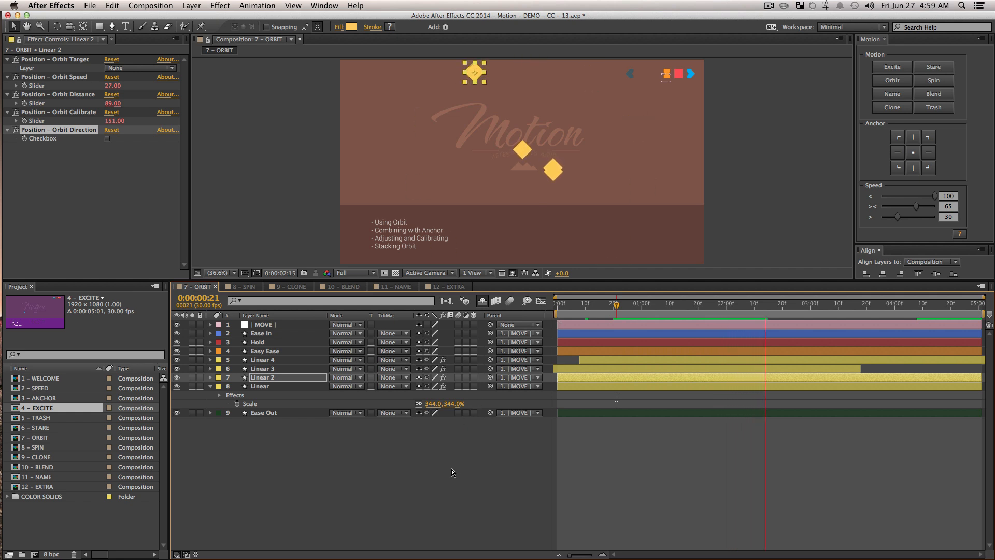
- Stop the preview and delete all four Linear layers
left_click(376, 501)
left_click(270, 378)
left_click(269, 388)
left_click(270, 358, "shift")
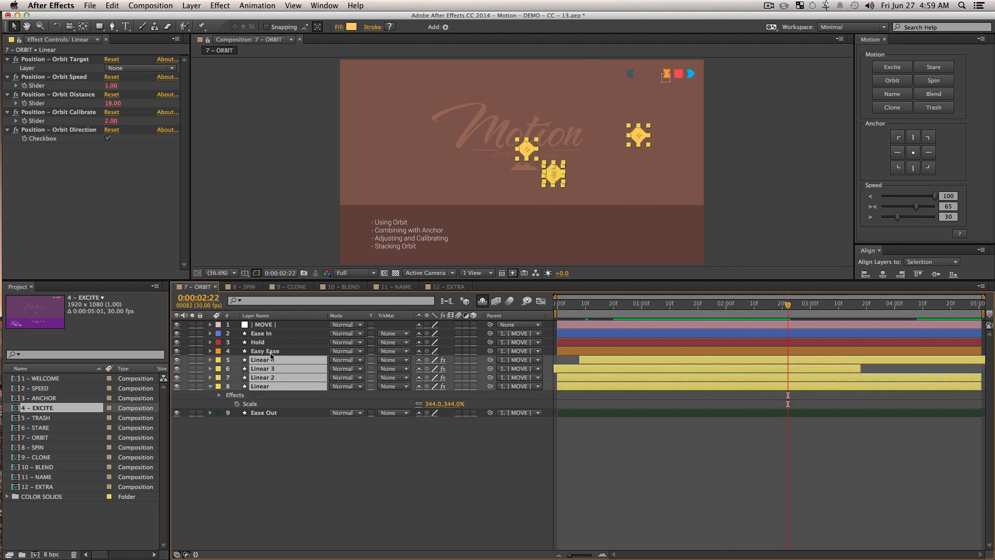
key("Delete")
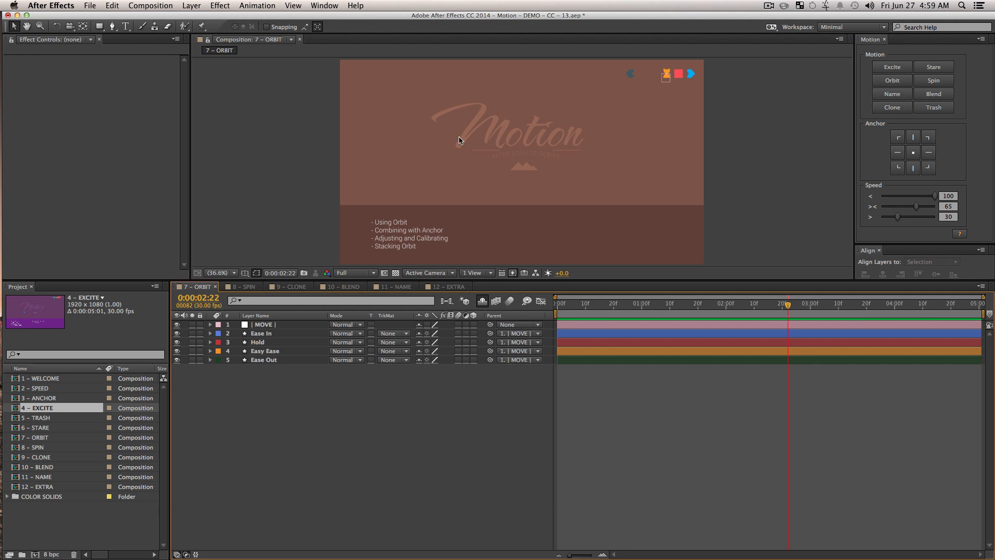
- Move the blue Ease In arrow below the Motion logo and apply Motion's Orbit to it
left_click(661, 74)
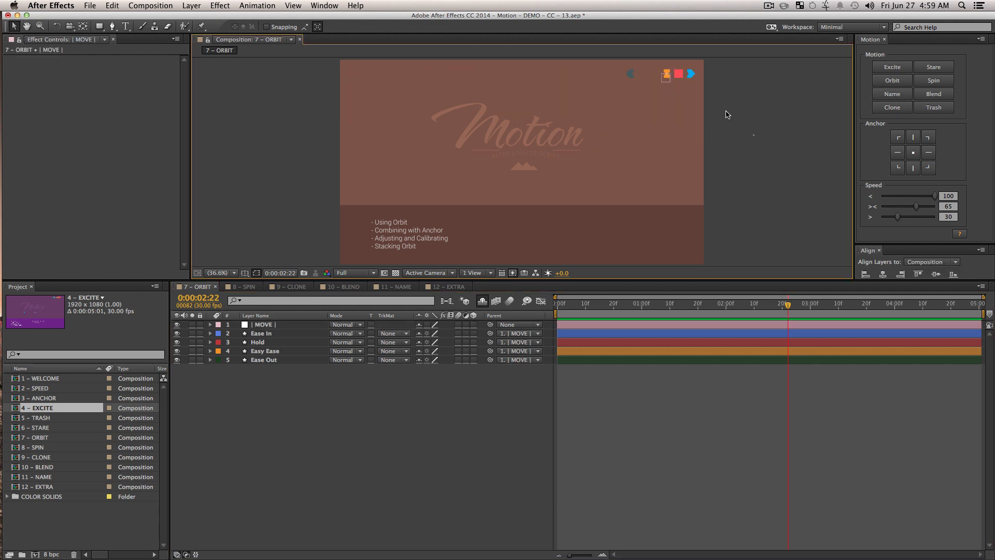
left_click_drag(691, 74, 547, 175)
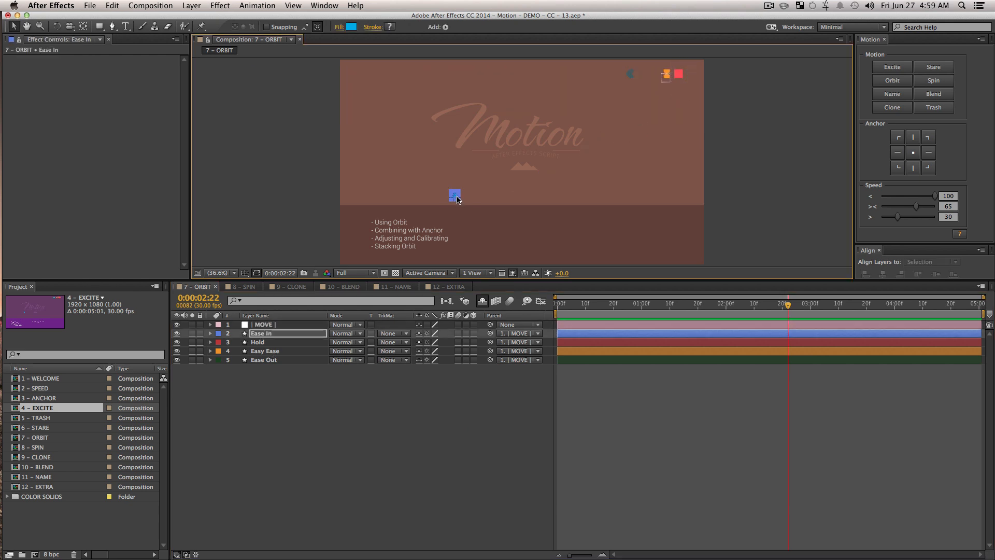
left_click(317, 416)
left_click(269, 334)
left_click(892, 80)
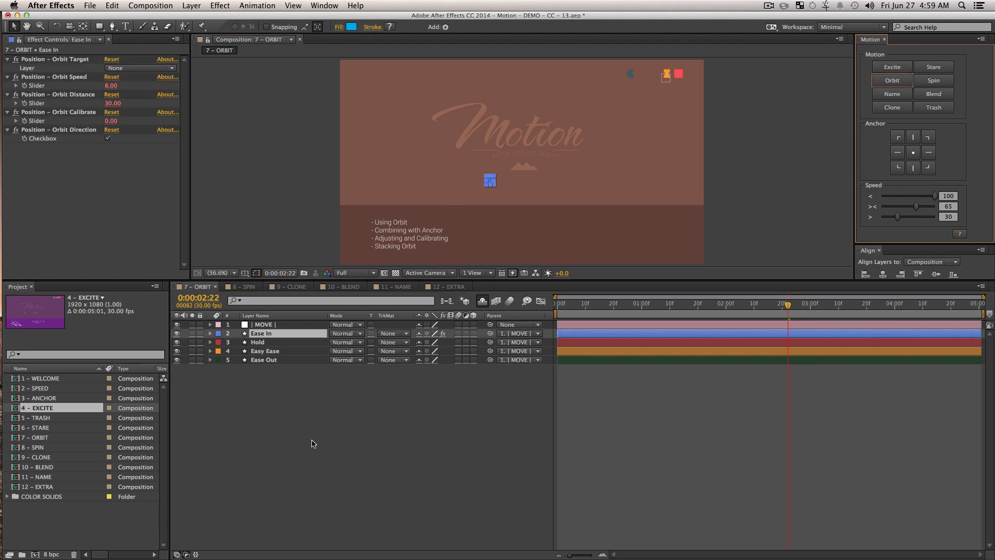
- Move the red Hold square just below the Motion logo, near the blue arrow
left_click(243, 419)
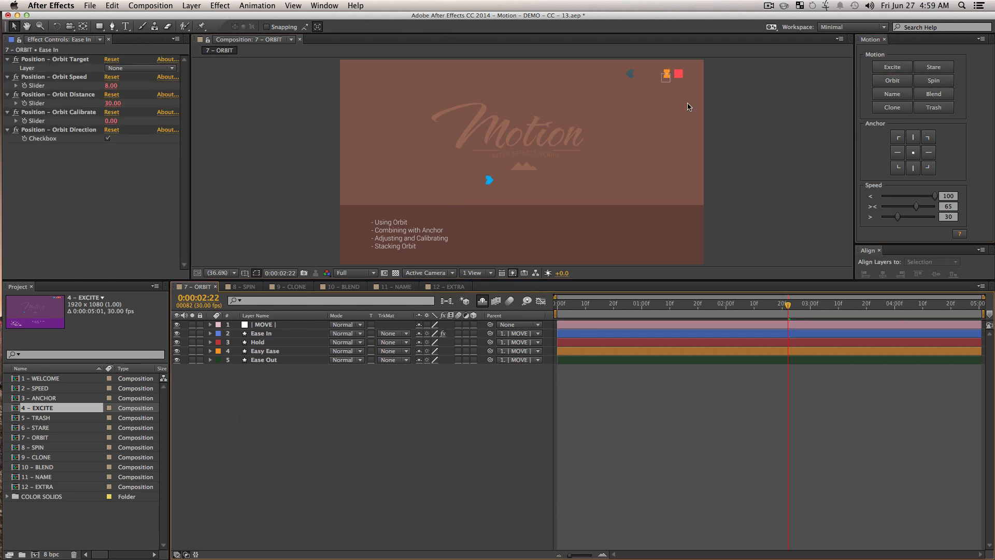
left_click_drag(680, 76, 575, 174)
left_click(382, 413)
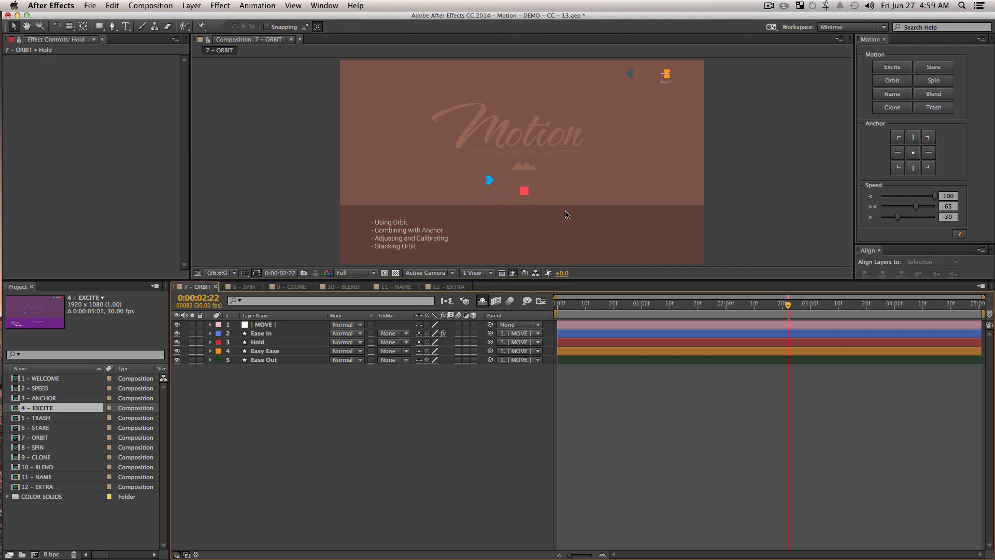
- Try to set the Ease In layer's Orbit Target to Hold and preview the motion
left_click(261, 334)
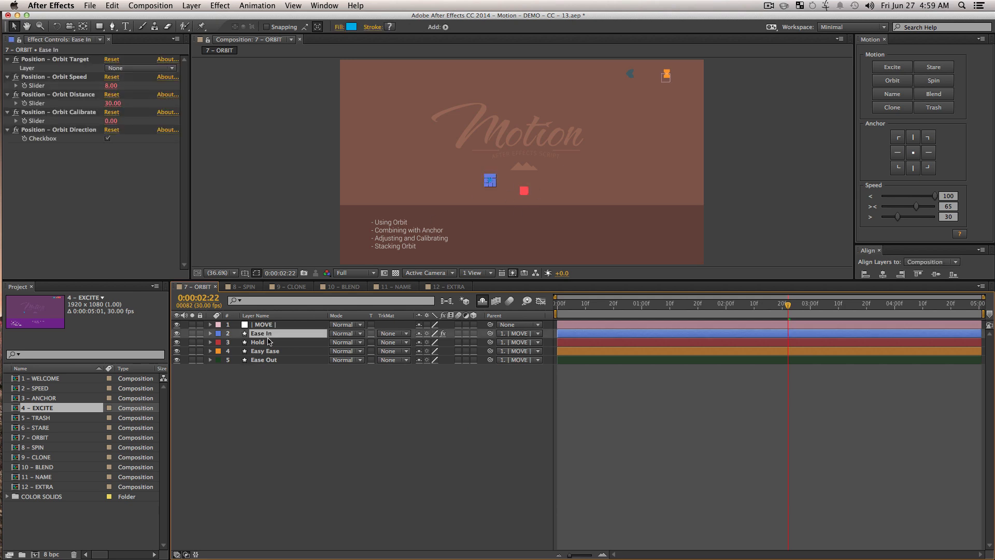
left_click(136, 68)
left_click(146, 114)
left_click(326, 466)
key("space")
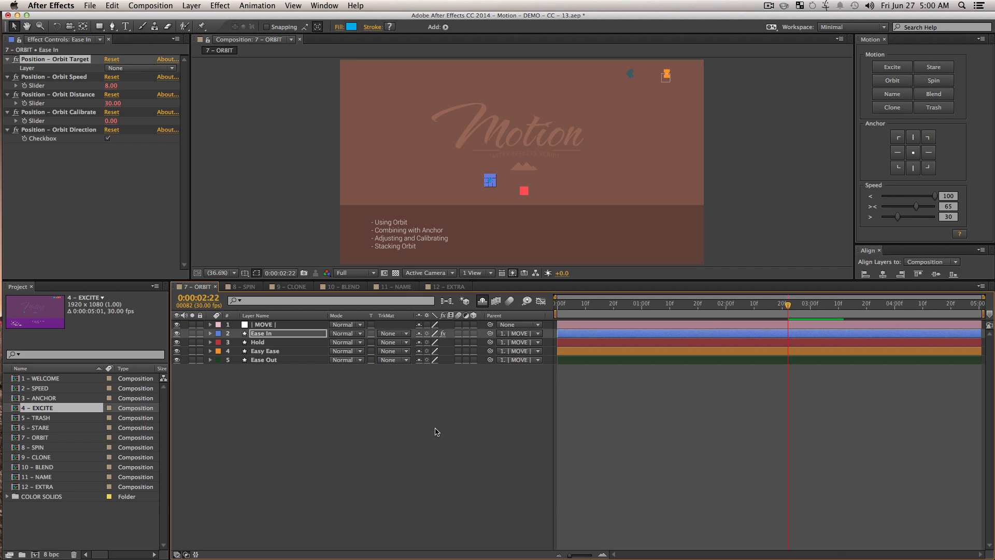
- Center the Ease In layer's anchor point, set its Orbit Target to the Hold layer, and preview the orbit
left_click(524, 193)
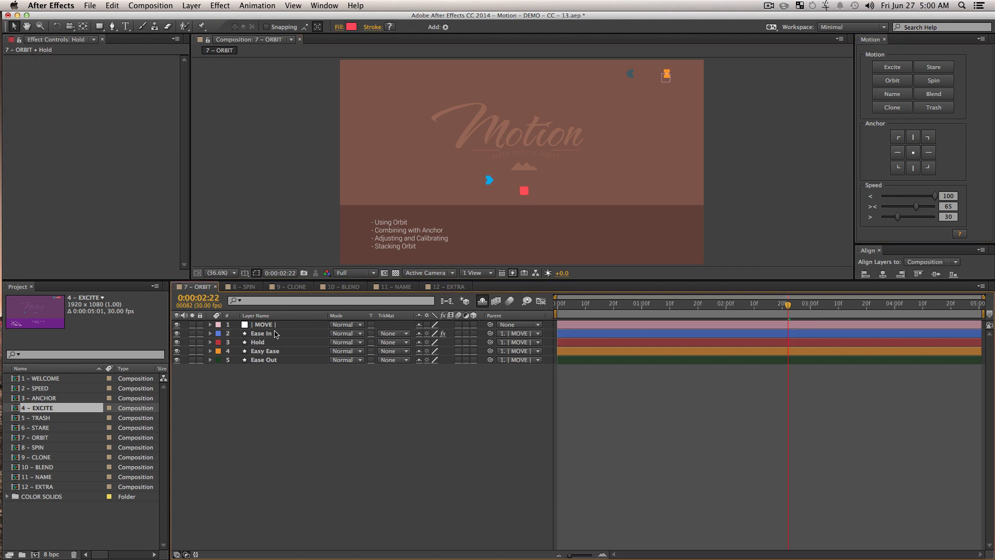
left_click(490, 181)
left_click(913, 152)
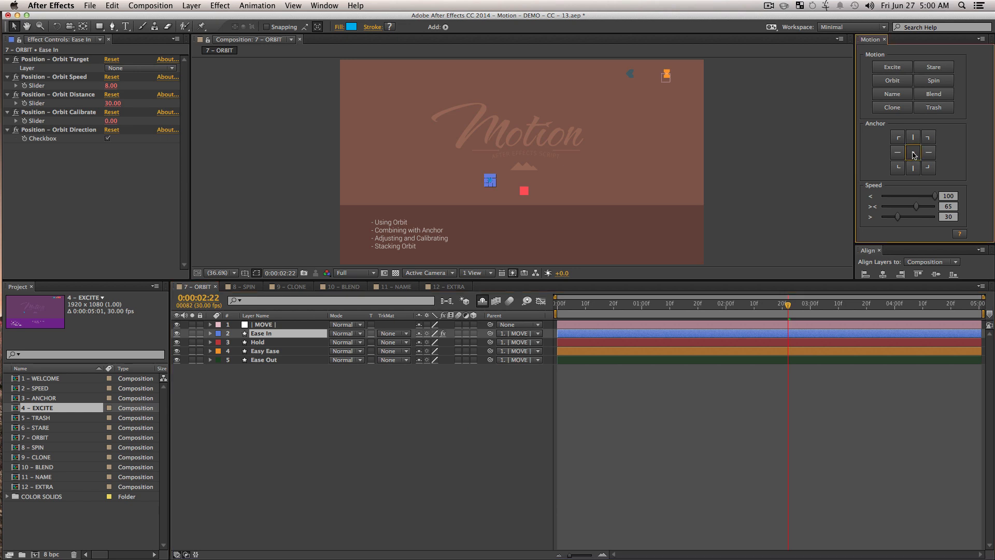
left_click(136, 68)
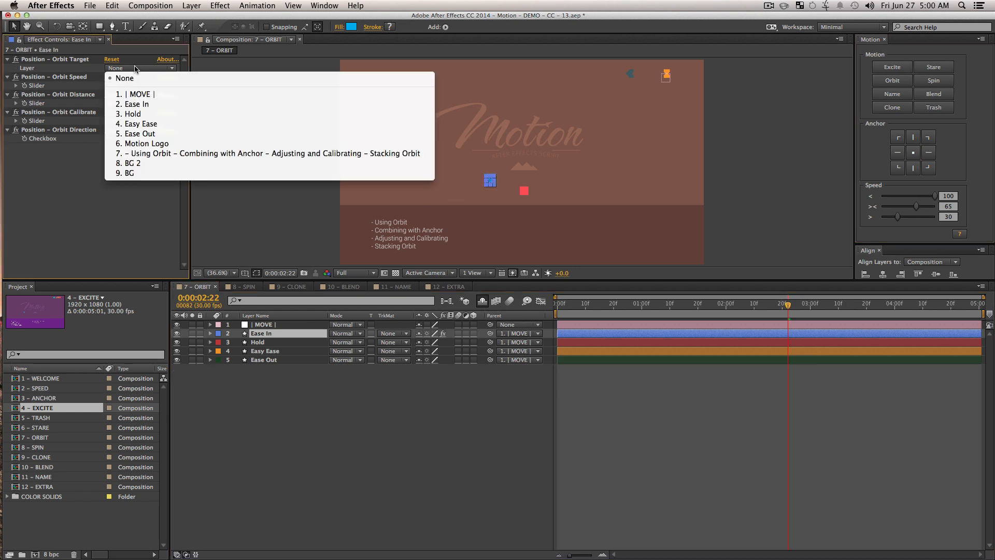
left_click(143, 115)
left_click(372, 415)
key("space")
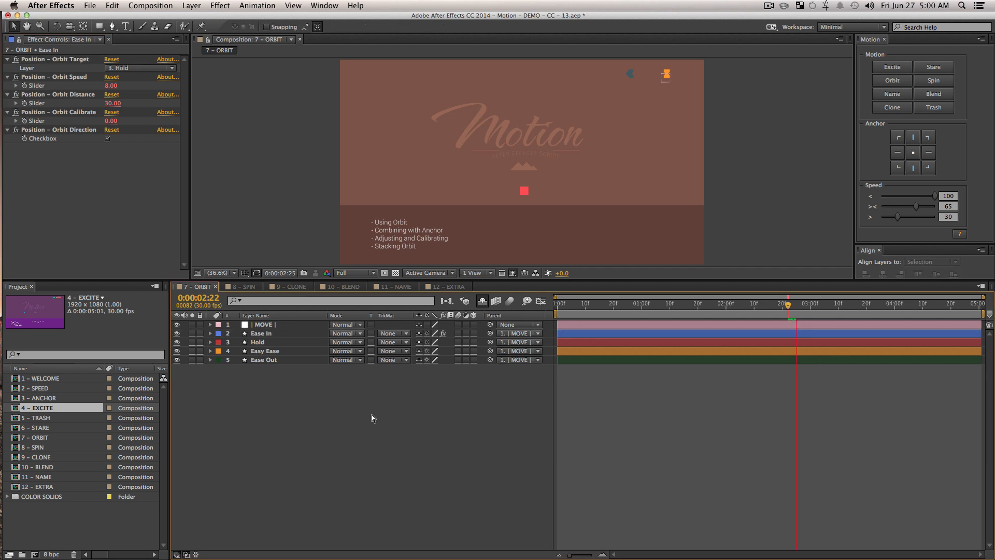
- Set the Ease In layer's Orbit Distance to 100 with Orbit Calibrate at 0
left_click_drag(113, 104, 205, 121)
mouse_move(112, 122)
left_mouse_down()
mouse_move(134, 127)
mouse_move(118, 130)
left_mouse_up()
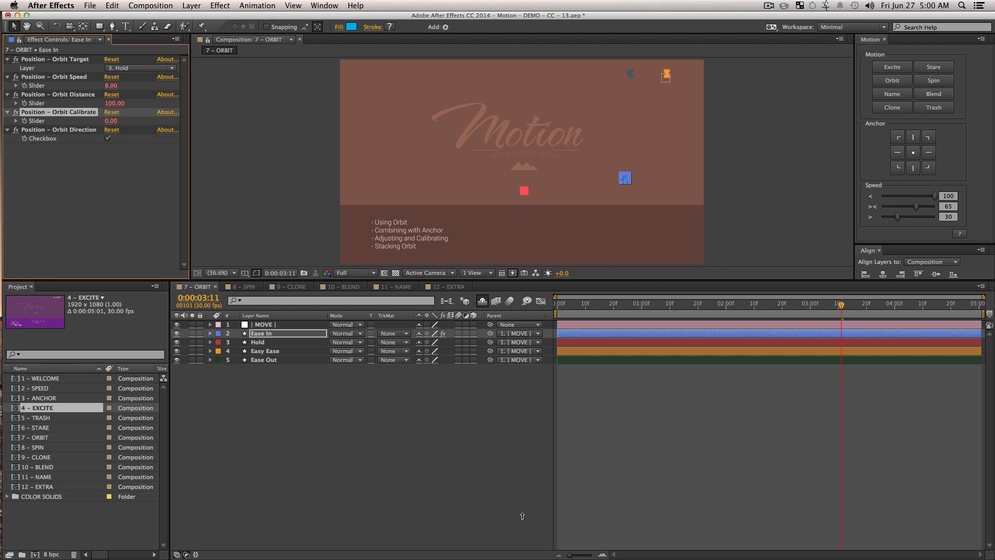
left_click(344, 373)
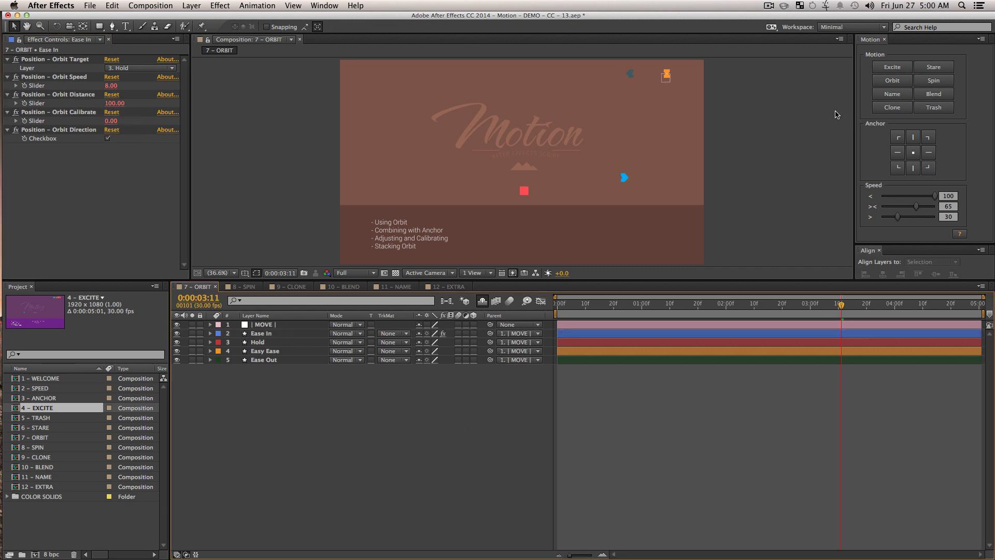
- Delete the | MOVE | parent layer
left_click(666, 76)
left_click(262, 326)
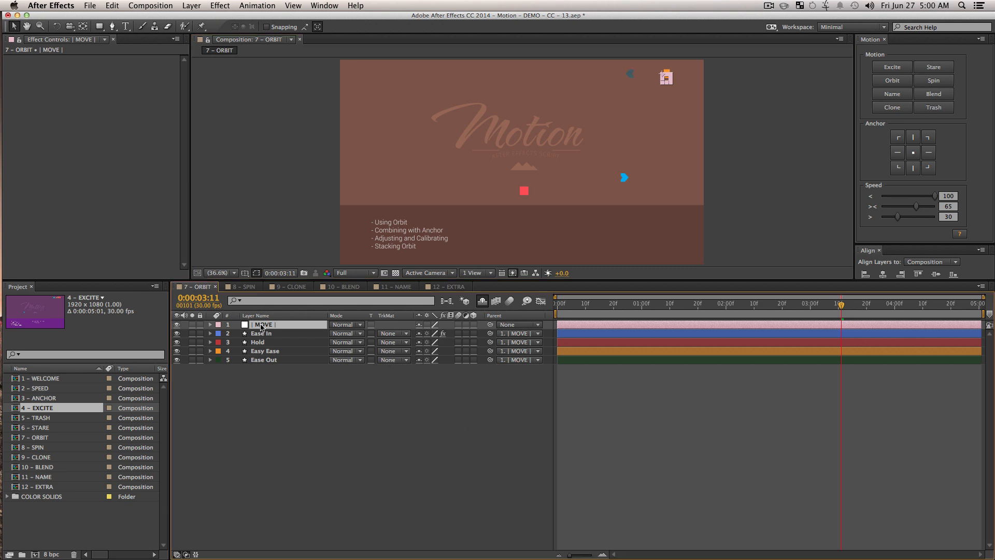
key("Delete")
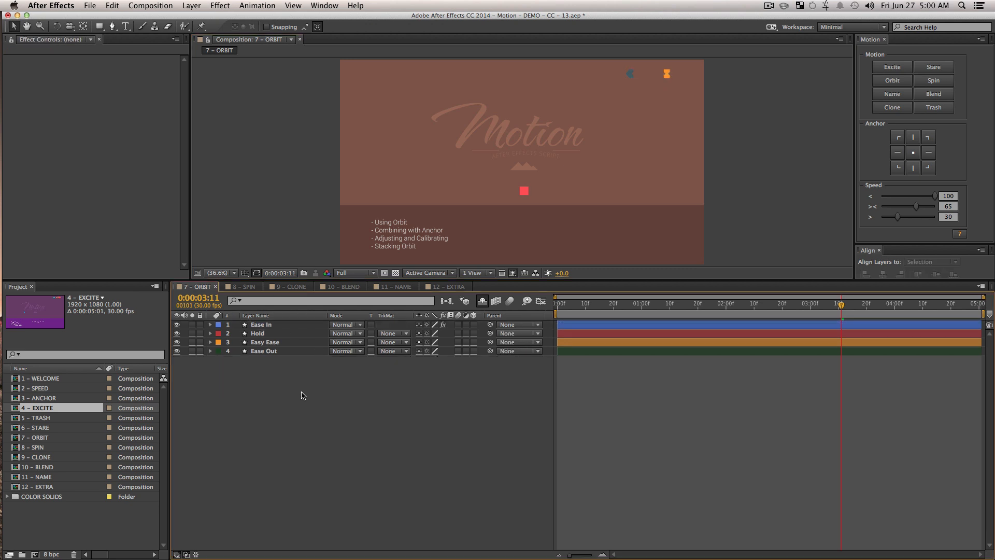
- Move the red Hold square to the right of the Motion logo and reselect the Ease In layer
left_click(258, 325)
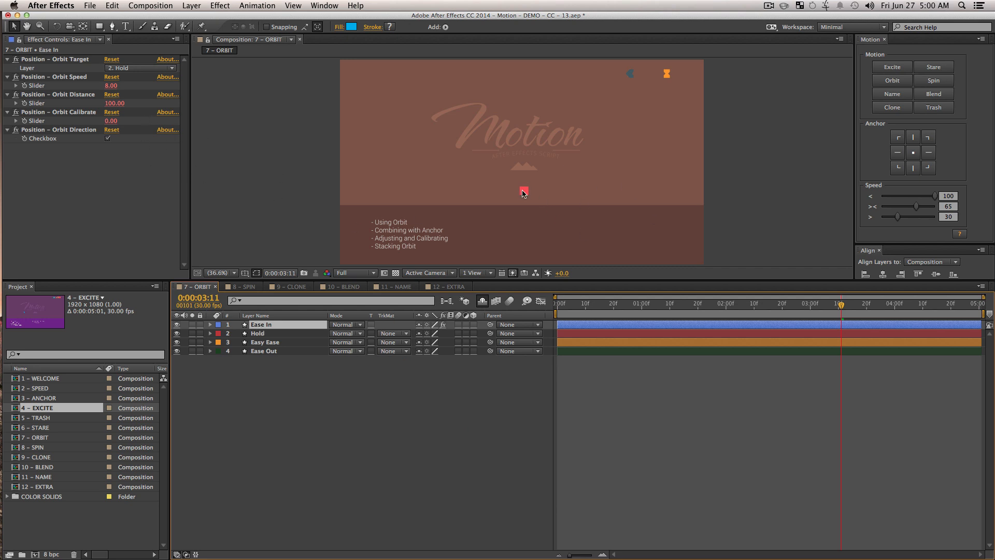
left_click_drag(522, 191, 605, 133)
left_click(632, 89)
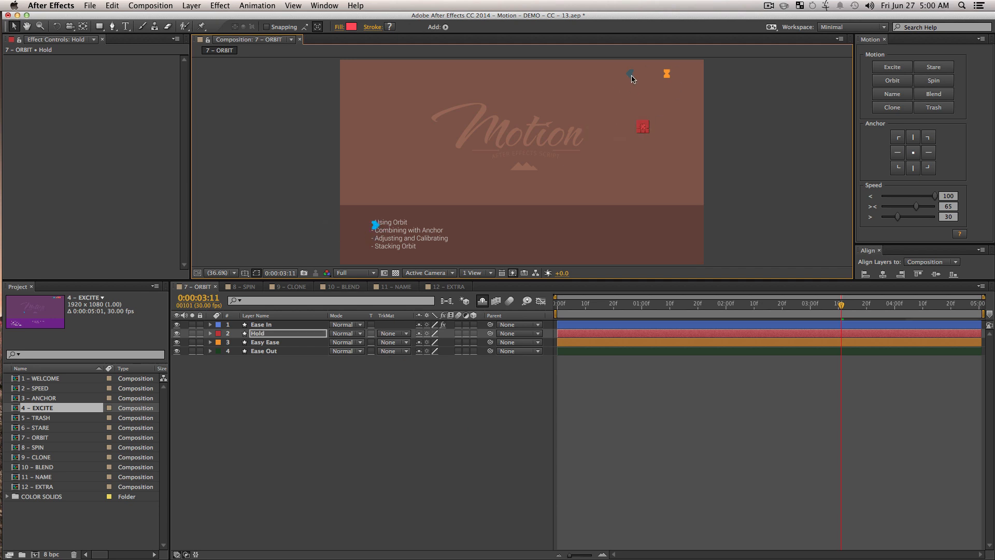
left_click(330, 384)
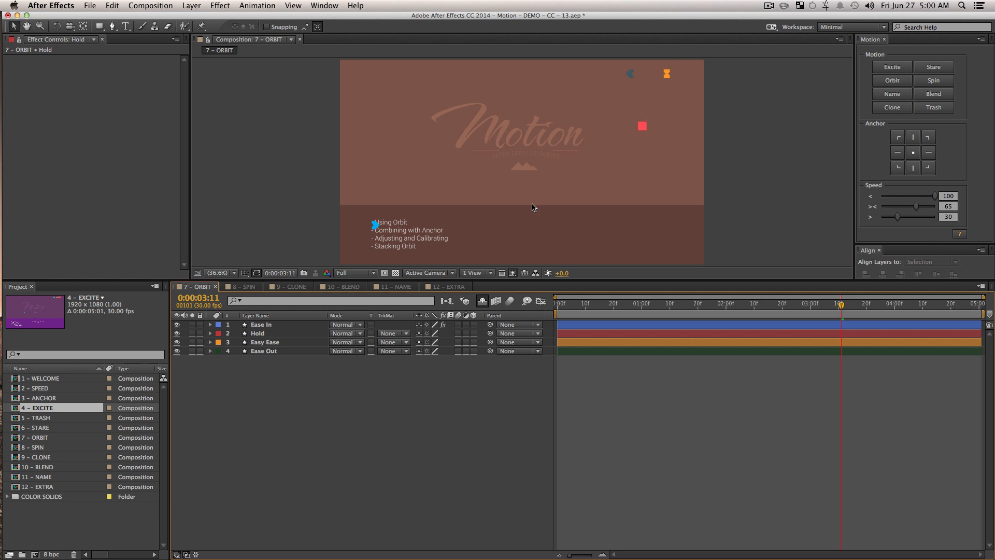
left_click(301, 333)
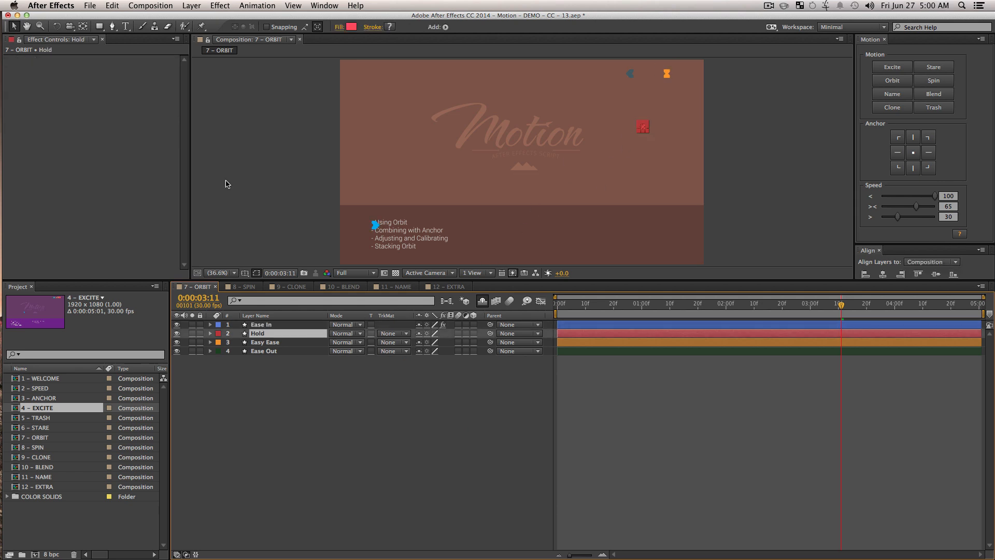
left_click(259, 327)
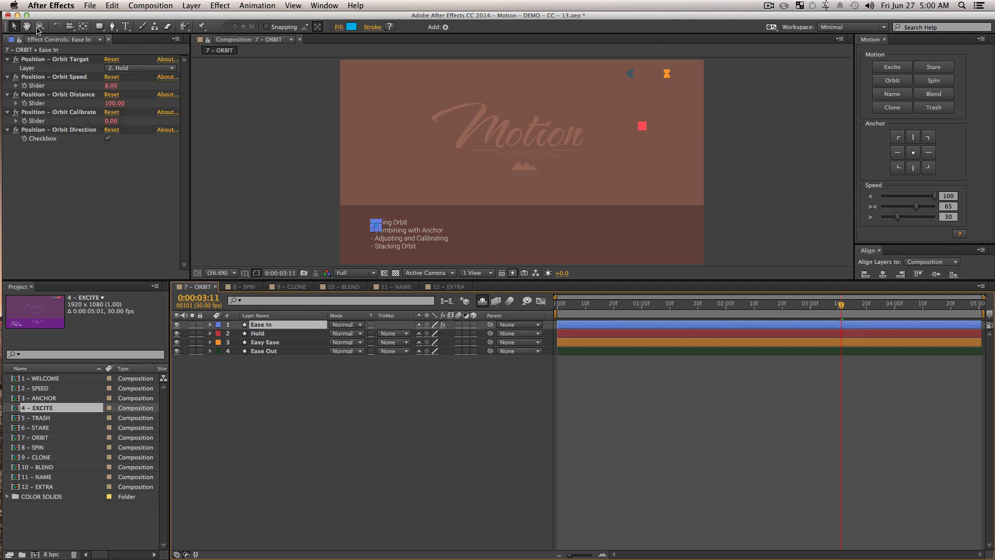
- Set the Ease In layer's Orbit Distance to 16, preview the orbit, and set Orbit Speed to 27
left_click_drag(112, 103, 36, 110)
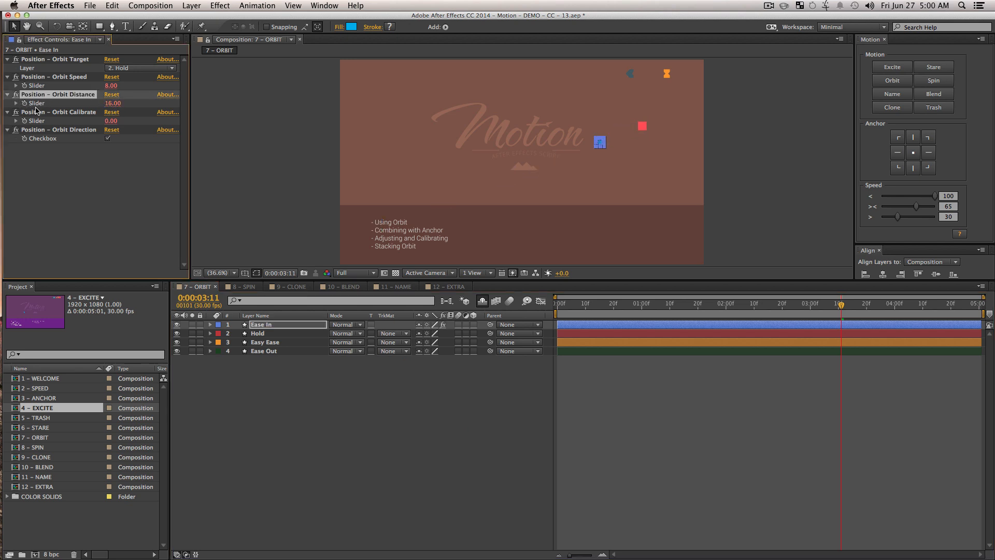
left_click(144, 238)
left_click(267, 427)
key("space")
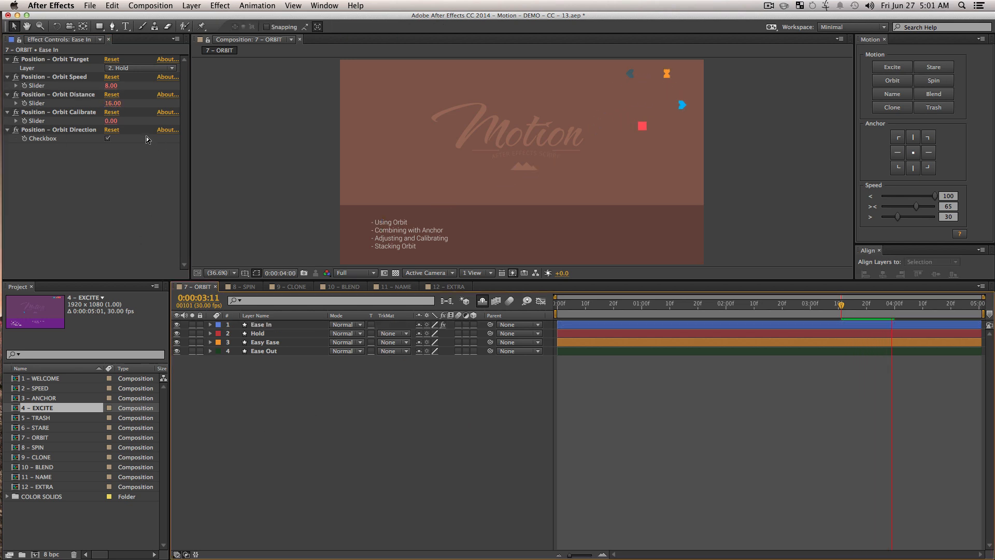
left_click_drag(112, 86, 126, 87)
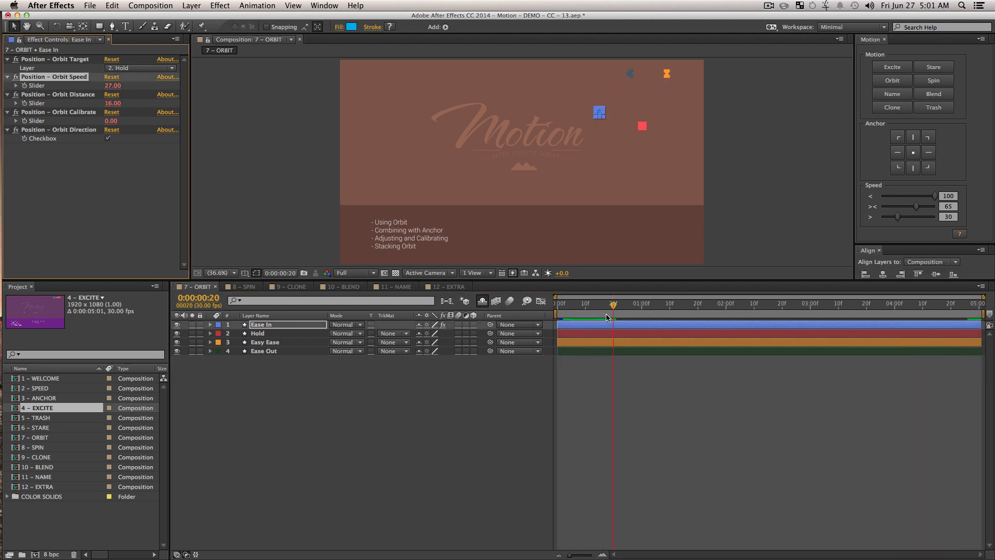
- Move the red Hold square to the start of the Motion logo and keyframe its Position at 0:00:00:16
left_click(641, 131)
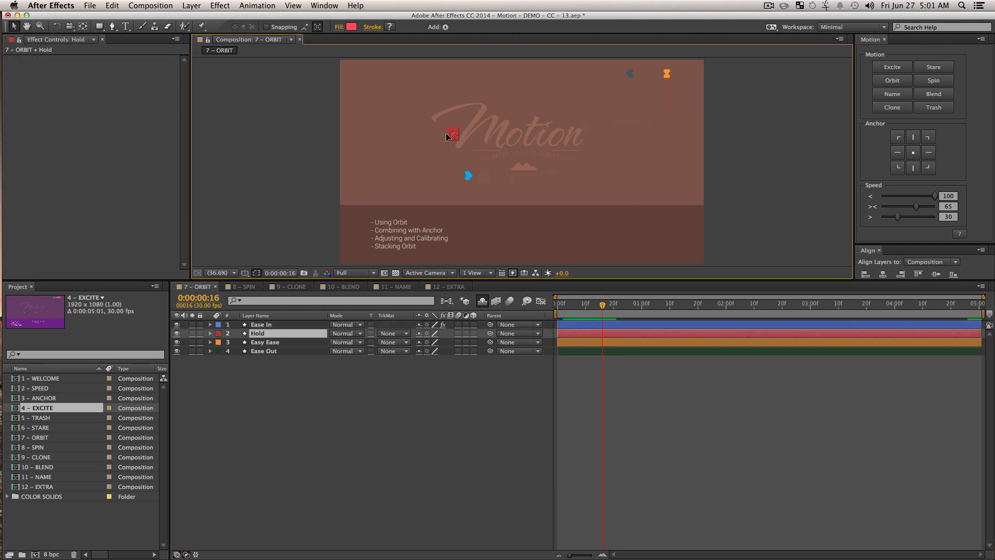
left_click(256, 334)
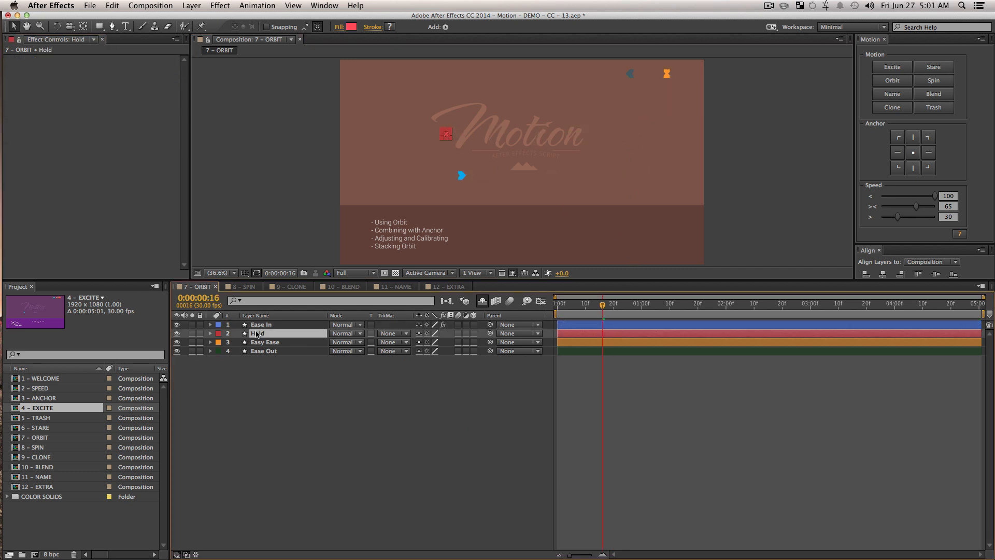
key("p")
left_click(237, 342)
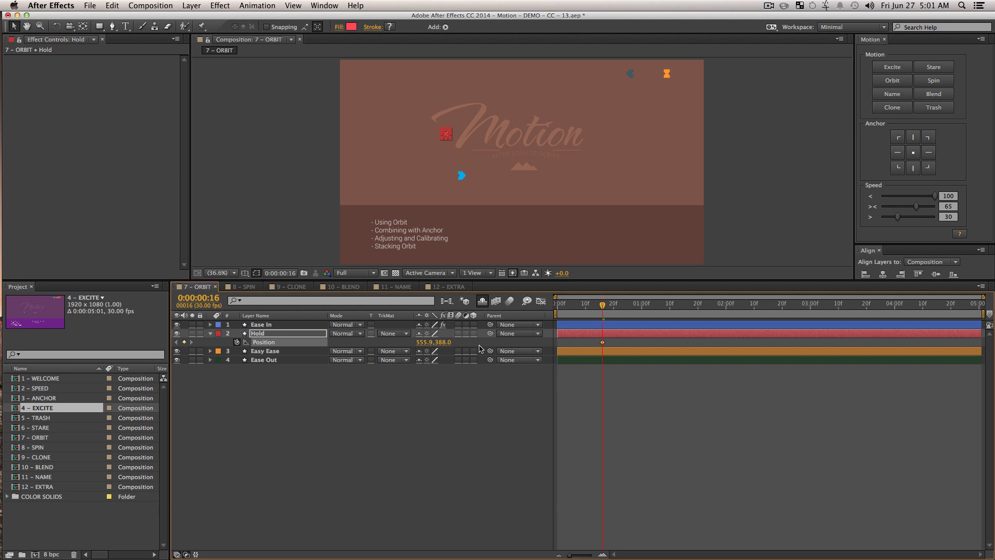
- Add a Hold Position keyframe just before 2 seconds that lowers the square to Y 738, and preview the orbit around it
left_click_drag(629, 305, 723, 306)
left_click_drag(445, 342, 627, 348)
left_click(444, 446)
left_click_drag(610, 306, 602, 307)
key("space")
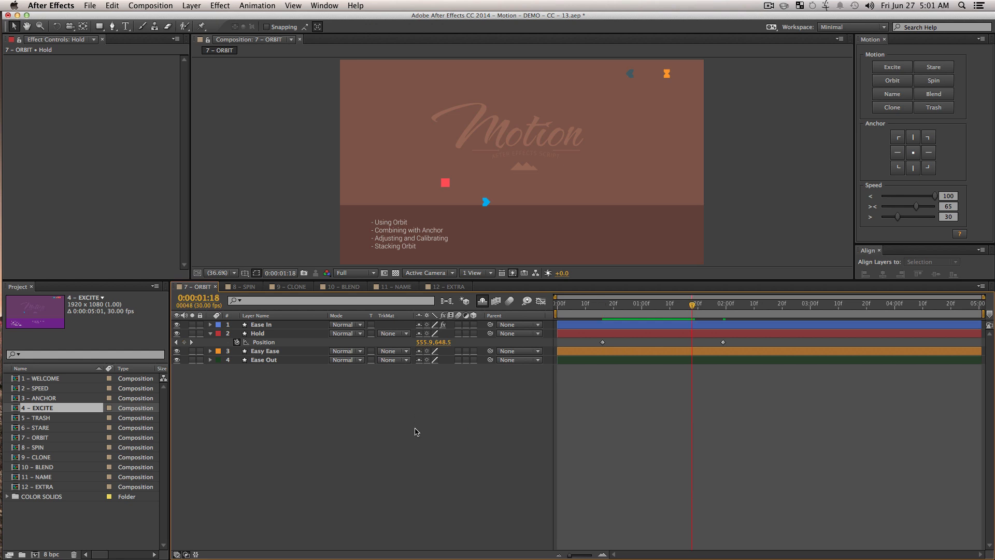
- Apply Orbit to the Ease Out layer and scrub through its motion
left_click(264, 358)
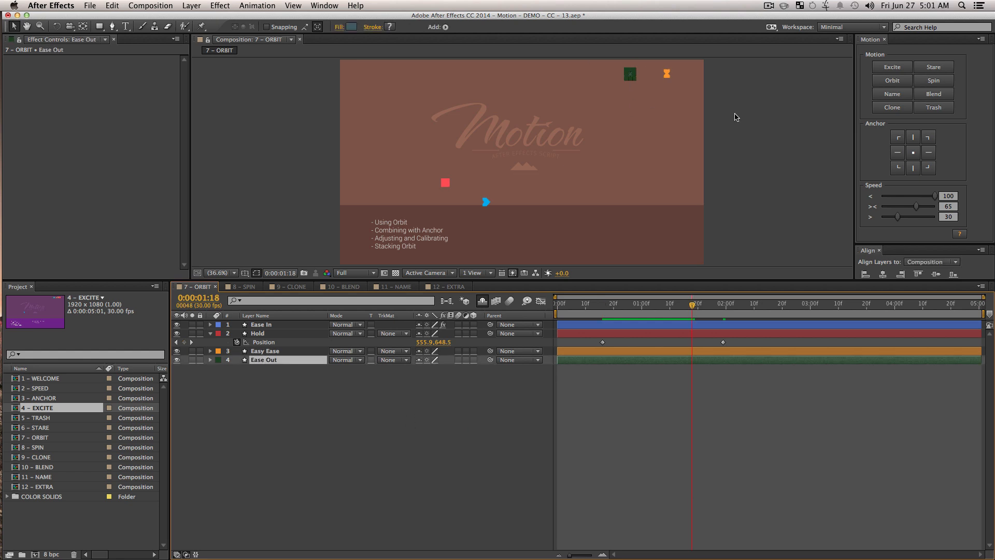
left_click(892, 80)
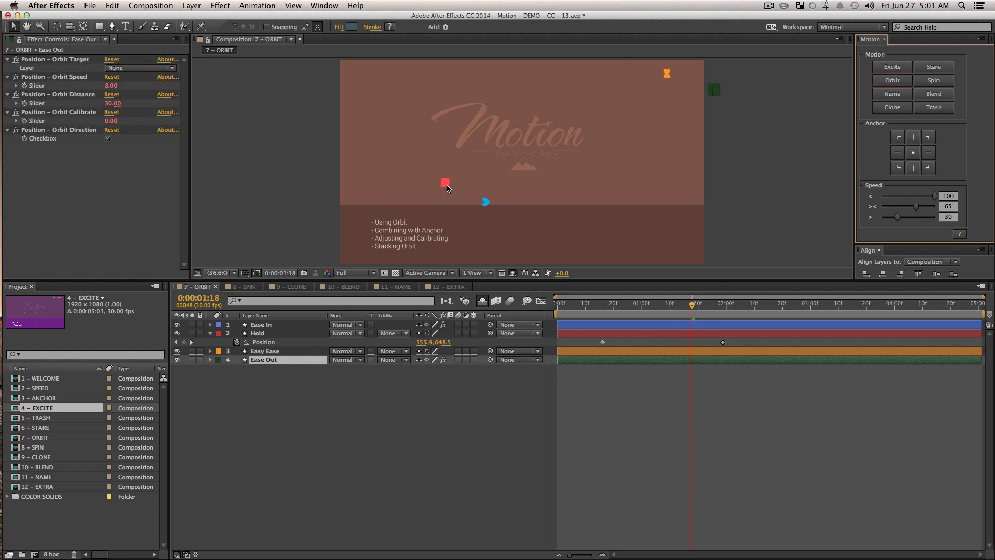
left_click(442, 431)
left_click_drag(666, 317, 622, 317)
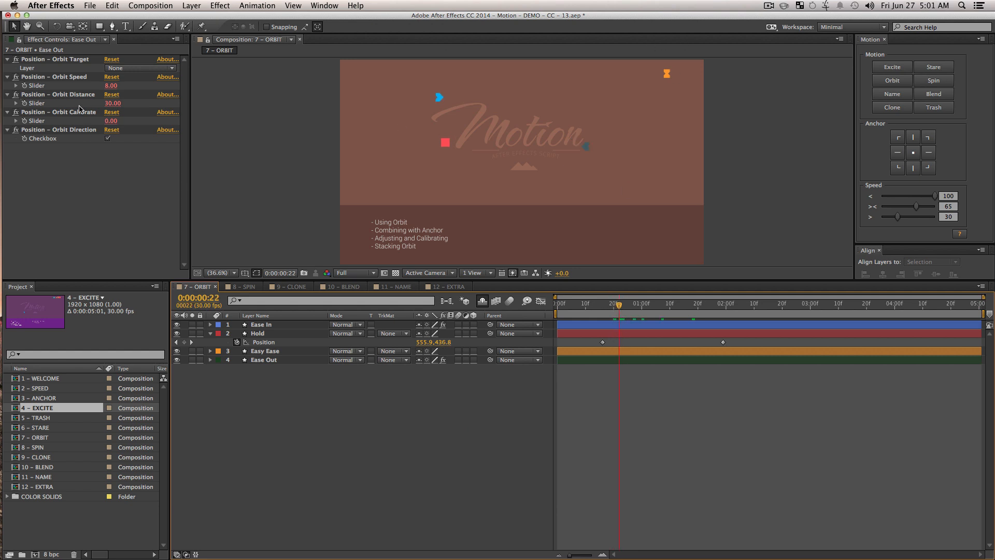
- Set the Ease Out layer's Orbit Target to Ease In, Orbit Speed to 40 and Orbit Distance to 10.30, and preview the stacked orbits
left_click(277, 352)
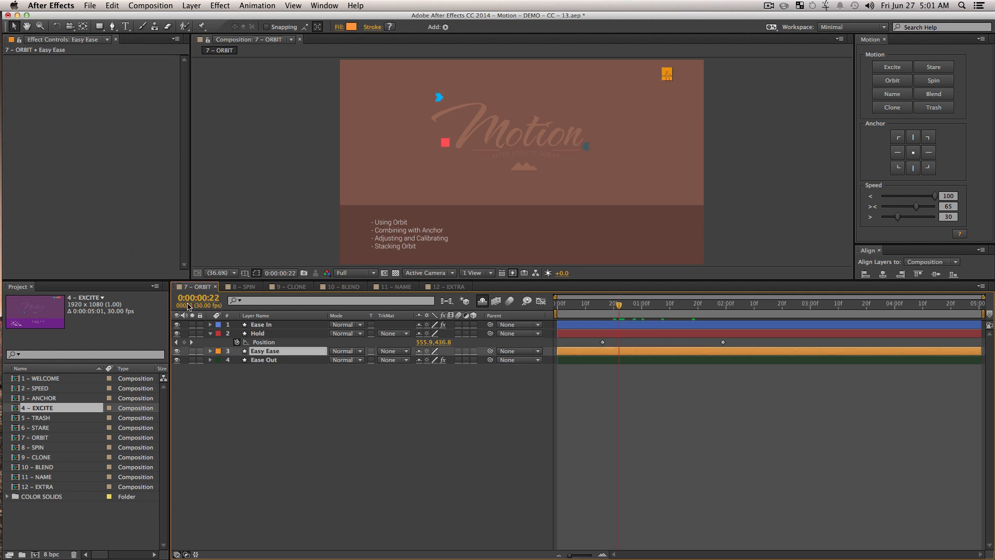
left_click(263, 335)
left_click(268, 361)
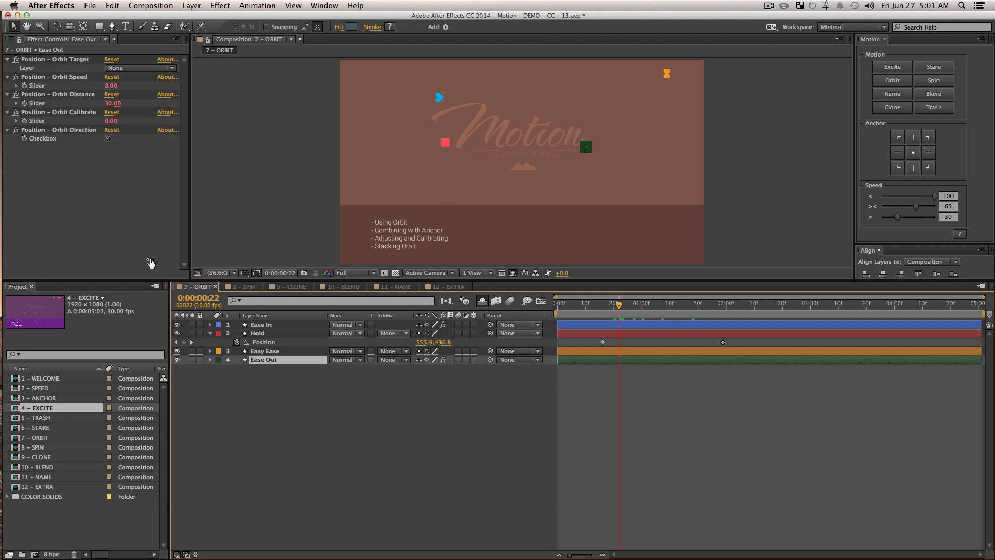
left_click(128, 69)
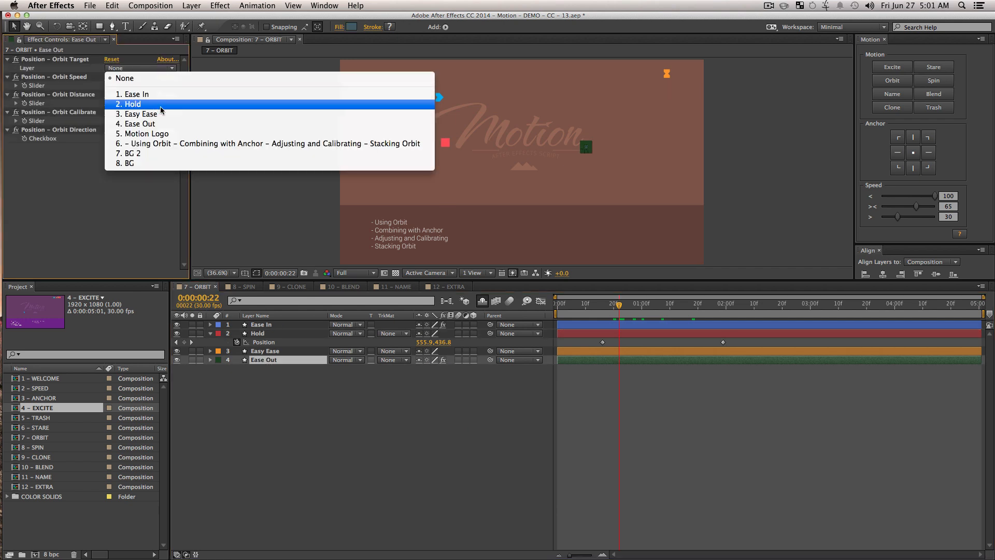
left_click(137, 94)
left_click_drag(111, 103, 238, 227)
left_click(316, 443)
key("space")
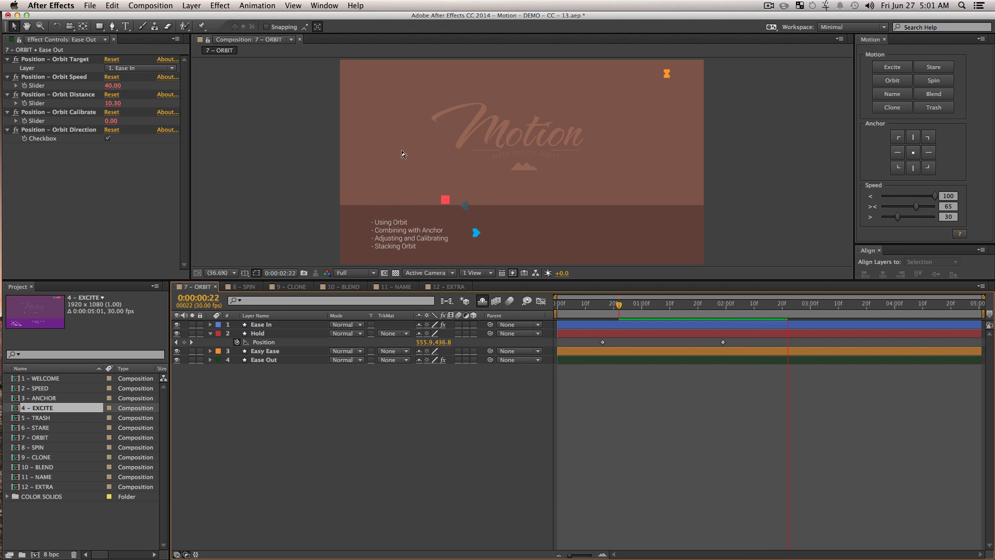
key("space")
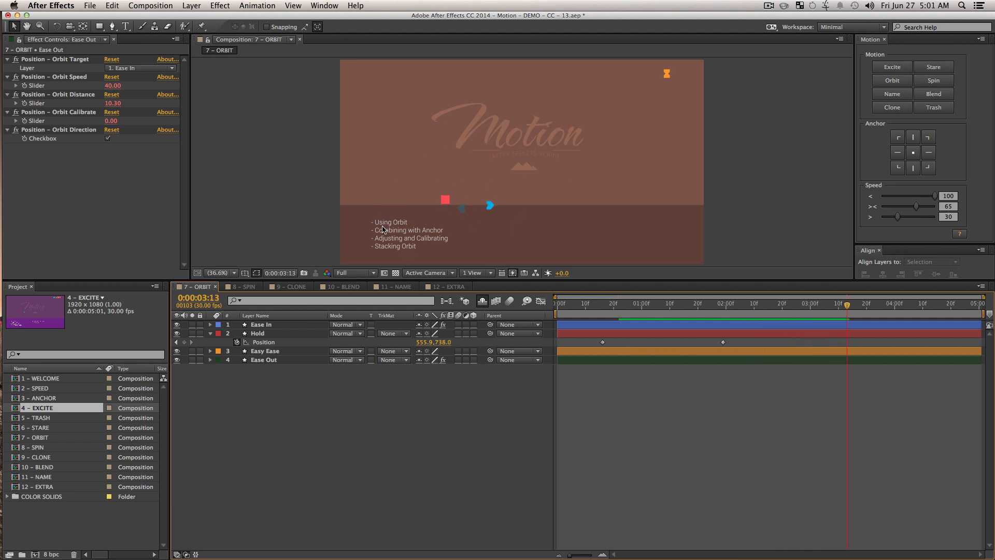
- Close the 7 – ORBIT composition and delete the | MOVE | parent layer in 8 – SPIN
left_click(216, 287)
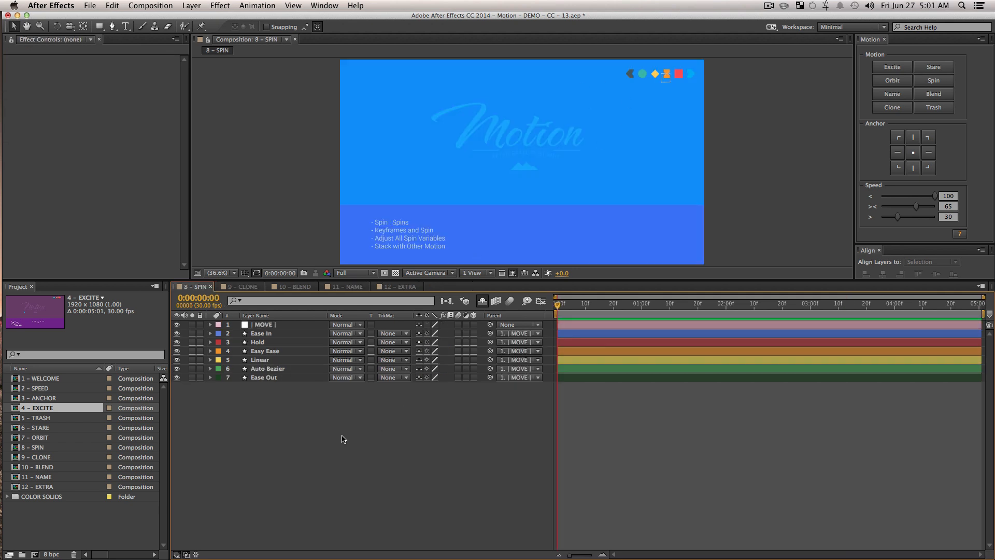
left_click(768, 5)
left_click(748, 11)
left_click_drag(575, 304, 593, 321)
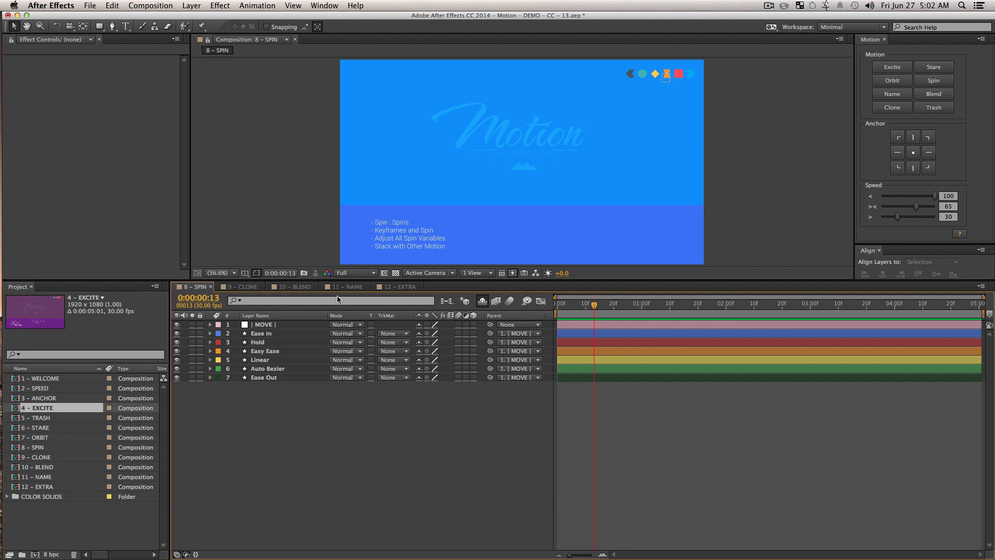
left_click(274, 325)
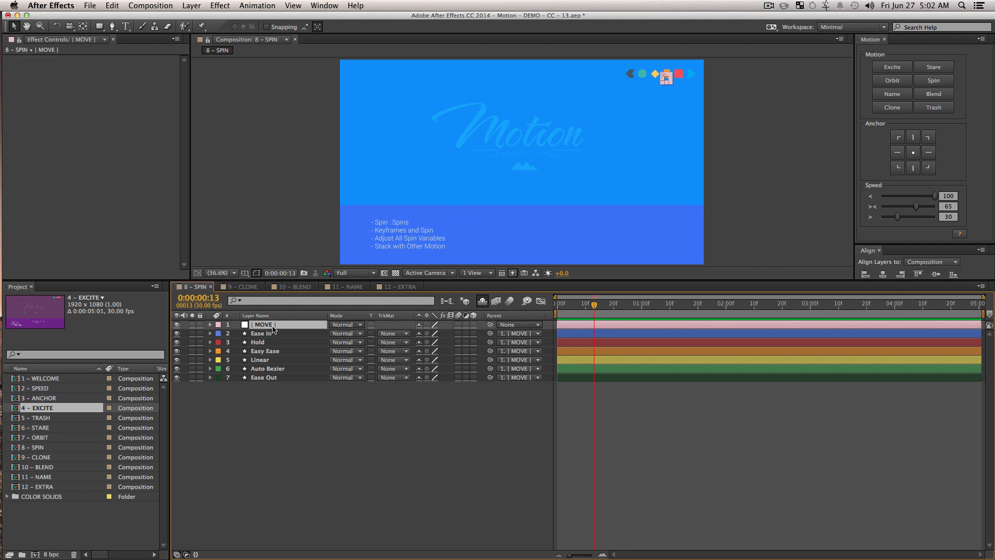
key("Delete")
- Move the yellow Linear diamond just below the Motion logo and enlarge it to several times its size
left_click(273, 326)
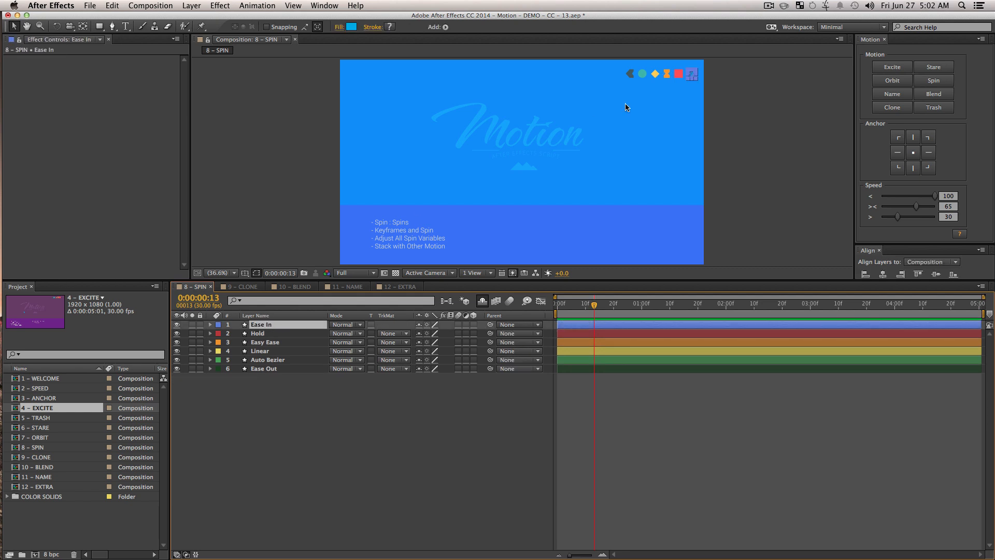
left_click(654, 76)
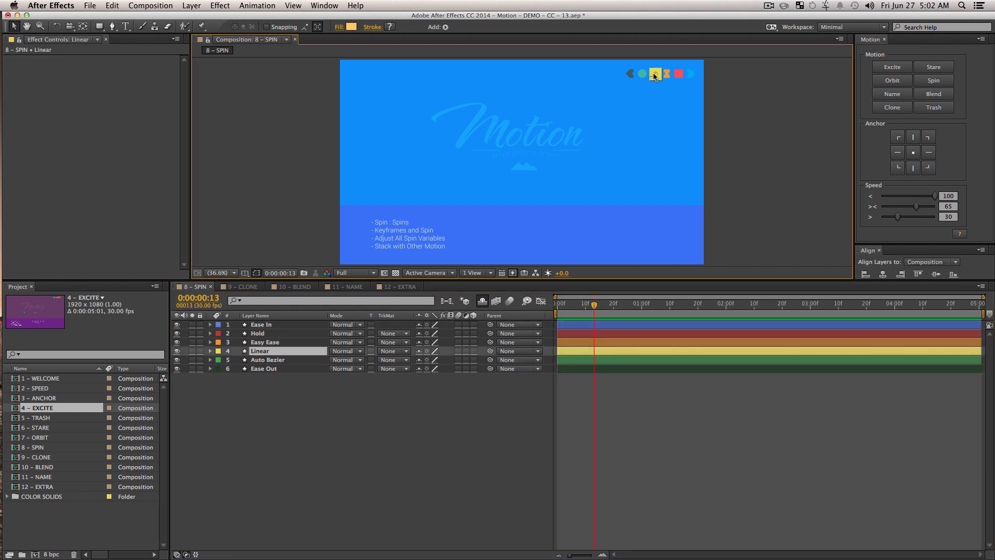
left_click_drag(654, 73, 506, 186)
left_click(542, 156)
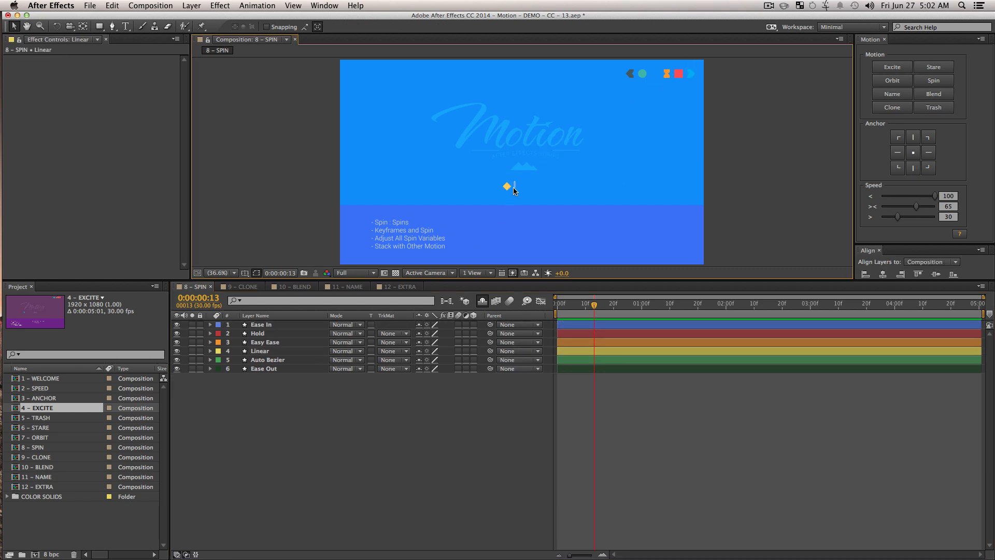
left_click(507, 187)
left_click_drag(512, 193, 561, 231)
left_click(326, 428)
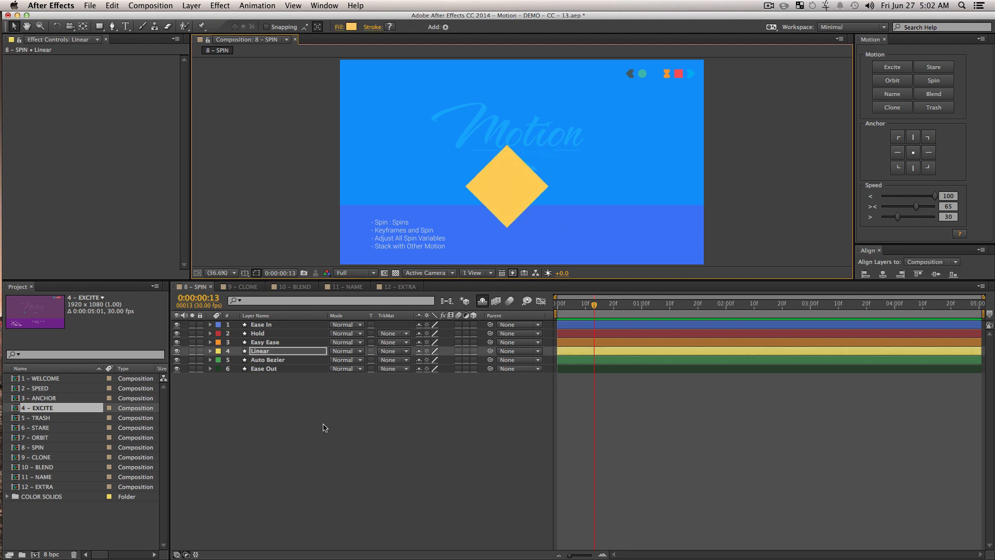
- Apply Spin to the Linear layer and preview the rotation
left_click(294, 351)
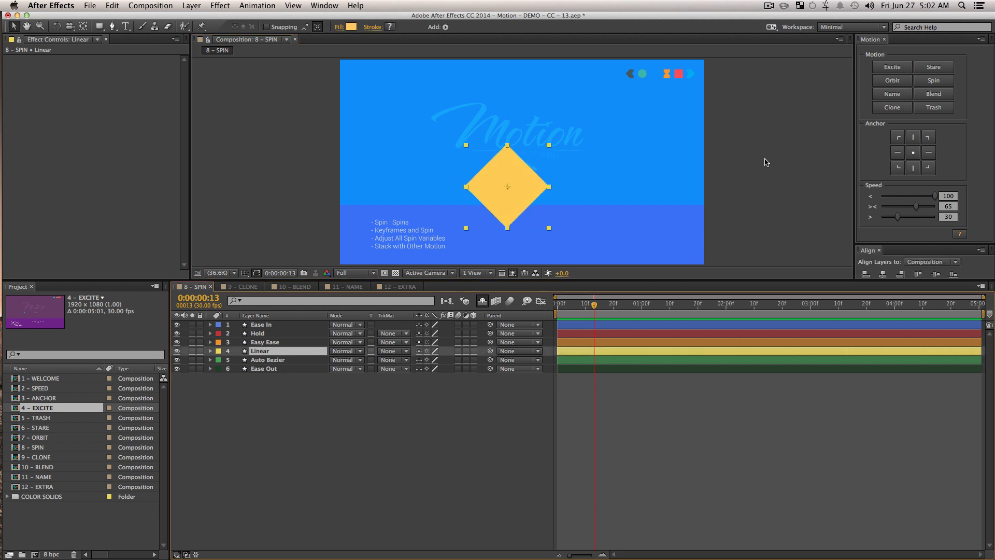
left_click(934, 80)
left_click(443, 468)
key("space")
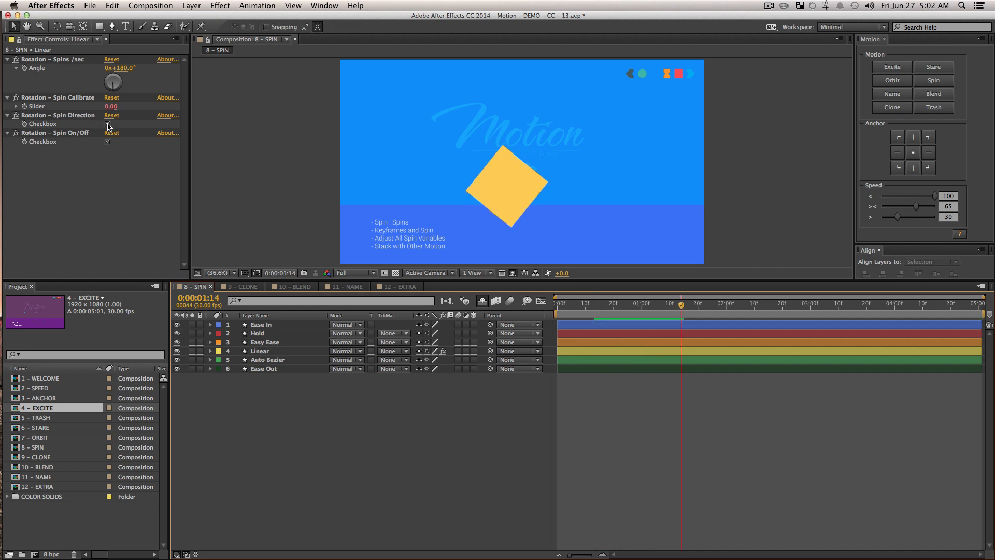
- Disable Spin Direction on the Linear layer and preview the reversed rotation
left_click(109, 125)
left_click(317, 377)
key("space")
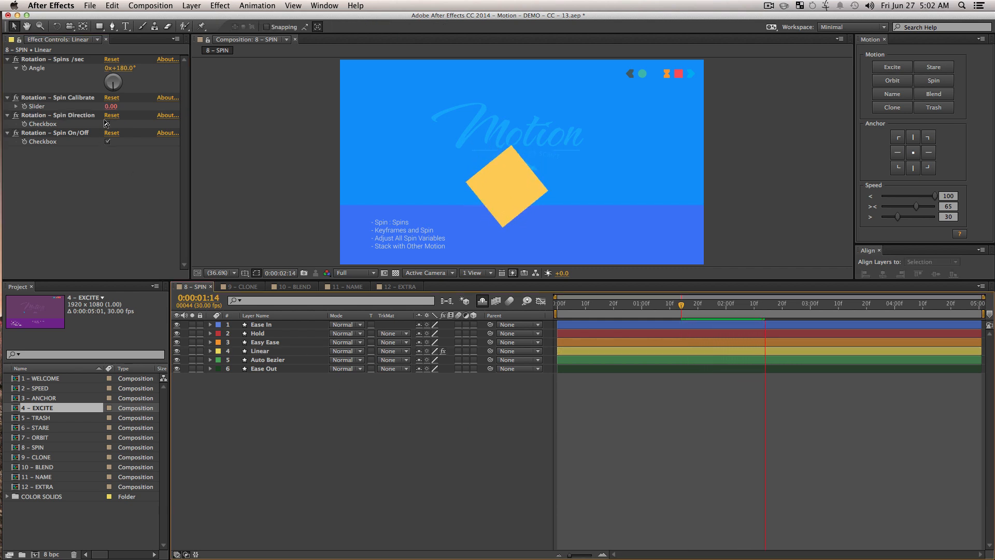
- Set the Linear layer's Spin Calibrate to -51 and Spins /sec to 2x+262°, and preview the spin
left_click_drag(112, 107, 78, 123)
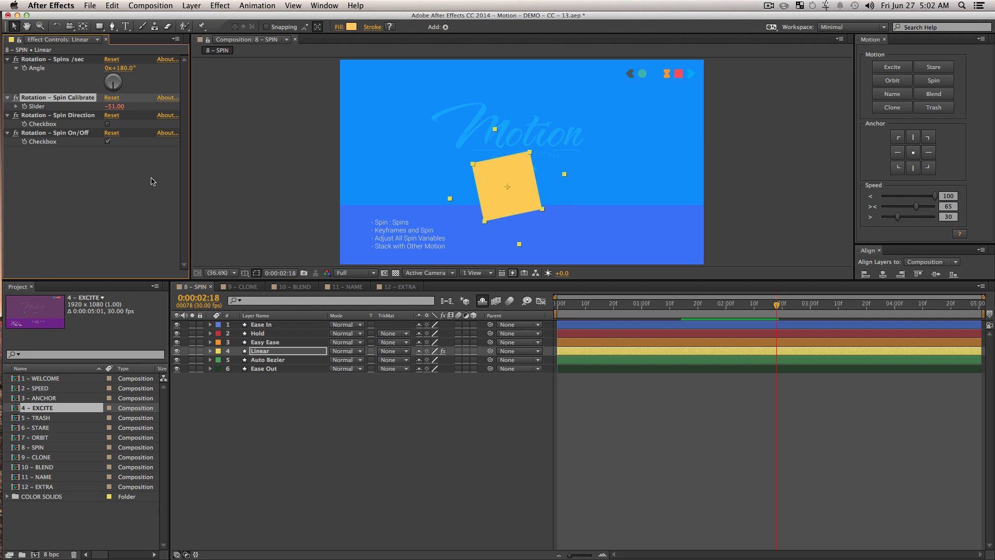
left_click_drag(117, 78, 589, 328)
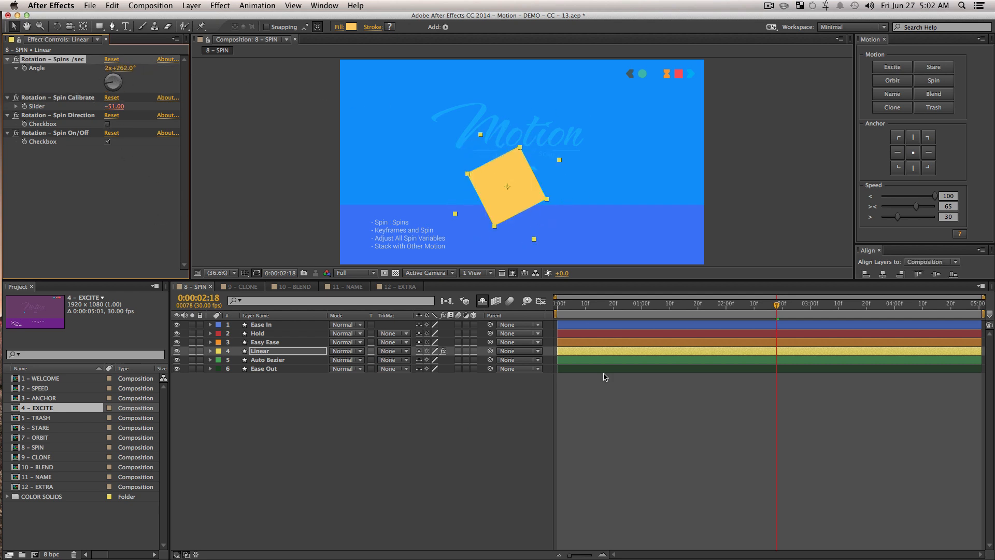
left_click(475, 471)
key("space")
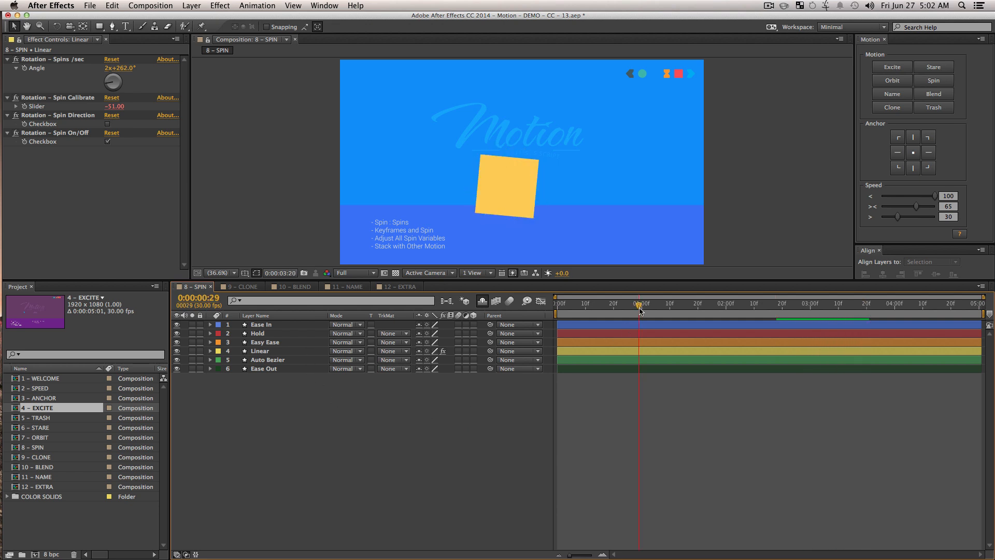
left_click_drag(640, 308, 613, 309)
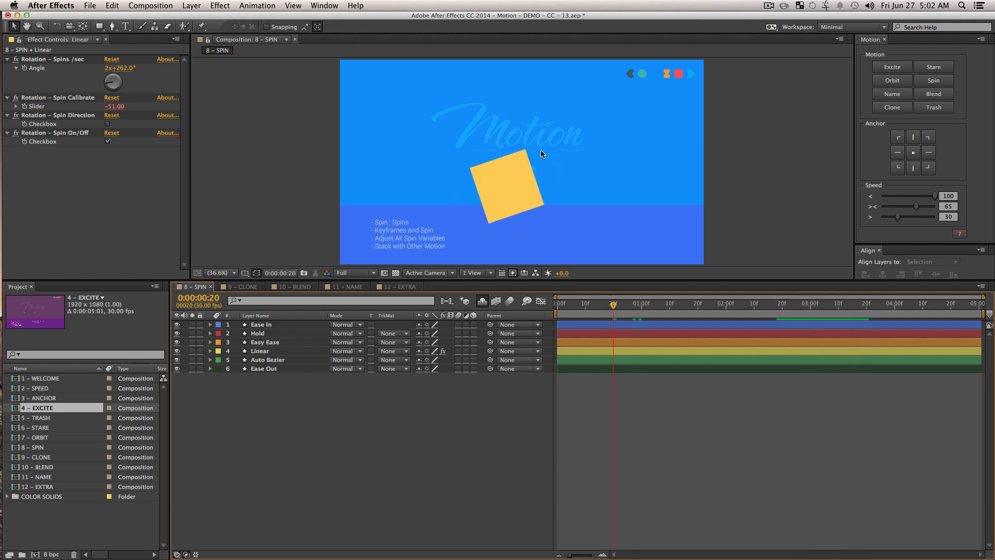
- Turn off Spin On/Off for the Linear layer and move the diamond up over the start of the Motion logo
left_click(526, 154)
left_click(108, 143)
left_click(107, 142)
left_click(383, 404)
left_click_drag(518, 181, 457, 138)
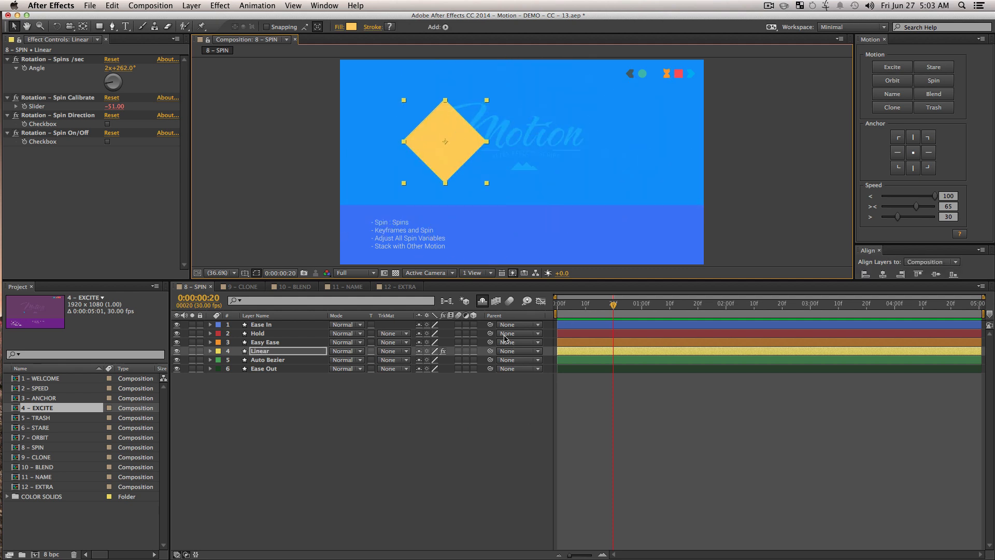
left_click_drag(468, 141, 490, 150)
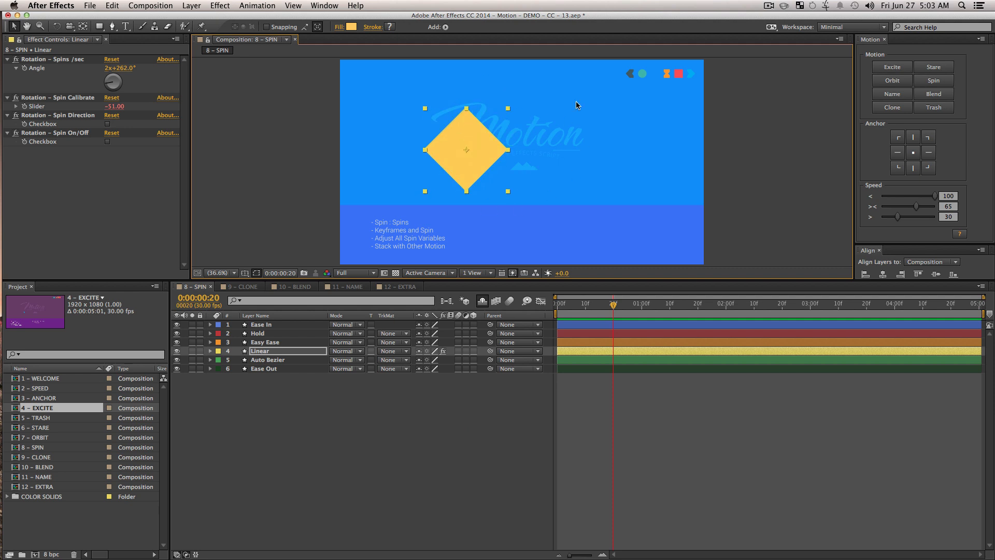
- Close the 8 – SPIN composition and show the Rotation property of the six shape layers in 12 – EXTRA
left_click(210, 287)
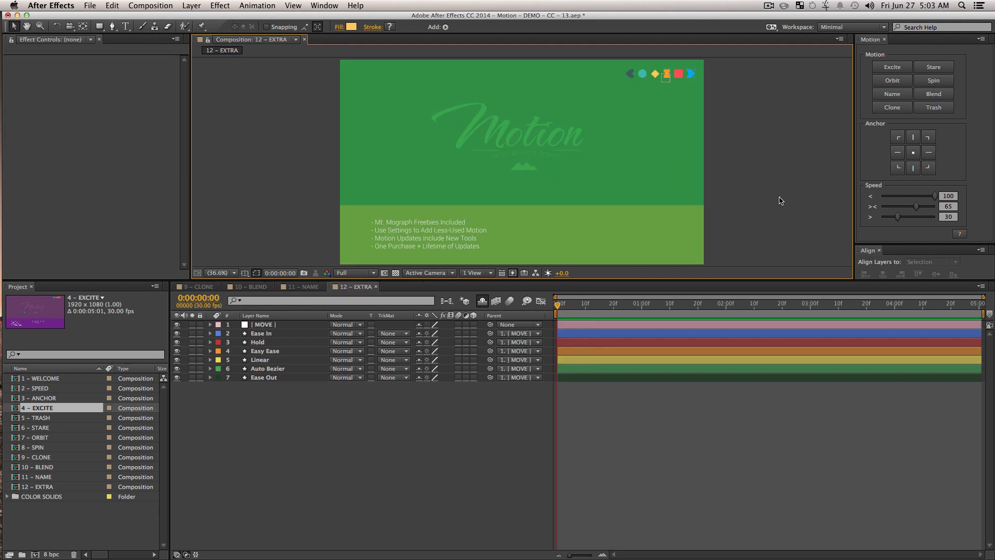
left_click_drag(328, 447, 258, 331)
key("r")
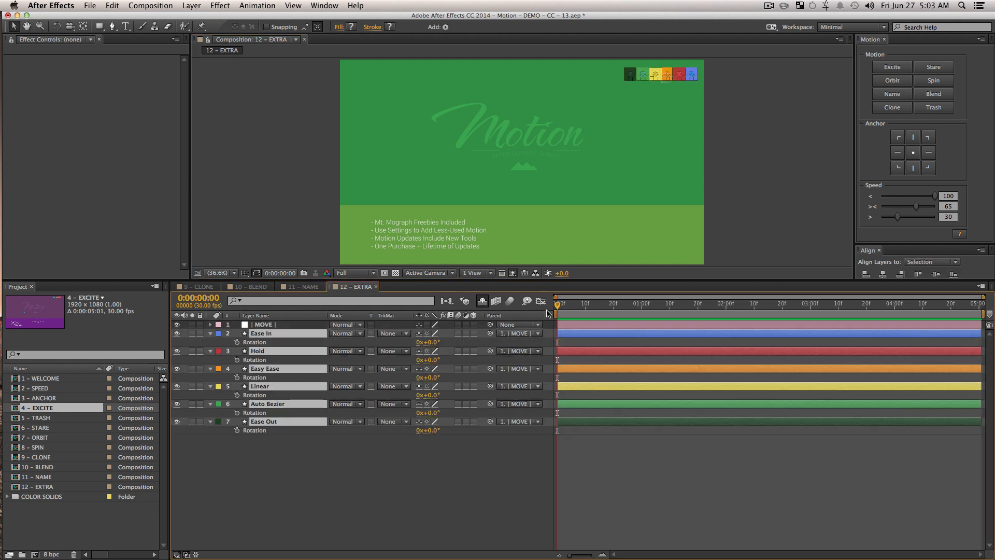
left_click(573, 307)
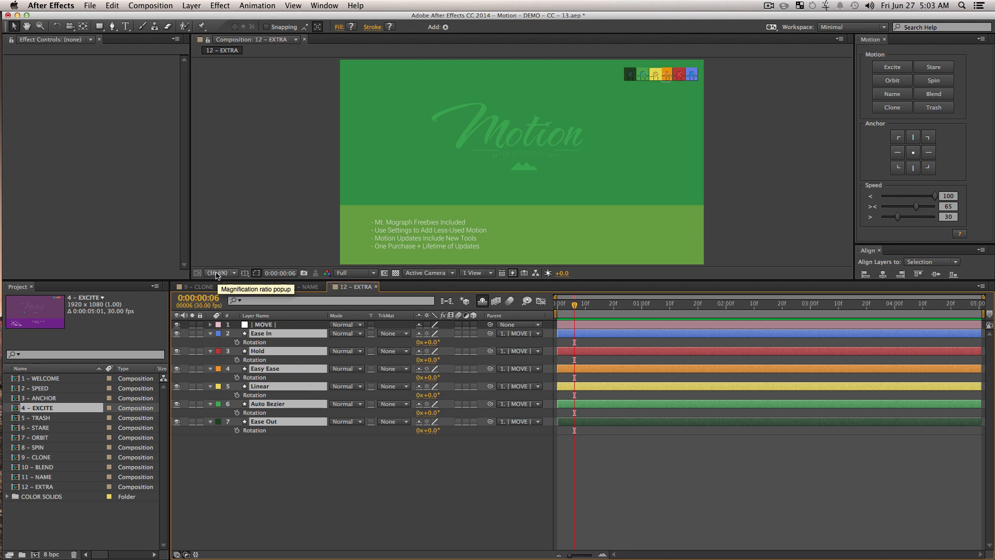
- Open the 9 – CLONE composition, show the Rotation property of its six shape layers, and delete the | MOVE | layer
left_click(198, 286)
left_click_drag(328, 443, 253, 335)
key("r")
left_click(268, 325)
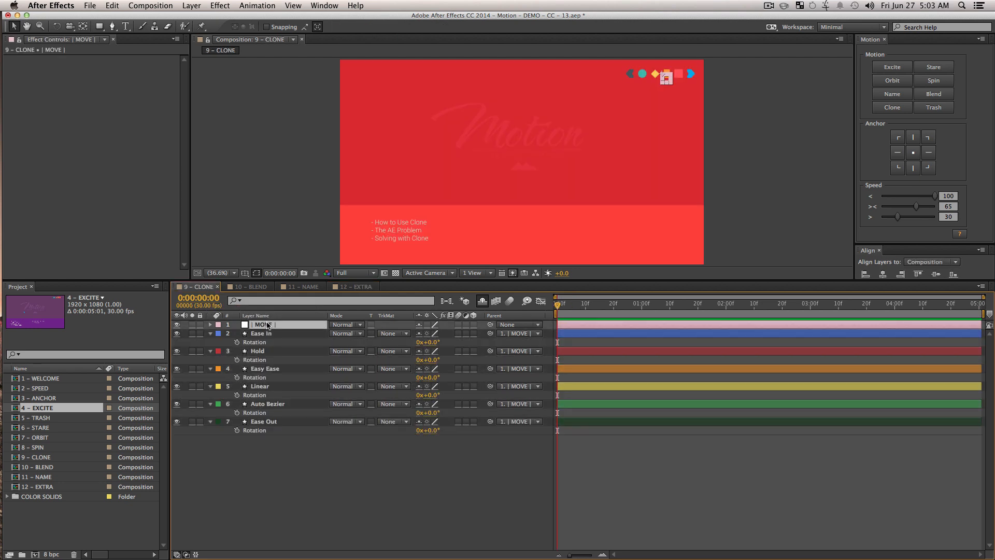
key("Delete")
- Keyframe the six shapes' Rotation from 0° at the start to 81° at 0:00:00:12, and move the shapes below the Motion logo
left_click_drag(309, 479, 228, 324)
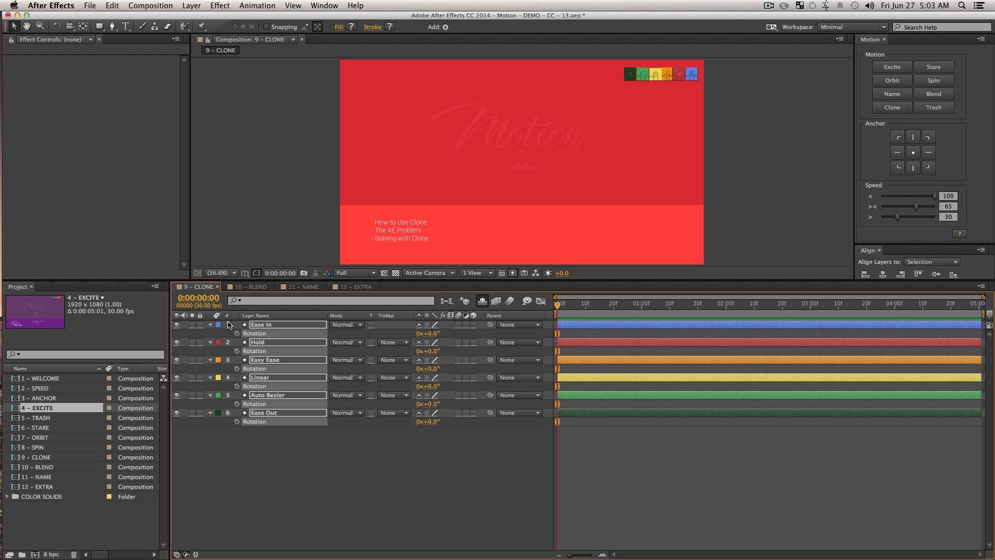
left_click(237, 334)
left_click_drag(577, 315, 591, 306)
left_click_drag(430, 351, 445, 351)
left_click_drag(657, 75, 530, 181)
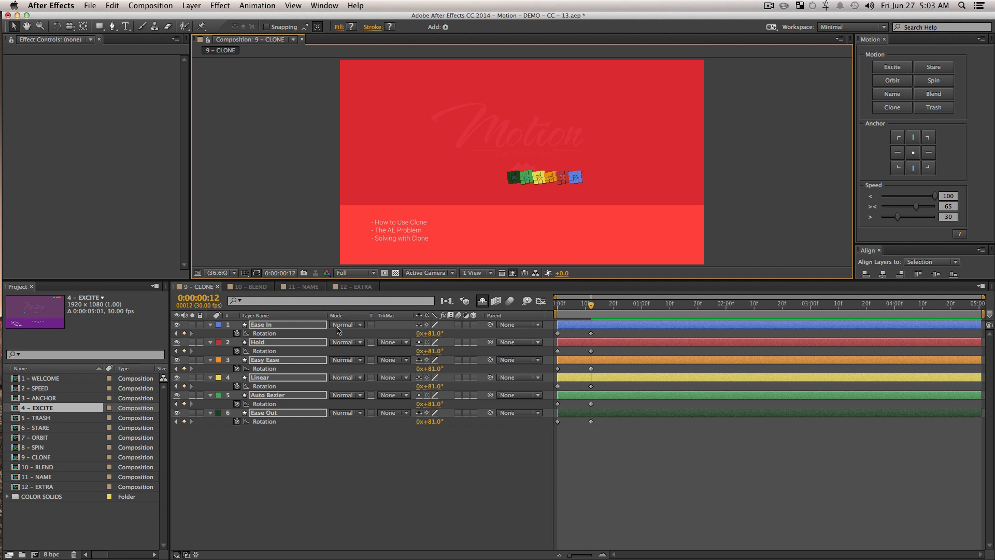
- Animate the six shapes' Position 345 px leftward from 0:00:00:12 to 0:00:01:29, and raise Linear, Auto Bezier and Ease Out above the logo
key("p")
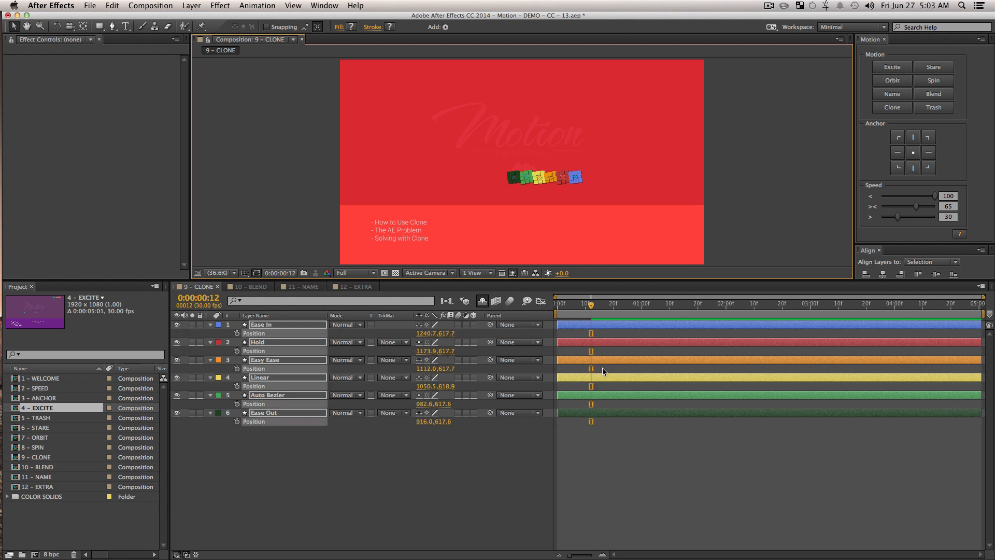
left_click(237, 351)
left_click_drag(637, 306, 723, 307)
left_click_drag(424, 351, 247, 352)
left_click_drag(268, 486, 264, 383)
left_click_drag(460, 186, 451, 93)
- Show all animated properties of the six layers, ease their keyframes with Speed < at 43 and >< at 79, and preview
left_click_drag(459, 496, 800, 320)
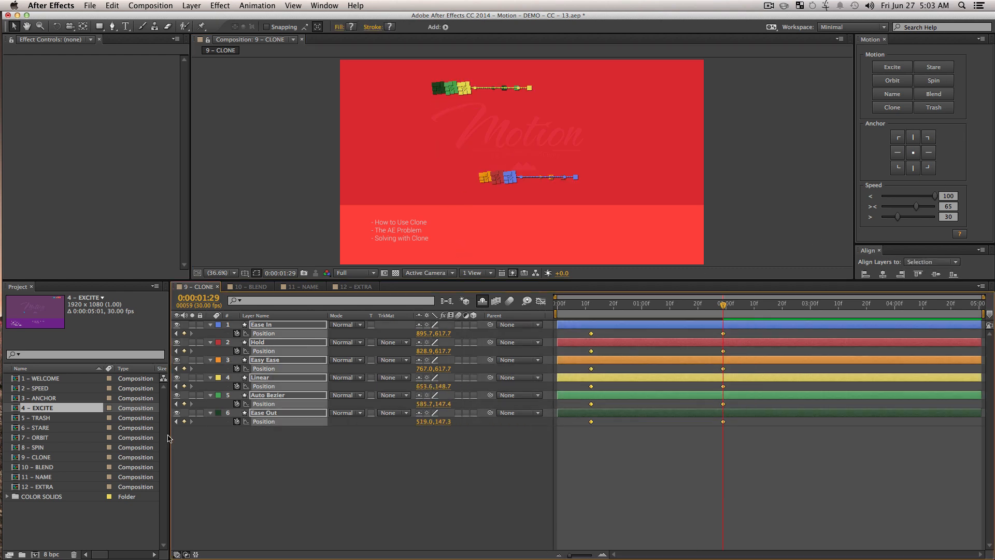
key("u")
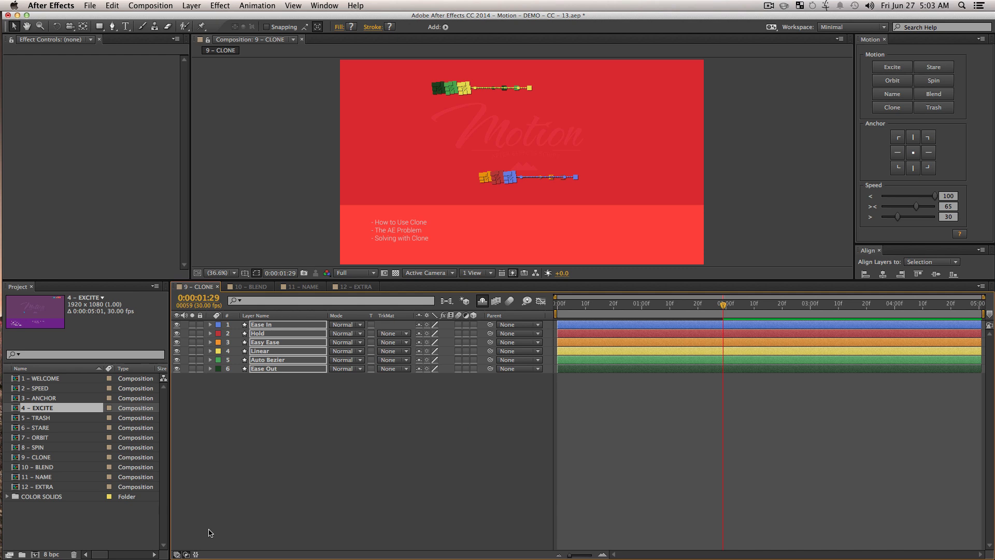
key("u")
left_click_drag(782, 519, 436, 320)
mouse_move(916, 210)
left_mouse_down()
mouse_move(919, 196)
mouse_move(904, 196)
left_mouse_up()
key("KP_0")
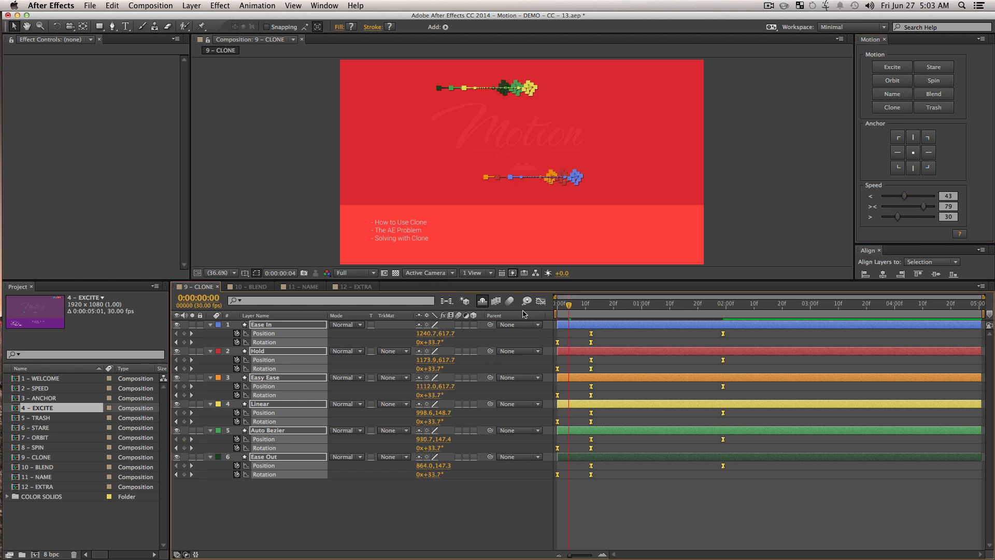
left_click(422, 518)
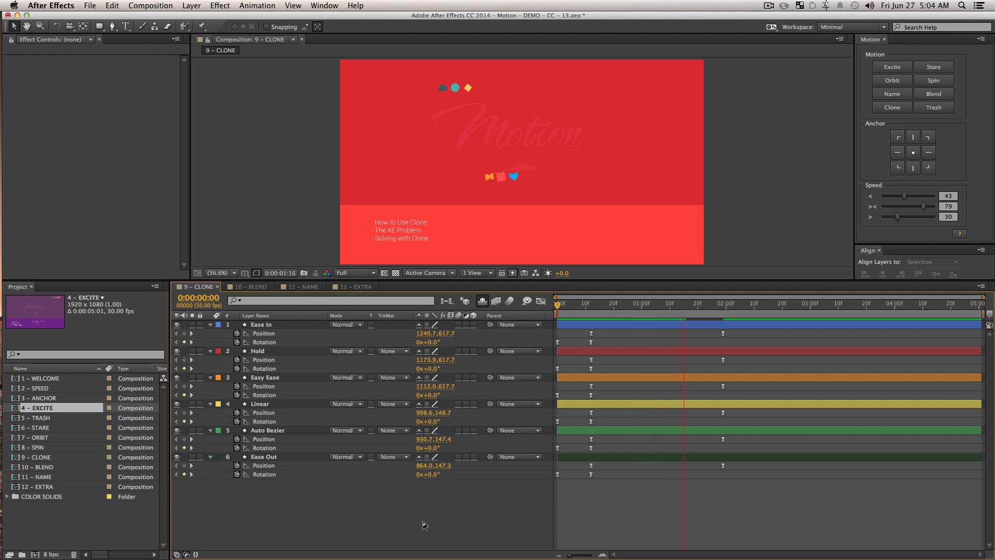
key("space")
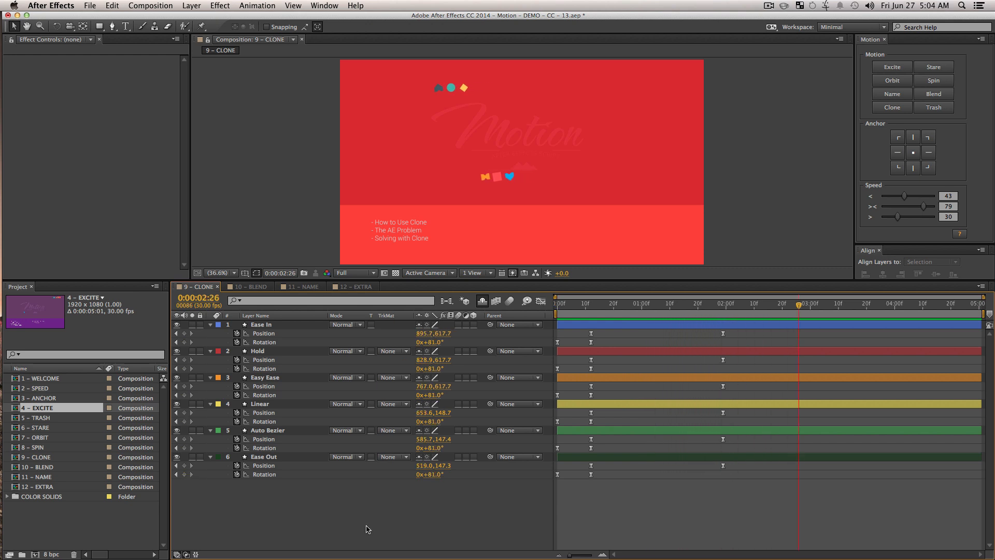
- Duplicate the six layers with all their keyframes selected at 0:00:01:12, and undo the duplication
left_click_drag(304, 518, 216, 188)
left_click(778, 500)
left_click_drag(784, 504, 521, 322)
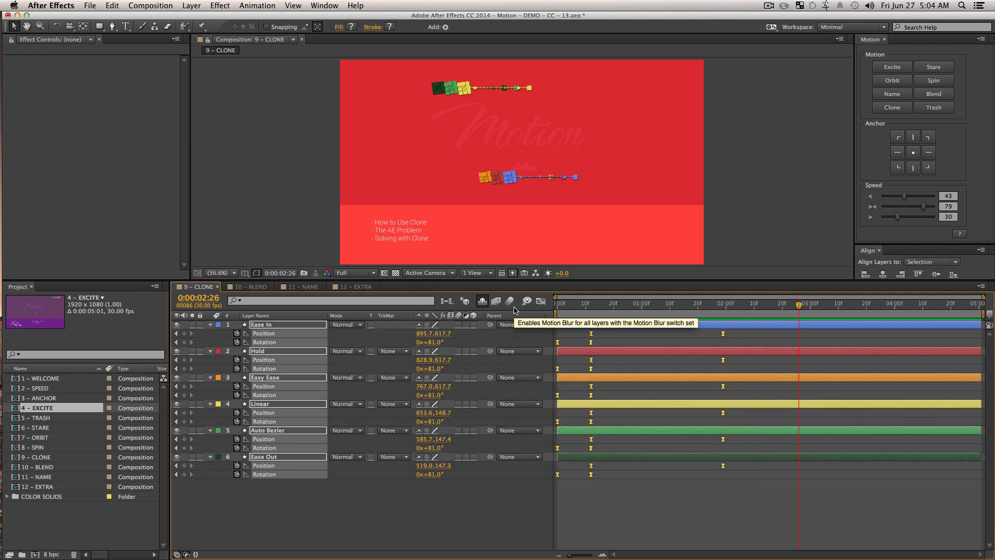
left_click_drag(637, 307, 674, 307)
key("super+d")
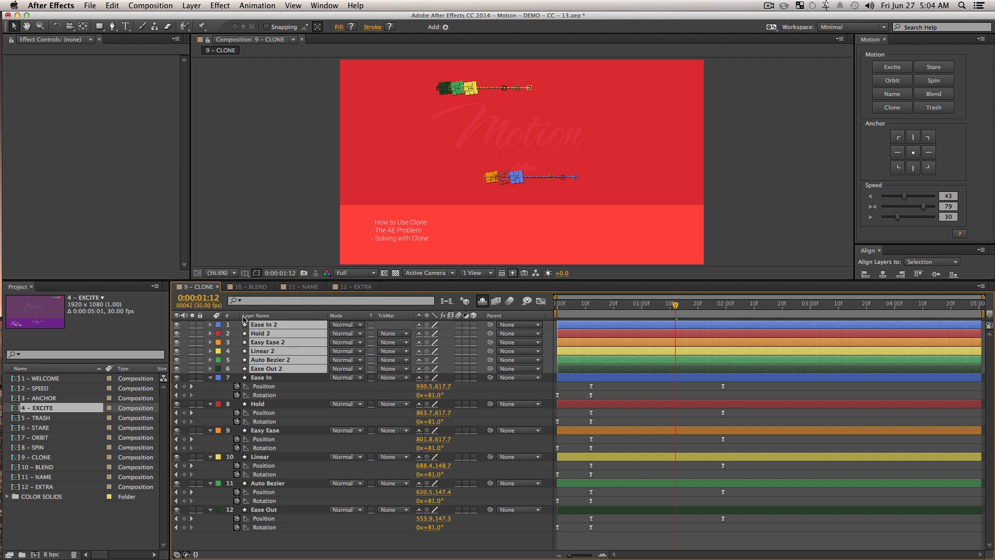
key("super+z")
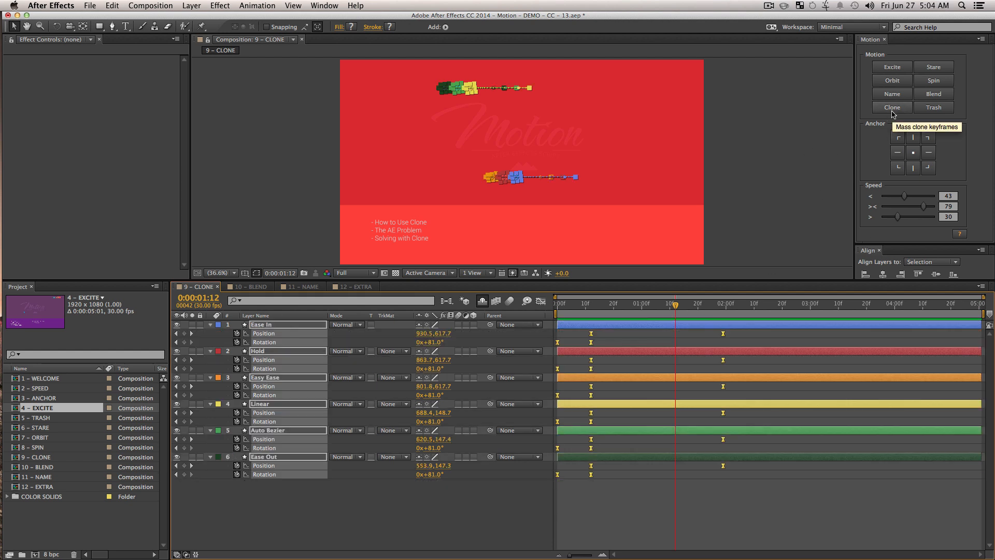
- Try cloning all Position and Rotation keyframes of the six layers at 0:00:01:06, and undo the cloning
left_click_drag(820, 510, 541, 302)
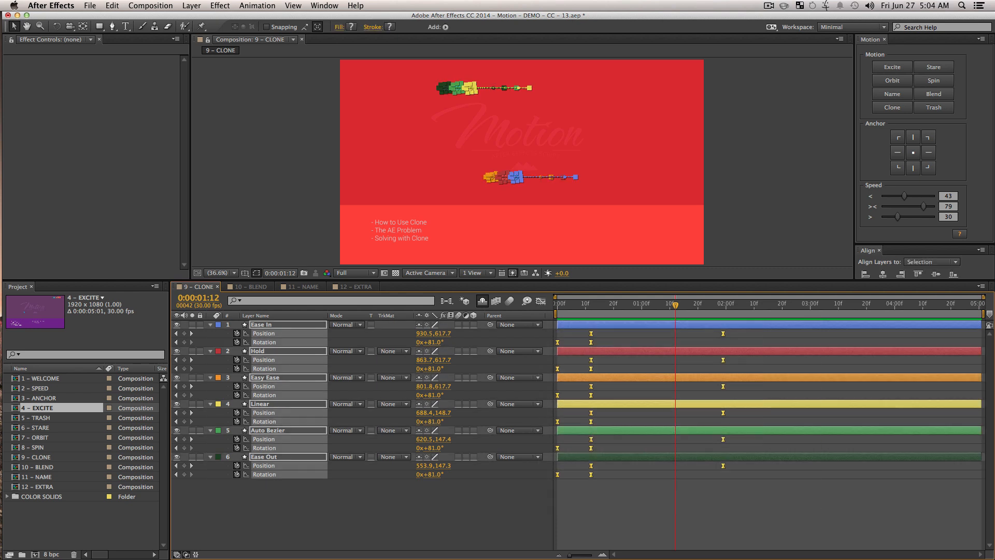
mouse_move(661, 312)
left_mouse_down()
mouse_move(628, 312)
mouse_move(659, 311)
left_mouse_up()
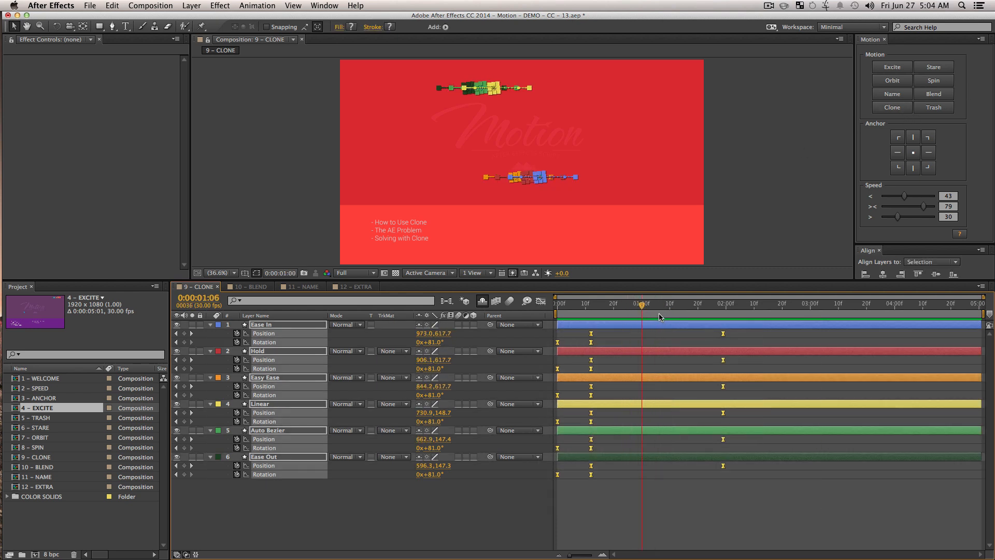
left_click(895, 107)
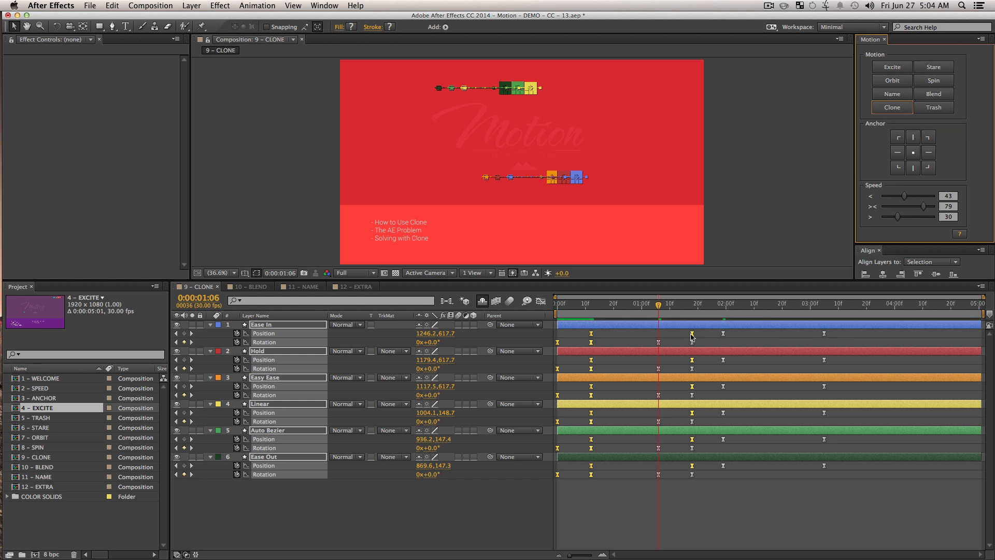
mouse_move(691, 336)
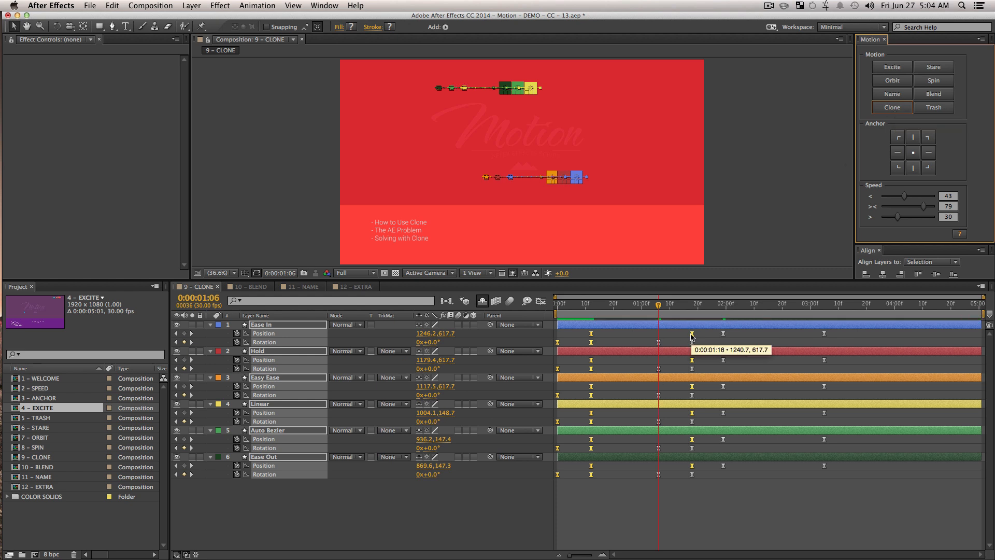
key("super+z")
- Clone the Position and Rotation keyframes of the six layers at 0:00:02:10 and select the cloned set
left_click(754, 310)
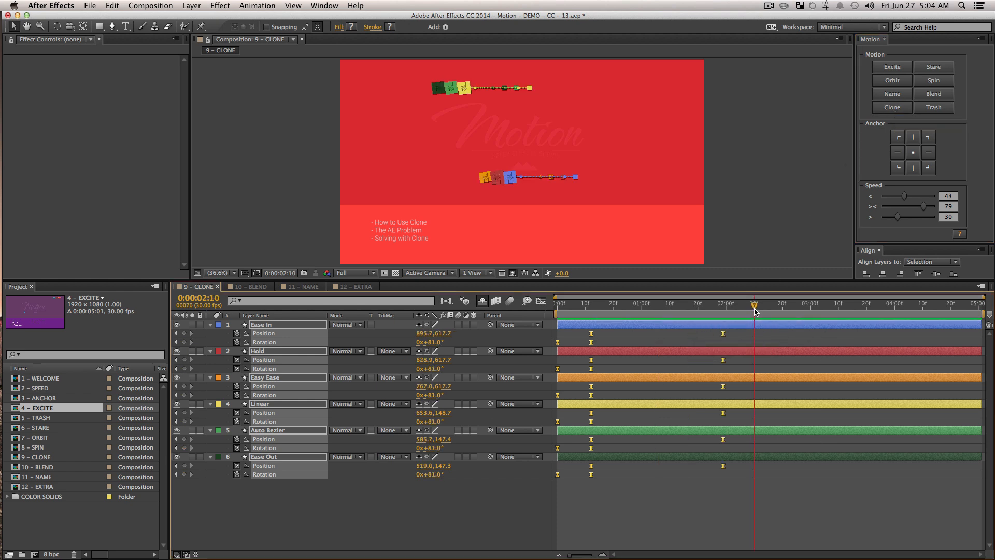
left_click(891, 107)
left_click_drag(938, 500, 752, 320)
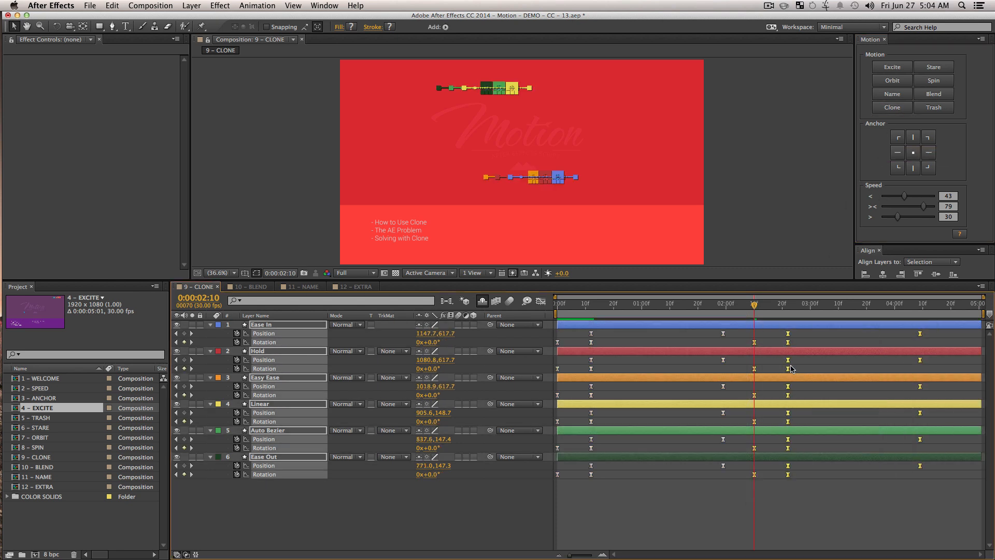
right_click(793, 335)
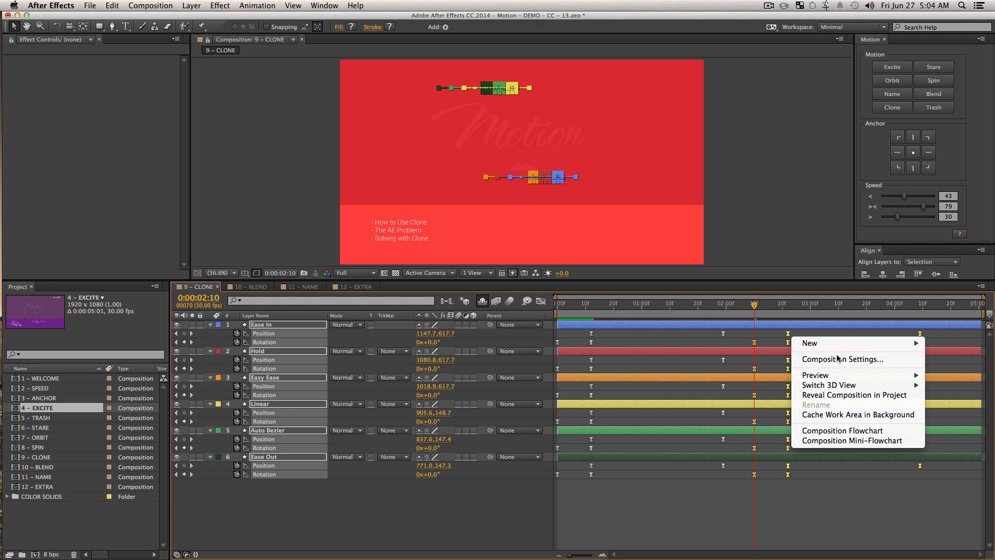
left_click(753, 525)
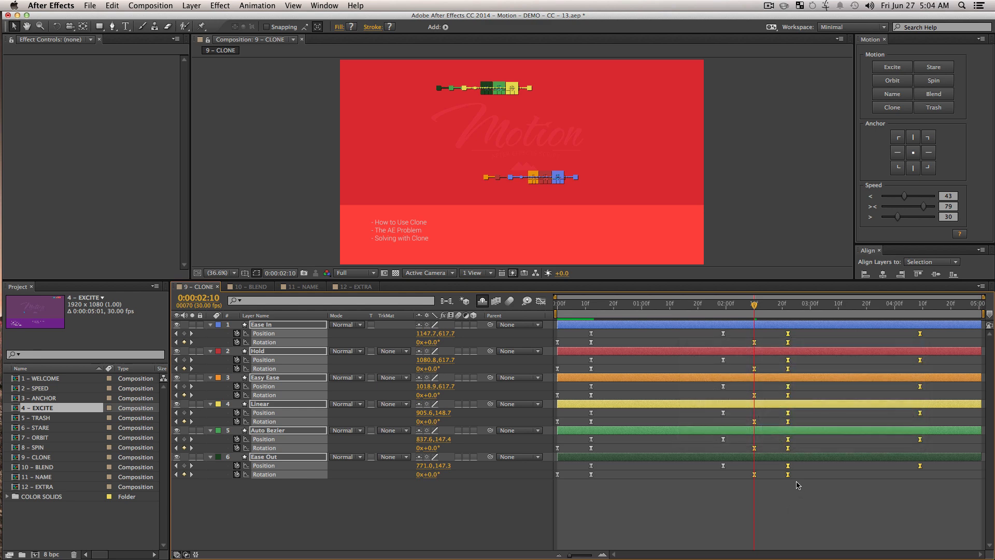
right_click(788, 474)
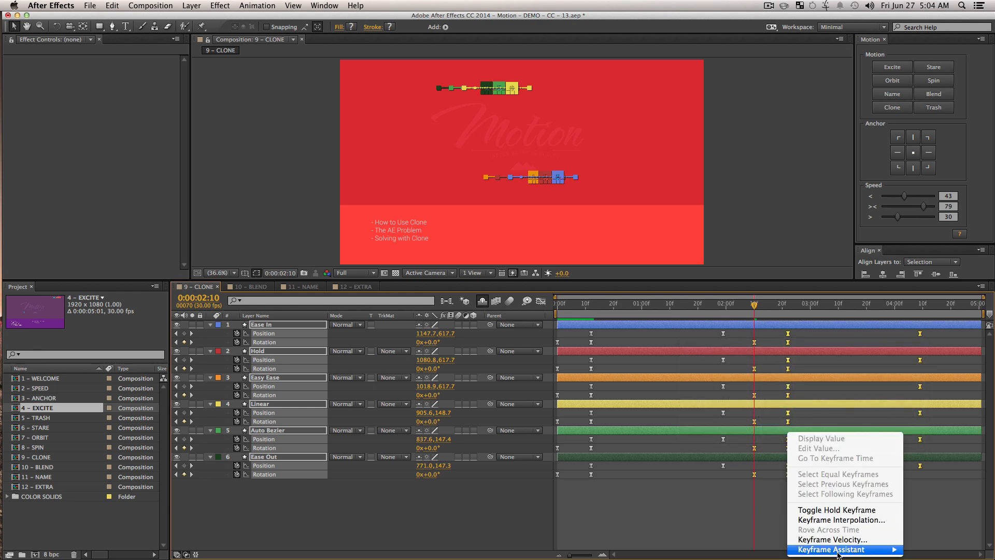
mouse_move(838, 550)
left_click(752, 552)
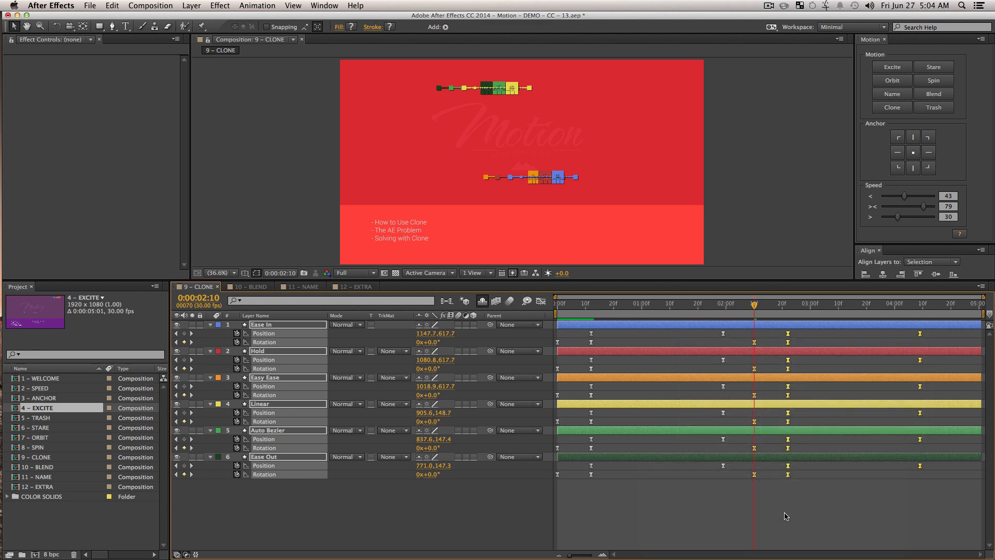
- Preview the original and cloned animation from near the start of the timeline
left_click(808, 537)
left_click_drag(678, 304, 565, 324)
key("space")
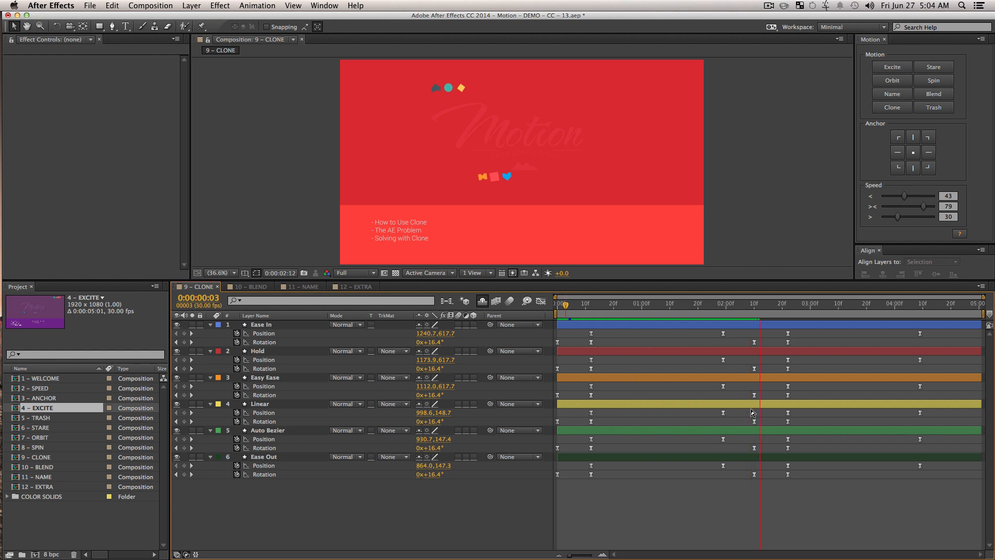
- Clone all keyframes of the six layers at 0:00:00:05 and once more at 0:00:01:00
left_click_drag(926, 495, 539, 331)
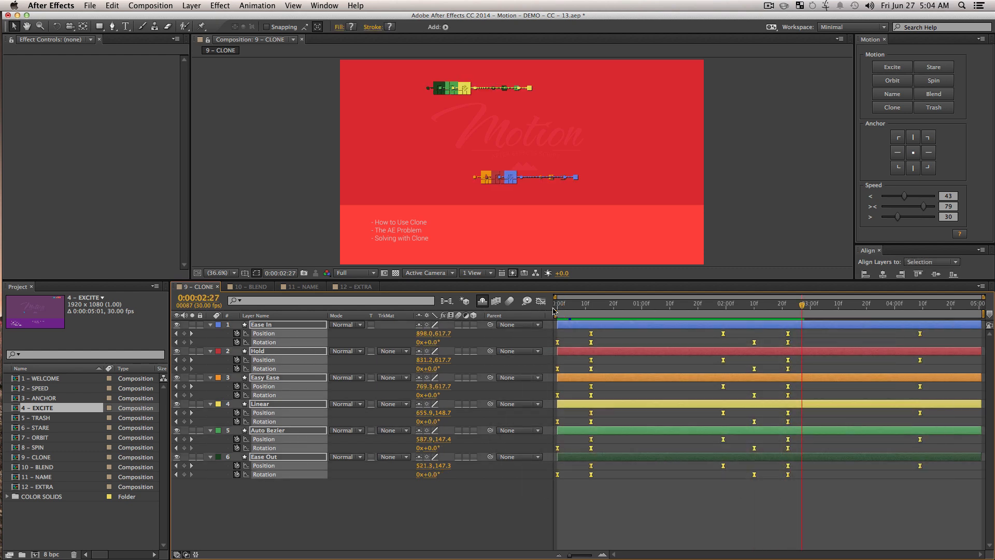
left_click(893, 107)
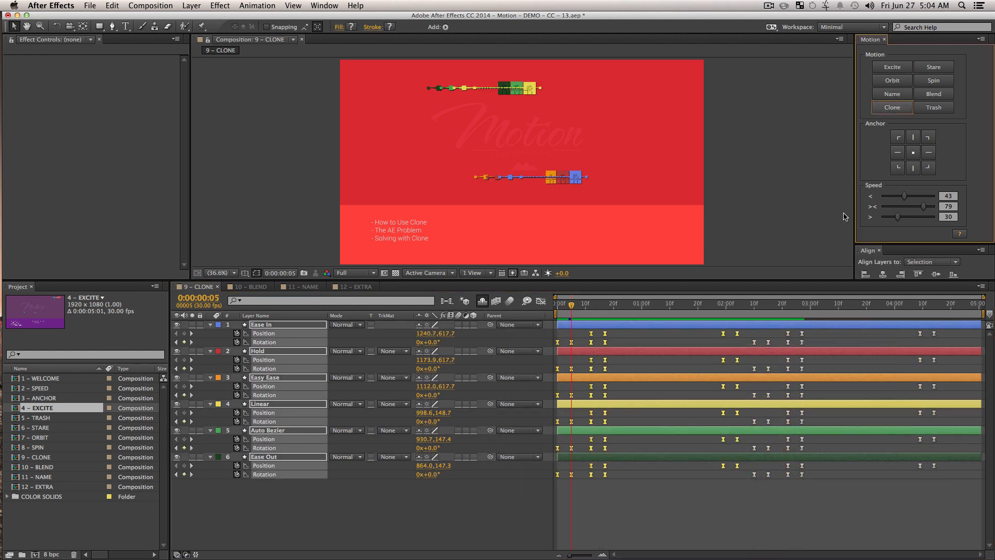
left_click(642, 306)
left_click(892, 108)
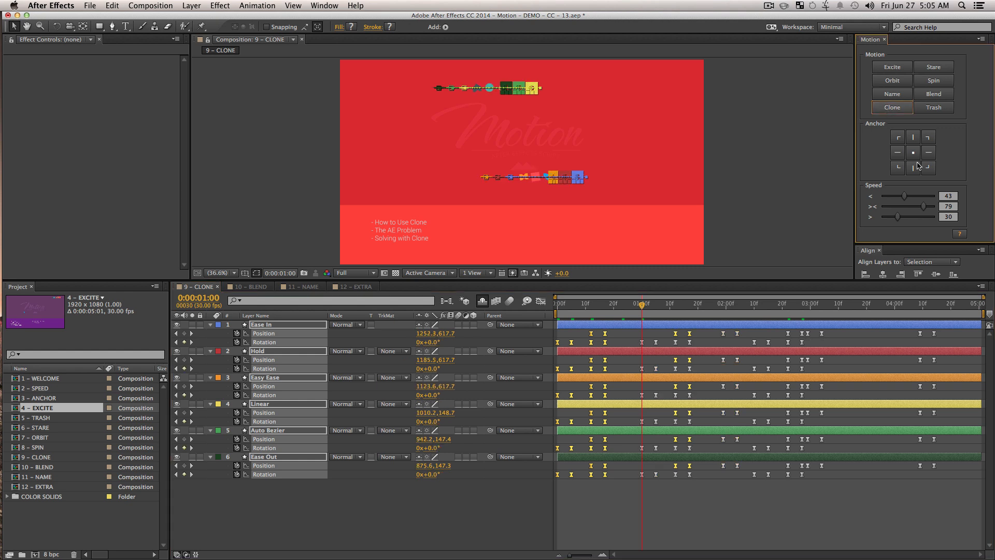
left_click(918, 509)
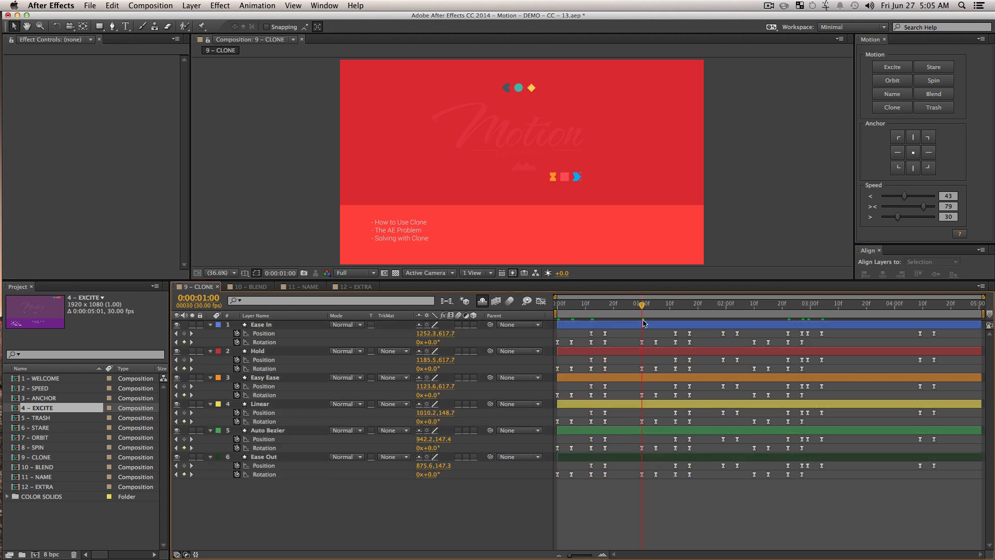
- Examine the speed curves of all the six layers' keyframes in the Graph Editor, and return to the layer bars
left_click_drag(957, 518, 450, 320)
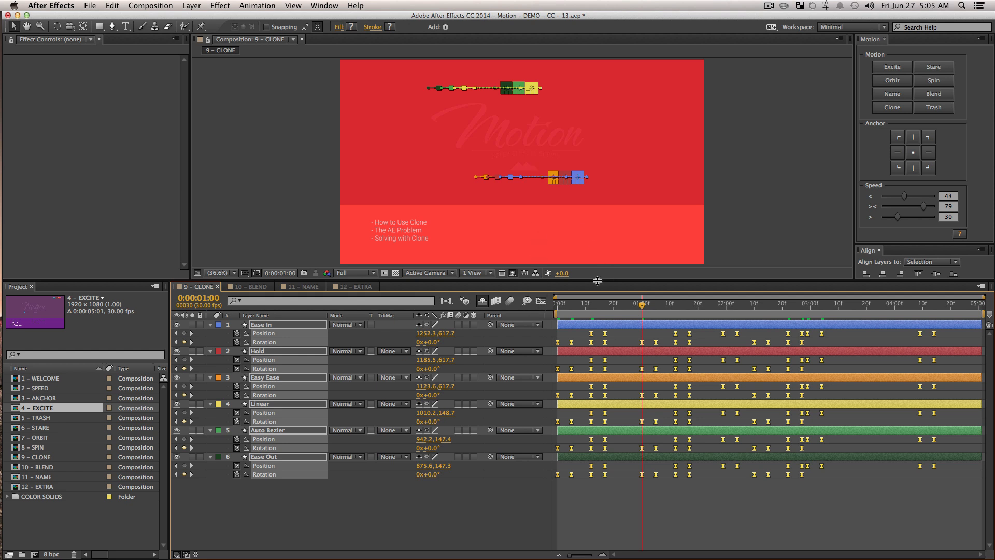
left_click(540, 301)
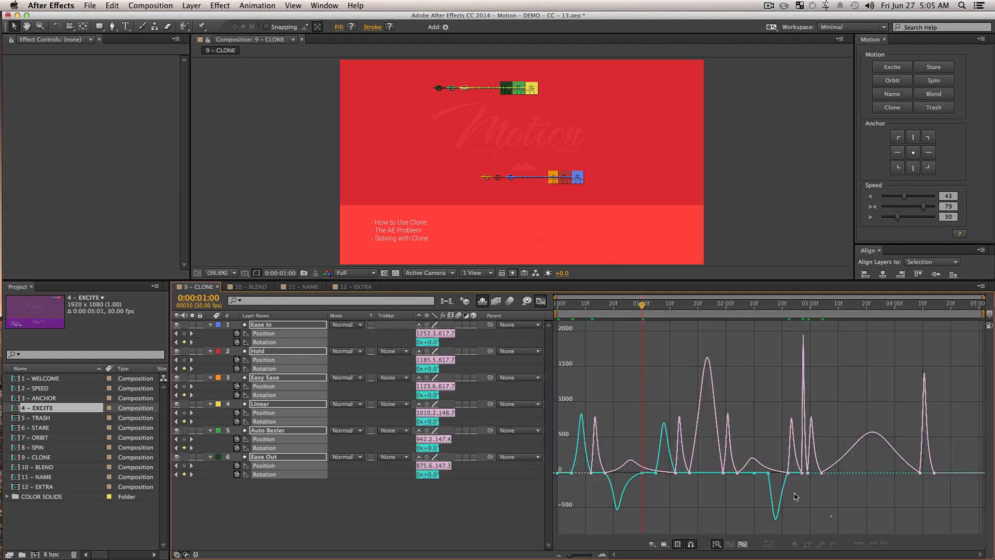
left_click(293, 500)
left_click(540, 302)
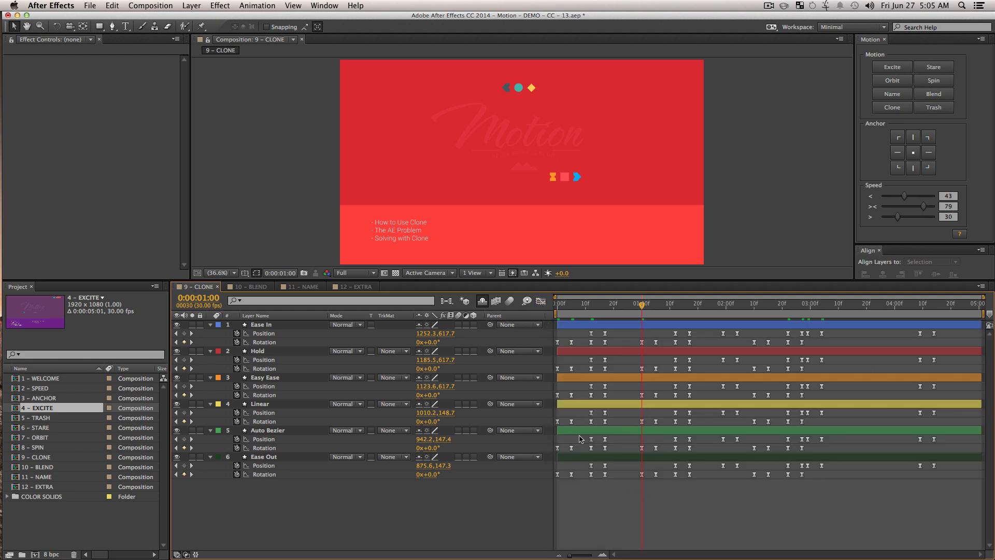
- Stagger the Ease In, Hold, Easy Ease and Linear layers to start at different times, and display all layers' curves in the Graph Editor
left_click_drag(584, 407, 729, 355)
left_click_drag(630, 350, 686, 326)
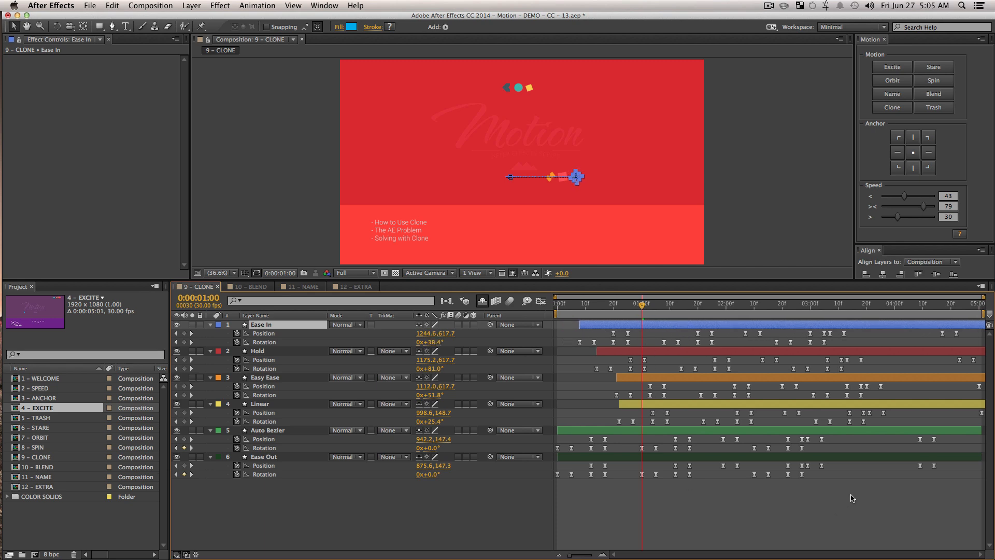
key("super+a")
left_click(544, 302)
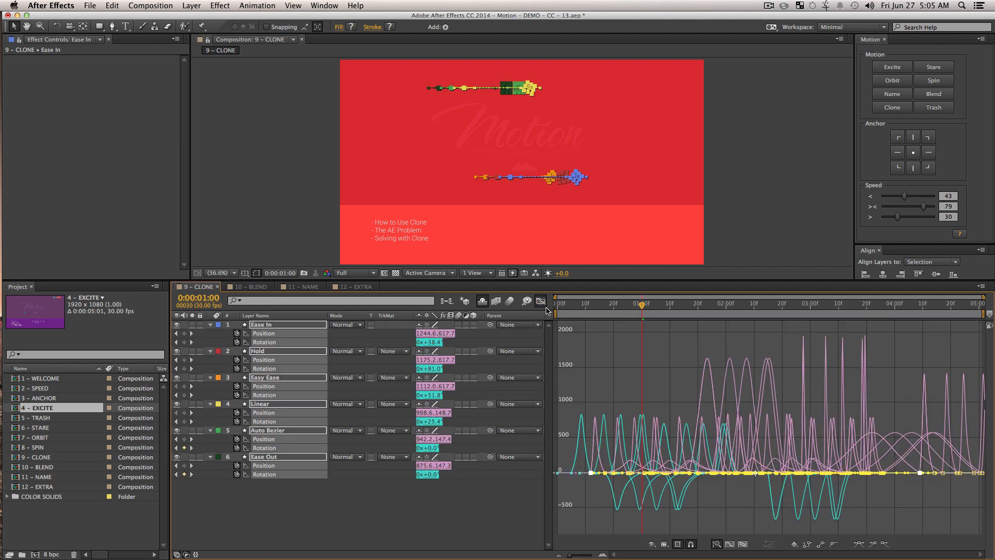
- Set Motion's < Speed to 77 for the graphed keyframes and close the Graph Editor
left_click(888, 528)
left_click_drag(885, 516, 553, 422)
left_click(903, 196)
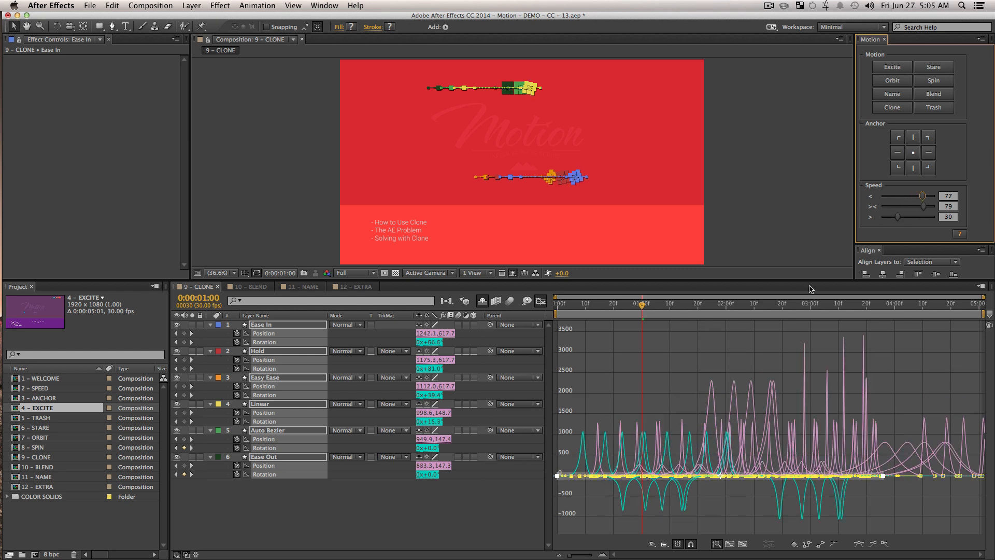
left_click(542, 301)
- Reduce the >< Speed and raise the < Speed to its maximum for all keyframes of the six layers
left_click_drag(846, 507, 478, 320)
left_click(896, 206)
left_click_drag(923, 196, 935, 195)
- Set the >< Speed to 68 and the < Speed to 27 for the keyframes in the middle of the timeline
left_click_drag(782, 534, 649, 334)
left_click(919, 207)
left_click(896, 196)
left_click(709, 509)
- Preview the staggered, re-eased shape animation from the start of the composition
left_click_drag(592, 306, 555, 314)
key("space")
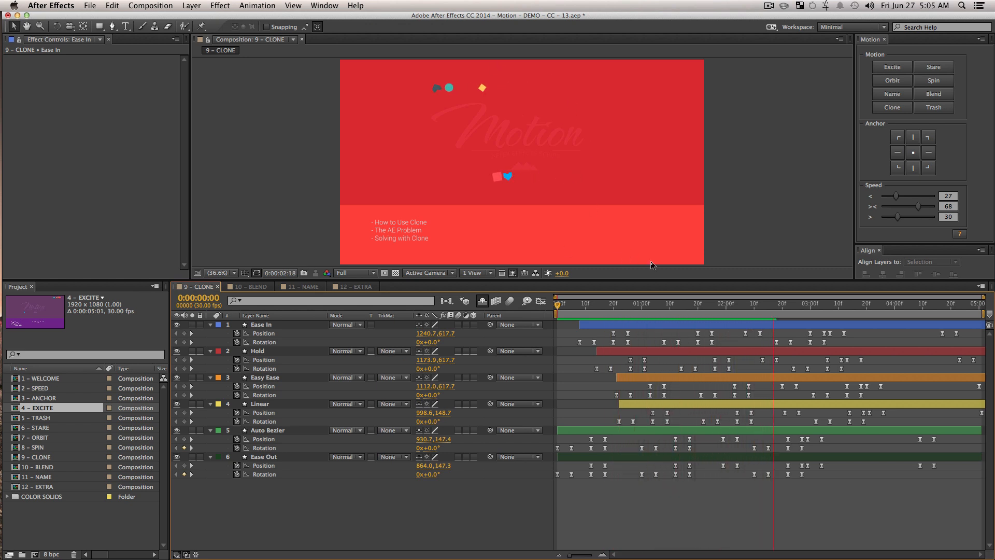
key("space")
- Clone all keyframes of the six layers in 9 – CLONE so their copies start at 0:00:01:00
left_click_drag(959, 492, 460, 332)
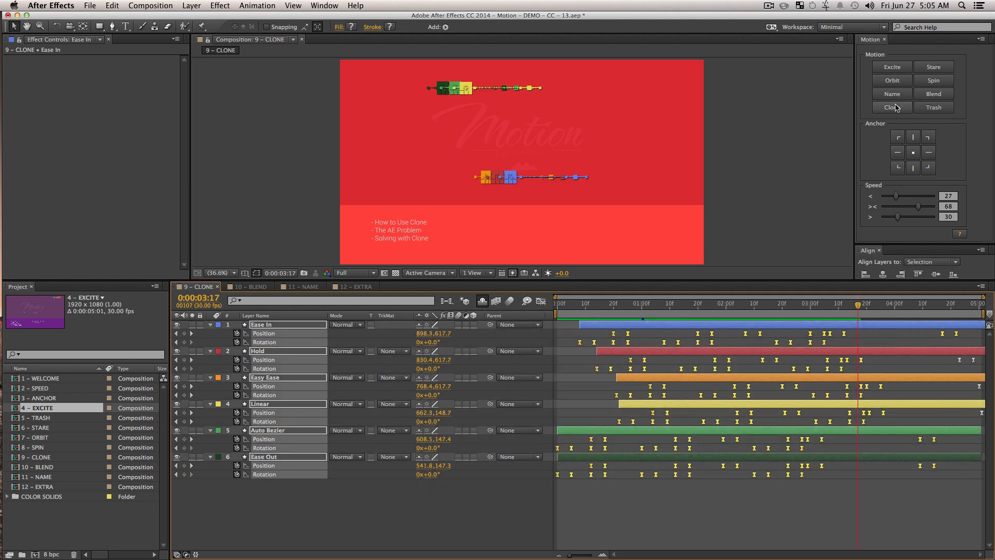
left_click(641, 306)
left_click(908, 108)
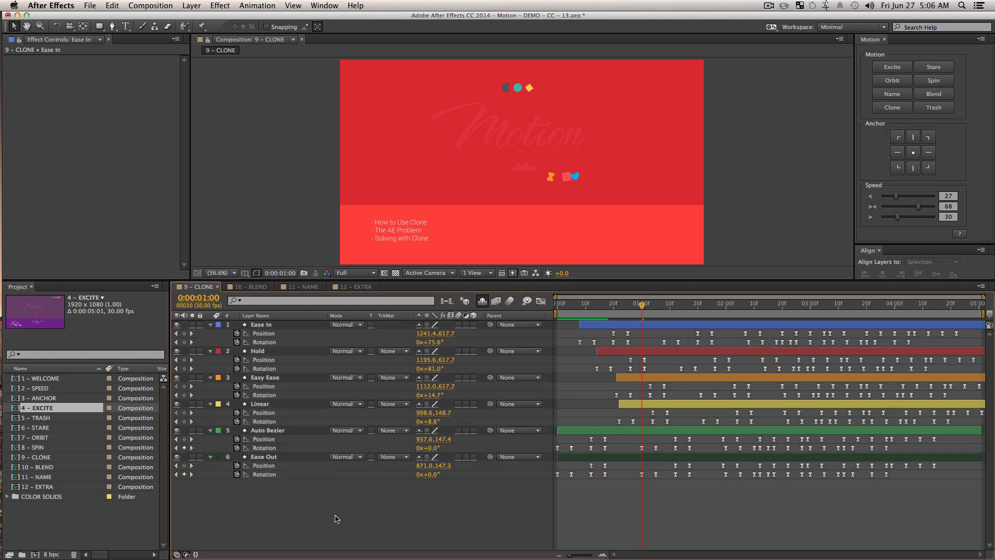
- Duplicate the six shape layers and reveal the copies' keyframes to compare this with using Clone
left_click_drag(339, 518, 241, 319)
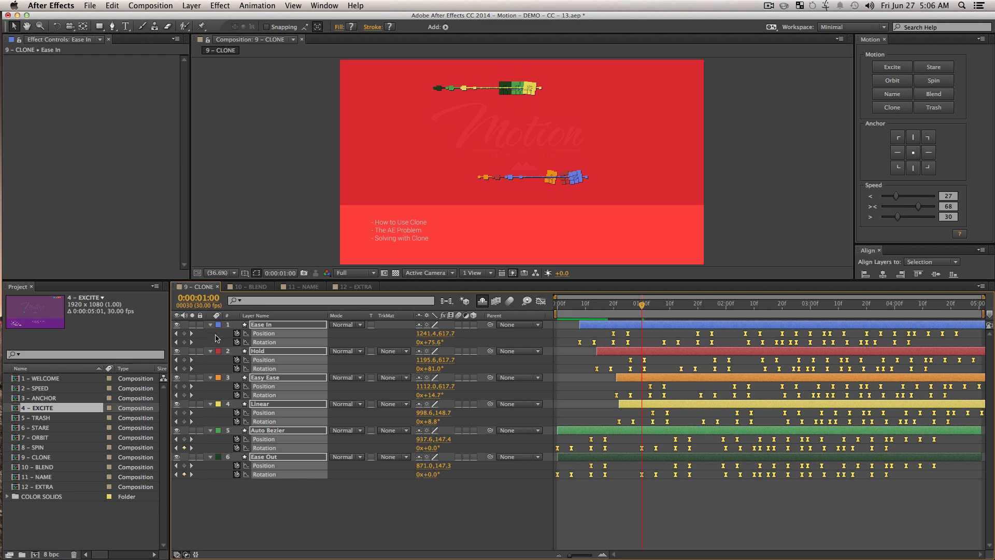
key("super+d")
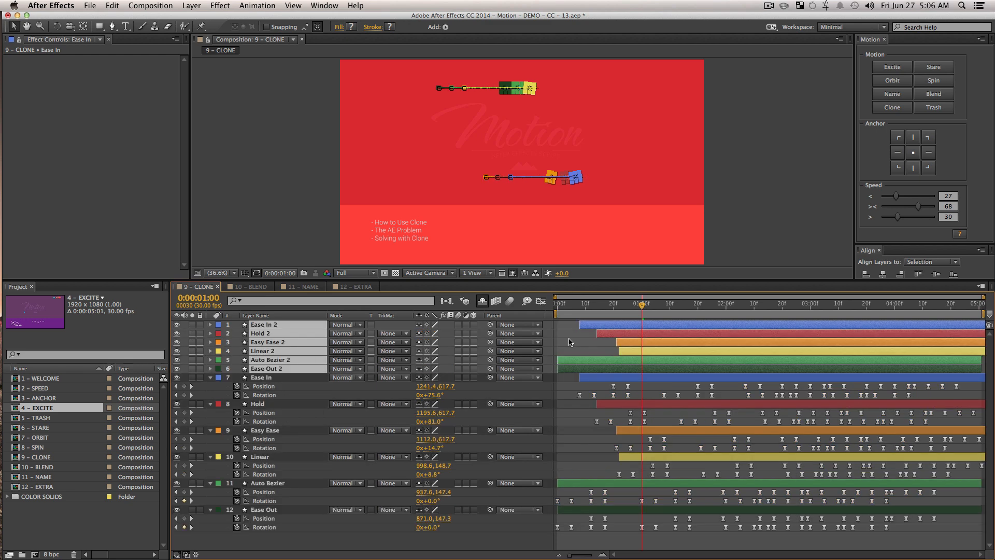
key("u")
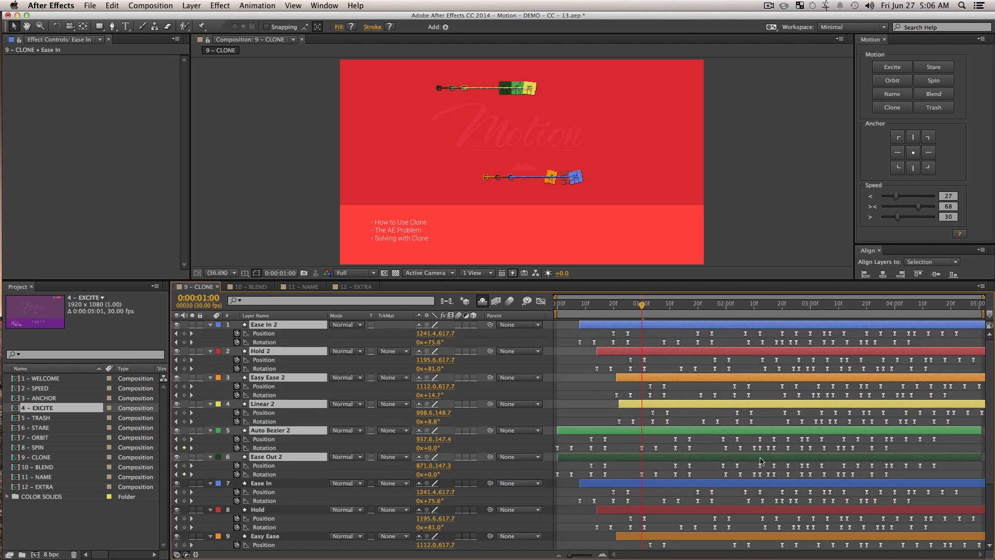
scroll(724, 441, "down", 5)
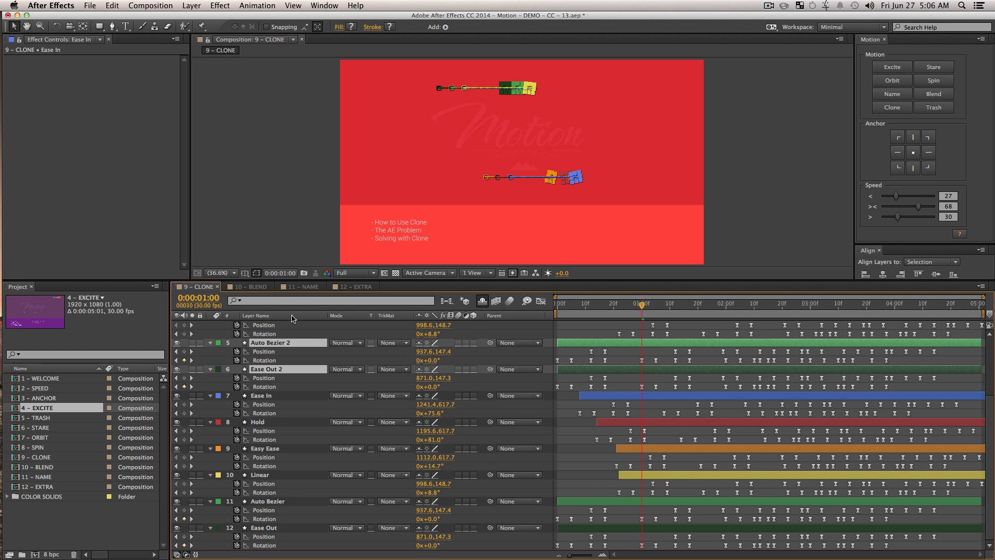
- Switch from 9 – CLONE to 10 – BLEND, and place the teal circle and an enlarged yellow diamond over the logo
left_click(218, 287)
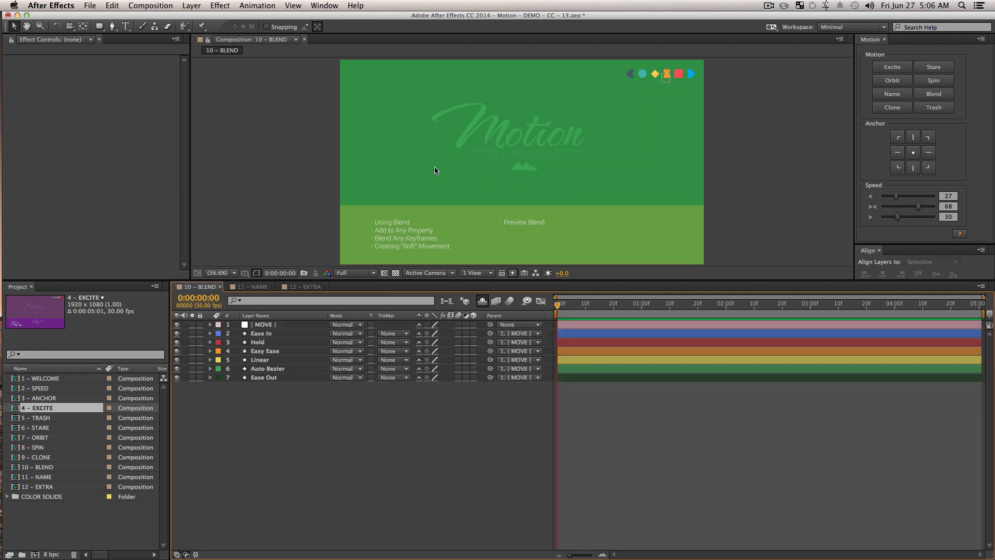
left_click_drag(641, 76, 473, 151)
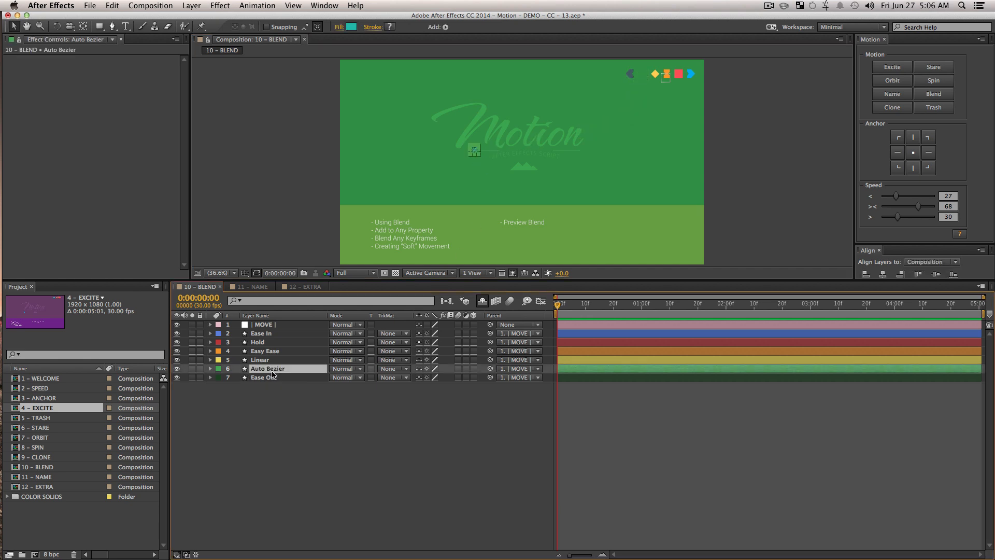
left_click(656, 75)
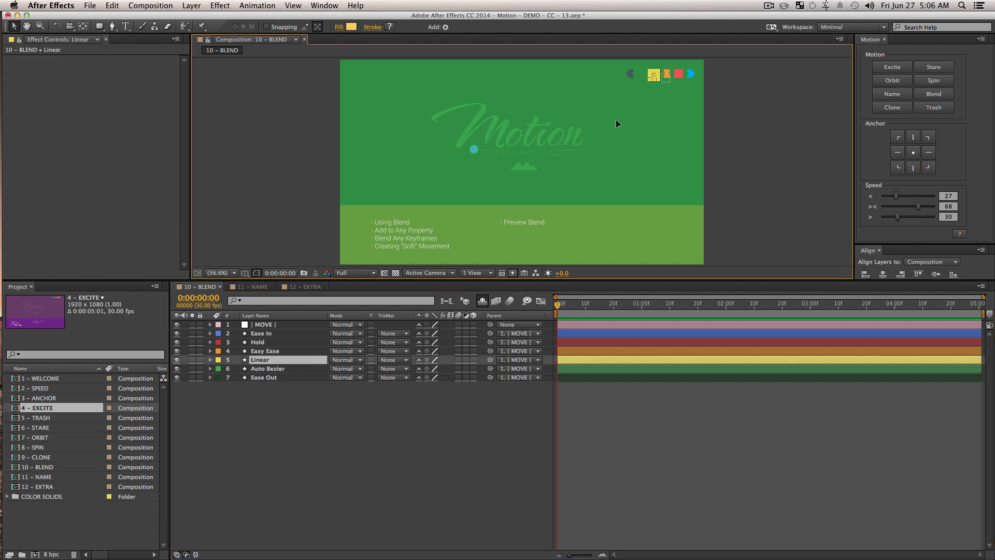
left_click(580, 177)
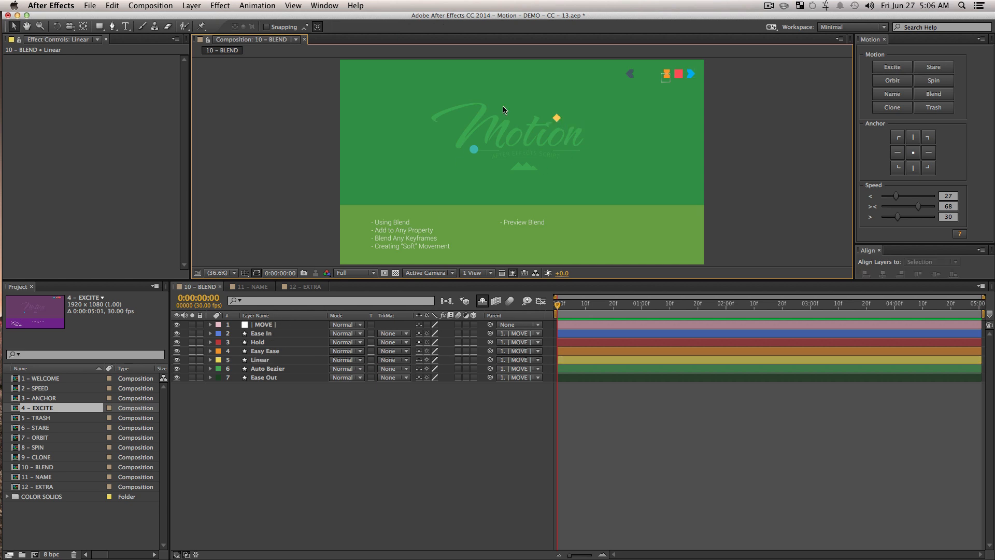
left_click(558, 120)
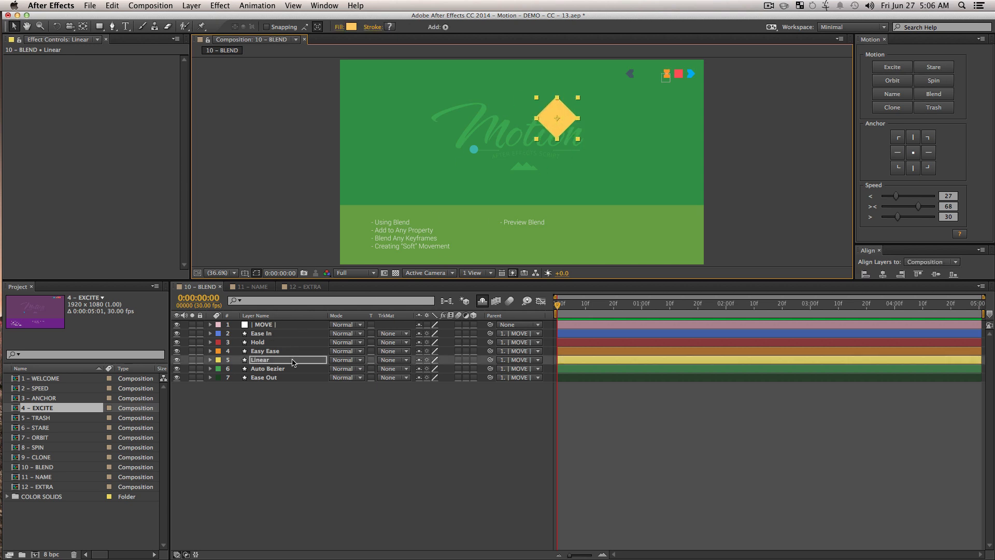
- Animate the Linear layer's scale from a keyframe at the composition start to 602.6% at 0:00:01:11
key("s")
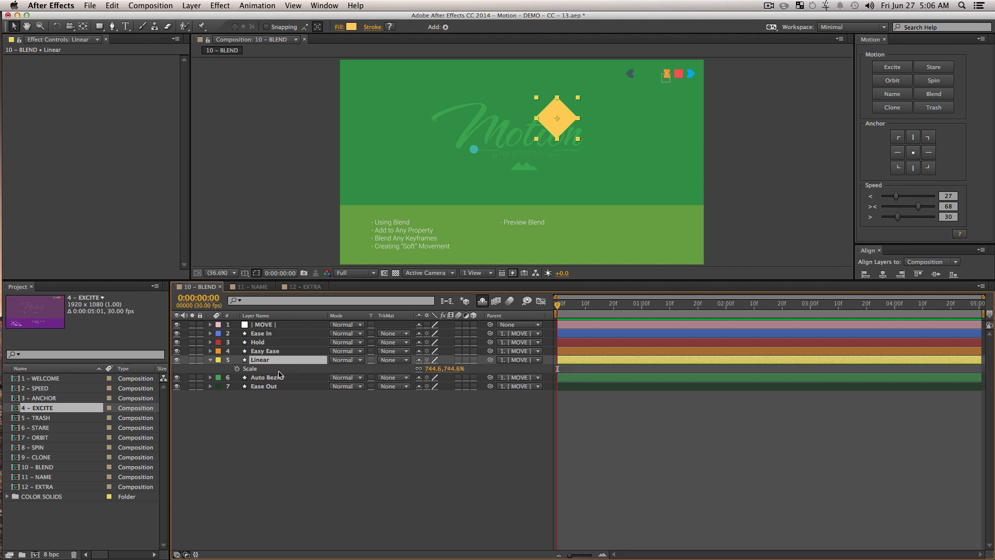
left_click(237, 368)
left_click(673, 306)
left_click_drag(437, 369, 364, 397)
- Add a position keyframe to the Linear layer at 0:00:01:11 and show all its keyframed properties
left_click(263, 362)
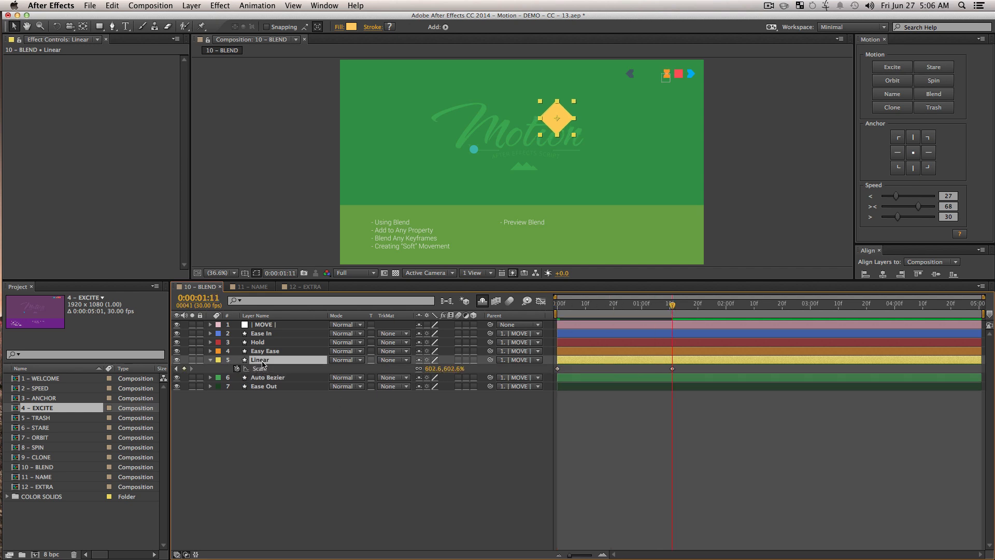
key("p")
left_click(237, 368)
key("p")
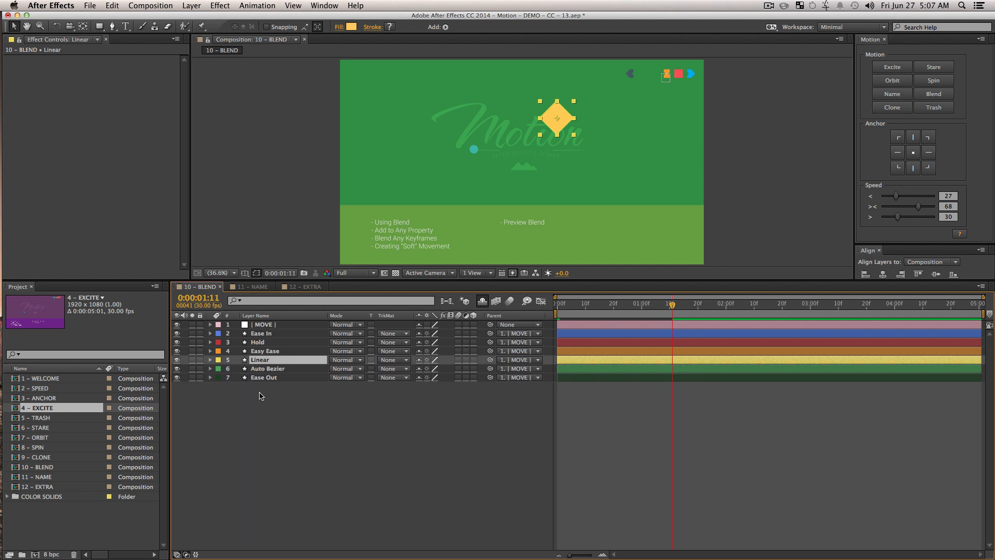
key("u")
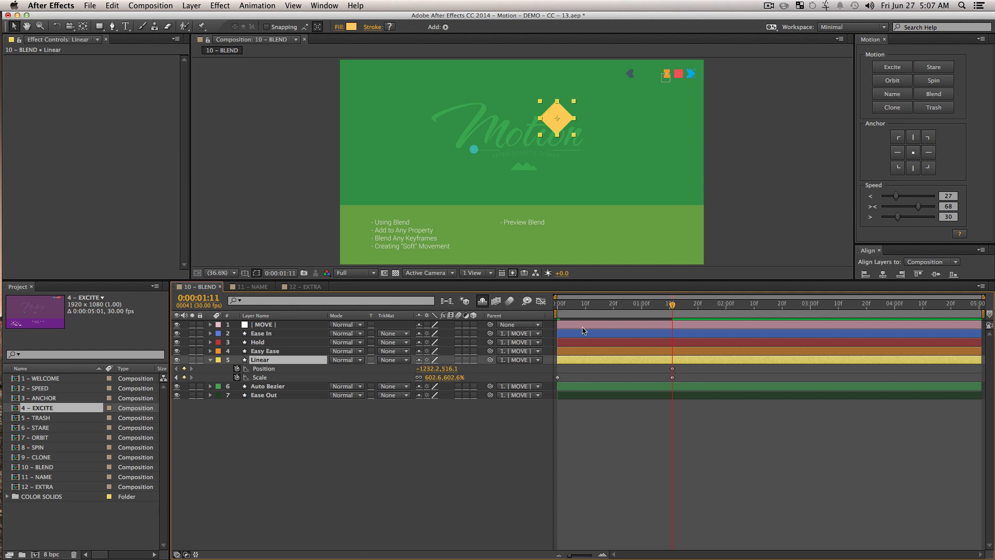
- Keyframe the diamond below the logo at 0:00:00:08 with a curved motion path, and preview the move from the start
left_click(582, 311)
left_click_drag(561, 127, 444, 88)
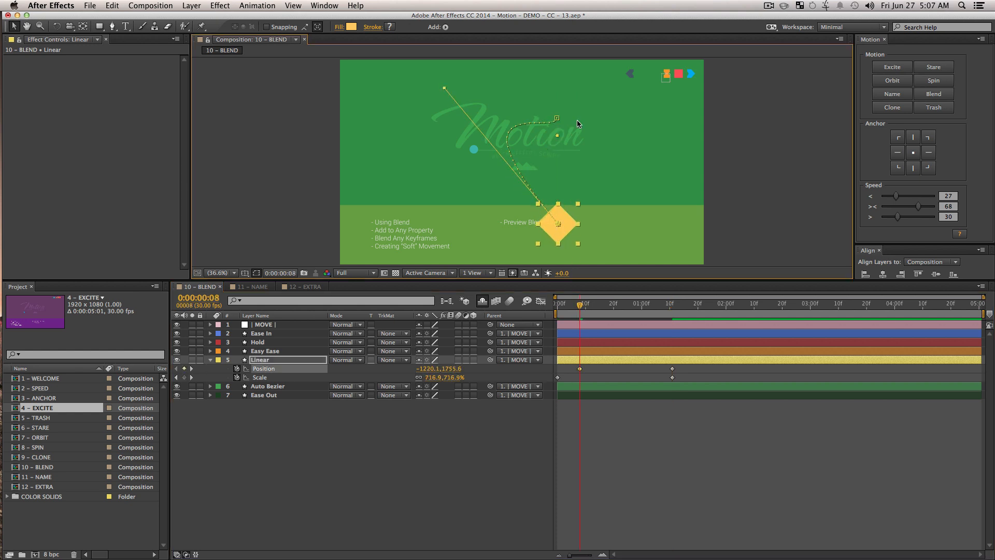
left_click_drag(556, 120, 451, 95)
left_click(572, 409)
left_click_drag(571, 303, 556, 305)
key("space")
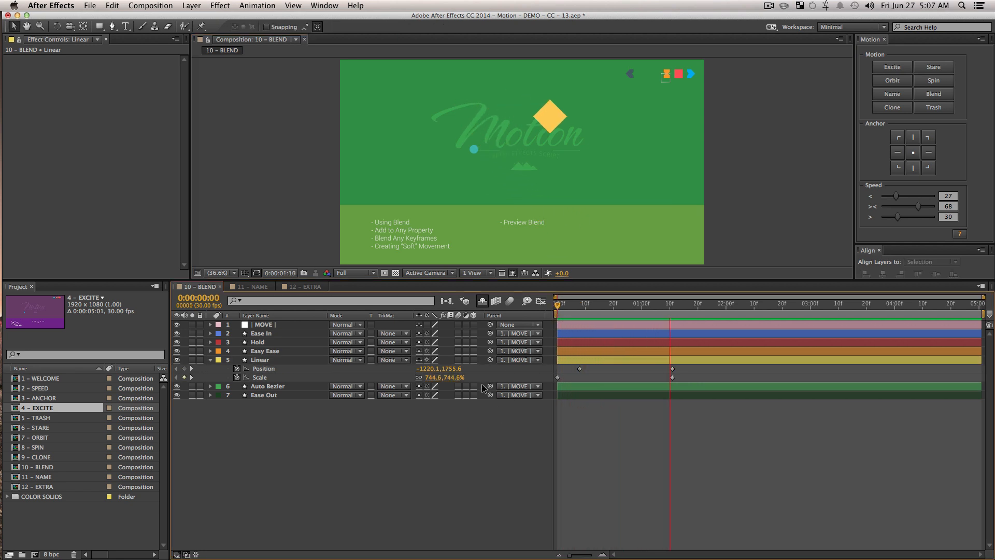
key("space")
- Ease Linear's position and scale keyframes with a >< Speed of 57 and preview the result
left_click_drag(702, 440, 475, 331)
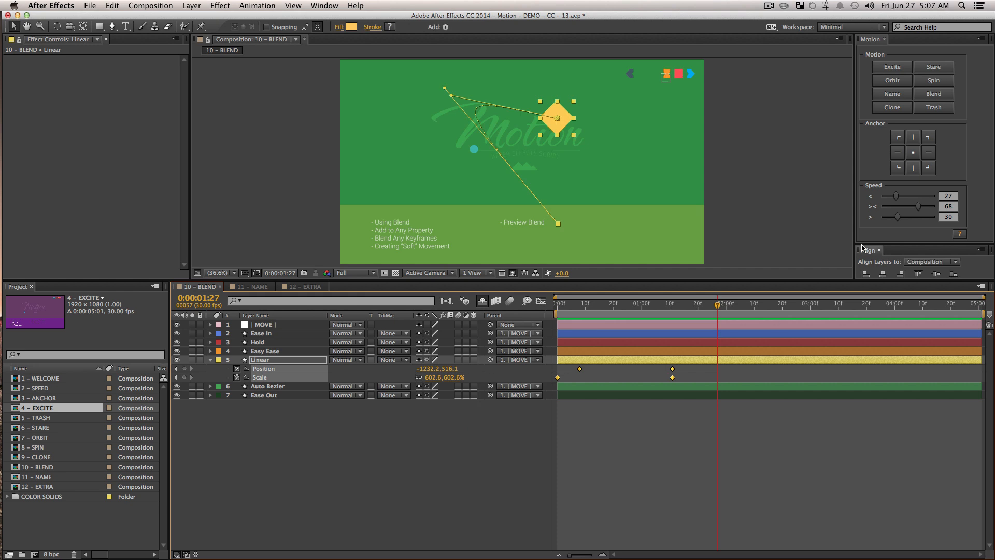
left_click_drag(906, 208, 912, 208)
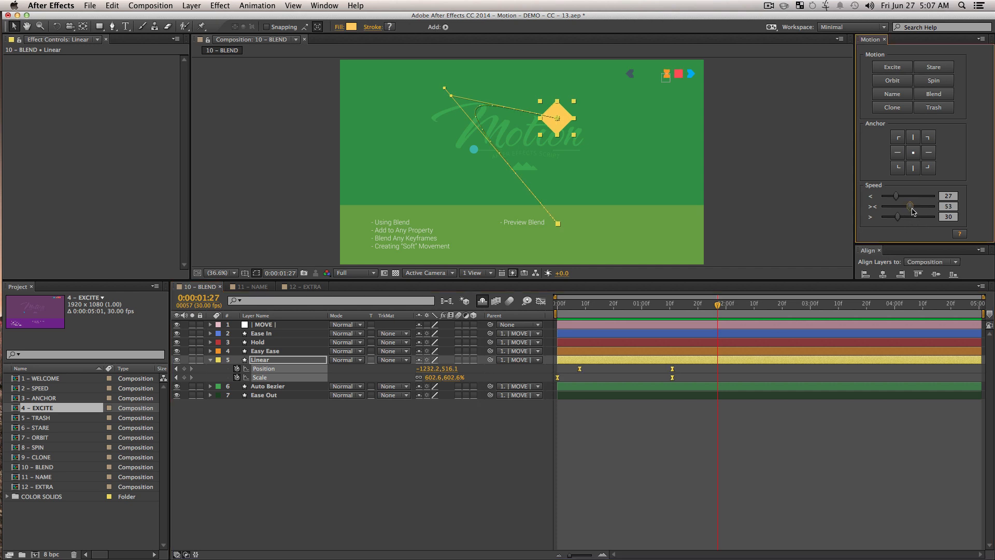
left_click(789, 472)
left_click_drag(574, 307, 545, 315)
key("space")
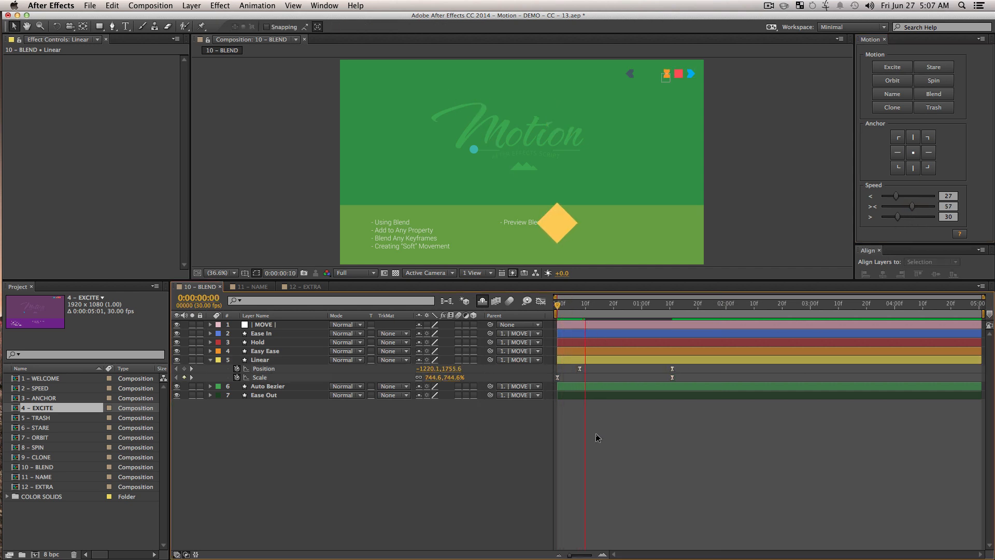
key("space")
- Clone Linear's position and scale keyframes at 0:00:00:17 and shift the last copied pair further along the timeline
left_click_drag(730, 453, 563, 365)
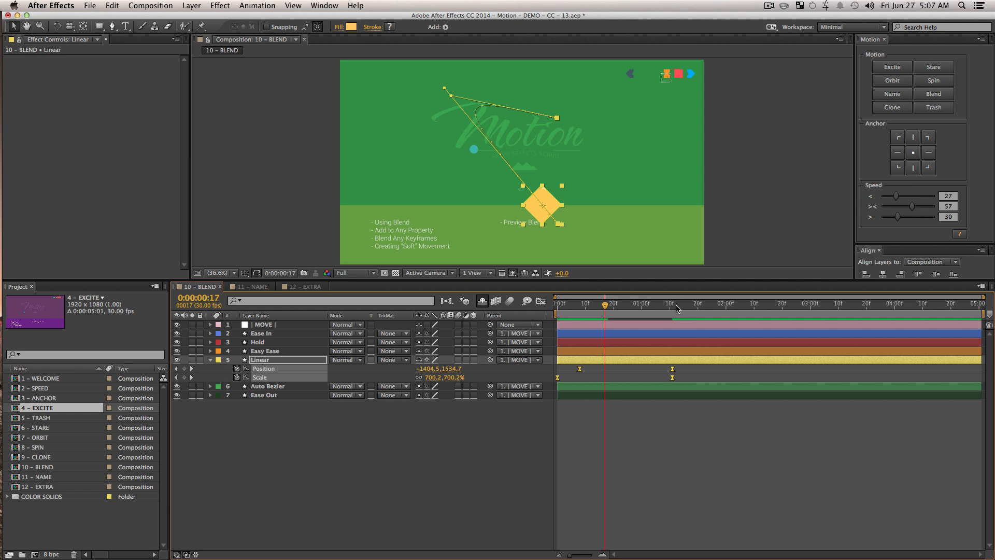
left_click(908, 97)
left_click_drag(836, 458, 657, 365)
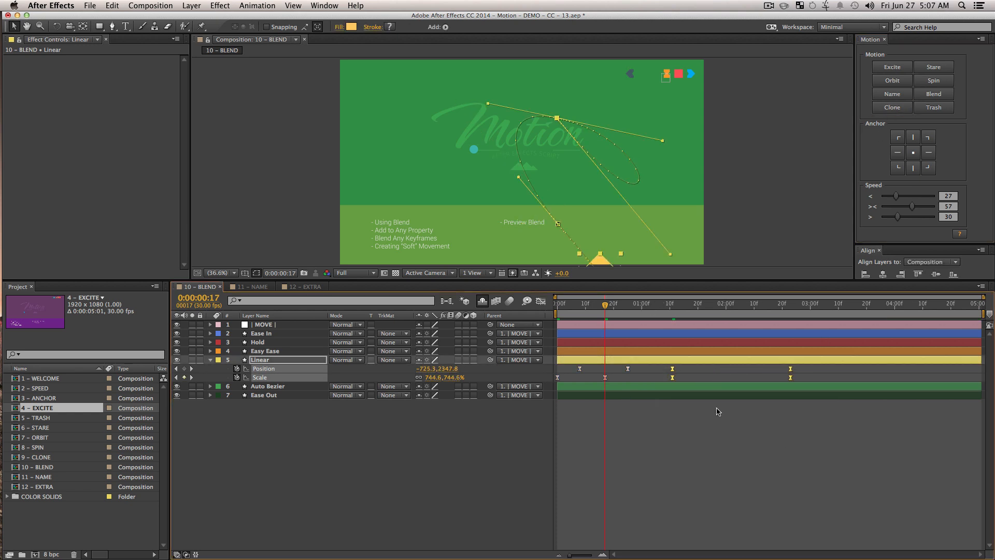
left_click(745, 432)
left_click_drag(652, 310, 603, 322)
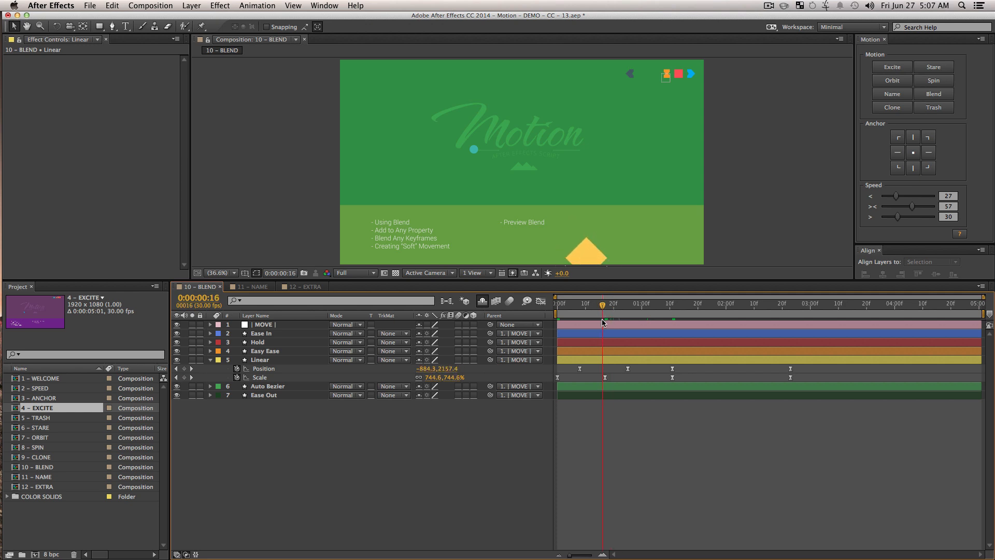
- Move Linear's second position keyframe past the two-second mark and its last one past three seconds, previewing in between
left_click_drag(627, 369, 770, 368)
left_click_drag(608, 305, 540, 358)
key("space")
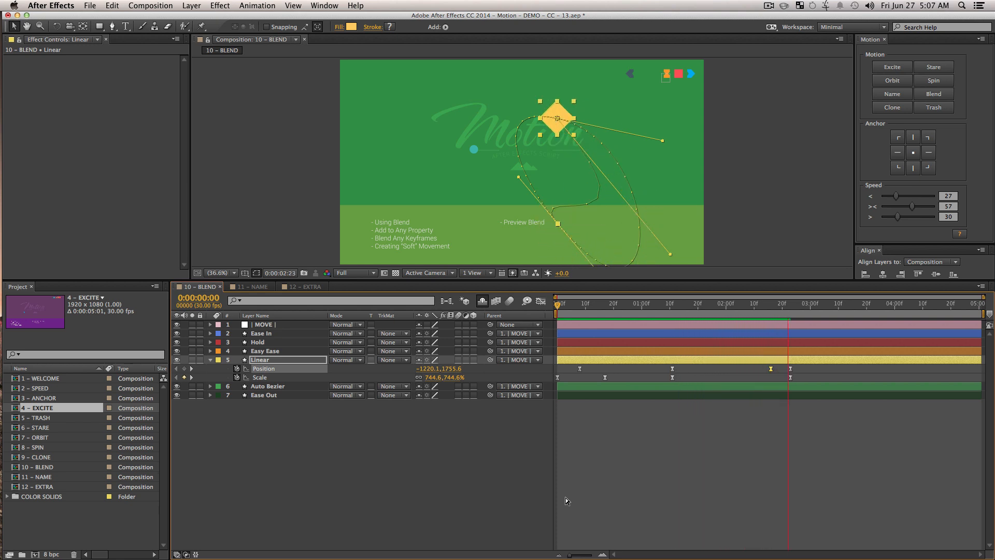
key("space")
left_click_drag(795, 371, 862, 371)
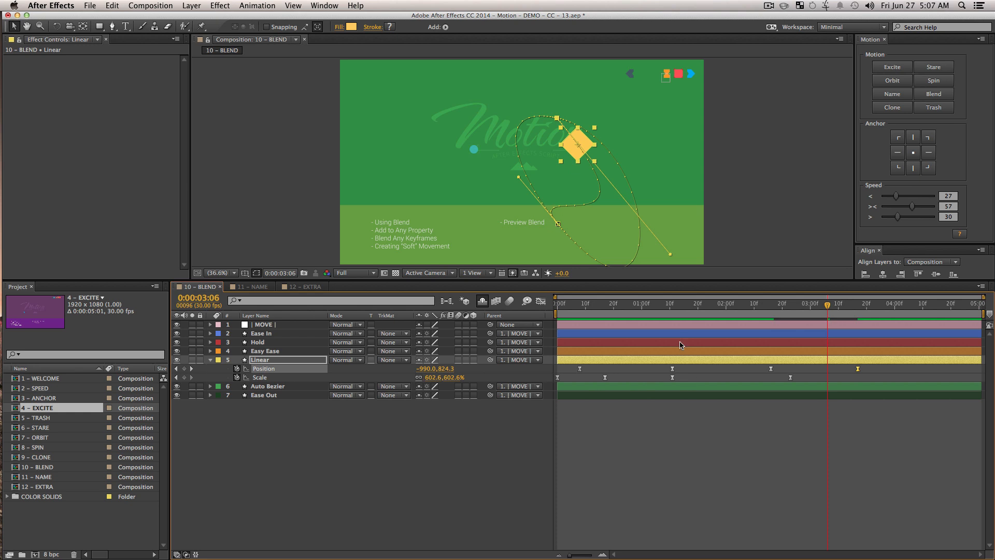
- Set the < Speed to 0 for all of Linear's keyframes, then check the curves in the Graph Editor and preview
left_click_drag(919, 449, 532, 337)
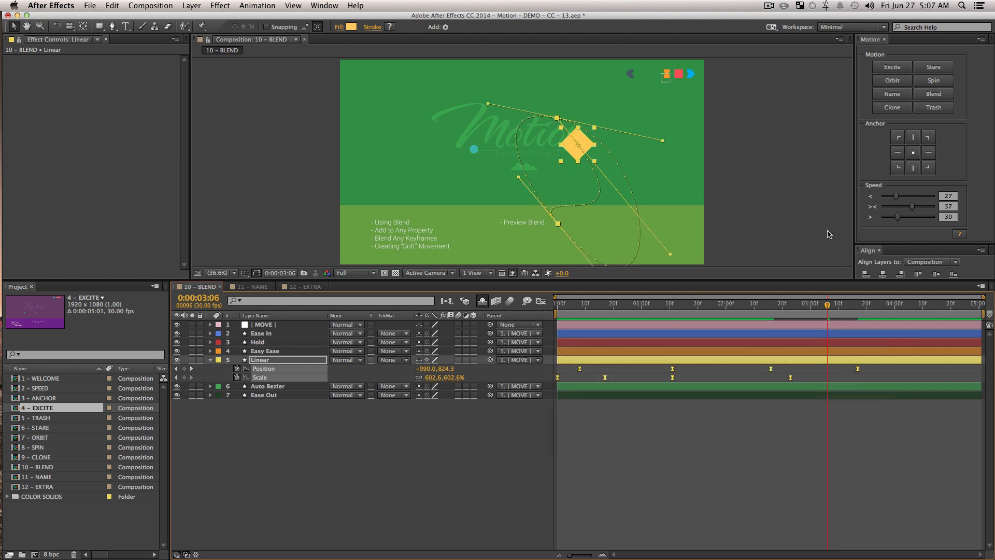
left_click_drag(885, 199, 860, 203)
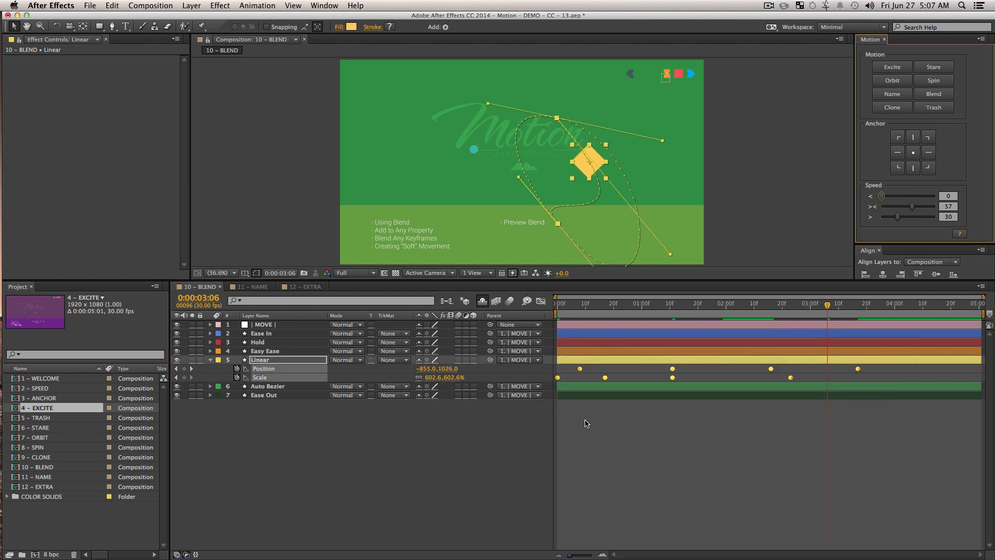
left_click(541, 301)
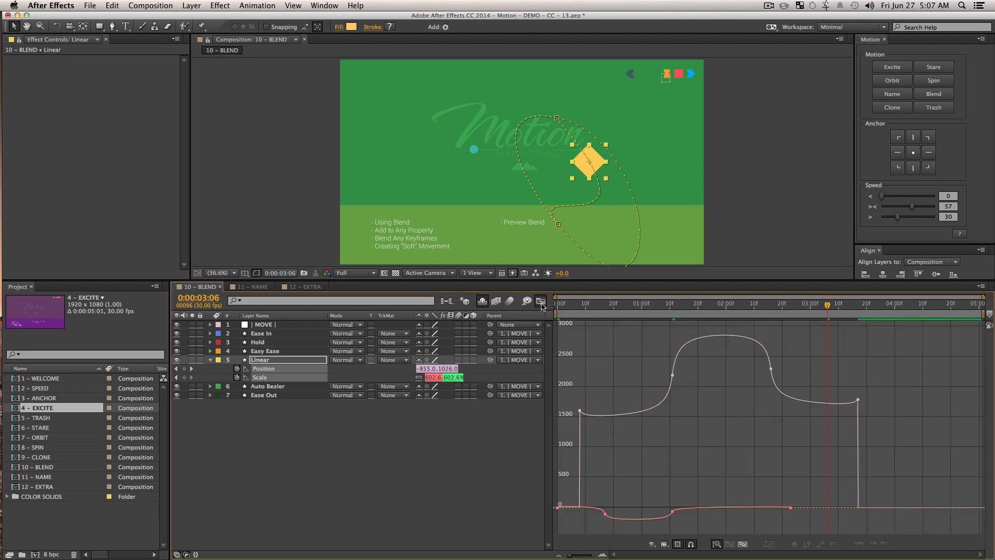
left_click(540, 301)
left_click(640, 455)
key("KP_0")
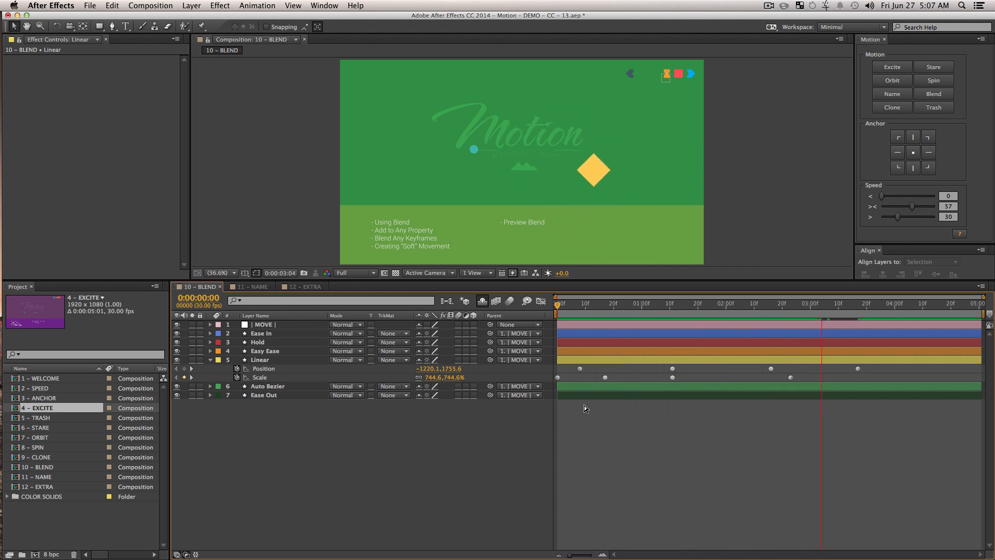
- Set the >< Speed to 83 and the < Speed to 37 for all of Linear's keyframes
left_click_drag(930, 431, 480, 322)
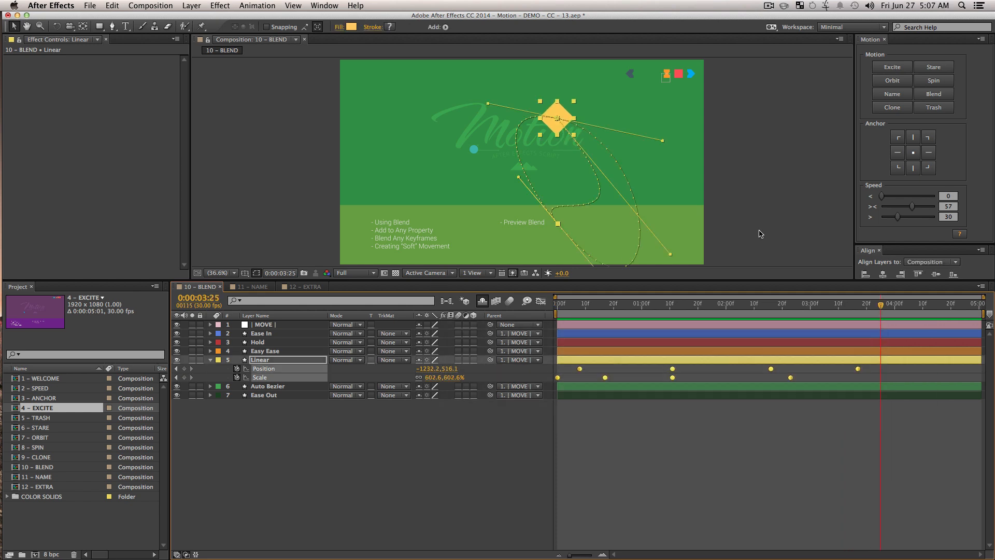
left_click(926, 205)
left_click(902, 197)
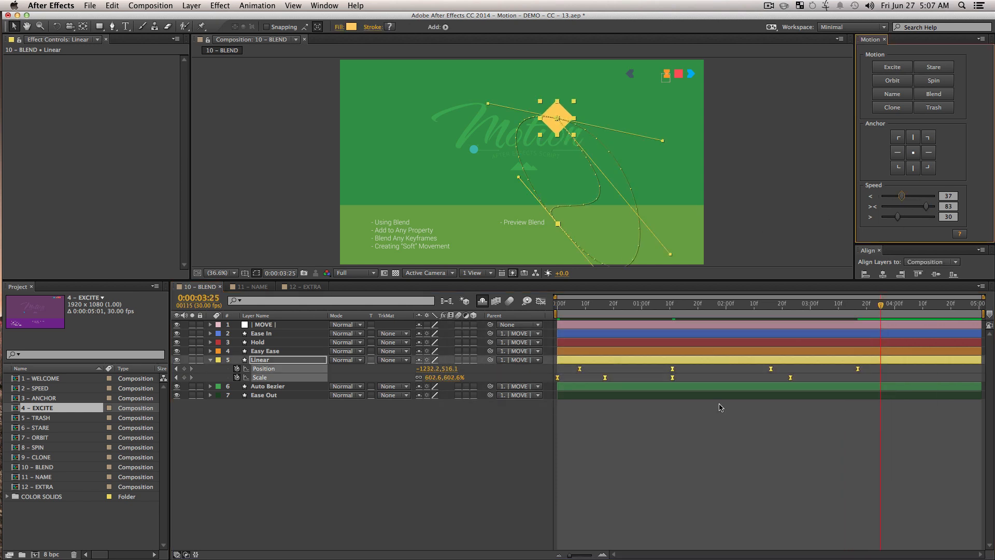
- Set the < Speed to 78 for Linear's position and scale keyframes at 0:00:01:11, and preview from the start
left_click_drag(716, 494, 665, 332)
left_click(923, 195)
left_click(737, 454)
left_click_drag(577, 310, 555, 311)
key("space")
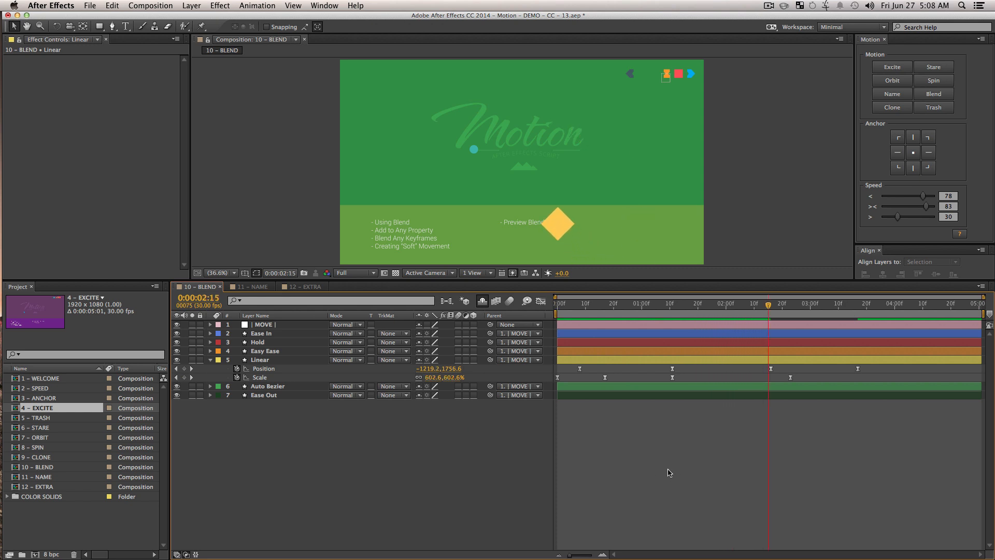
- Apply Blend to the Linear layer's Position and Scale properties
left_click(270, 371)
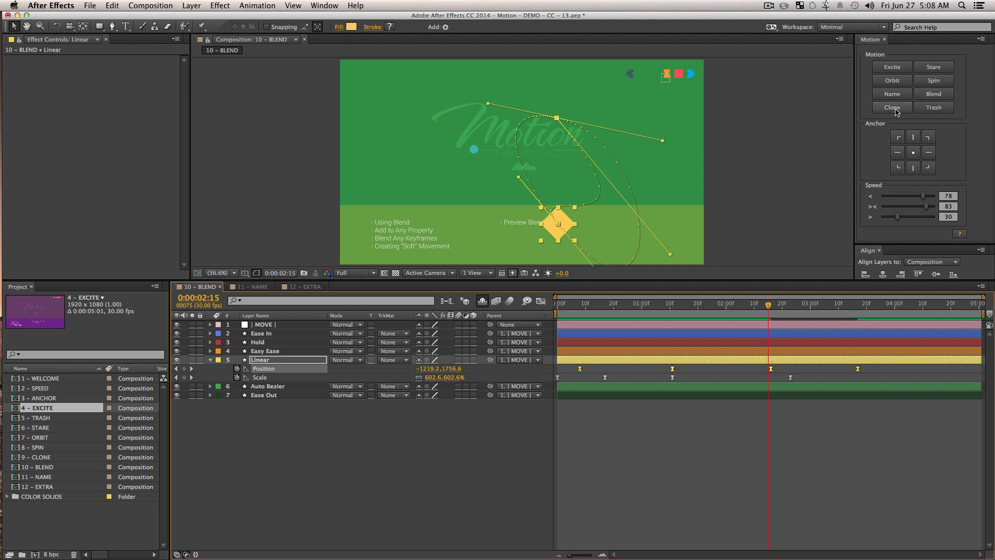
left_click(933, 96)
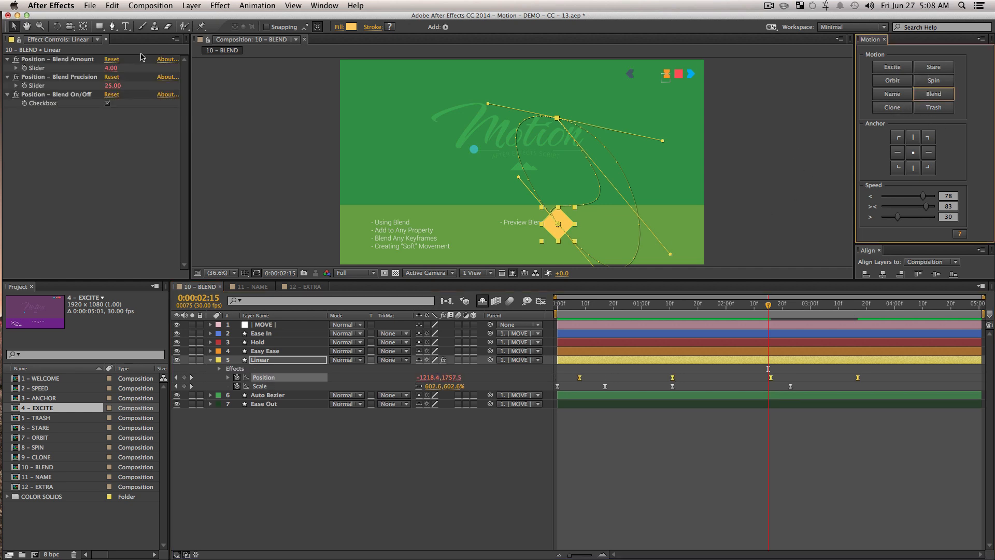
left_click(259, 386)
left_click(946, 93)
left_click(259, 368)
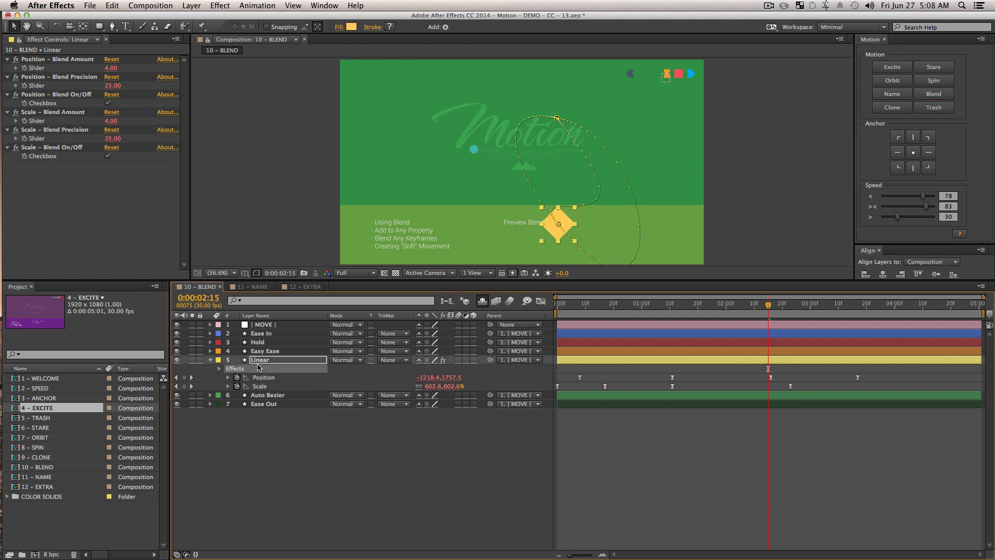
- Inspect the Linear layer's Blend sliders and expressions, then return to its keyframed properties and reveal only Position's expression
key("e")
key("e")
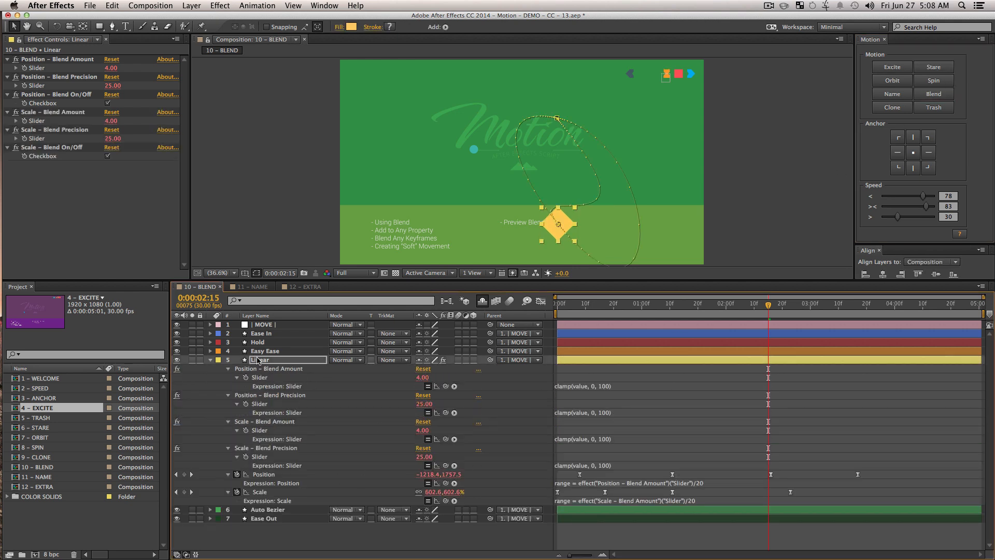
left_click(258, 360)
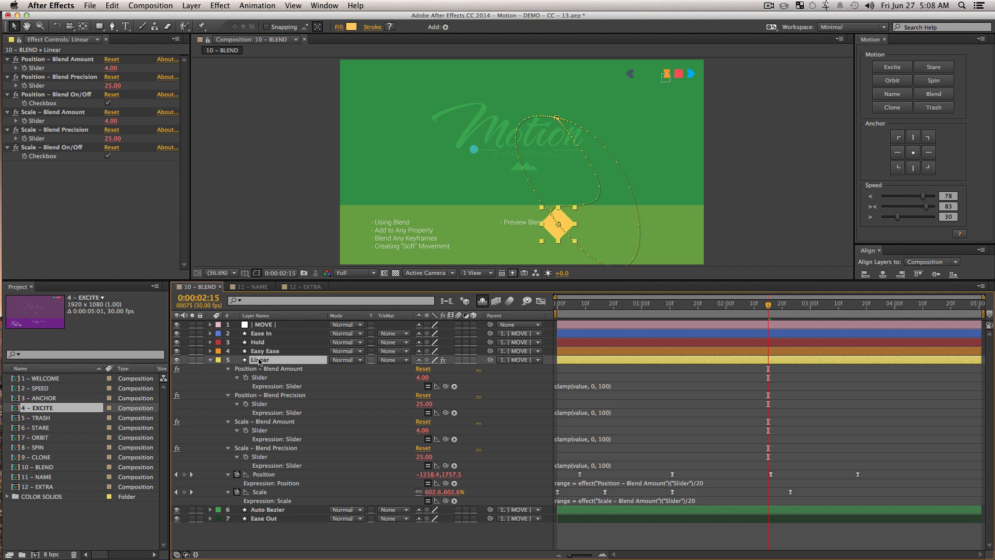
key("u")
key("u")
left_click(379, 492)
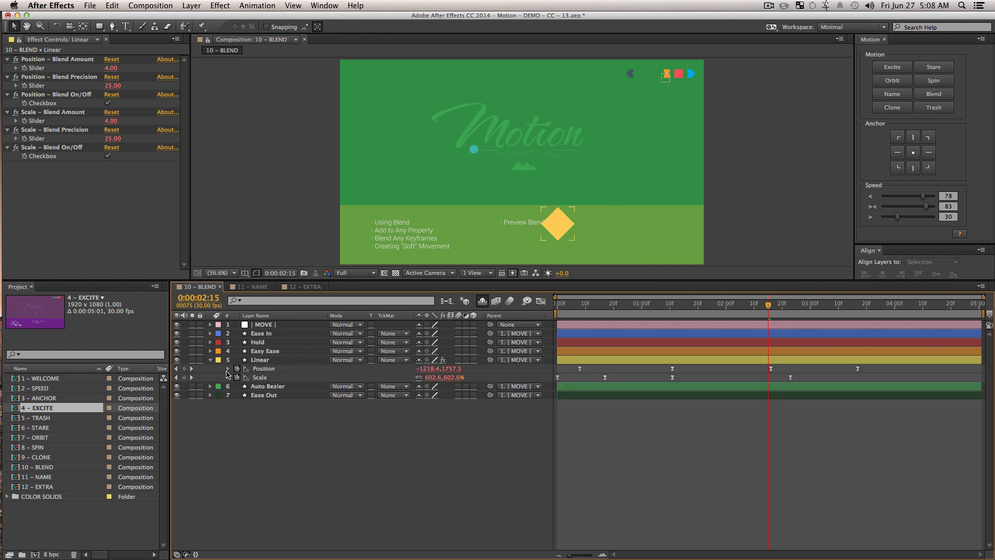
left_click(227, 369)
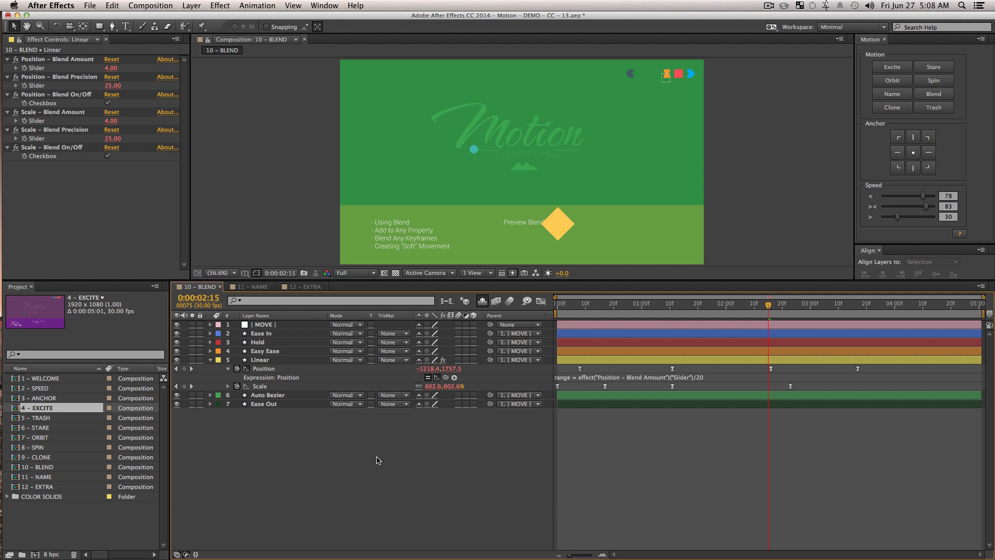
left_click(265, 369)
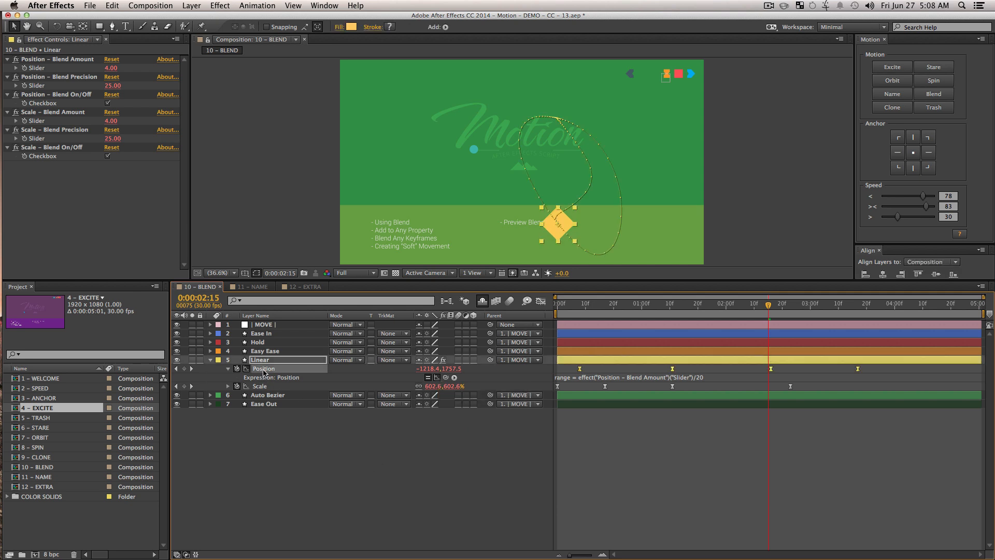
- Set Linear's Position – Blend Amount to 8 and preview the movement from near the start
left_click_drag(600, 314, 638, 350)
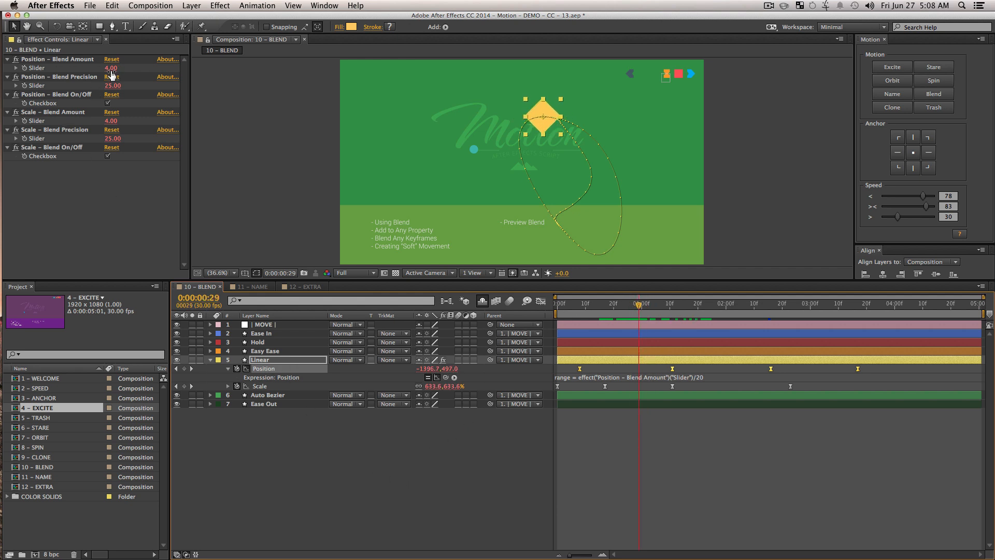
mouse_move(111, 71)
left_mouse_down()
mouse_move(138, 76)
mouse_move(118, 79)
mouse_move(136, 81)
mouse_move(126, 82)
left_mouse_up()
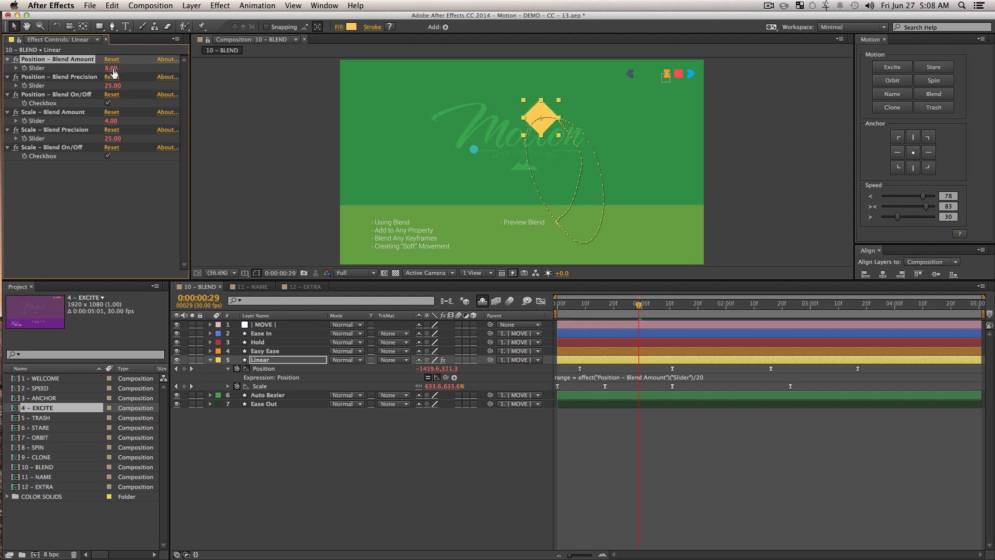
left_click_drag(589, 305, 571, 305)
key("space")
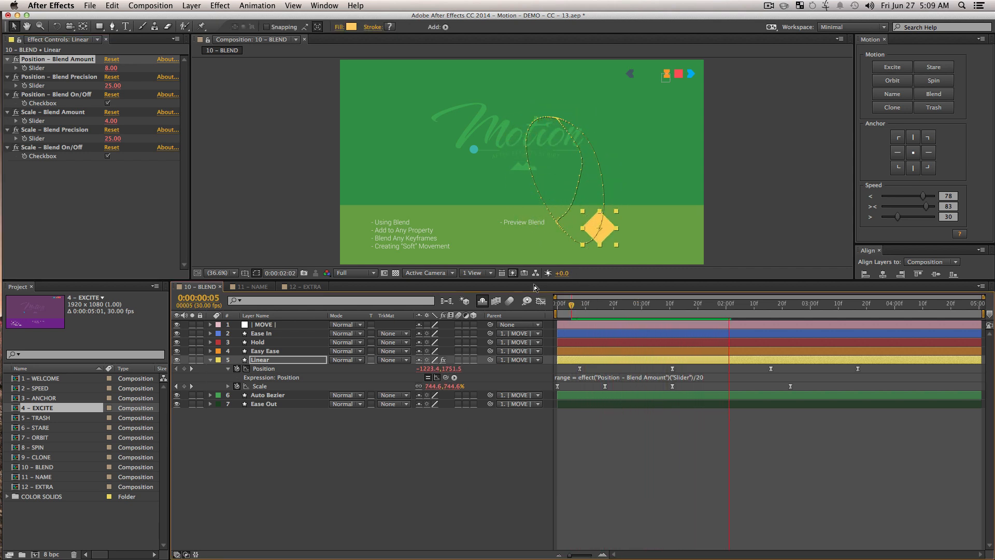
- Set Linear's Position – Blend Amount to 19 and examine its motion path close up at 100% magnification
left_click(264, 368)
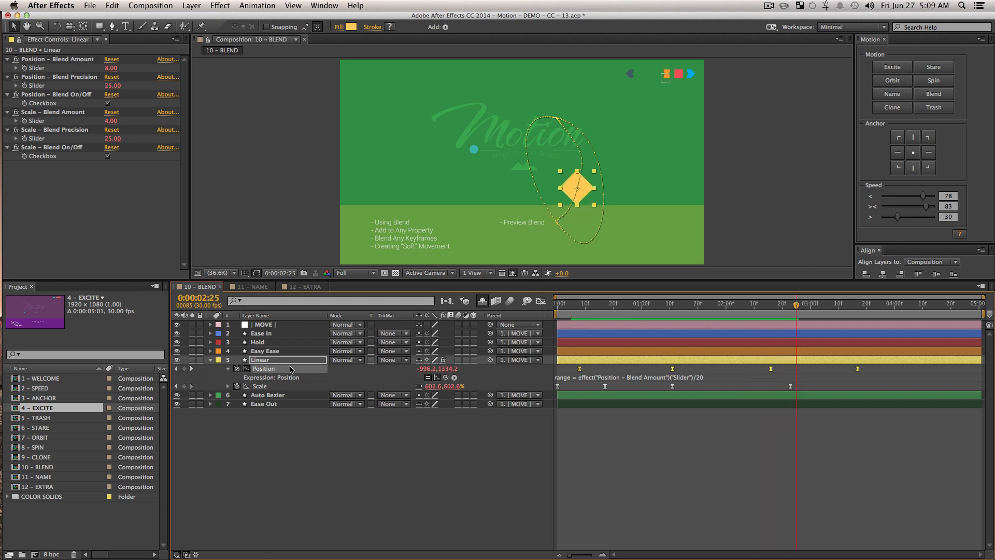
left_click_drag(107, 71, 171, 83)
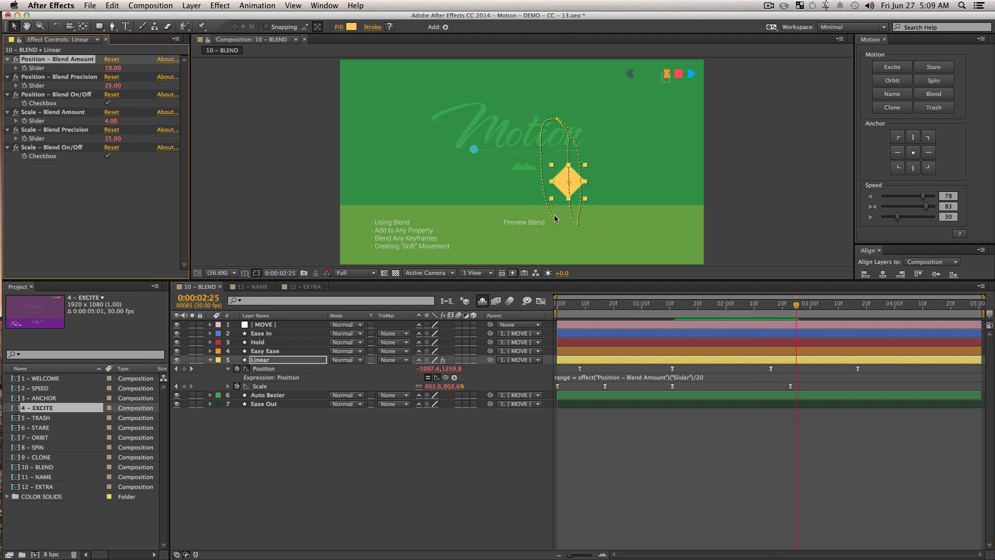
key("z")
left_click_drag(502, 96, 614, 247)
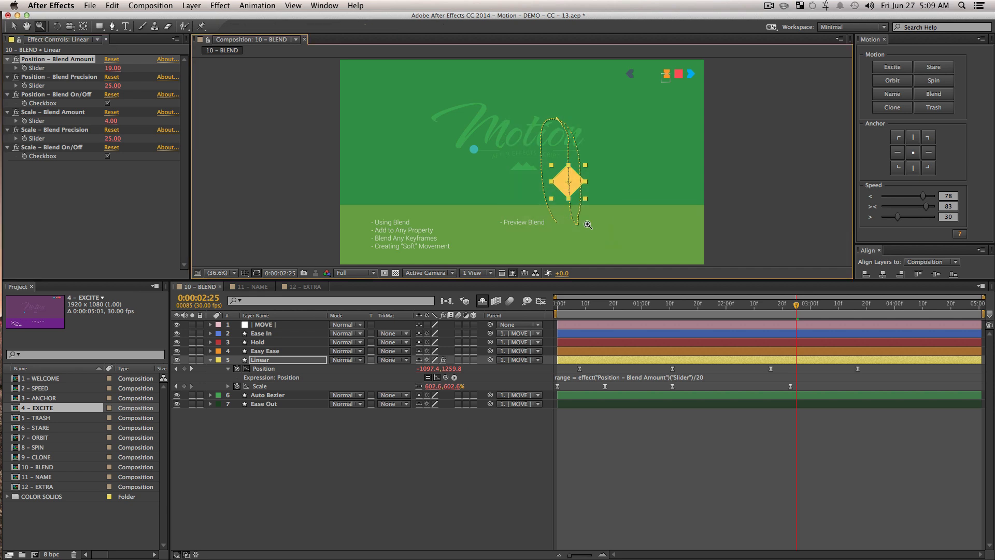
left_click(548, 214)
key("space")
left_click_drag(597, 137, 612, 250)
key("v")
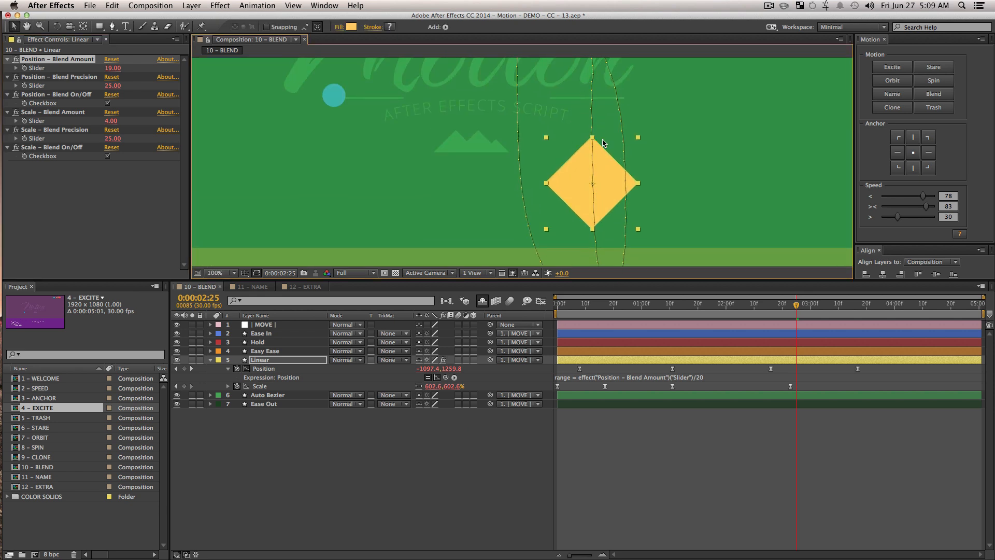
- Set Linear's Position – Blend Precision to 100 and preview the movement from the start
left_click(321, 367)
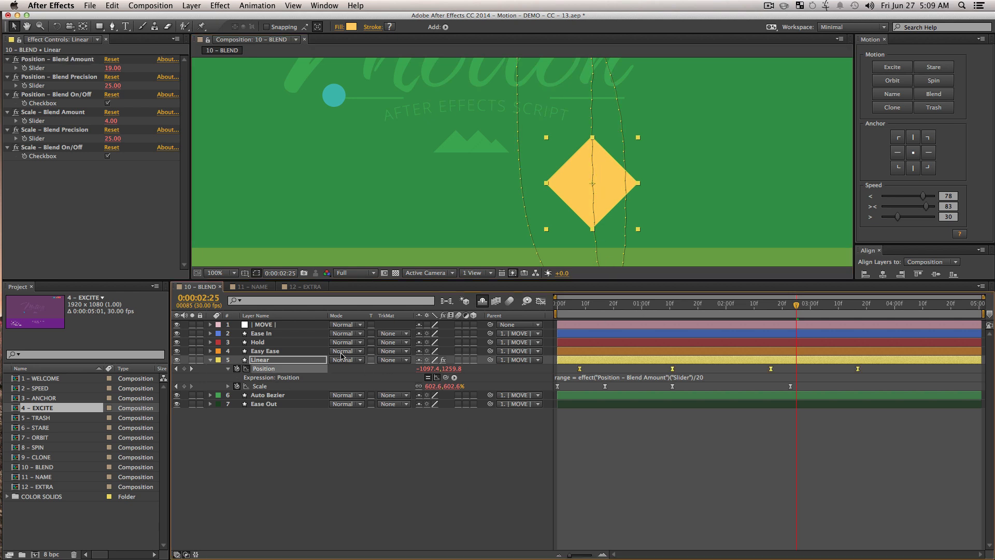
left_click_drag(112, 87, 162, 91)
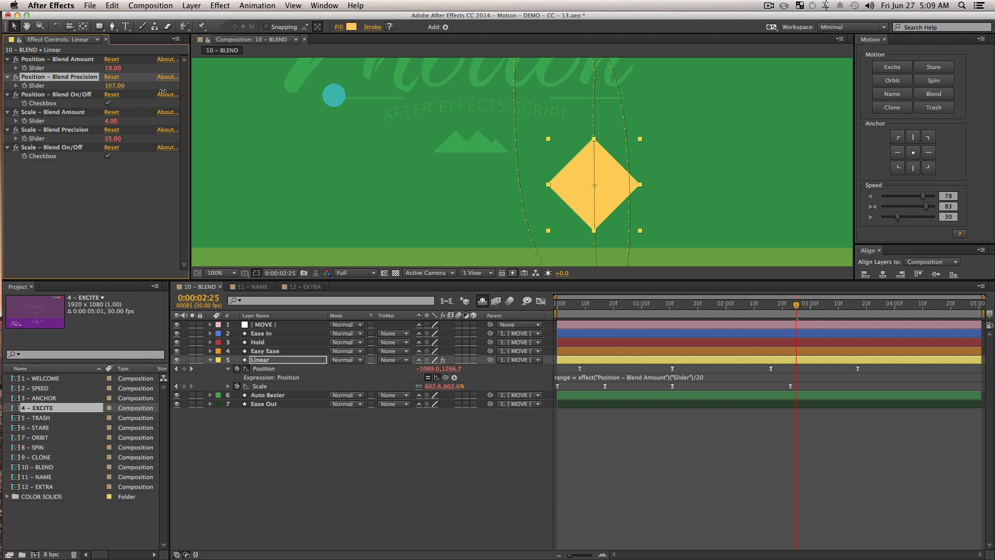
left_click_drag(203, 251, 204, 252)
left_click(404, 443)
key("z")
left_click(603, 169, "alt")
key("space")
left_click_drag(538, 166, 583, 135)
key("v")
left_click_drag(638, 306, 554, 322)
key("KP_0")
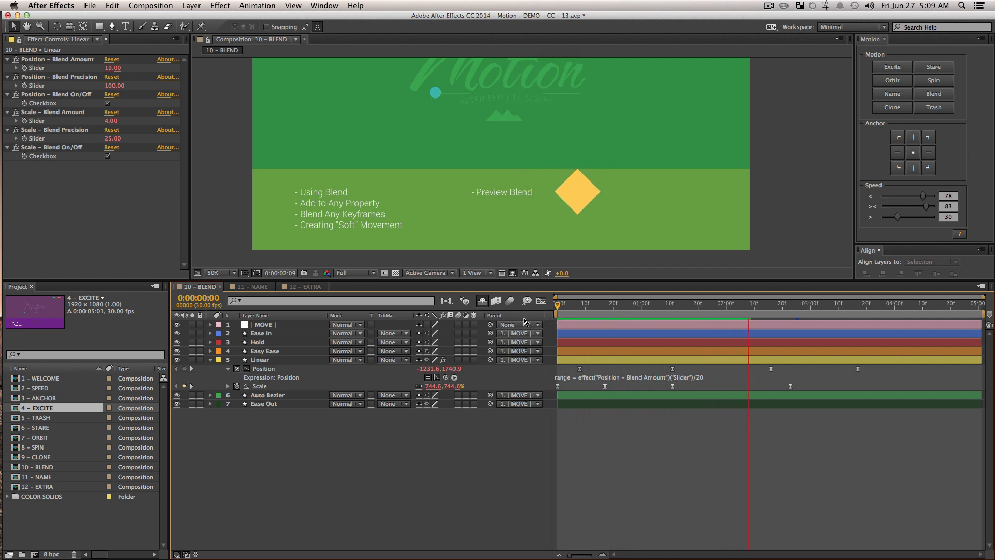
- Extend the 10 – BLEND composition's duration to about 15 seconds
key("space")
left_click(572, 191, "alt+super")
left_click_drag(560, 164, 579, 237)
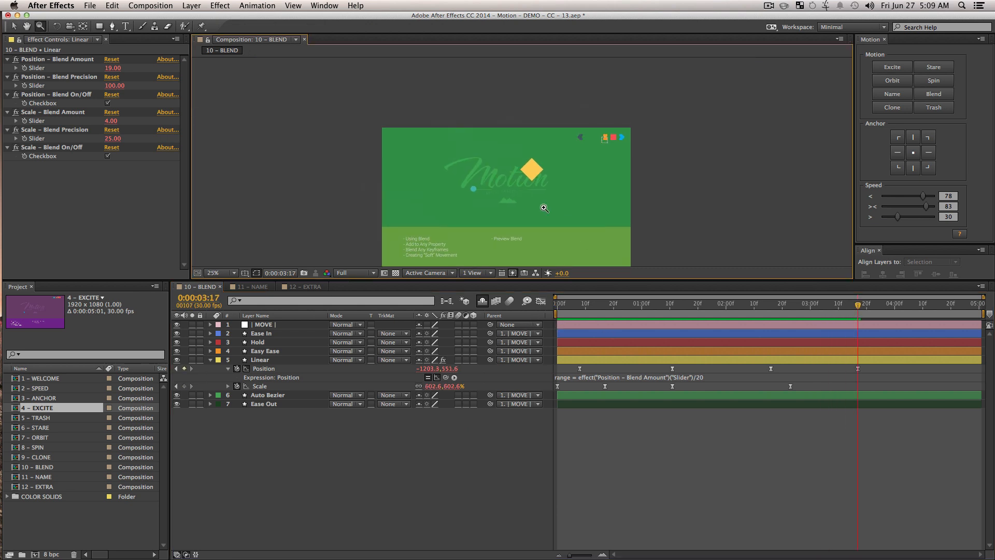
left_click(543, 205, "super")
left_click_drag(542, 206, 588, 217)
left_click(559, 197, "alt+super")
key("v")
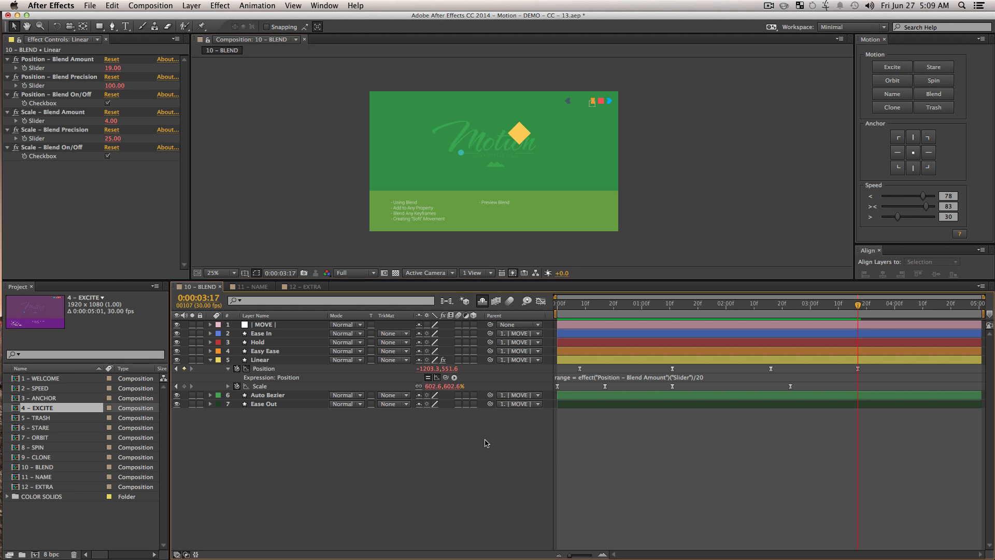
key("super+k")
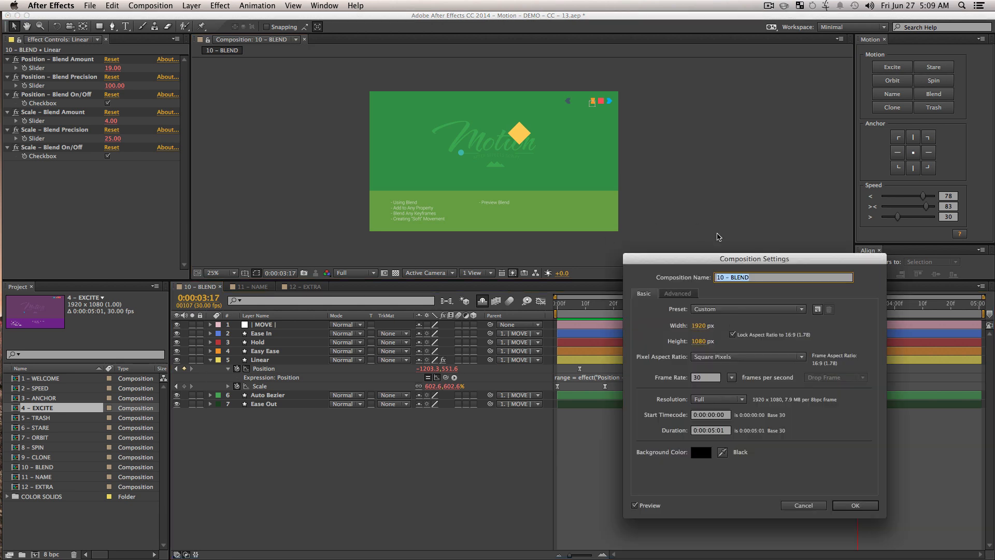
left_click(710, 431)
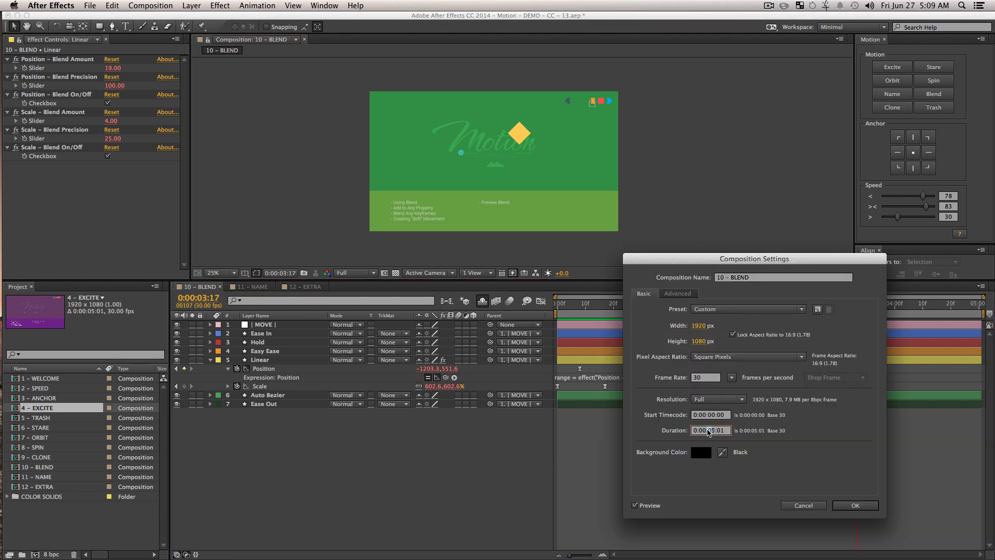
key("Return")
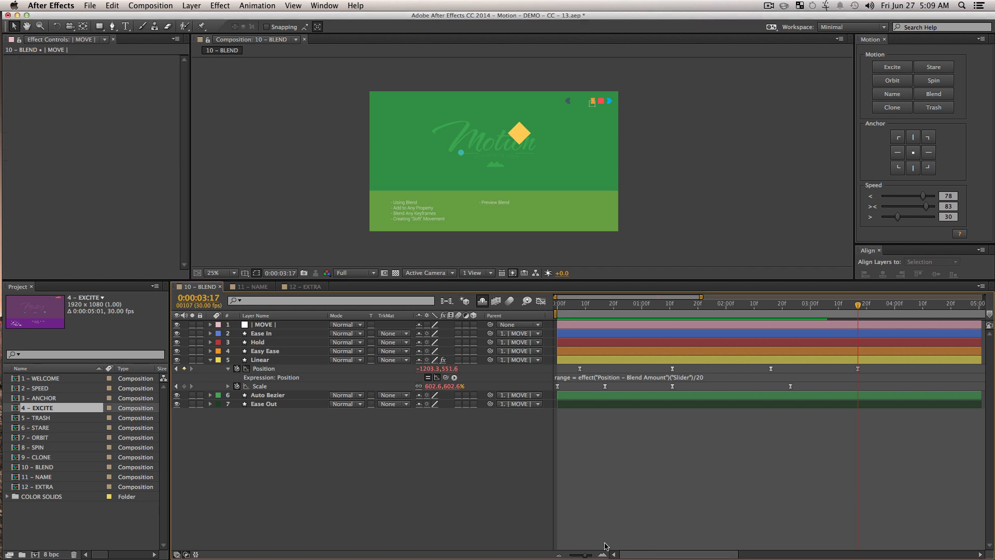
- Extend the out points of all seven layers to about 11 seconds and preview from the start
left_click_drag(584, 555, 568, 556)
left_click(684, 323)
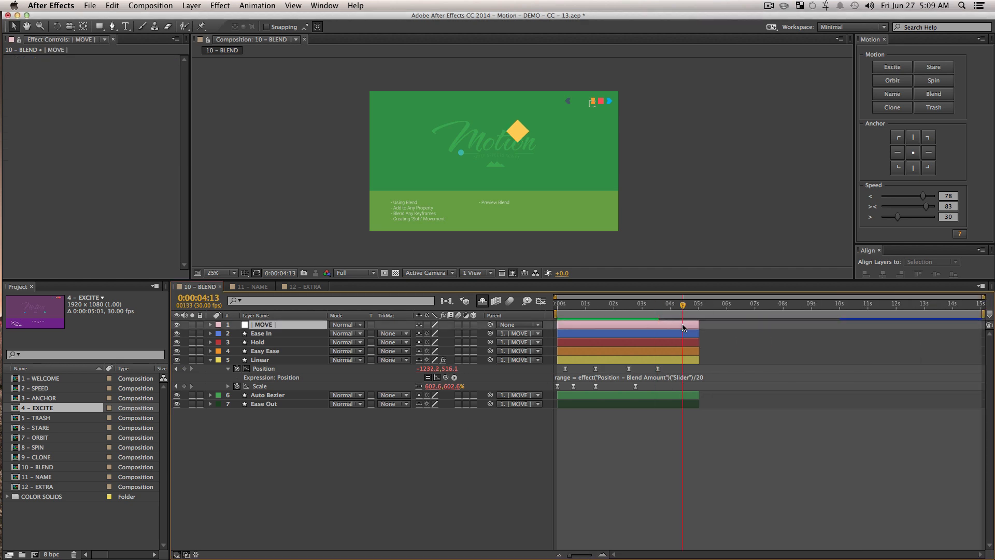
left_click(693, 405, "shift")
left_click_drag(701, 397, 813, 402)
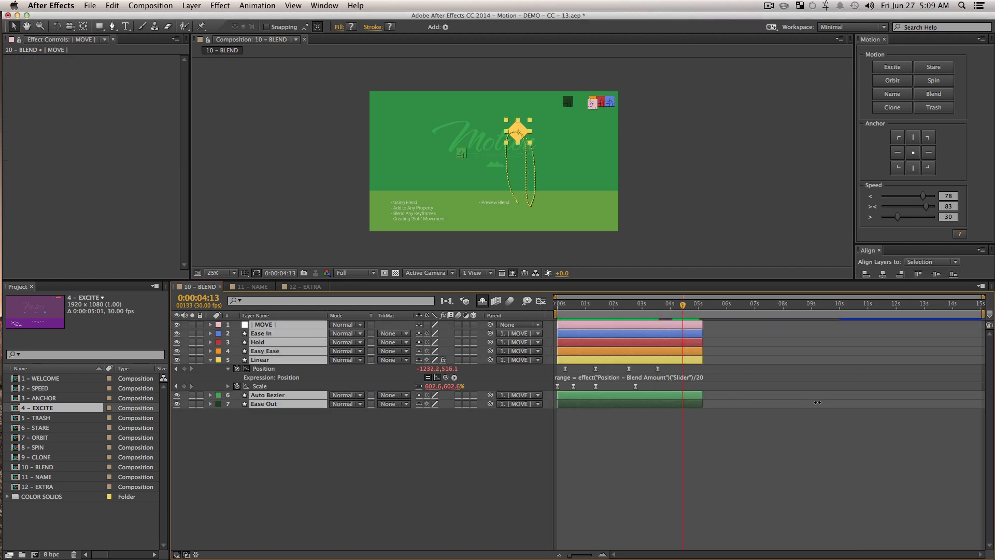
left_click_drag(701, 395, 871, 399)
key("super+shift+a")
left_click_drag(597, 305, 533, 311)
key("space")
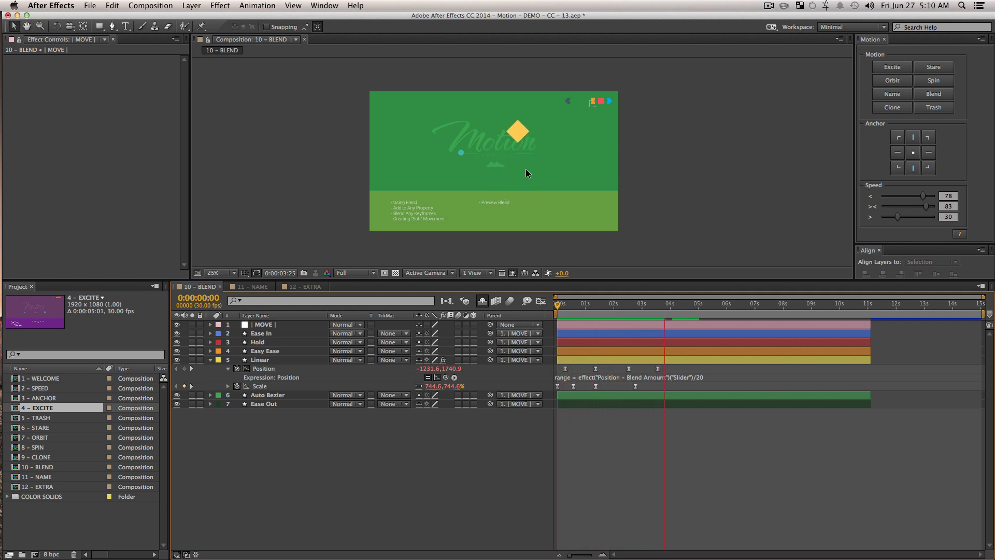
key("space")
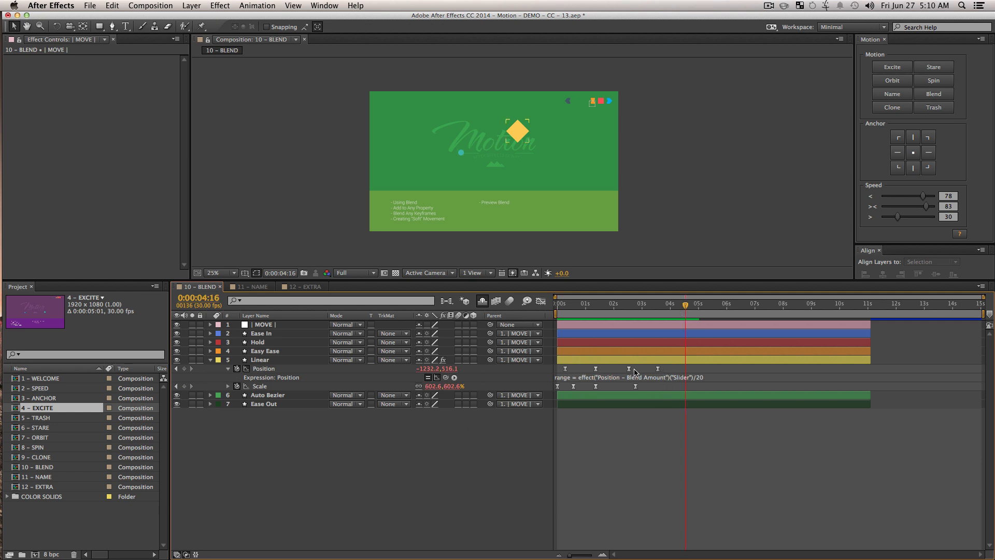
- Set Linear's Position – Blend Amount to 70 and its Position – Blend Precision to 40
left_click(654, 370)
left_click_drag(110, 68, 141, 74)
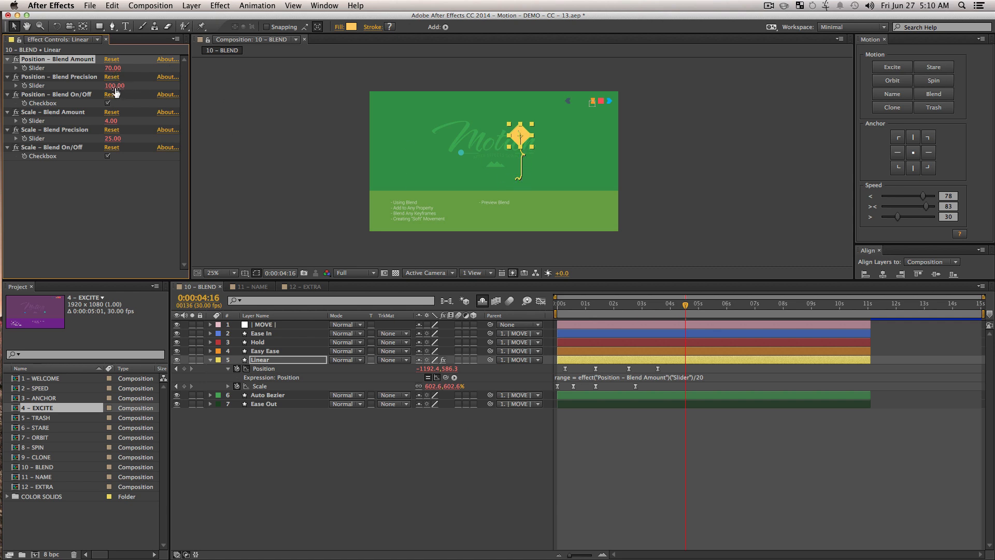
left_click_drag(114, 86, 90, 88)
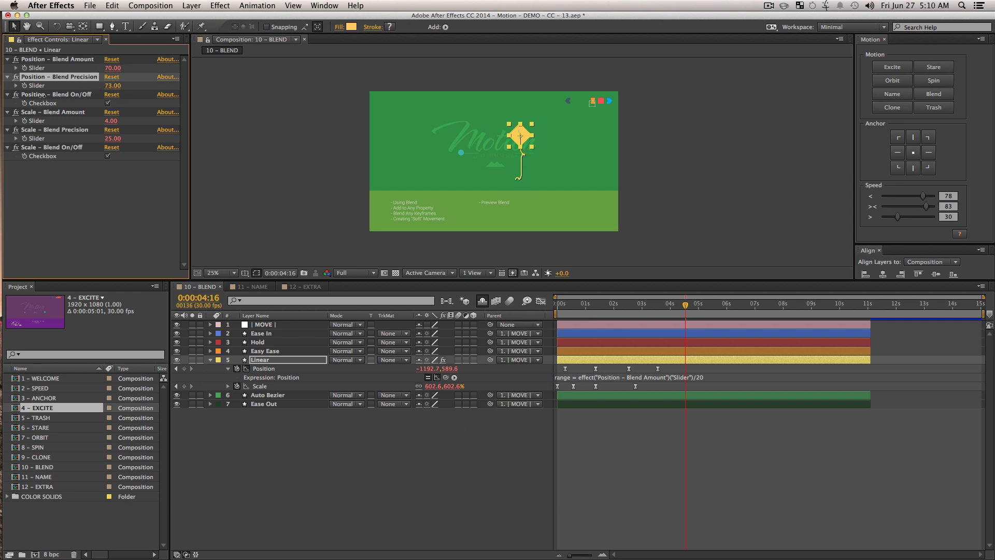
left_click_drag(106, 87, 105, 92)
left_click(110, 87)
type("40")
key("Return")
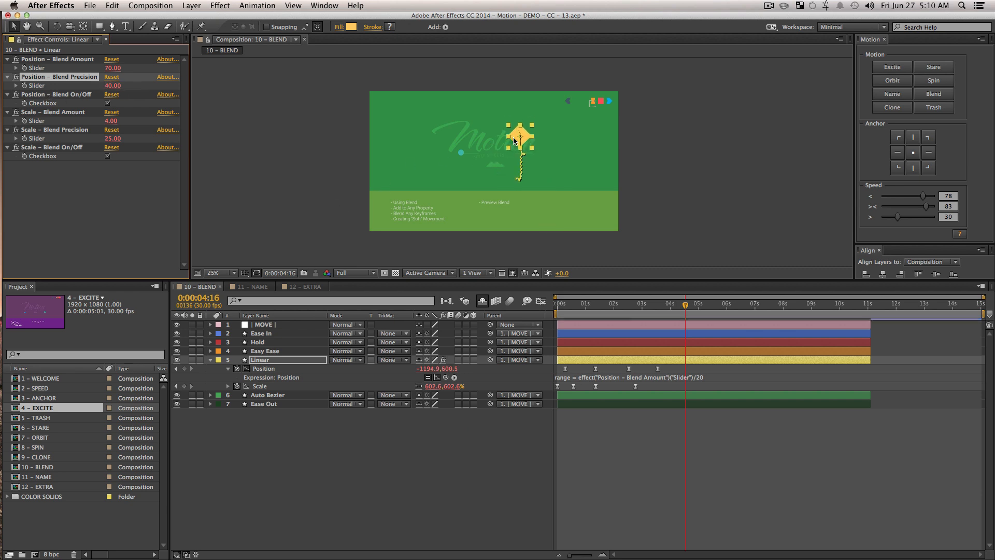
- Examine Linear's blended motion path close up at 100% magnification and preview its movement from about one second
key("z")
left_click_drag(539, 182, 537, 158)
double_click(525, 176)
key("v")
key("space")
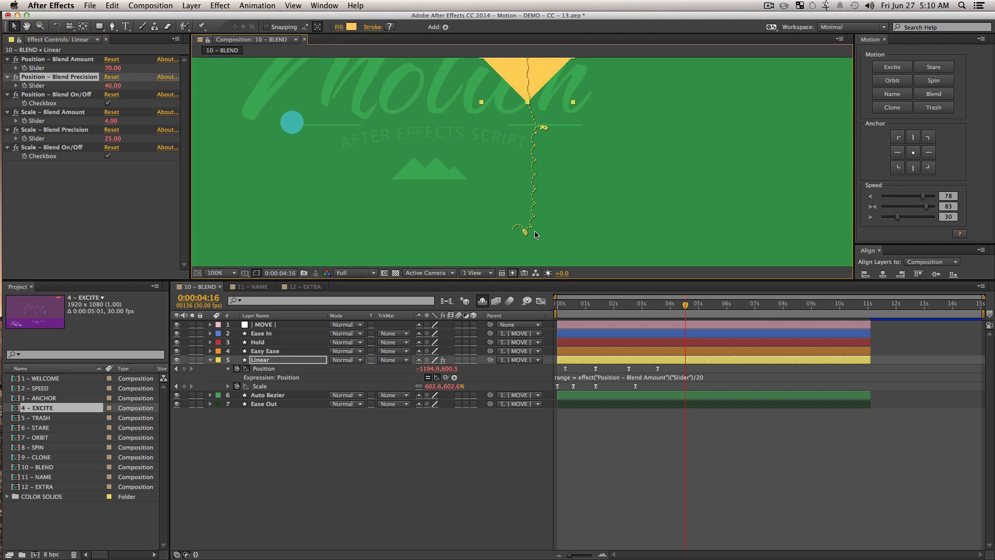
left_click_drag(620, 307, 587, 318)
key("space")
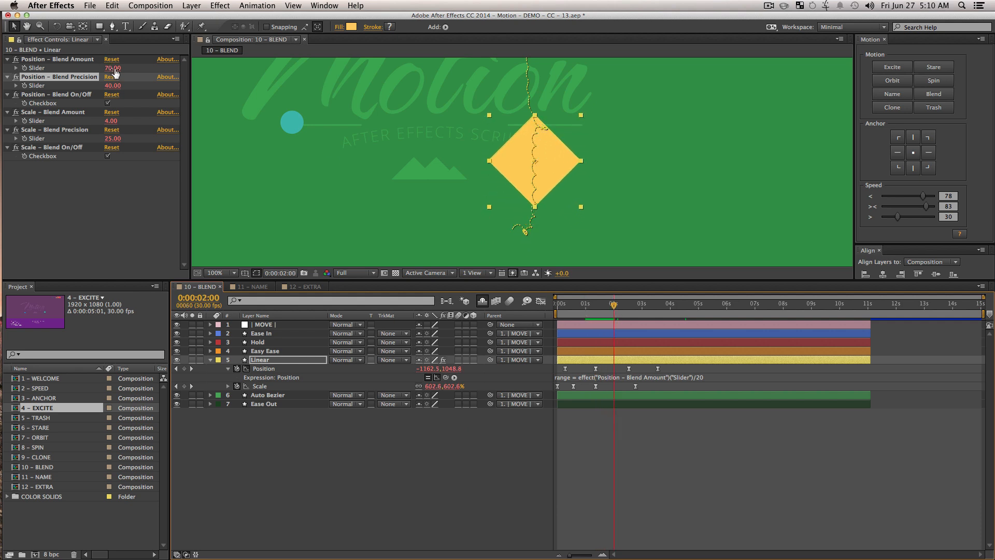
- Set Linear's Position – Blend Precision to 91 and Position – Blend Amount to 25, then preview from the start
left_click_drag(113, 86, 98, 69)
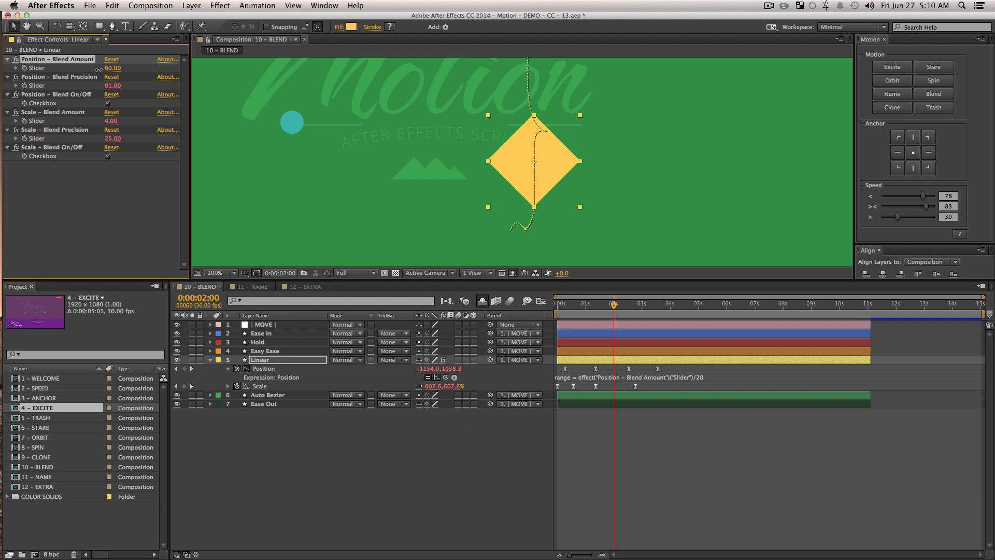
left_click(112, 68)
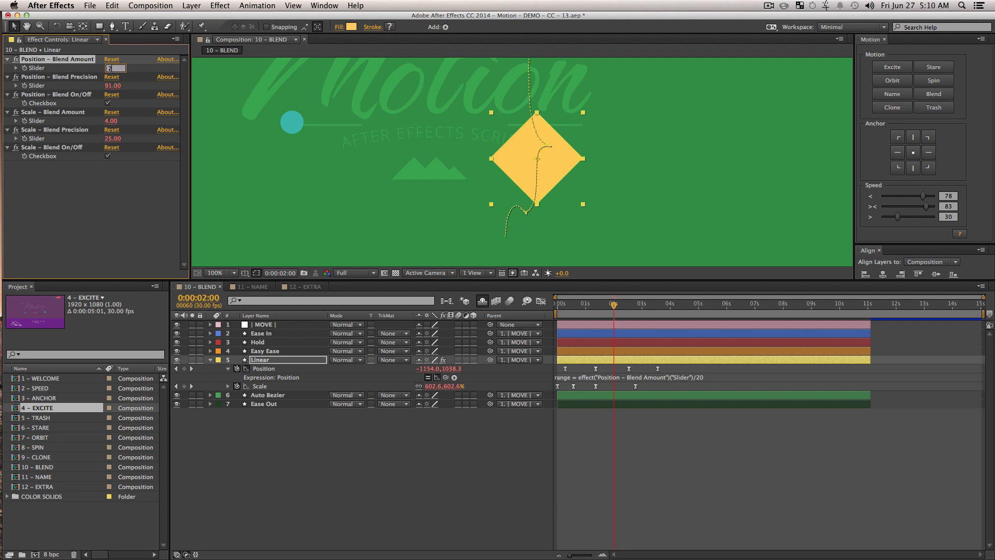
key("Return")
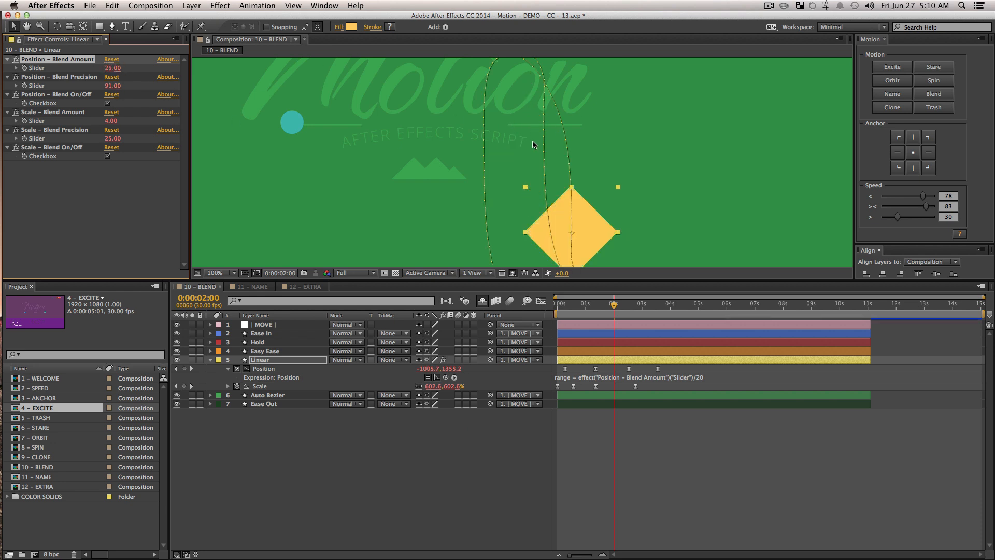
left_click_drag(611, 310, 574, 310)
key("z")
left_click(496, 165, "alt")
key("v")
key("Home")
key("KP_0")
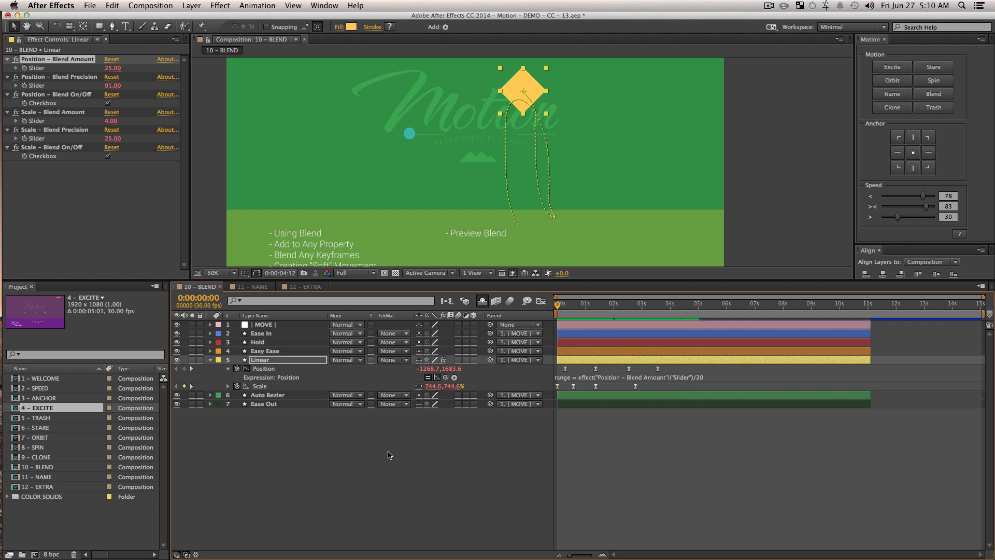
- Remove the blending from Linear's Position and Scale with Motion's Trash
left_click(470, 448)
left_click(264, 366)
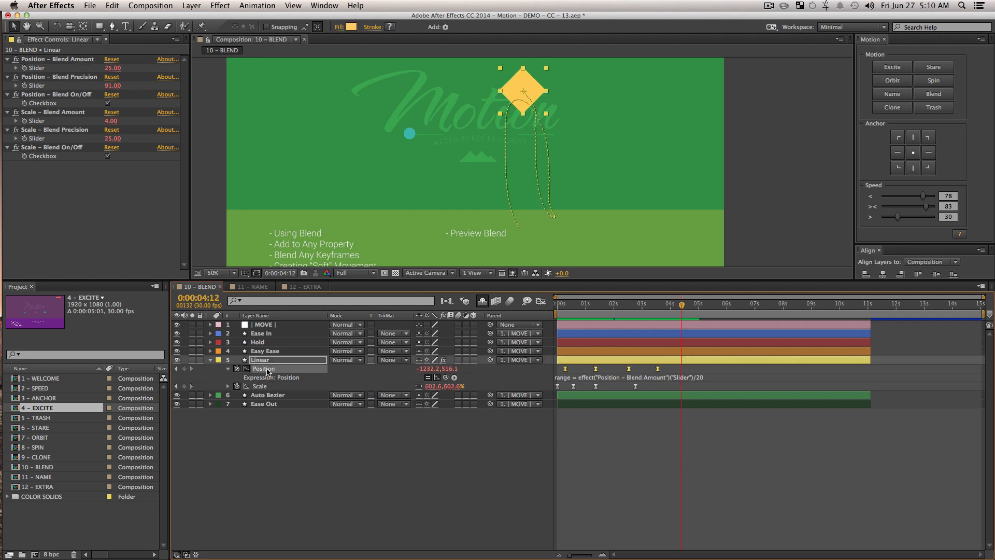
left_click(939, 109)
left_click(259, 378)
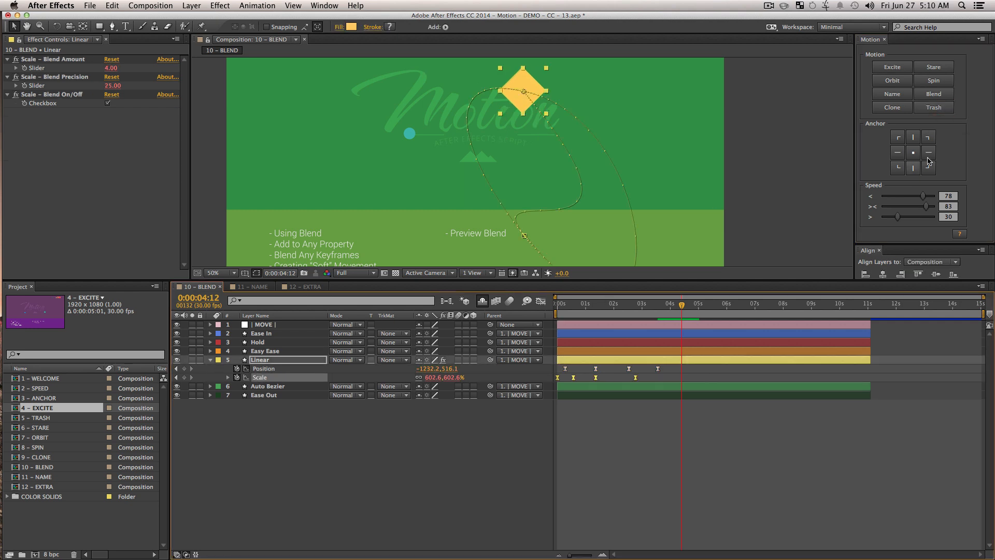
left_click(936, 108)
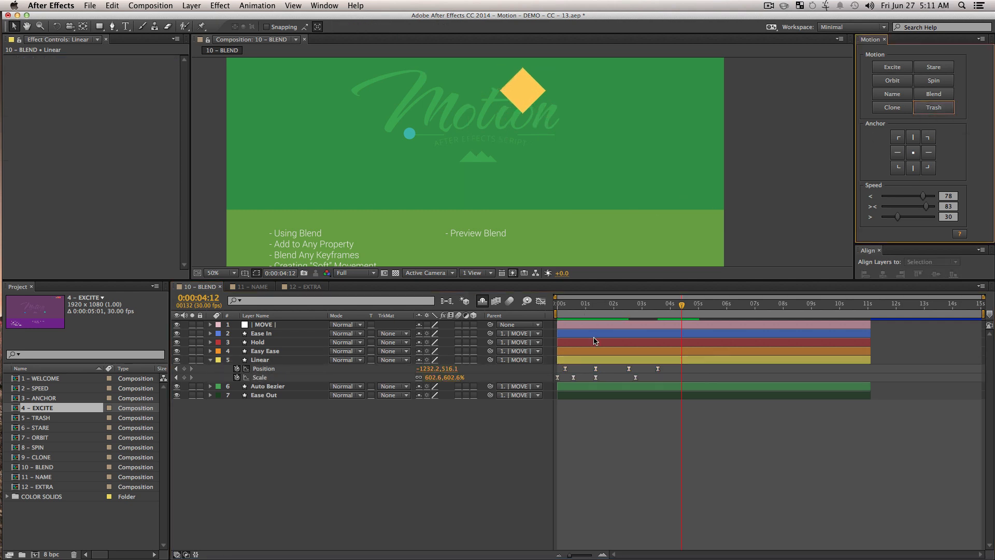
- Preview Linear from the start and move the diamond down at 0:00:03:25 as an extra Position keyframe
left_click_drag(568, 305, 540, 307)
key("space")
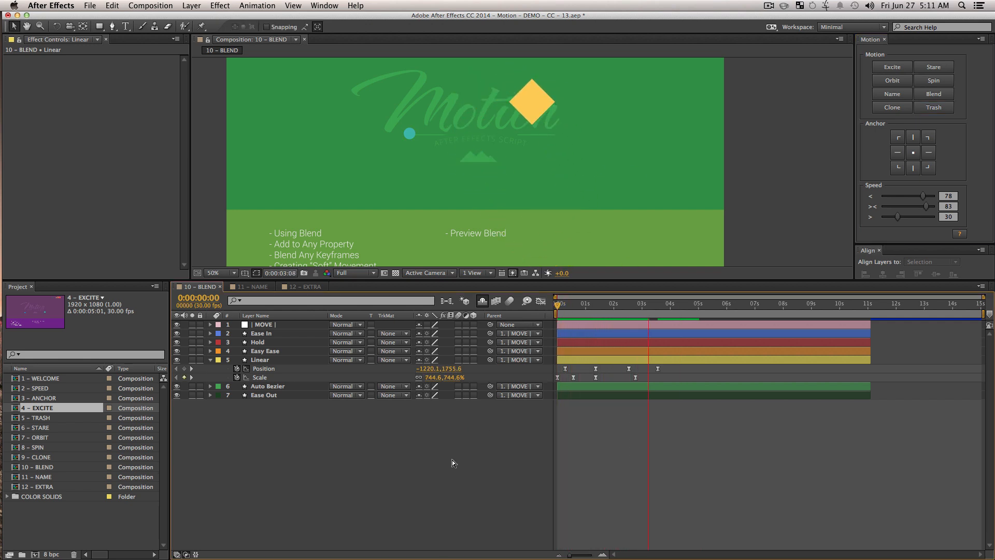
left_click(517, 77)
left_click_drag(516, 76, 528, 145)
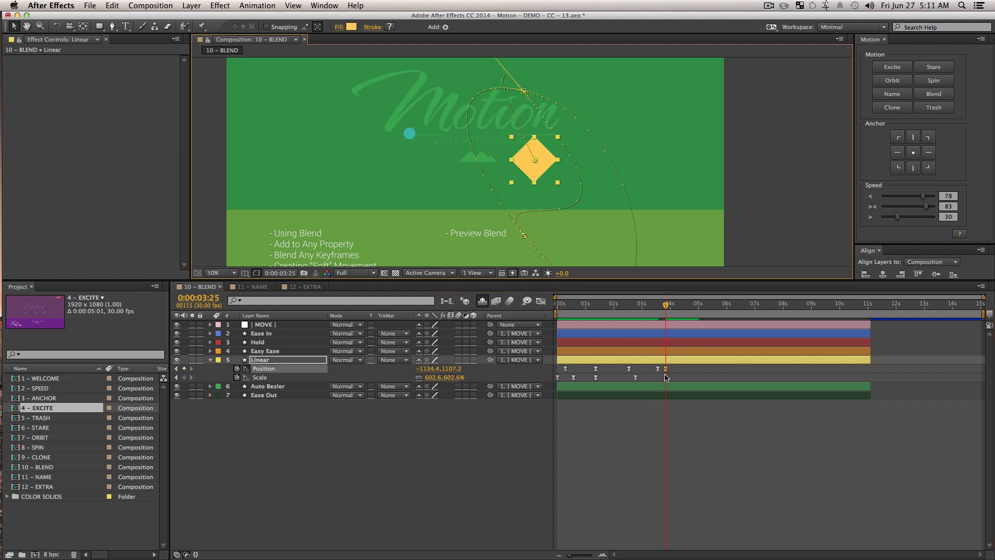
- Set Motion's third Speed value to 0 for all of Linear's Position and Scale keyframes and preview from the start
left_click_drag(708, 435, 555, 365)
left_click_drag(897, 217, 877, 218)
left_click(520, 410)
key("Home")
key("space")
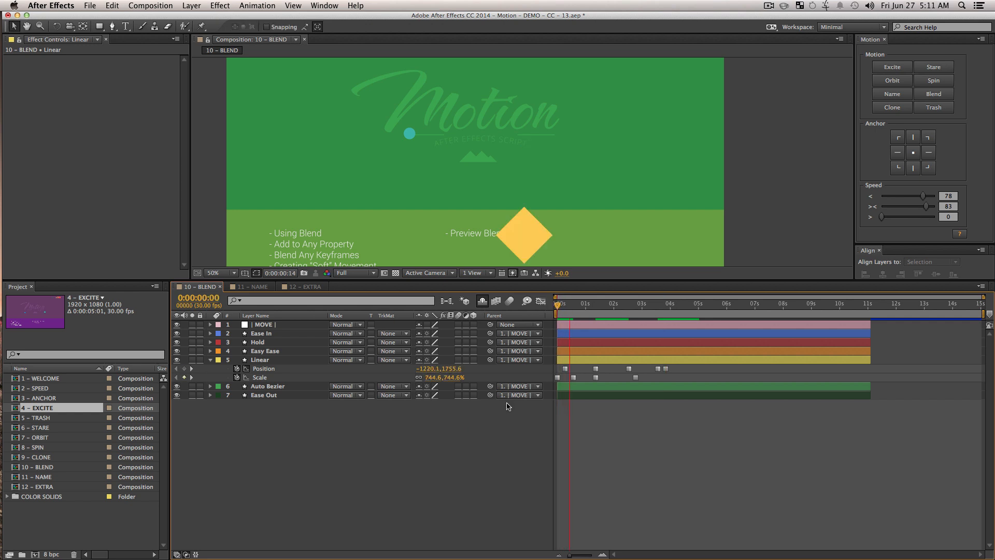
key("space")
- Apply Motion's Blend to Linear's Position keyframes and preview the movement from the start
left_click_drag(745, 405, 586, 438)
left_click(264, 370)
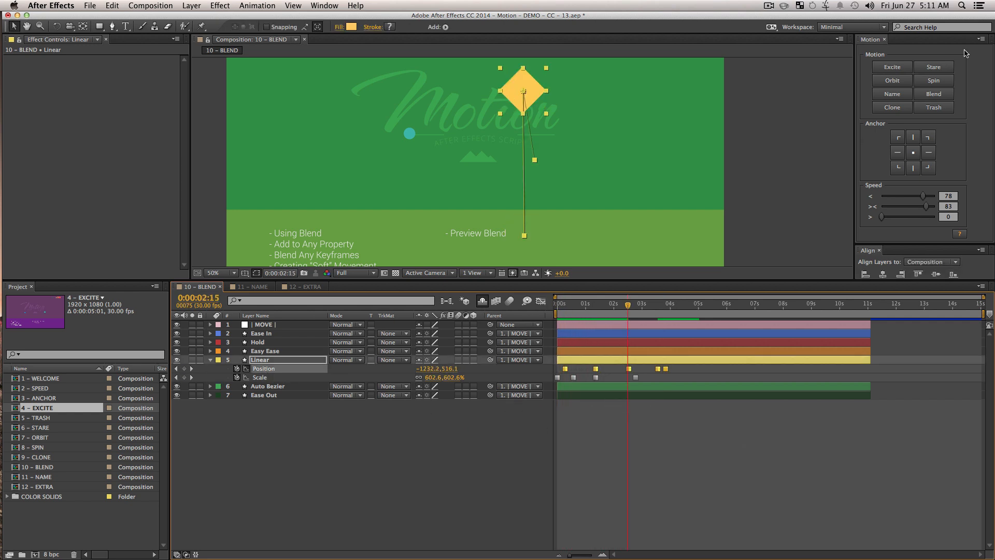
left_click(933, 94)
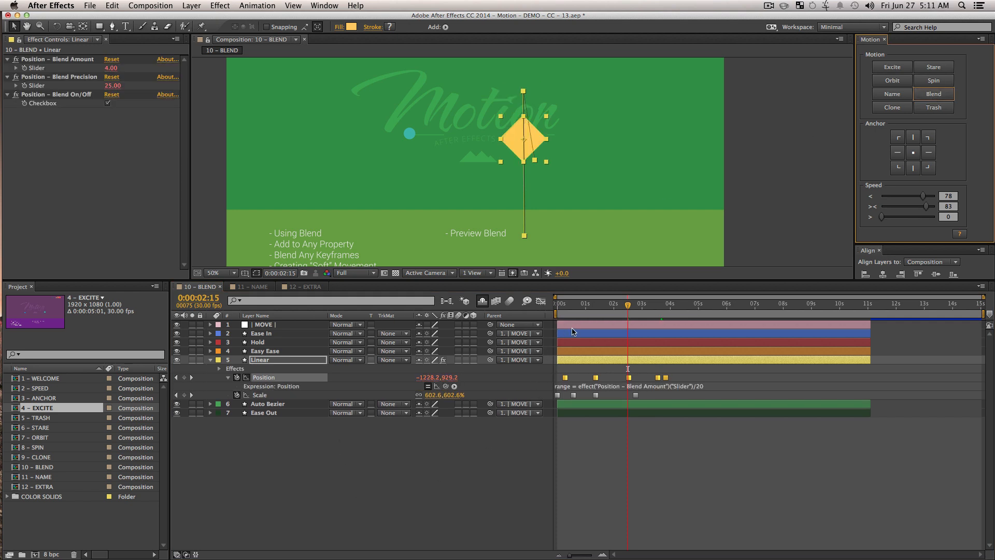
key("Home")
key("space")
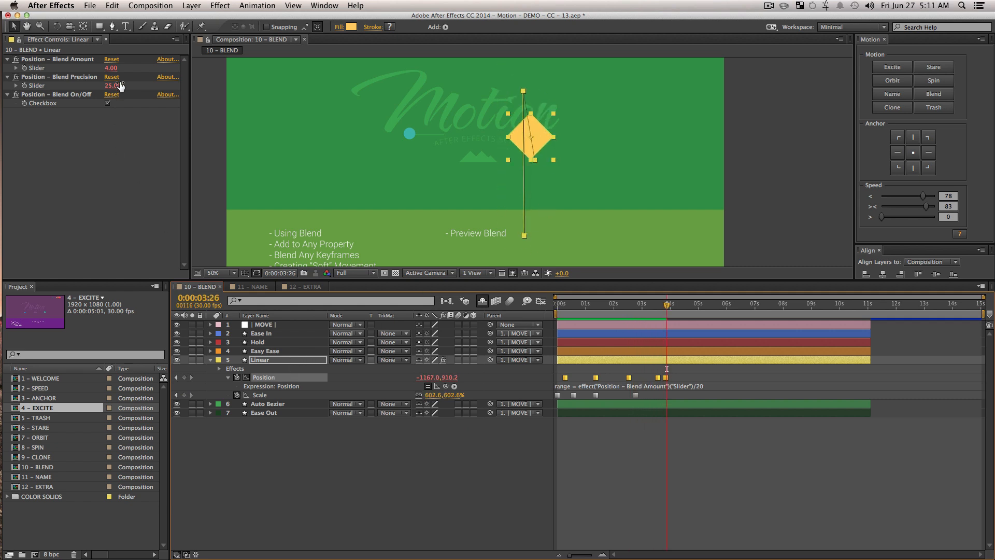
- Set Linear's Position – Blend Amount to 60 and Position – Blend Precision to 39, then preview from the start
left_click_drag(112, 68, 125, 86)
left_click_drag(638, 307, 554, 308)
left_click(433, 491)
key("space")
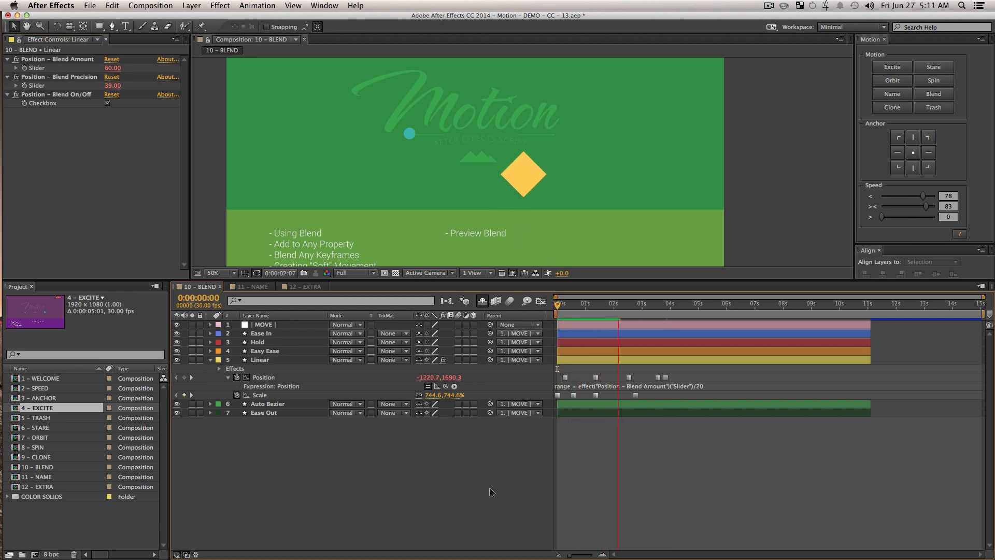
- End the work area at about 0:00:04:18 and preview Linear's blended movement within it
left_click(687, 305)
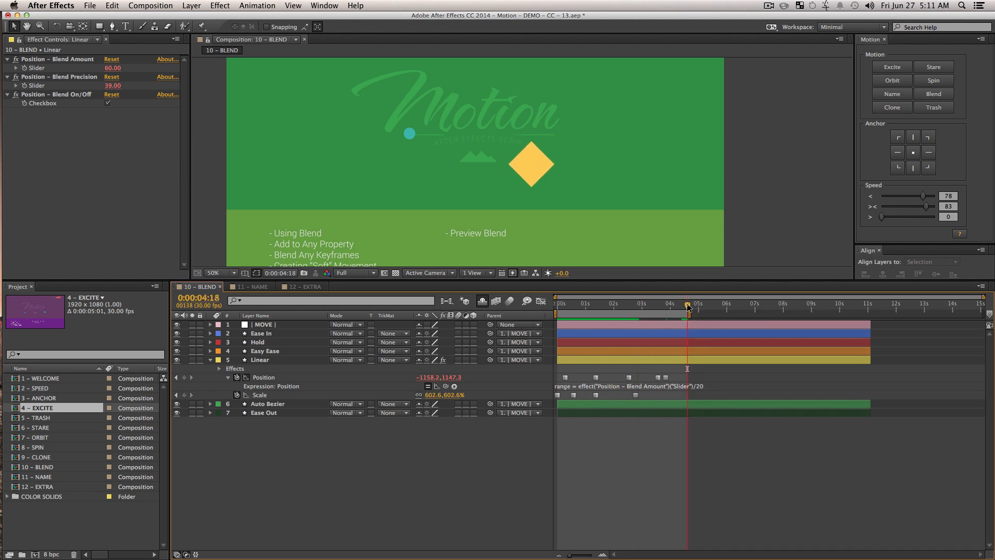
key("space")
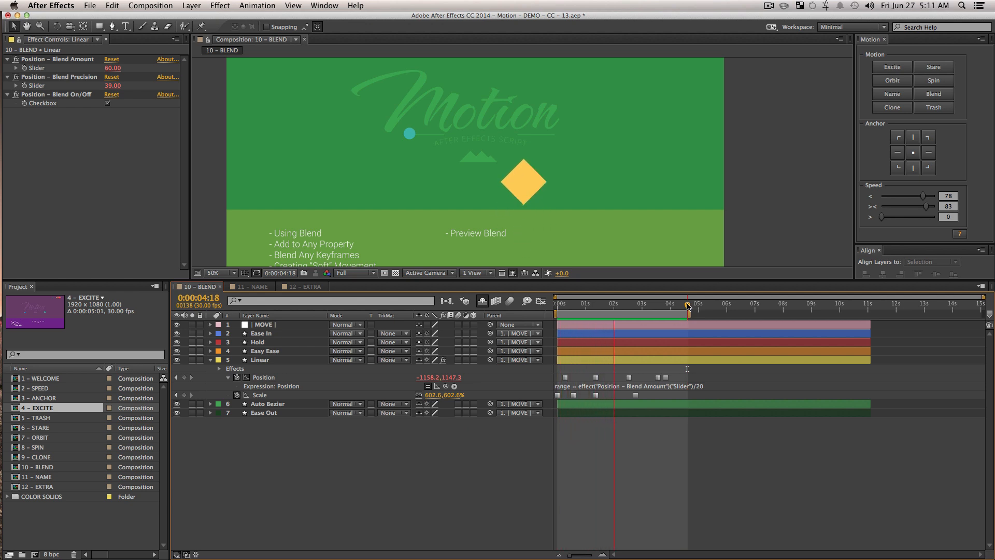
key("space")
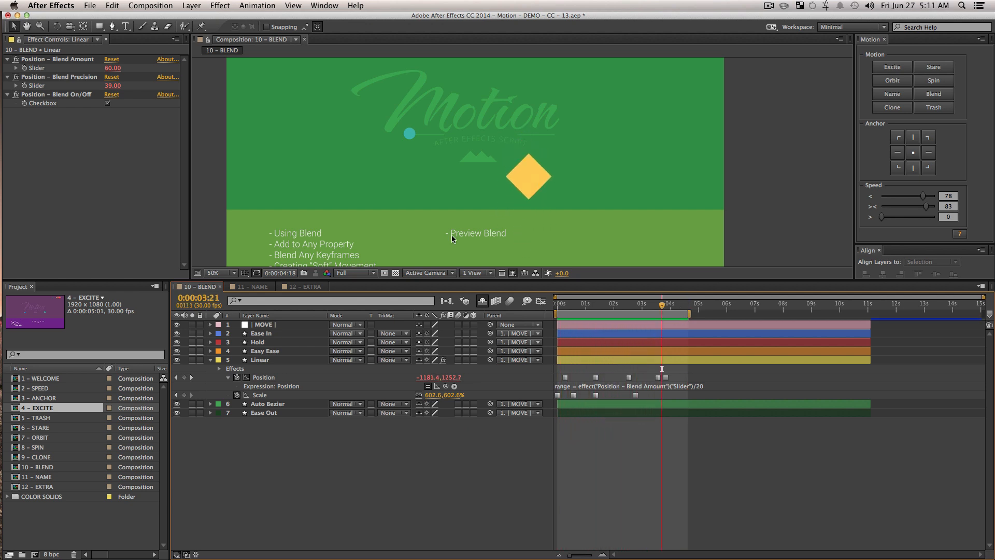
- Set Linear's Position – Blend Precision to 100 and its Position – Blend Amount to 18, previewing after each change
left_click_drag(110, 85, 249, 194)
left_click(424, 480)
key("KP_0")
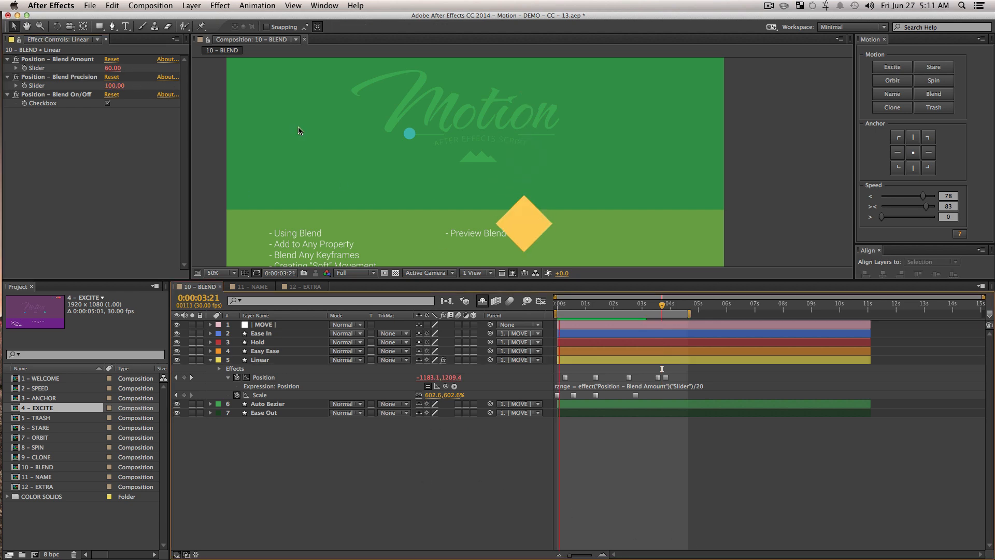
left_click_drag(114, 68, 92, 68)
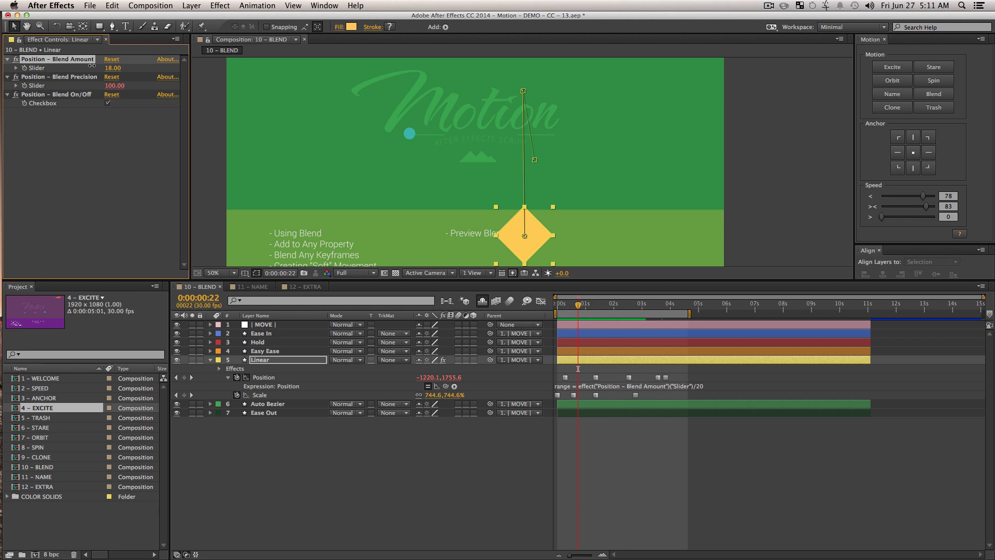
left_click(348, 421)
key("KP_0")
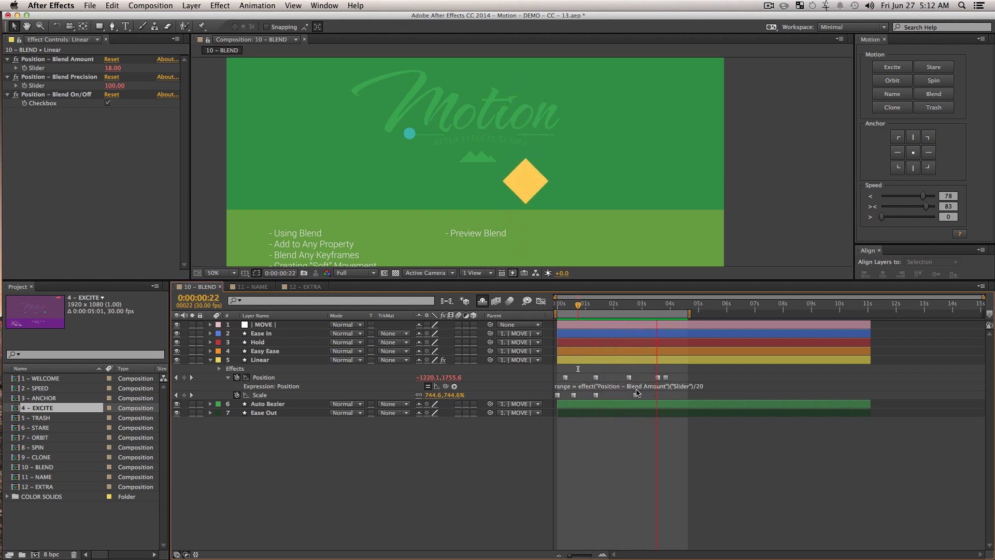
key("space")
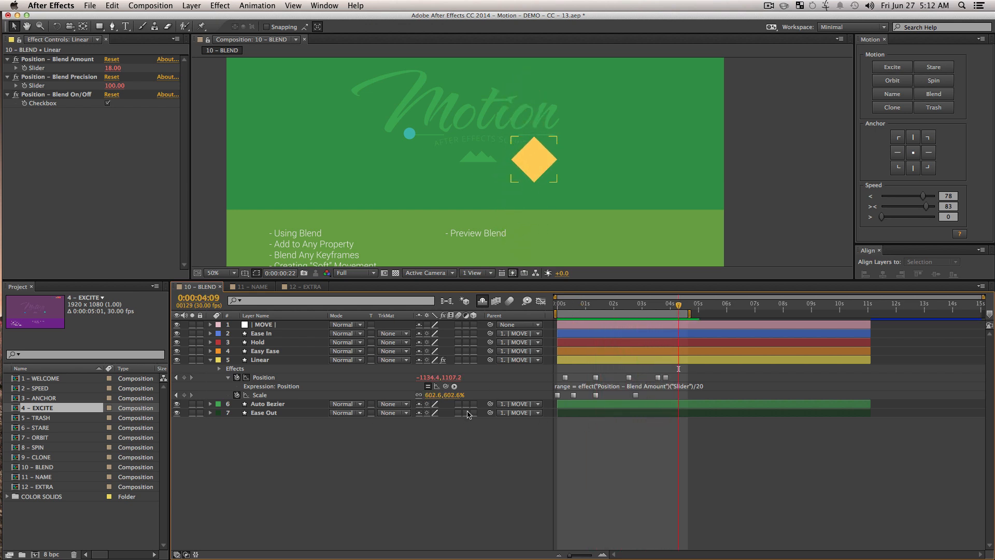
- Extend the work area to about 7 seconds and remove the blending from Linear's Position with Trash
left_click(271, 378)
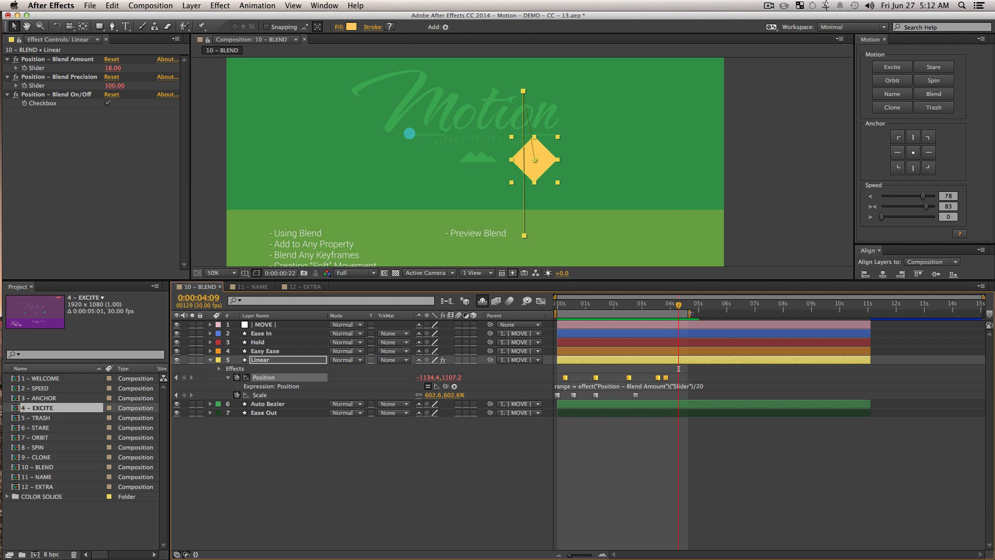
left_click_drag(691, 313, 766, 313)
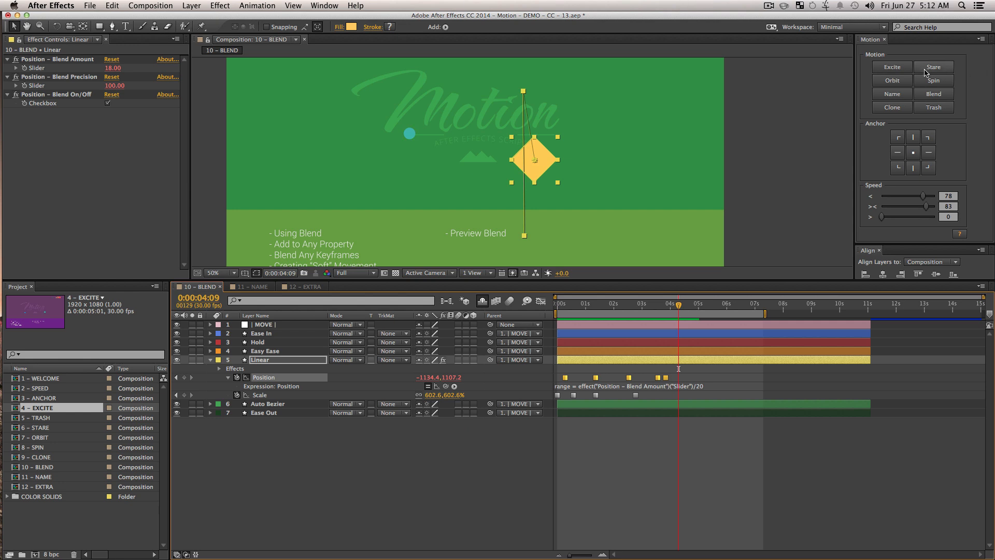
left_click(933, 107)
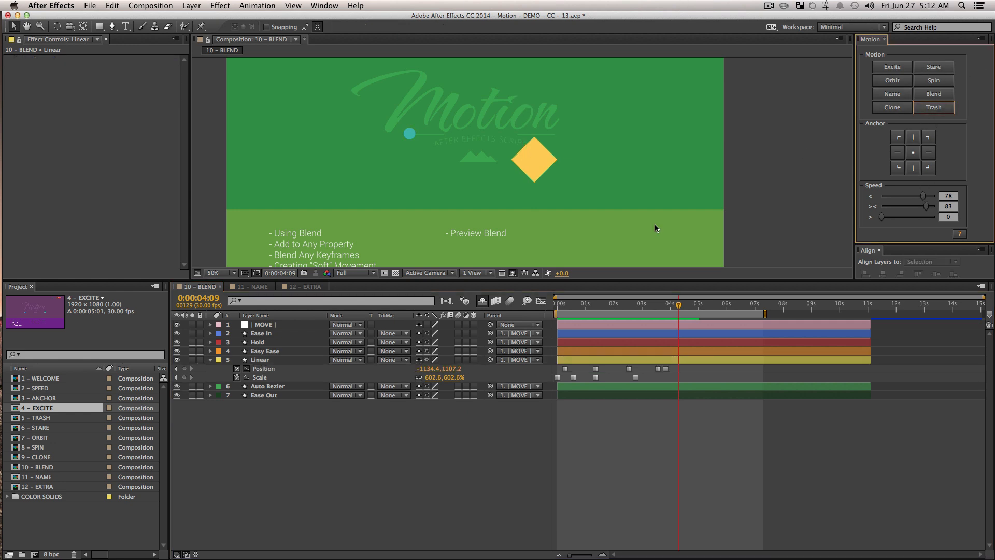
- In the 11 – NAME composition, move all seven layers together to just below the Motion logo
left_click(252, 286)
left_click_drag(769, 97, 584, 69)
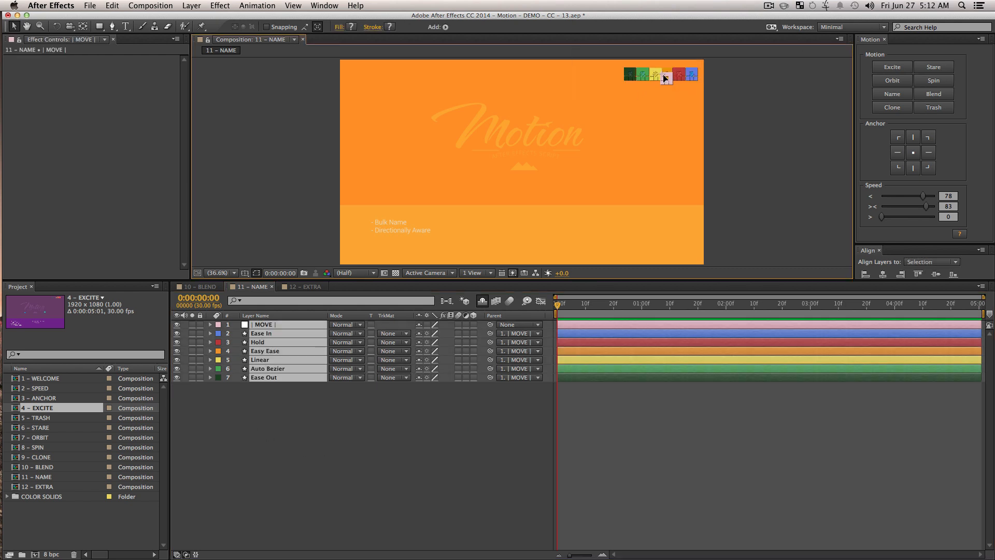
left_click_drag(666, 78, 539, 182)
- Duplicate the selected set of seven layers eight times
key("ctrl+d")
key("ctrl+d")
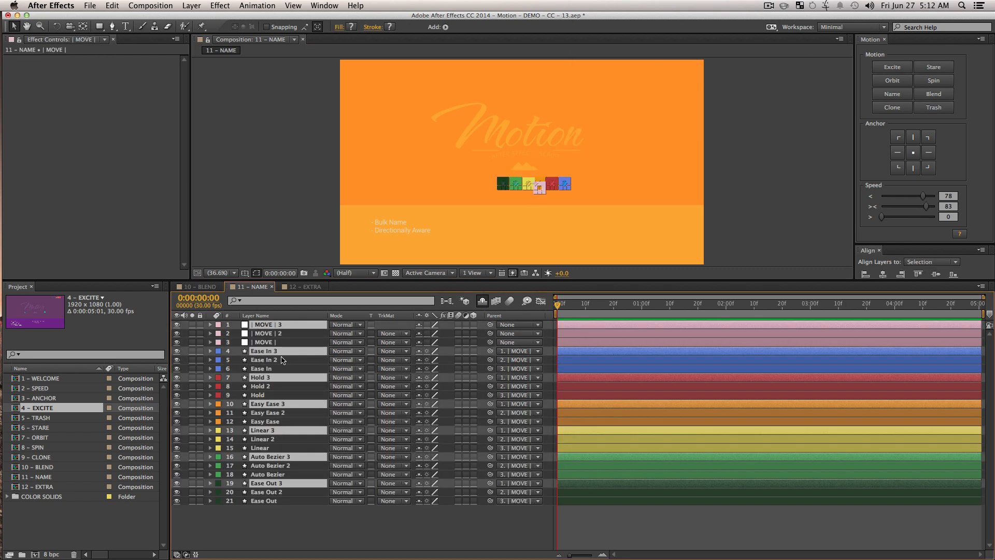
key("ctrl+d")
key("ctrl+d")
key("ctrl+d")
key("ctrl+d")
key("ctrl+d")
key("ctrl+d")
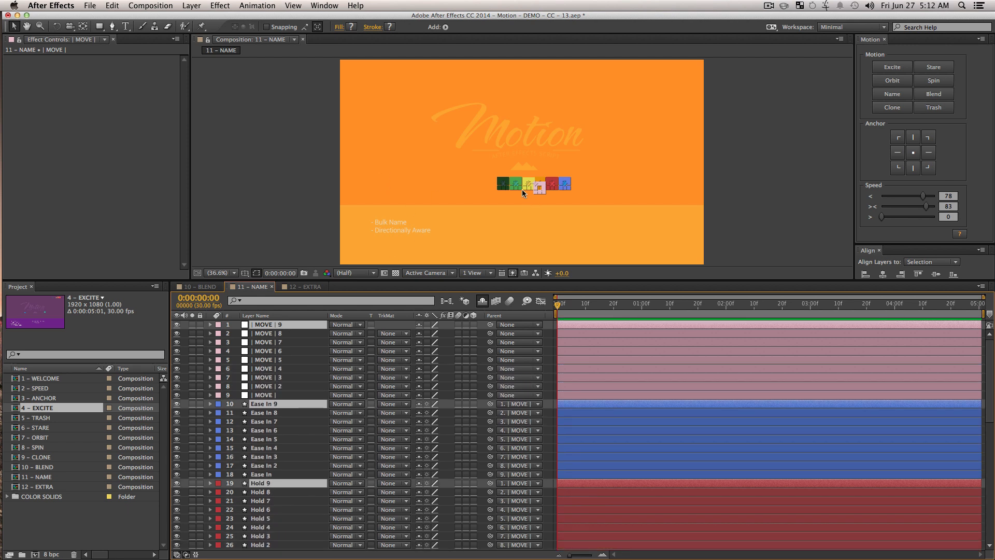
- Move one duplicated set to the upper left of the frame and stretch the sets below the logo horizontally
left_click_drag(521, 189, 409, 105)
left_click(539, 197)
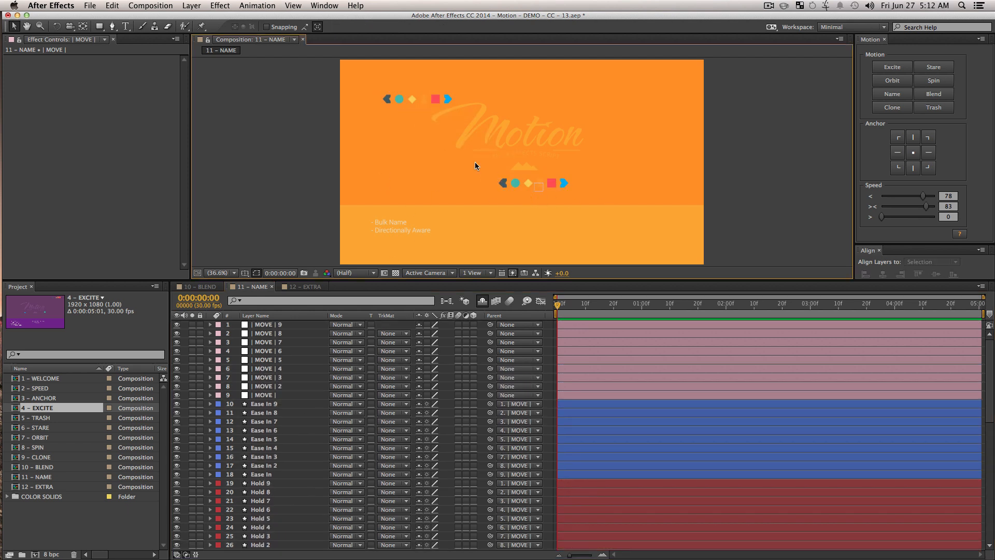
left_click_drag(465, 155, 604, 216)
left_click_drag(556, 184, 585, 171)
left_click(623, 196)
- Bulk-rename all layers with Motion's Name as "Super Great Video" followed by a person's first name and an ellipsis
scroll(283, 456, "down", 1)
scroll(283, 457, "down", 10)
left_click(282, 430)
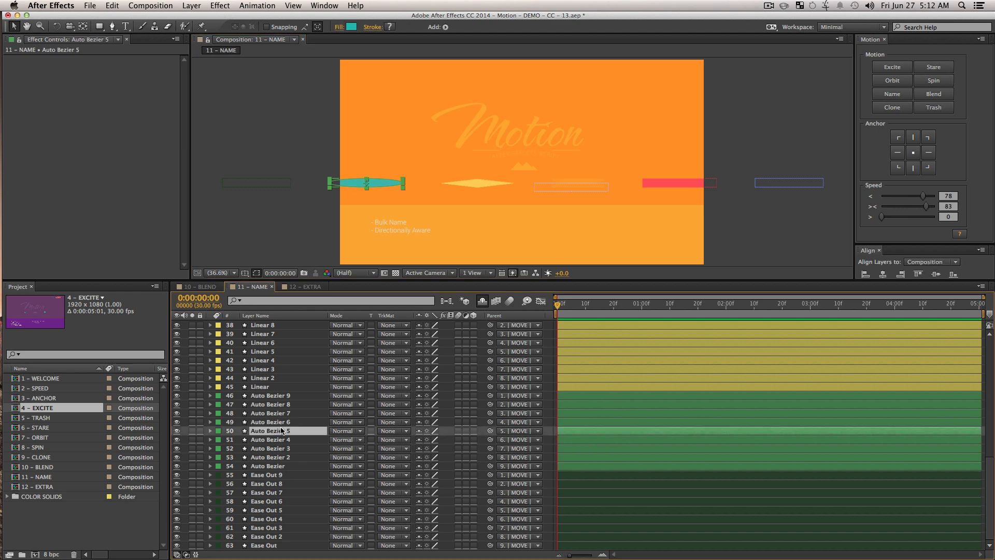
key("super+a")
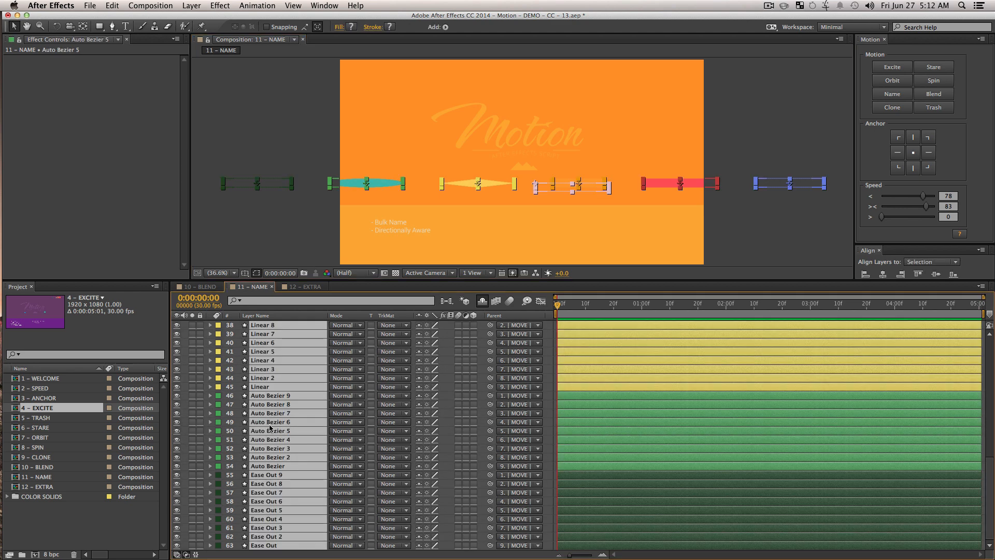
left_click(892, 95)
left_click(467, 284)
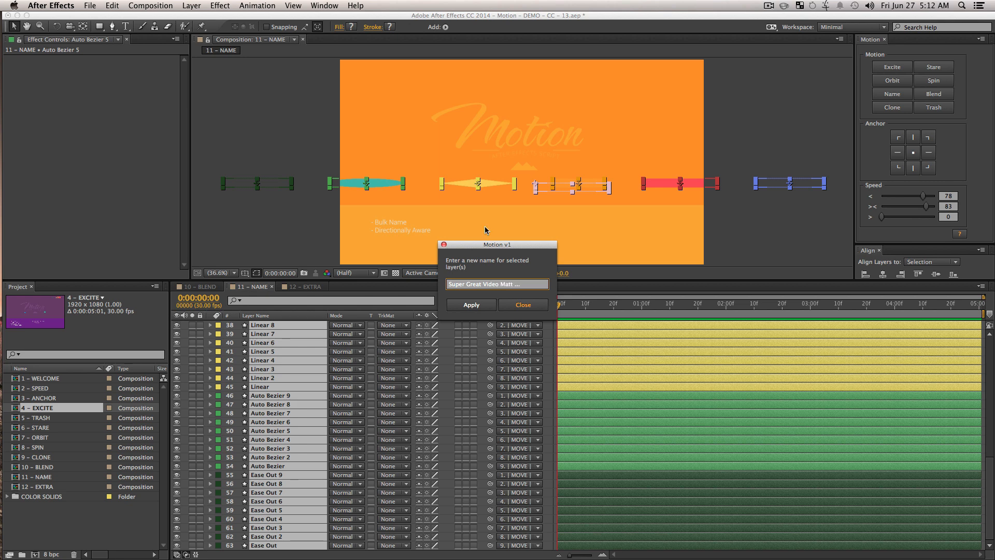
left_click(473, 306)
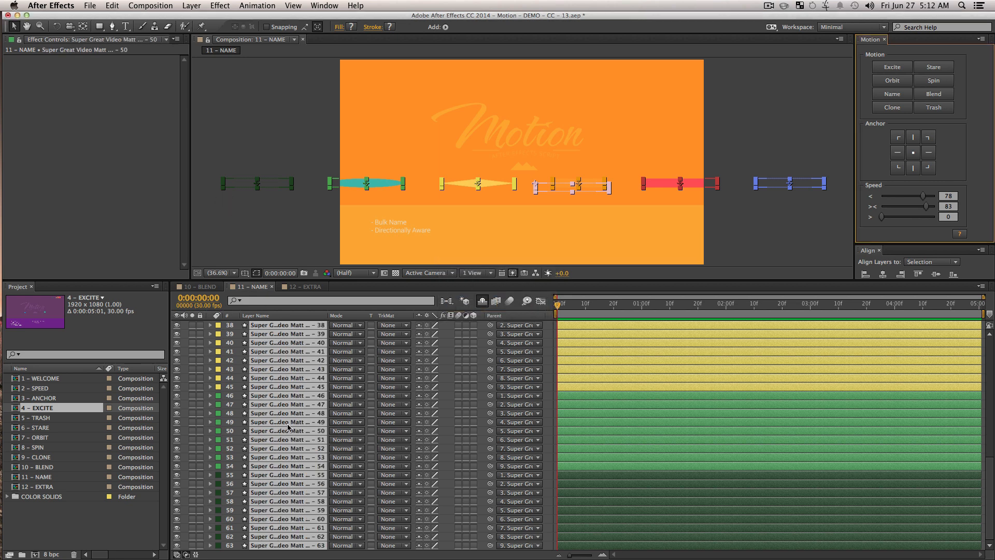
- Deselect everything and check the numbering of the renamed layers throughout the layer stack
left_click(284, 218)
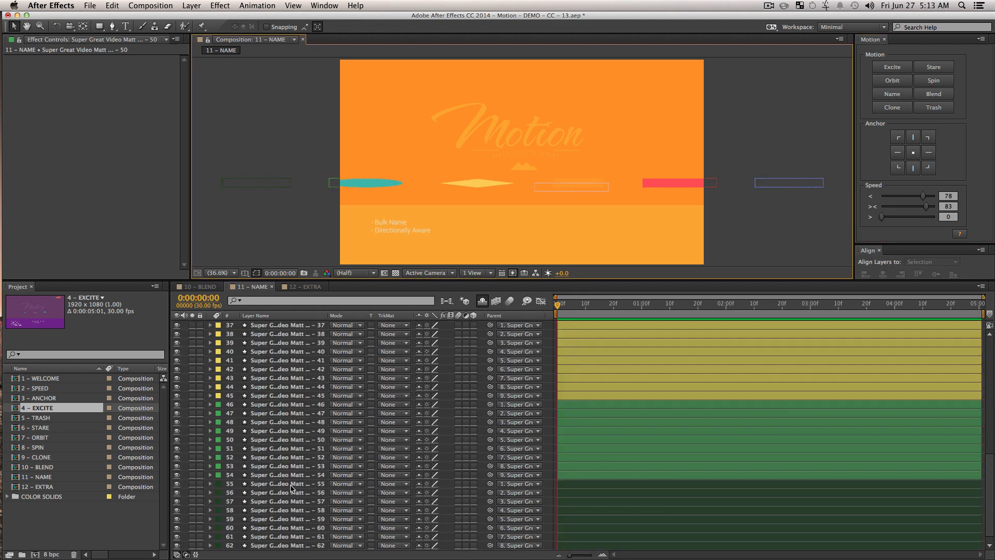
scroll(301, 412, "up", 10)
left_click(306, 386)
scroll(314, 366, "down", 10)
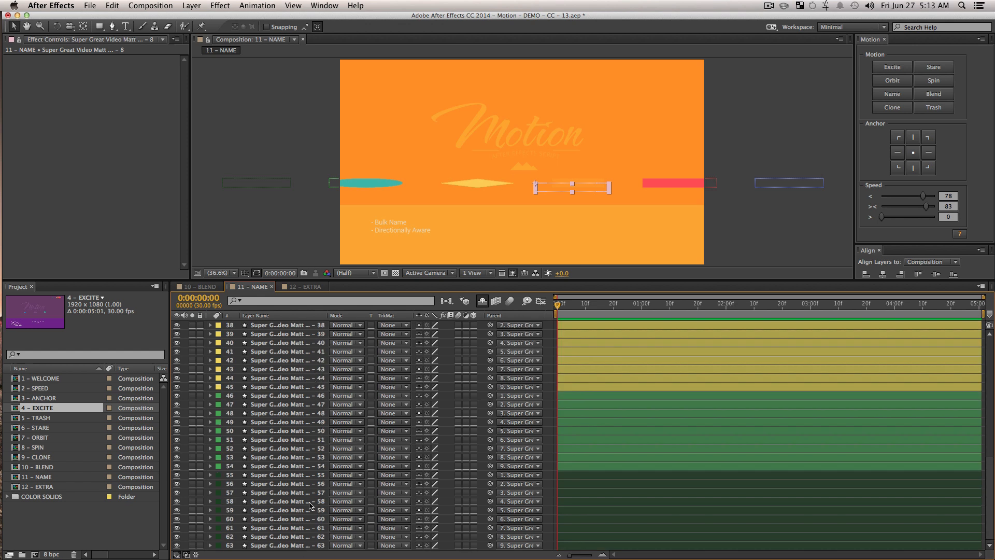
- Select layers 50 up to 42 in that order and rename them with Motion's Name as "Motion Video"
left_click(306, 431)
left_click(303, 360, "shift")
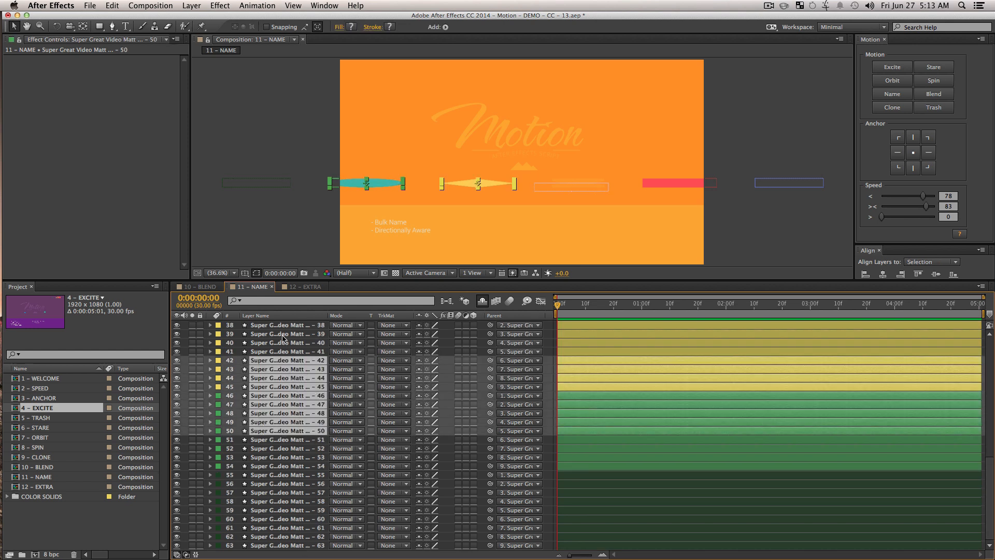
left_click(892, 94)
left_click(449, 283)
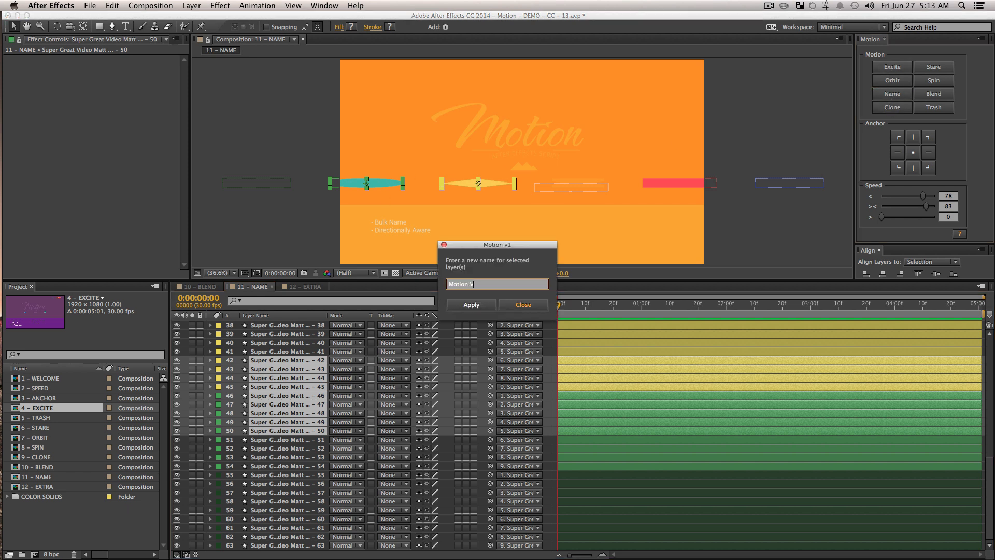
key("Return")
left_click(474, 307)
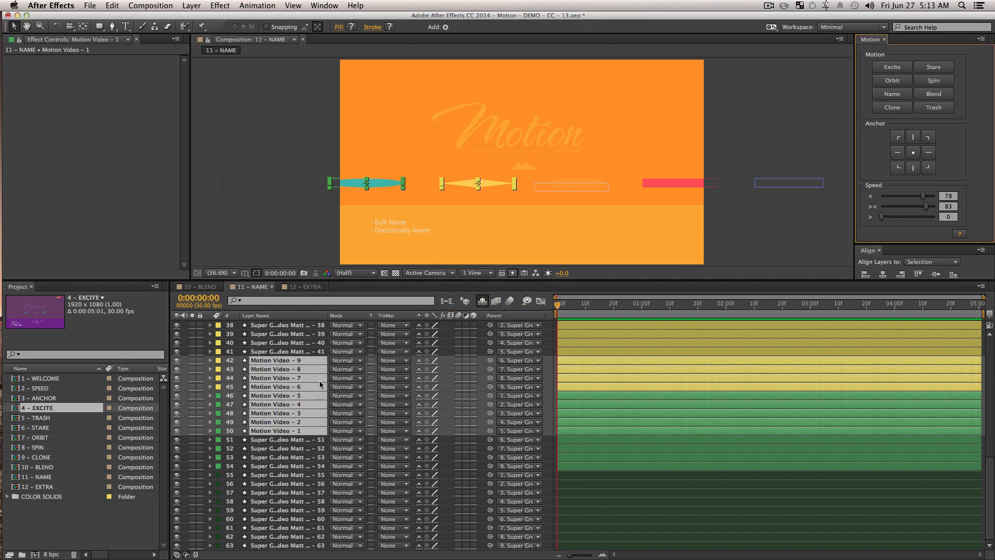
- Select layers 42 down to 50 in that order and rename them with Motion's Name as "Motion"
left_click(298, 457)
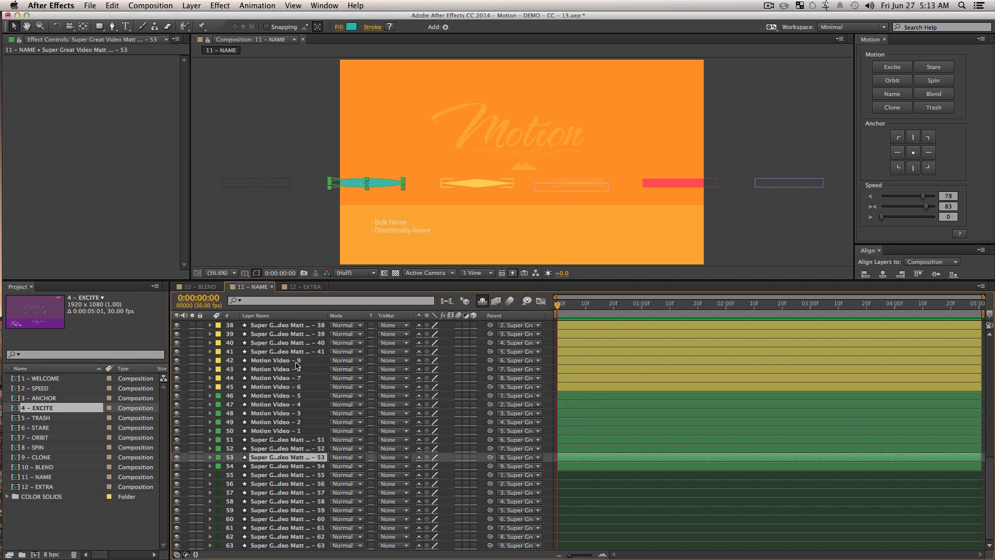
left_click(295, 363)
left_click(294, 431, "shift")
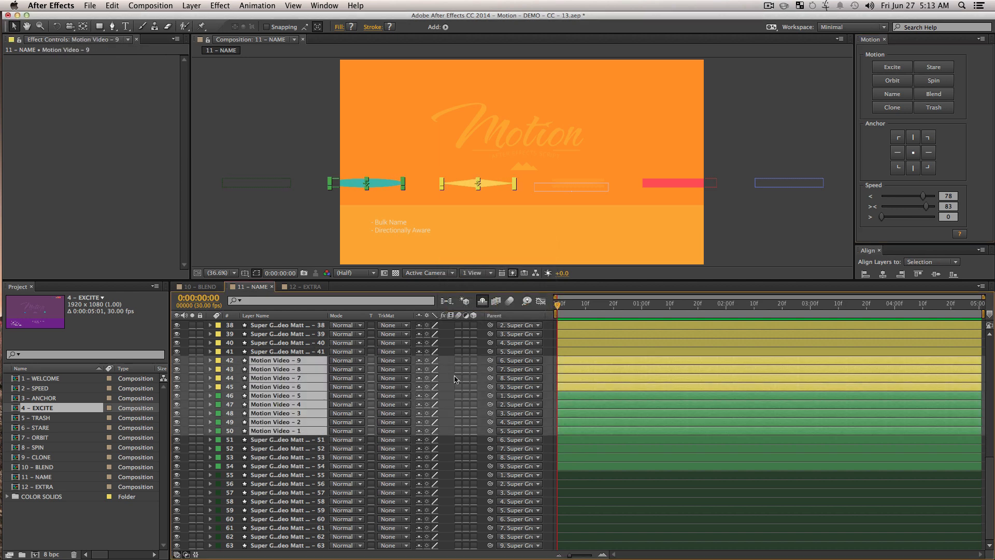
left_click(891, 93)
left_click(493, 285)
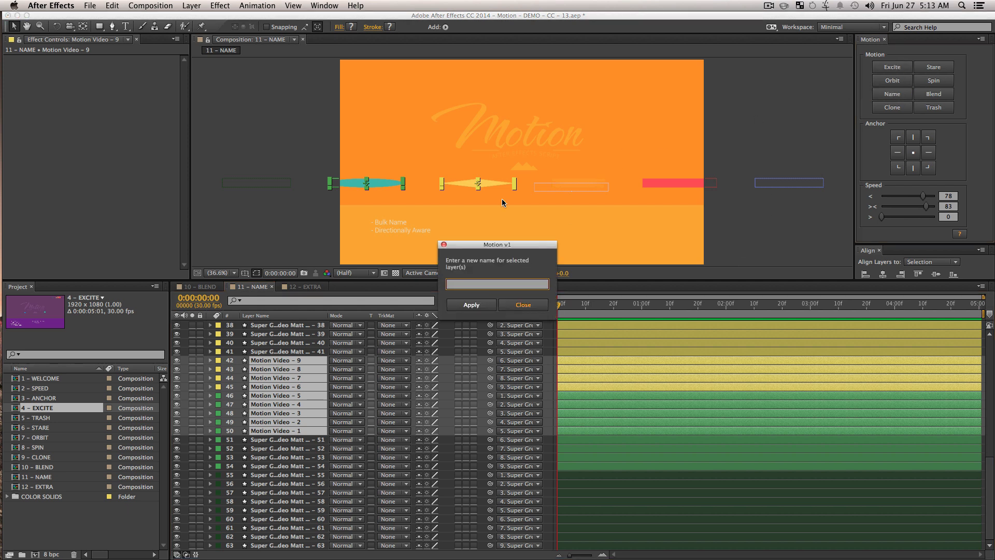
type("Motion")
left_click(469, 306)
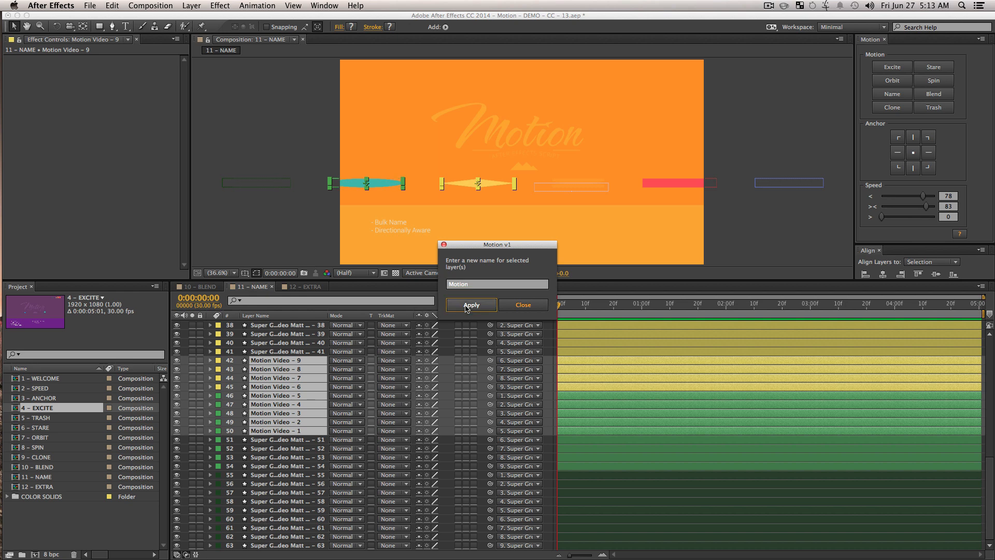
left_click(290, 466)
- Select layers 40 down to 58 in that order and rename them with Motion's Name as "Top Bottom"
left_click(291, 492)
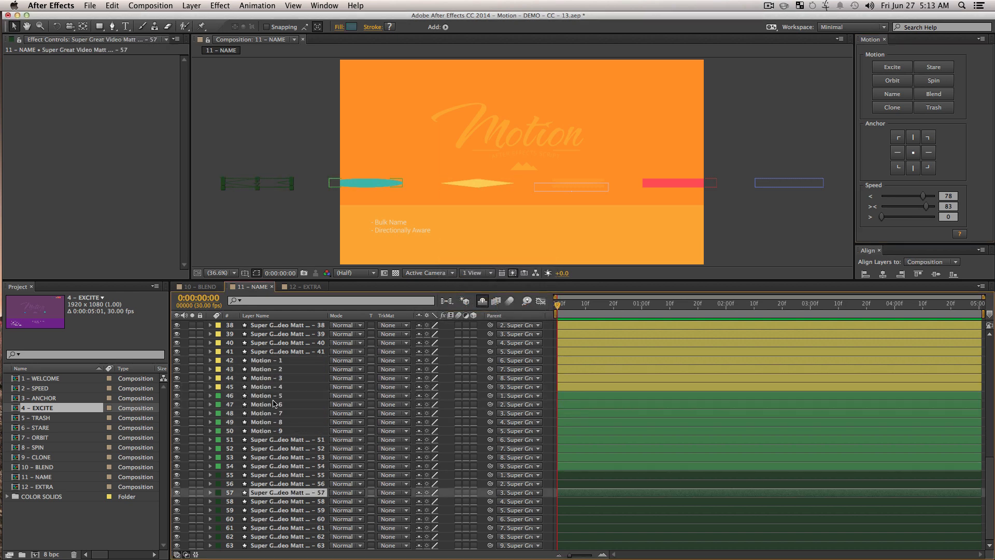
left_click(274, 387, "shift")
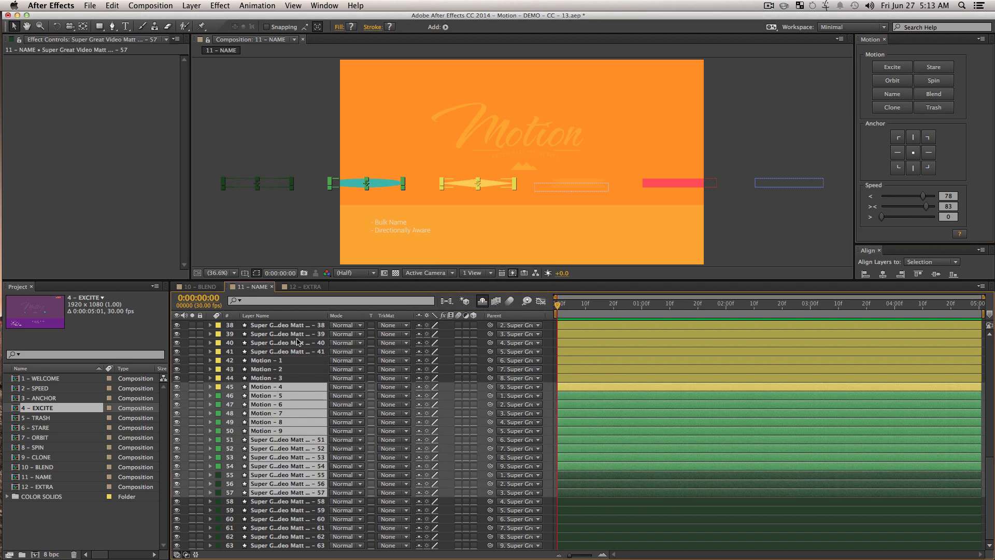
left_click(298, 343)
left_click(306, 501, "shift")
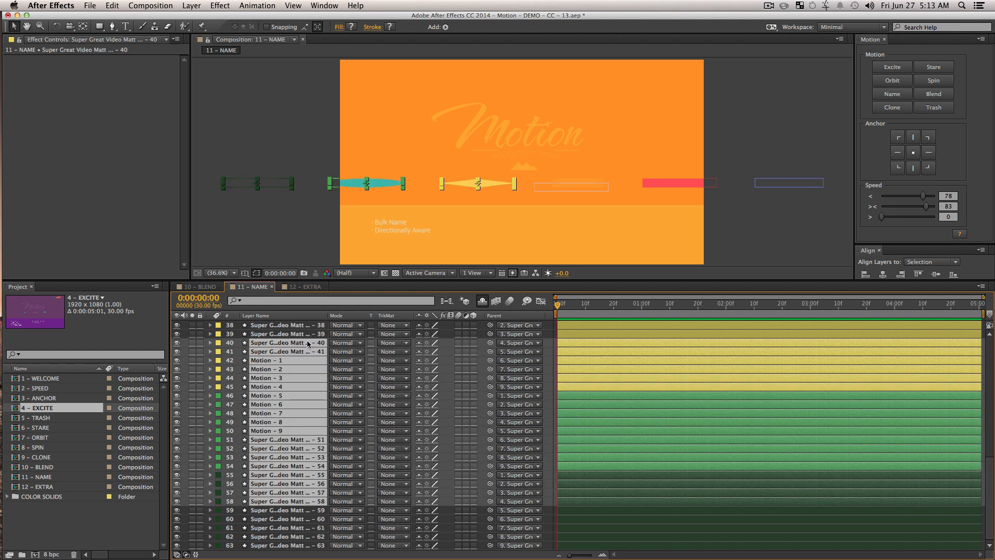
left_click(892, 94)
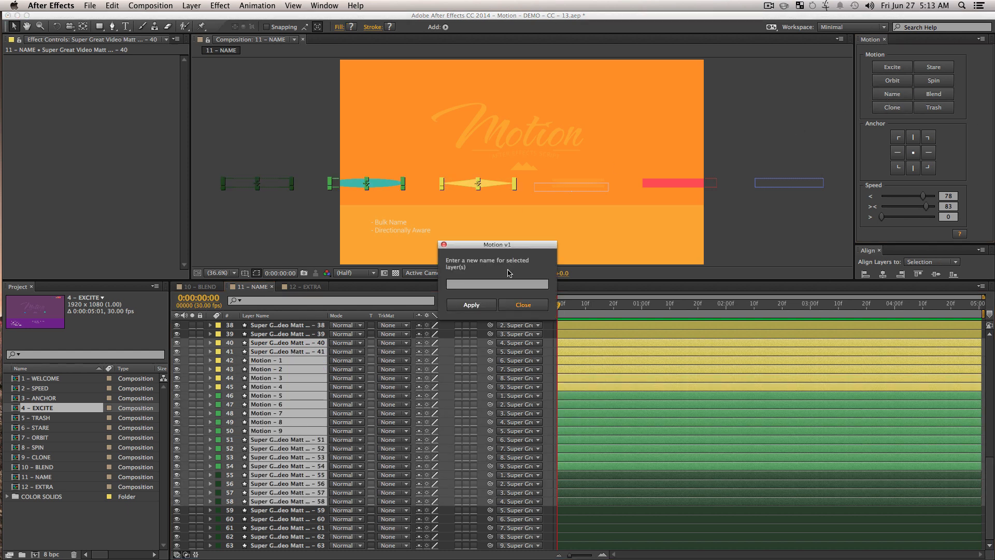
left_click(507, 285)
type("Top Bottom")
left_click(471, 304)
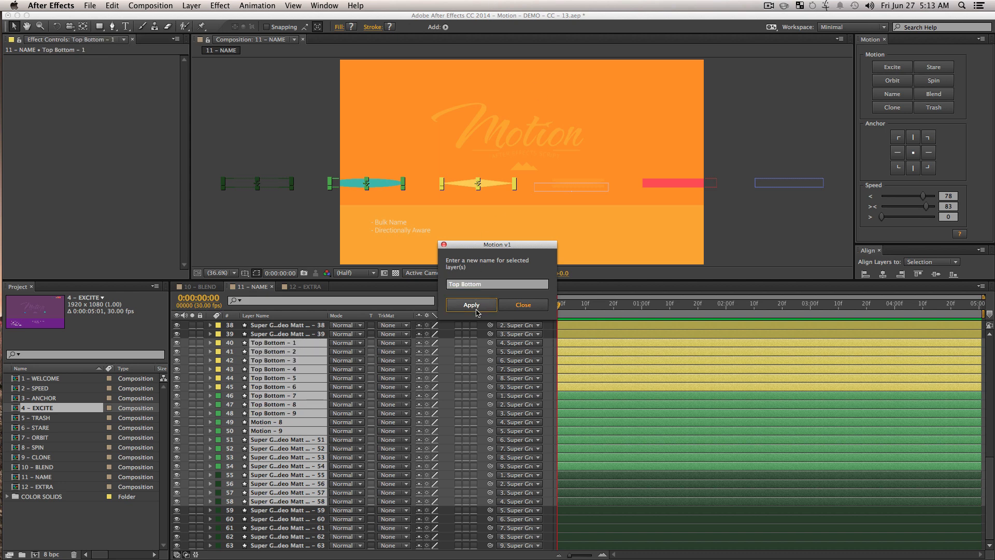
left_click(313, 548)
scroll(295, 466, "up", 15)
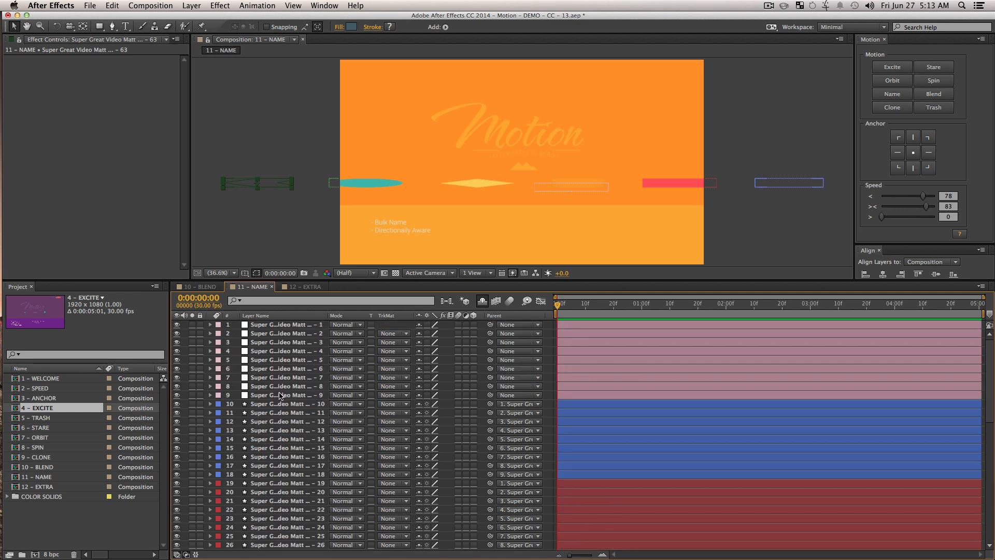
- In 12 – EXTRA, enlarge the Auto Bezier circle over the logo's left end and move the Linear diamond below the logo's right end
left_click(304, 288)
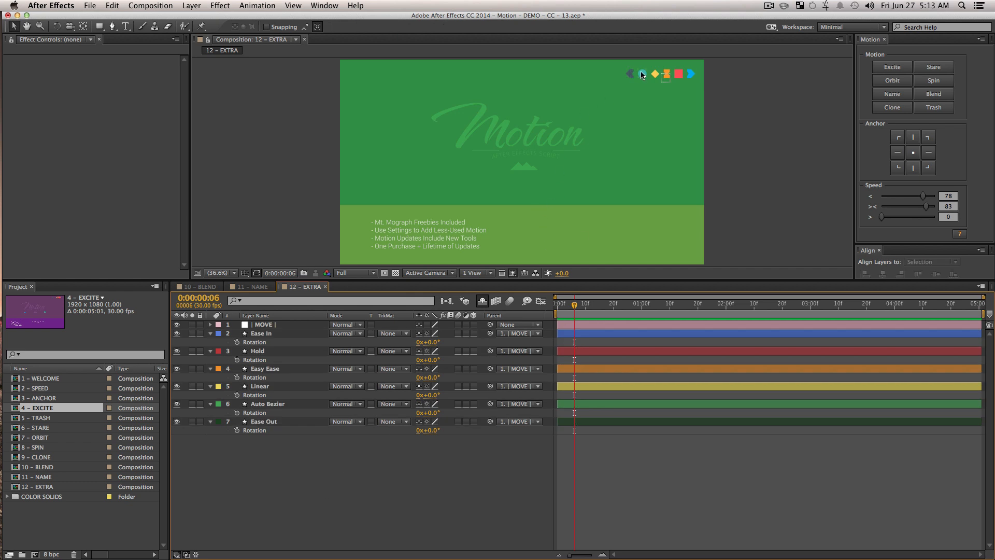
left_click_drag(642, 75, 518, 144)
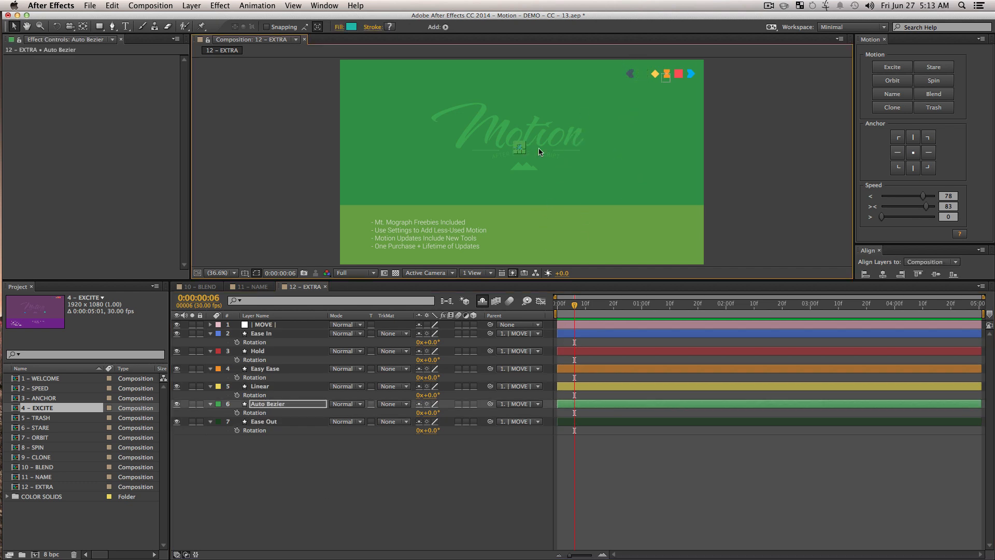
left_click_drag(524, 153, 550, 175)
left_click_drag(508, 136, 451, 121)
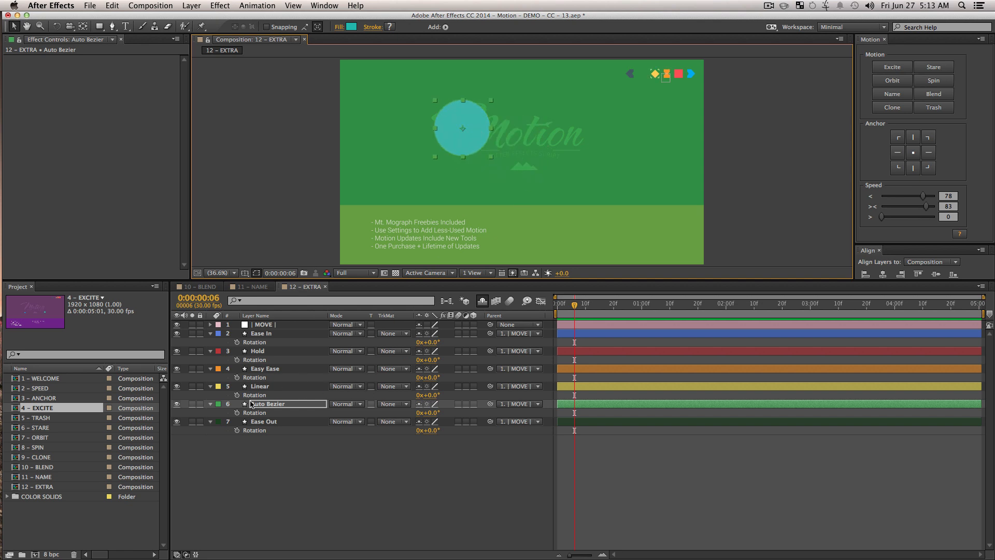
left_click(268, 473)
left_click_drag(656, 79, 600, 182)
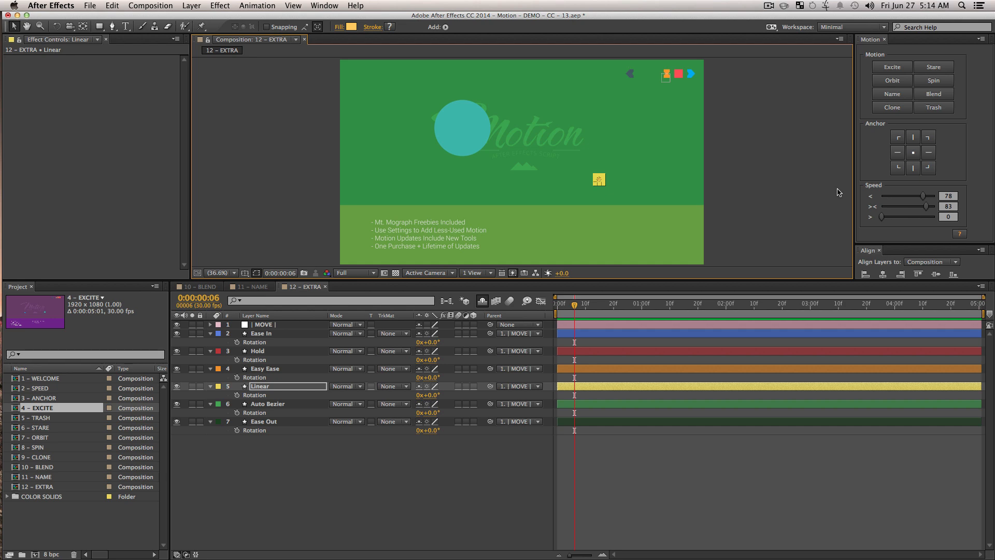
- View Motion's Getting Started help and its settings for hiding panels, and close both without changing anything
left_click(959, 234)
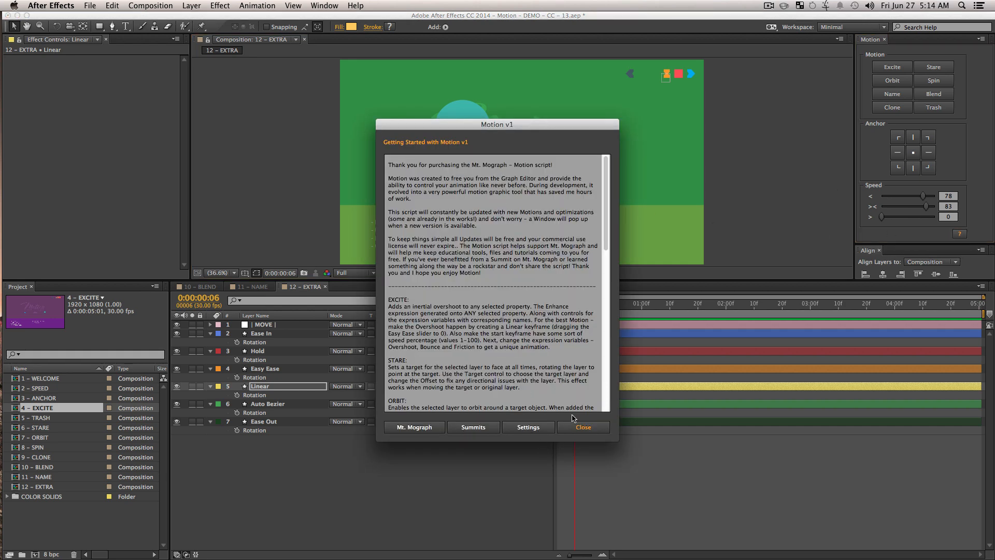
left_click_drag(525, 128, 767, 114)
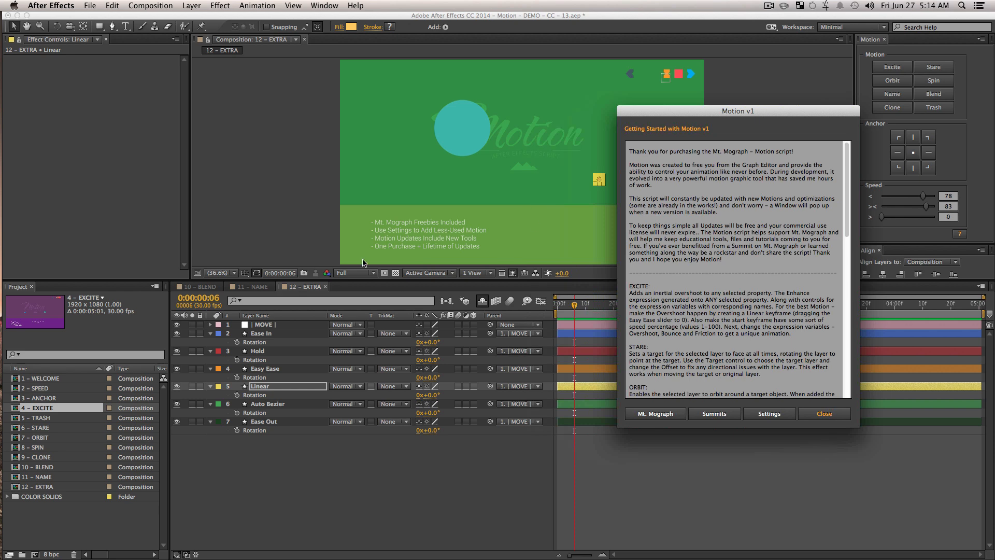
left_click(769, 414)
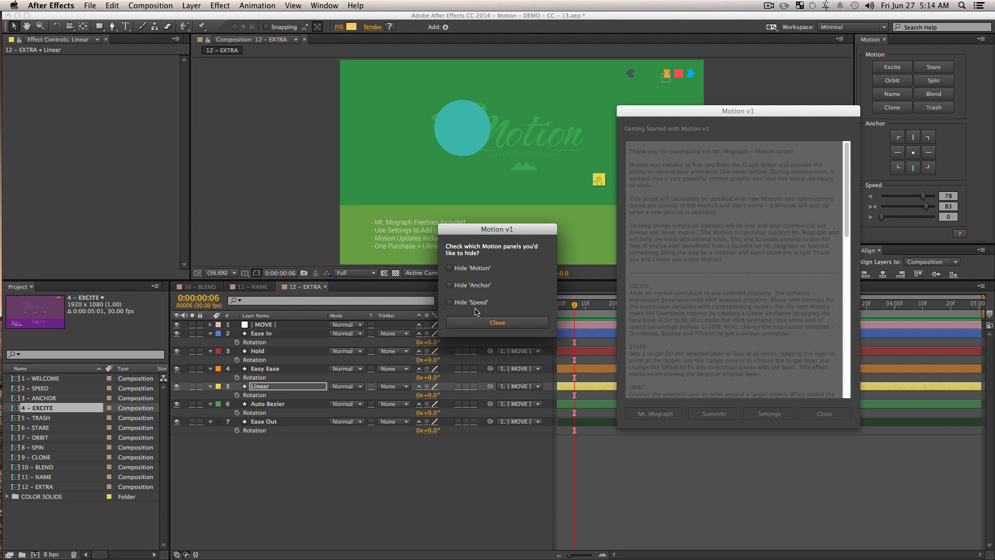
left_click(496, 323)
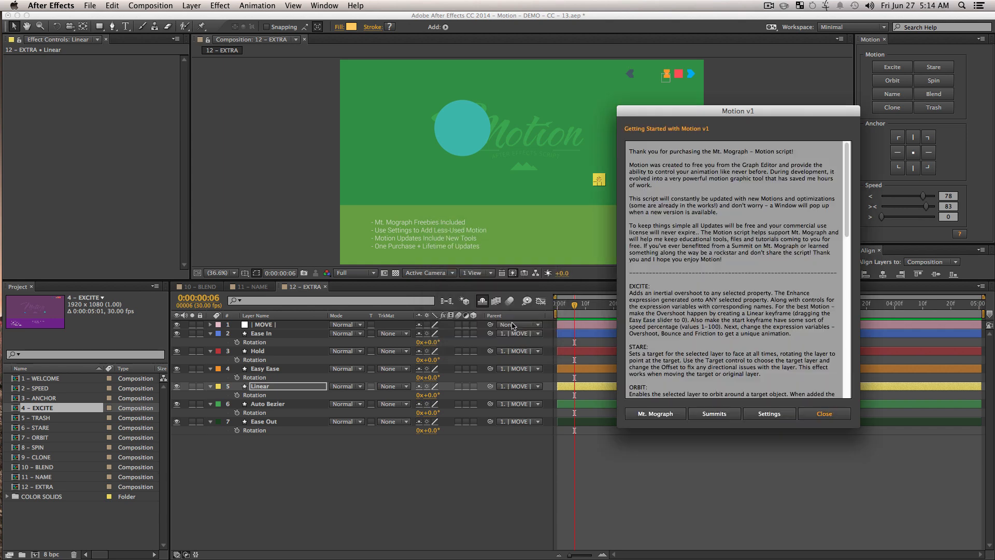
left_click(824, 414)
left_click(494, 478)
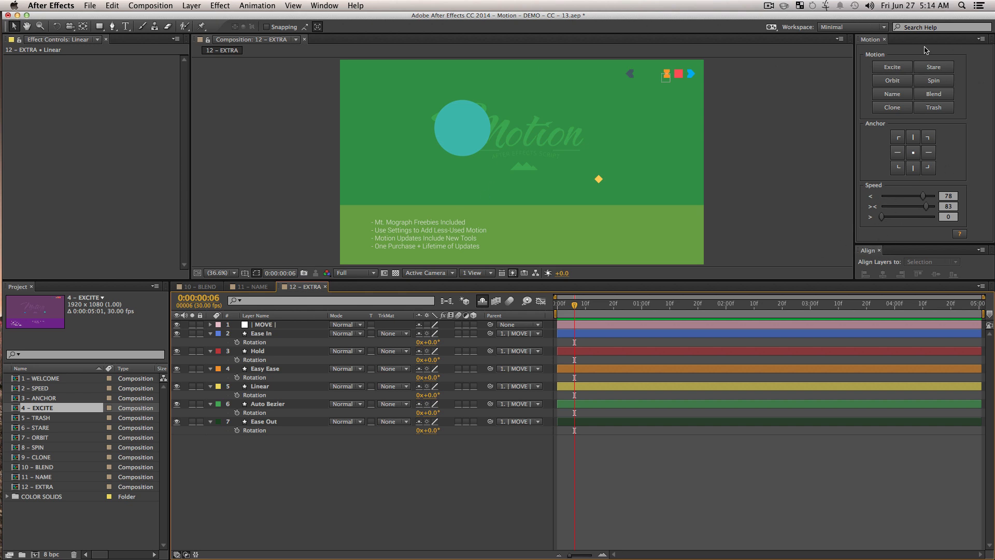
- Move the current time to 0:00:00:11, select all layers in 12 – EXTRA and clear the selection
mouse_move(874, 208)
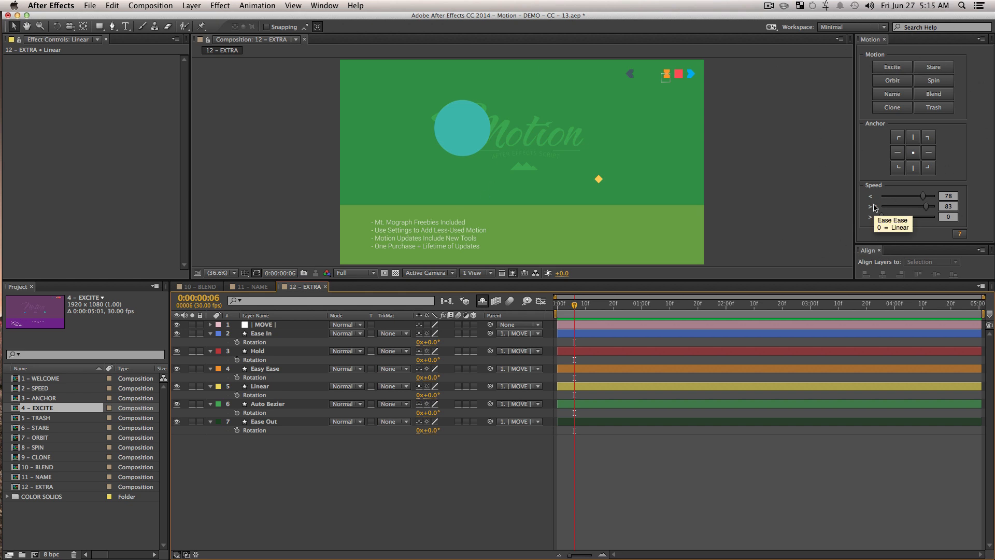
left_click_drag(575, 306, 588, 306)
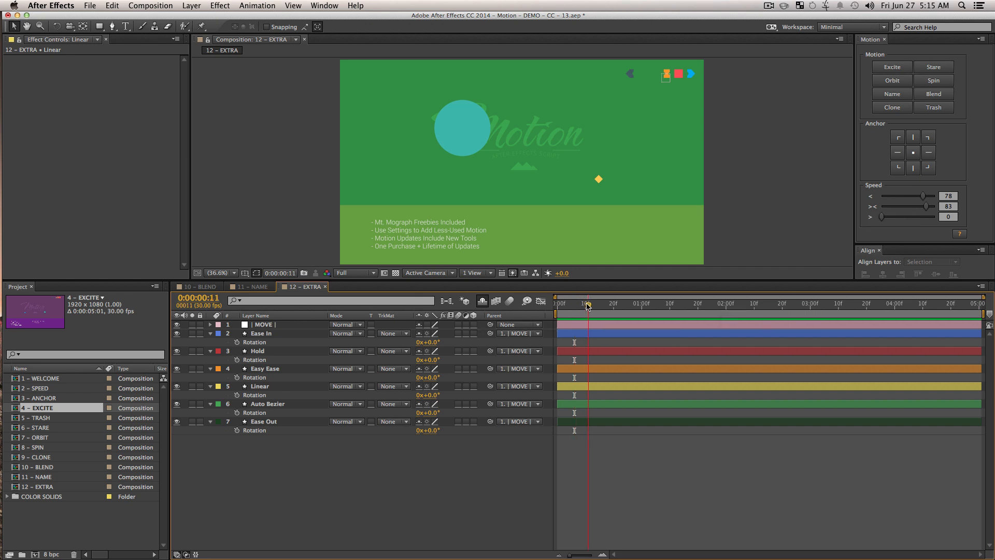
left_click_drag(306, 463, 249, 321)
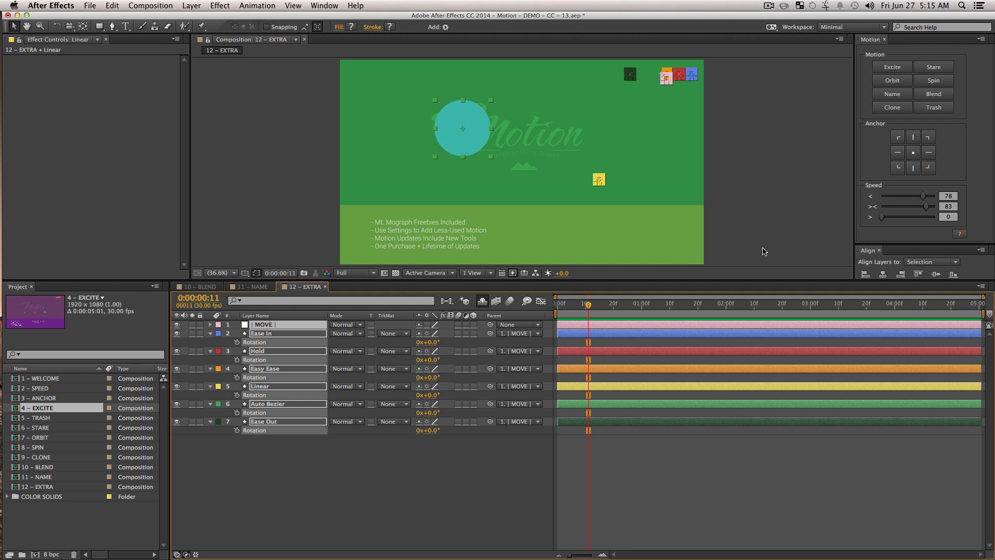
left_click(494, 476)
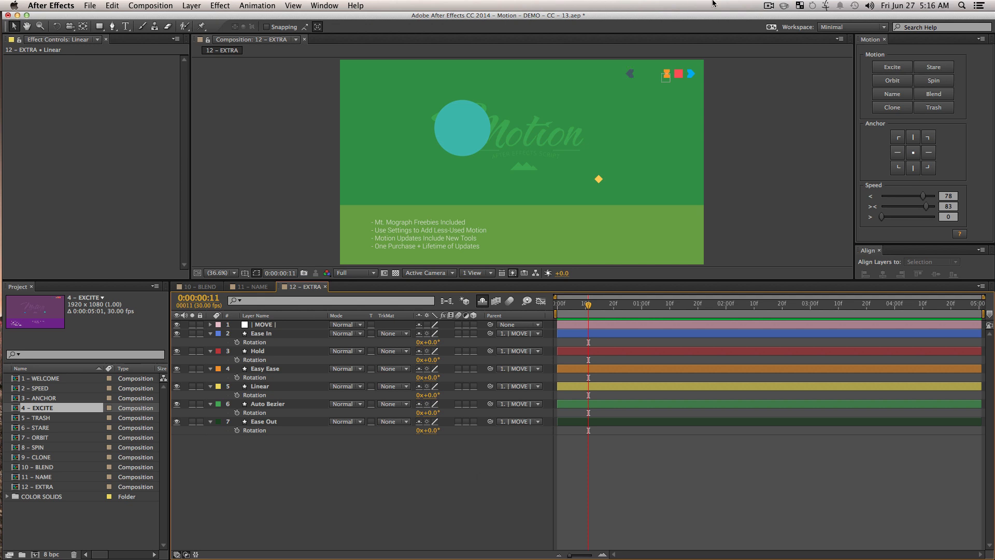
left_click(765, 9)
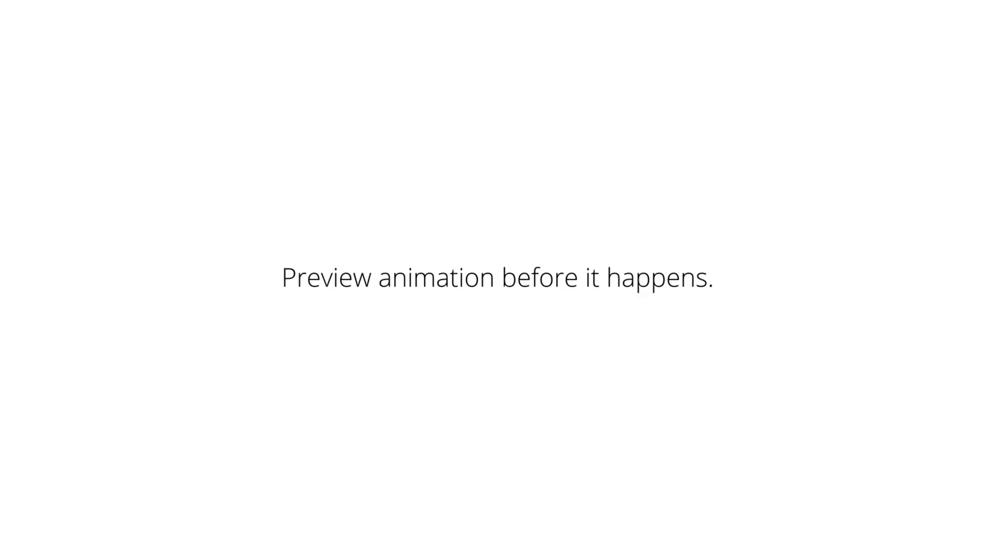